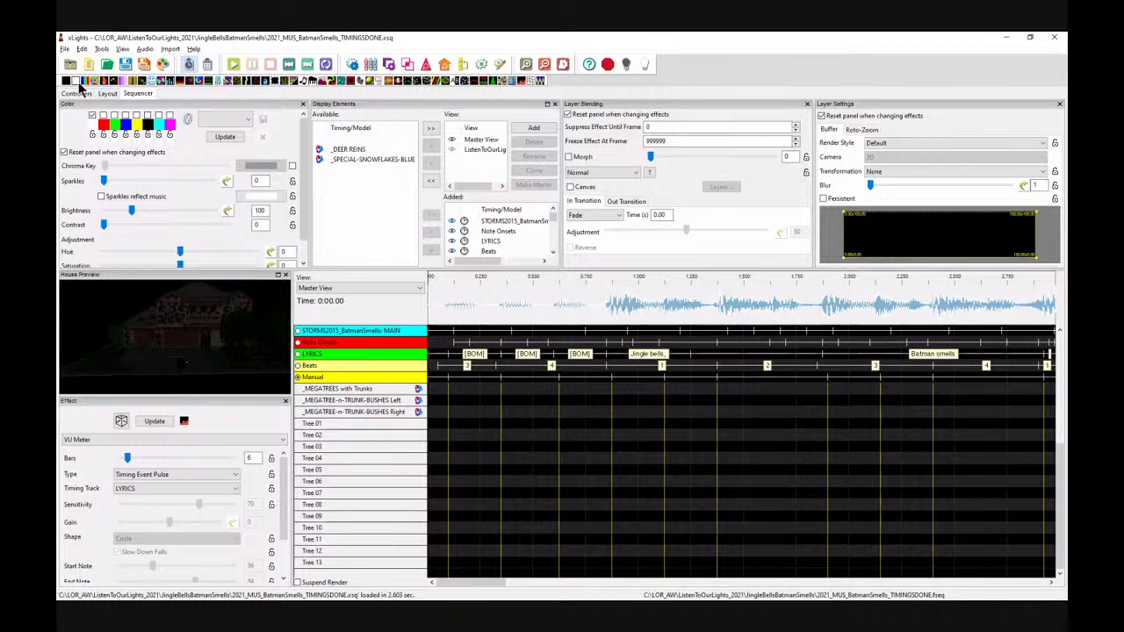
Step: Add an On effect to the Tree 01 row from about 0.1 s to 0.875 s
{"action": "left_click_drag", "start_coordinate": [77, 81], "coordinate": [614, 427]}
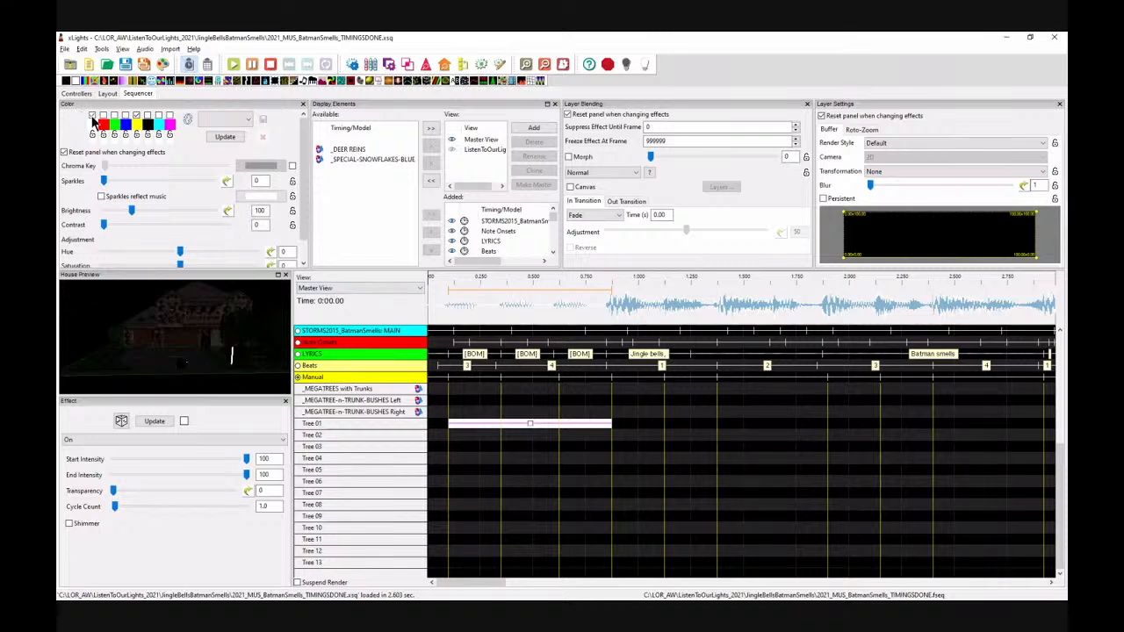
{"action": "left_click", "coordinate": [527, 426]}
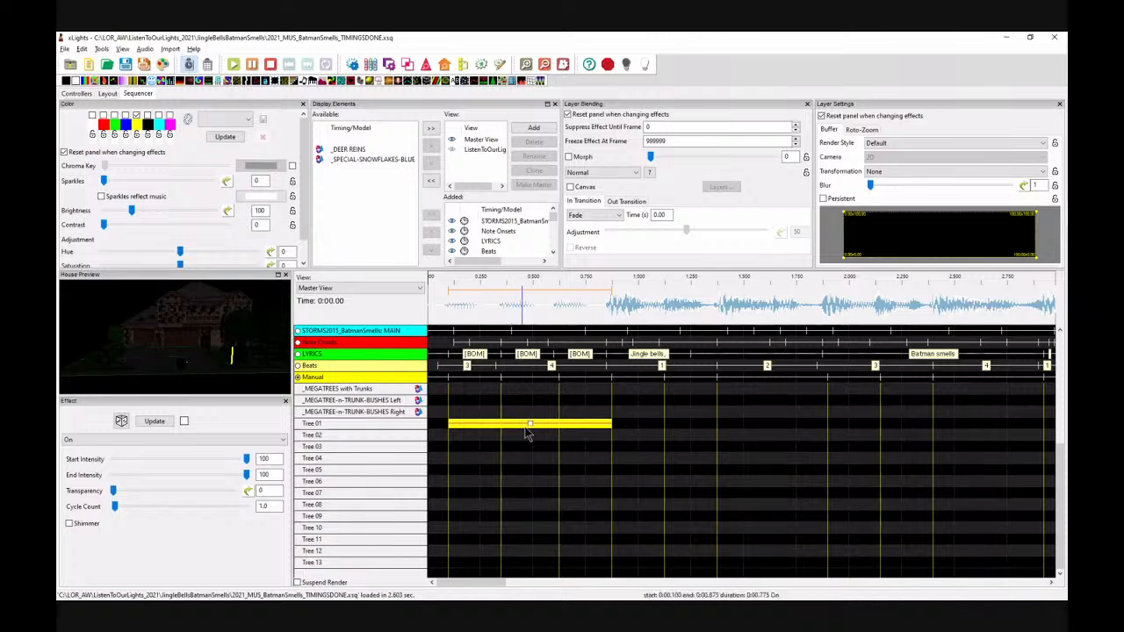
Step: Copy the Tree 01 effect and paste it onto the Tree 13 row at the same start time
{"action": "left_click", "coordinate": [477, 439]}
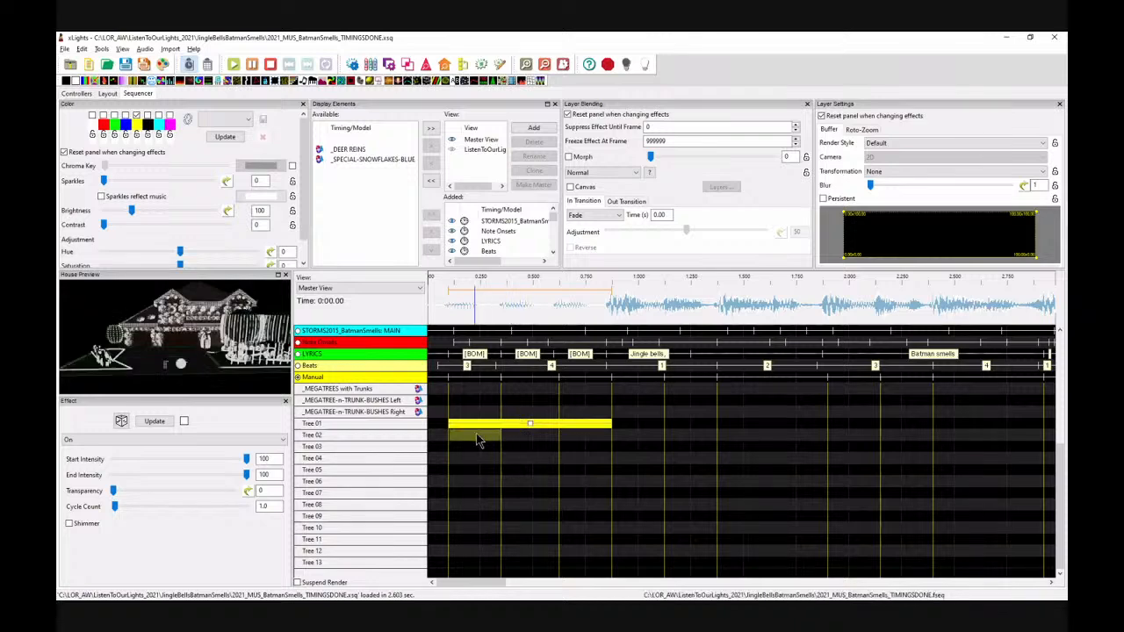
{"action": "left_click", "coordinate": [474, 566]}
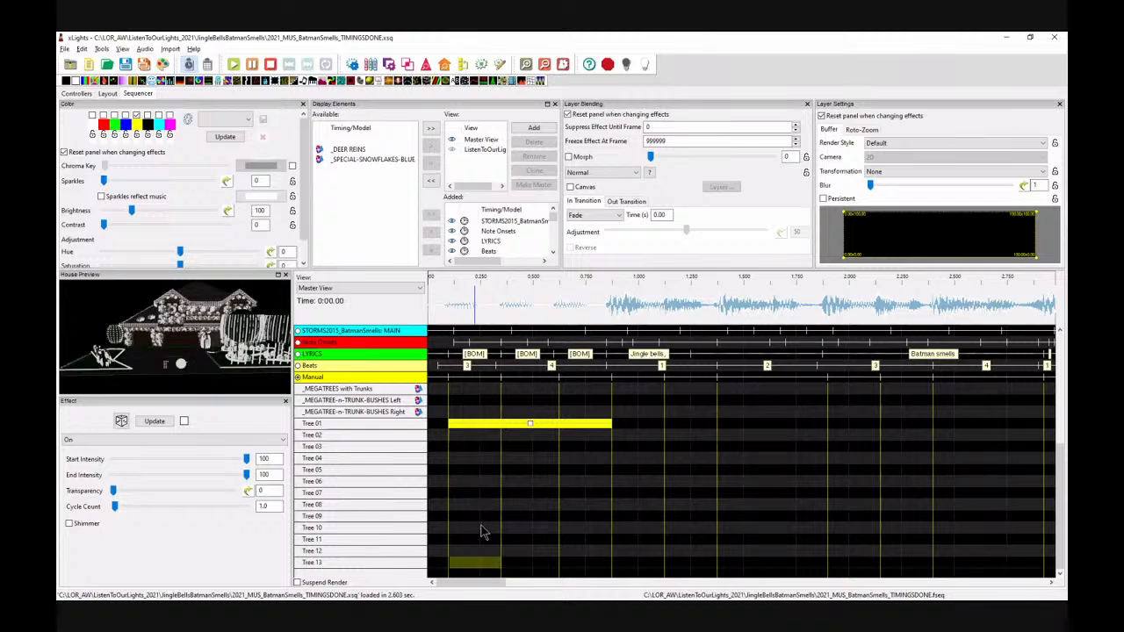
{"action": "left_click", "coordinate": [536, 425]}
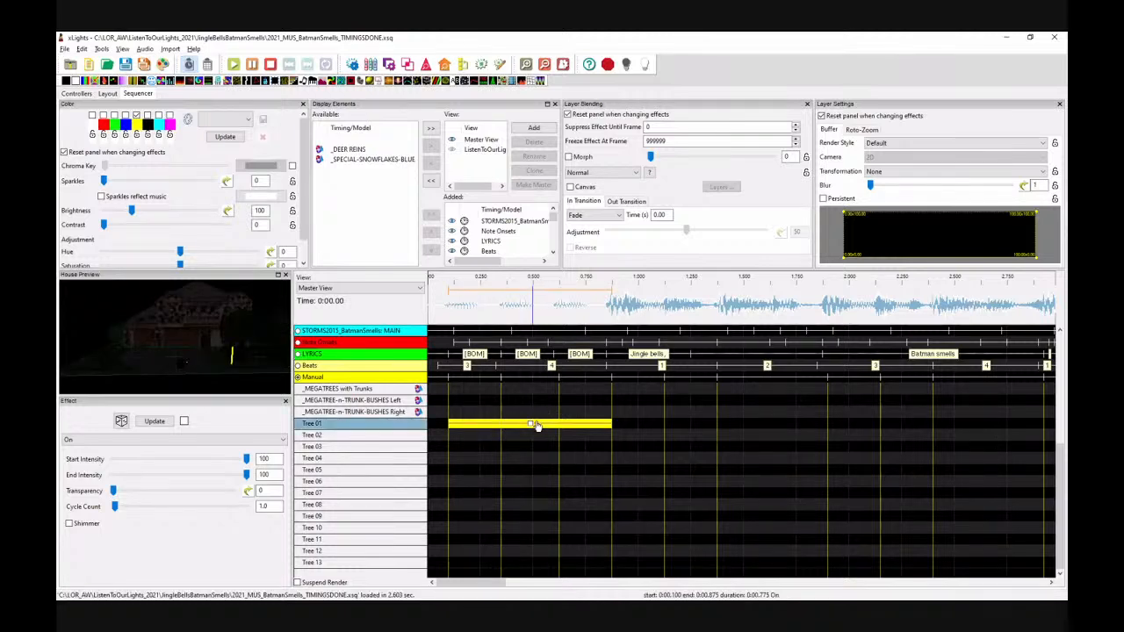
{"action": "left_click", "coordinate": [474, 563]}
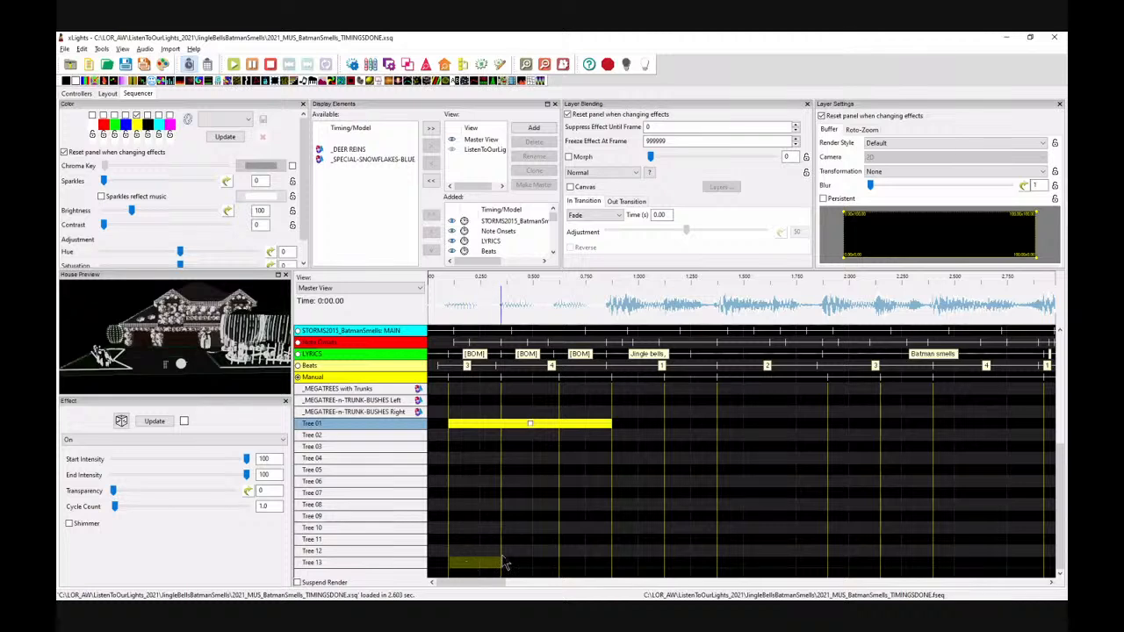
{"action": "key", "text": "ctrl+v"}
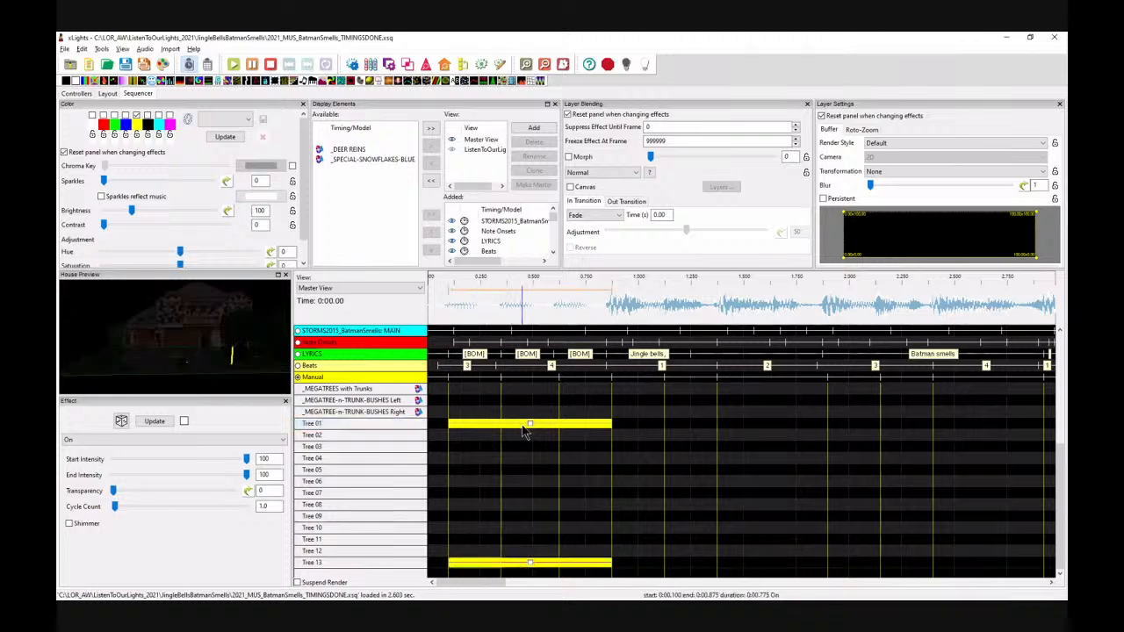
Step: Play back the sequence from near the start to preview the effects
{"action": "left_click", "coordinate": [463, 437]}
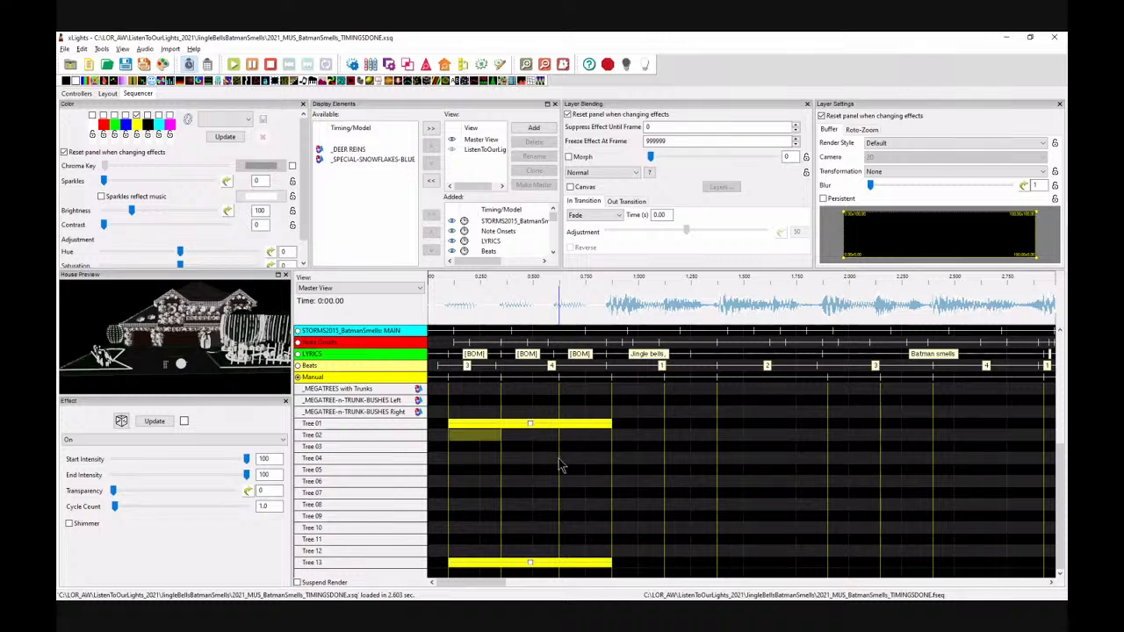
{"action": "left_click", "coordinate": [452, 317]}
{"action": "key", "text": "space"}
{"action": "key", "text": "space"}
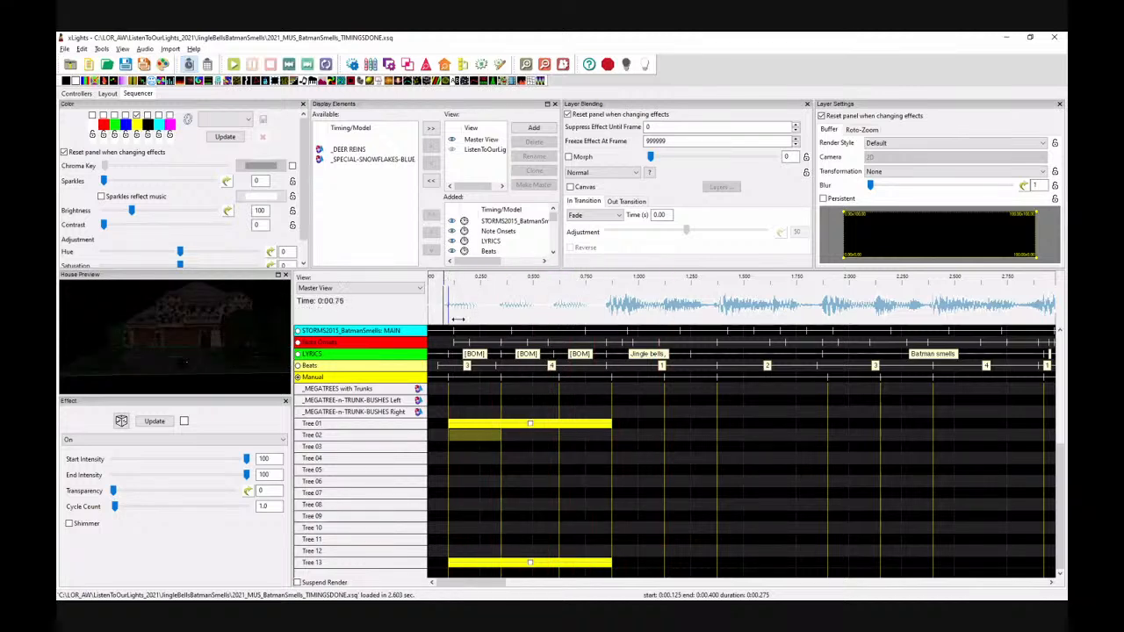
Step: Extend the Tree 01 and Tree 13 effects to end at about 1.125 s
{"action": "left_click_drag", "start_coordinate": [612, 425], "coordinate": [665, 426]}
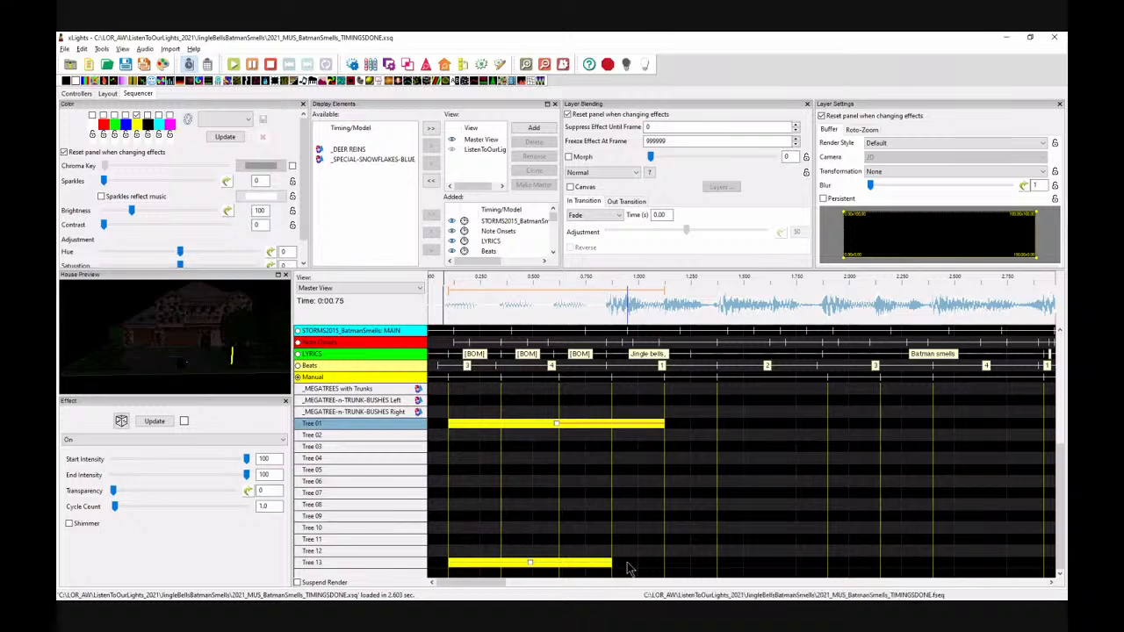
{"action": "left_click_drag", "start_coordinate": [612, 563], "coordinate": [665, 562]}
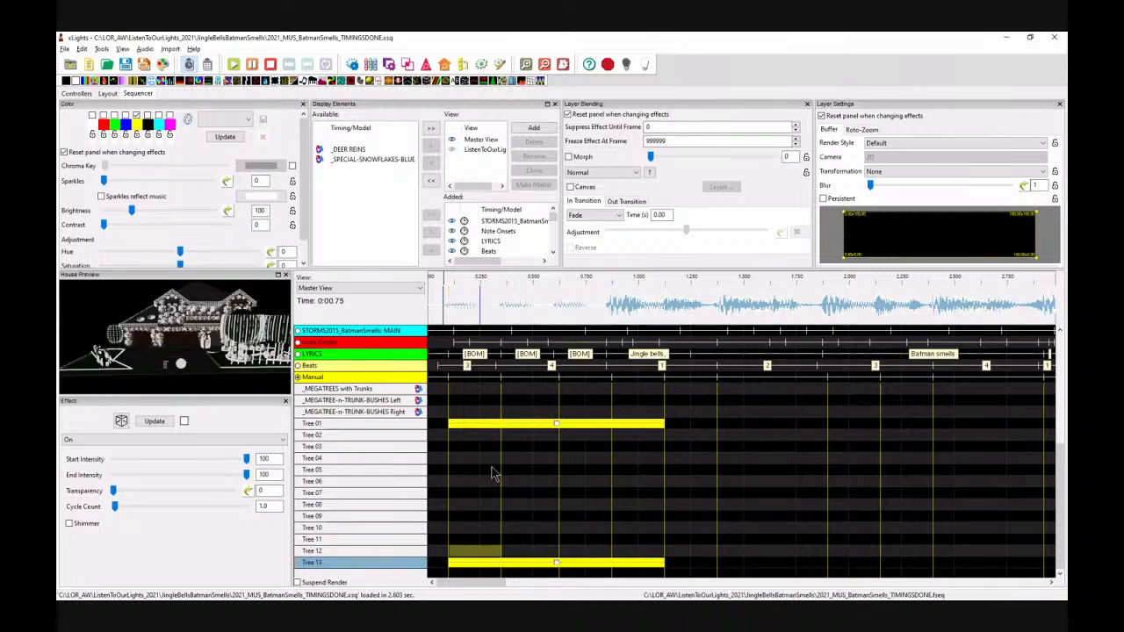
Step: Paste the extended effect onto the Tree 12 and Tree 02 rows
{"action": "key", "text": "ctrl+v"}
{"action": "left_click", "coordinate": [475, 436]}
{"action": "key", "text": "ctrl+v"}
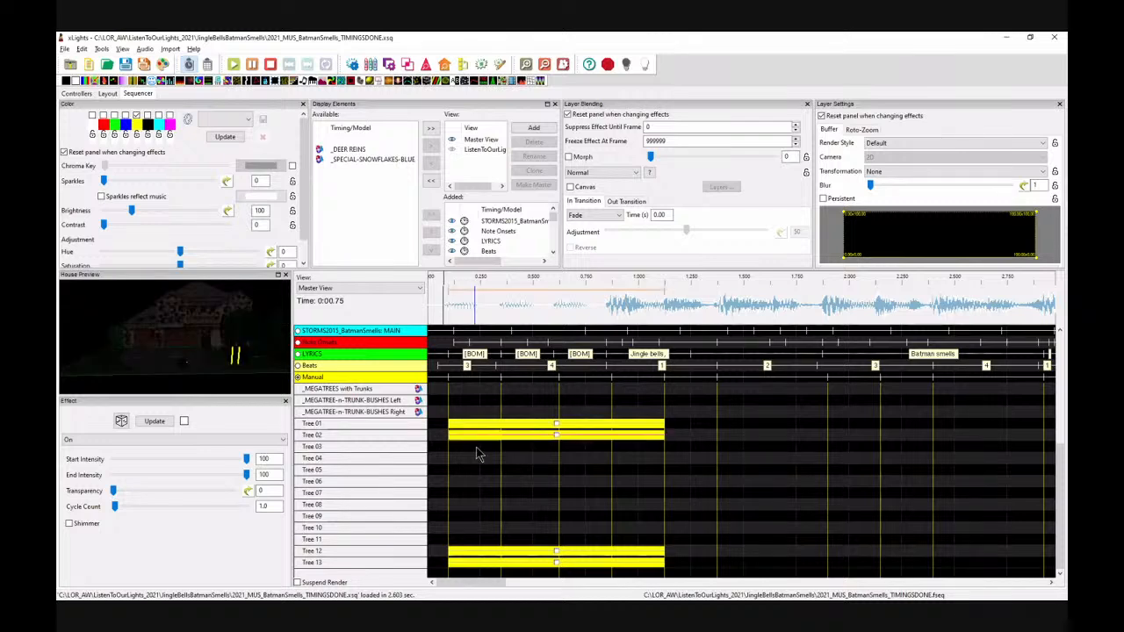
Step: Paste the effect onto Tree 03 starting at about 0.35 s and trim it to end at about 1.125 s
{"action": "left_click", "coordinate": [519, 446]}
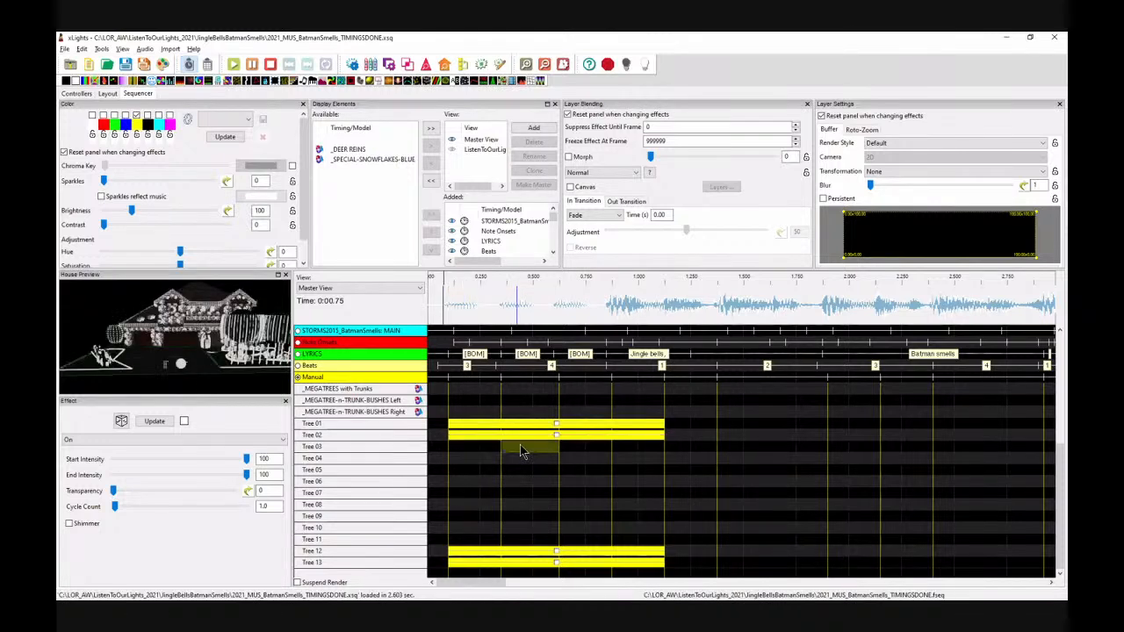
{"action": "key", "text": "ctrl+v"}
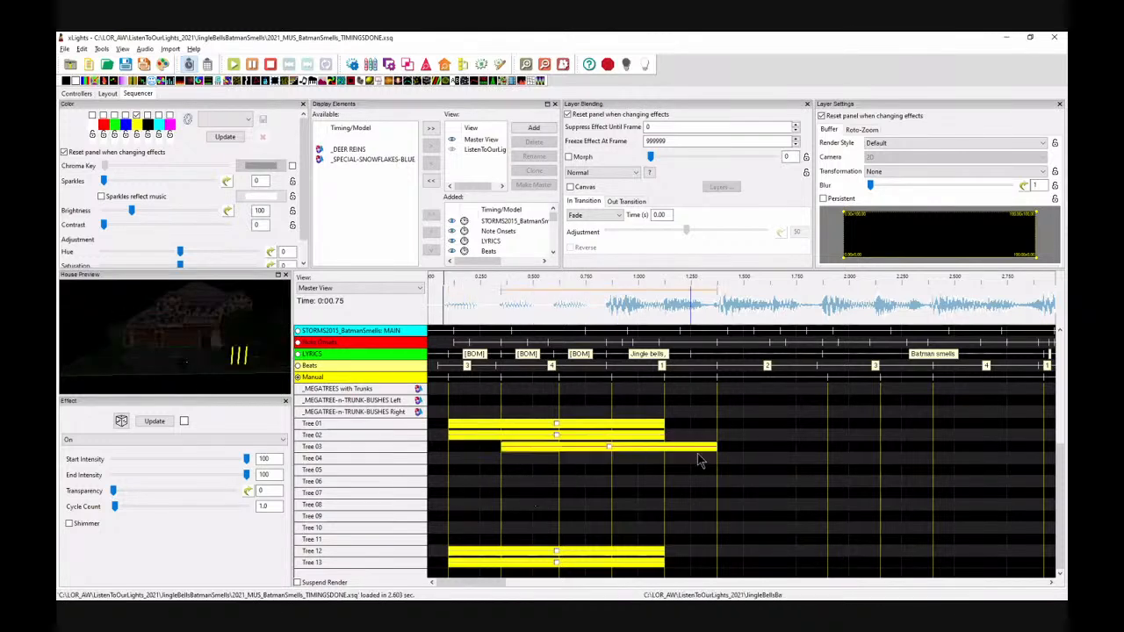
{"action": "left_click_drag", "start_coordinate": [718, 448], "coordinate": [668, 449]}
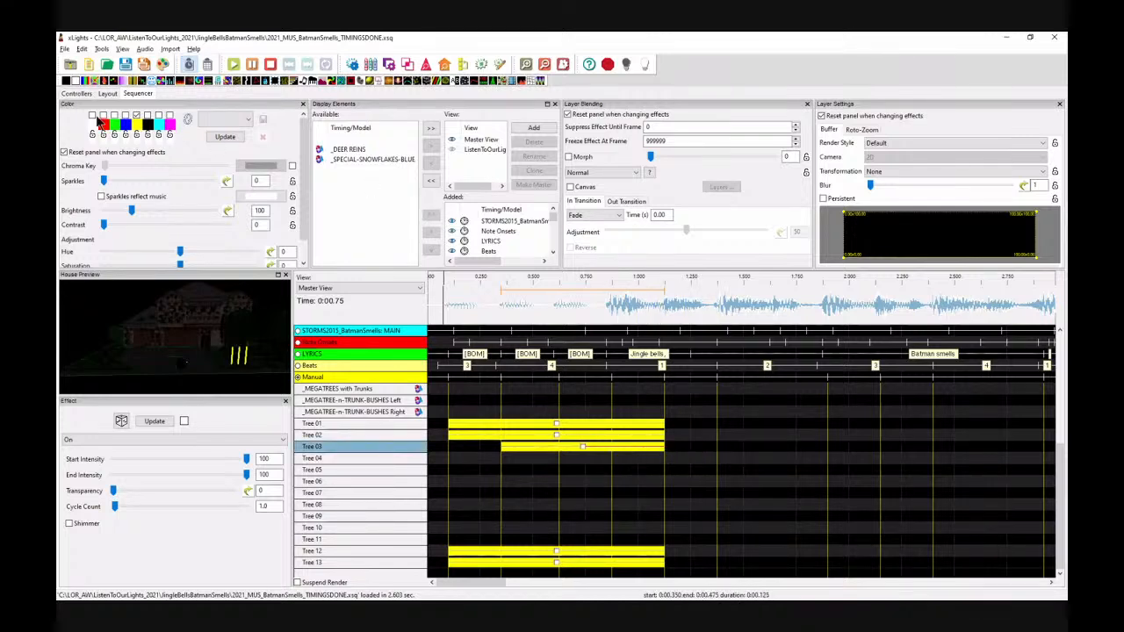
Step: Make the Tree 03 effect blue and paste it onto the Tree 04 row
{"action": "left_click", "coordinate": [125, 115]}
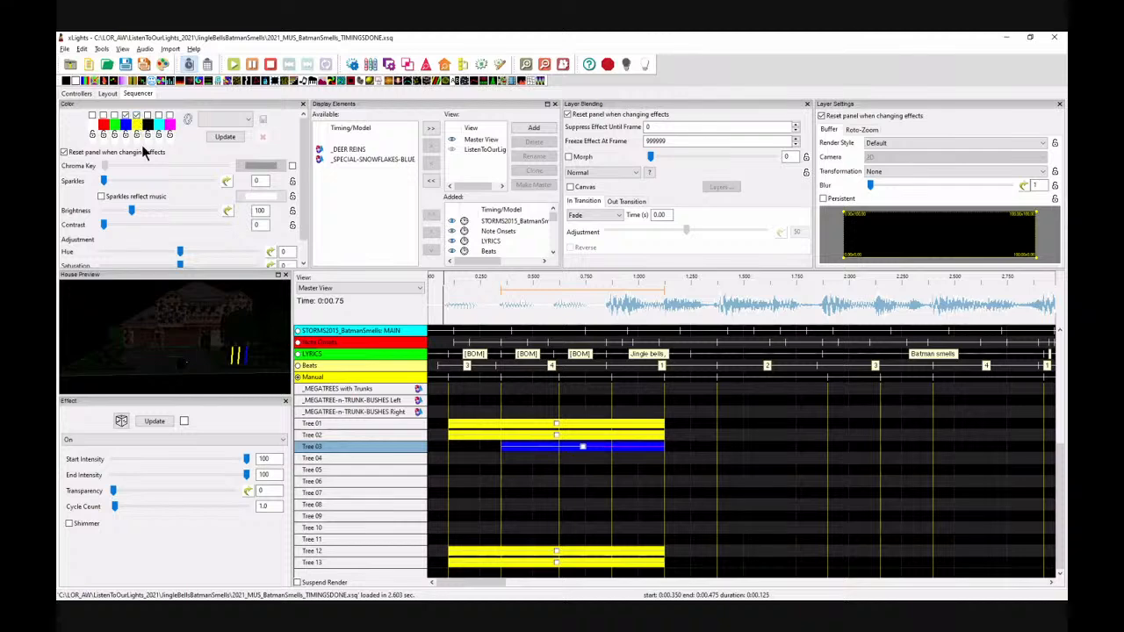
{"action": "left_click", "coordinate": [582, 450]}
{"action": "left_click", "coordinate": [523, 462]}
{"action": "key", "text": "ctrl+v"}
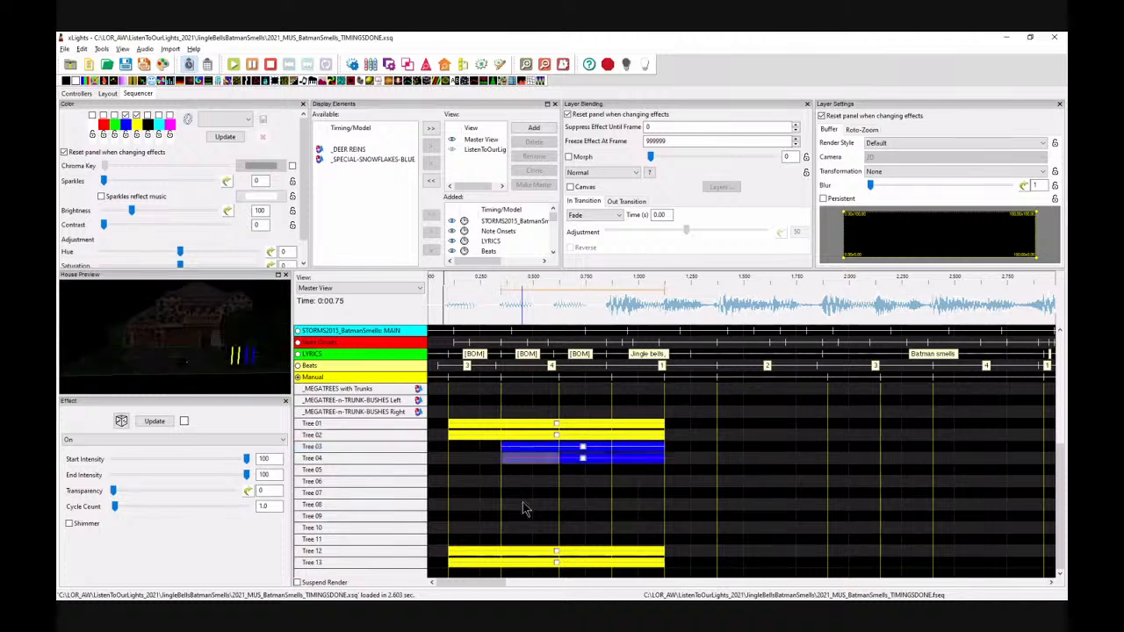
Step: Paste the blue effect onto Tree 11, Tree 10, Tree 05 and Tree 09 starting at about 0.35 s
{"action": "left_click", "coordinate": [520, 542]}
{"action": "left_click", "coordinate": [518, 525]}
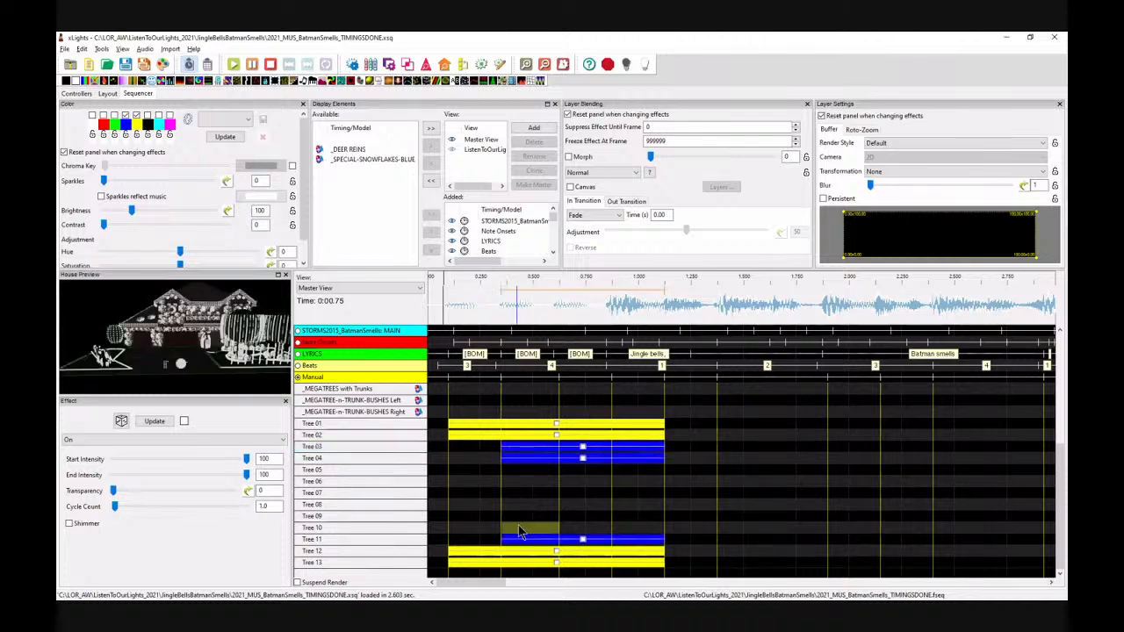
{"action": "key", "text": "ctrl+v"}
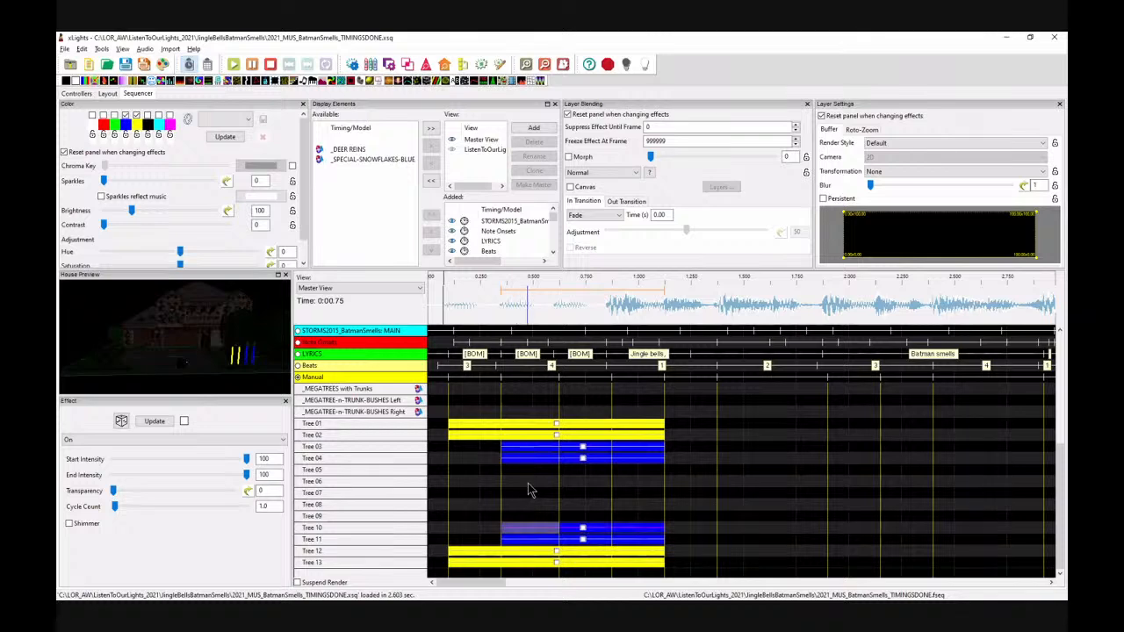
{"action": "left_click", "coordinate": [525, 470]}
{"action": "key", "text": "ctrl+v"}
{"action": "left_click", "coordinate": [526, 516]}
{"action": "key", "text": "ctrl+v"}
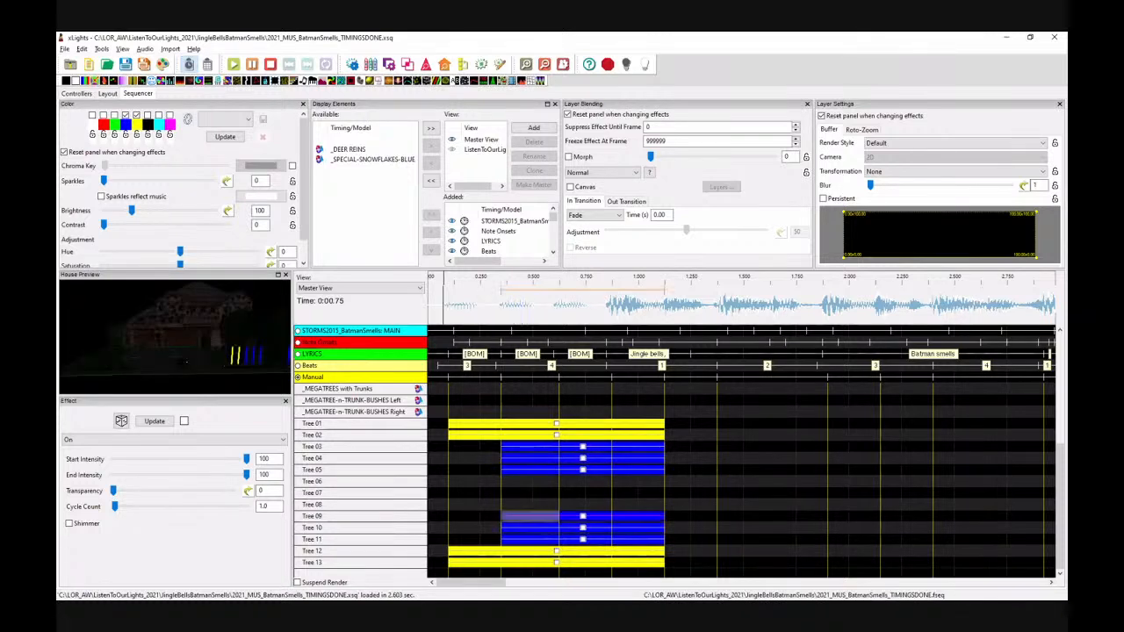
Step: Place the blue effect on Tree 06 from about 0.625 s to 1.125 s
{"action": "left_click", "coordinate": [590, 490]}
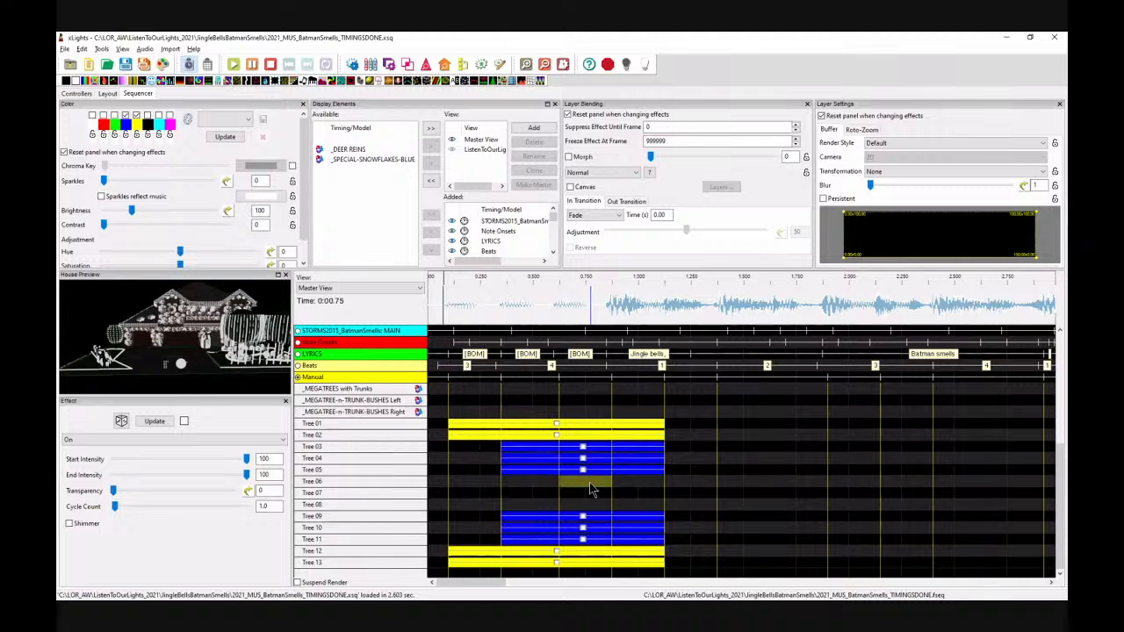
{"action": "left_click_drag", "start_coordinate": [591, 490], "coordinate": [668, 488]}
Step: Paste the effect onto the Tree 07 and Tree 08 rows starting at about 0.625 s
{"action": "left_click", "coordinate": [569, 497]}
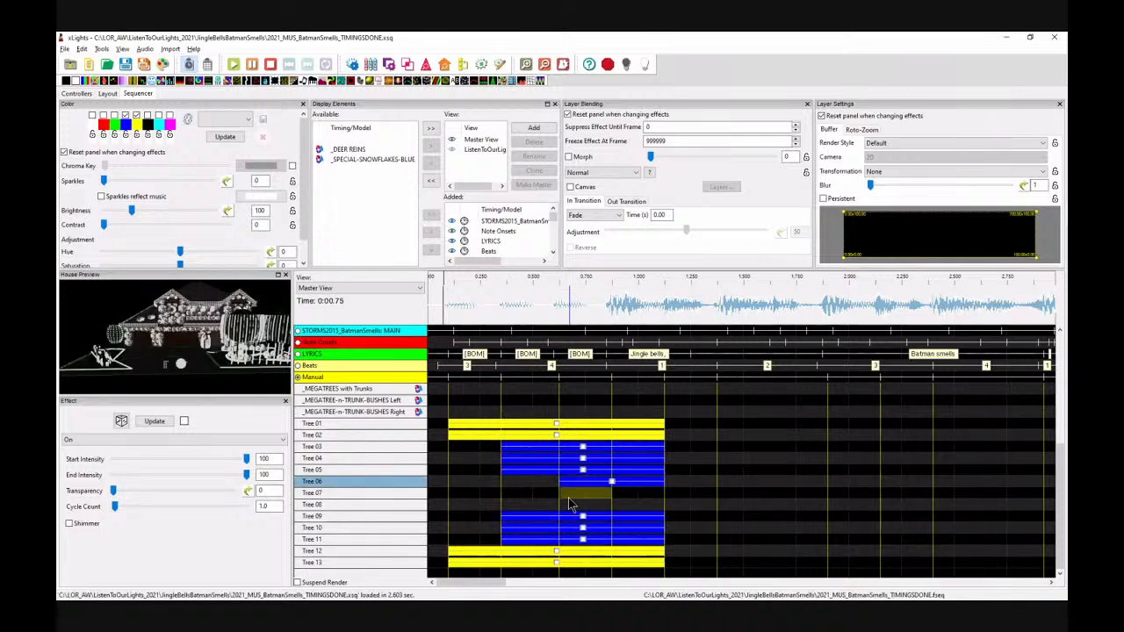
{"action": "key", "text": "ctrl+v"}
{"action": "left_click", "coordinate": [565, 502]}
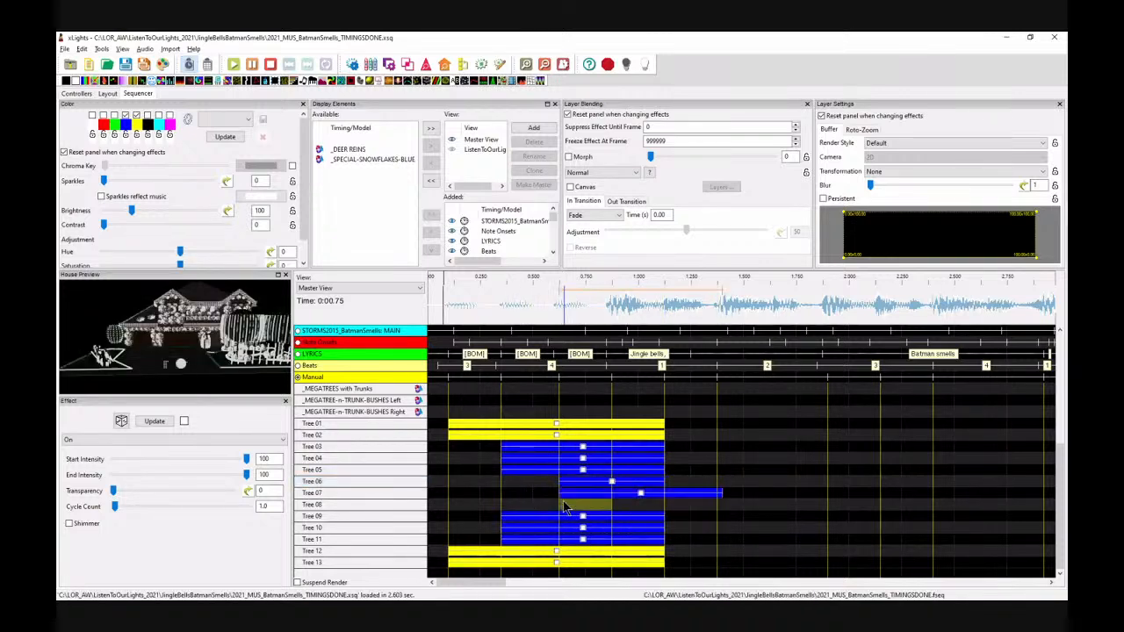
{"action": "key", "text": "ctrl+v"}
Step: Trim the Tree 07 and Tree 08 effects to end at about 1.125 s, matching Tree 06
{"action": "left_click_drag", "start_coordinate": [722, 492], "coordinate": [584, 484]}
{"action": "left_click", "coordinate": [694, 503]}
{"action": "left_click", "coordinate": [687, 507]}
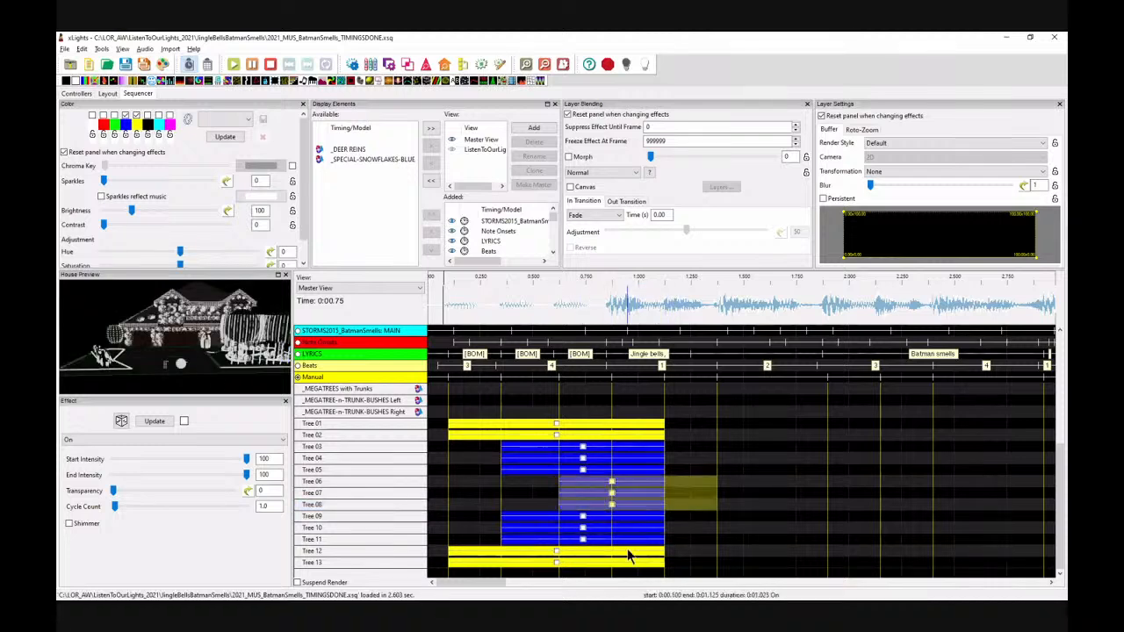
Step: Change the colour of the selected Tree 06 to Tree 08 effects to purple
{"action": "left_click", "coordinate": [126, 125]}
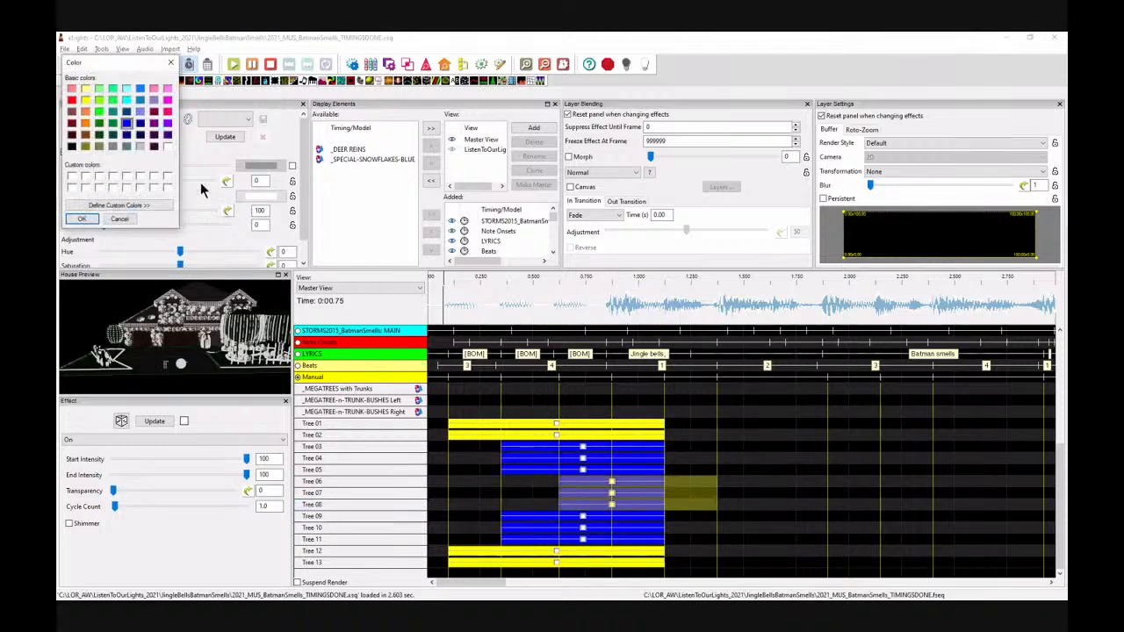
{"action": "left_click", "coordinate": [167, 124]}
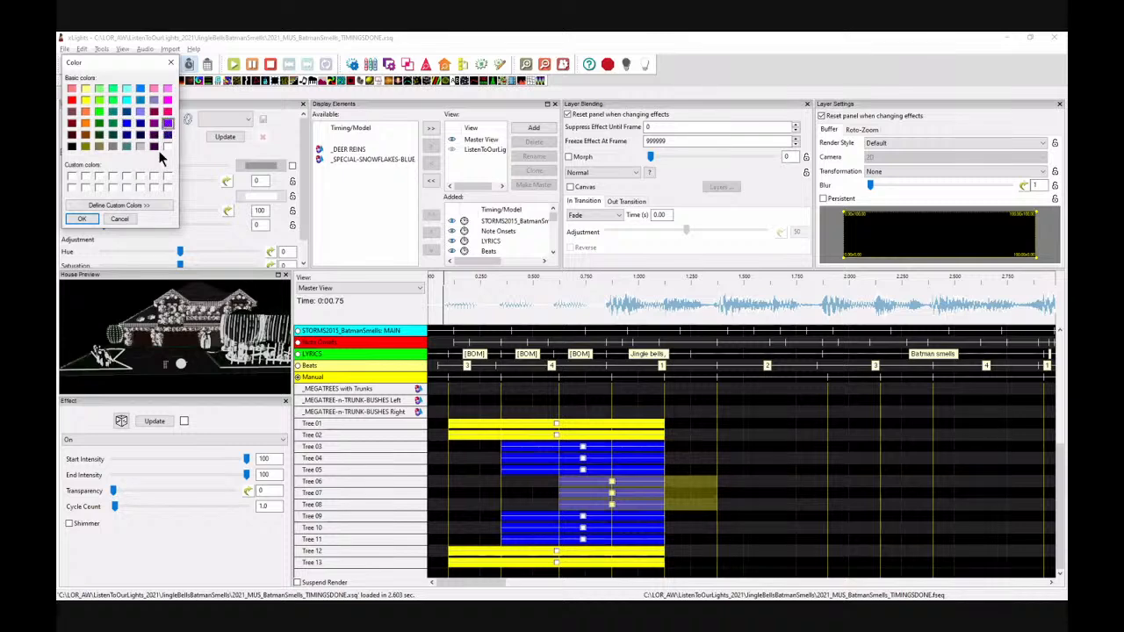
{"action": "left_click", "coordinate": [82, 219]}
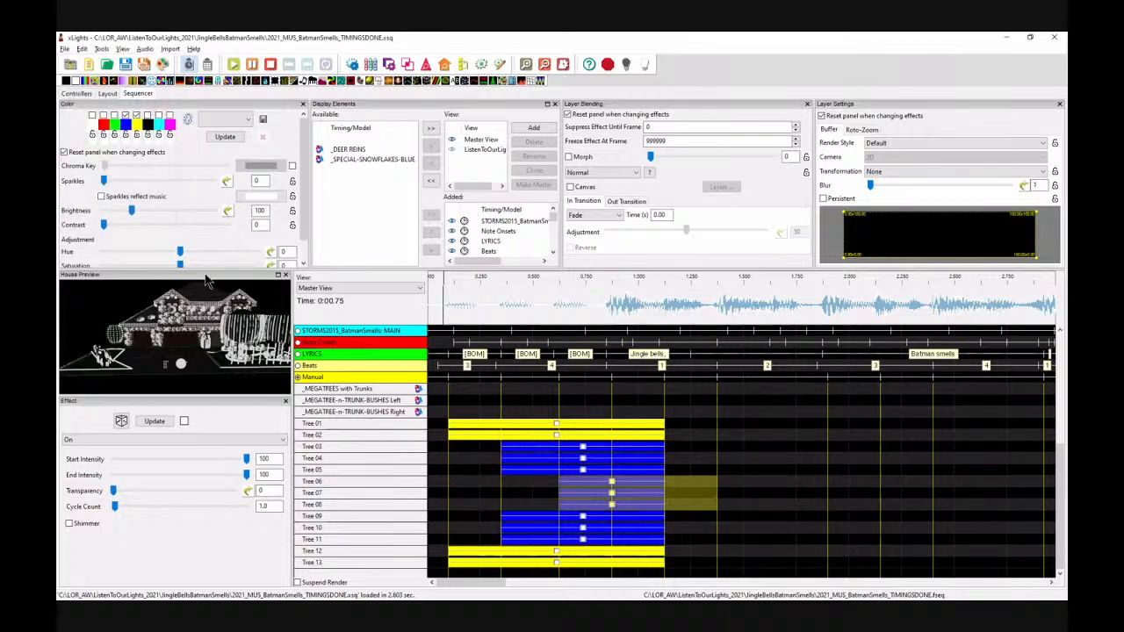
{"action": "left_click", "coordinate": [225, 136]}
{"action": "left_click", "coordinate": [684, 499]}
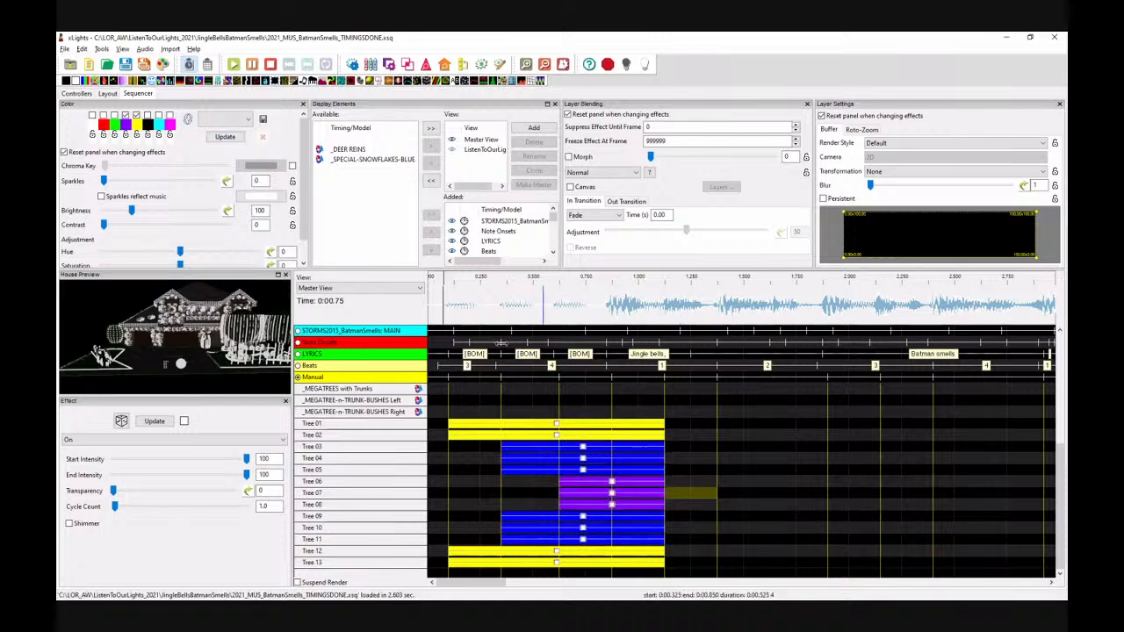
Step: Rotate the house preview and play the sequence from the start
{"action": "left_click_drag", "start_coordinate": [191, 328], "coordinate": [231, 371]}
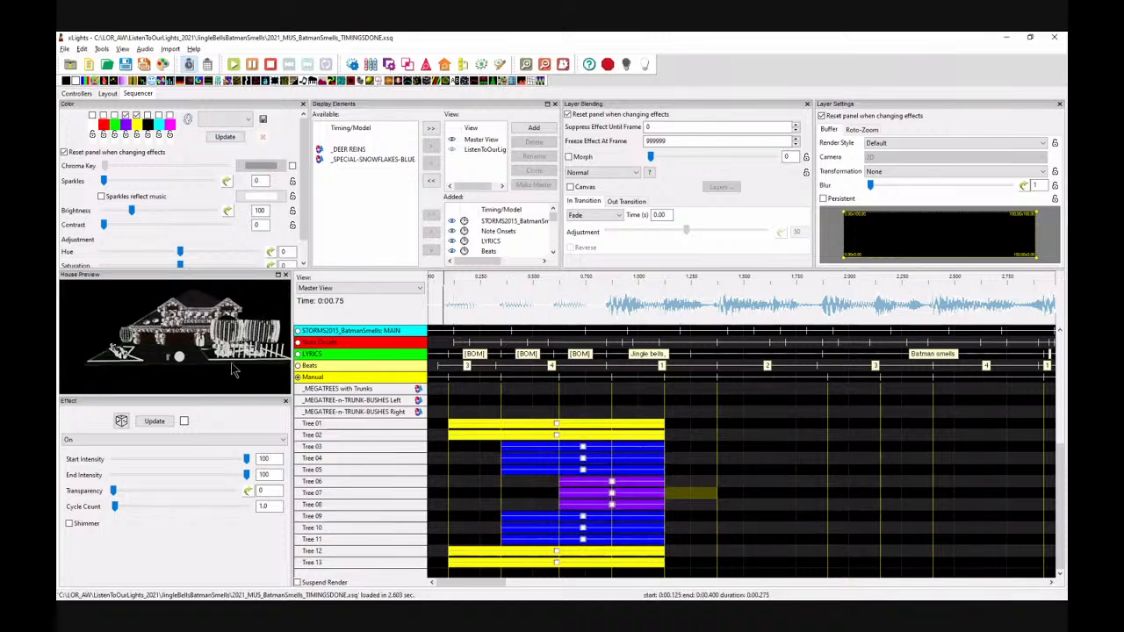
{"action": "left_click", "coordinate": [442, 305]}
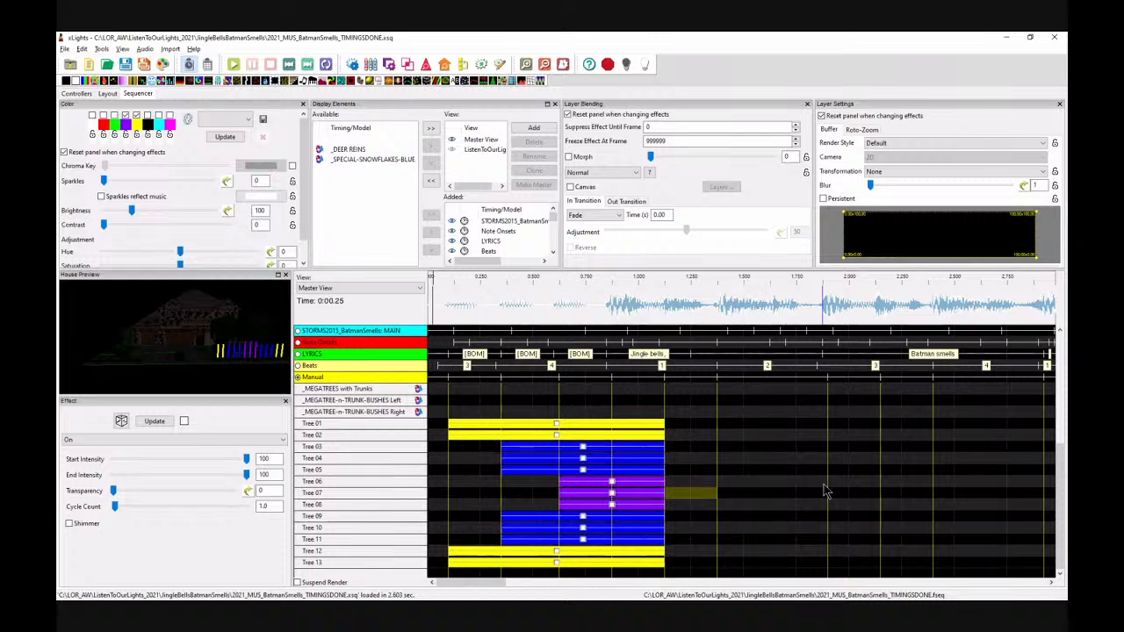
Step: Add a Single Strand effect to the _OUTLINE ALL row around 1.125 s
{"action": "scroll", "coordinate": [826, 491], "scroll_direction": "up", "scroll_amount": 5}
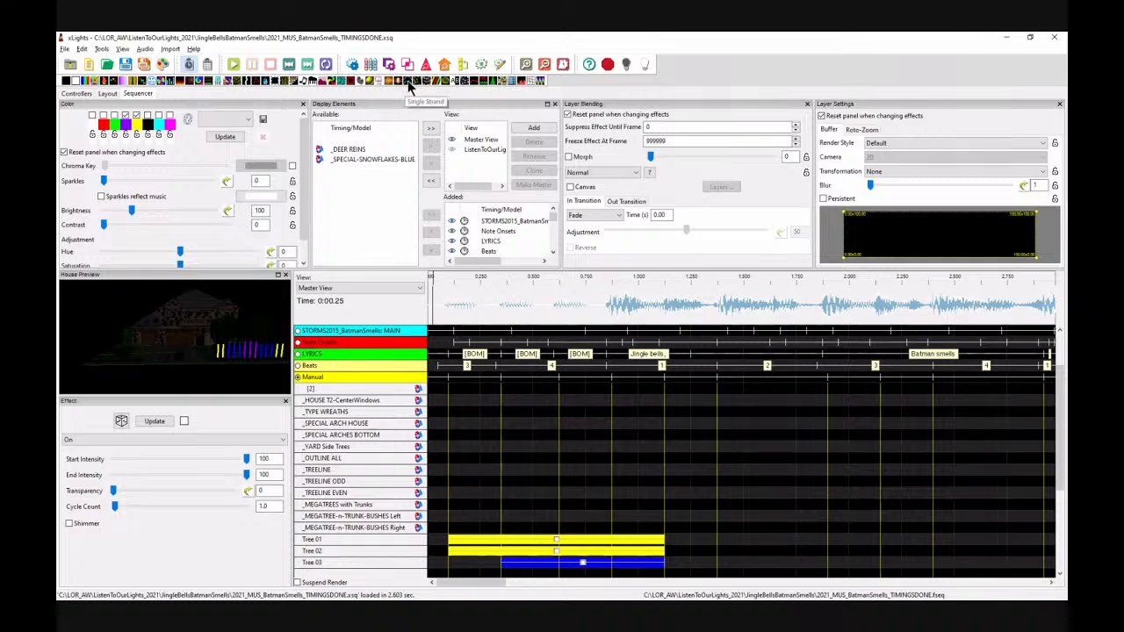
{"action": "left_click_drag", "start_coordinate": [408, 81], "coordinate": [641, 463]}
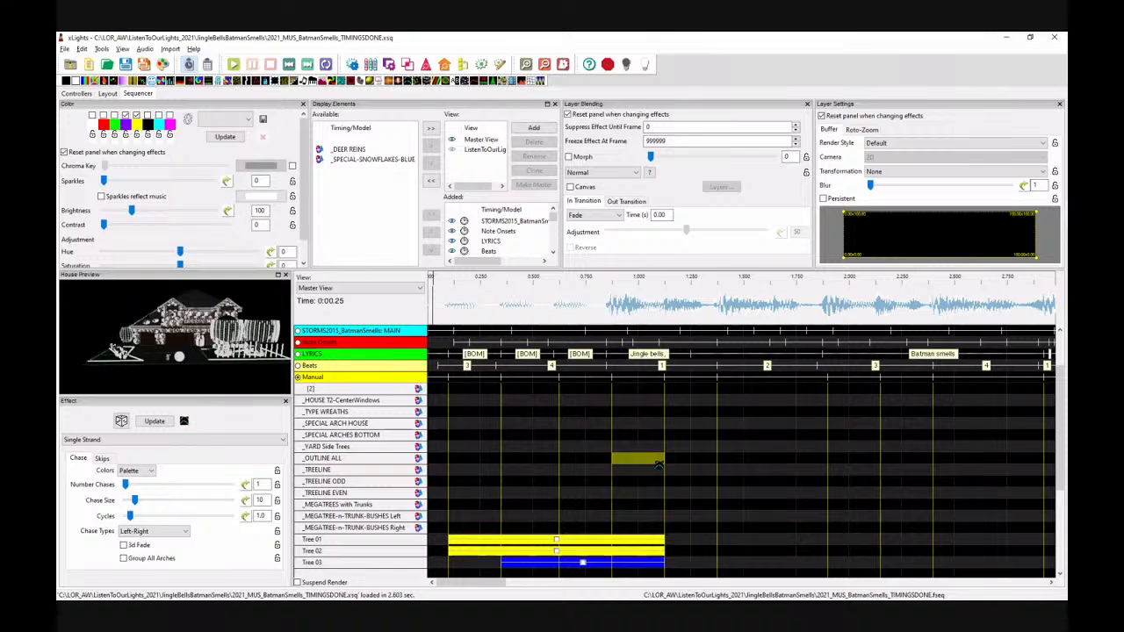
{"action": "left_click_drag", "start_coordinate": [659, 463], "coordinate": [684, 461]}
{"action": "key", "text": "ctrl+v"}
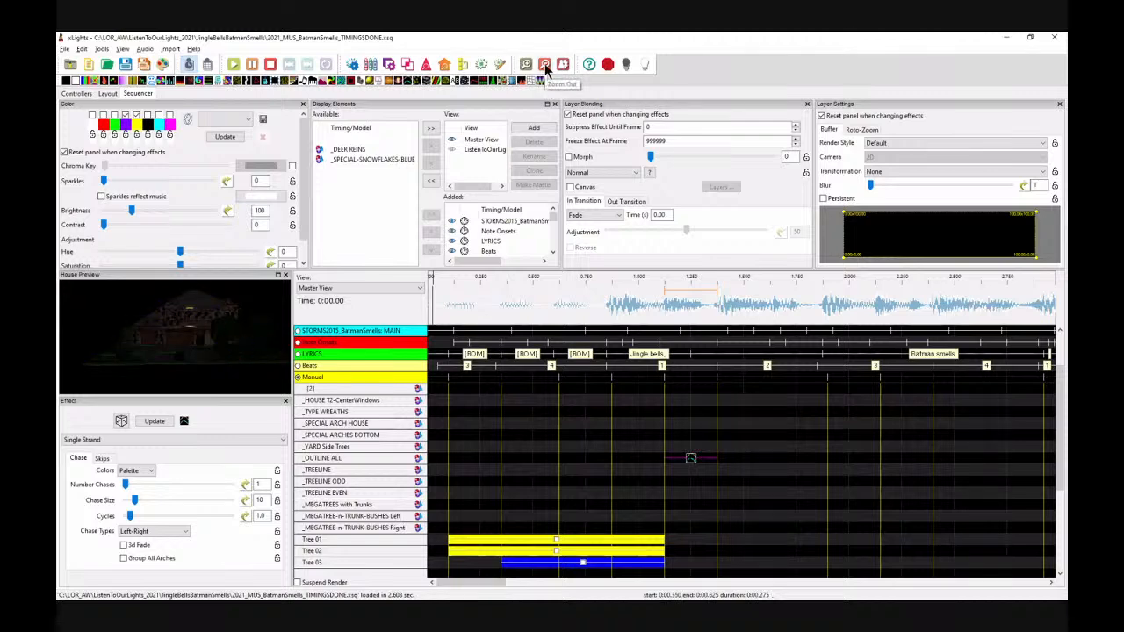
Step: Extend the Single Strand effect on _OUTLINE ALL to end at about 10.4 s
{"action": "left_click", "coordinate": [544, 65]}
{"action": "left_click", "coordinate": [545, 65]}
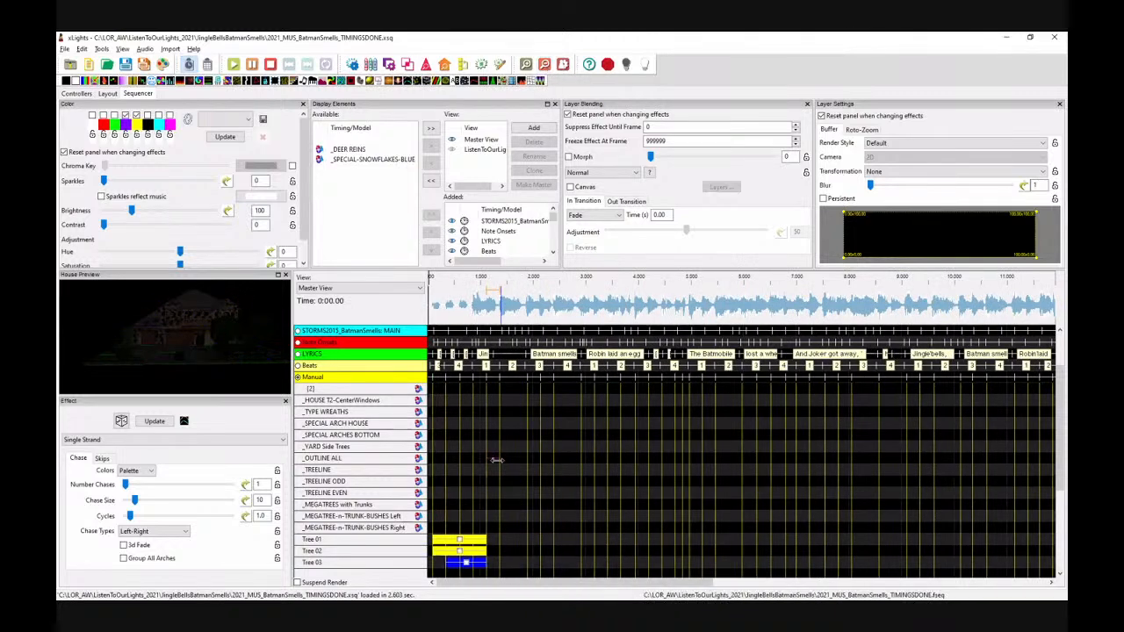
{"action": "left_click_drag", "start_coordinate": [493, 459], "coordinate": [976, 459]}
{"action": "left_click_drag", "start_coordinate": [519, 584], "coordinate": [651, 602]}
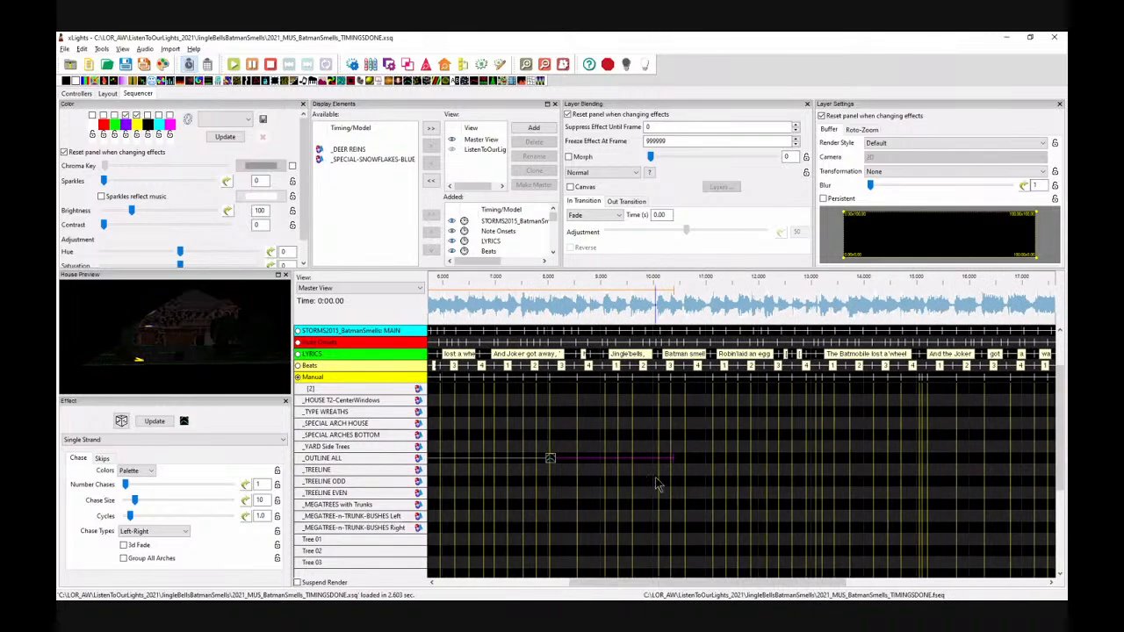
Step: Extend the Single Strand effect on _OUTLINE ALL so it ends at about 21.4 s, near the end of the song
{"action": "left_click_drag", "start_coordinate": [672, 462], "coordinate": [1021, 464]}
{"action": "left_click_drag", "start_coordinate": [751, 594], "coordinate": [948, 594]}
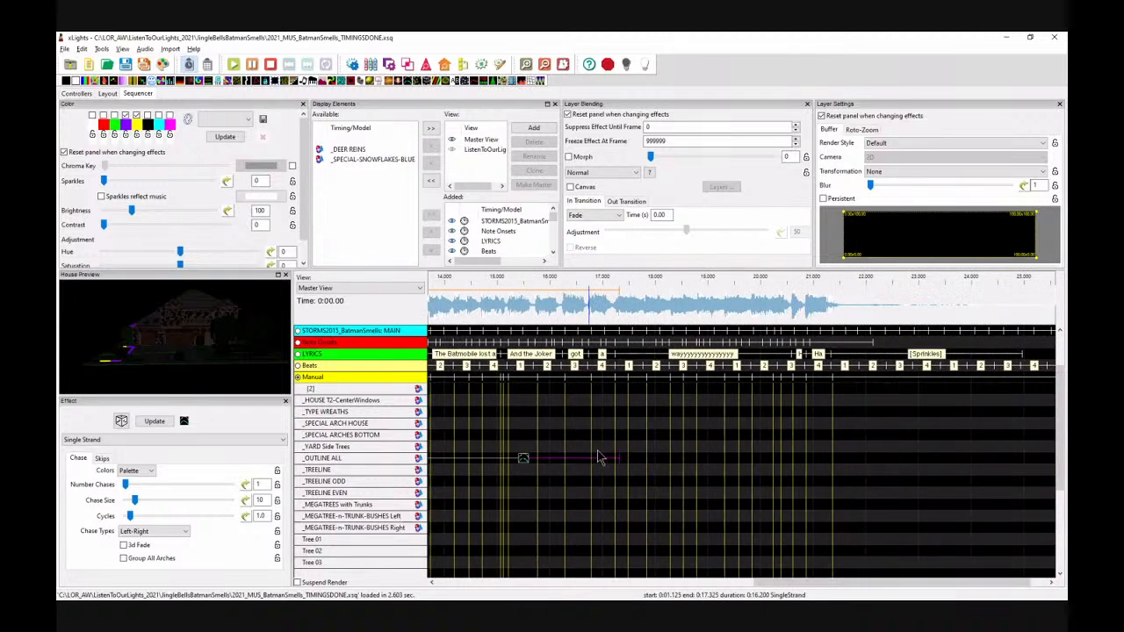
{"action": "left_click_drag", "start_coordinate": [619, 458], "coordinate": [832, 462]}
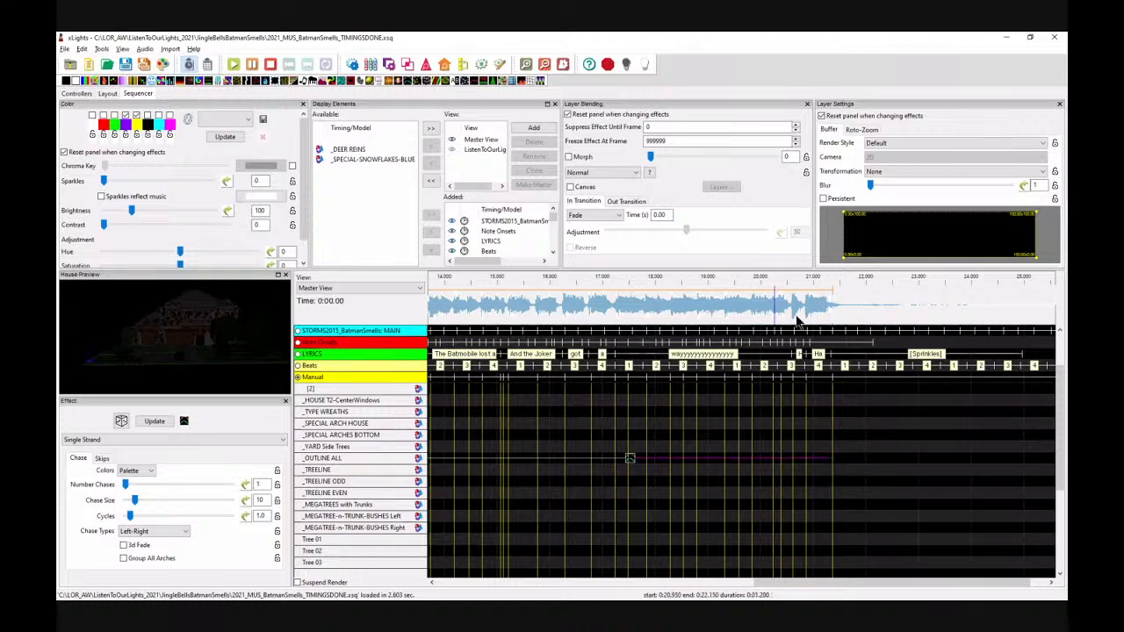
Step: Play back the end of the song to check where the outline effect stops, then return to the timeline start
{"action": "left_click", "coordinate": [850, 306]}
{"action": "key", "text": "space"}
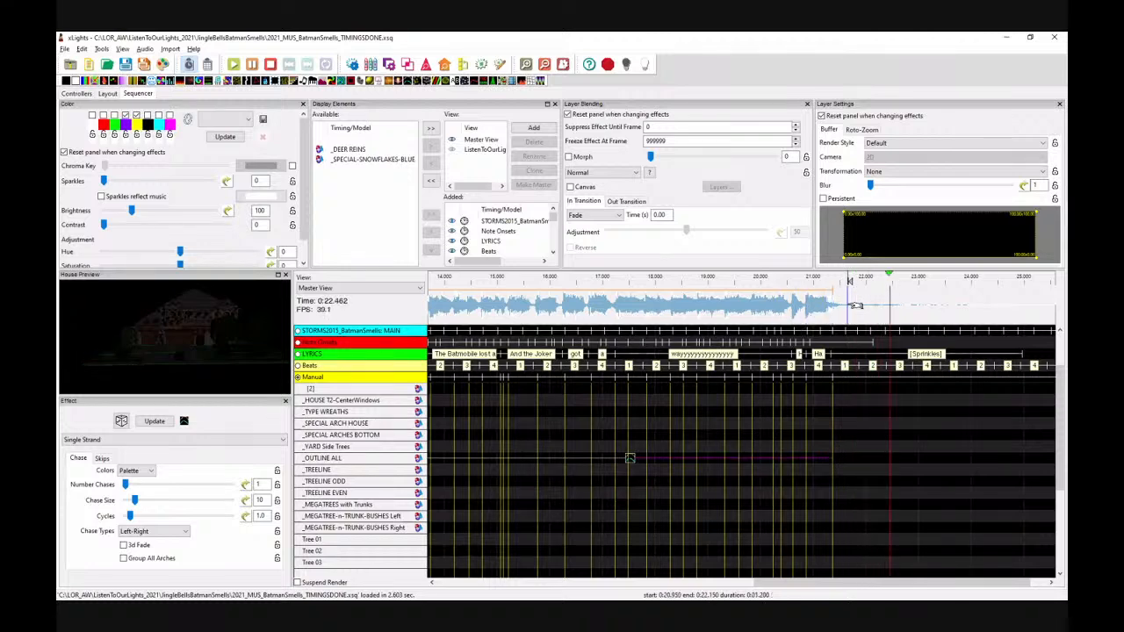
{"action": "key", "text": "space"}
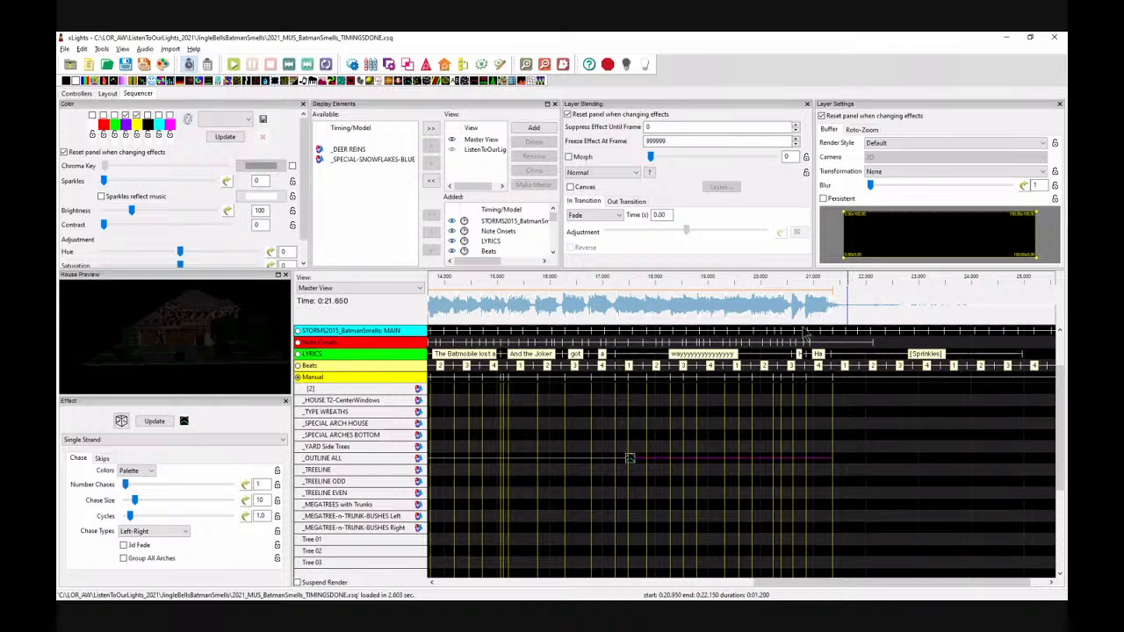
{"action": "left_click_drag", "start_coordinate": [804, 583], "coordinate": [461, 598]}
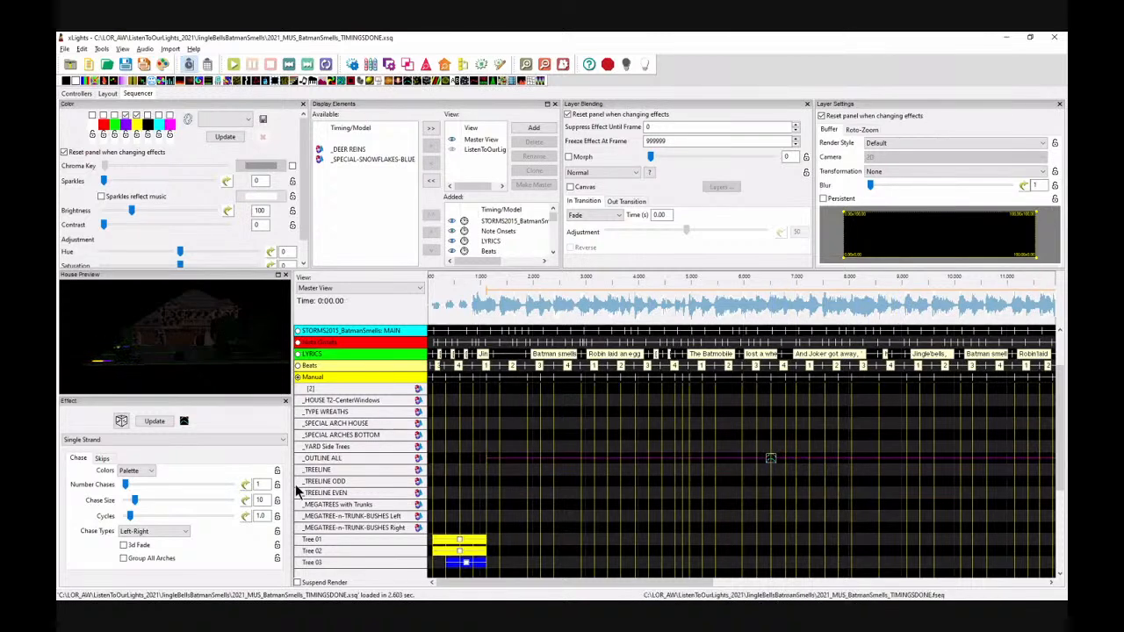
Step: Set the Single Strand effect's Skips Number of Advances to 100 and preview the chase playback
{"action": "left_click", "coordinate": [102, 459]}
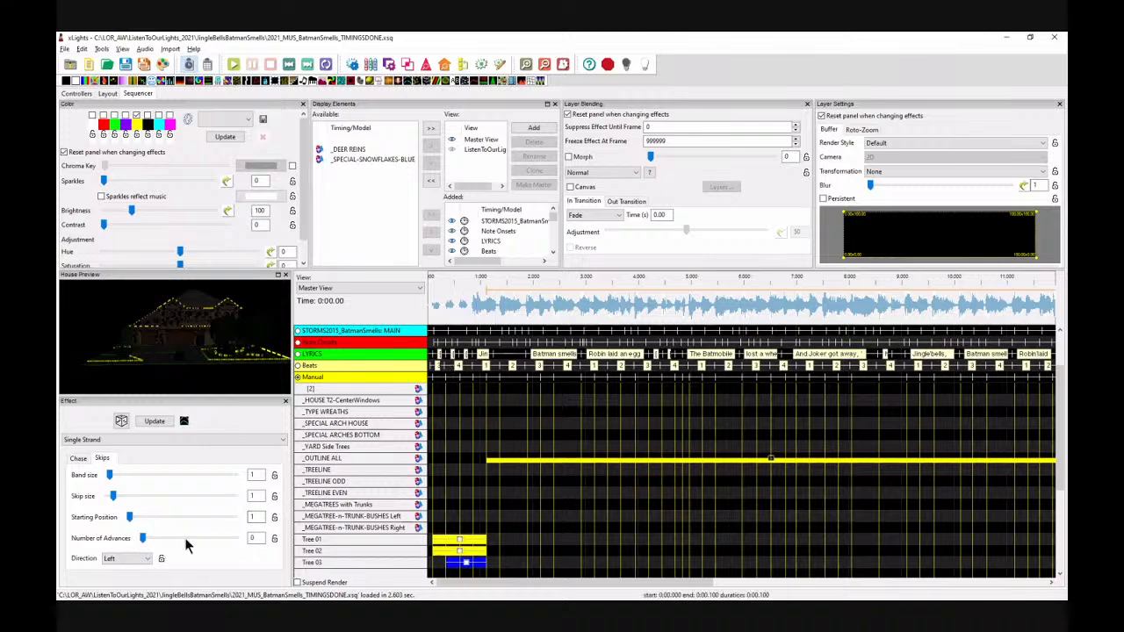
{"action": "left_click_drag", "start_coordinate": [143, 539], "coordinate": [234, 539]}
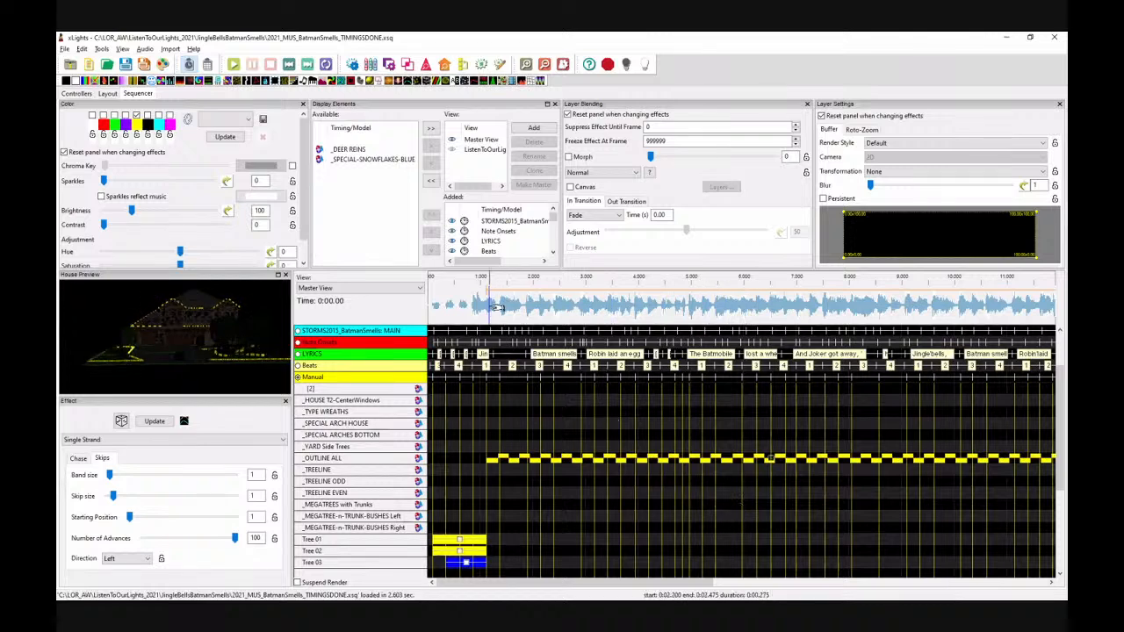
{"action": "key", "text": "space"}
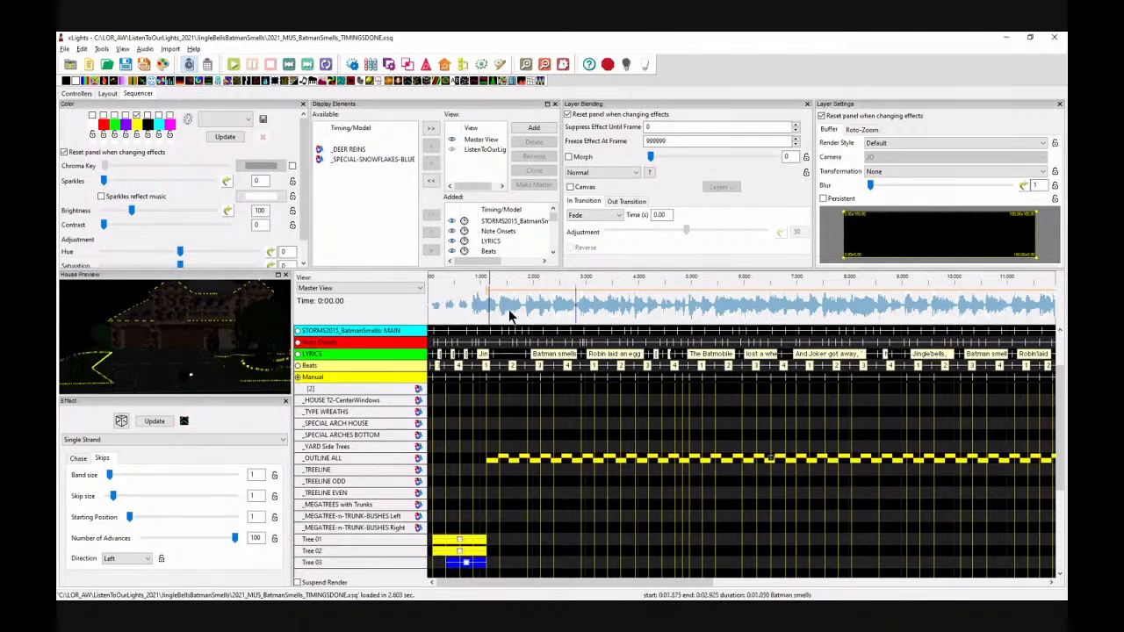
{"action": "key", "text": "space"}
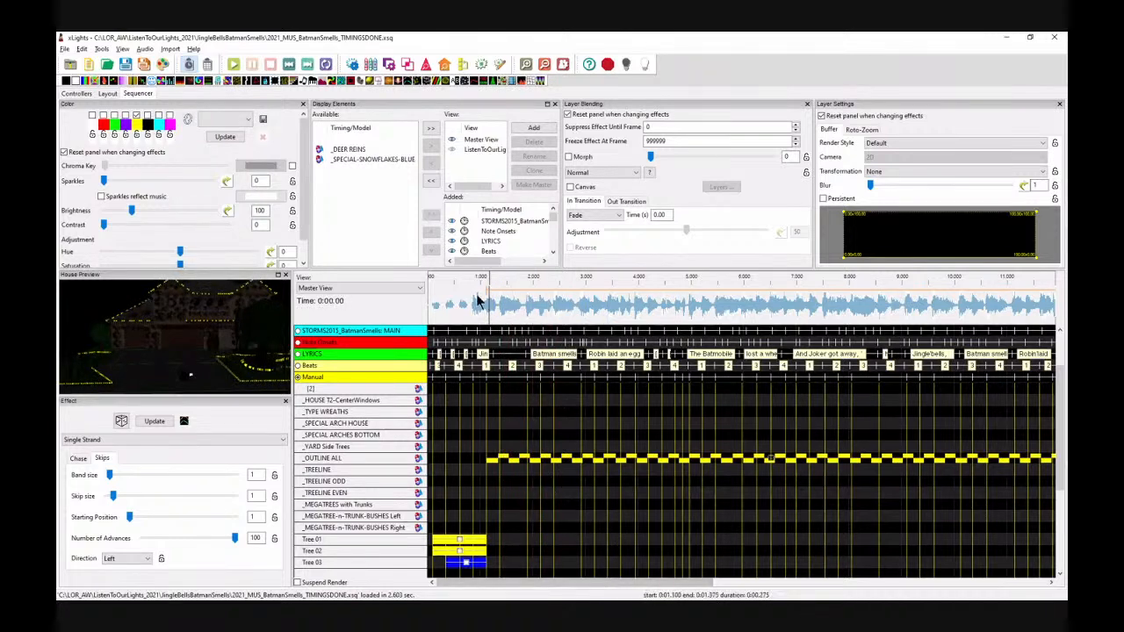
{"action": "key", "text": "space"}
{"action": "key", "text": "space"}
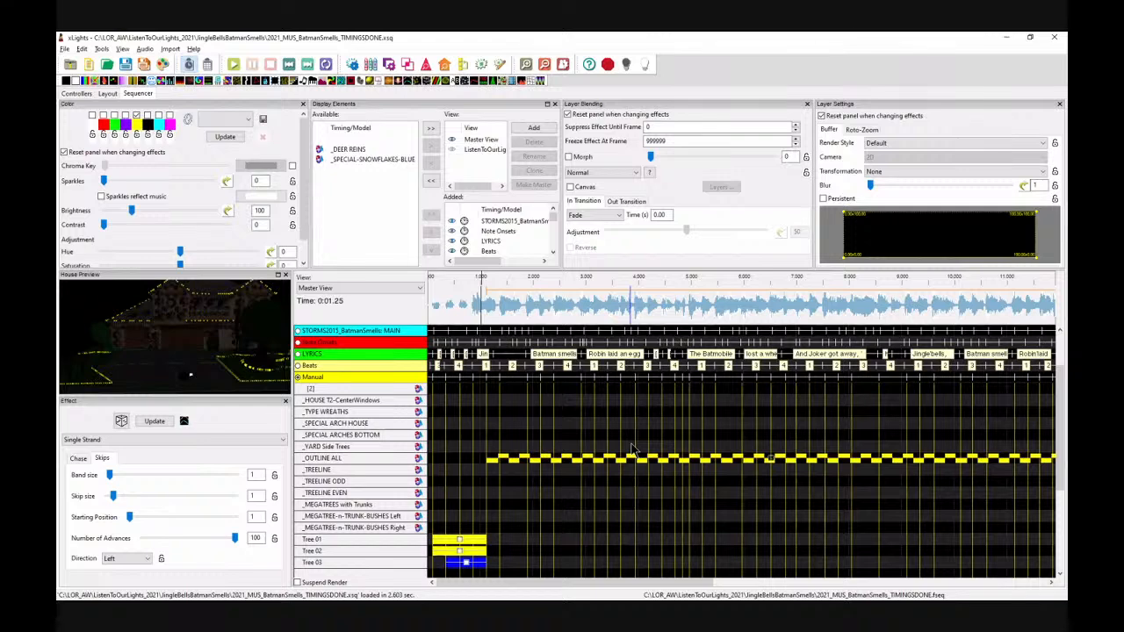
Step: Set the Single Strand effect's render style to Horizontal Stack and play the sequence to check it
{"action": "left_click", "coordinate": [886, 144]}
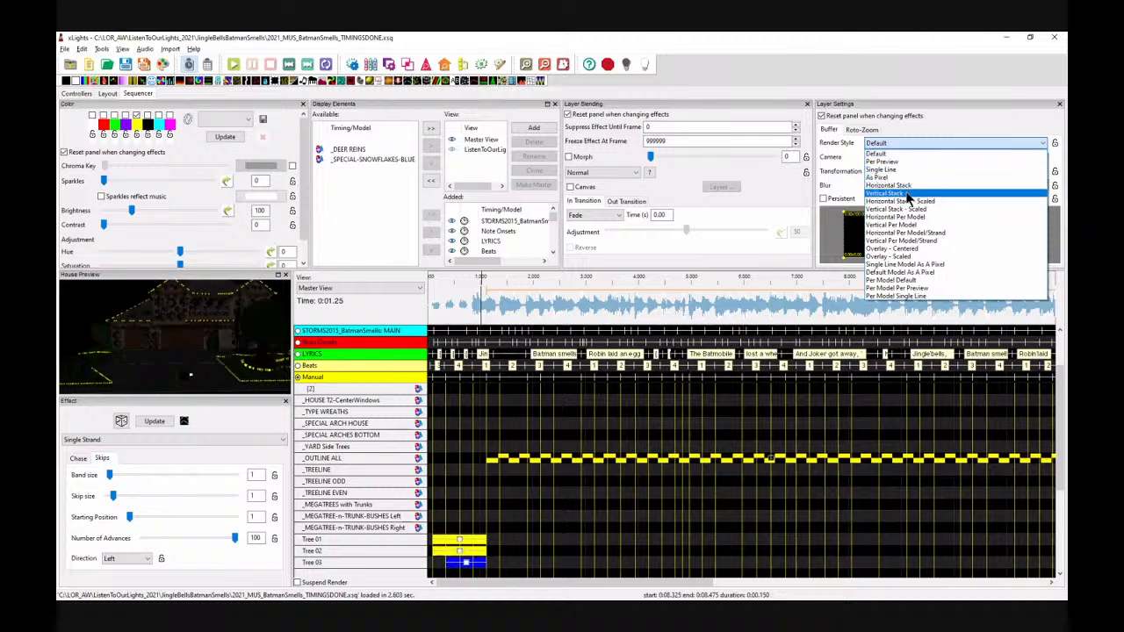
{"action": "left_click", "coordinate": [908, 186]}
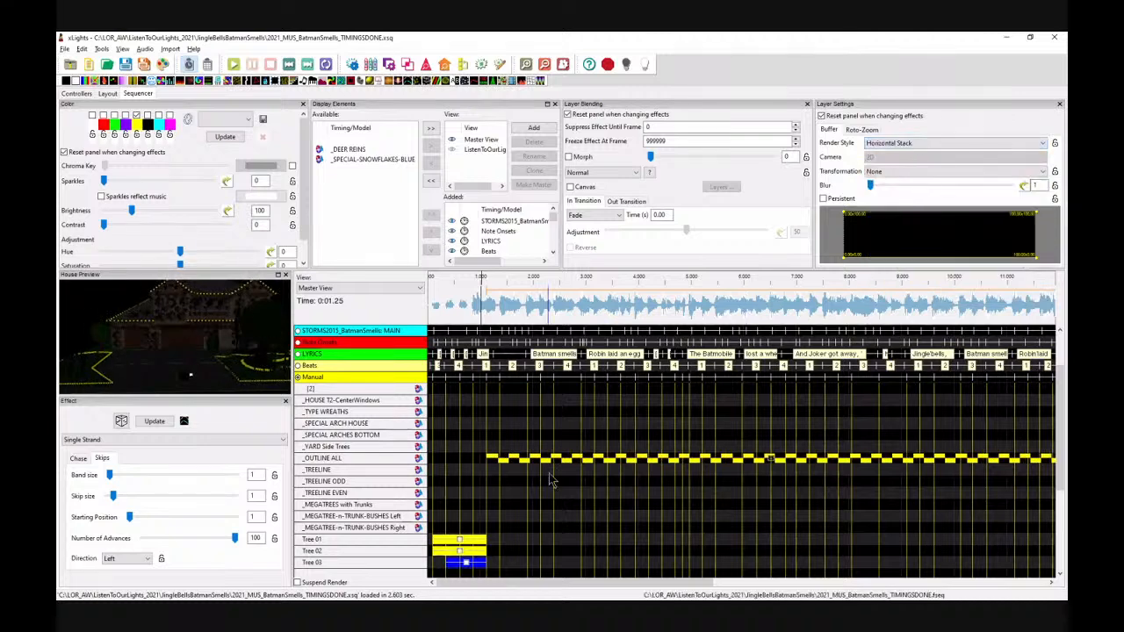
{"action": "left_click", "coordinate": [502, 306]}
{"action": "key", "text": "space"}
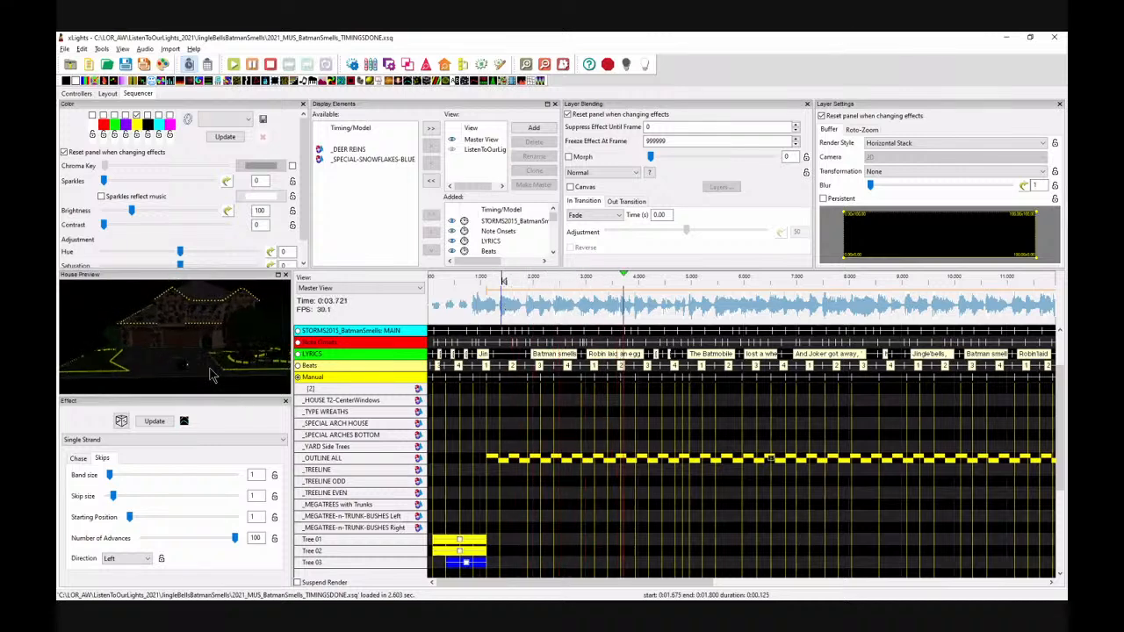
{"action": "key", "text": "space"}
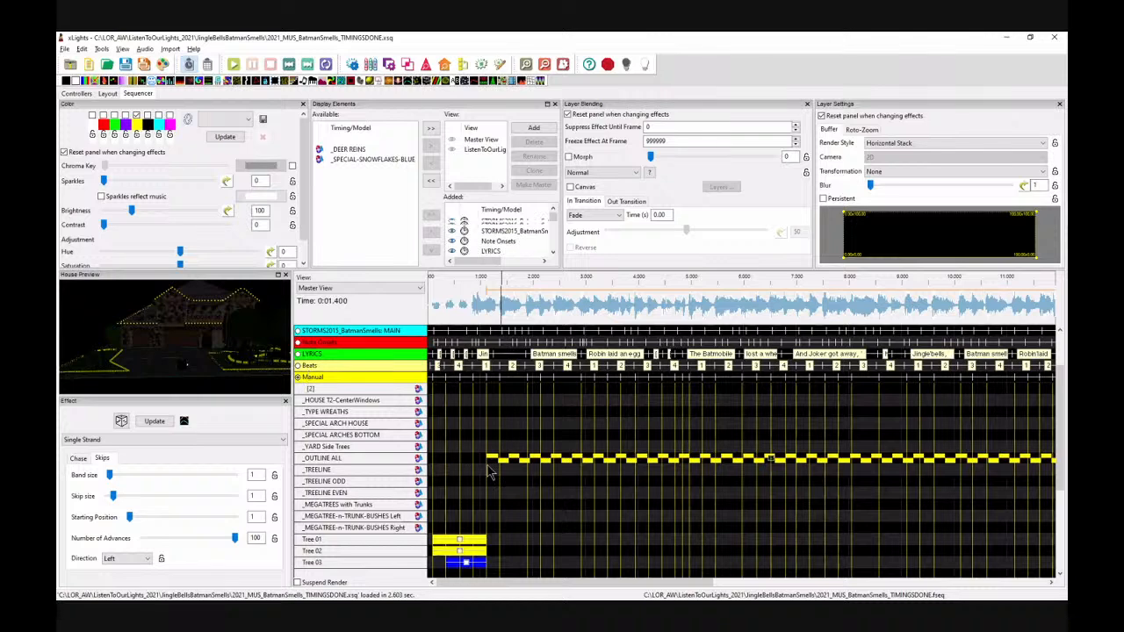
Step: Activate the LYRICS timing track and place a VU Meter effect on the _YARD Side Trees row at about 1.25 s
{"action": "left_click", "coordinate": [298, 366]}
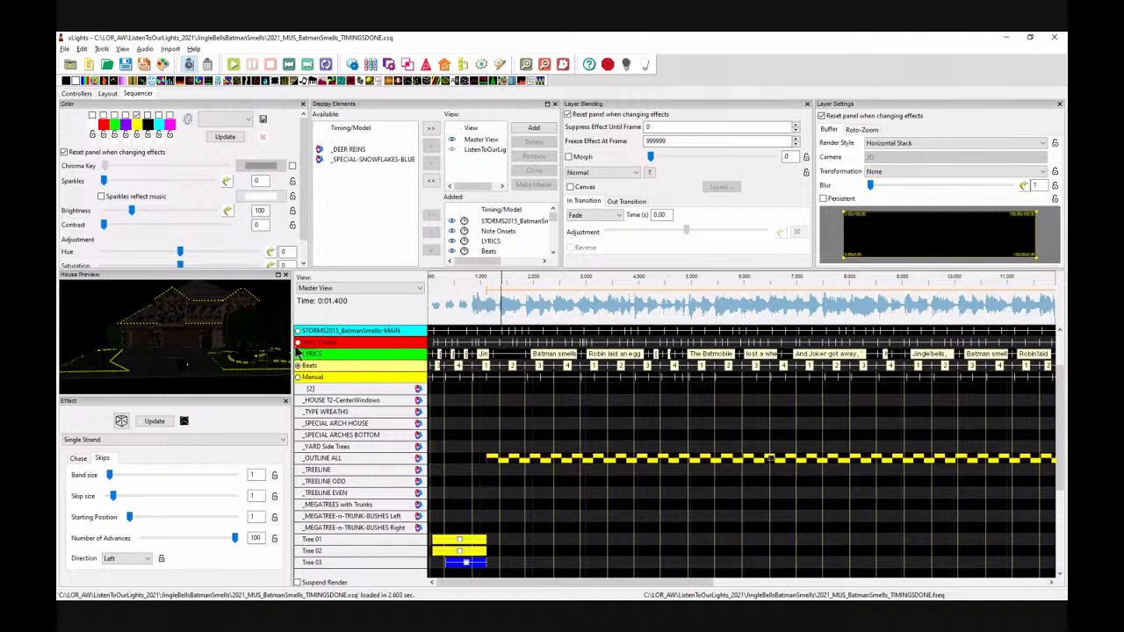
{"action": "left_click", "coordinate": [298, 355]}
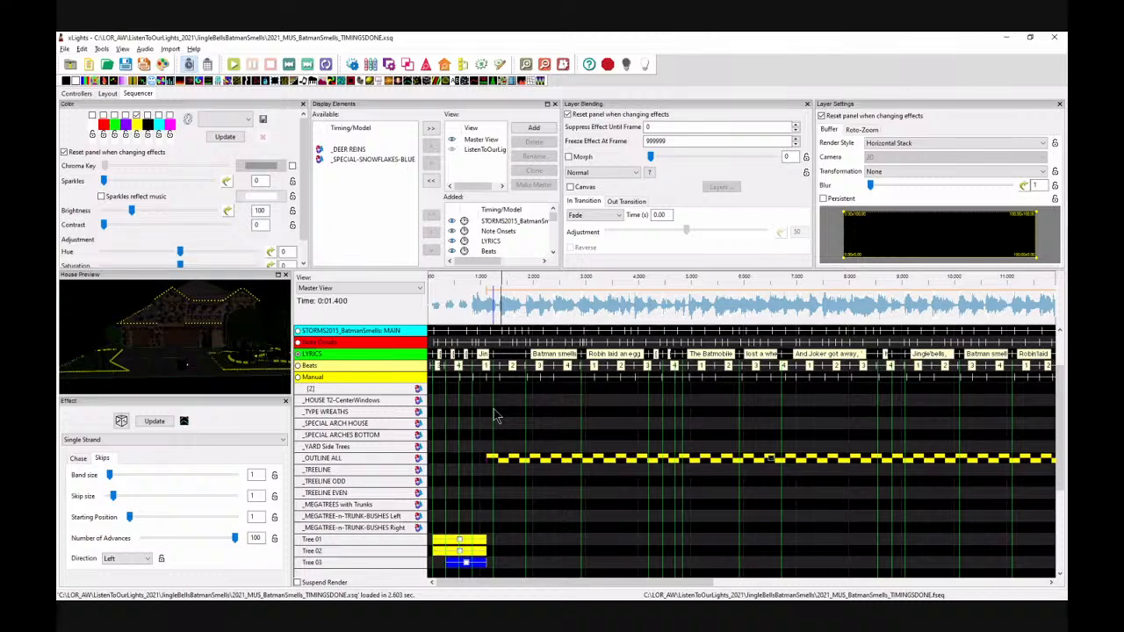
{"action": "left_click_drag", "start_coordinate": [521, 82], "coordinate": [506, 449]}
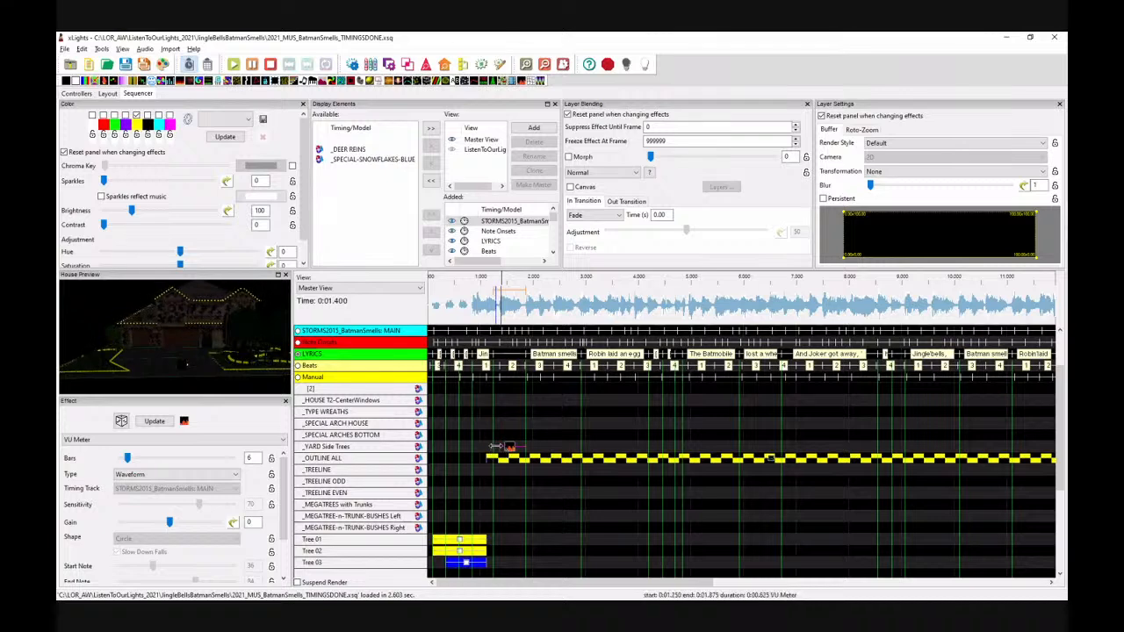
Step: Stretch the VU Meter effect on _YARD Side Trees to end at about 21.4 s
{"action": "left_click_drag", "start_coordinate": [495, 446], "coordinate": [897, 447]}
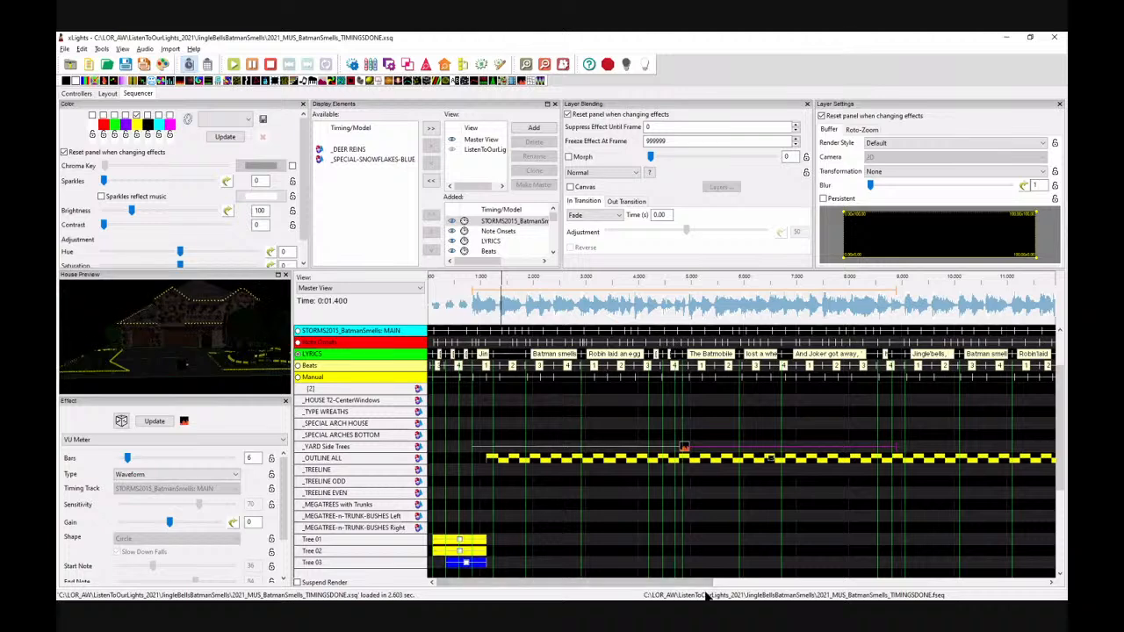
{"action": "left_click_drag", "start_coordinate": [707, 585], "coordinate": [762, 595]}
{"action": "left_click_drag", "start_coordinate": [744, 456], "coordinate": [1012, 442]}
{"action": "left_click_drag", "start_coordinate": [765, 582], "coordinate": [1023, 571]}
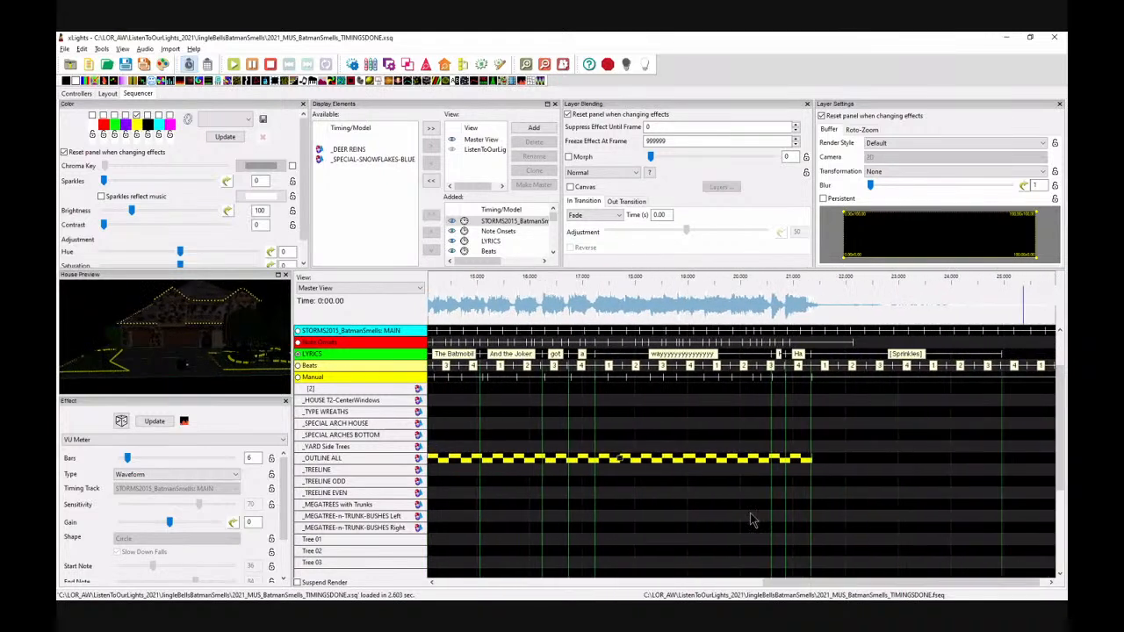
{"action": "left_click_drag", "start_coordinate": [794, 583], "coordinate": [764, 584]}
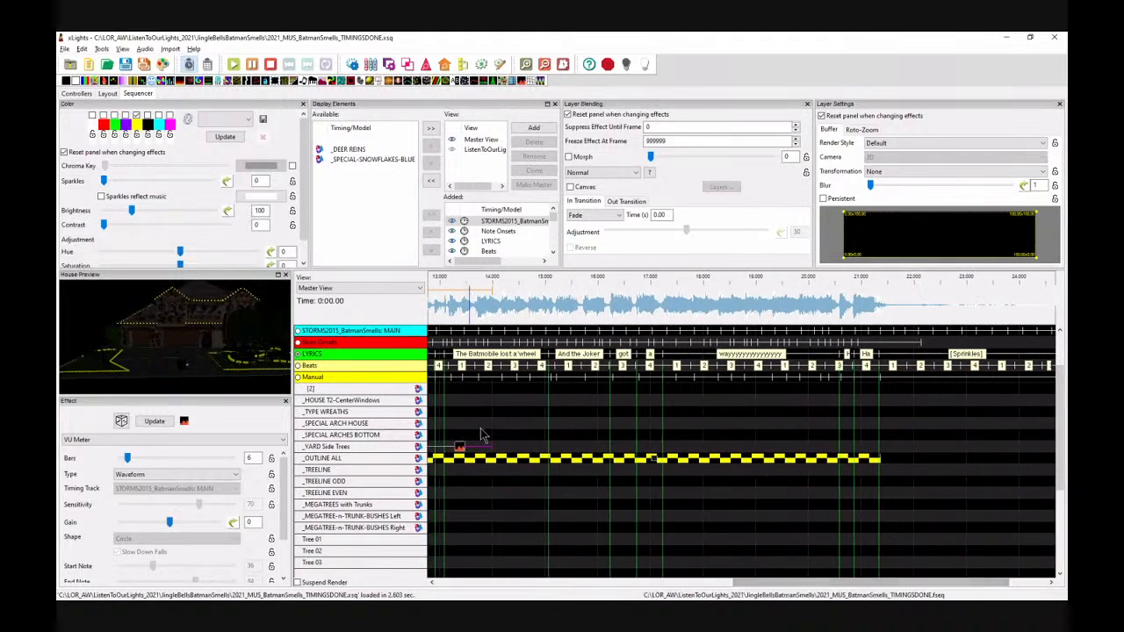
{"action": "left_click_drag", "start_coordinate": [490, 446], "coordinate": [880, 448]}
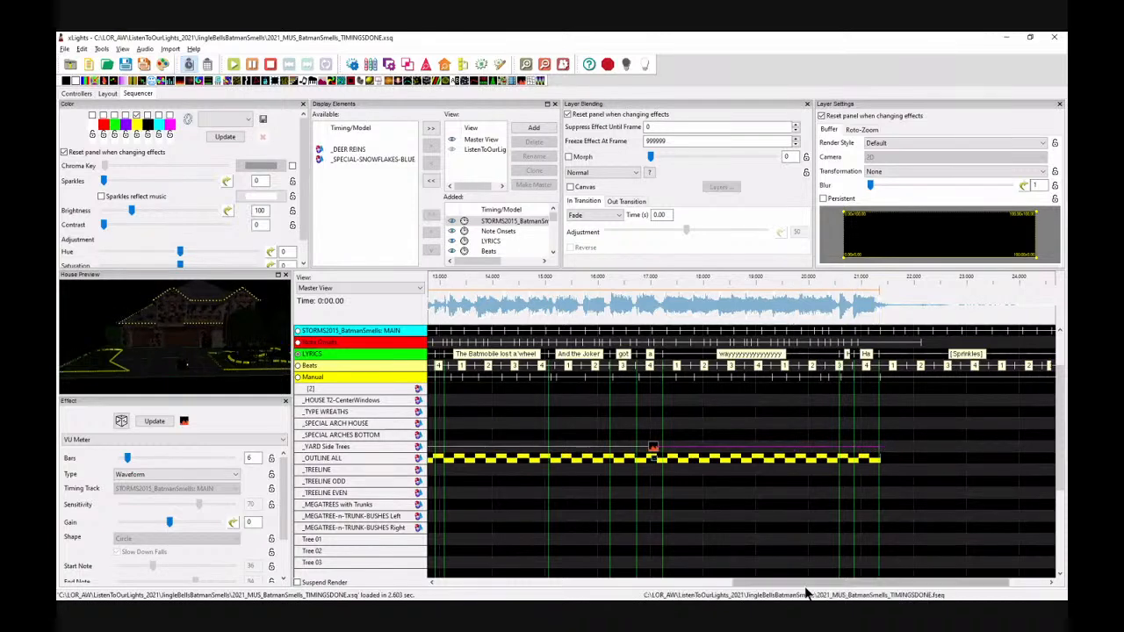
Step: Enable the first (white) palette colour for the VU Meter effect
{"action": "left_click", "coordinate": [92, 116]}
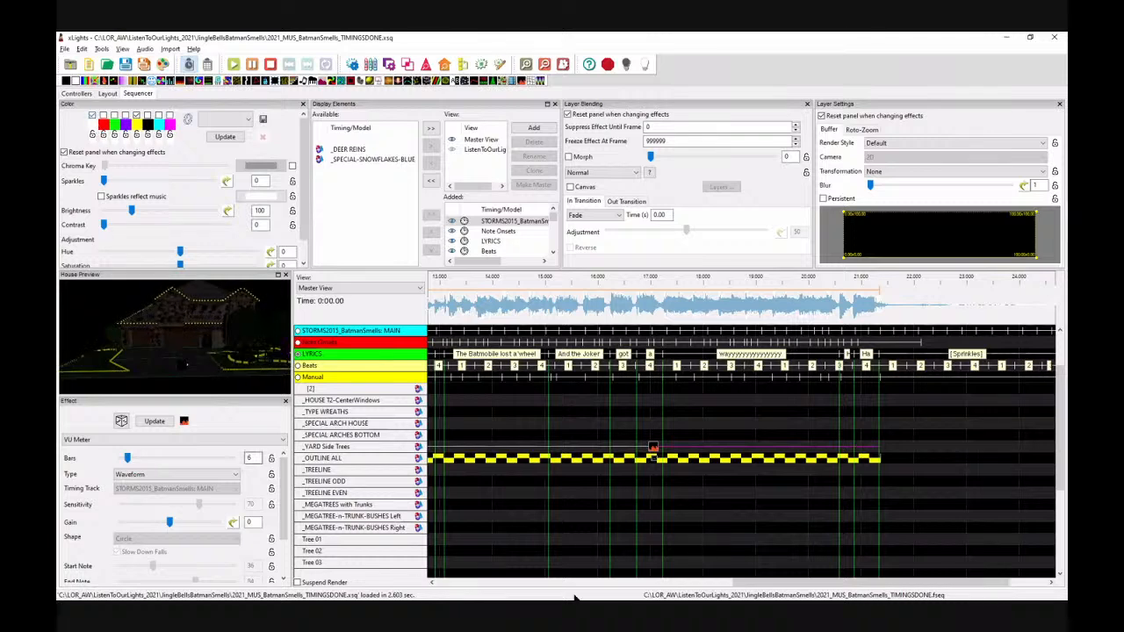
{"action": "left_click_drag", "start_coordinate": [747, 585], "coordinate": [557, 590]}
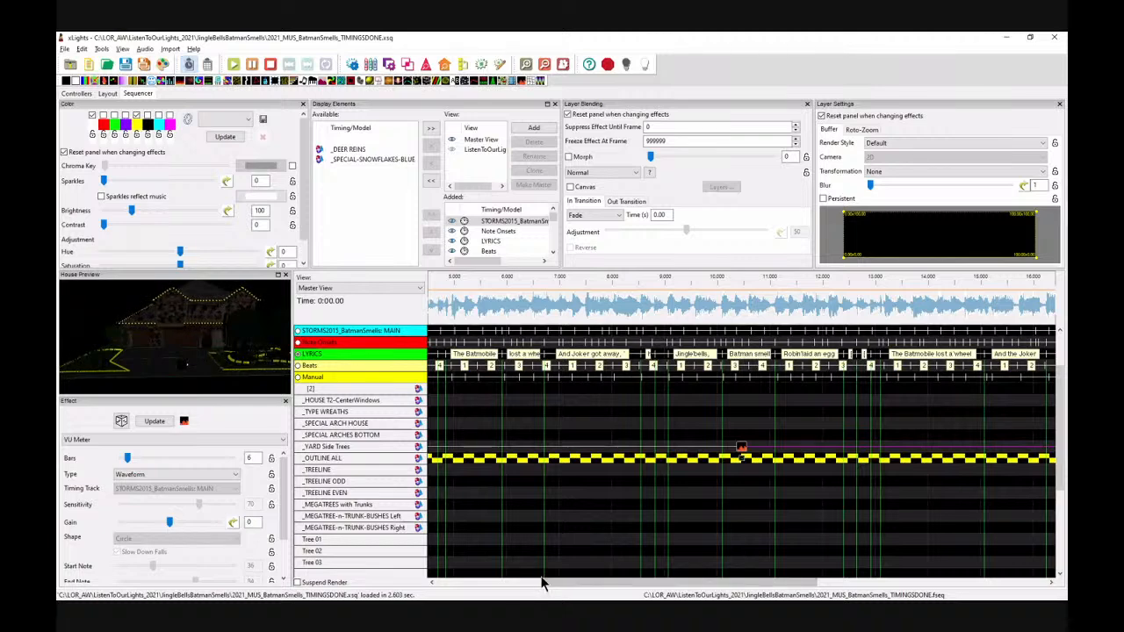
Step: Set the VU Meter type to Timing Event Color and its timing track to Beats
{"action": "left_click", "coordinate": [124, 475]}
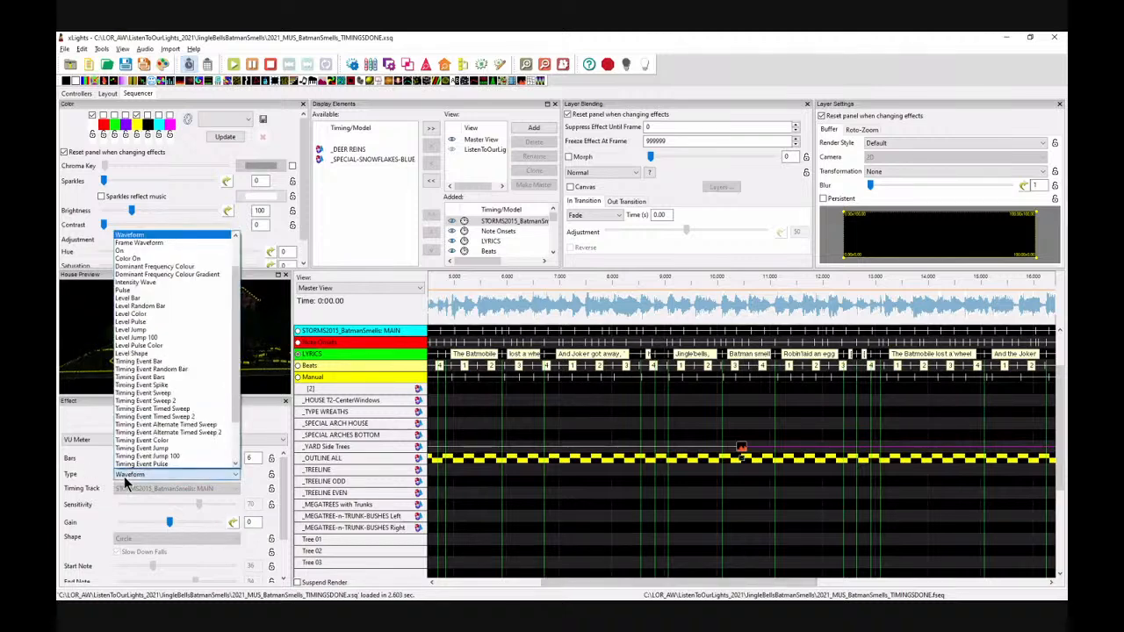
{"action": "left_click", "coordinate": [149, 441]}
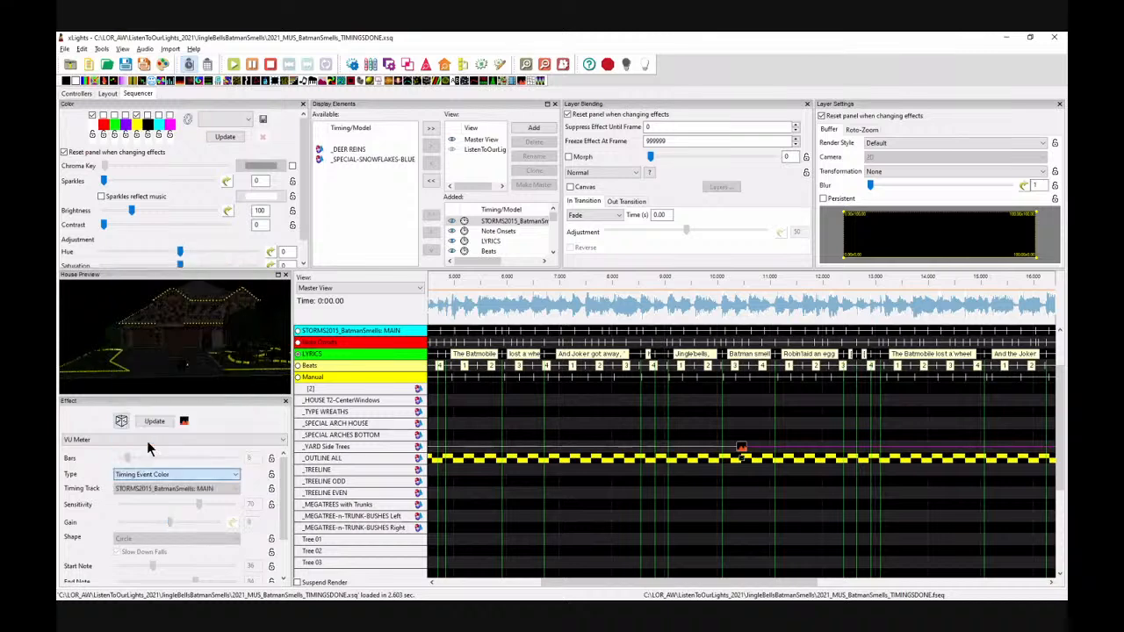
{"action": "left_click", "coordinate": [166, 488]}
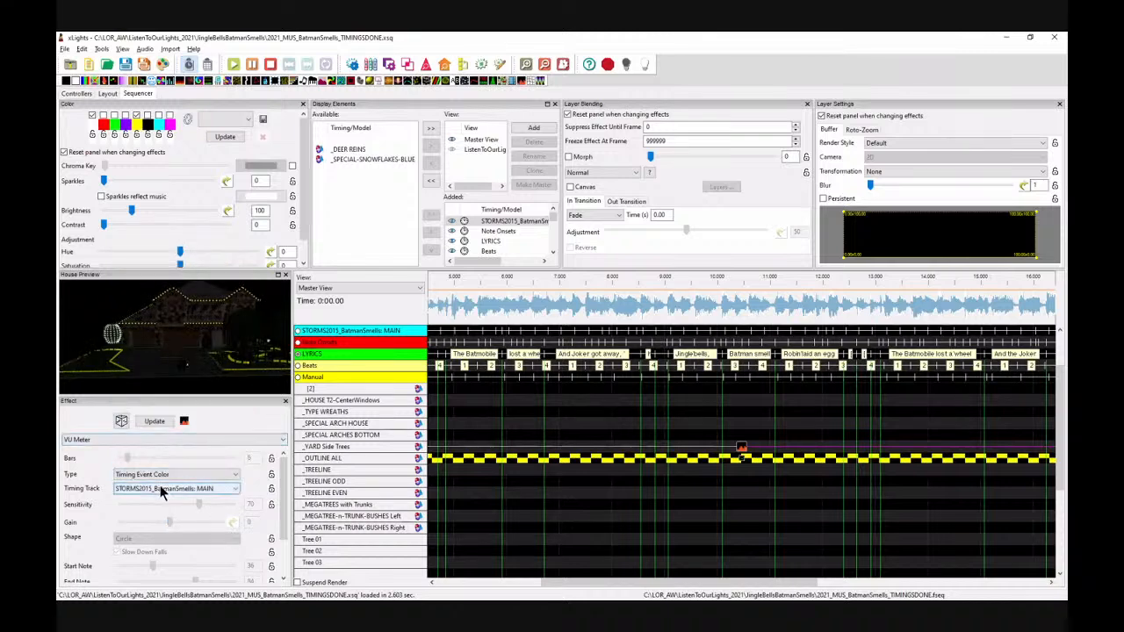
{"action": "left_click", "coordinate": [138, 524]}
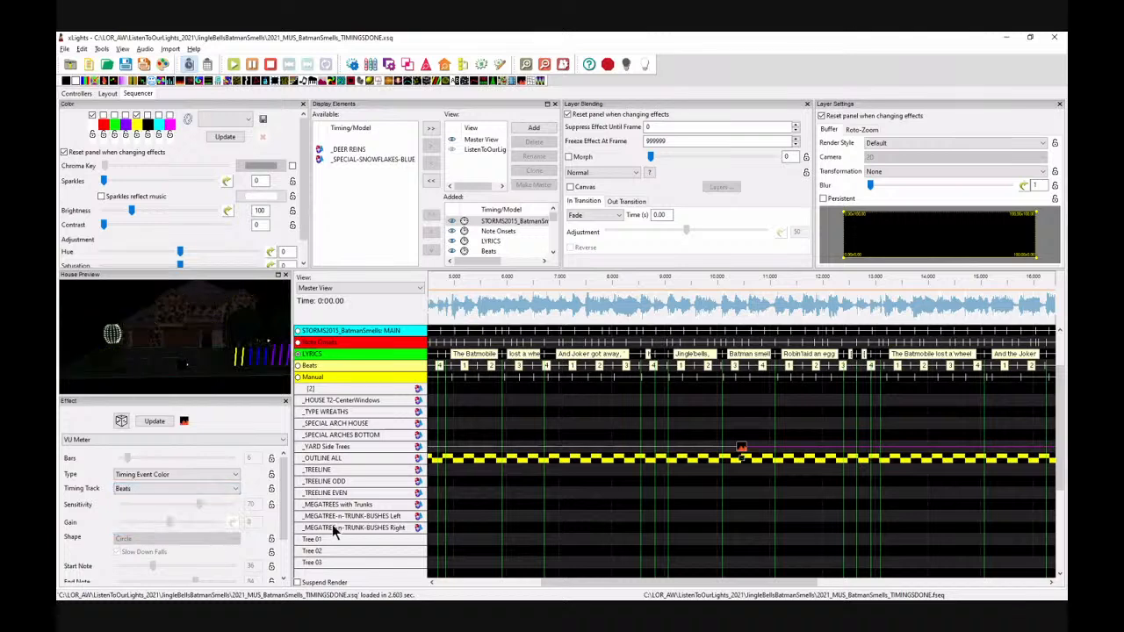
Step: Rotate the house preview and play the sequence from the start to review the yard tree effect
{"action": "left_click_drag", "start_coordinate": [639, 578], "coordinate": [560, 581]}
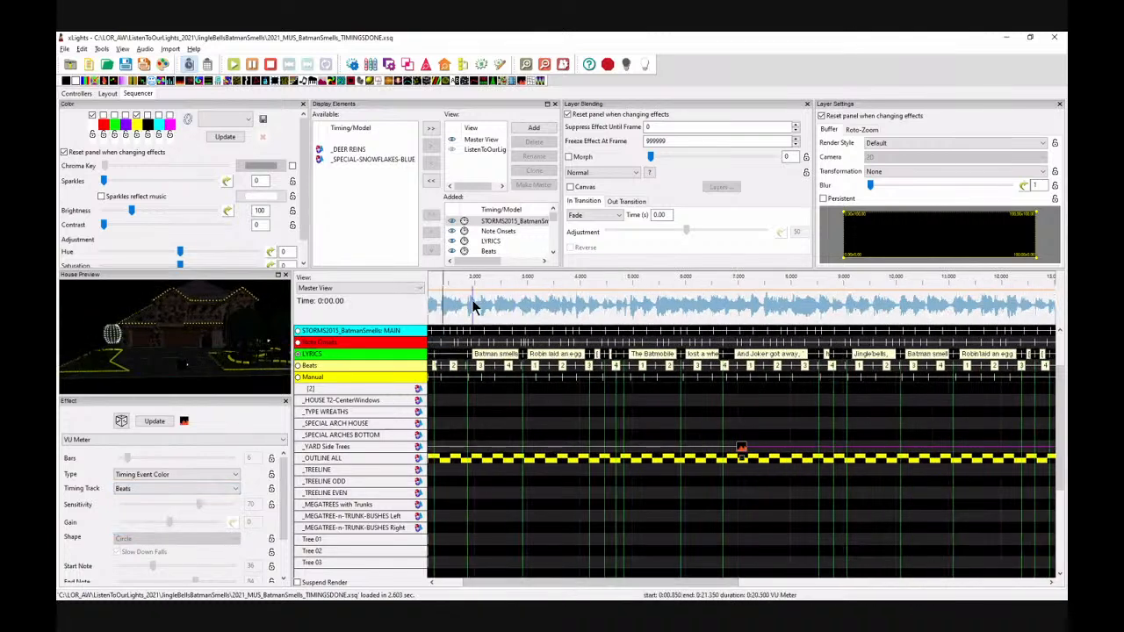
{"action": "left_click_drag", "start_coordinate": [233, 328], "coordinate": [206, 378]}
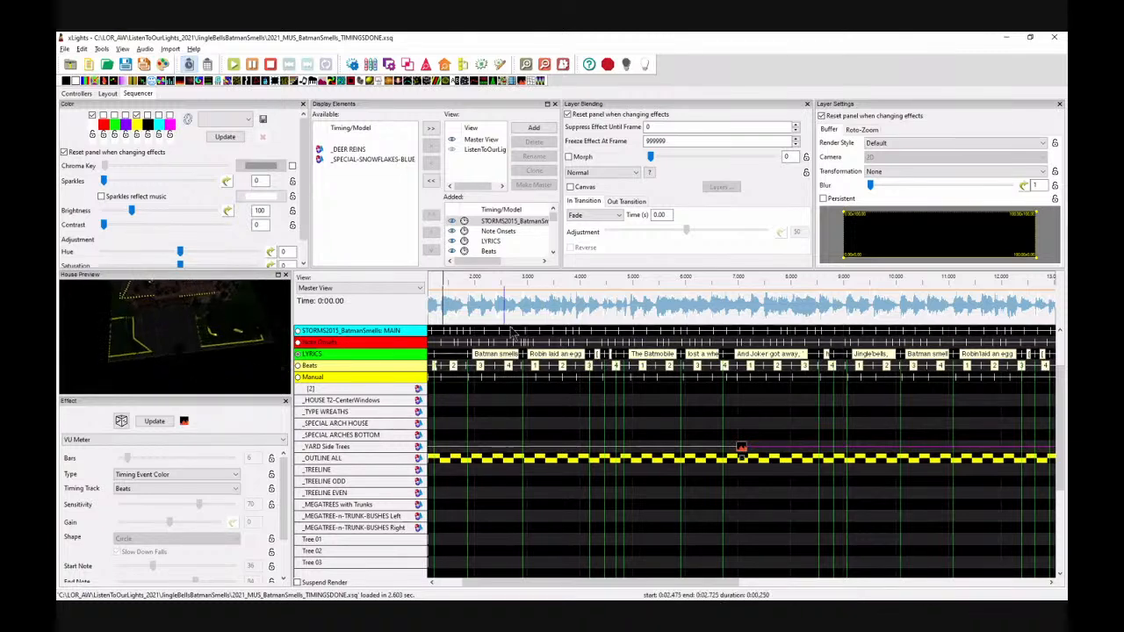
{"action": "left_click", "coordinate": [463, 308]}
{"action": "key", "text": "space"}
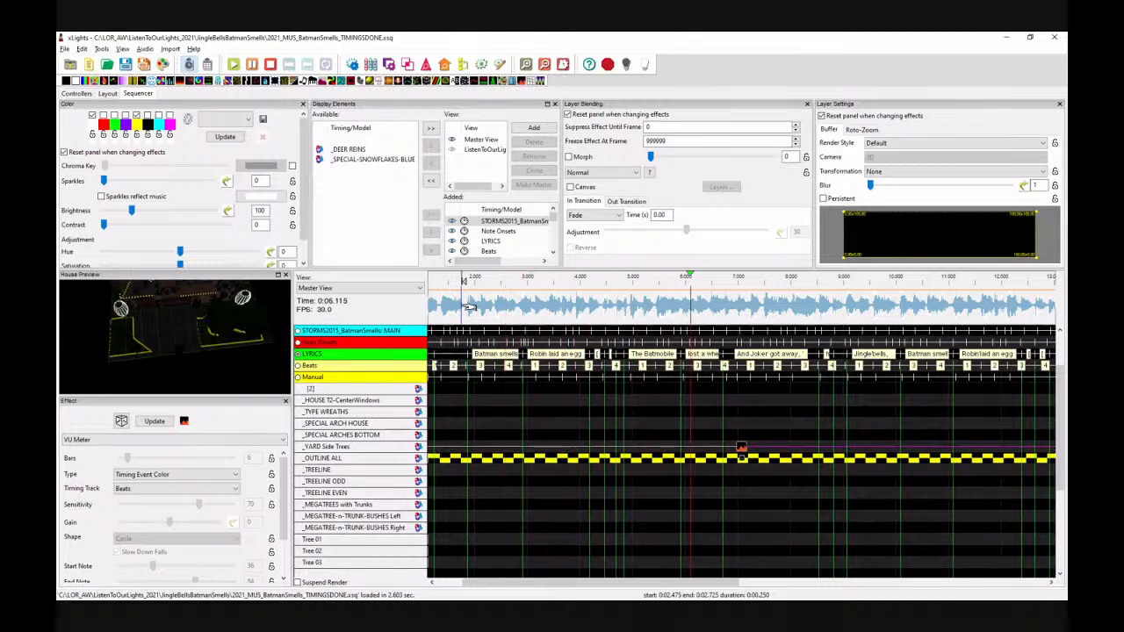
{"action": "key", "text": "space"}
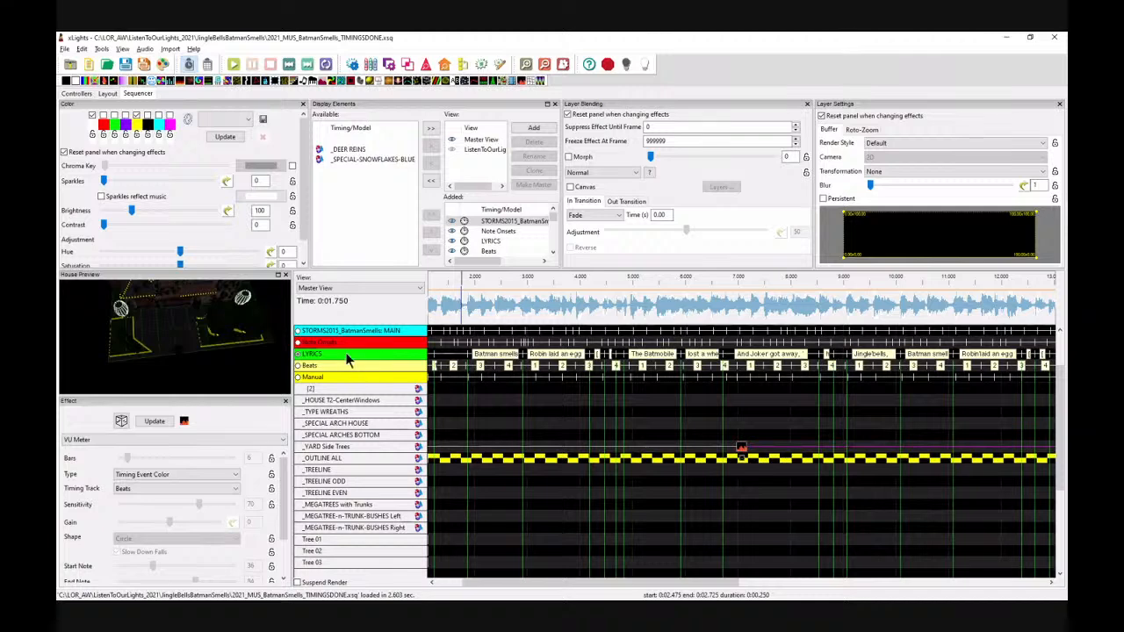
{"action": "left_click_drag", "start_coordinate": [165, 364], "coordinate": [156, 325]}
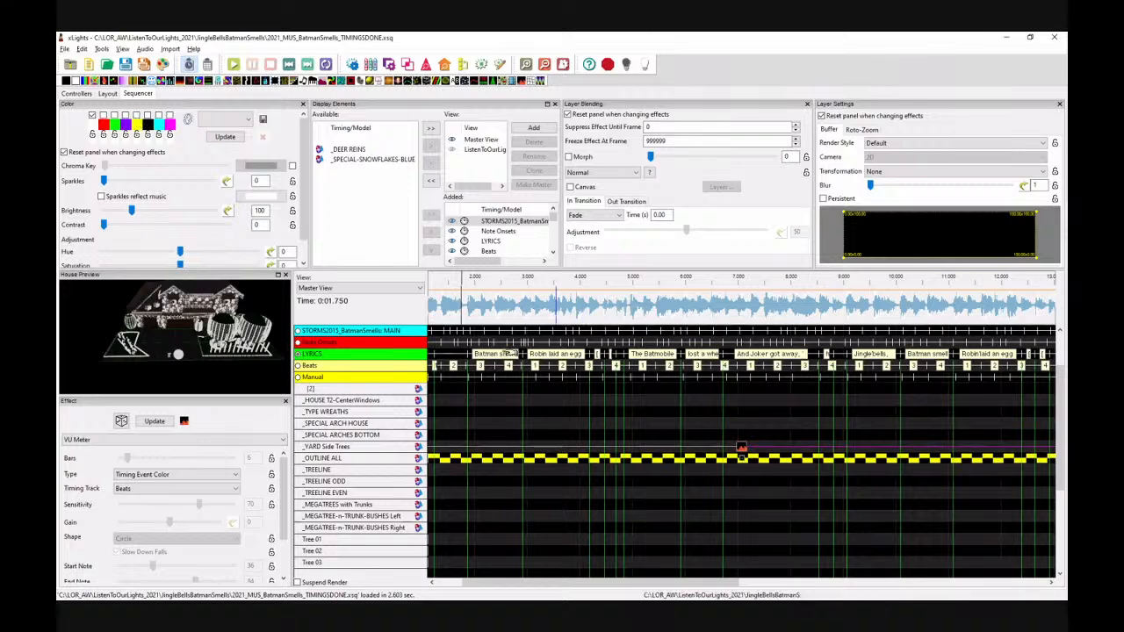
{"action": "left_click", "coordinate": [448, 314]}
{"action": "key", "text": "space"}
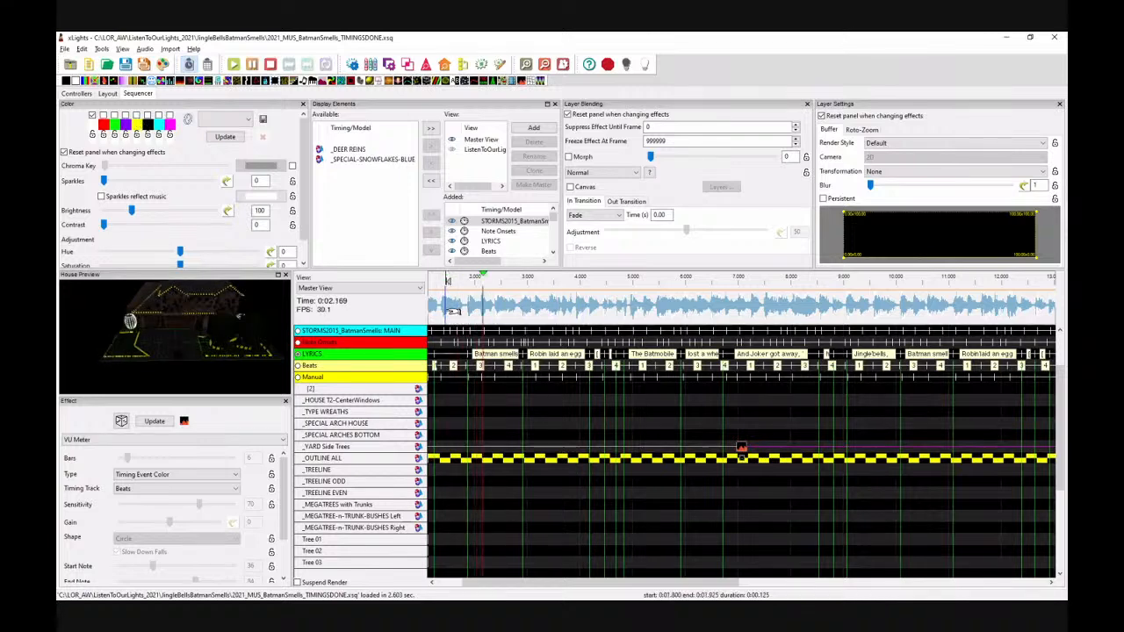
{"action": "key", "text": "space"}
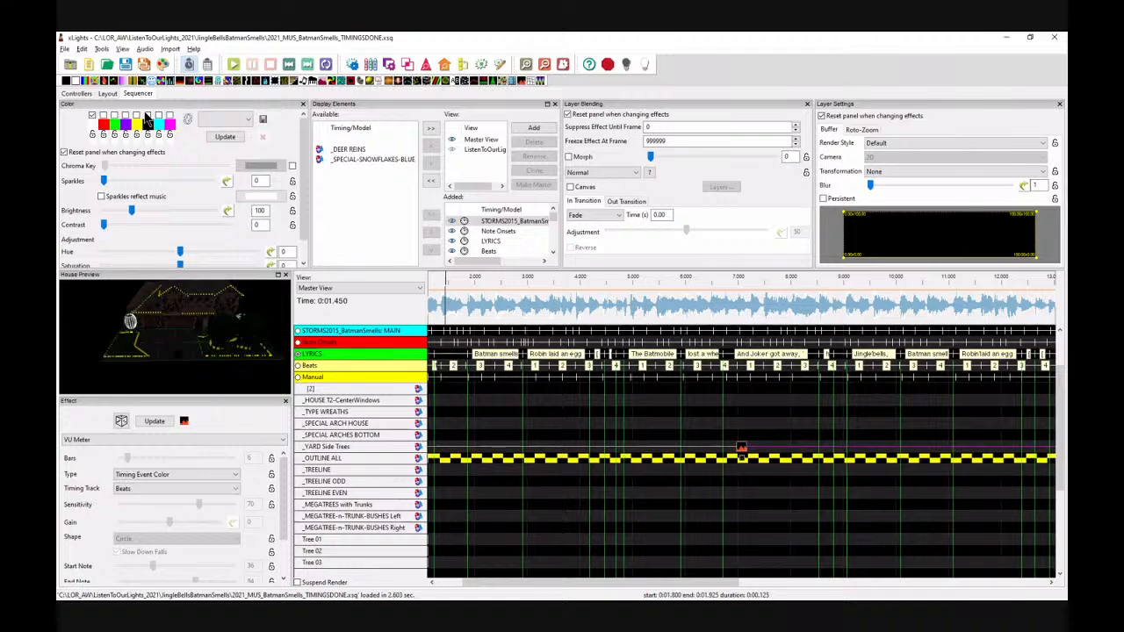
{"action": "left_click", "coordinate": [450, 313]}
{"action": "key", "text": "space"}
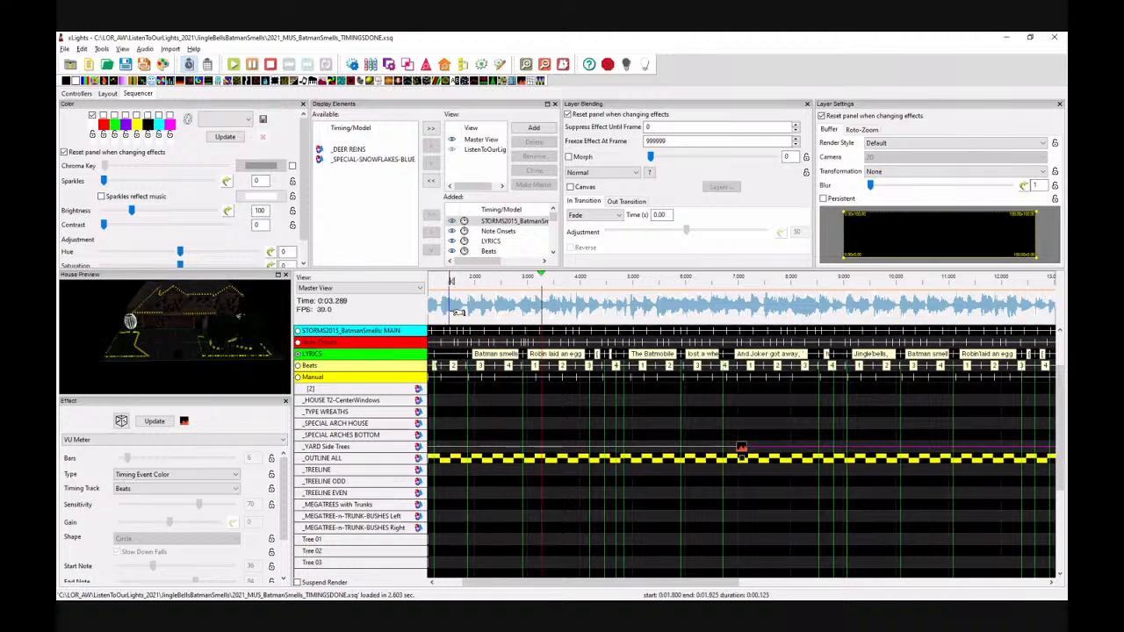
Step: Play back the opening of the song to review the VU Meter effect on the yard trees
{"action": "key", "text": "space"}
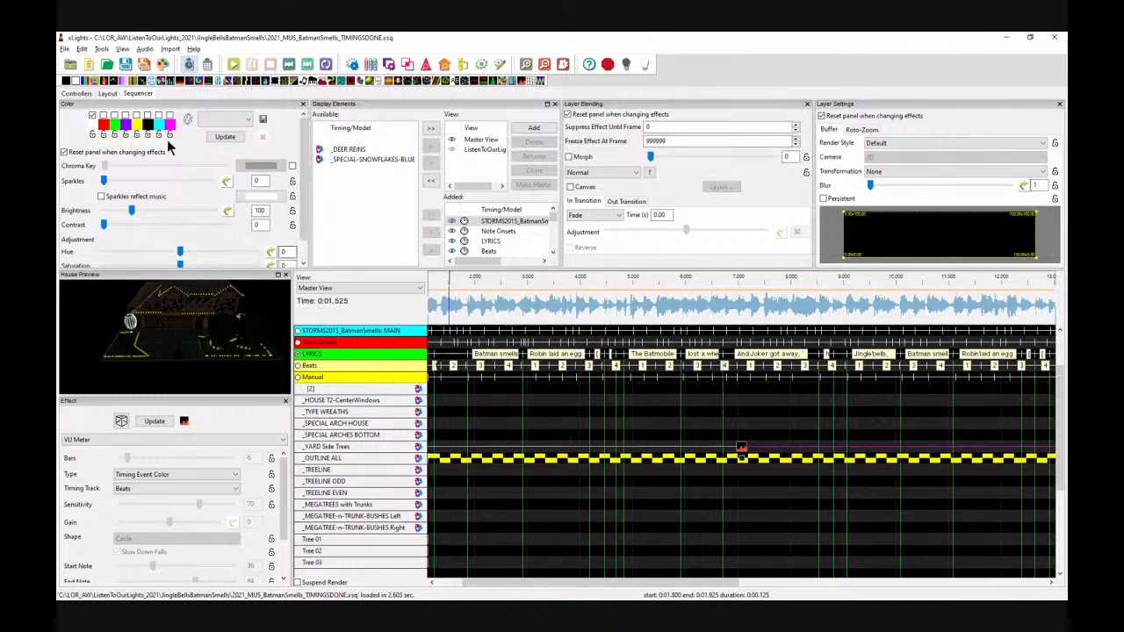
{"action": "left_click", "coordinate": [470, 312]}
{"action": "key", "text": "space"}
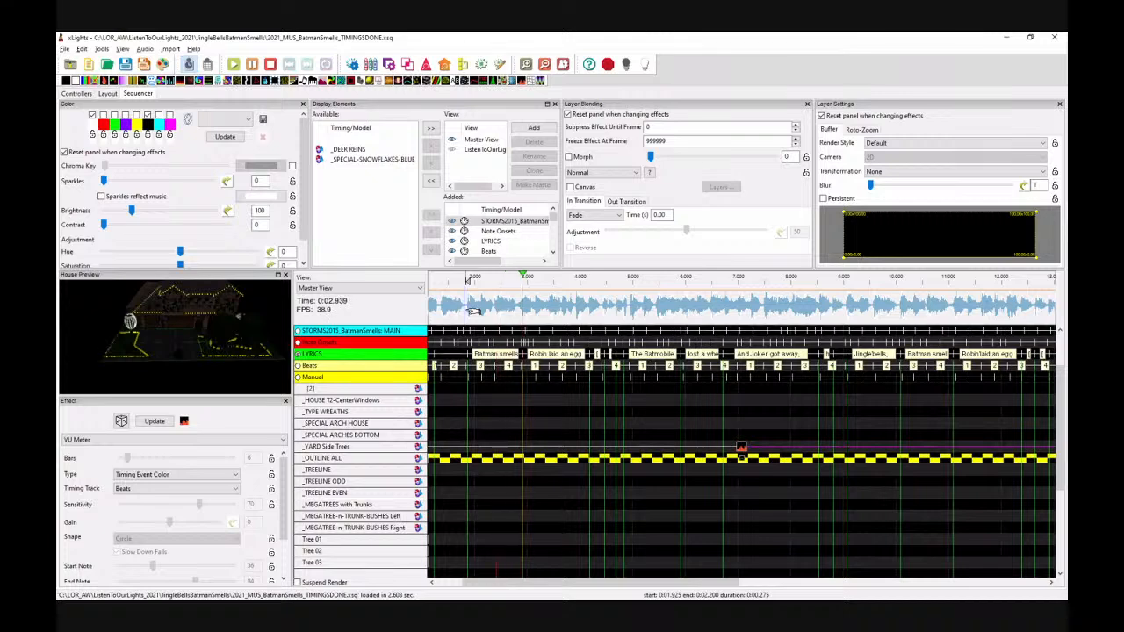
{"action": "key", "text": "space"}
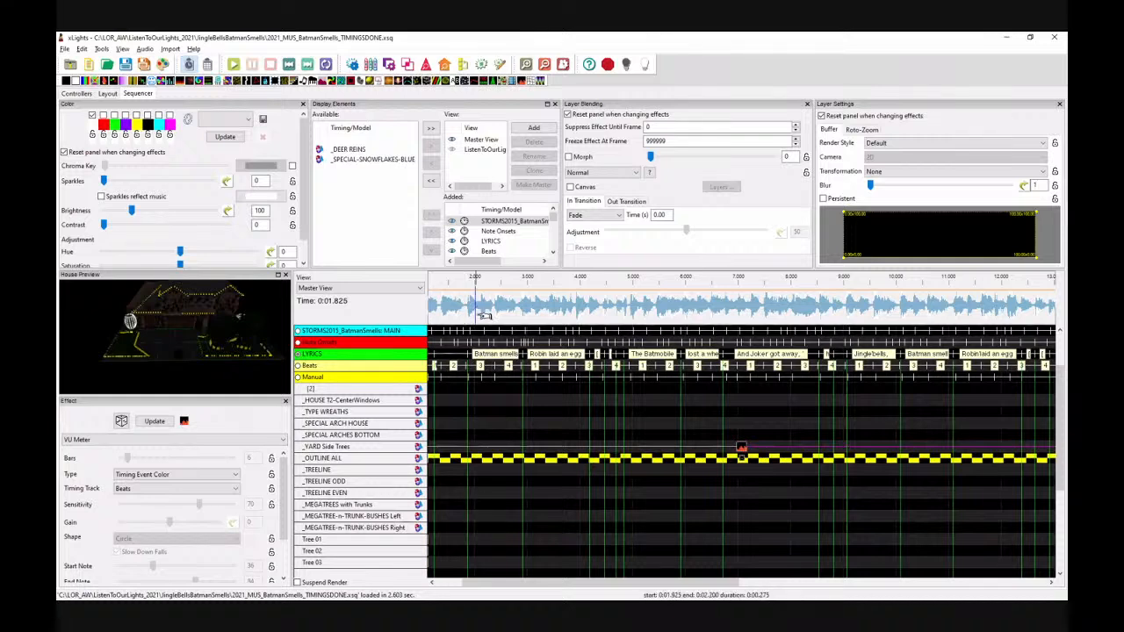
Step: Render all effects, update the selected effect and replay the first seconds to check the result
{"action": "left_click", "coordinate": [160, 65]}
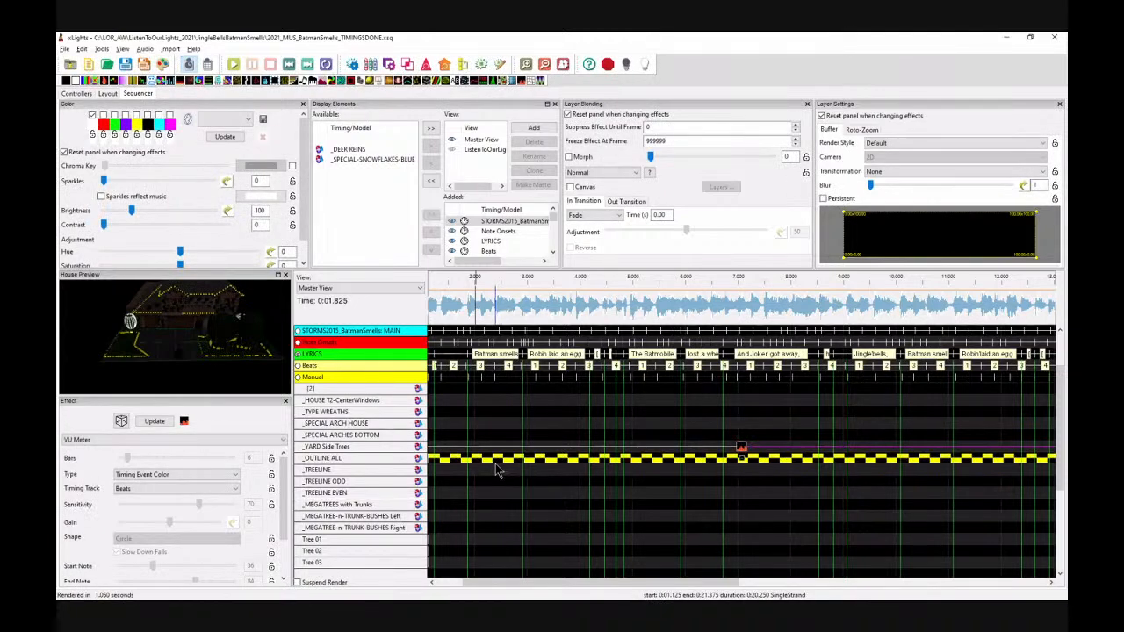
{"action": "left_click", "coordinate": [456, 306]}
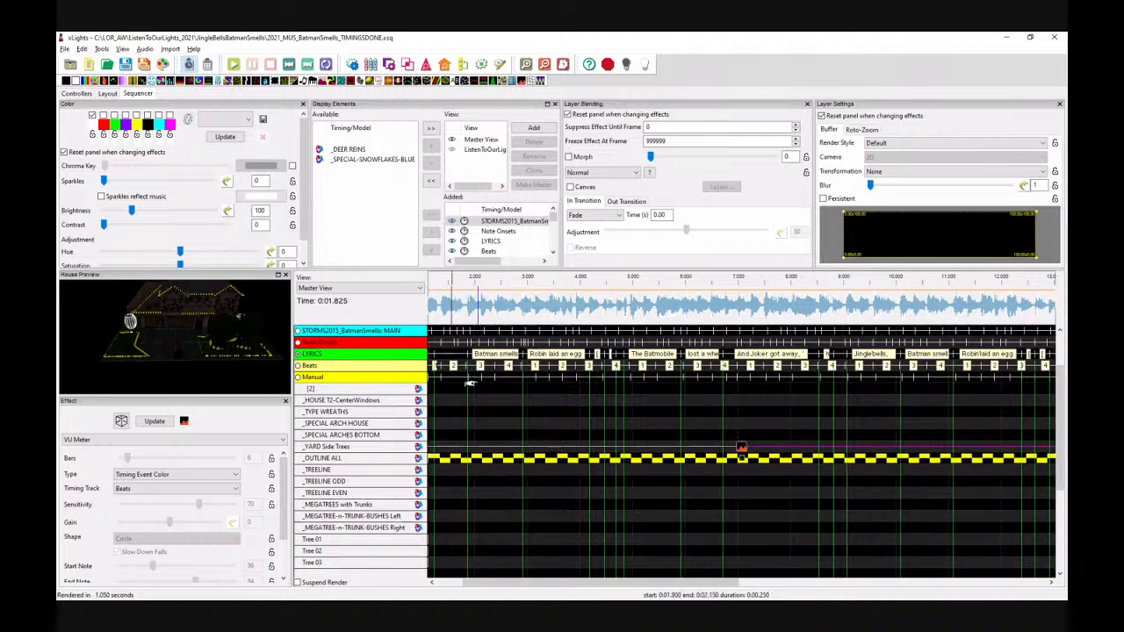
{"action": "key", "text": "space"}
{"action": "key", "text": "space"}
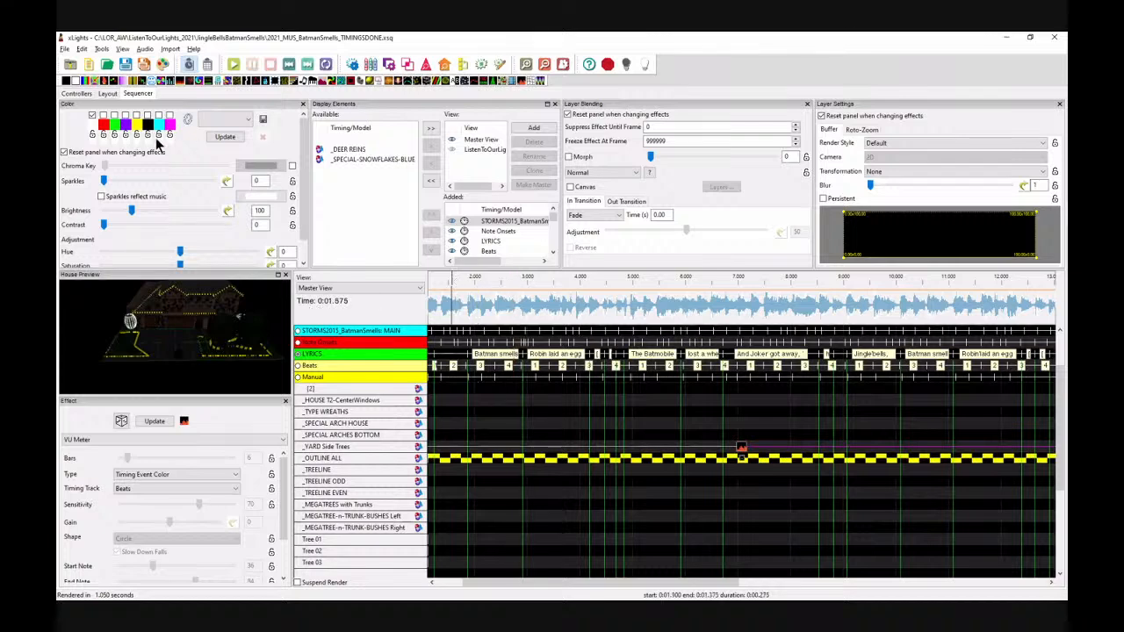
{"action": "left_click", "coordinate": [225, 137]}
{"action": "left_click", "coordinate": [438, 302]}
{"action": "key", "text": "space"}
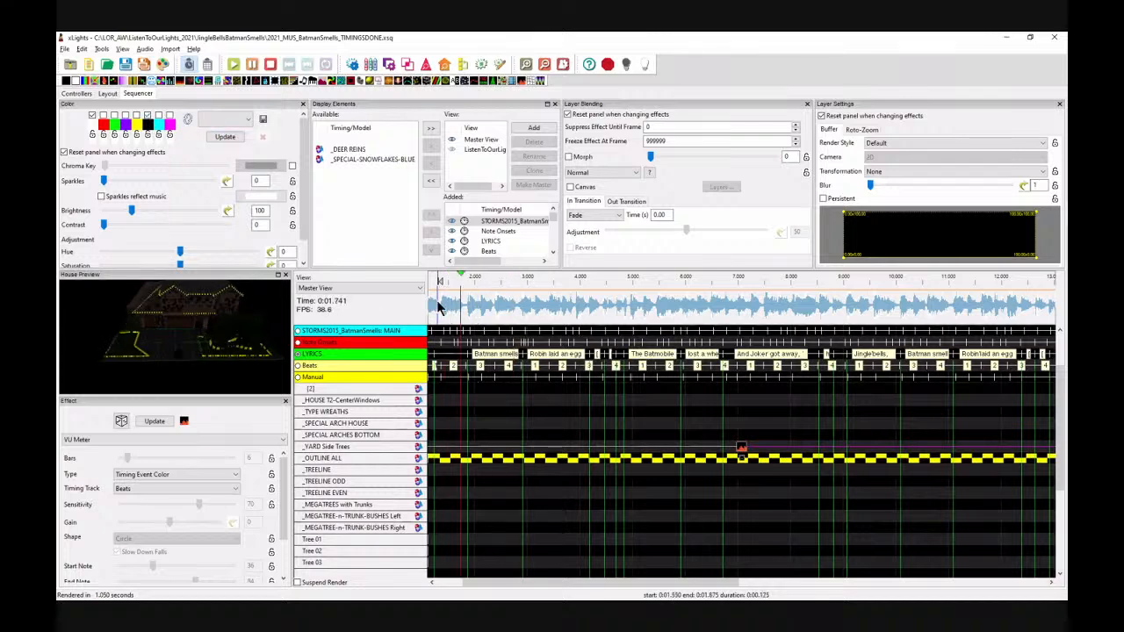
{"action": "key", "text": "space"}
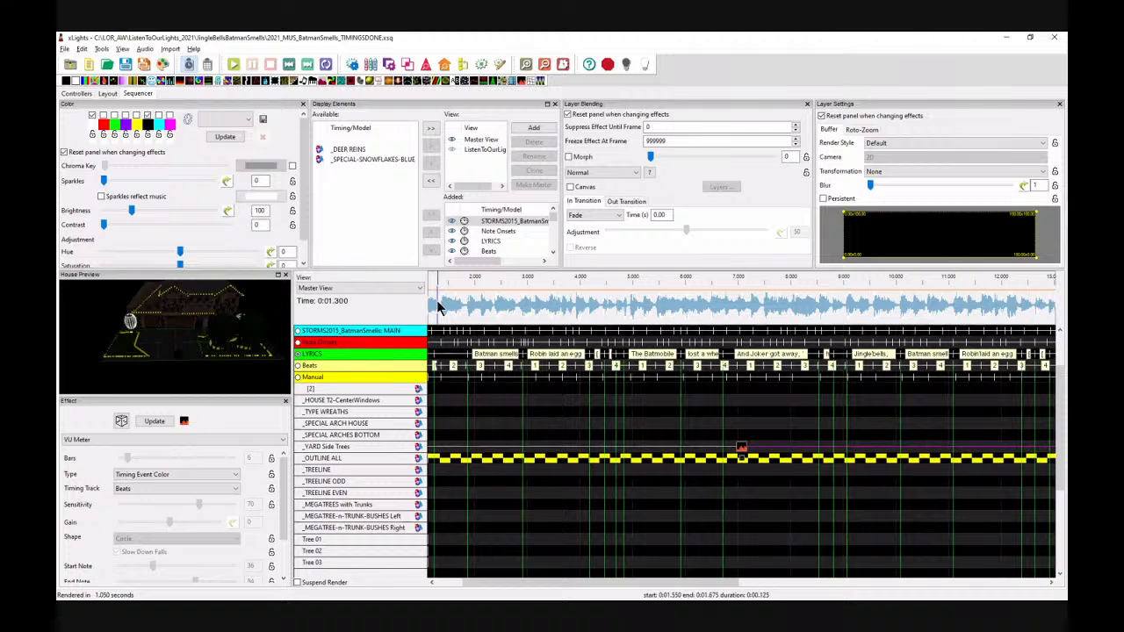
{"action": "key", "text": "space"}
{"action": "key", "text": "space"}
Step: Change the VU Meter type to Timing Event Pulse and play the opening to review it
{"action": "left_click", "coordinate": [146, 115]}
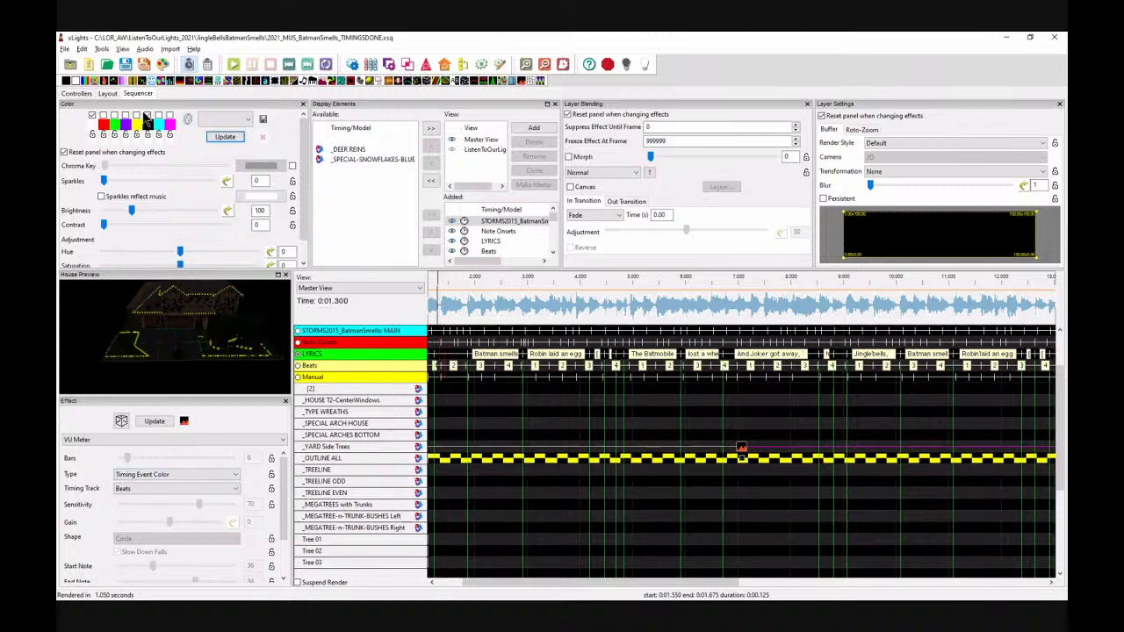
{"action": "left_click", "coordinate": [146, 474]}
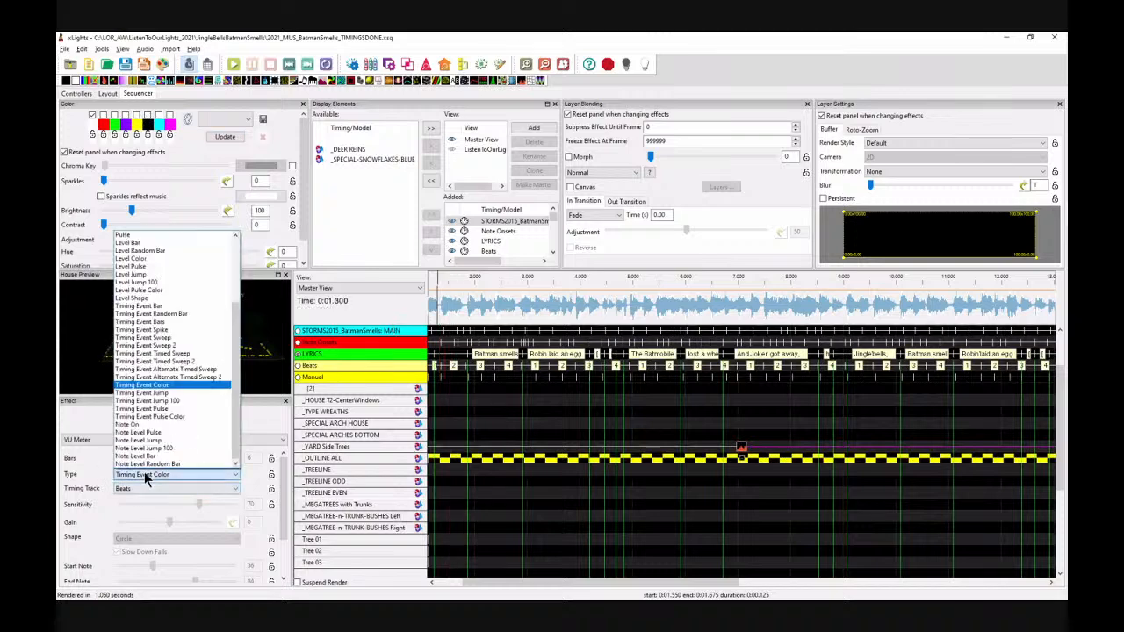
{"action": "left_click", "coordinate": [153, 409]}
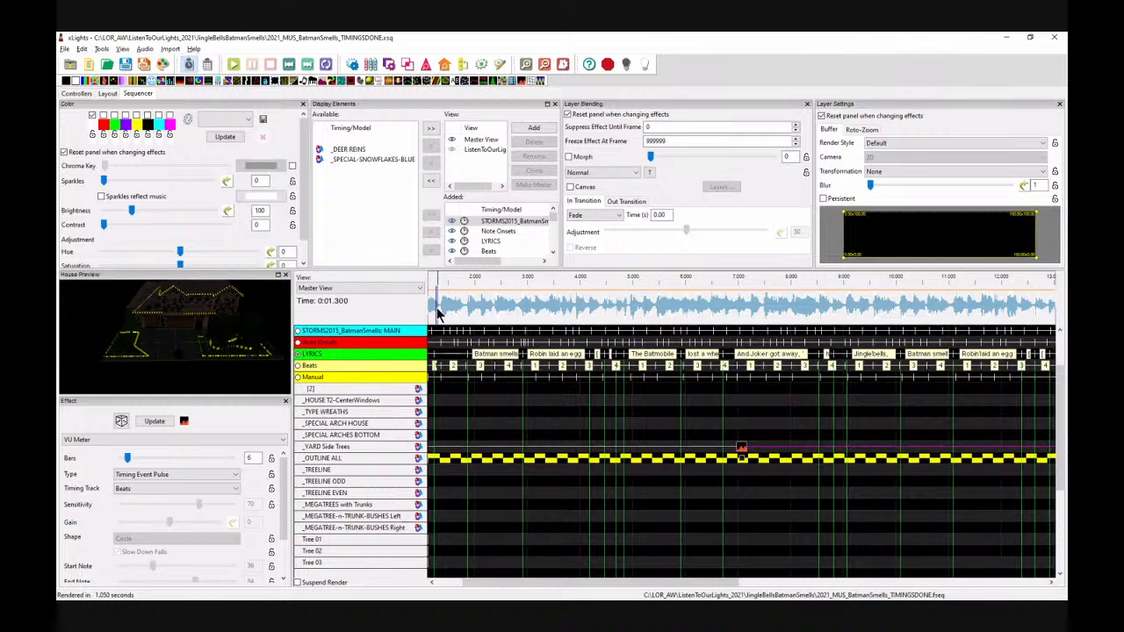
{"action": "key", "text": "space"}
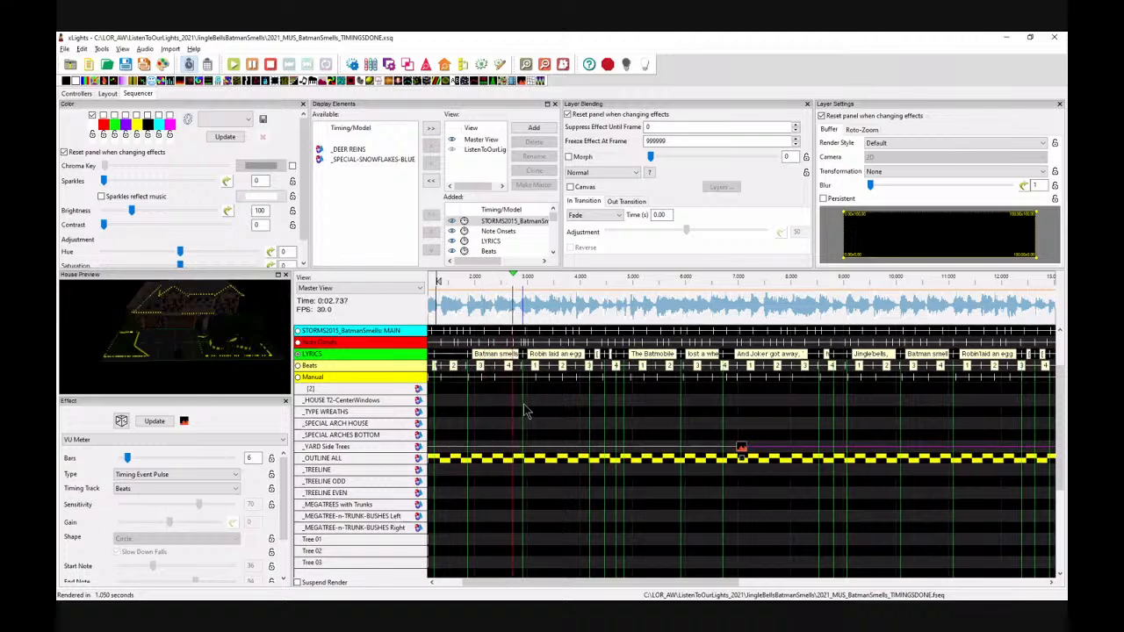
{"action": "key", "text": "space"}
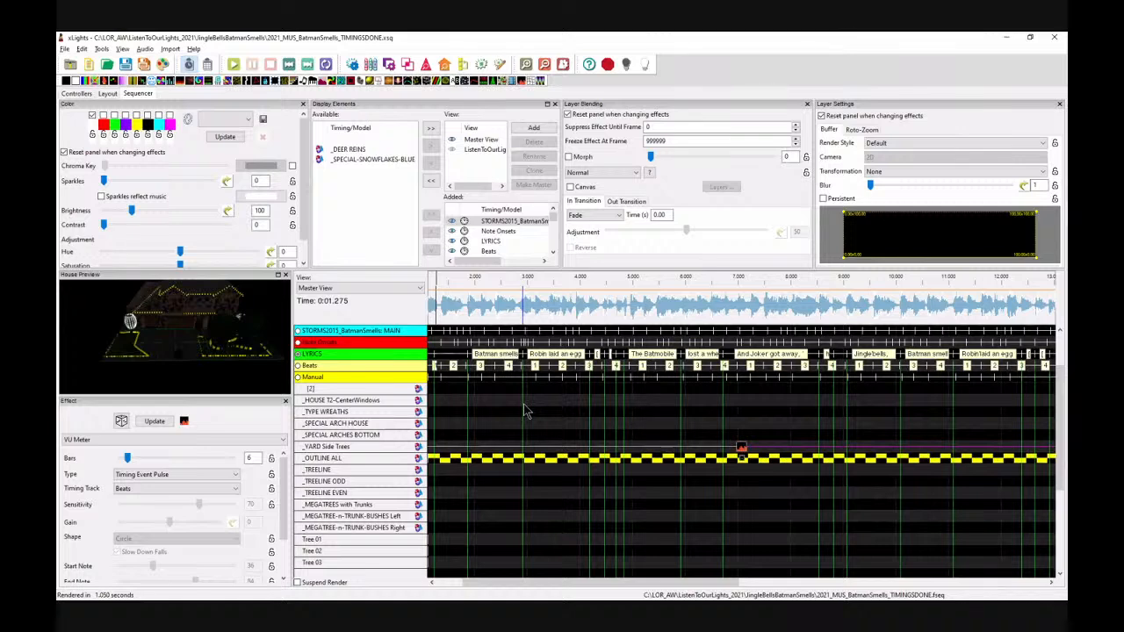
Step: Return to the song start and expand, then collapse, the _TREELINE model to inspect its strands
{"action": "key", "text": "Home"}
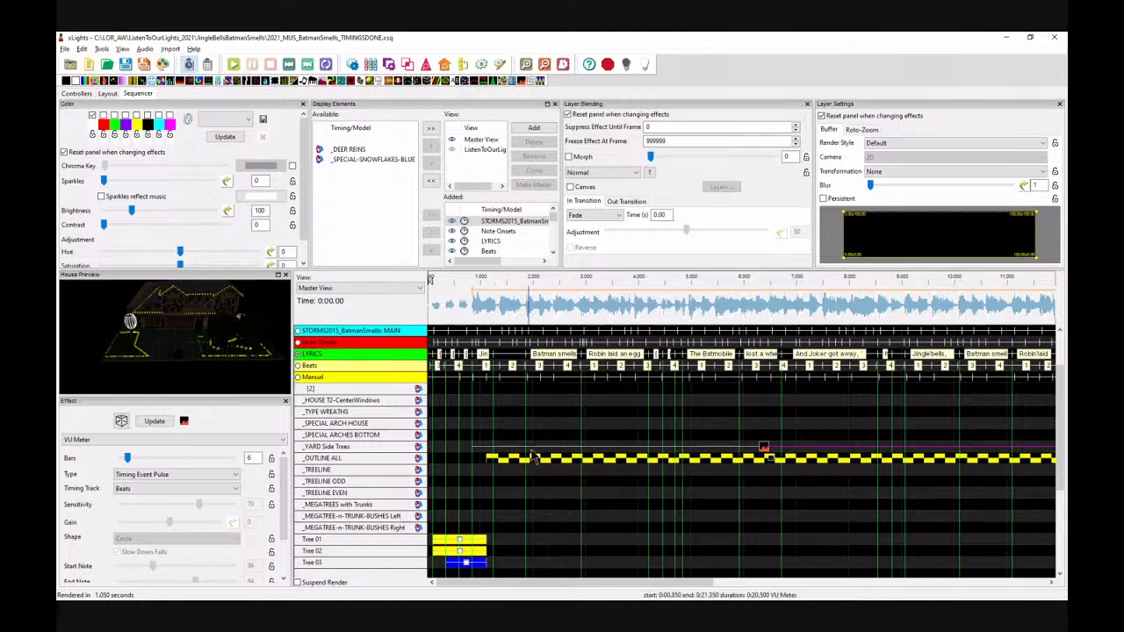
{"action": "scroll", "coordinate": [542, 459], "scroll_direction": "down", "scroll_amount": 2}
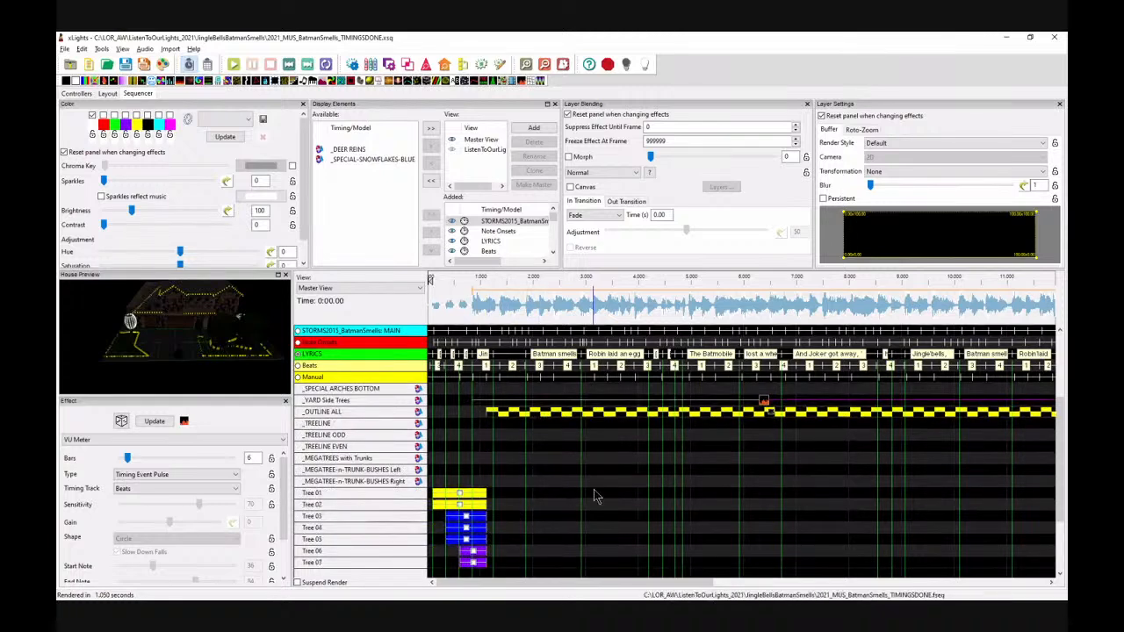
{"action": "left_click", "coordinate": [323, 425]}
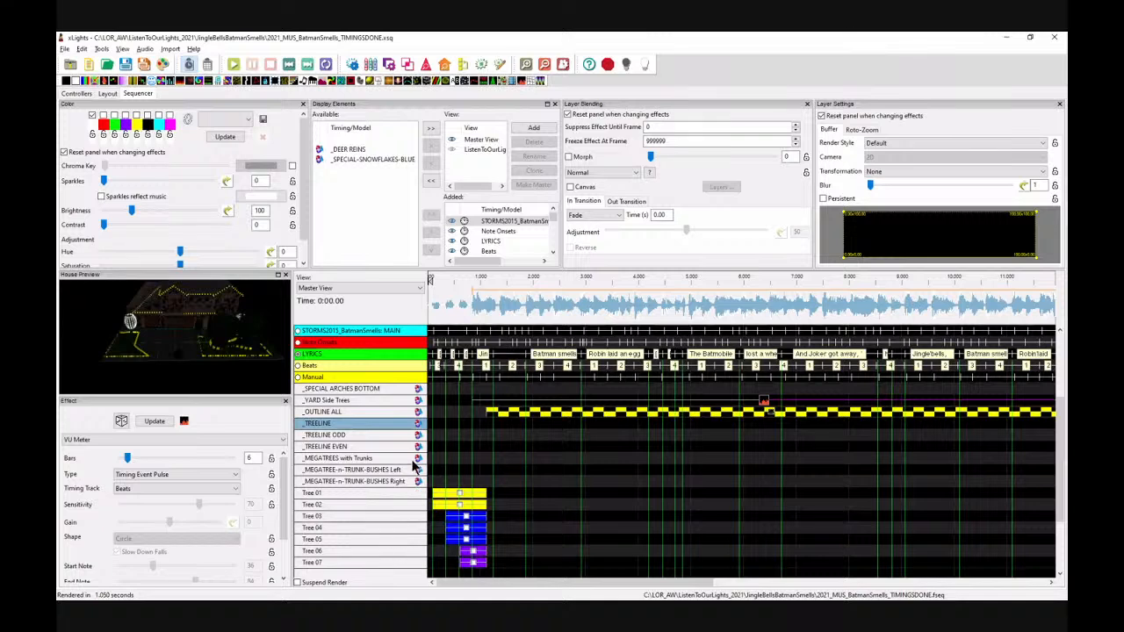
{"action": "double_click", "coordinate": [374, 424]}
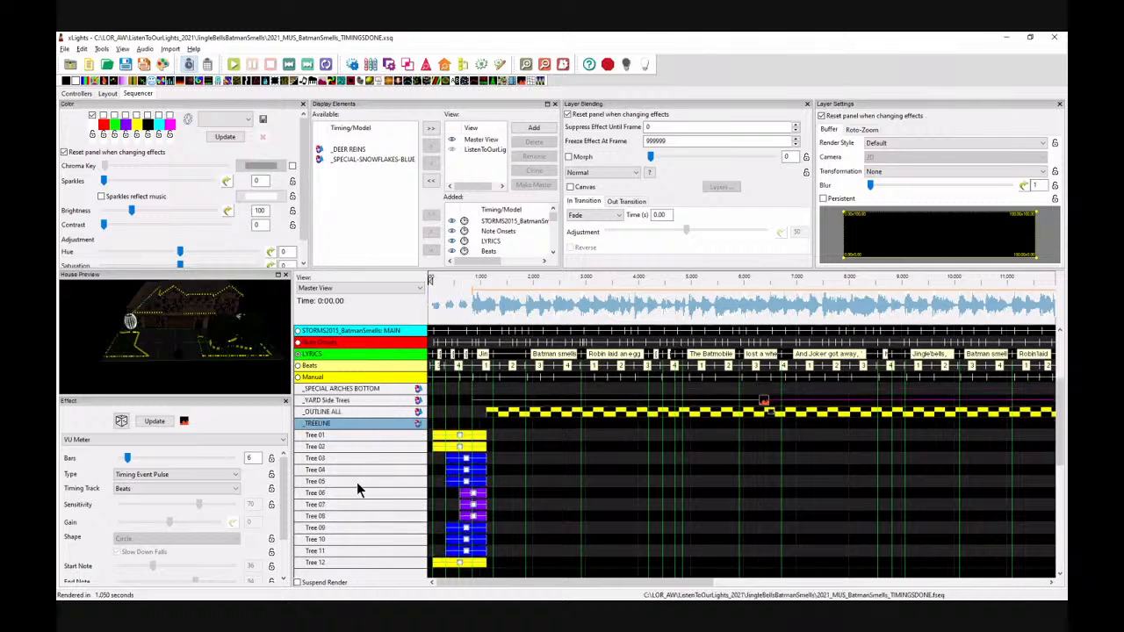
{"action": "double_click", "coordinate": [365, 427]}
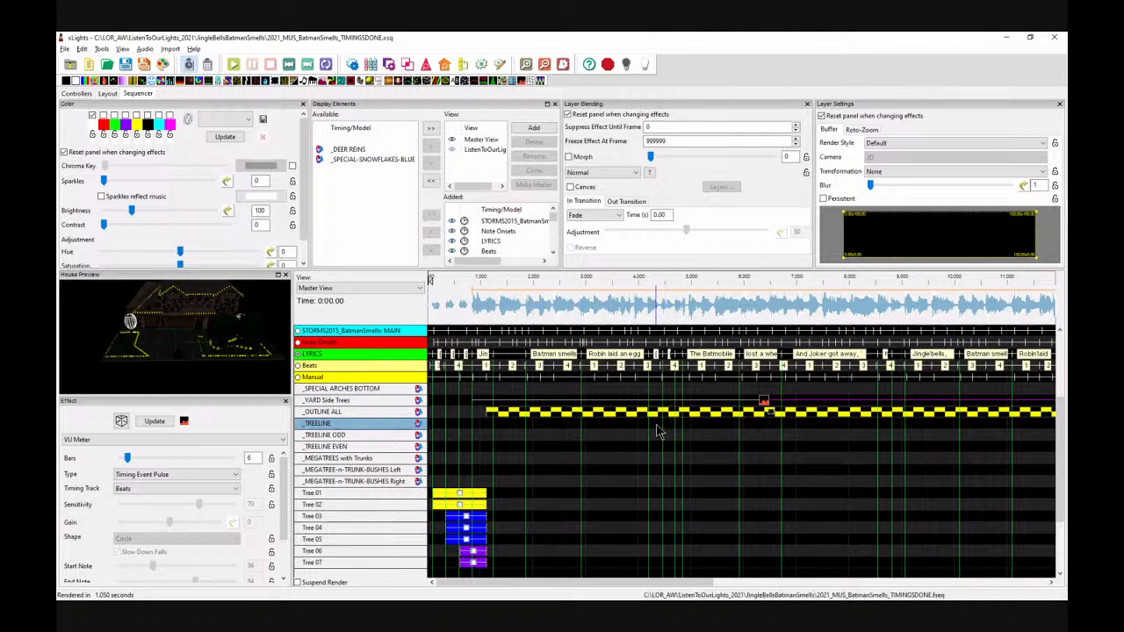
Step: Play and scroll through the song around 4 s to find where the treeline effect should go
{"action": "left_click", "coordinate": [657, 425]}
{"action": "left_click", "coordinate": [641, 306]}
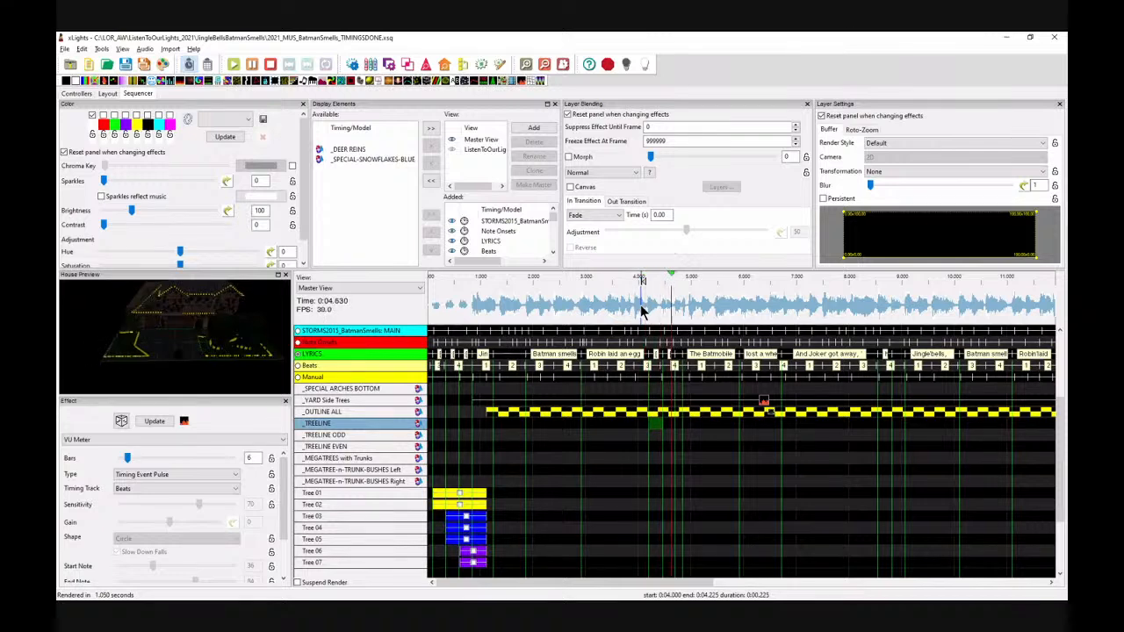
{"action": "left_click", "coordinate": [867, 312]}
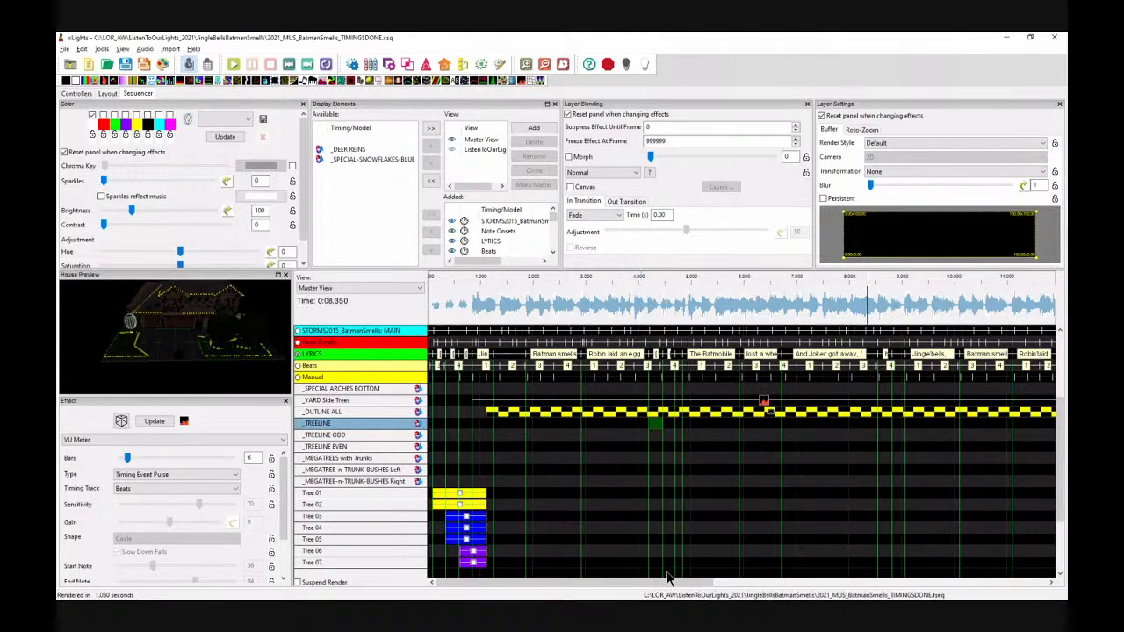
{"action": "left_click_drag", "start_coordinate": [665, 583], "coordinate": [727, 595]}
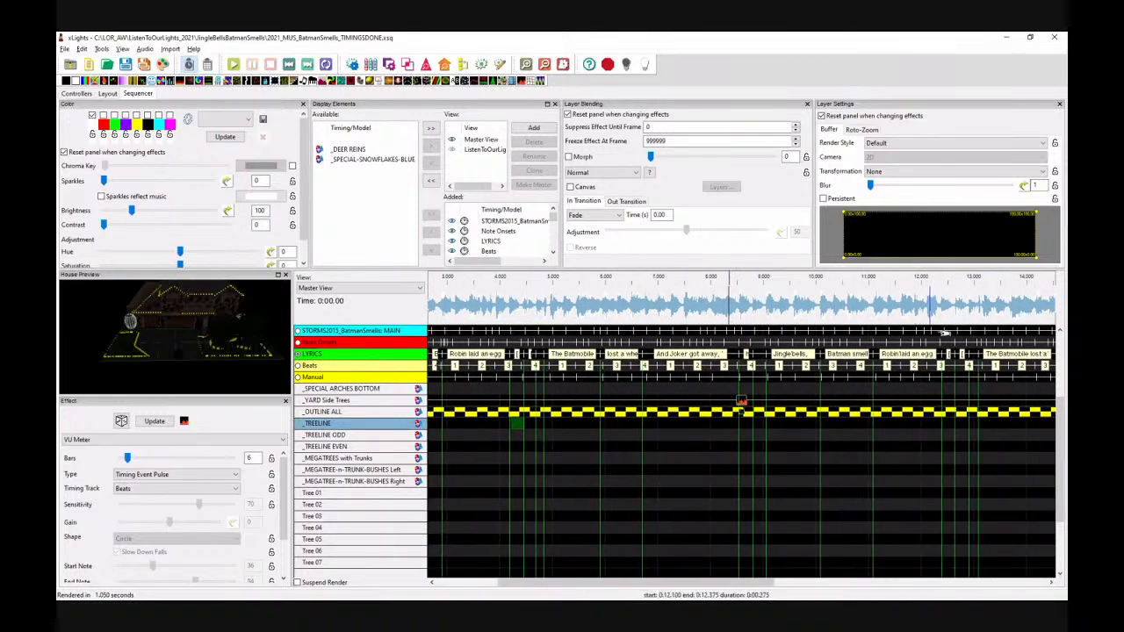
{"action": "left_click", "coordinate": [932, 314]}
{"action": "key", "text": "space"}
{"action": "key", "text": "space"}
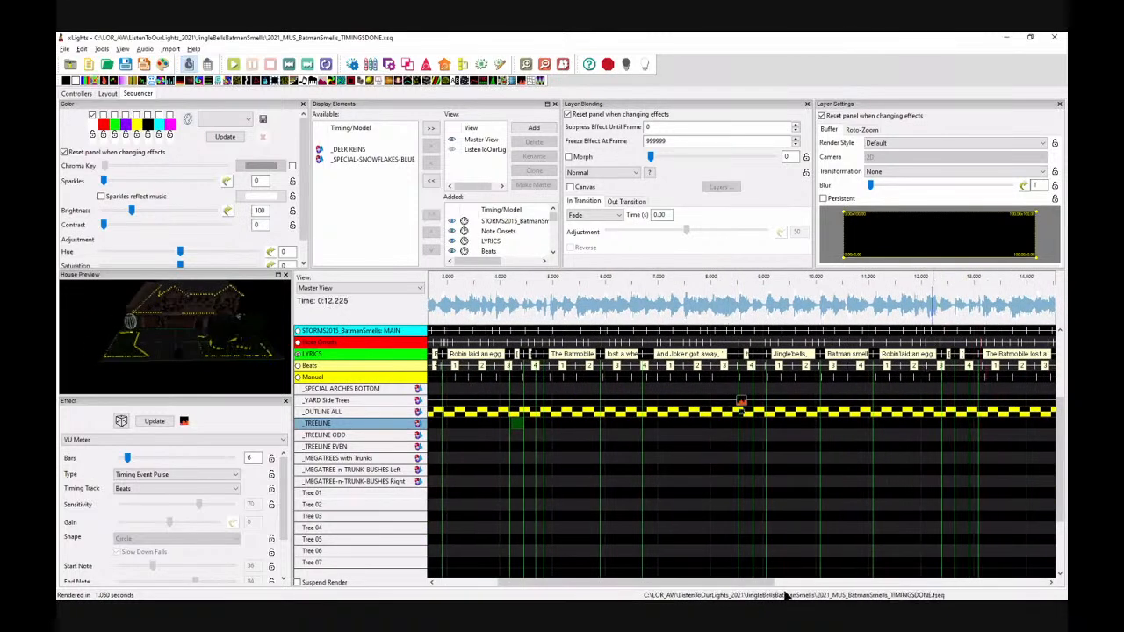
{"action": "left_click_drag", "start_coordinate": [756, 583], "coordinate": [714, 590]}
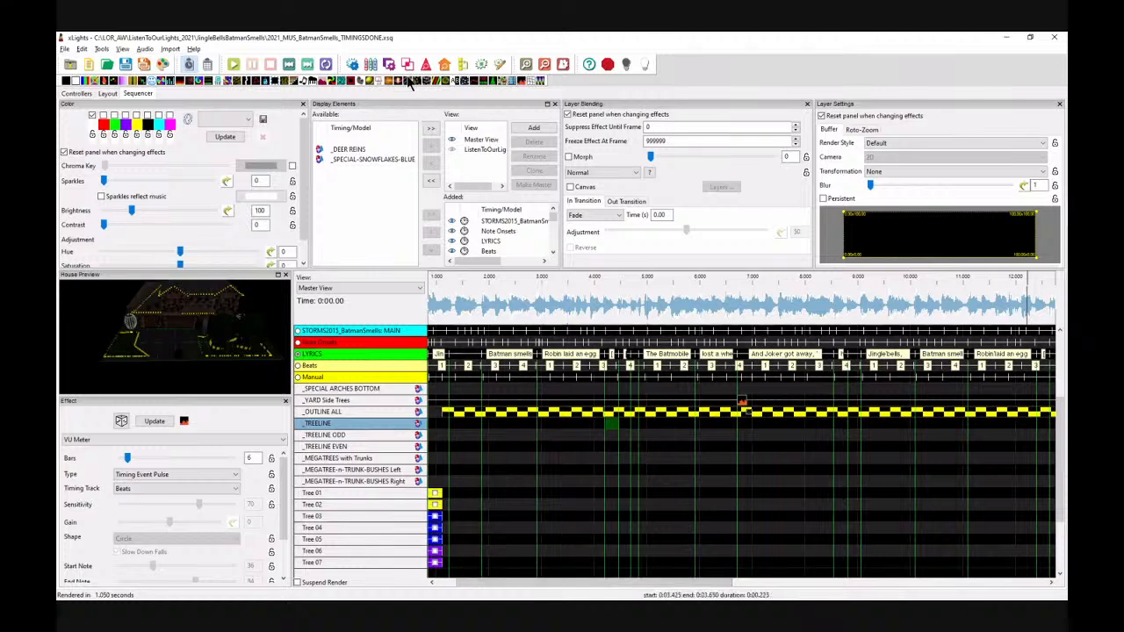
Step: Add a Single Strand effect to _TREELINE at about 4.2 s and stretch it to about 4.8 s
{"action": "left_click", "coordinate": [613, 428]}
{"action": "left_click_drag", "start_coordinate": [409, 82], "coordinate": [614, 423]}
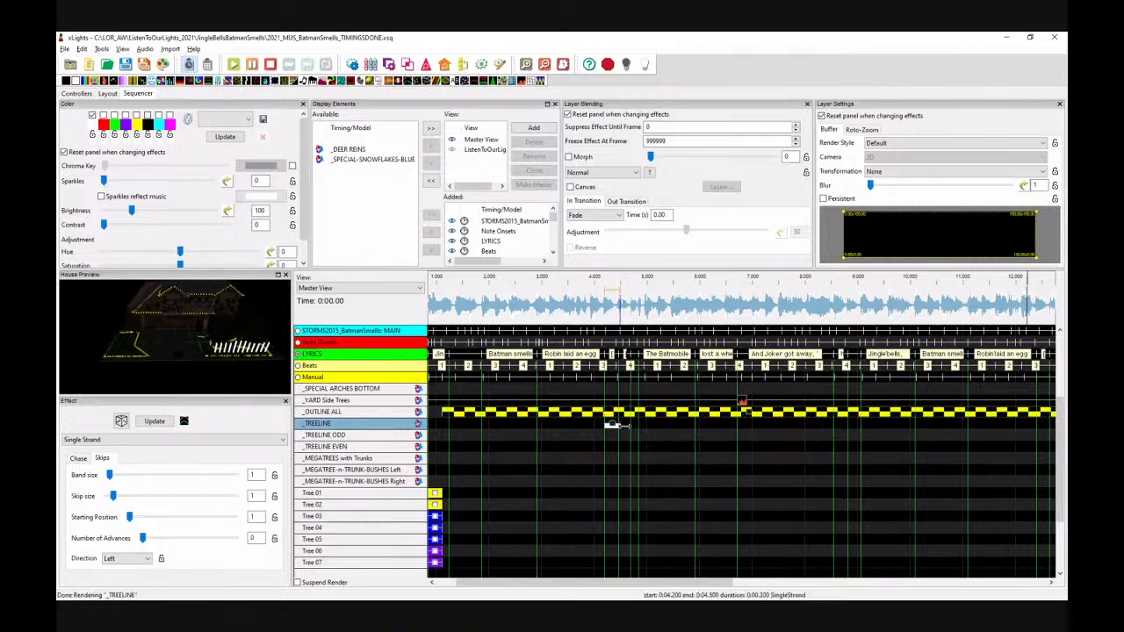
{"action": "left_click_drag", "start_coordinate": [633, 426], "coordinate": [644, 426]}
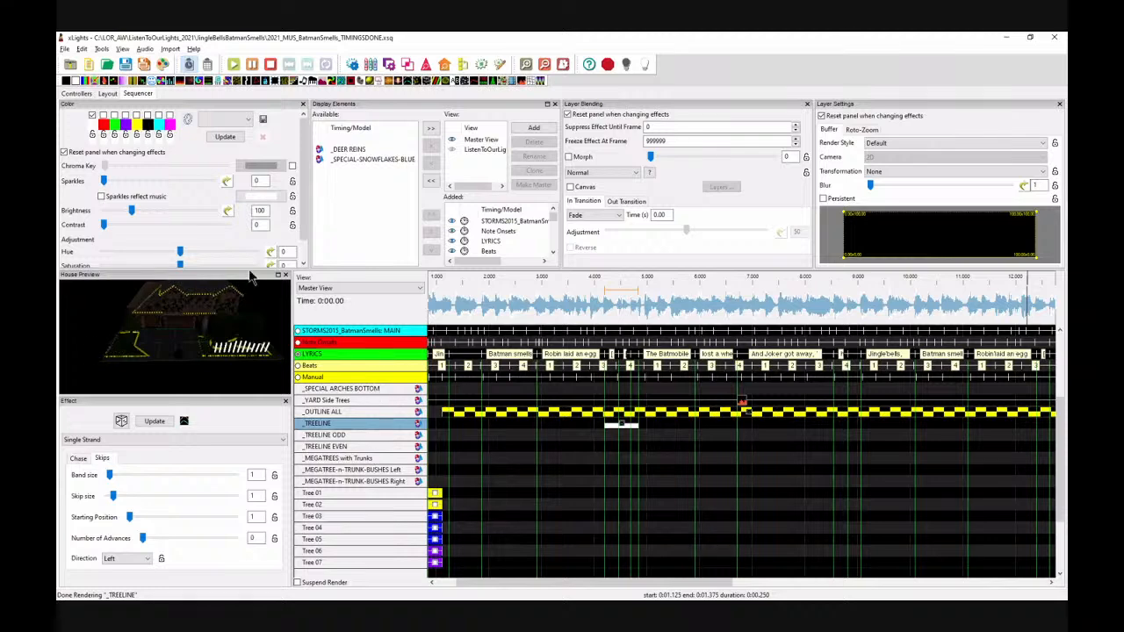
Step: Disable the white palette colour and enable a blue colour for the Single Strand effect
{"action": "left_click", "coordinate": [92, 115]}
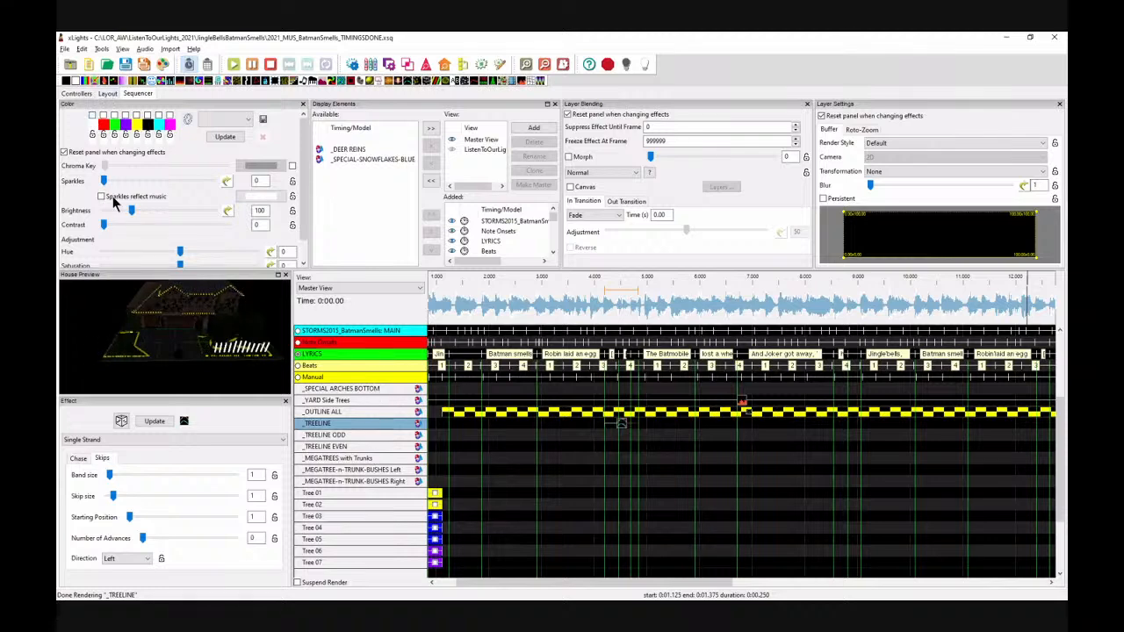
{"action": "left_click", "coordinate": [127, 124]}
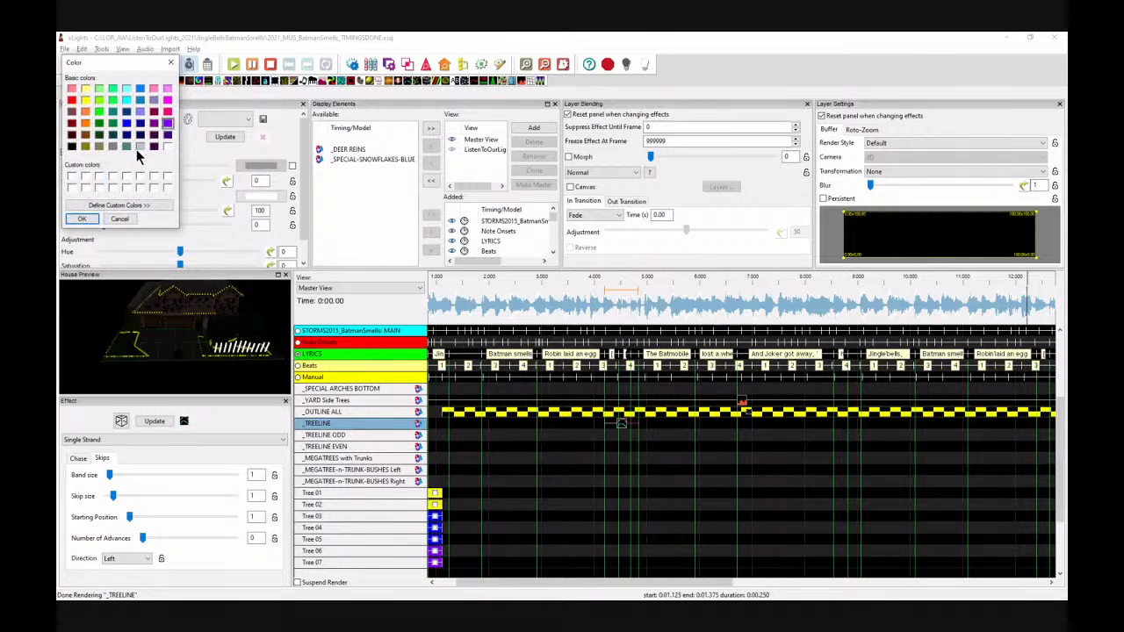
{"action": "left_click", "coordinate": [123, 220]}
{"action": "left_click", "coordinate": [126, 116]}
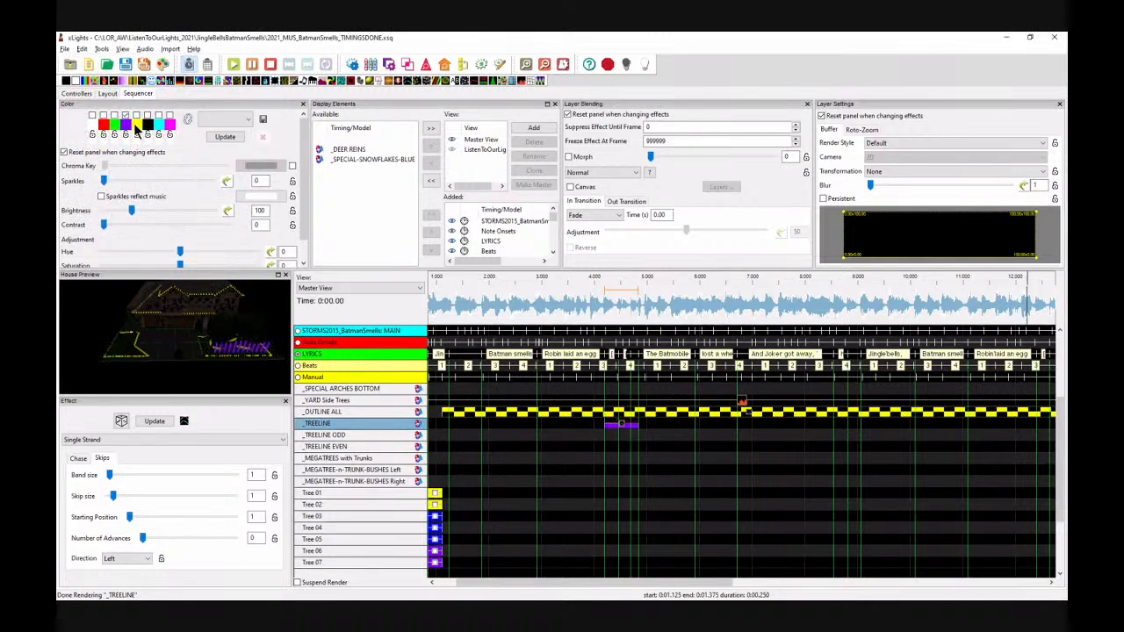
{"action": "left_click", "coordinate": [135, 126]}
{"action": "left_click", "coordinate": [127, 122]}
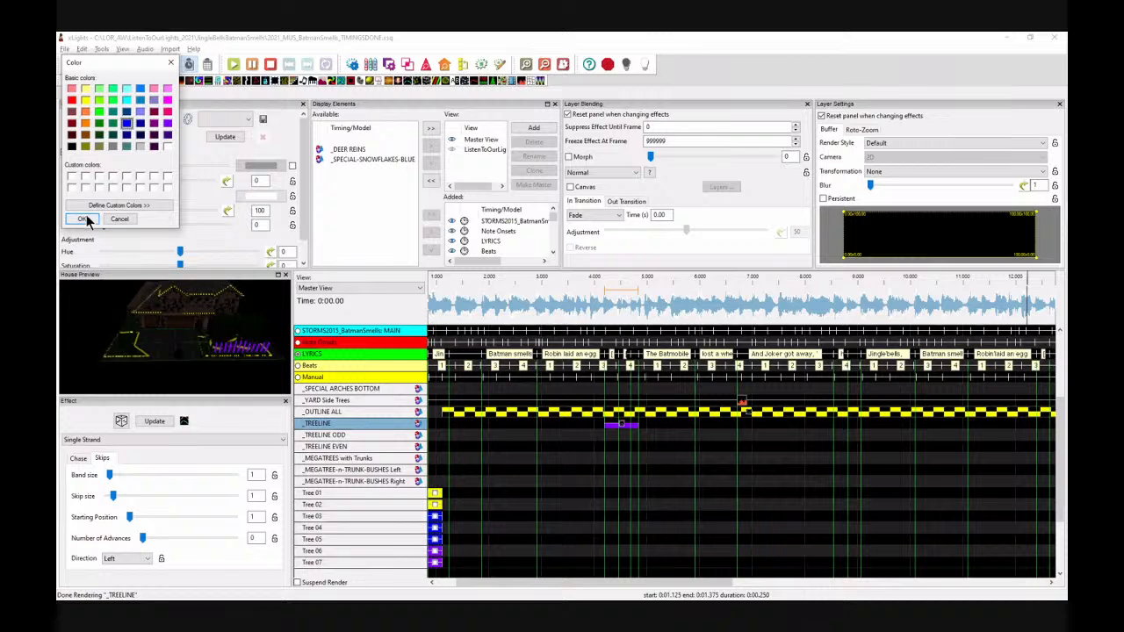
{"action": "left_click", "coordinate": [83, 219]}
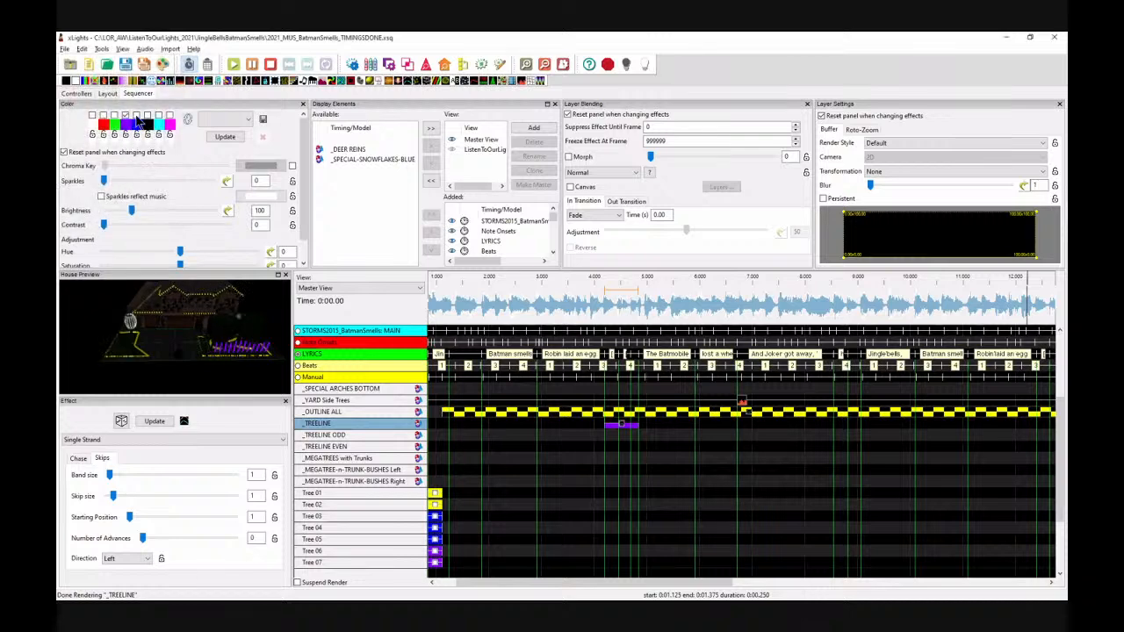
Step: Set another palette slot to yellow and enable it for the Single Strand effect
{"action": "left_click", "coordinate": [155, 128]}
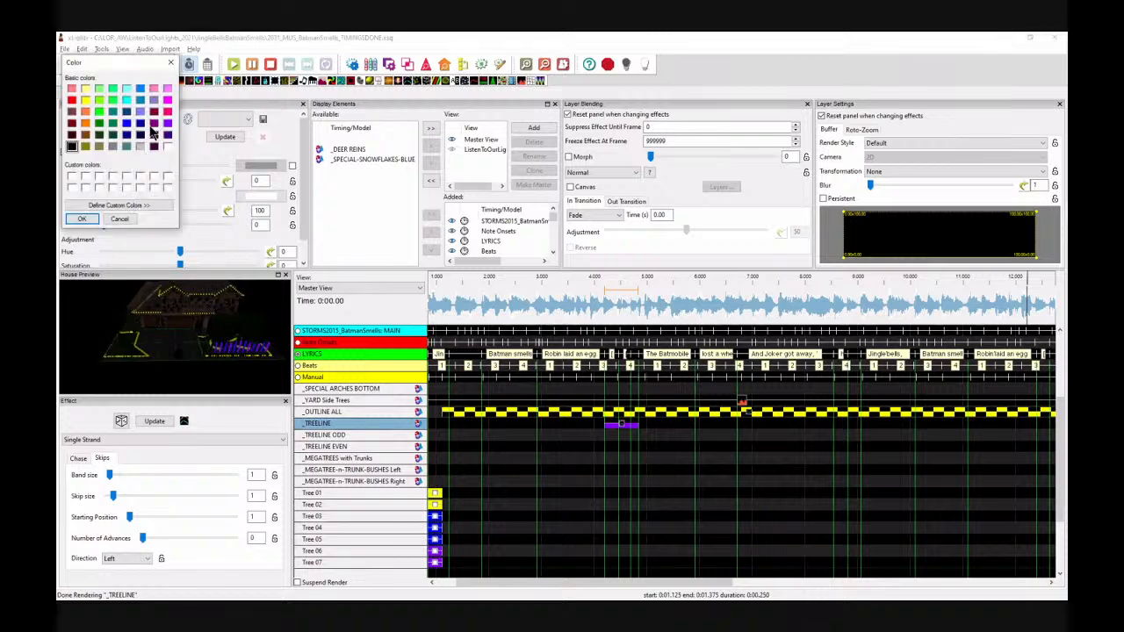
{"action": "left_click", "coordinate": [86, 106]}
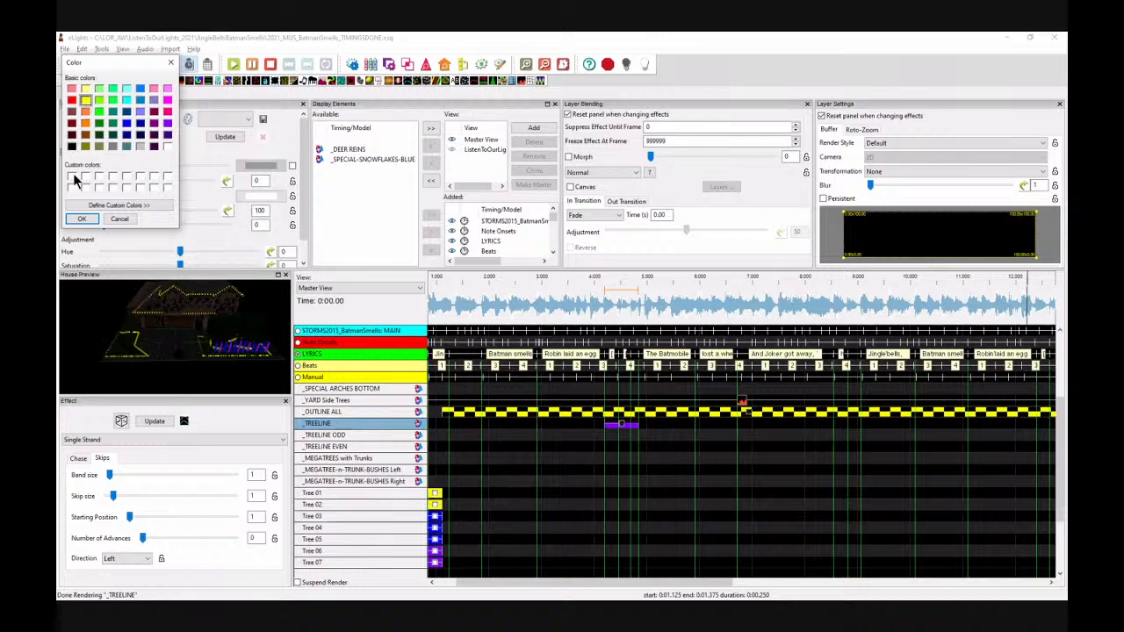
{"action": "left_click", "coordinate": [77, 219]}
{"action": "left_click", "coordinate": [147, 115]}
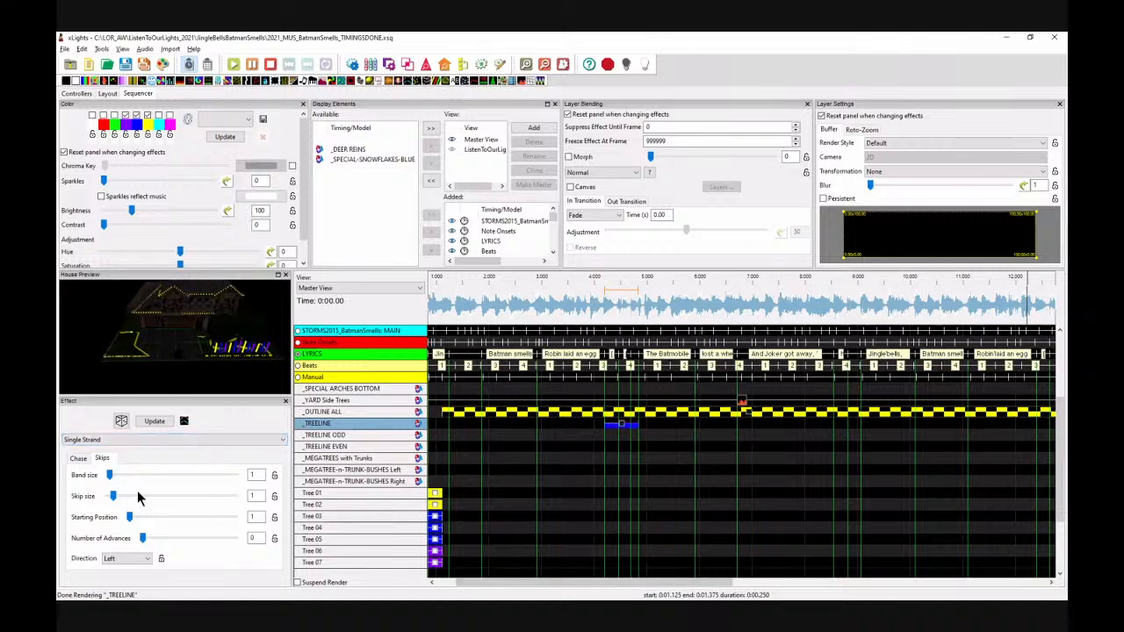
Step: Set the Skips band size to 4 and number of advances to 3, then play the effect
{"action": "double_click", "coordinate": [257, 475]}
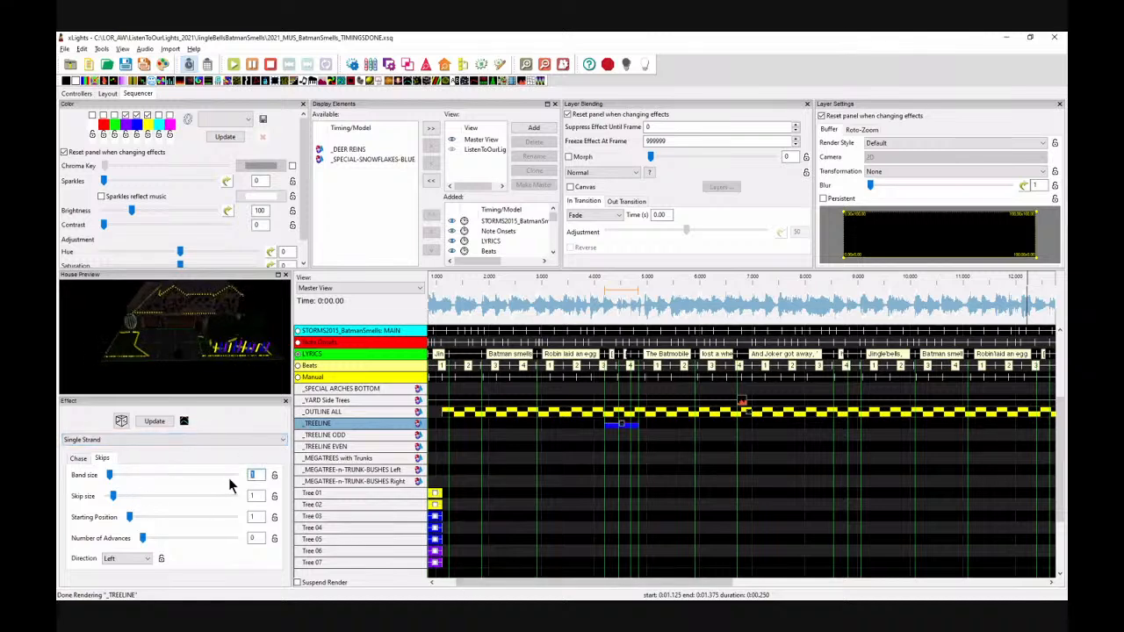
{"action": "type", "text": "4"}
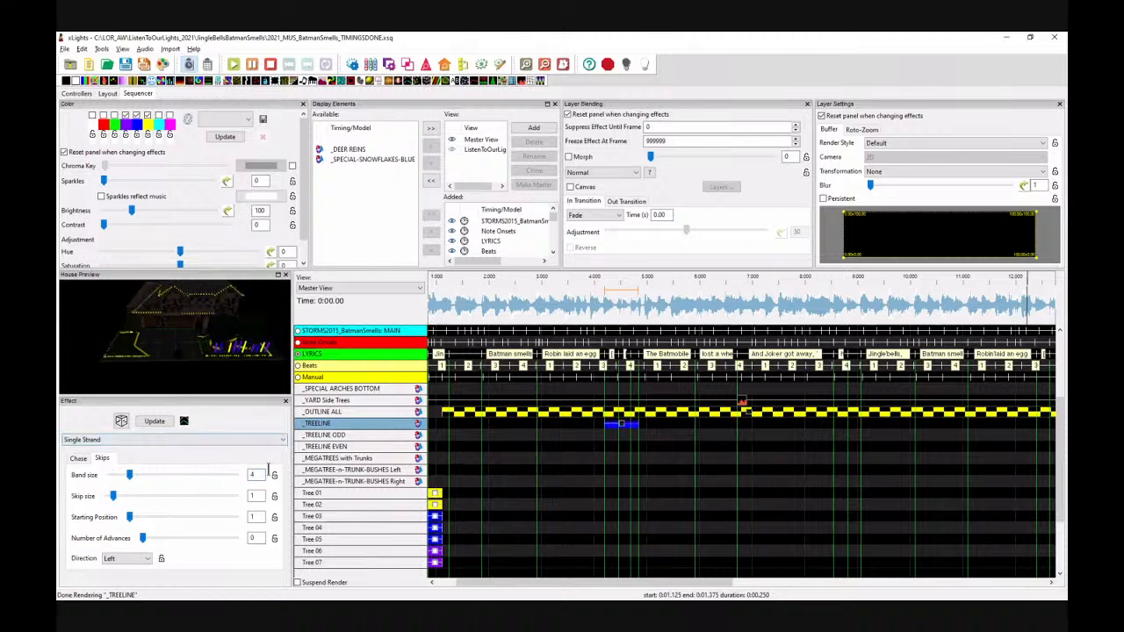
{"action": "double_click", "coordinate": [260, 538]}
{"action": "type", "text": "3"}
{"action": "left_click", "coordinate": [591, 302]}
{"action": "key", "text": "space"}
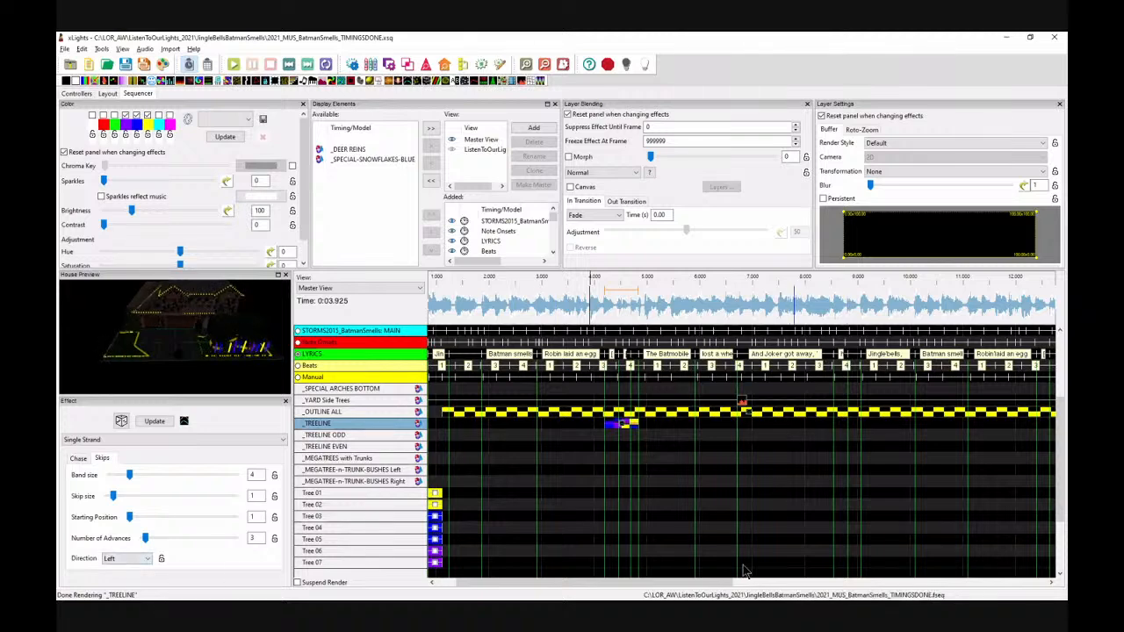
Step: Paste a copy of the Single Strand effect onto _TREELINE at about 12.4 s
{"action": "left_click_drag", "start_coordinate": [705, 583], "coordinate": [783, 583]}
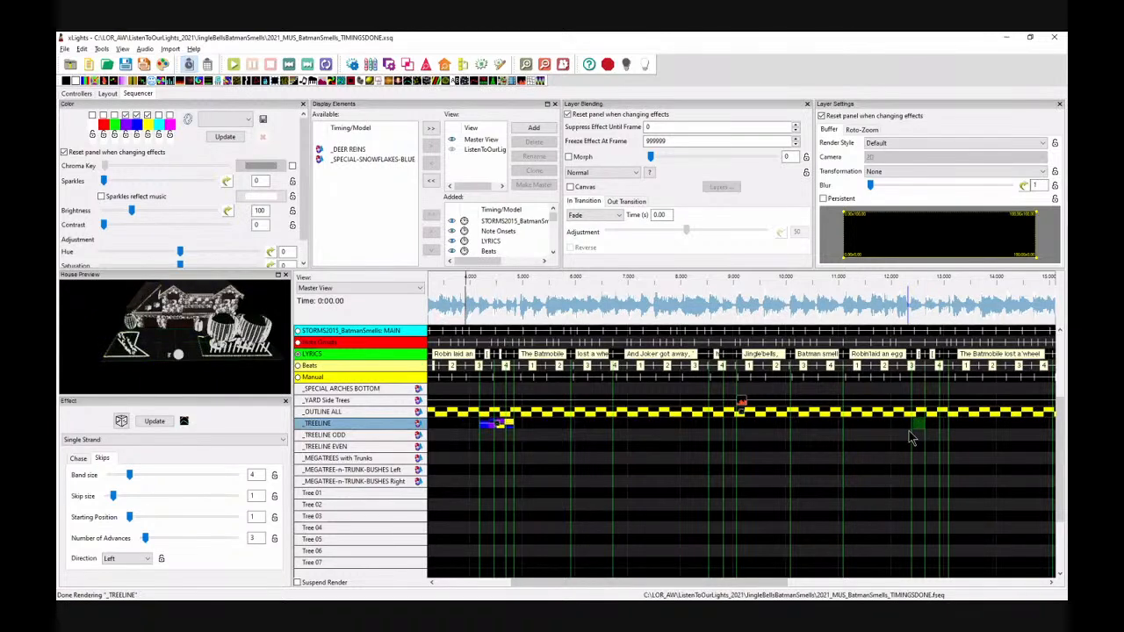
{"action": "key", "text": "ctrl+v"}
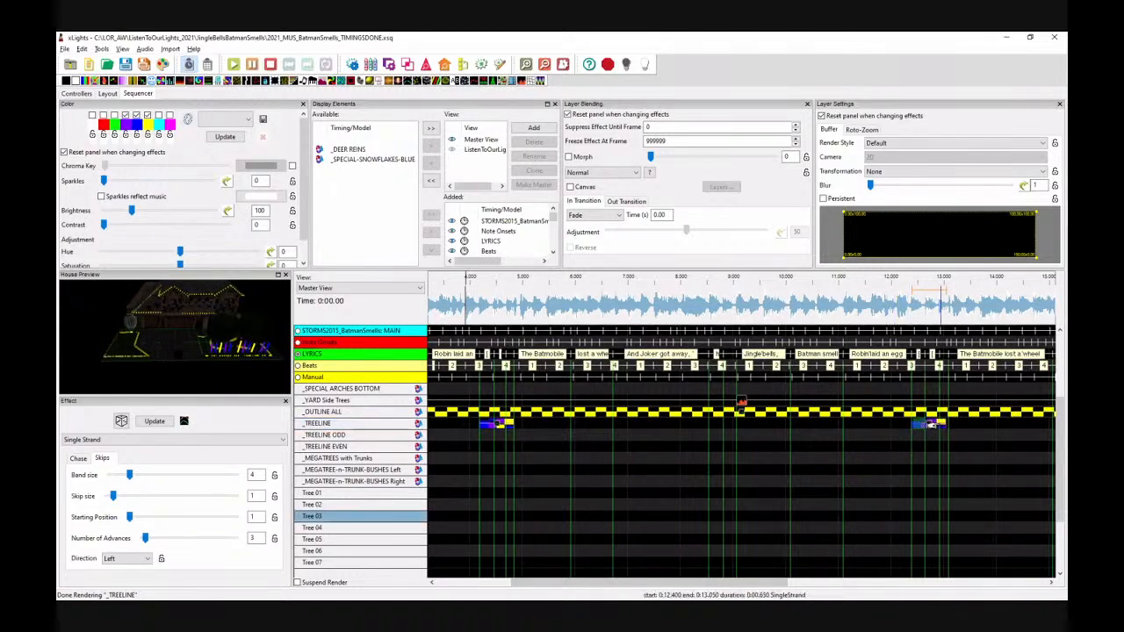
{"action": "left_click_drag", "start_coordinate": [946, 423], "coordinate": [949, 423]}
{"action": "left_click", "coordinate": [188, 67]}
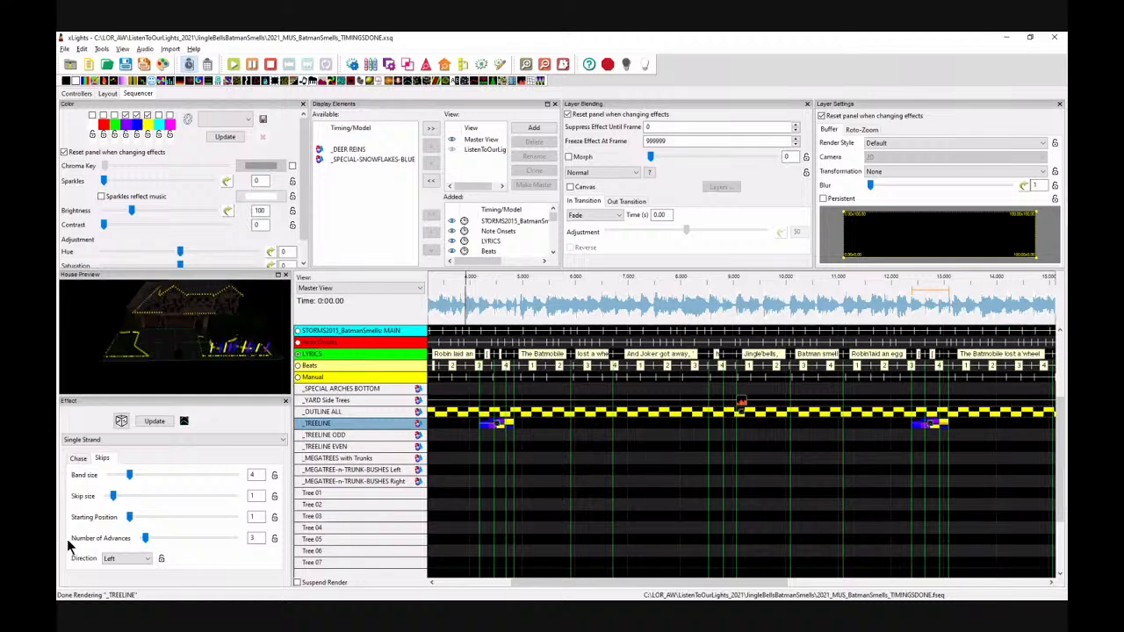
Step: Set the pasted Single Strand effect's direction to Right and play back the treeline section to check it
{"action": "left_click", "coordinate": [119, 558]}
{"action": "left_click", "coordinate": [116, 580]}
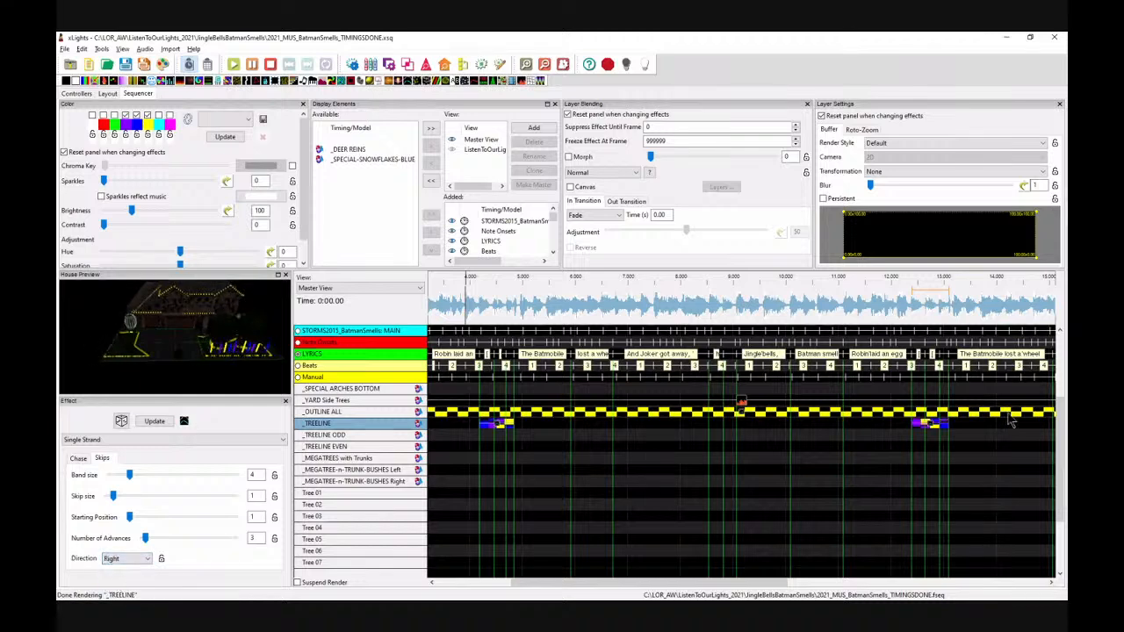
{"action": "left_click", "coordinate": [458, 303]}
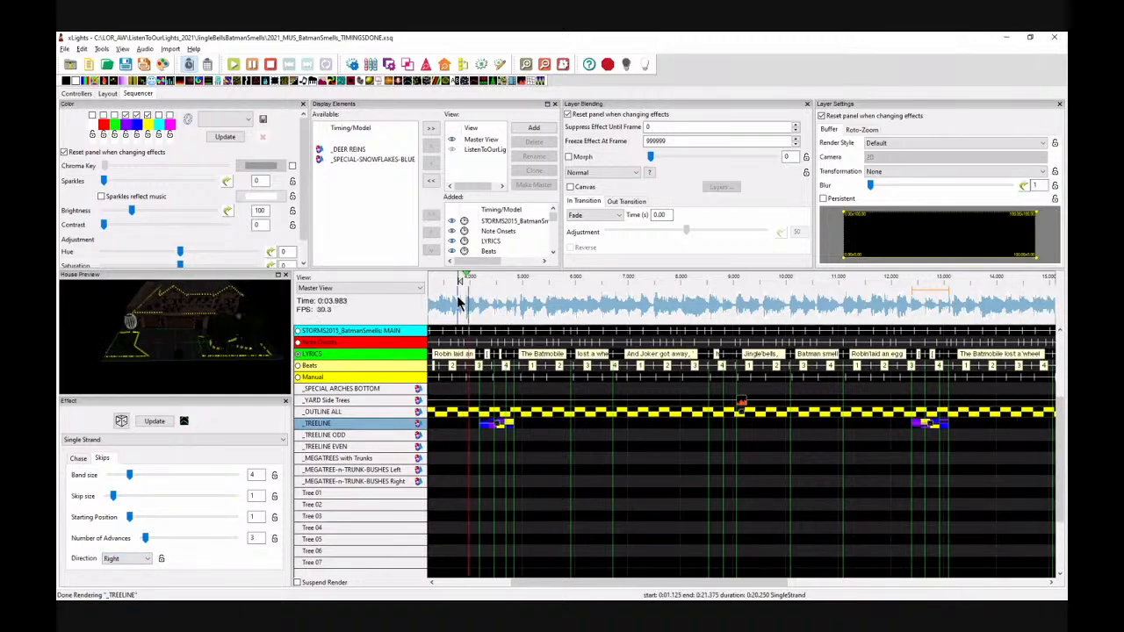
{"action": "key", "text": "space"}
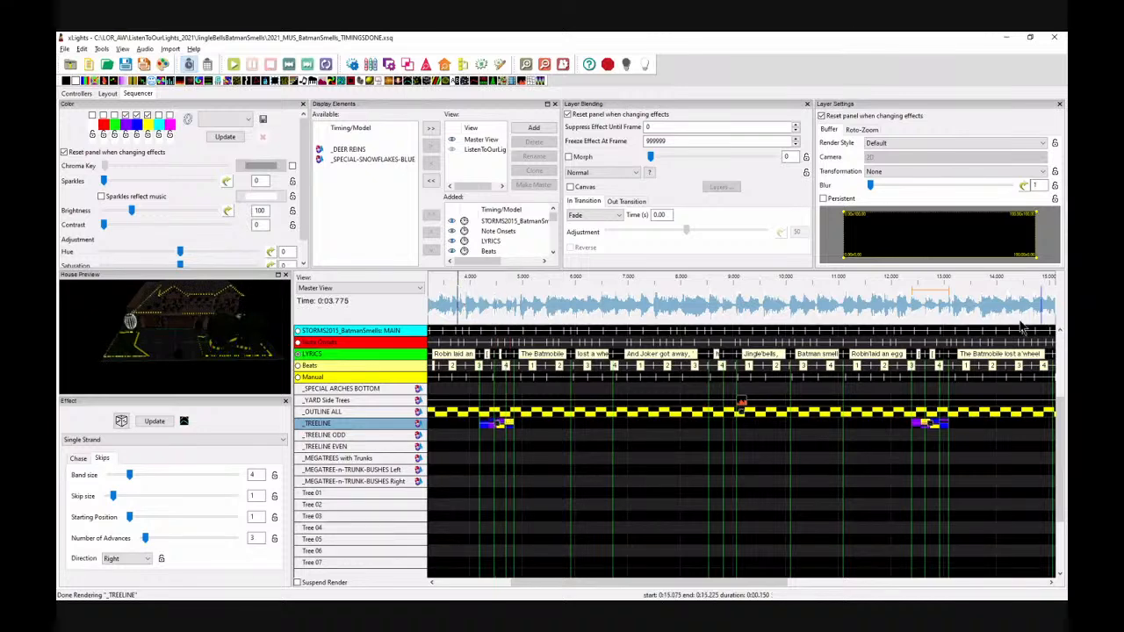
{"action": "left_click", "coordinate": [904, 305]}
{"action": "key", "text": "space"}
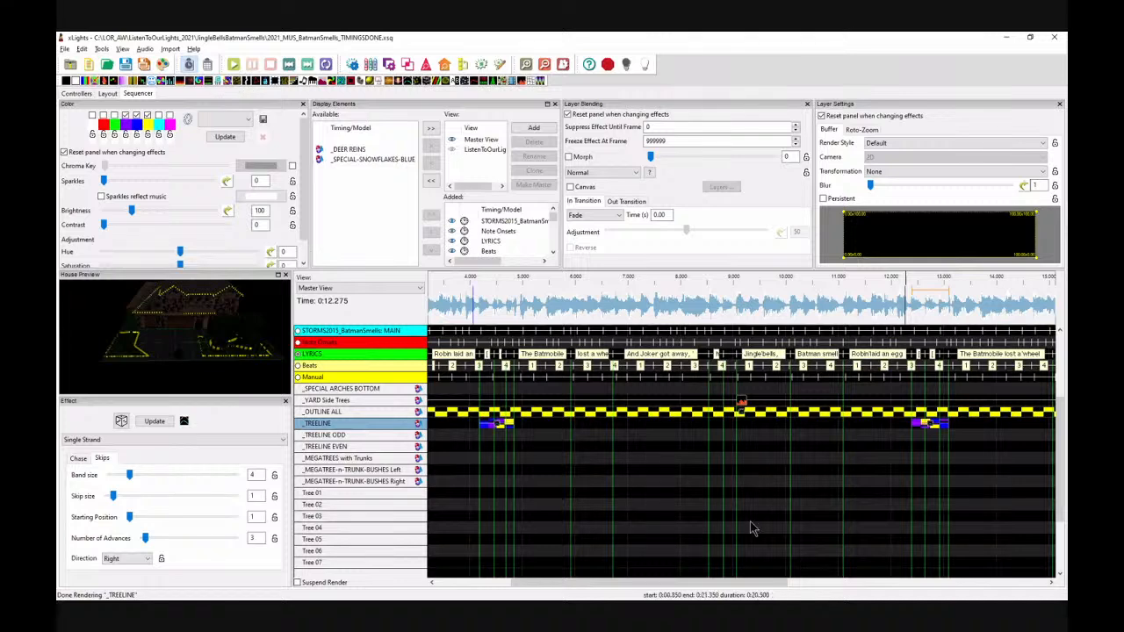
{"action": "left_click", "coordinate": [689, 304]}
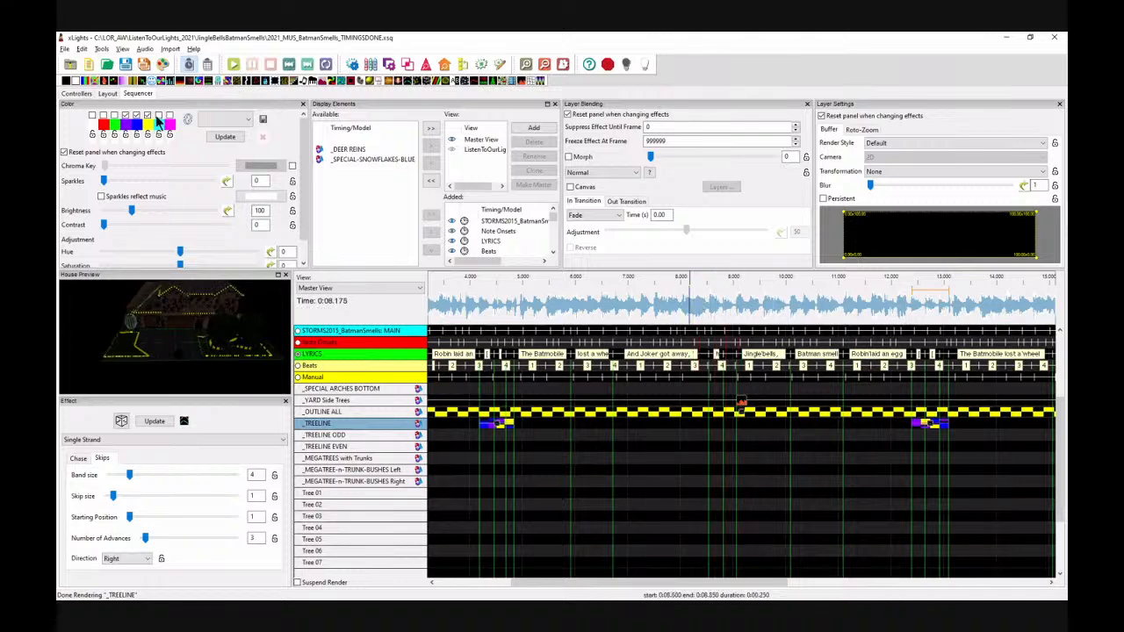
Step: Add an On effect to _TREELINE at about 8.3 s, set its End Intensity to 0 and adjust its palette colour
{"action": "left_click_drag", "start_coordinate": [77, 80], "coordinate": [716, 425]}
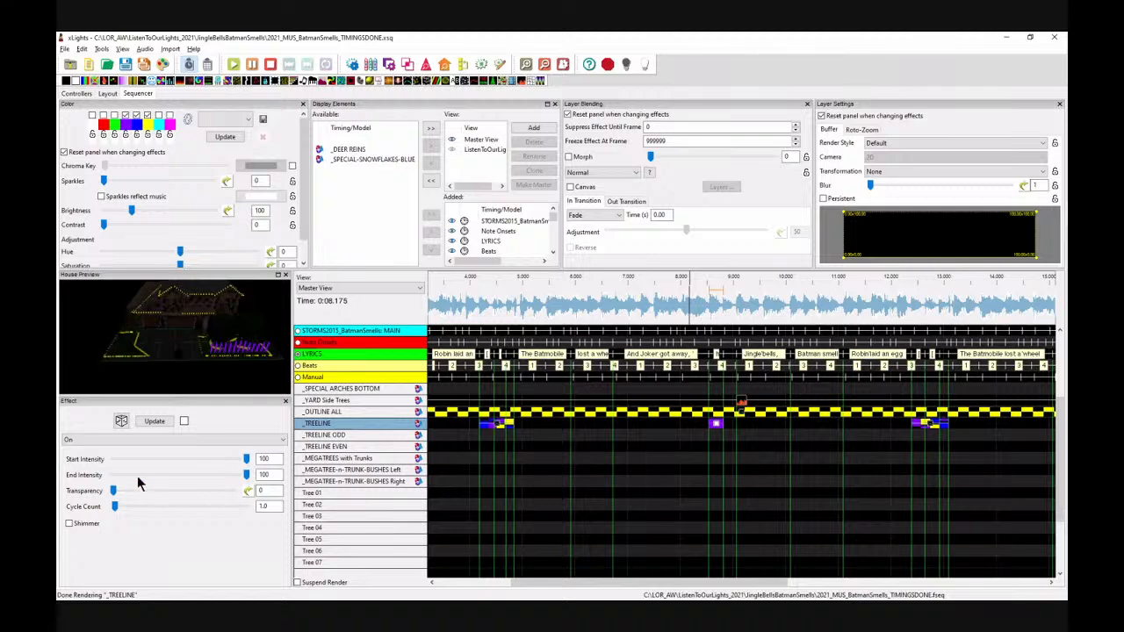
{"action": "left_click_drag", "start_coordinate": [249, 477], "coordinate": [100, 476]}
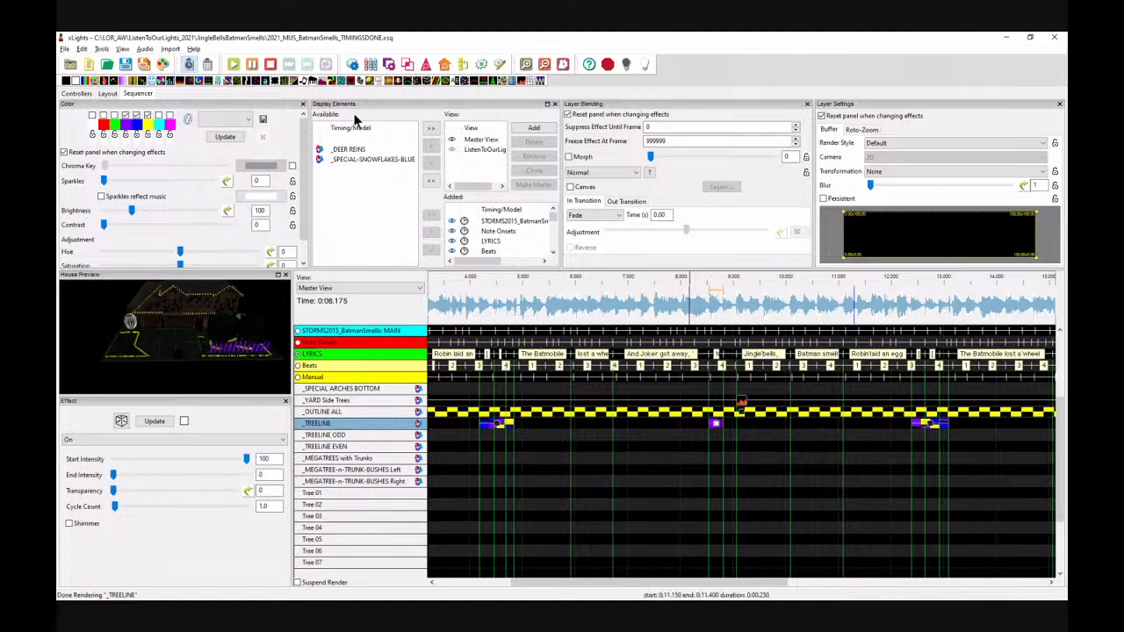
{"action": "left_click", "coordinate": [125, 115]}
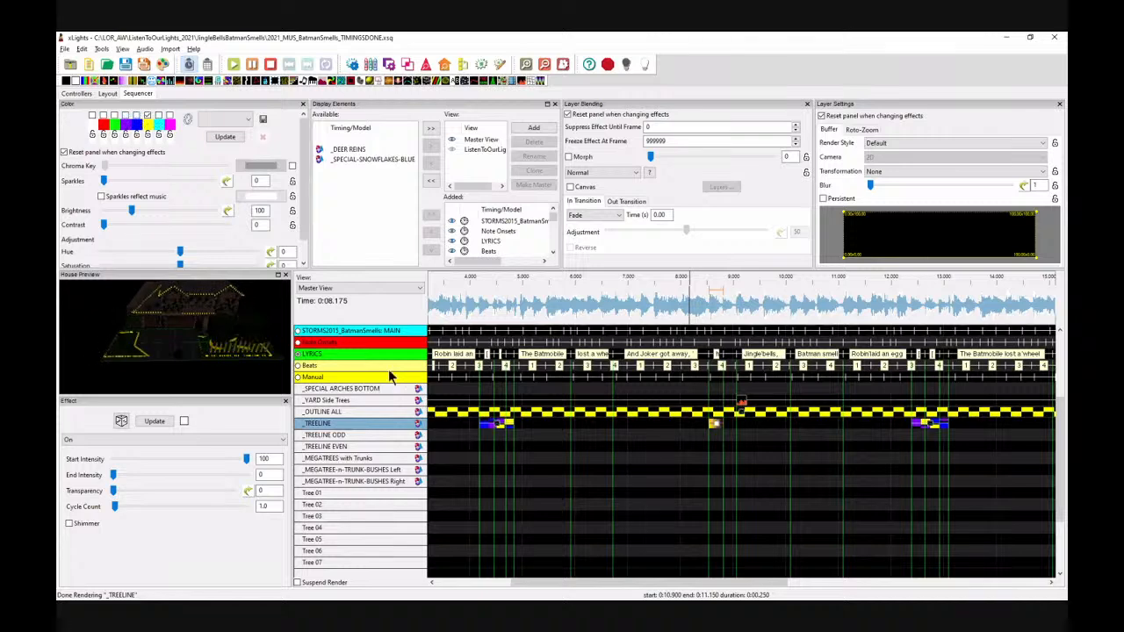
Step: Play the sequence from about 8 s to preview the On effect
{"action": "left_click", "coordinate": [670, 302]}
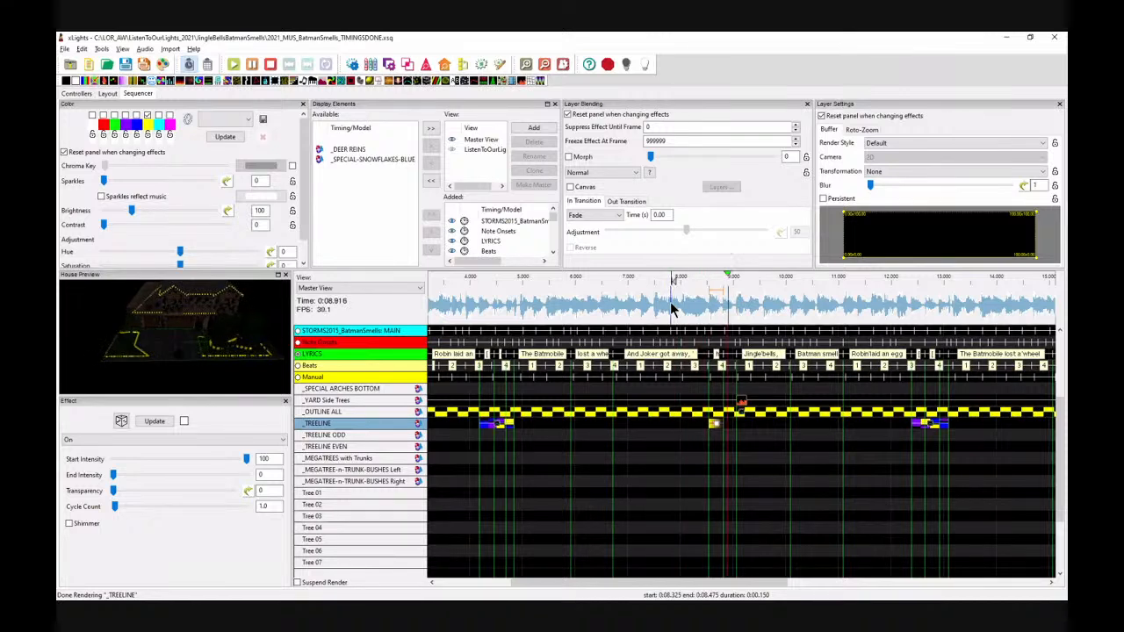
{"action": "key", "text": "space"}
{"action": "left_click_drag", "start_coordinate": [192, 335], "coordinate": [190, 331]}
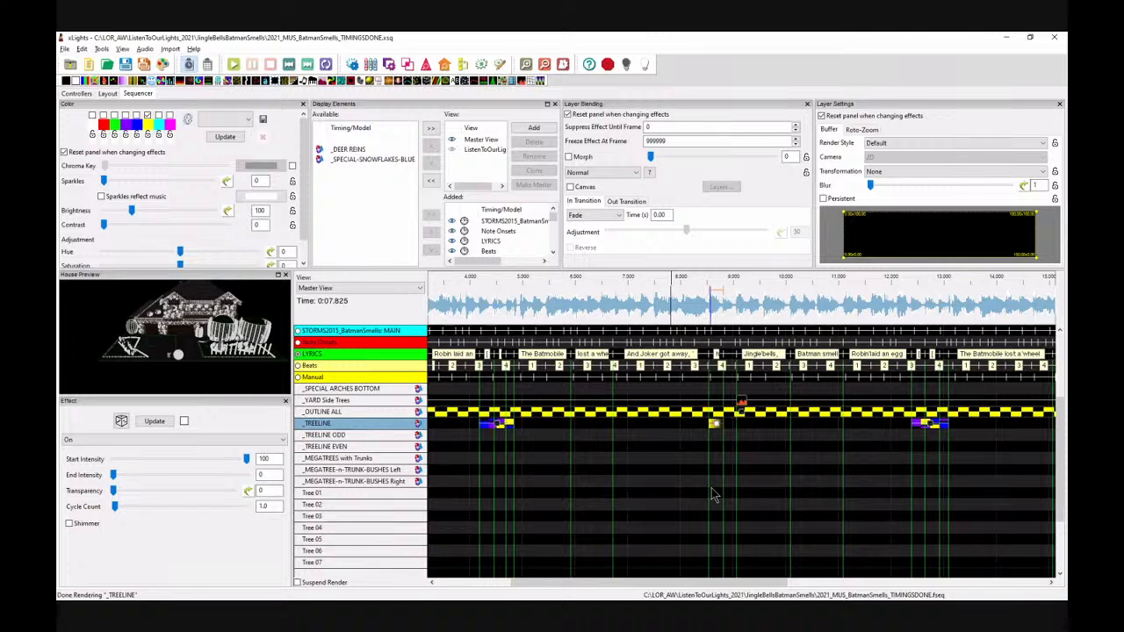
Step: Add a VU Meter effect to _TREELINE ODD spanning about 4.2 s to 8.1 s
{"action": "left_click", "coordinate": [355, 436]}
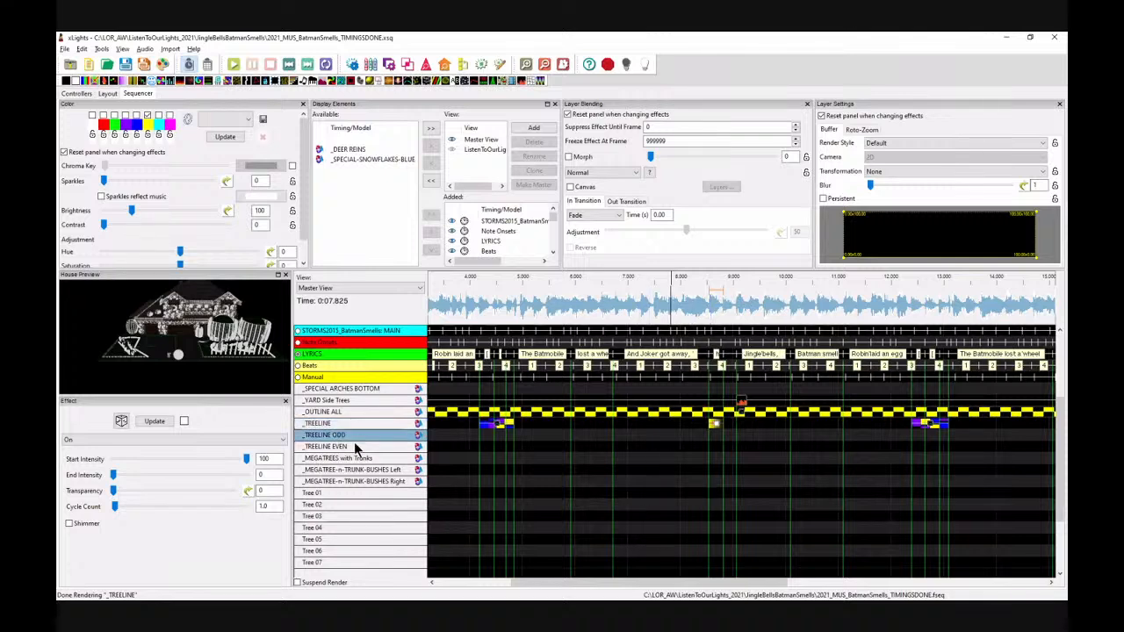
{"action": "left_click", "coordinate": [356, 447]}
{"action": "left_click", "coordinate": [365, 435]}
{"action": "left_click_drag", "start_coordinate": [522, 80], "coordinate": [707, 437]}
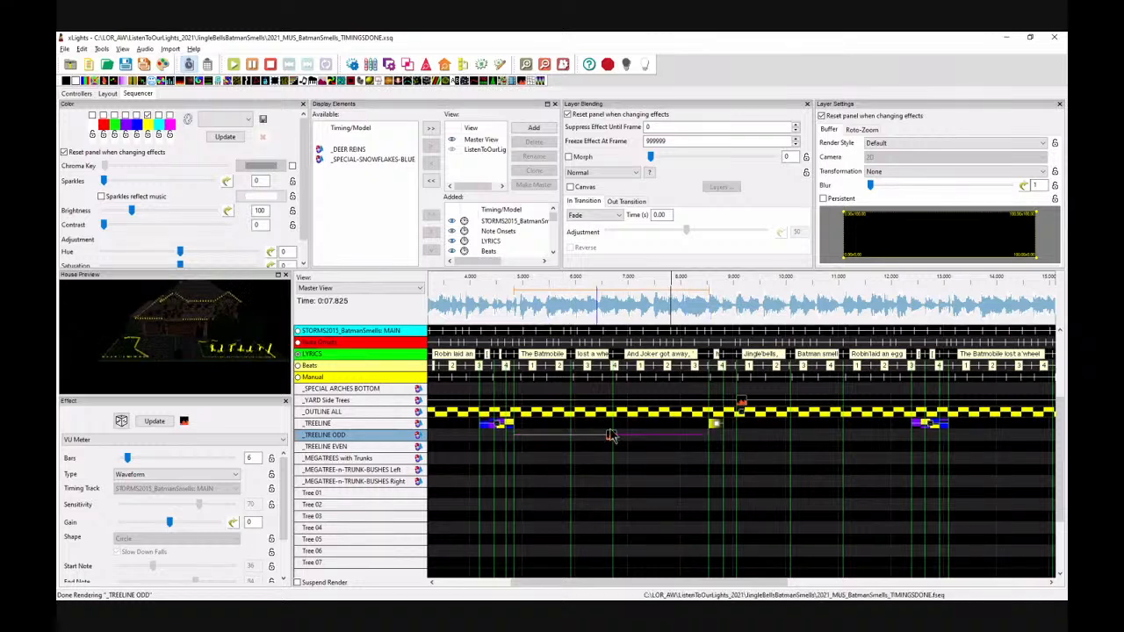
Step: Set the VU Meter type to Timing Event Color and its timing track to Beats
{"action": "left_click", "coordinate": [147, 475]}
{"action": "left_click", "coordinate": [150, 441]}
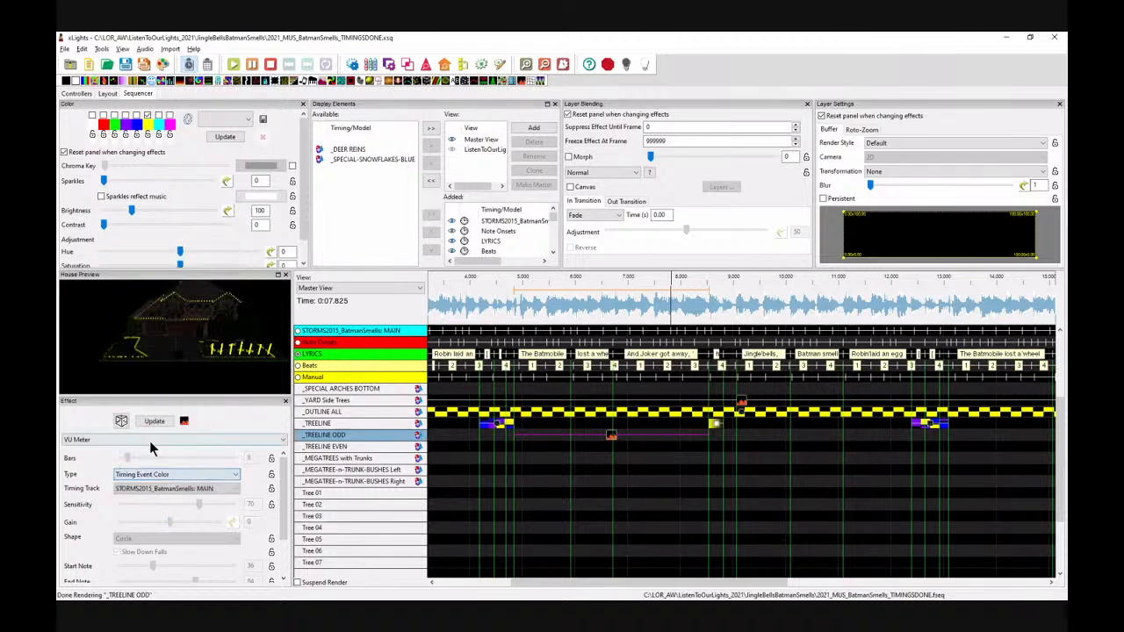
{"action": "left_click", "coordinate": [143, 490]}
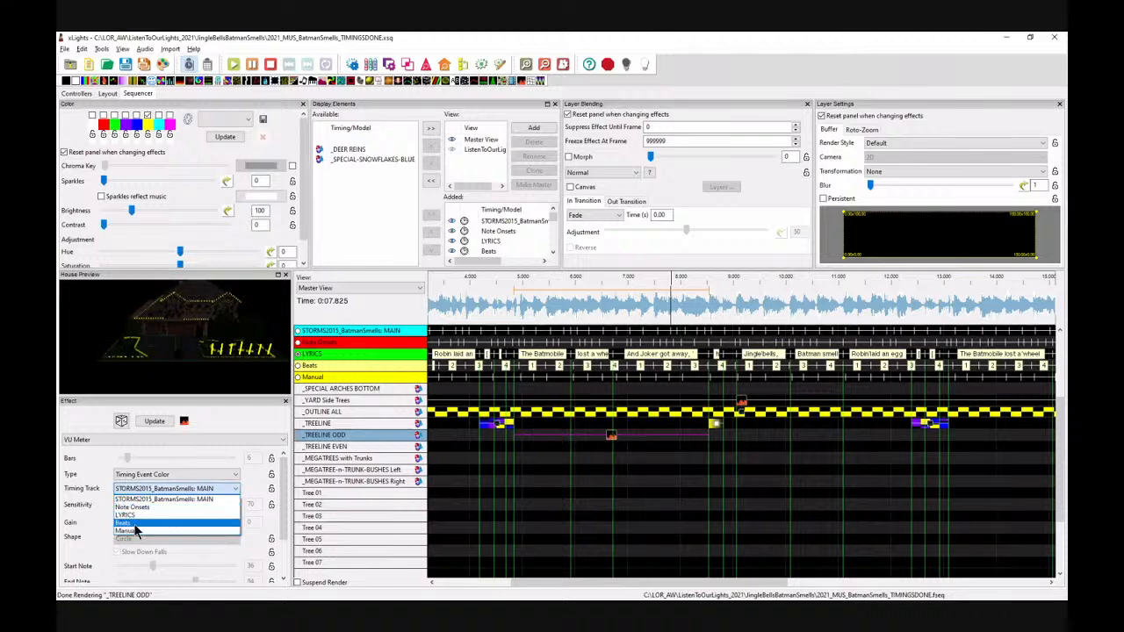
{"action": "left_click", "coordinate": [131, 523]}
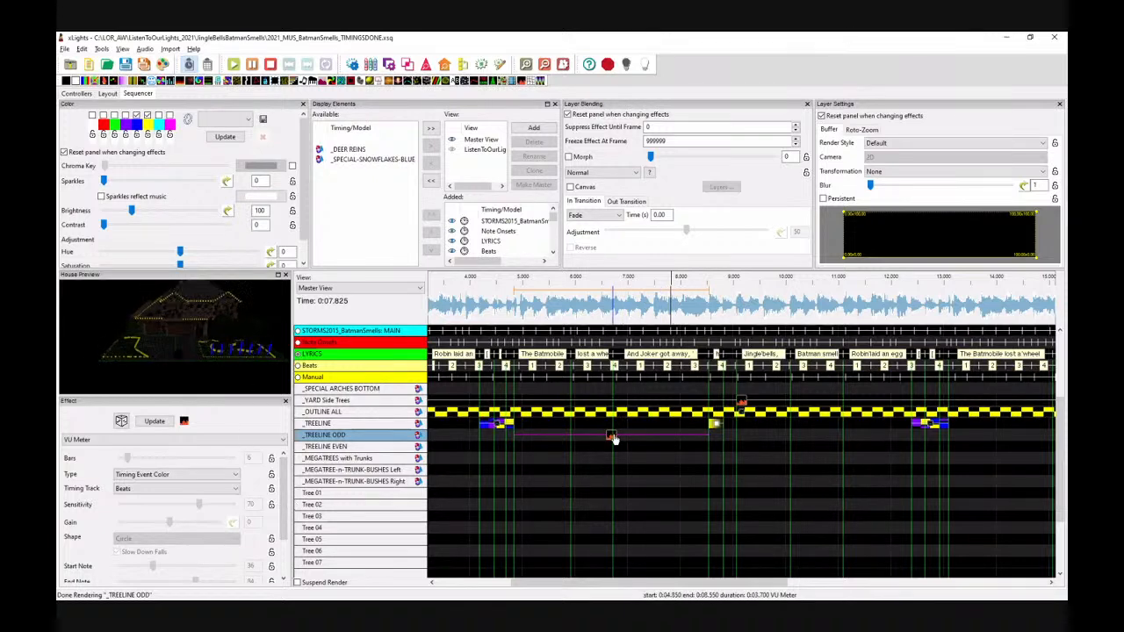
Step: Paste the VU Meter effect onto _TREELINE EVEN and change one of its palette colours with the colour picker
{"action": "left_click", "coordinate": [538, 453]}
{"action": "key", "text": "ctrl+v"}
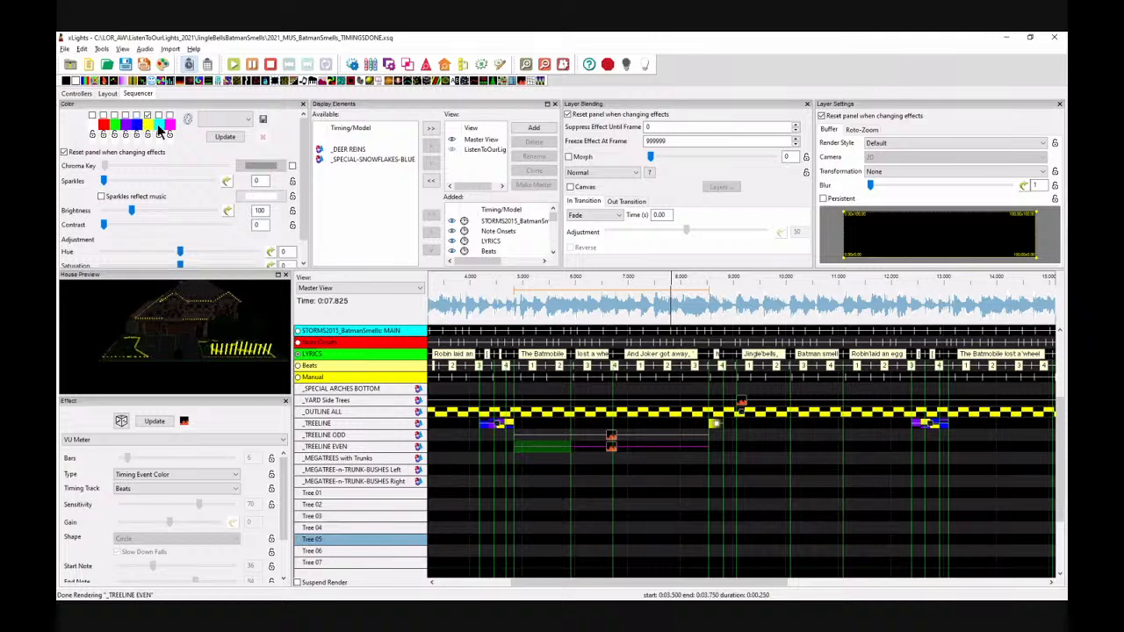
{"action": "left_click", "coordinate": [161, 124]}
{"action": "left_click", "coordinate": [127, 123]}
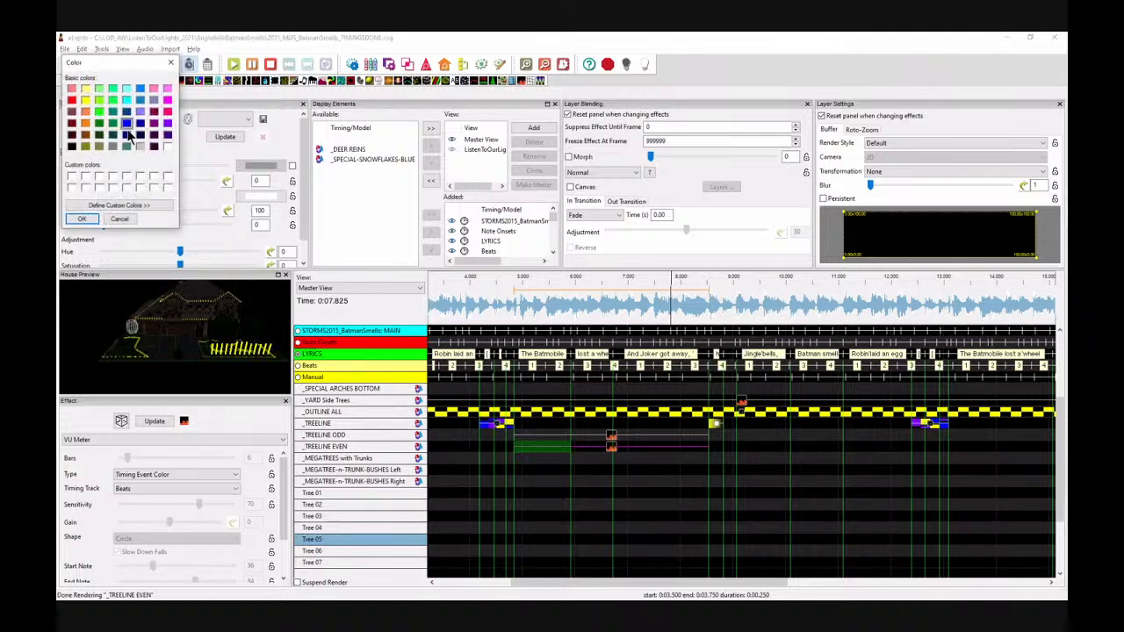
{"action": "left_click", "coordinate": [81, 218]}
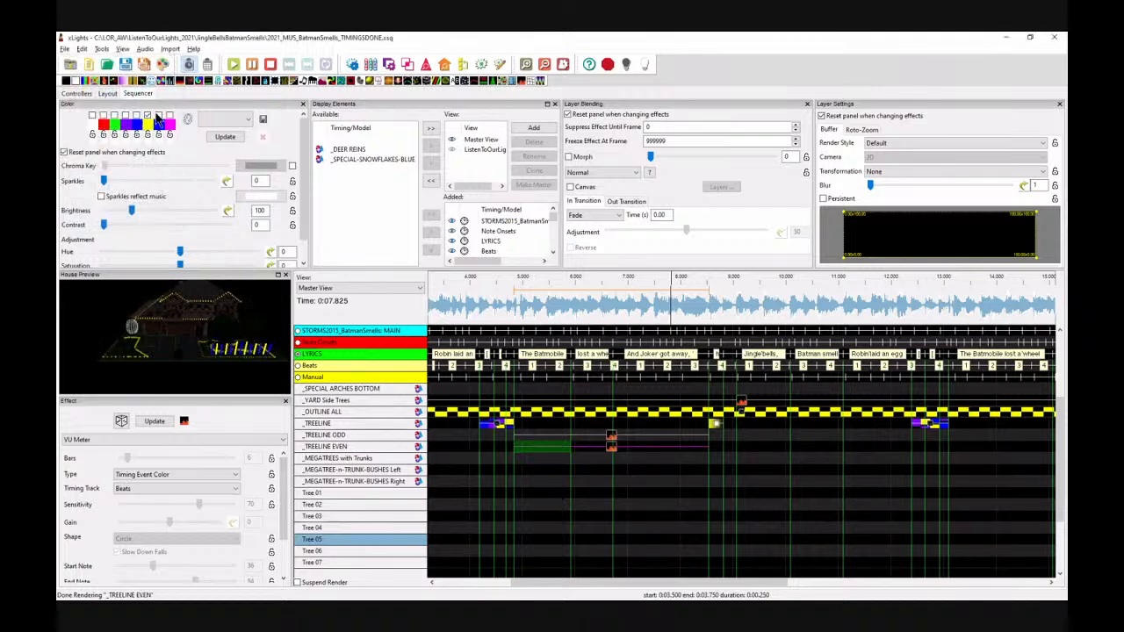
Step: Play the section from about 4.2 s to preview the VU Meter effects
{"action": "left_click_drag", "start_coordinate": [482, 307], "coordinate": [496, 307]}
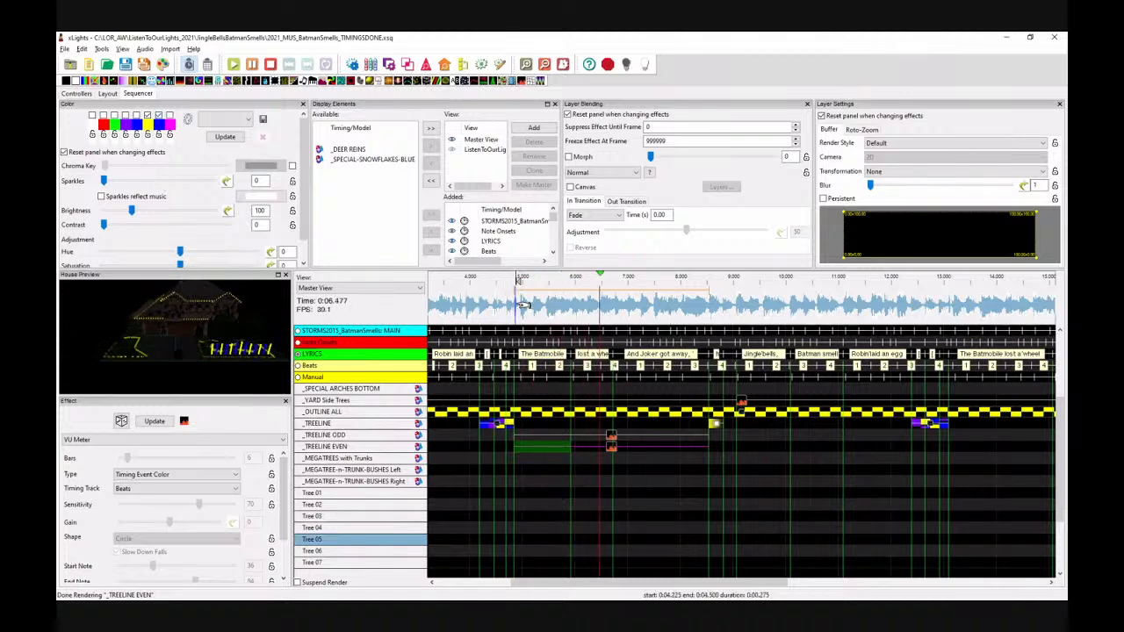
{"action": "key", "text": "space"}
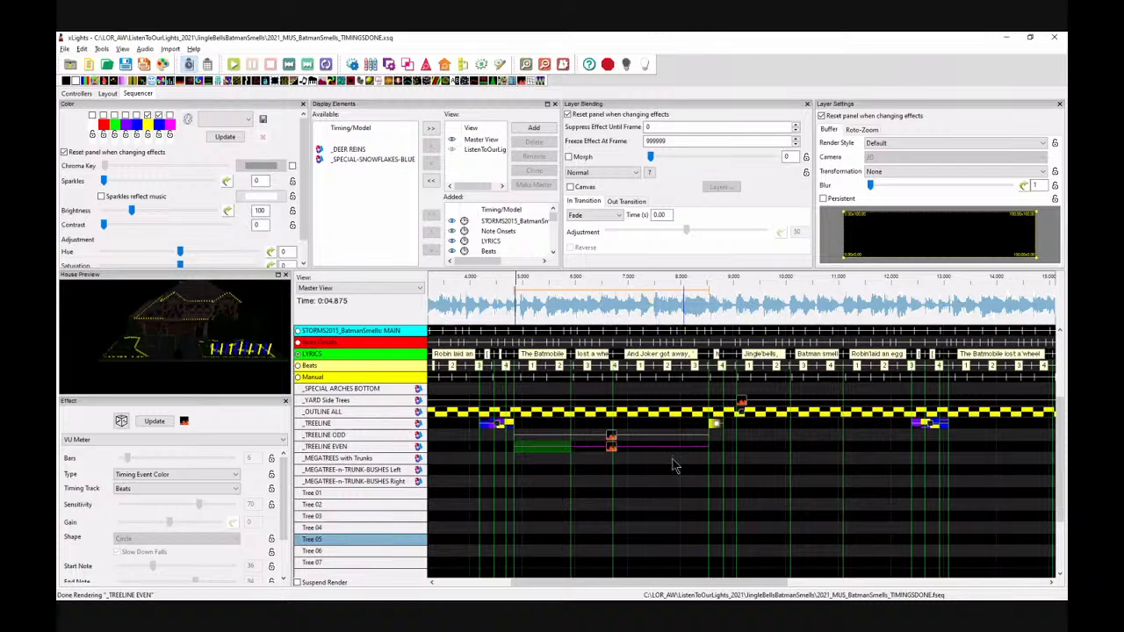
Step: Paste the _TREELINE ODD and EVEN VU Meter pair at about 8.8 s and trim their end to about 12.3 s
{"action": "left_click_drag", "start_coordinate": [719, 448], "coordinate": [557, 438]}
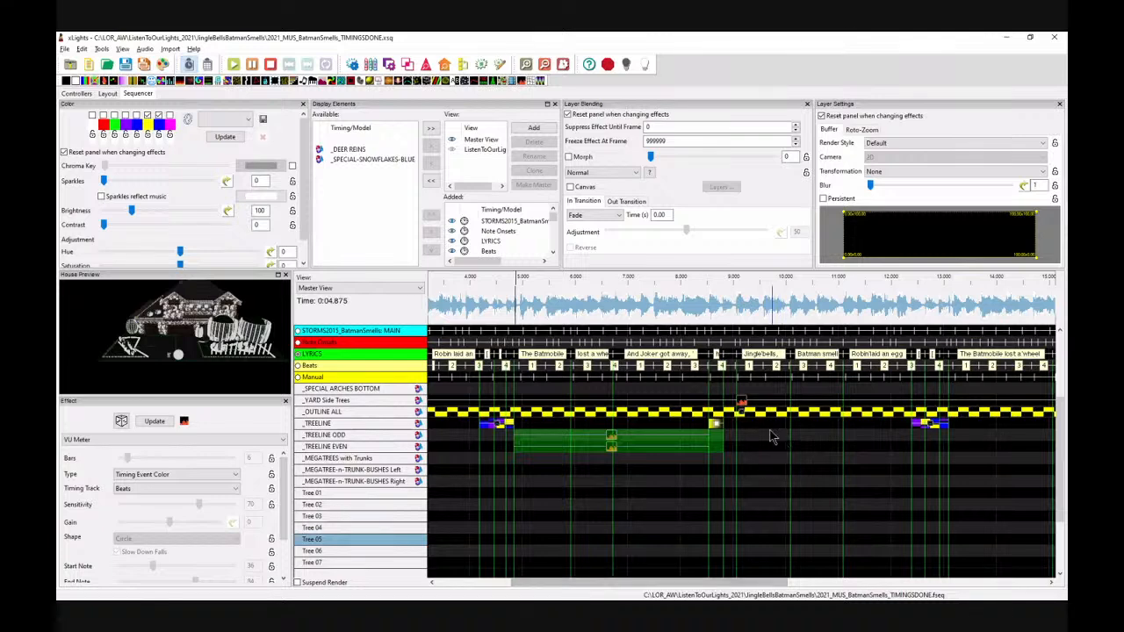
{"action": "left_click", "coordinate": [735, 436]}
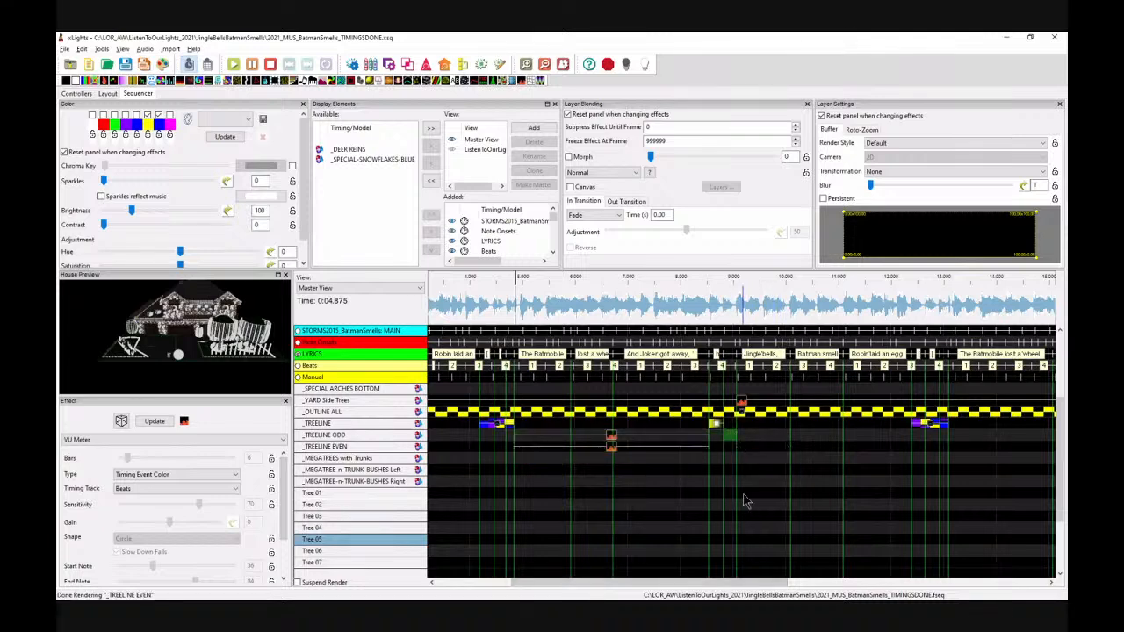
{"action": "key", "text": "ctrl+v"}
{"action": "left_click", "coordinate": [910, 434]}
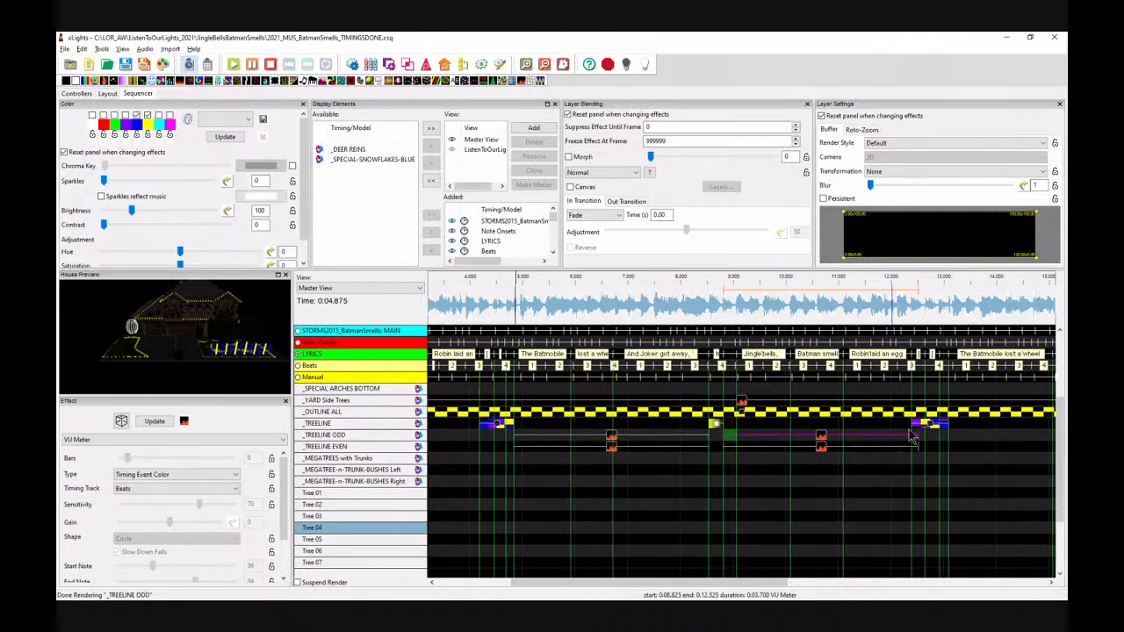
{"action": "left_click_drag", "start_coordinate": [918, 435], "coordinate": [913, 446]}
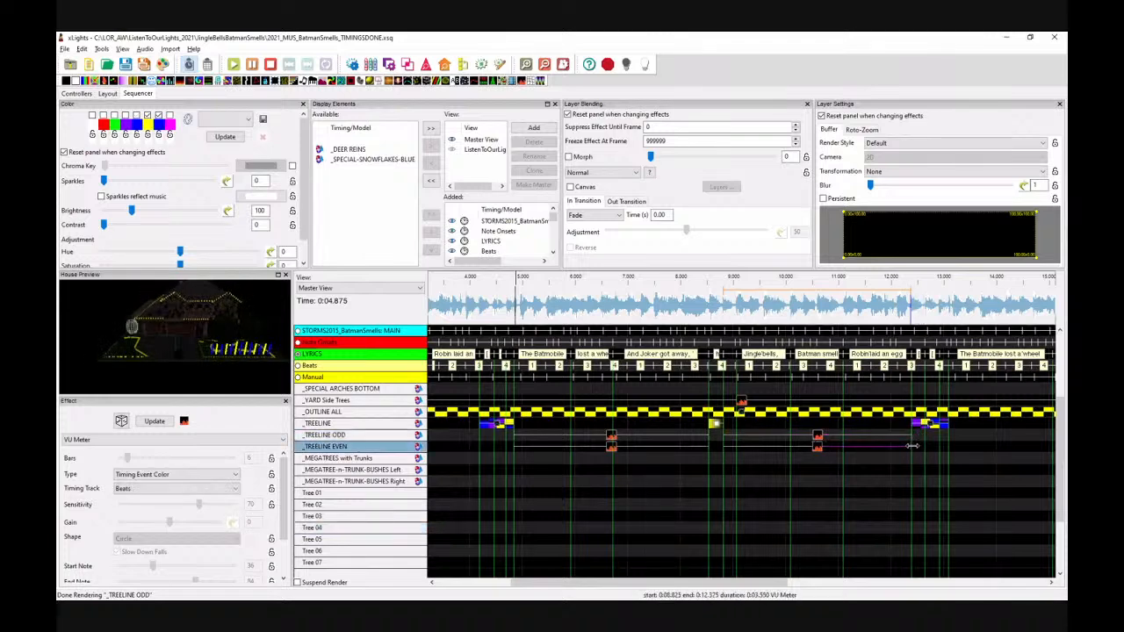
Step: Paste the VU Meter pair onto _TREELINE ODD and EVEN near the song start at about 0.85 s, ending at about 4.2 s
{"action": "left_click_drag", "start_coordinate": [716, 584], "coordinate": [921, 596]}
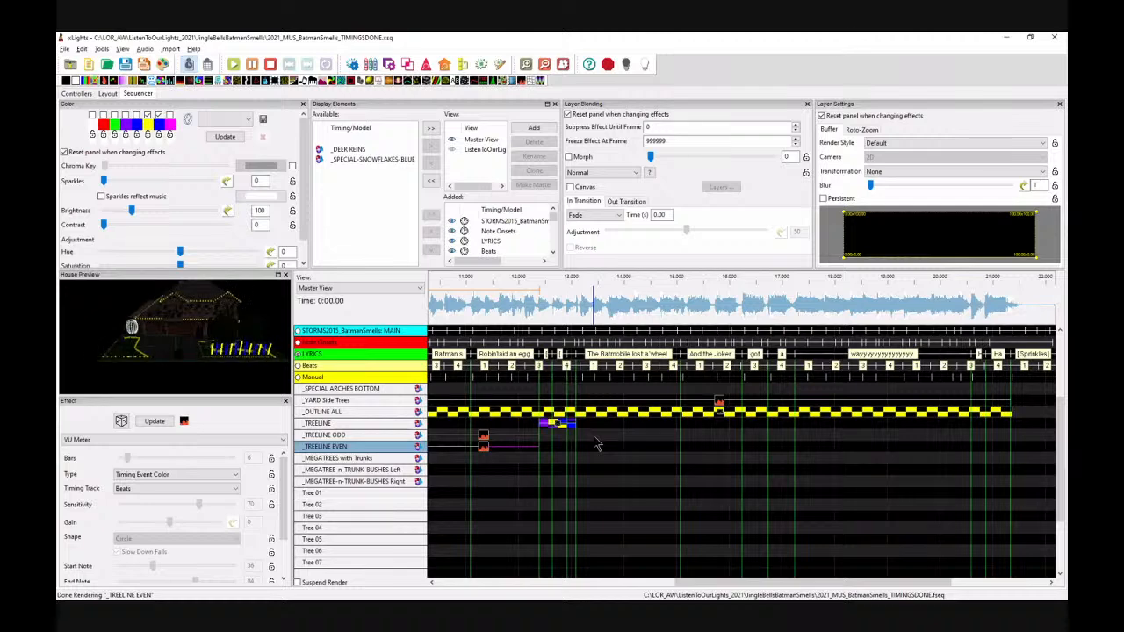
{"action": "left_click_drag", "start_coordinate": [680, 583], "coordinate": [443, 583]}
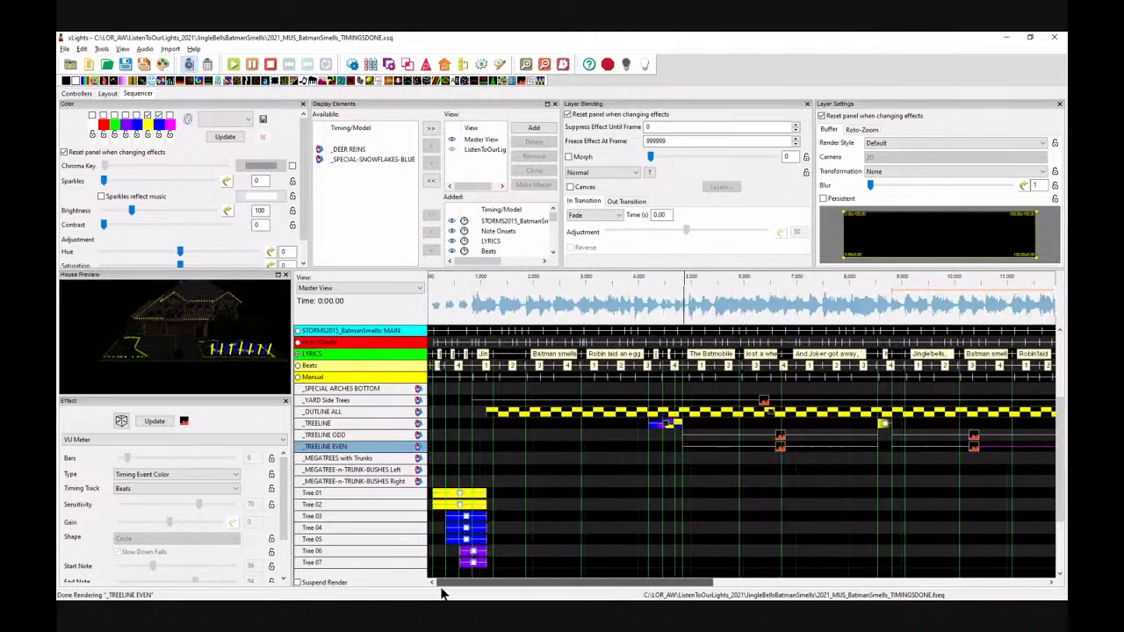
{"action": "left_click", "coordinate": [513, 439]}
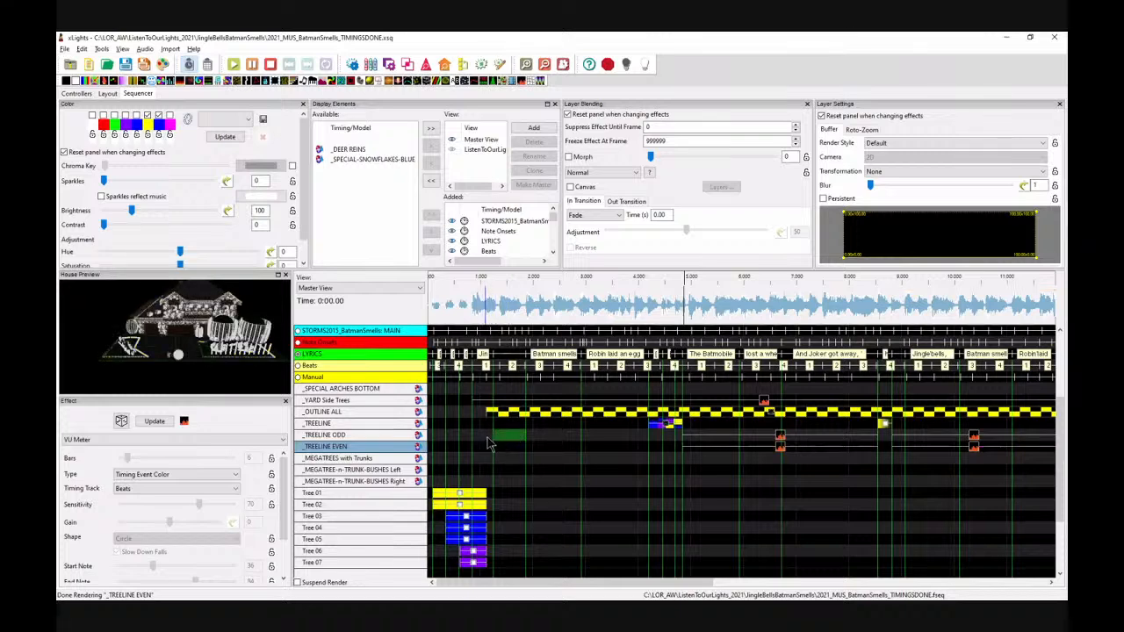
{"action": "key", "text": "ctrl+v"}
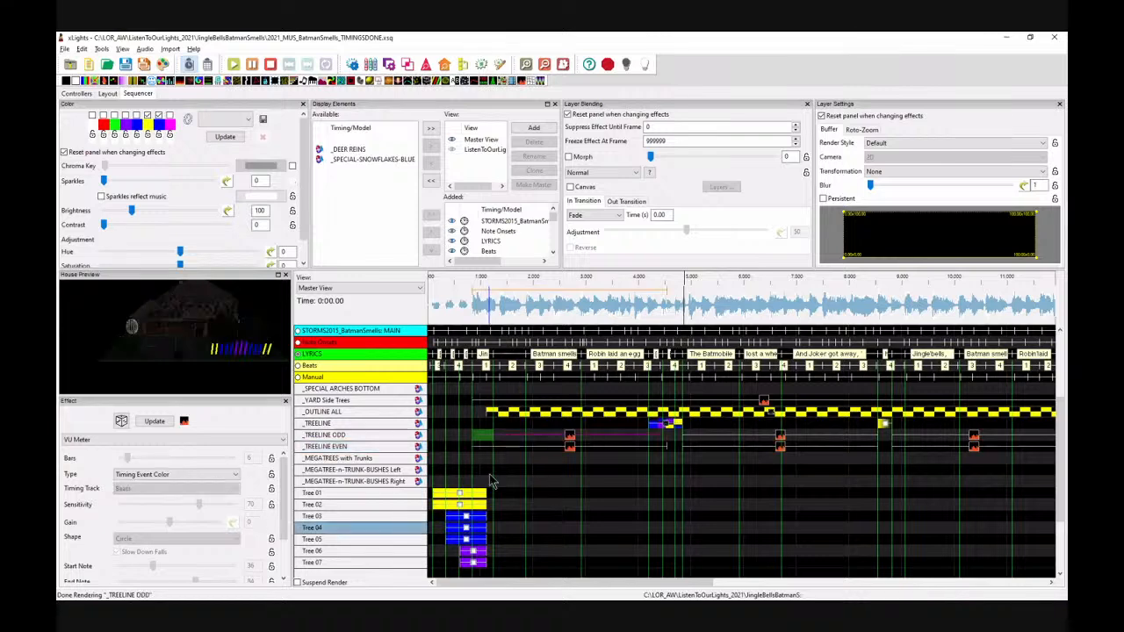
{"action": "left_click_drag", "start_coordinate": [666, 436], "coordinate": [650, 448]}
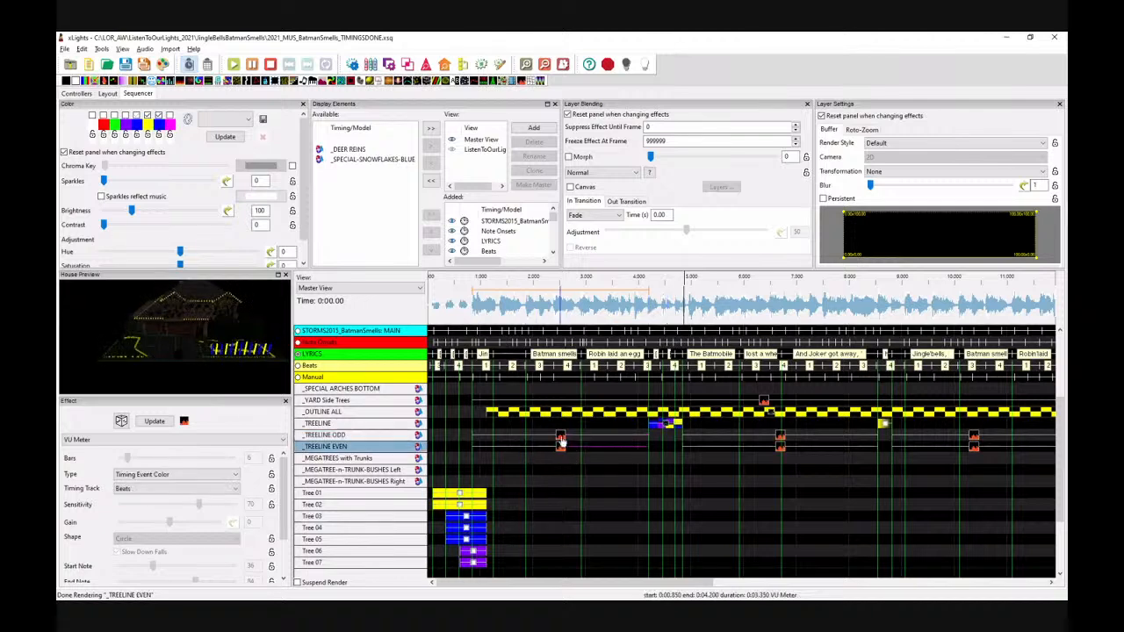
Step: Paste the VU Meter pair onto _TREELINE ODD and EVEN at about 13.1 s
{"action": "left_click_drag", "start_coordinate": [646, 595], "coordinate": [840, 597]}
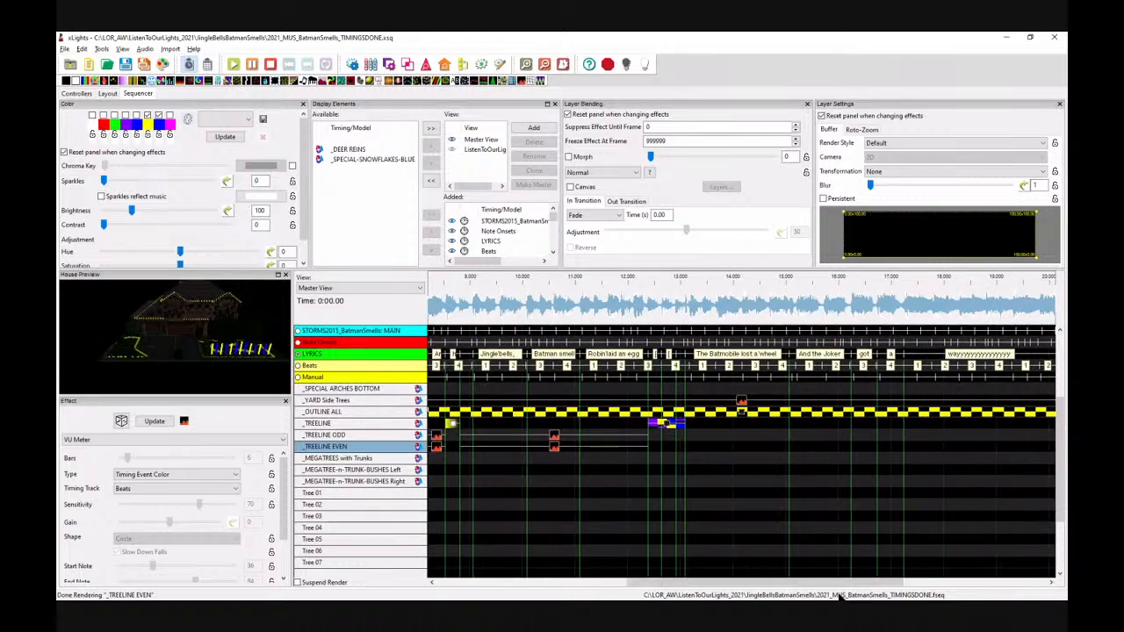
{"action": "left_click", "coordinate": [719, 445]}
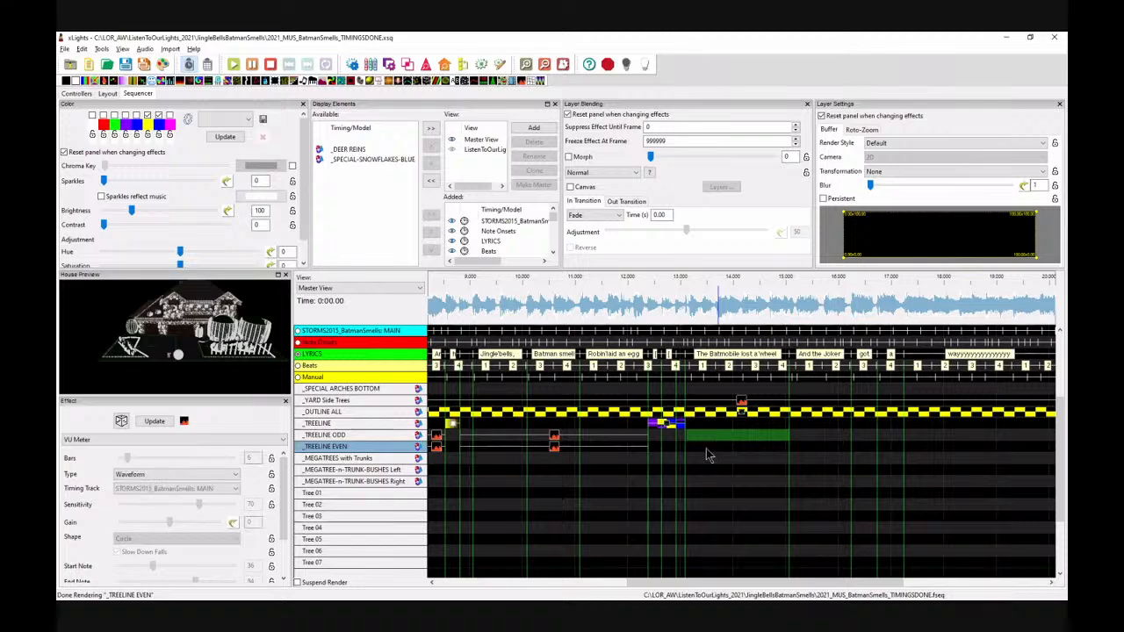
{"action": "key", "text": "ctrl+v"}
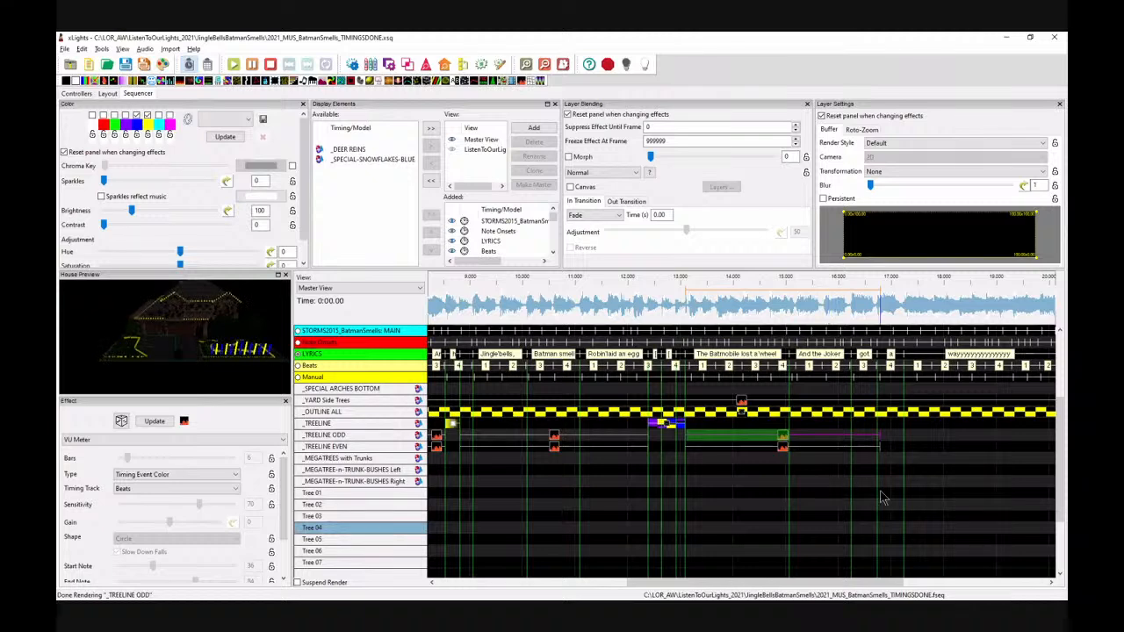
Step: Play the sequence from the start to preview the treeline VU Meter effects
{"action": "left_click_drag", "start_coordinate": [881, 434], "coordinate": [900, 447]}
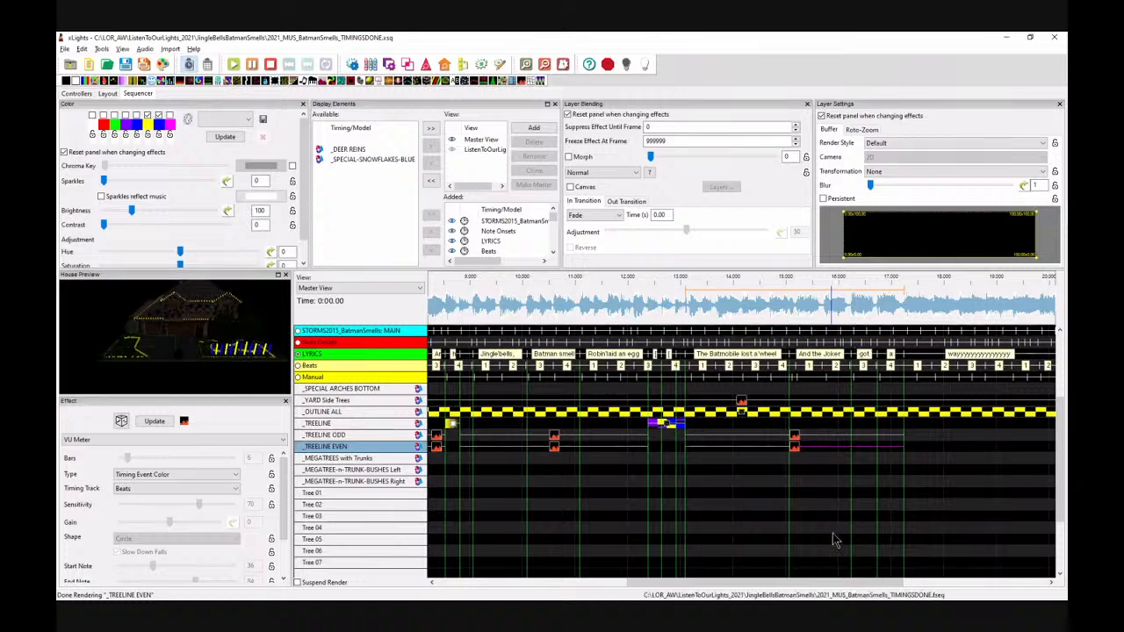
{"action": "left_click_drag", "start_coordinate": [840, 587], "coordinate": [636, 586]}
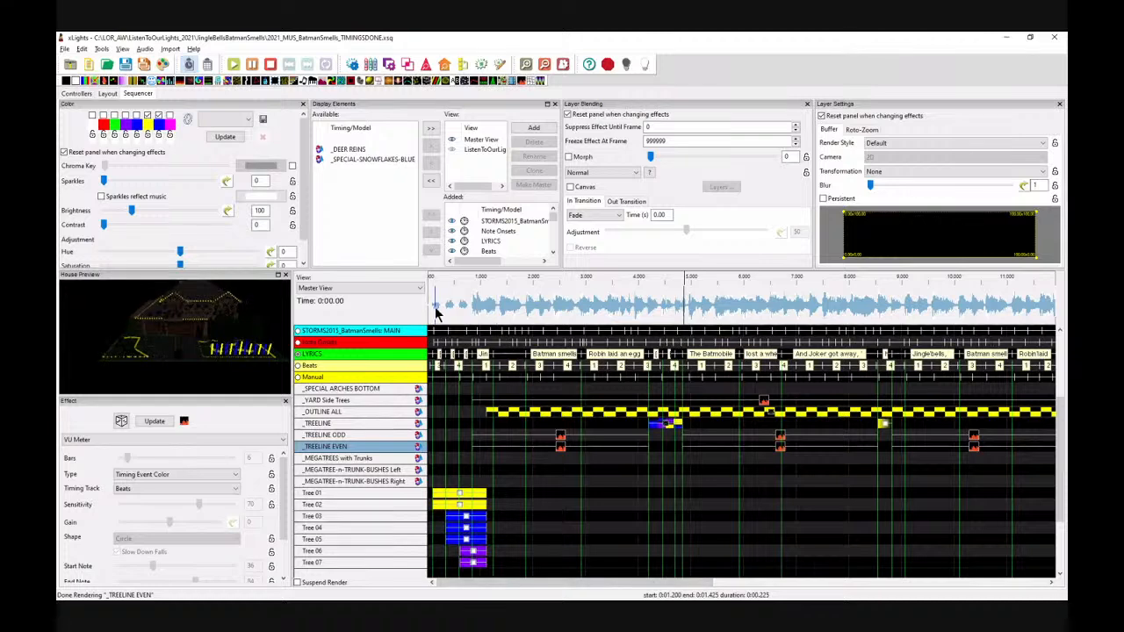
{"action": "key", "text": "space"}
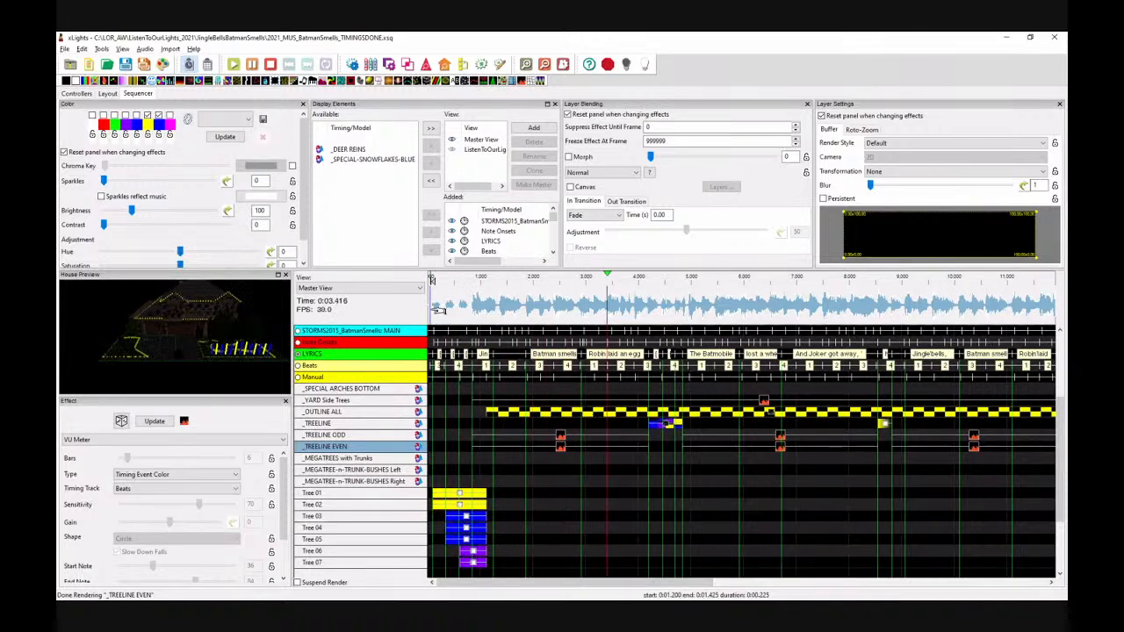
{"action": "key", "text": "space"}
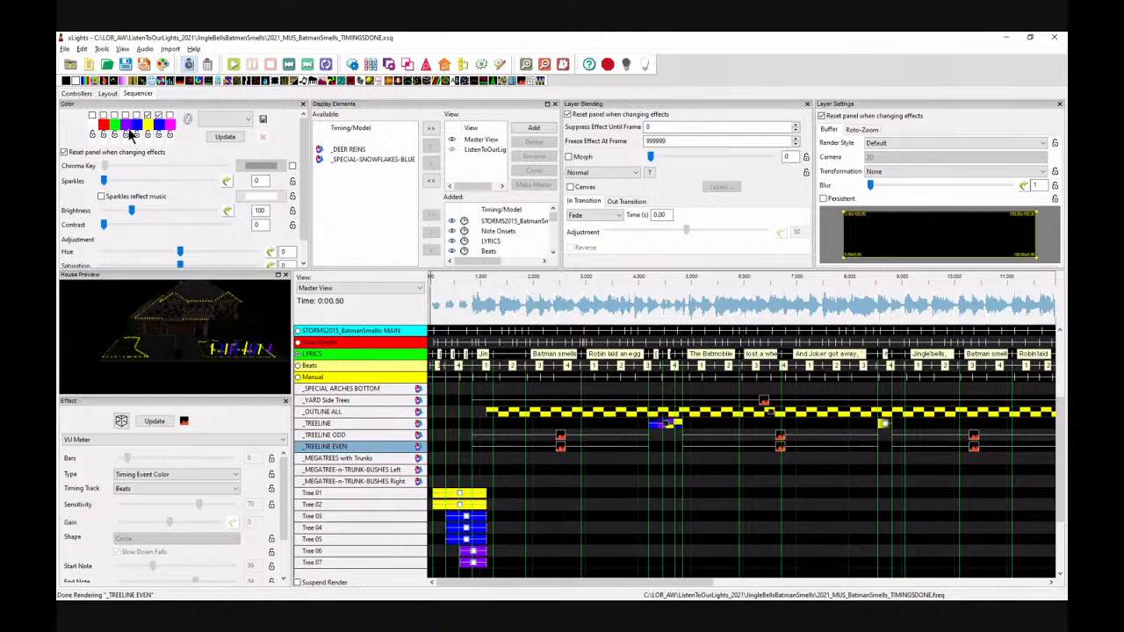
Step: Examine the house and its light models from several angles in the 3D layout view
{"action": "left_click", "coordinate": [107, 93]}
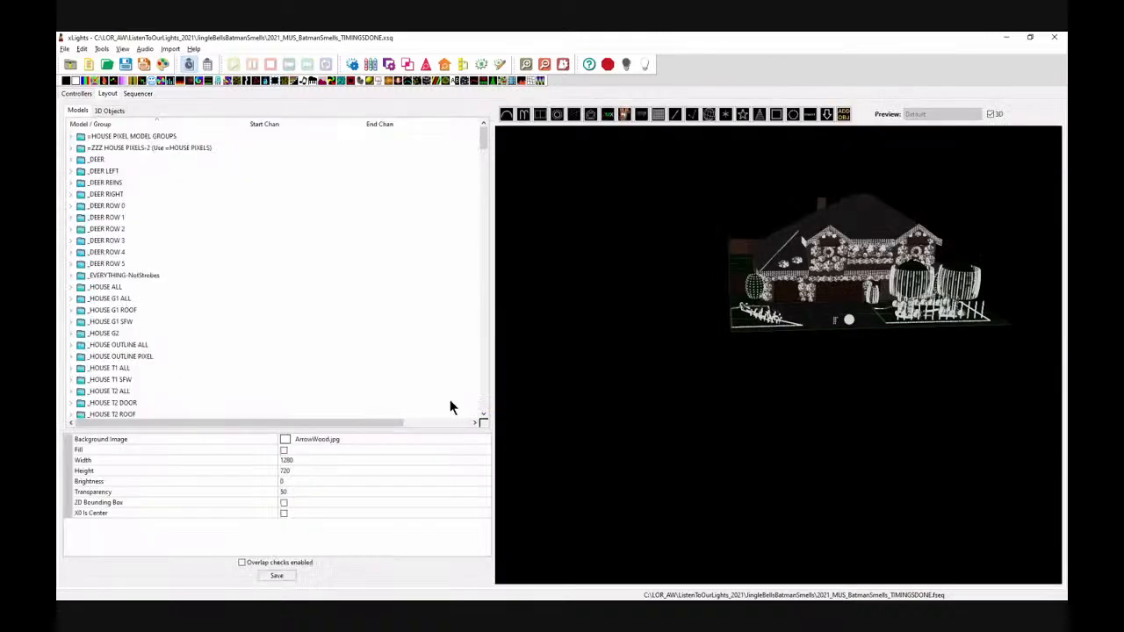
{"action": "left_click_drag", "start_coordinate": [891, 474], "coordinate": [946, 414]}
{"action": "left_click_drag", "start_coordinate": [963, 358], "coordinate": [803, 439]}
{"action": "scroll", "coordinate": [808, 422], "scroll_direction": "up", "scroll_amount": 5}
{"action": "left_click_drag", "start_coordinate": [808, 419], "coordinate": [765, 466]}
{"action": "scroll", "coordinate": [767, 471], "scroll_direction": "up", "scroll_amount": 5}
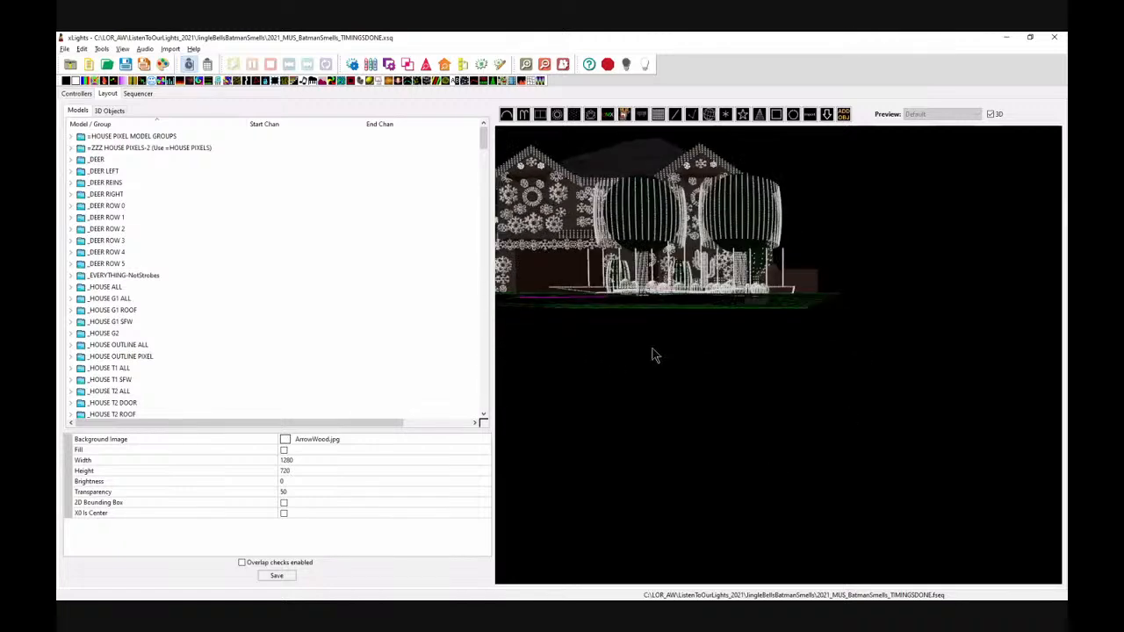
{"action": "scroll", "coordinate": [652, 350], "scroll_direction": "down", "scroll_amount": 3}
{"action": "left_click_drag", "start_coordinate": [636, 352], "coordinate": [737, 493]}
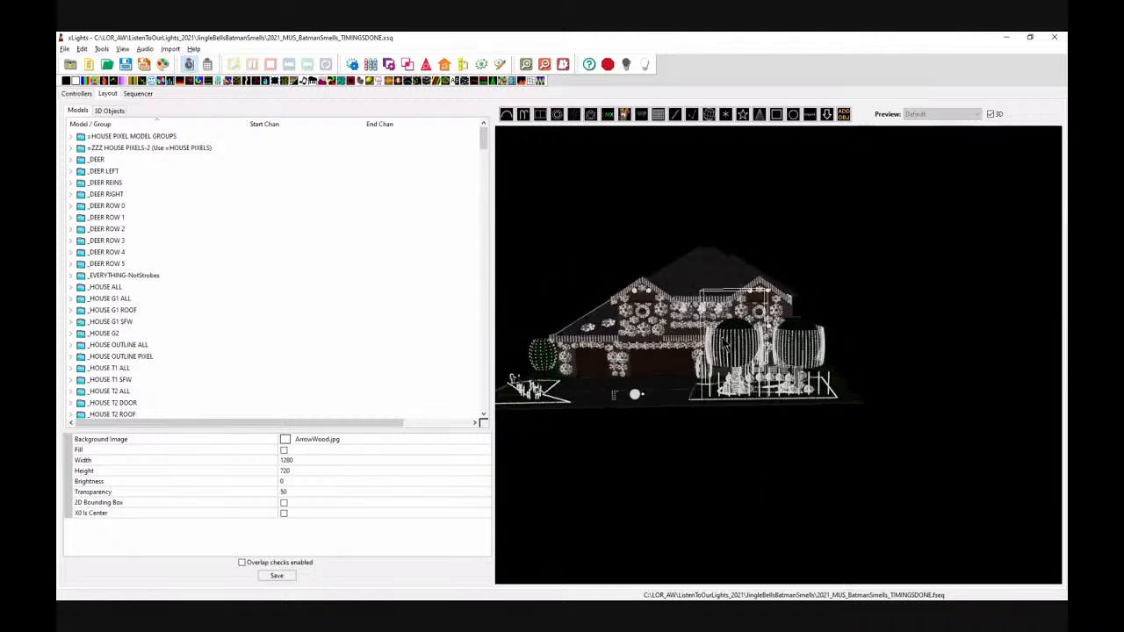
{"action": "left_click_drag", "start_coordinate": [808, 495], "coordinate": [766, 516]}
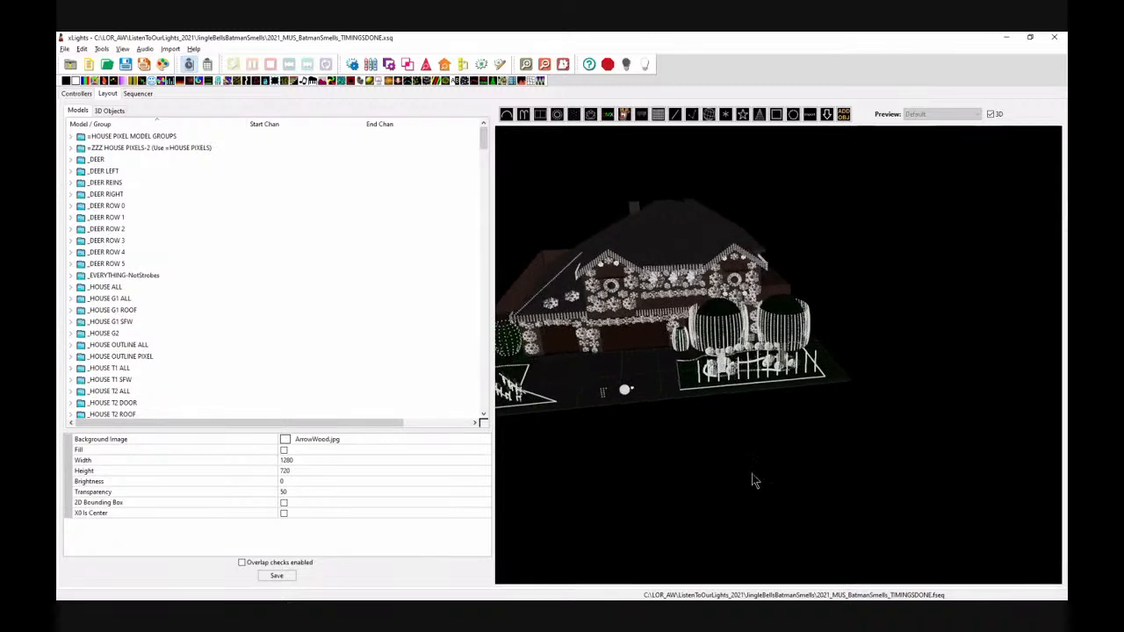
{"action": "left_click_drag", "start_coordinate": [741, 471], "coordinate": [738, 431]}
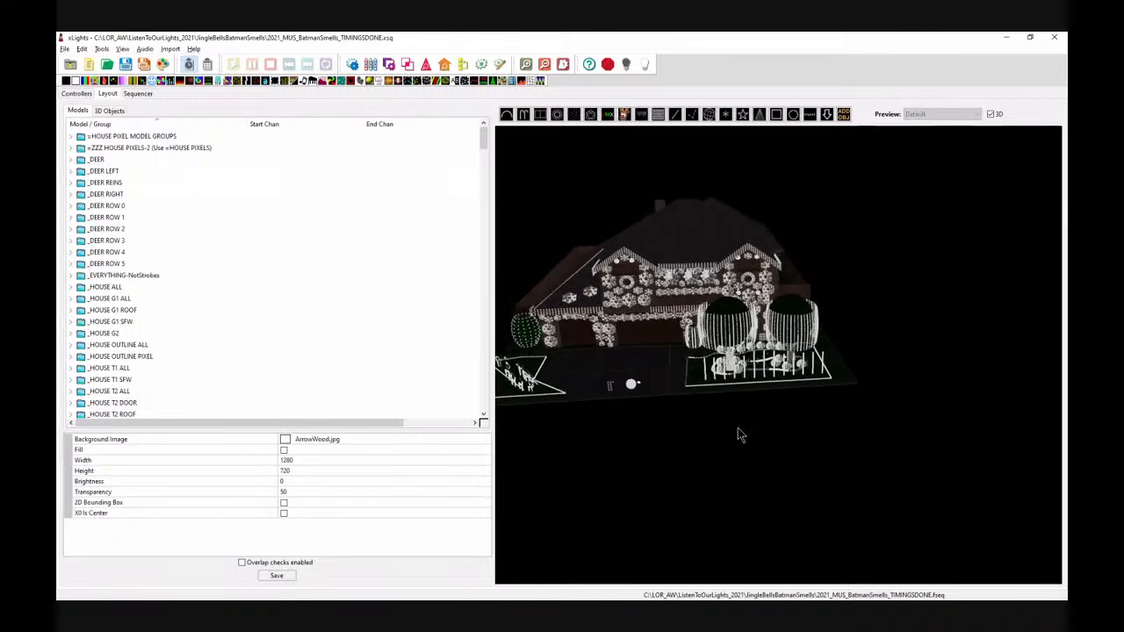
{"action": "left_click", "coordinate": [131, 93]}
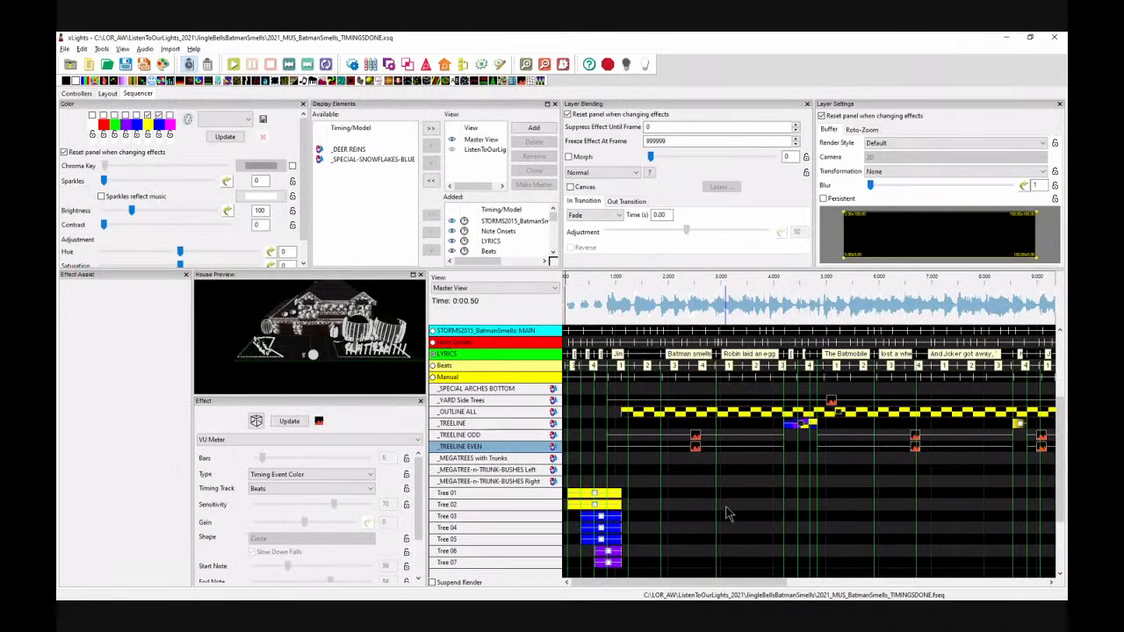
Step: Drop a Spirals effect at about 4.2 s onto the MEGATREE-n-TRUNK-BUSHES Left row
{"action": "scroll", "coordinate": [728, 514], "scroll_direction": "down", "scroll_amount": 1}
{"action": "scroll", "coordinate": [670, 499], "scroll_direction": "down", "scroll_amount": 2}
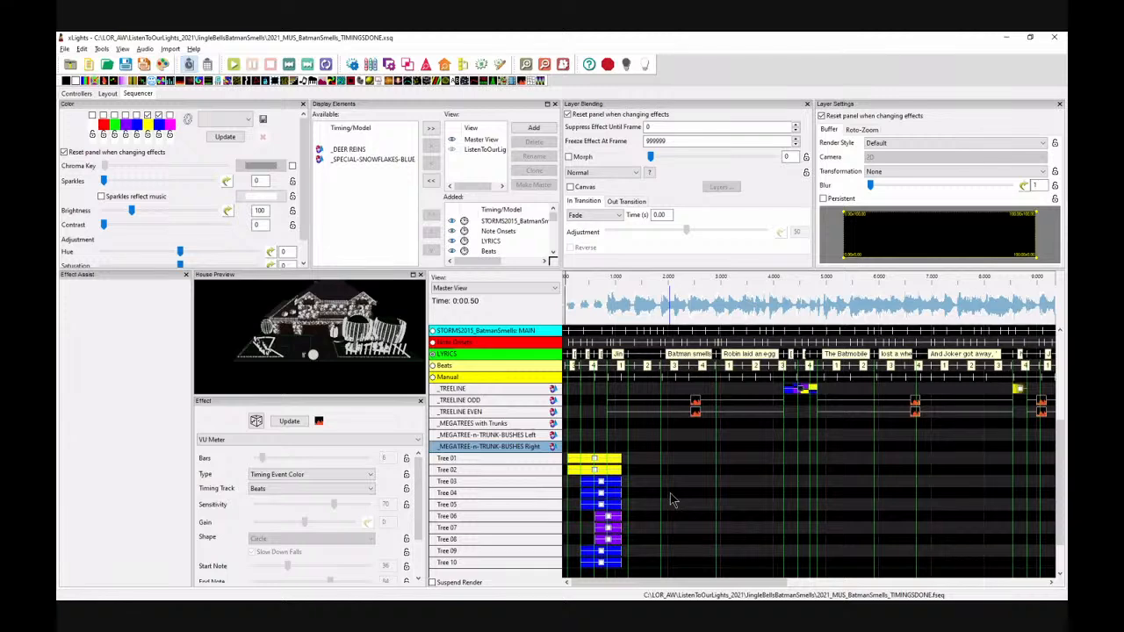
{"action": "left_click_drag", "start_coordinate": [442, 80], "coordinate": [641, 440]}
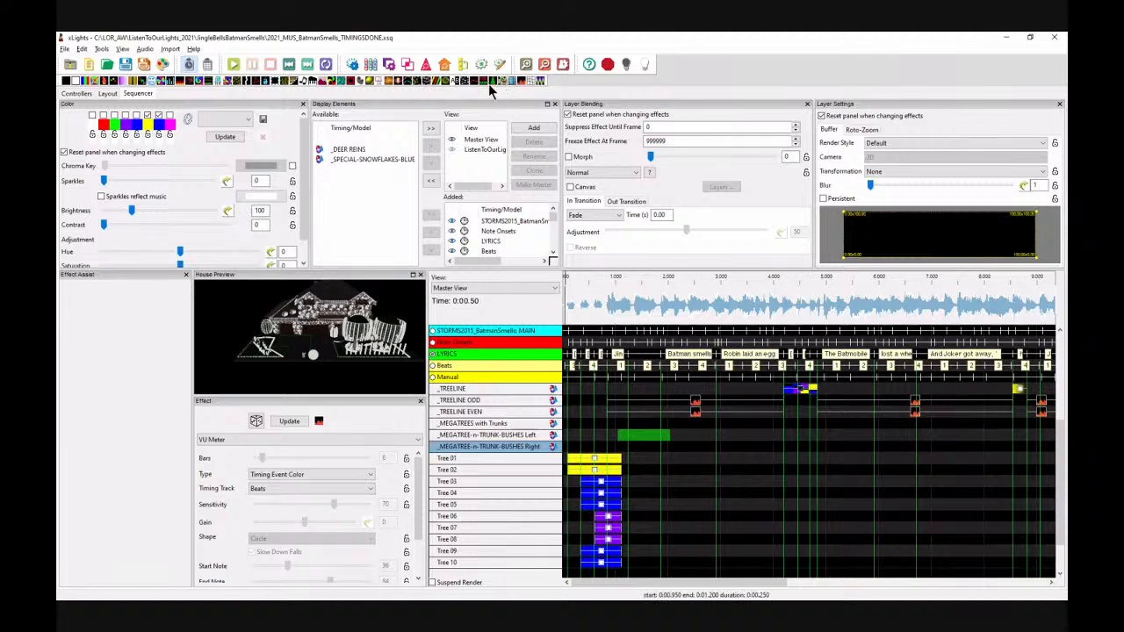
{"action": "left_click_drag", "start_coordinate": [675, 585], "coordinate": [695, 586]}
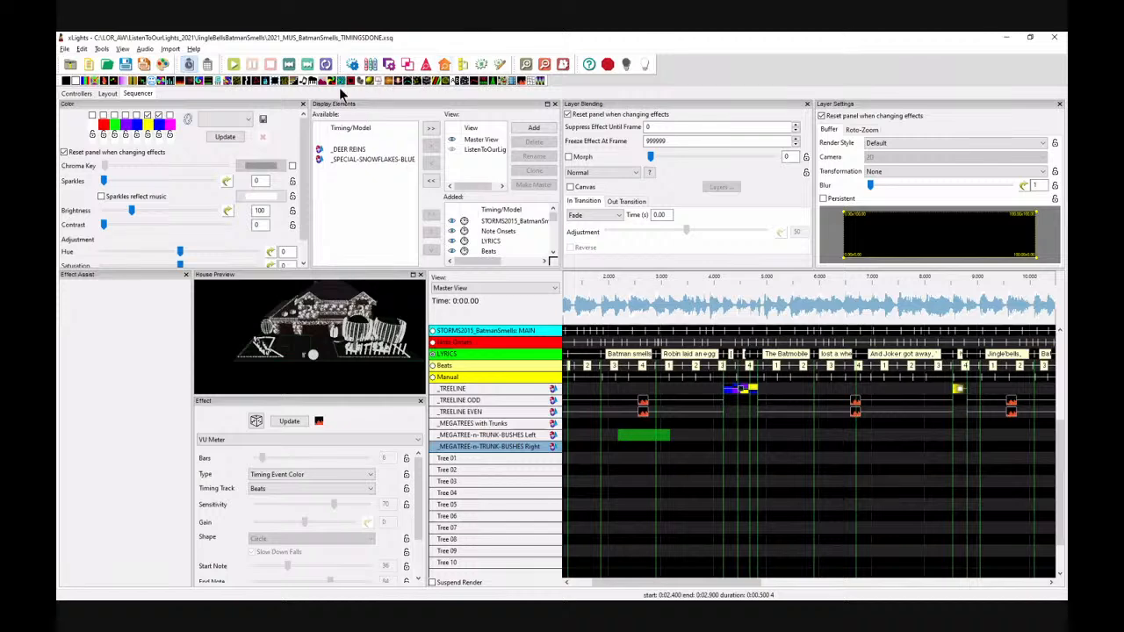
{"action": "left_click_drag", "start_coordinate": [437, 81], "coordinate": [757, 437]}
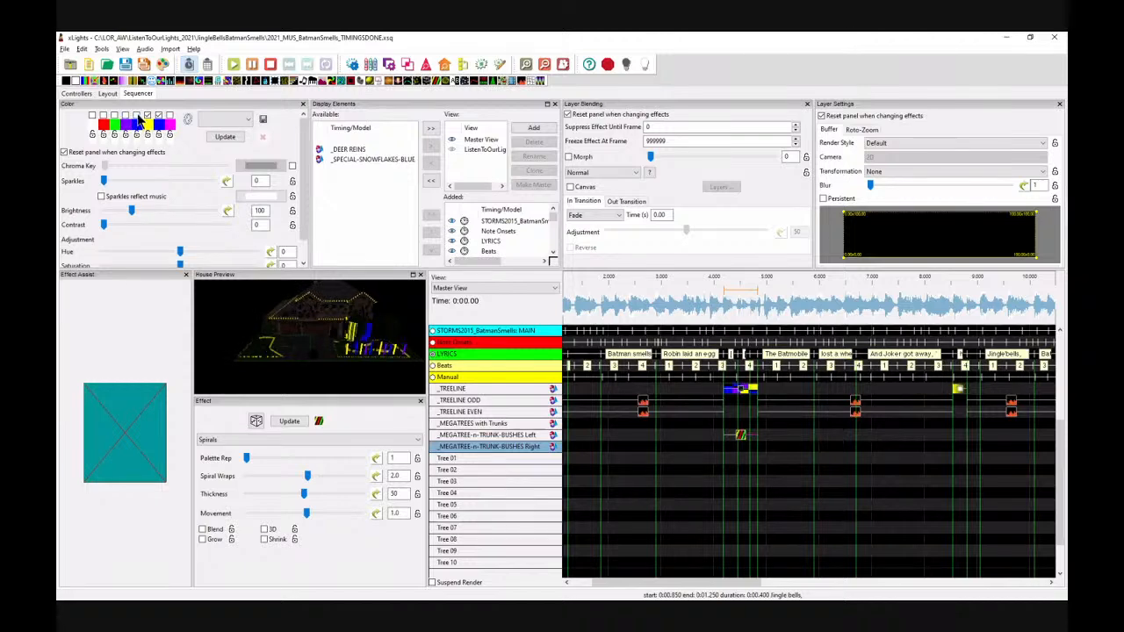
Step: Pick a palette colour for the Spirals effect and move it up onto the _MEGATREES with Trunks model
{"action": "left_click", "coordinate": [159, 130]}
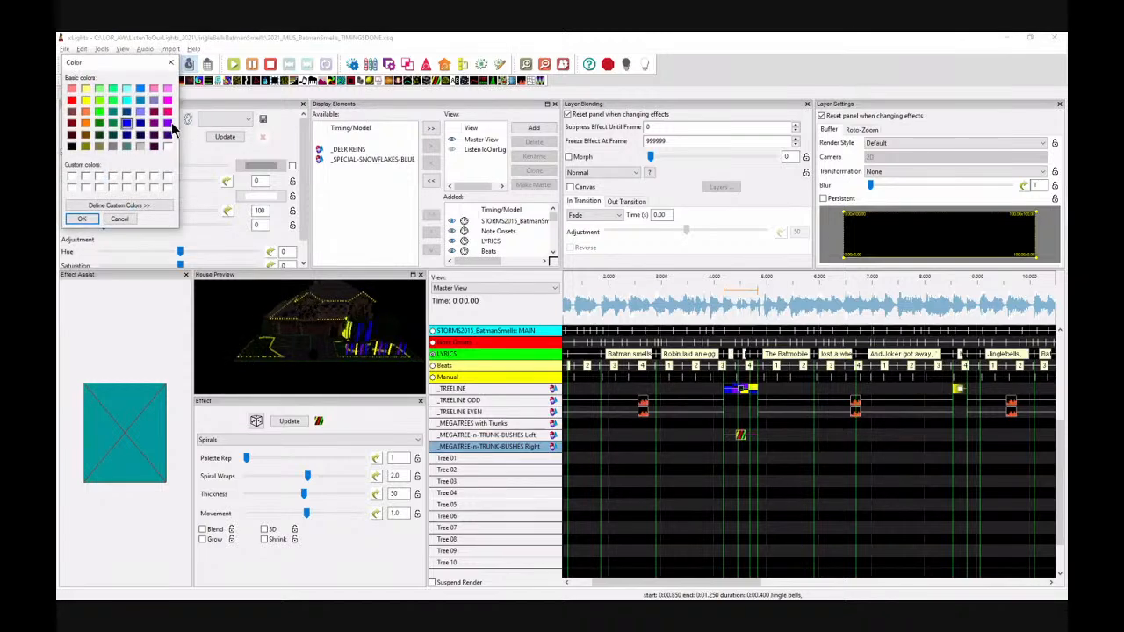
{"action": "left_click", "coordinate": [82, 219]}
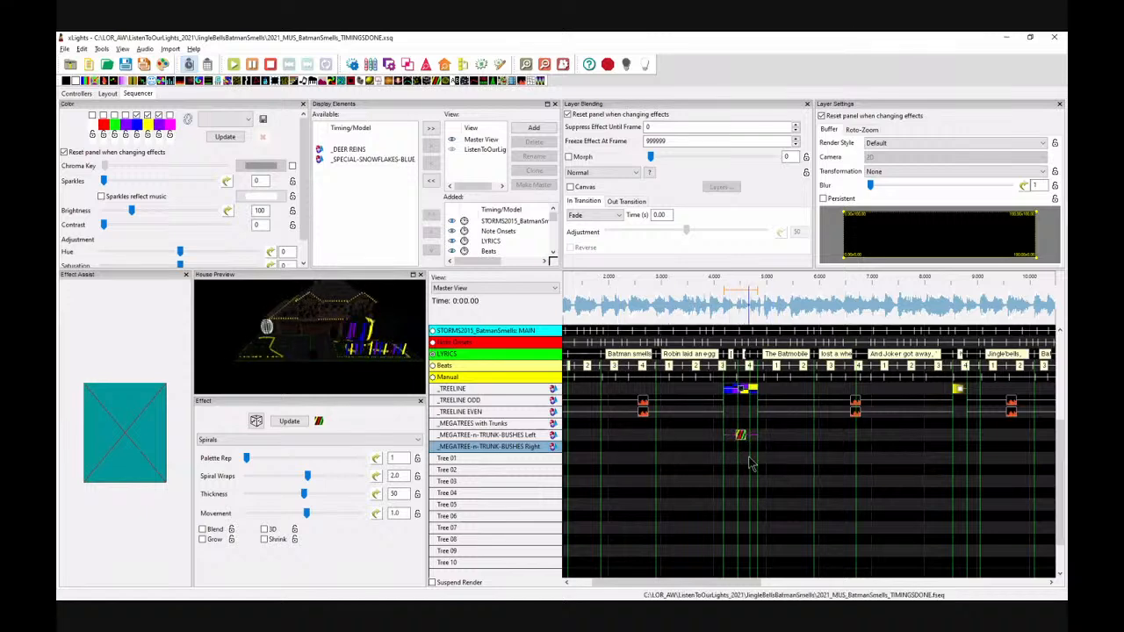
{"action": "left_click_drag", "start_coordinate": [740, 435], "coordinate": [740, 423]}
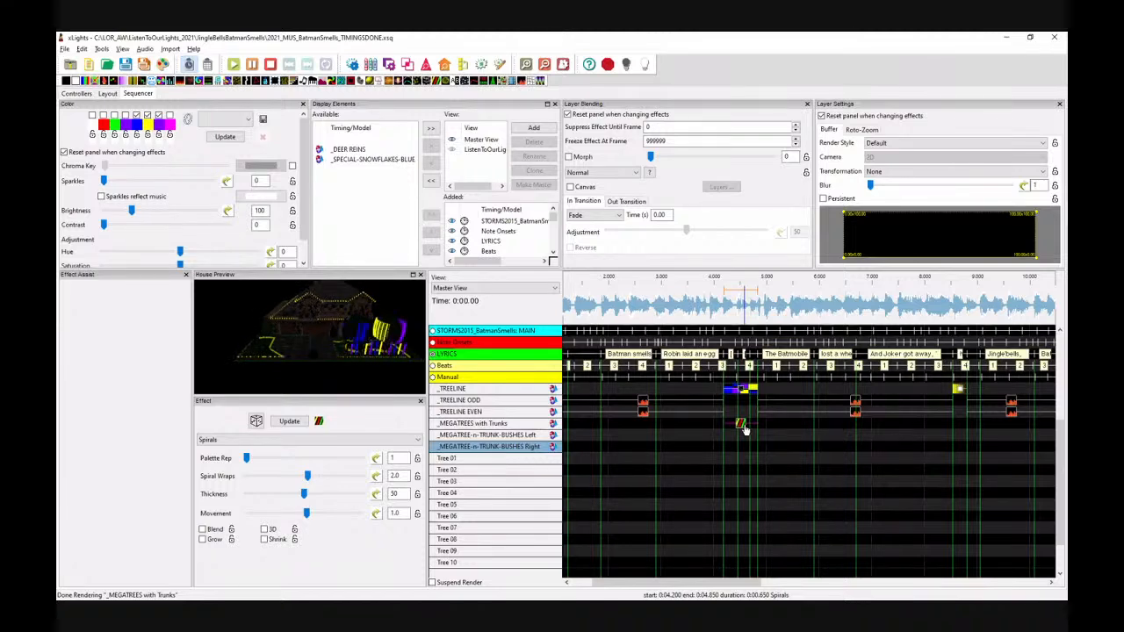
Step: Set the Spirals render style to Per Model Default and play from about 3.8 s to preview it
{"action": "left_click", "coordinate": [885, 144]}
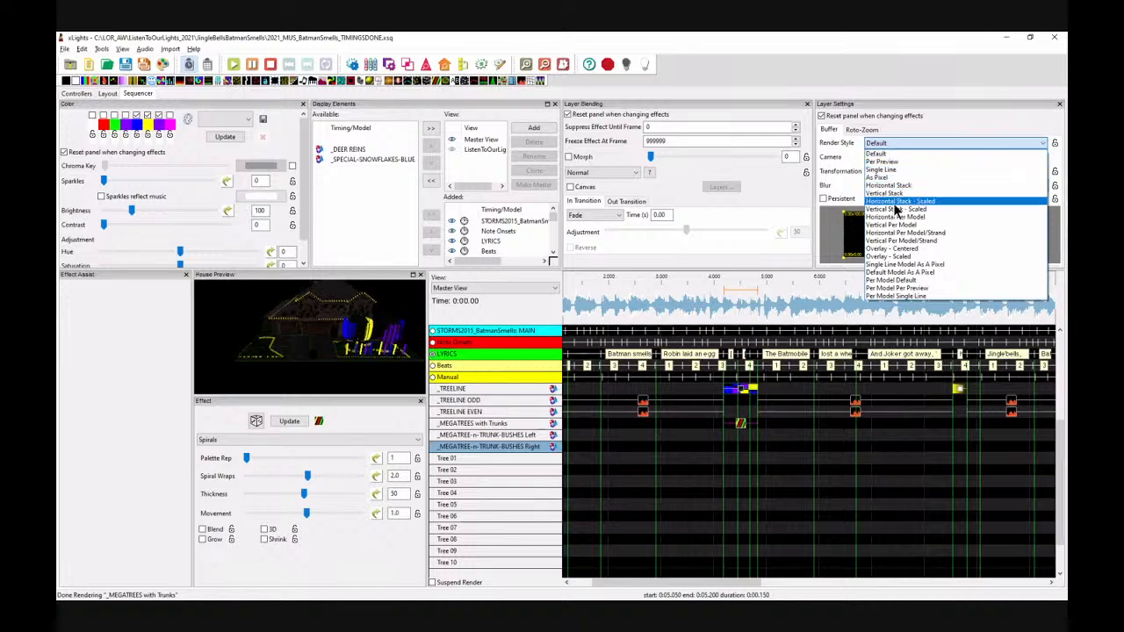
{"action": "left_click", "coordinate": [896, 282]}
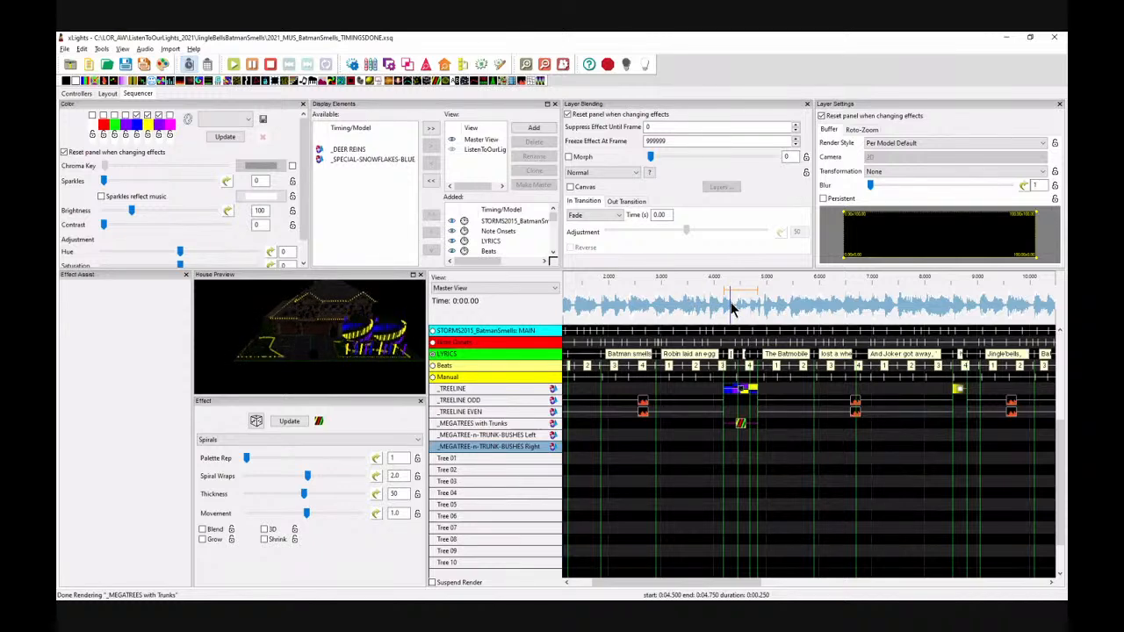
{"action": "left_click", "coordinate": [699, 315]}
{"action": "key", "text": "space"}
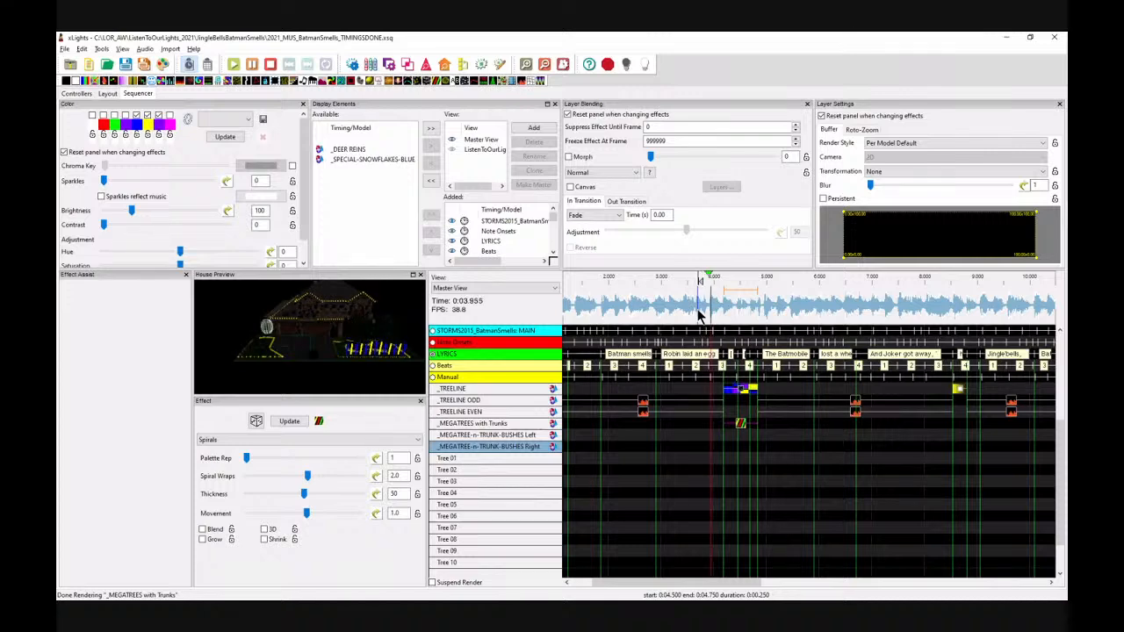
{"action": "key", "text": "space"}
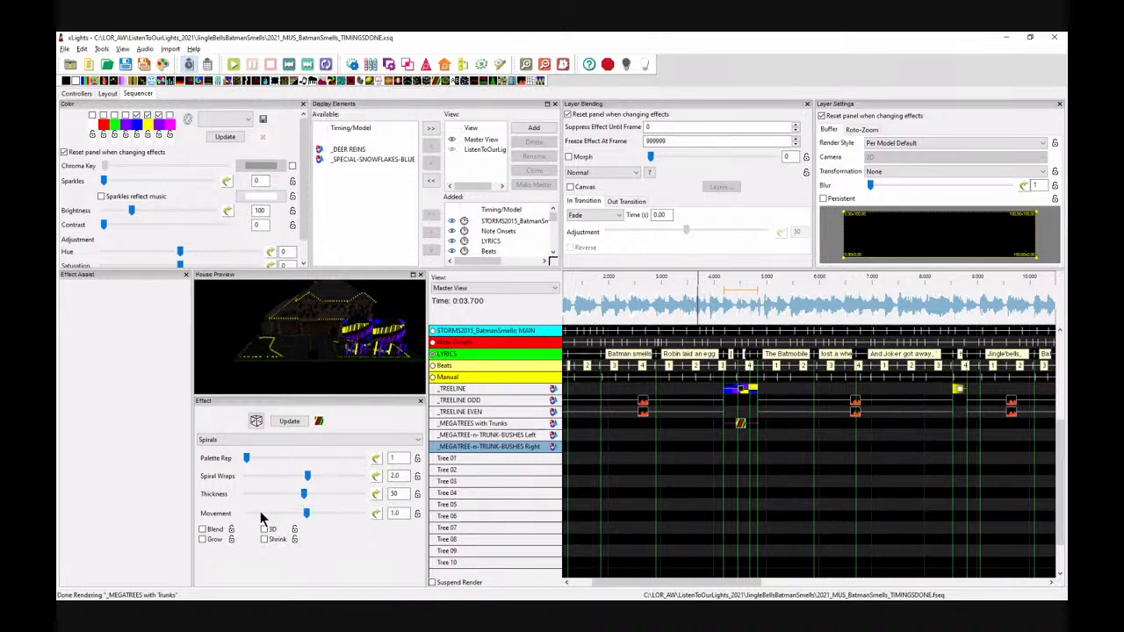
Step: Set the Spirals effect's movement to 0.4
{"action": "left_click", "coordinate": [330, 518]}
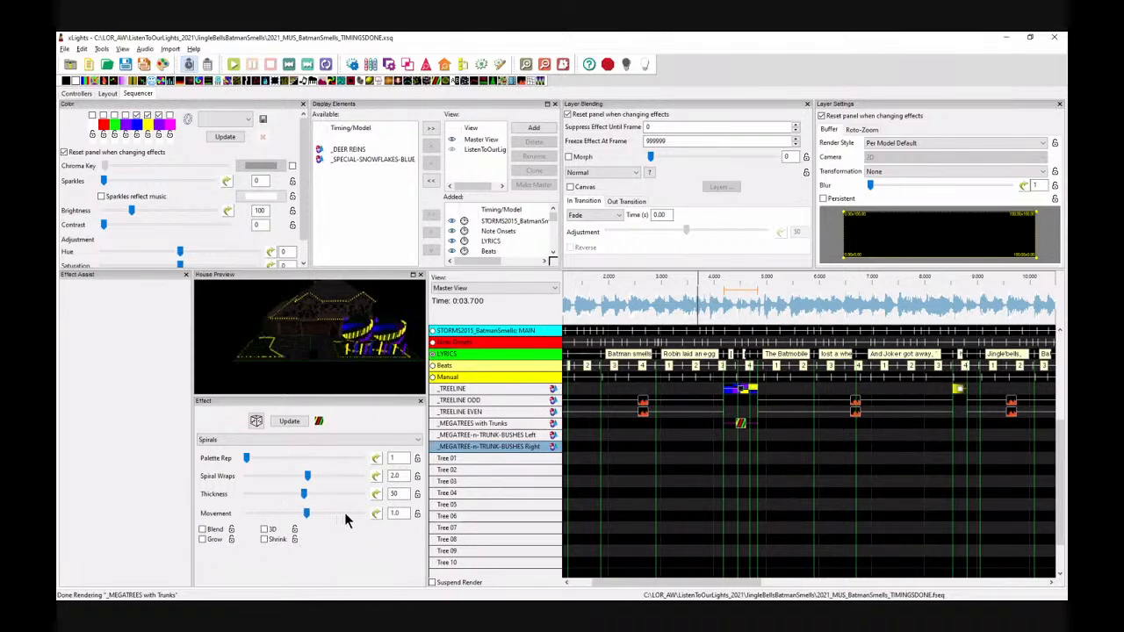
{"action": "left_click_drag", "start_coordinate": [318, 515], "coordinate": [301, 519]}
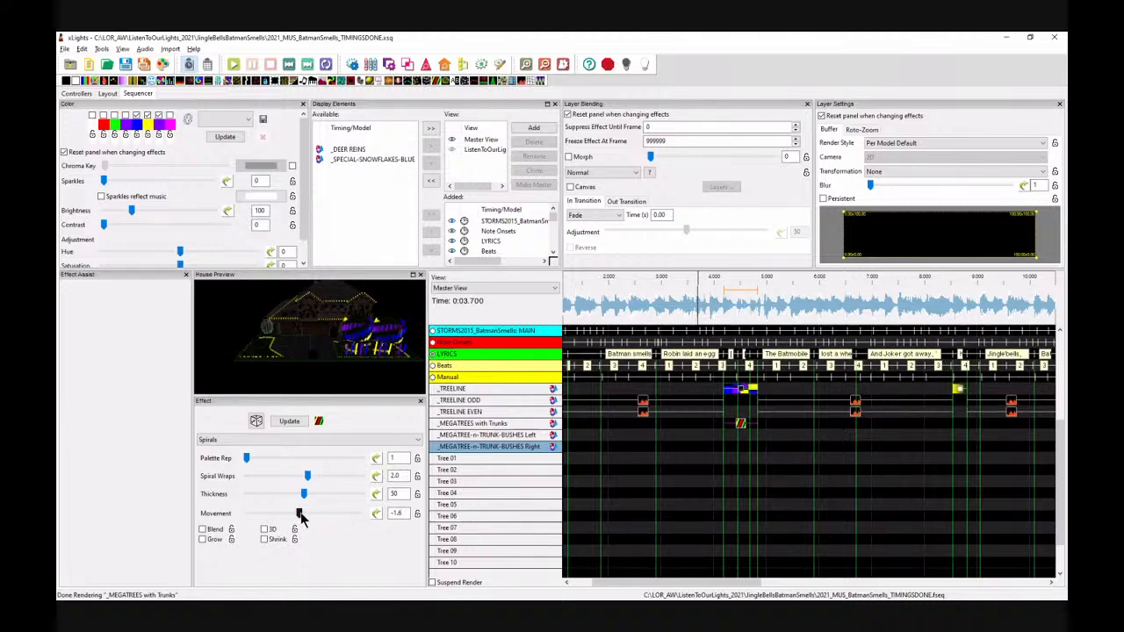
{"action": "left_click", "coordinate": [304, 517]}
{"action": "left_click", "coordinate": [280, 475]}
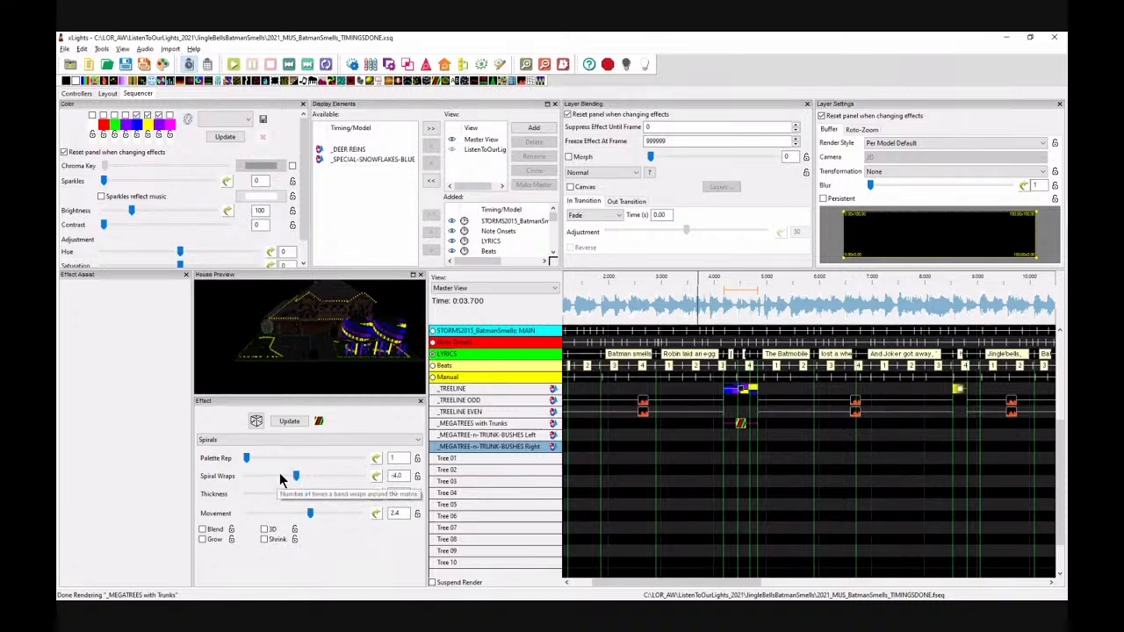
{"action": "left_click", "coordinate": [313, 480]}
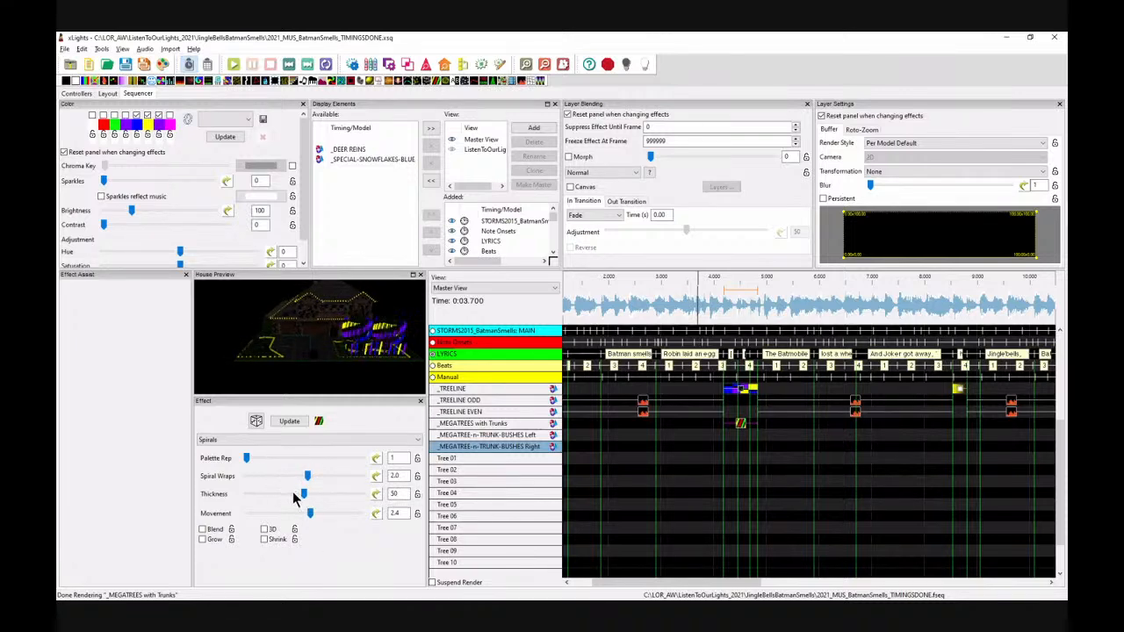
{"action": "left_click_drag", "start_coordinate": [294, 518], "coordinate": [239, 524]}
{"action": "left_click", "coordinate": [262, 516]}
{"action": "left_click_drag", "start_coordinate": [267, 519], "coordinate": [310, 518]}
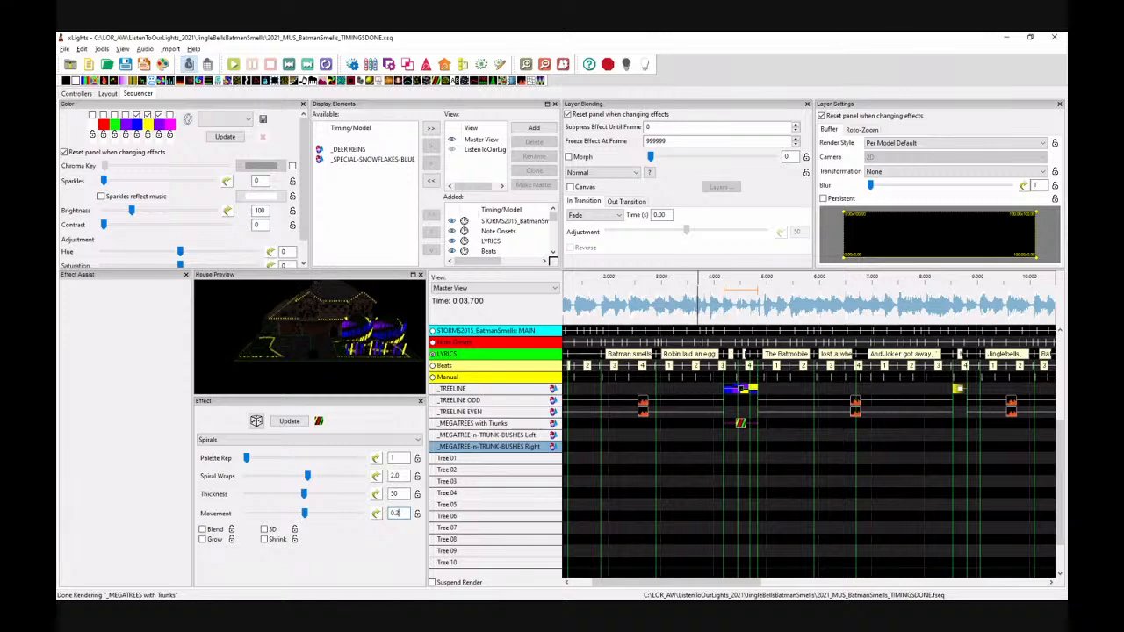
{"action": "type", "text": "2"}
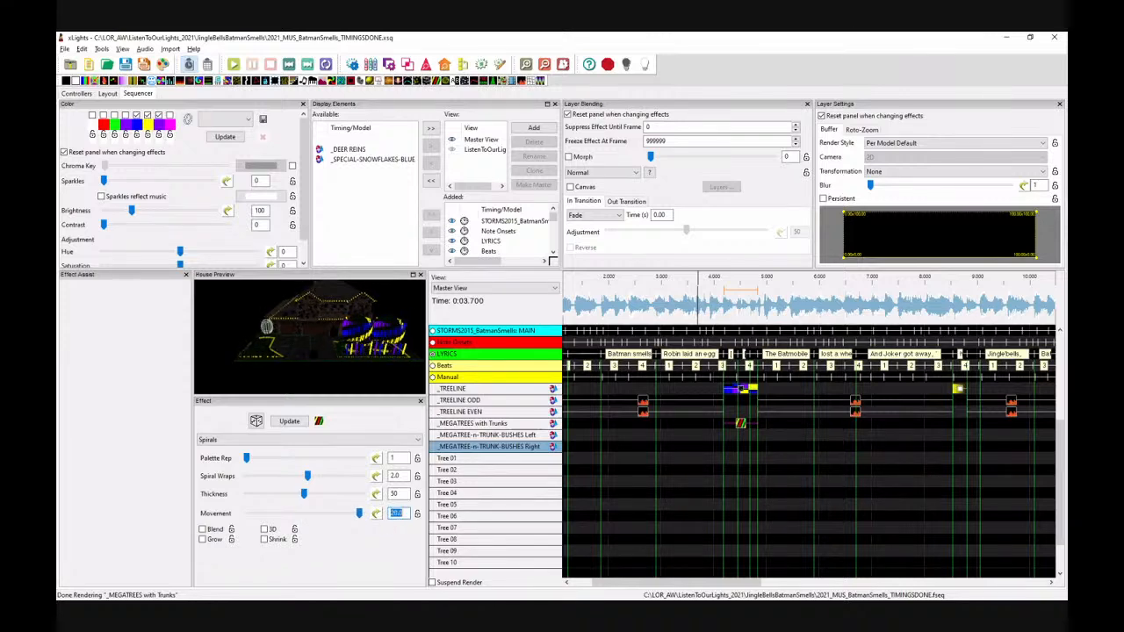
{"action": "type", "text": ".4"}
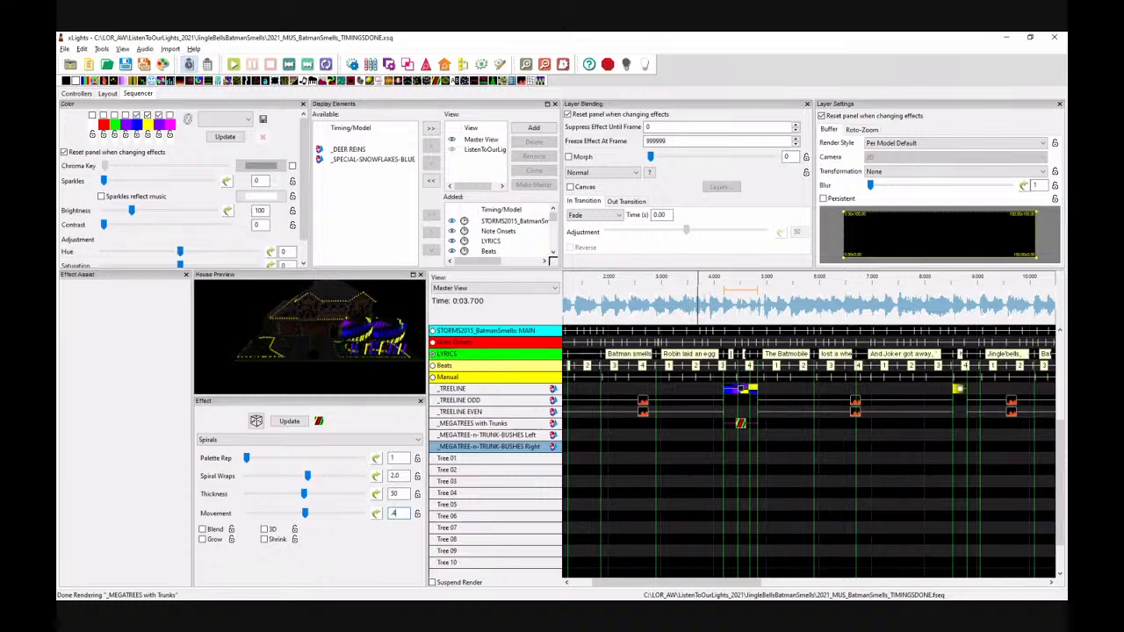
Step: Play the section from about 4.2 s to preview the spiral movement
{"action": "left_click", "coordinate": [708, 309]}
{"action": "key", "text": "space"}
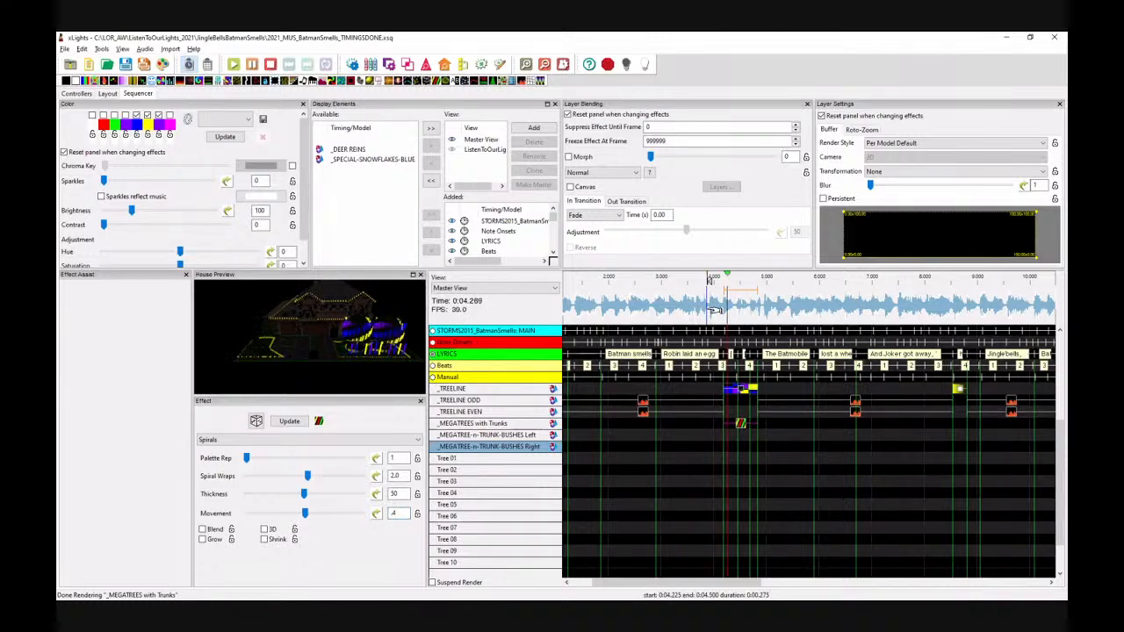
{"action": "key", "text": "space"}
Step: Copy the Spirals effect to _MEGATREES with Trunks at about 12.9 s and set its movement to -0.4
{"action": "left_click", "coordinate": [741, 425]}
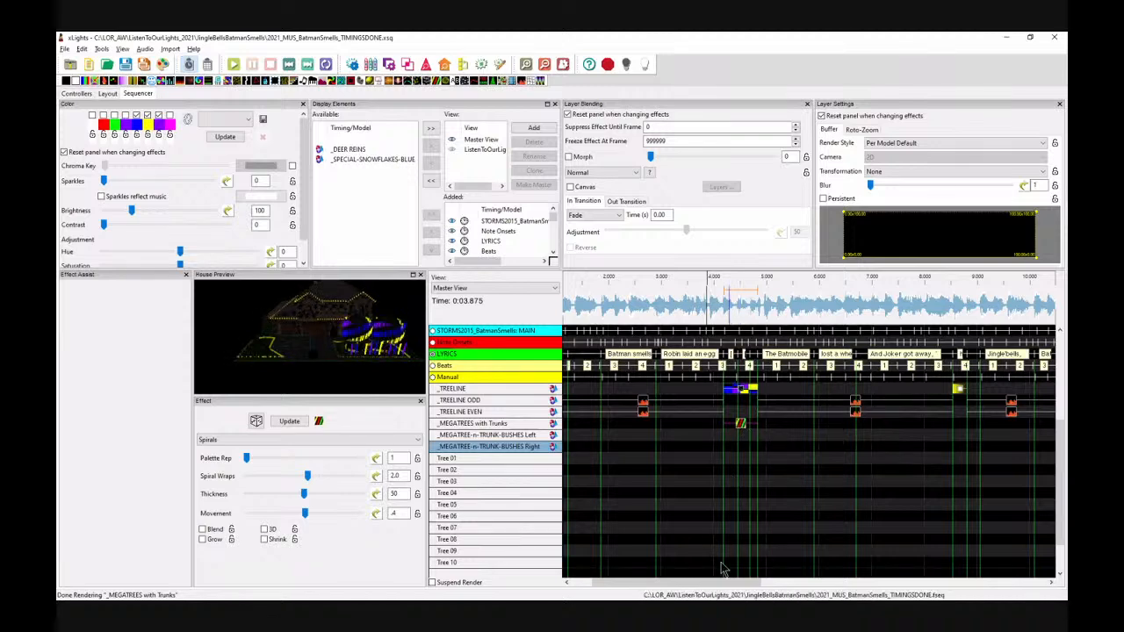
{"action": "left_click_drag", "start_coordinate": [716, 582], "coordinate": [787, 583]}
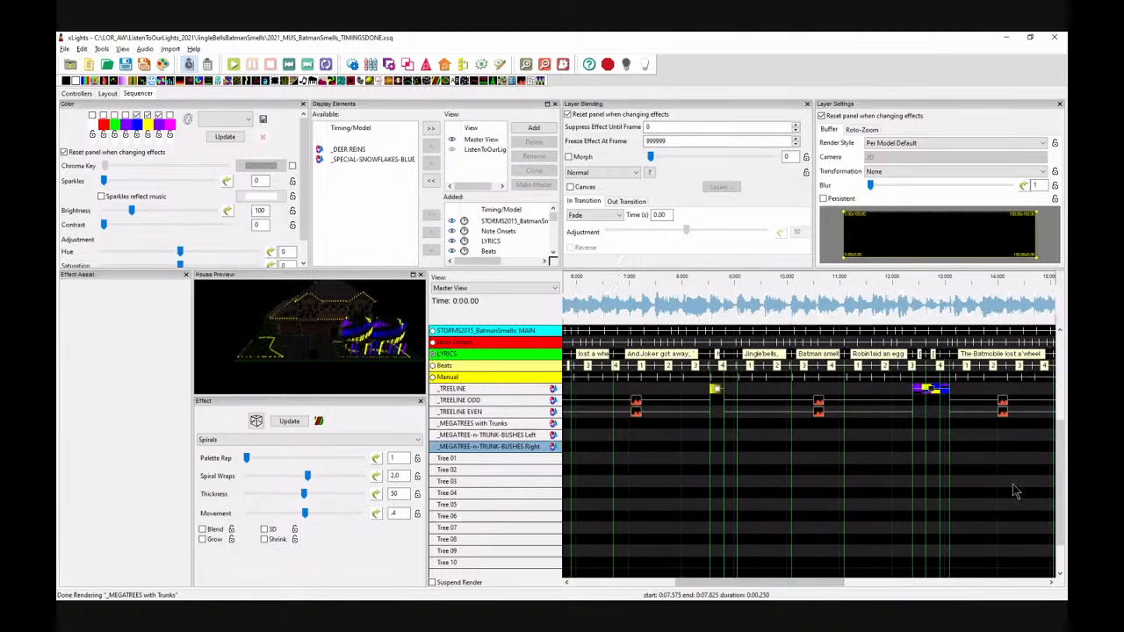
{"action": "left_click", "coordinate": [920, 427]}
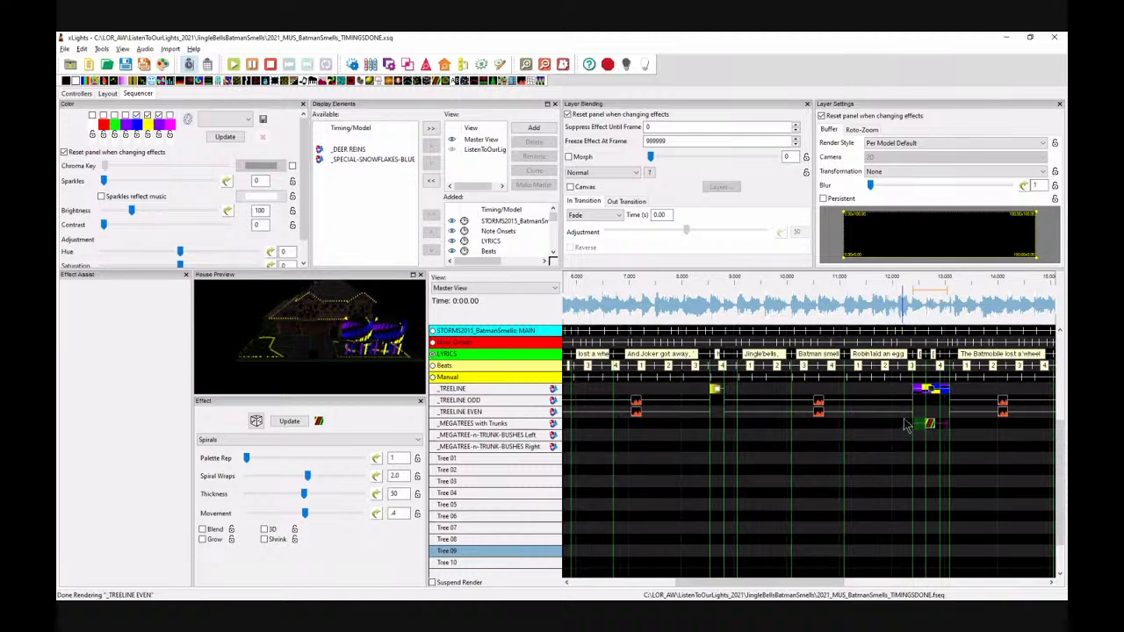
{"action": "left_click", "coordinate": [949, 426]}
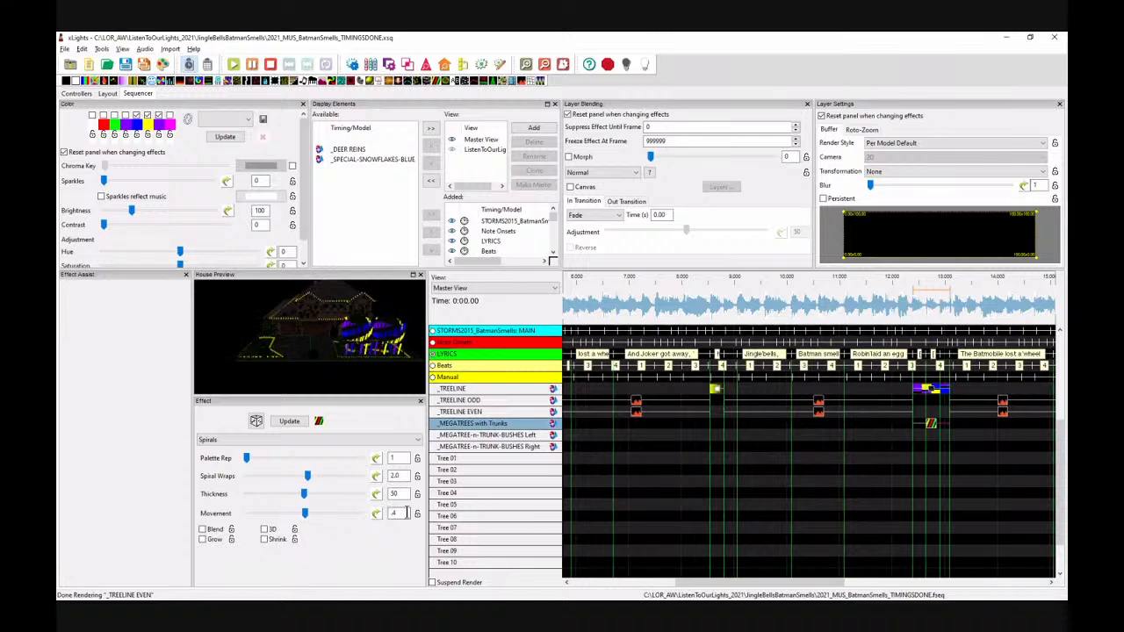
{"action": "type", "text": "-"}
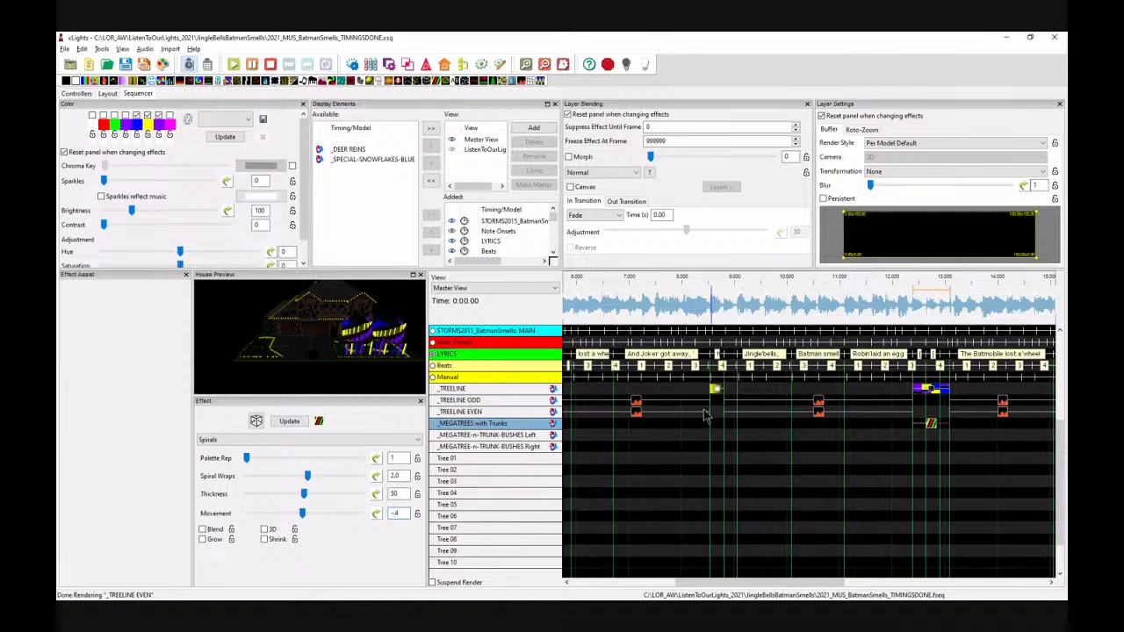
{"action": "left_click", "coordinate": [712, 389]}
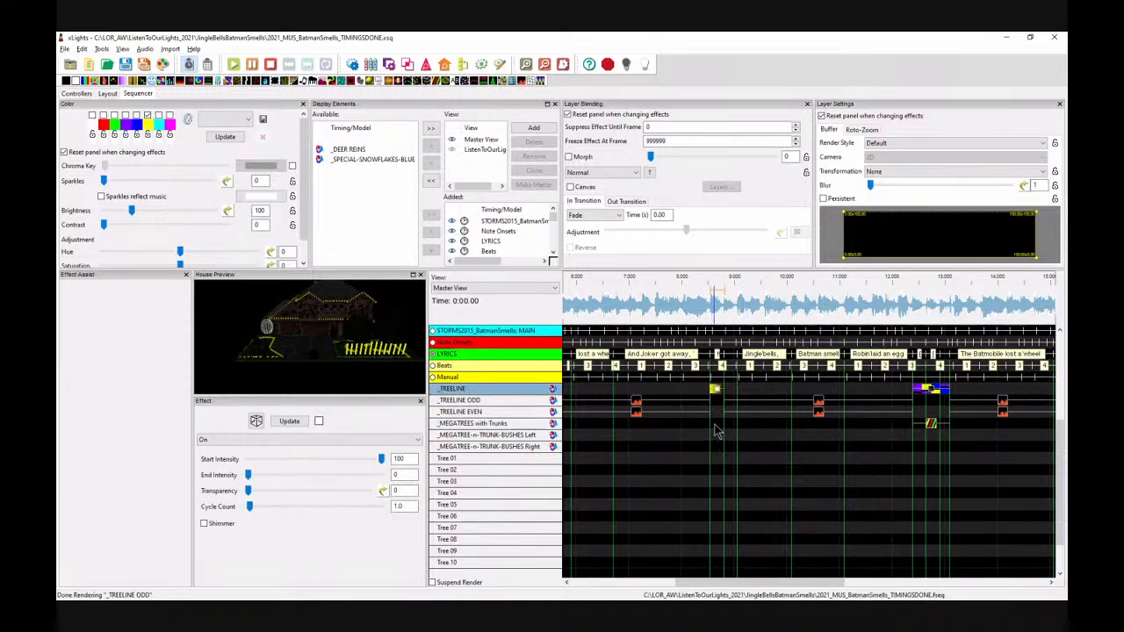
Step: Add a VU Meter effect to _MEGATREE-n-TRUNK-BUSHES Left spanning about 0.35 s to 4.2 s
{"action": "left_click", "coordinate": [704, 550]}
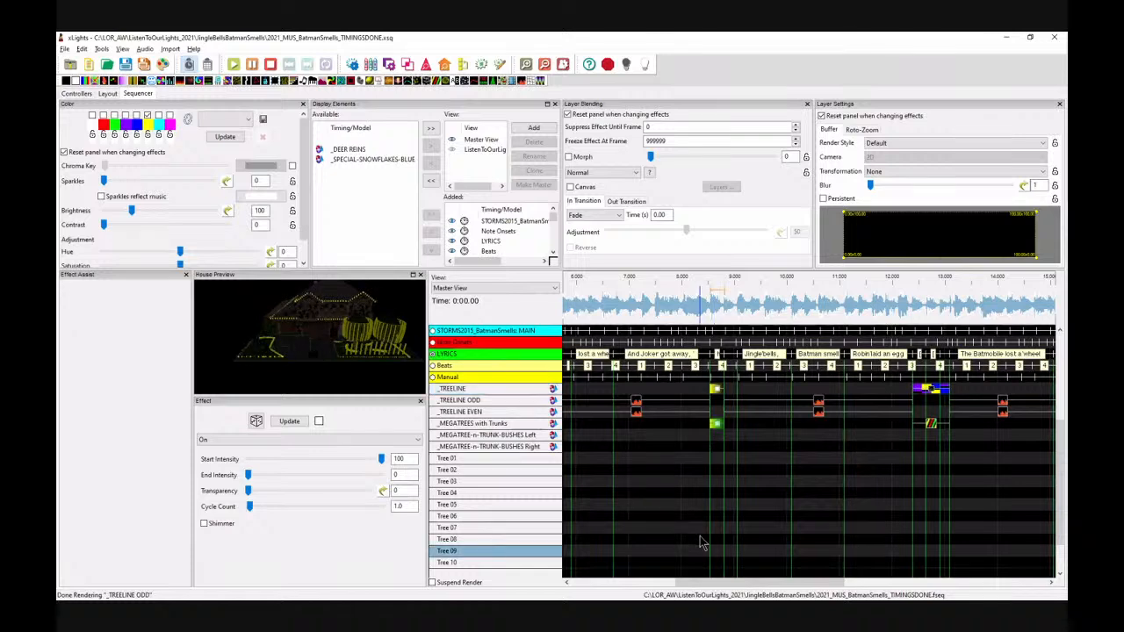
{"action": "left_click_drag", "start_coordinate": [767, 584], "coordinate": [683, 584]}
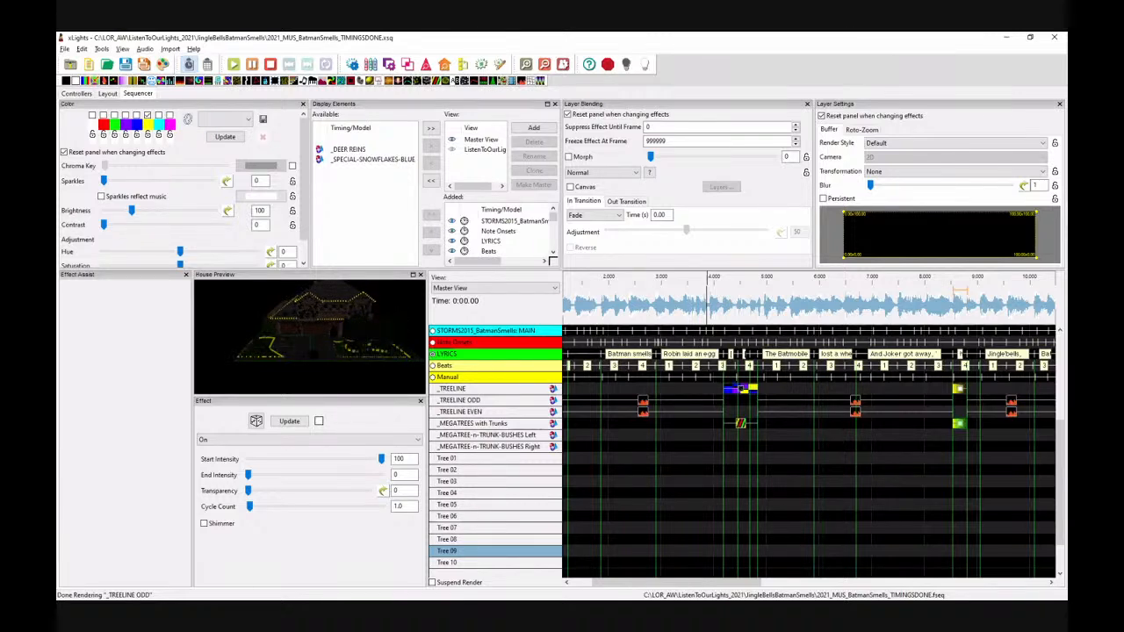
{"action": "left_click", "coordinate": [675, 437]}
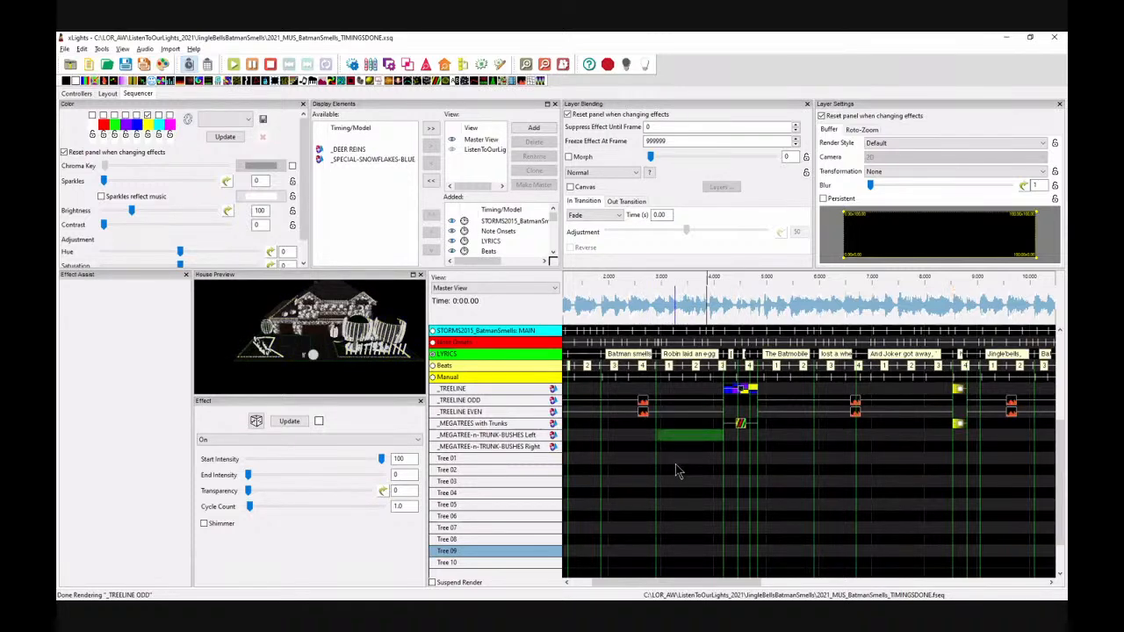
{"action": "left_click", "coordinate": [530, 434]}
{"action": "left_click", "coordinate": [532, 447]}
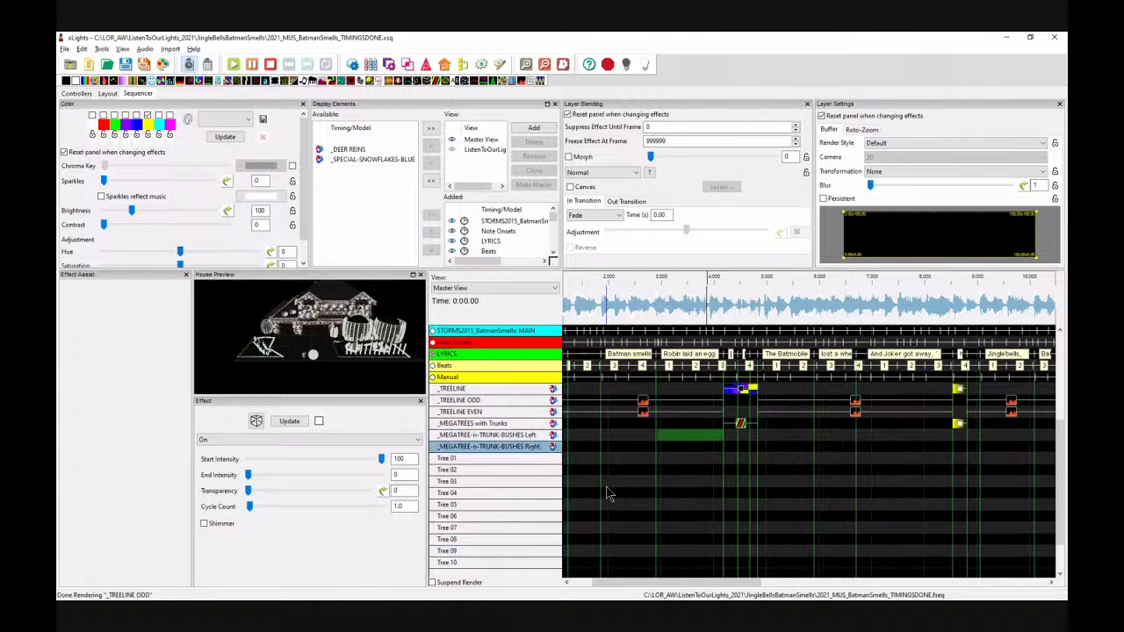
{"action": "left_click", "coordinate": [480, 438]}
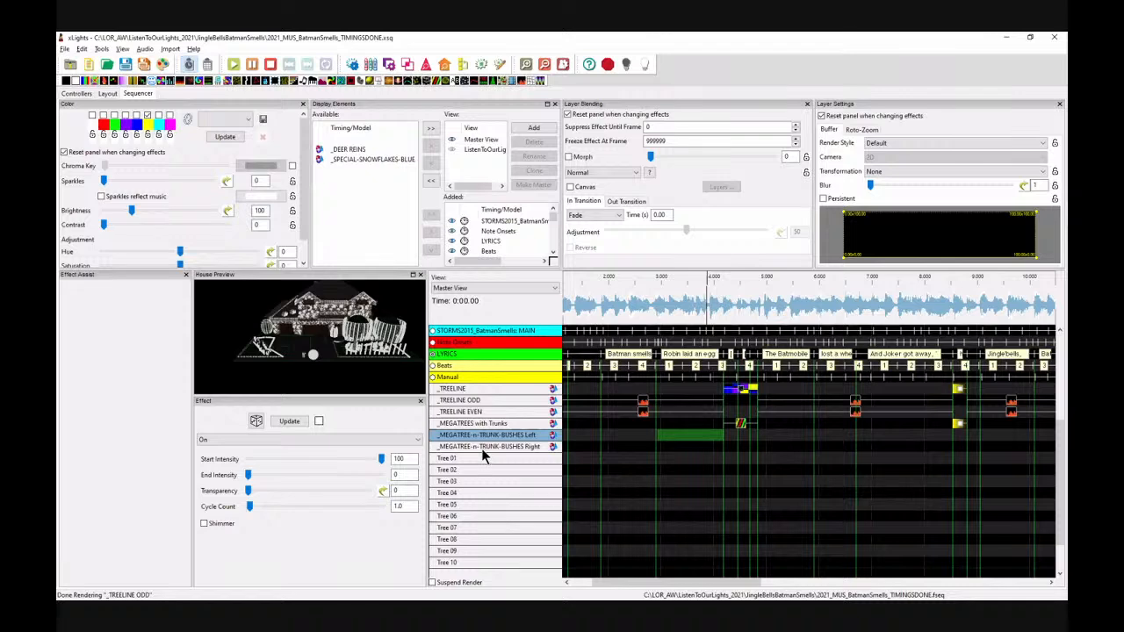
{"action": "left_click", "coordinate": [587, 584]}
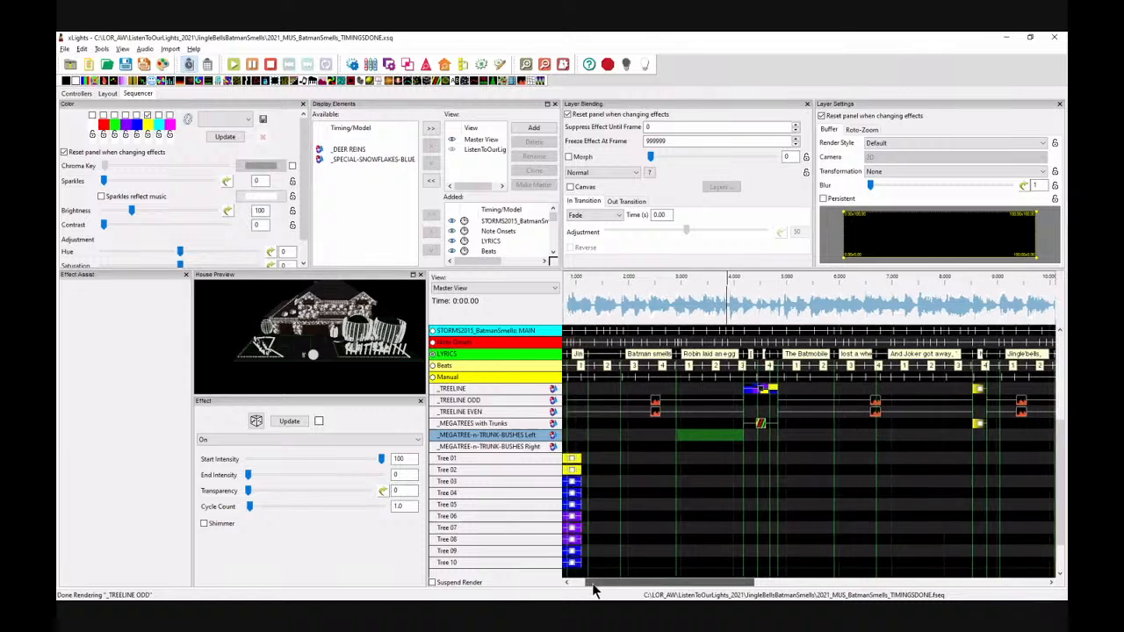
{"action": "left_click_drag", "start_coordinate": [587, 584], "coordinate": [582, 584]}
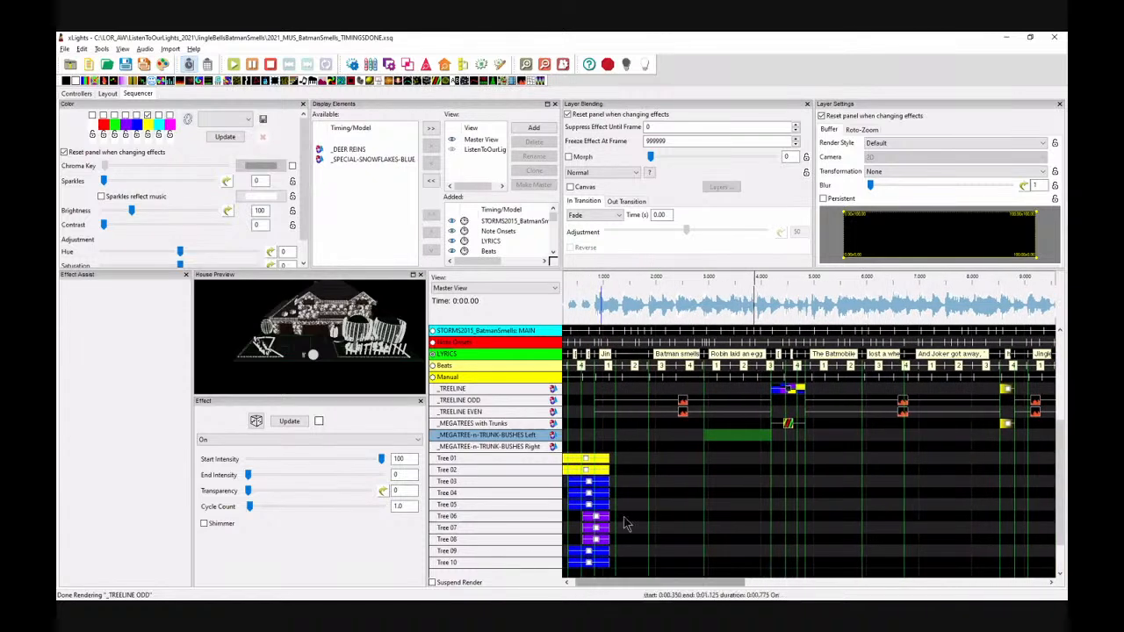
{"action": "left_click_drag", "start_coordinate": [520, 81], "coordinate": [771, 437]}
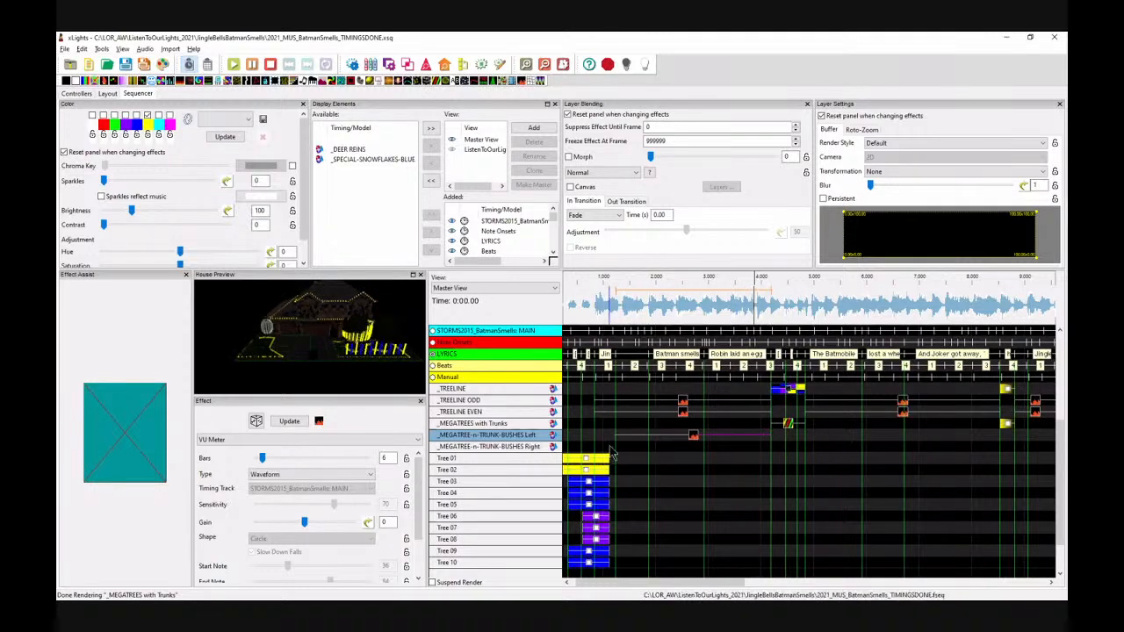
{"action": "left_click_drag", "start_coordinate": [617, 435], "coordinate": [594, 435]}
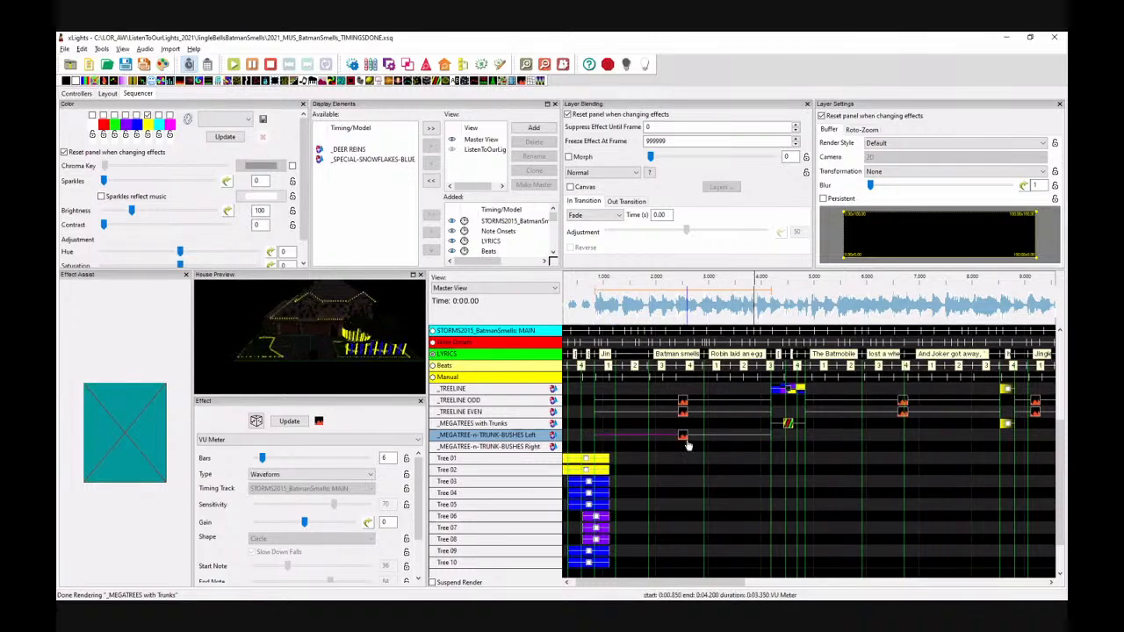
Step: Open a colour in the effect's palette and confirm the colour picker
{"action": "left_click", "coordinate": [620, 349]}
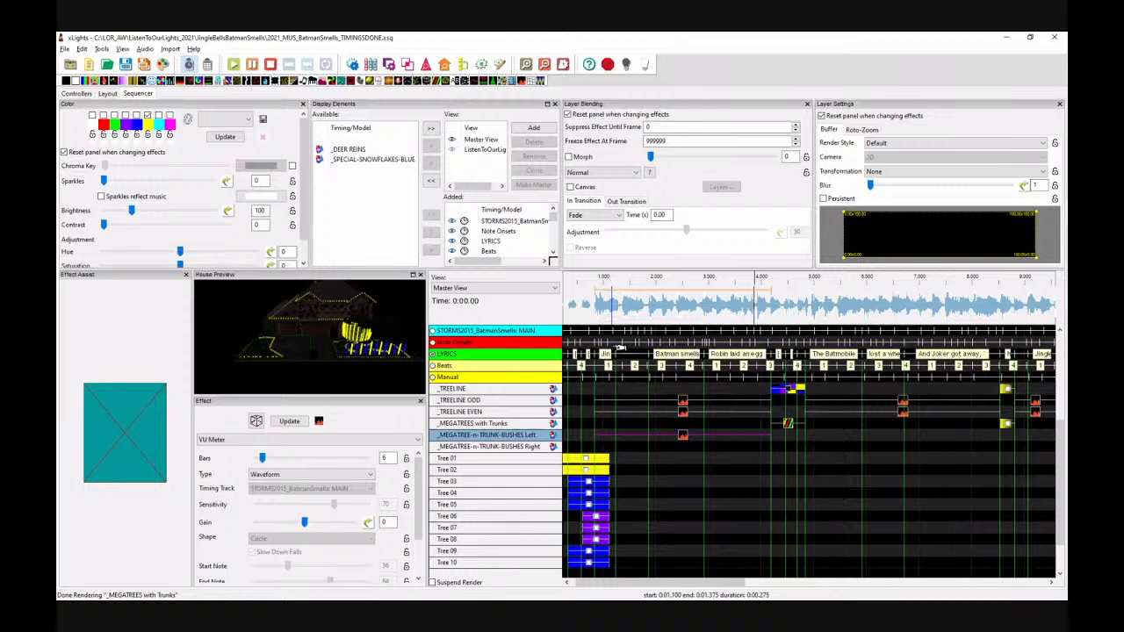
{"action": "left_click", "coordinate": [573, 349]}
{"action": "left_click", "coordinate": [164, 128]}
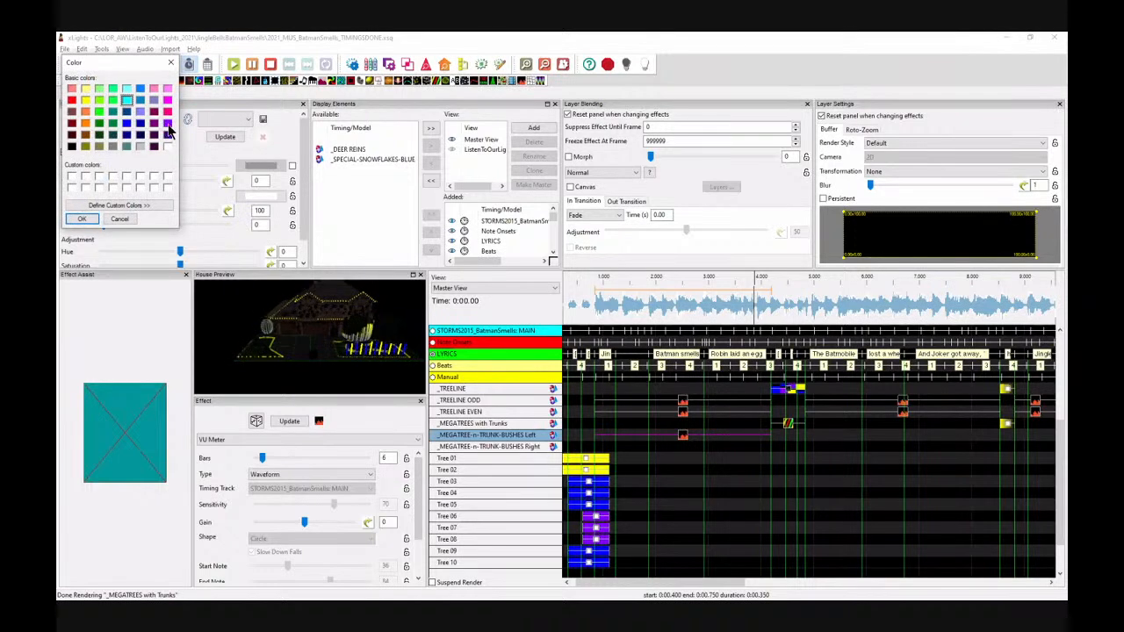
{"action": "left_click", "coordinate": [77, 219]}
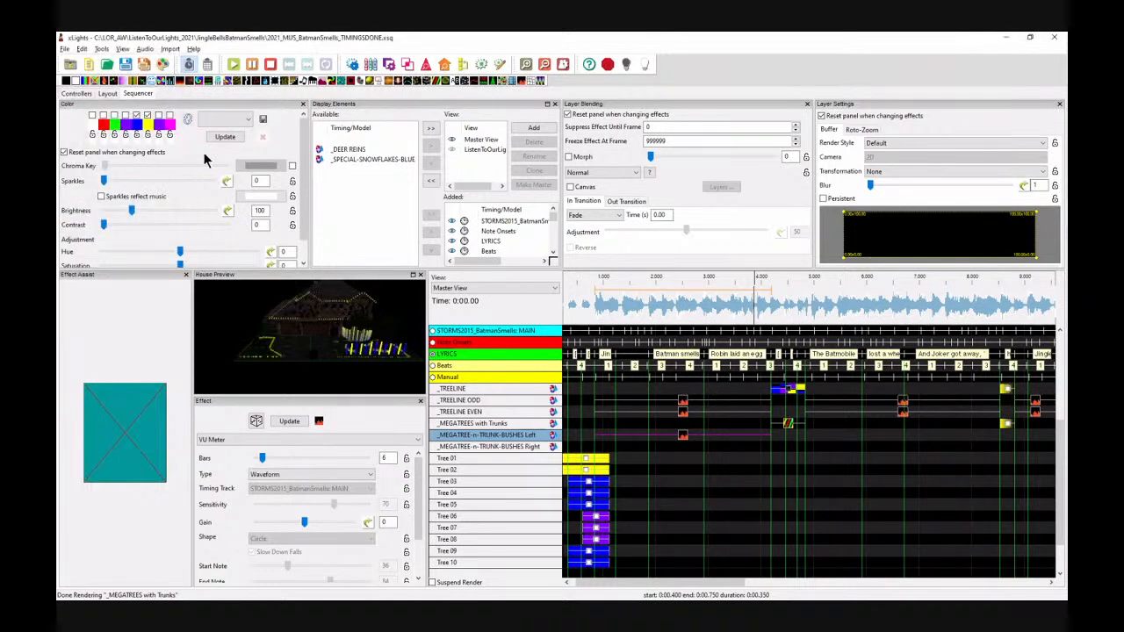
Step: Set the VU Meter type to Timing Event Color and its timing track to Beats
{"action": "left_click", "coordinate": [683, 437]}
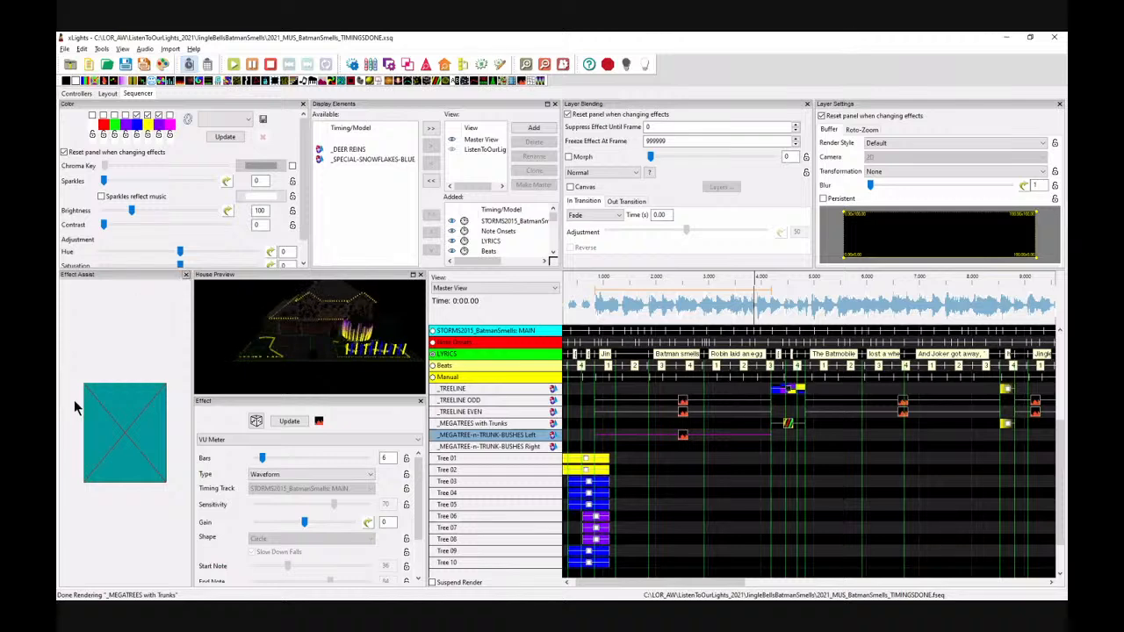
{"action": "left_click", "coordinate": [186, 275]}
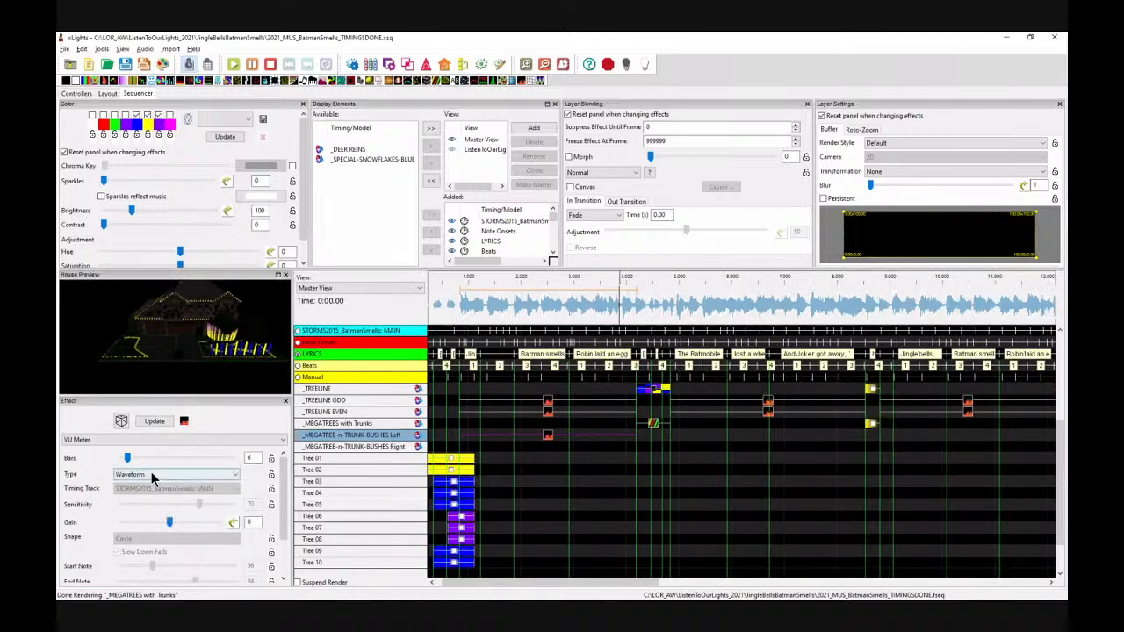
{"action": "left_click", "coordinate": [151, 474]}
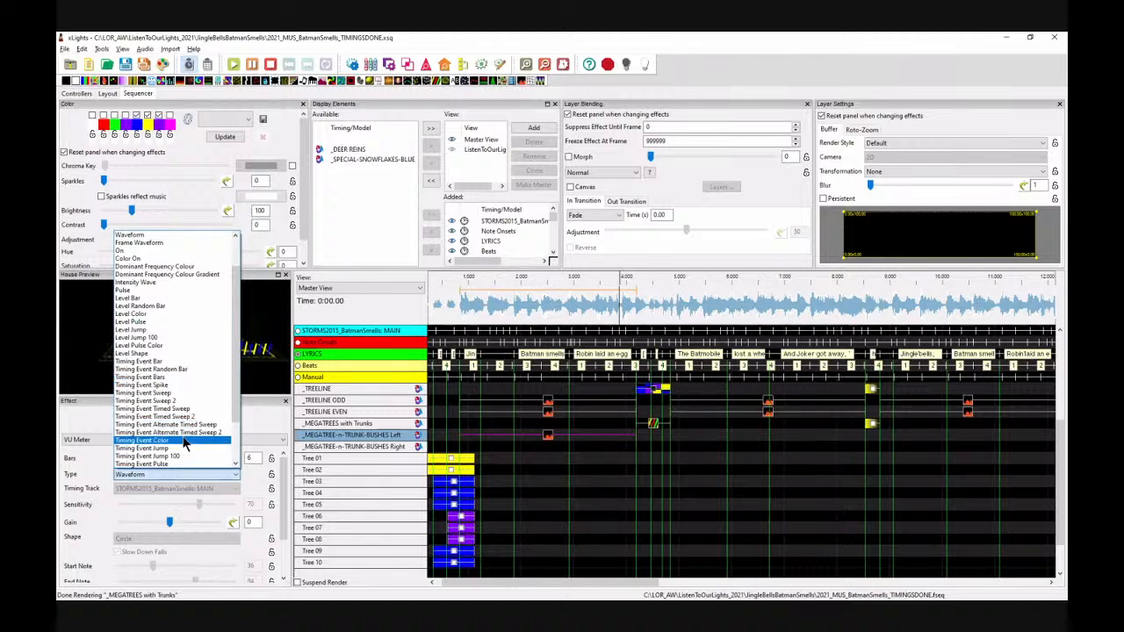
{"action": "left_click", "coordinate": [179, 441]}
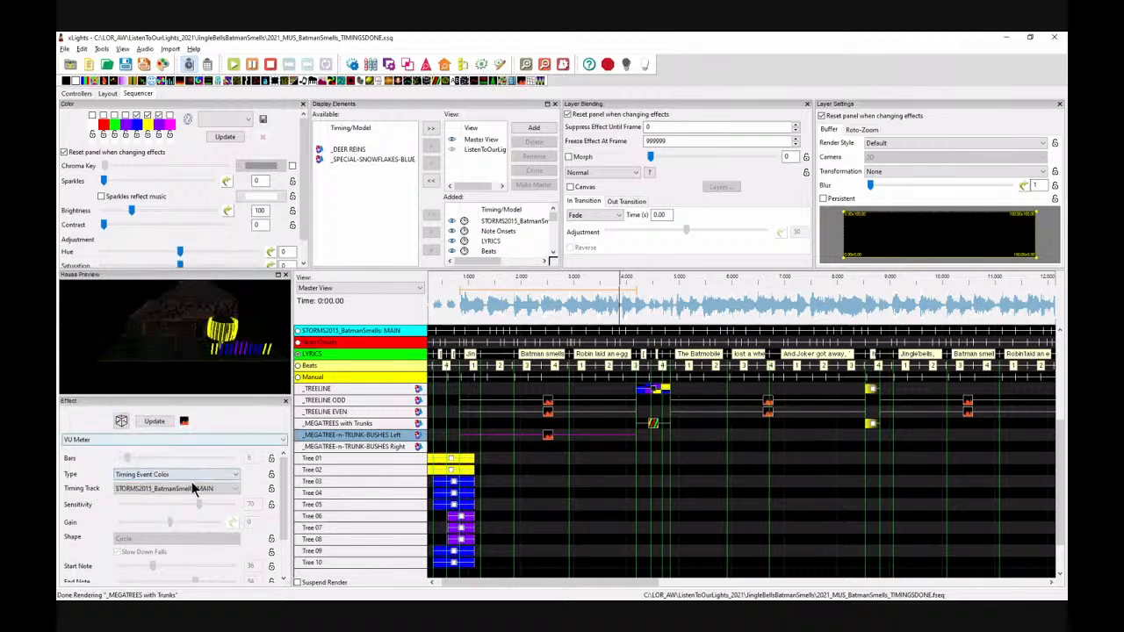
{"action": "left_click", "coordinate": [176, 489]}
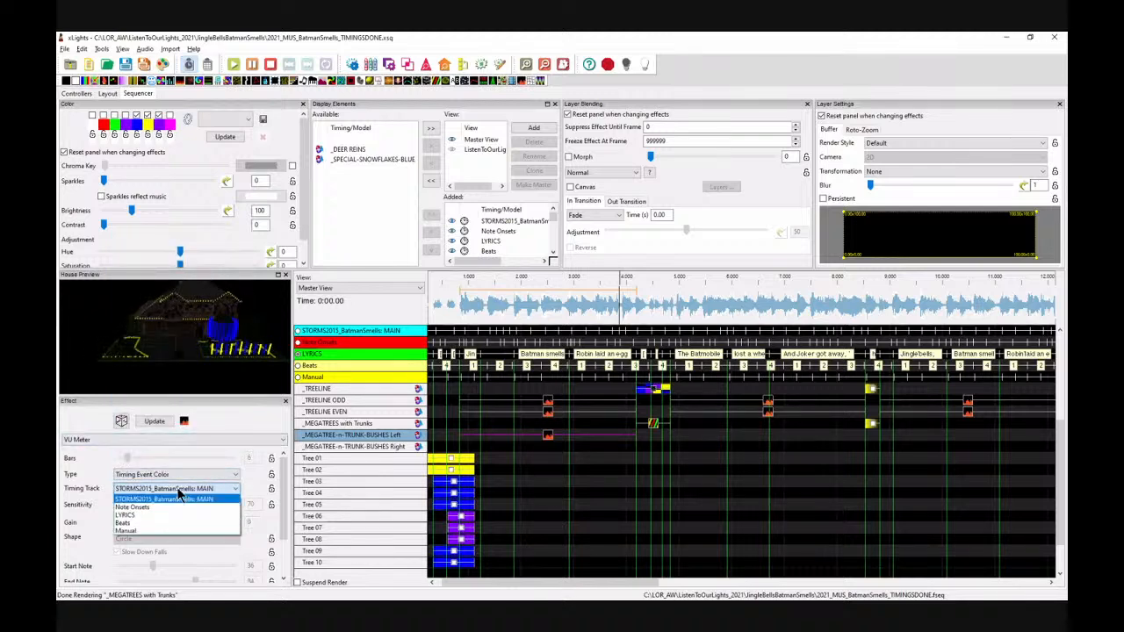
{"action": "left_click", "coordinate": [133, 525]}
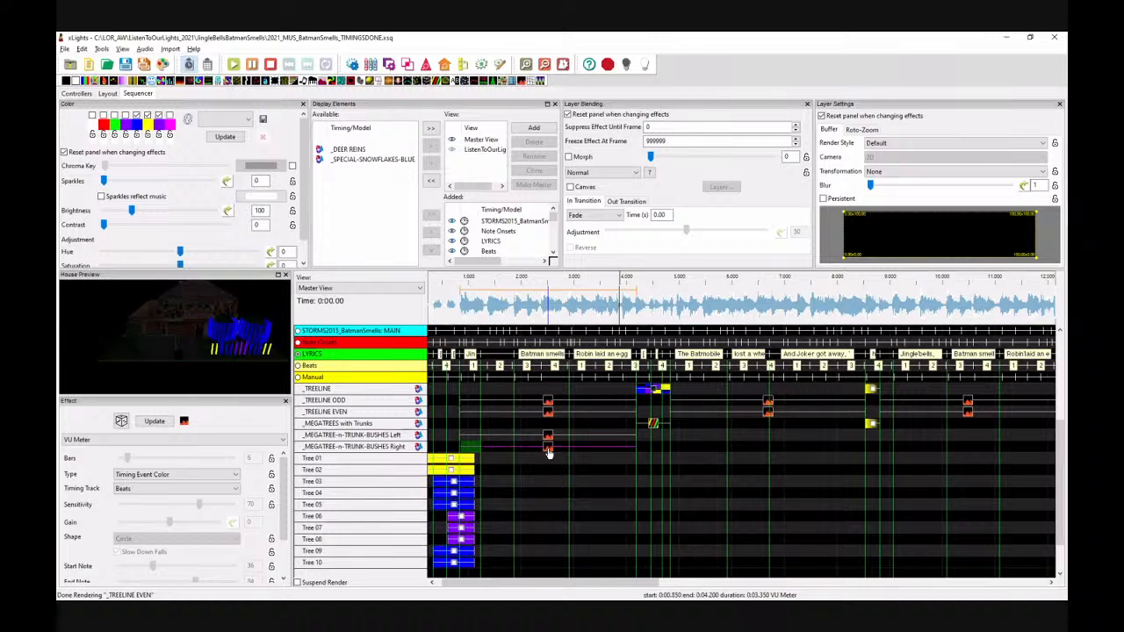
Step: Select the _MEGATREE-n-TRUNK-BUSHES Right VU Meter and play the sequence start to preview the beat-timed effects
{"action": "left_click", "coordinate": [548, 450]}
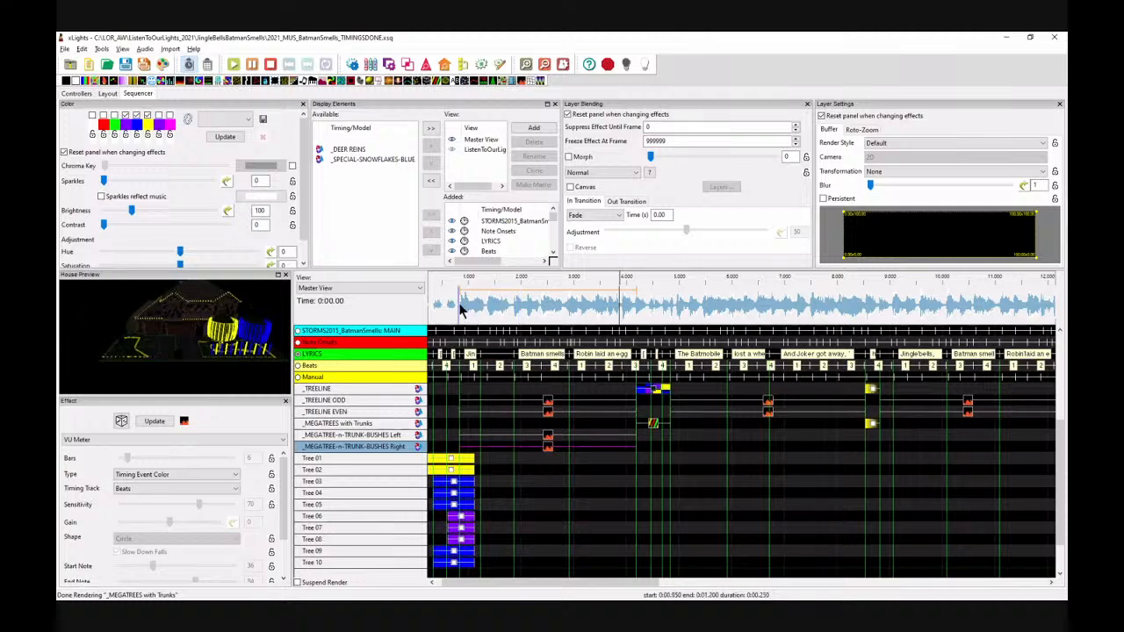
{"action": "key", "text": "space"}
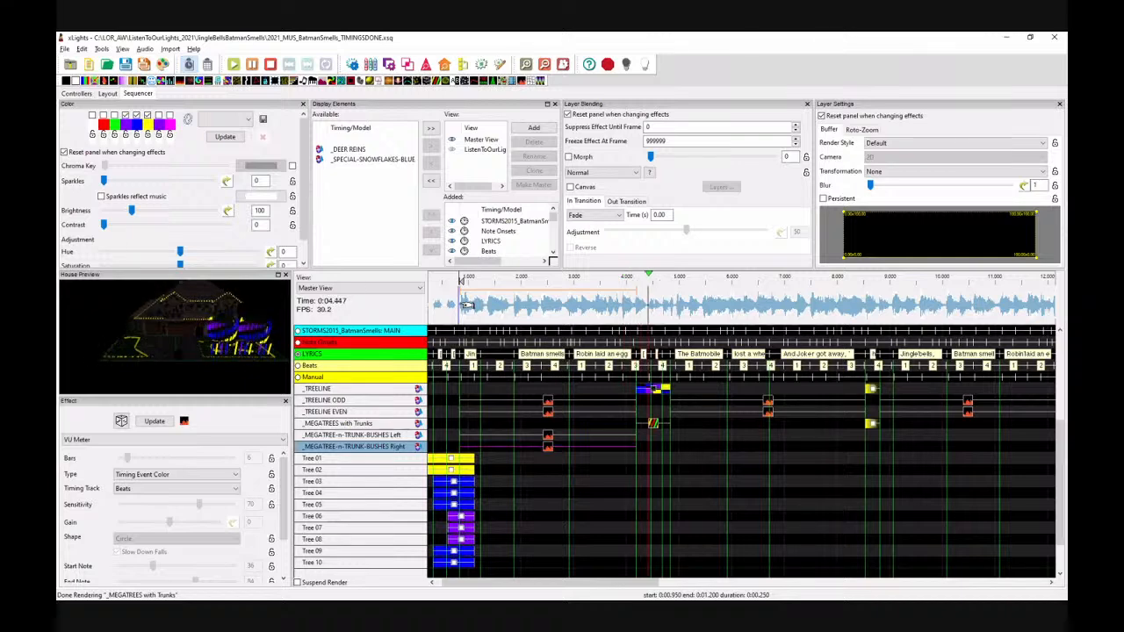
{"action": "left_click", "coordinate": [462, 305]}
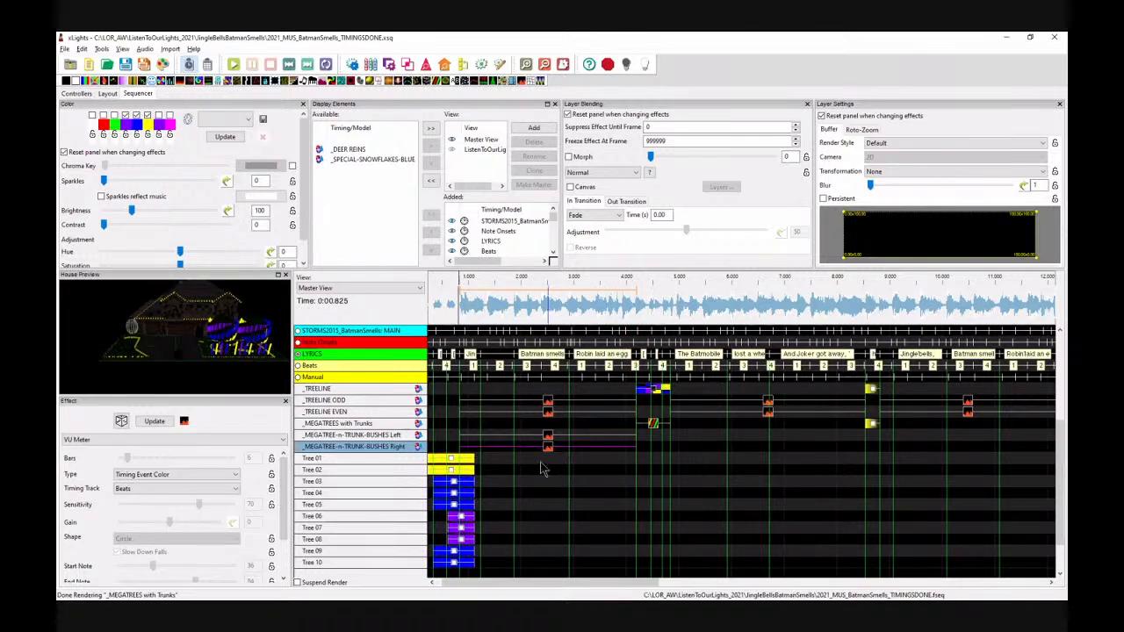
Step: Paste both bush VU Meter effects at about 4.3 s and align their starts and ends to the beat lines
{"action": "left_click_drag", "start_coordinate": [644, 445], "coordinate": [488, 446]}
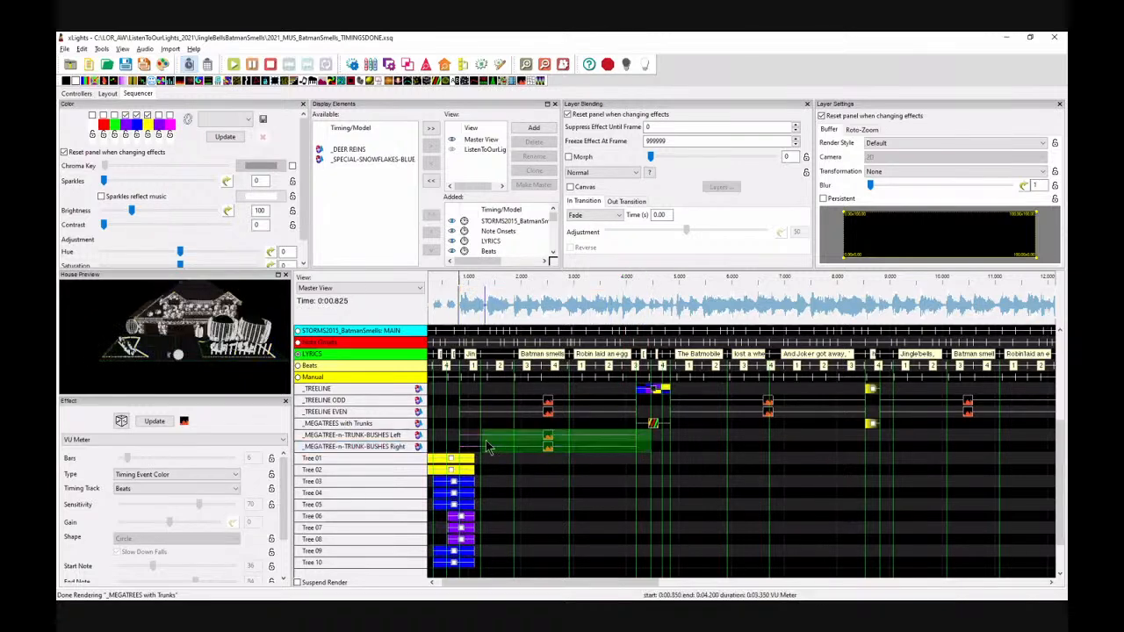
{"action": "left_click", "coordinate": [692, 437]}
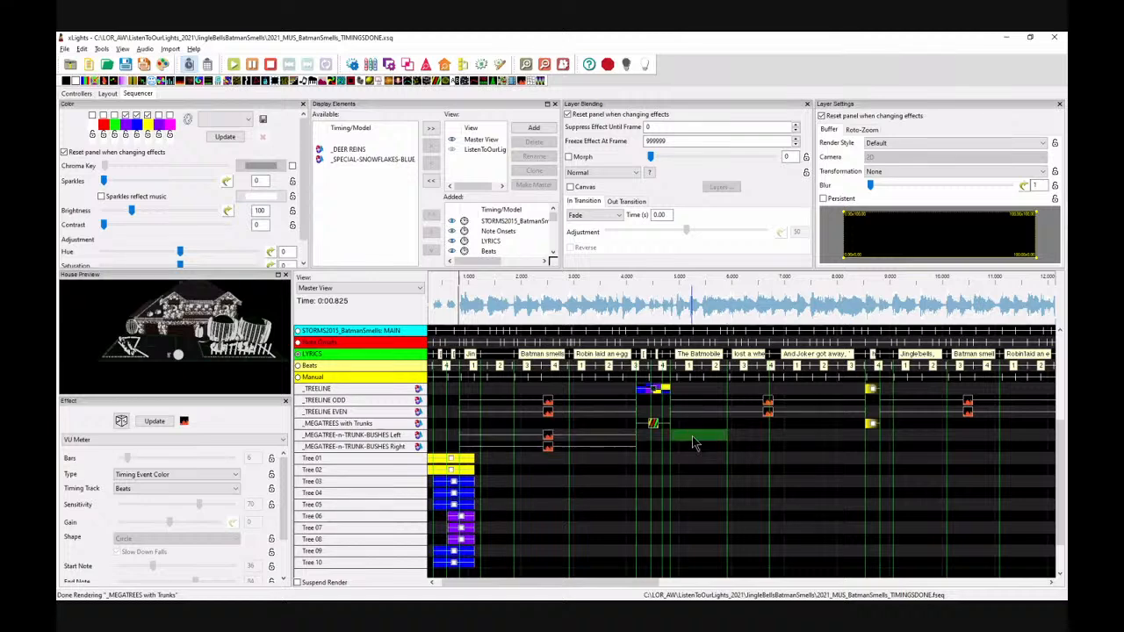
{"action": "key", "text": "ctrl+v"}
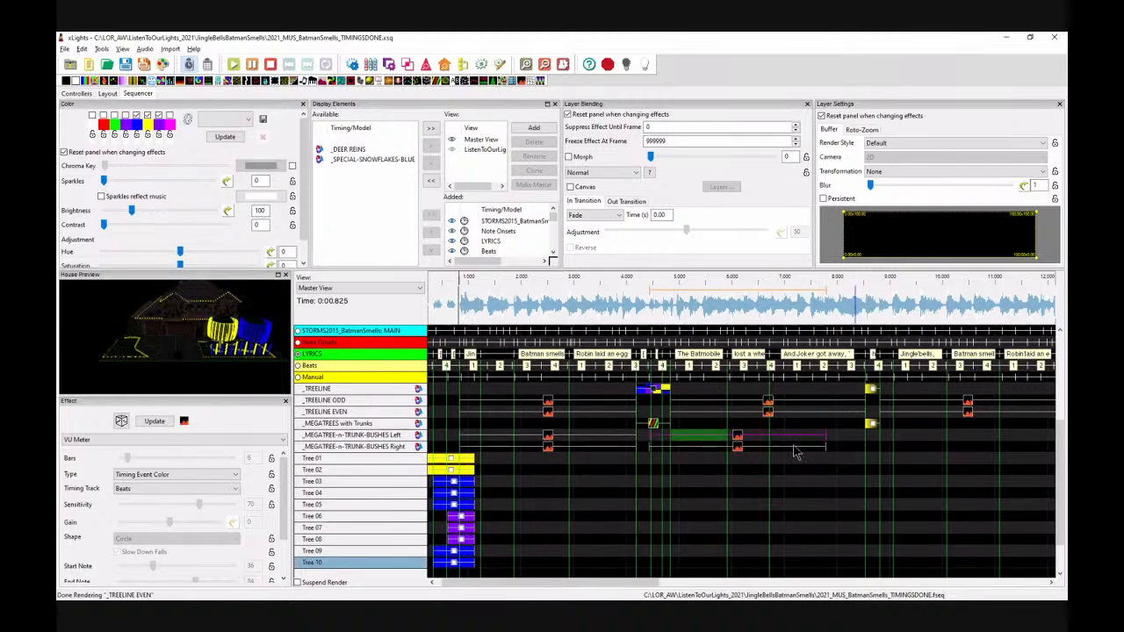
{"action": "left_click_drag", "start_coordinate": [739, 443], "coordinate": [759, 446]}
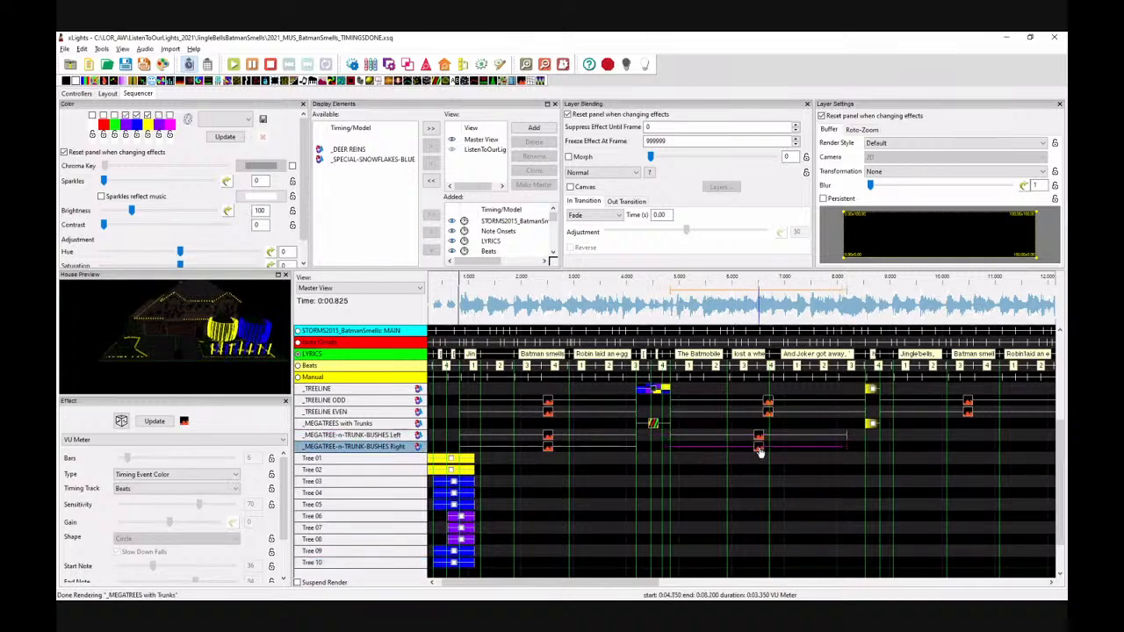
{"action": "left_click_drag", "start_coordinate": [845, 437], "coordinate": [866, 439]}
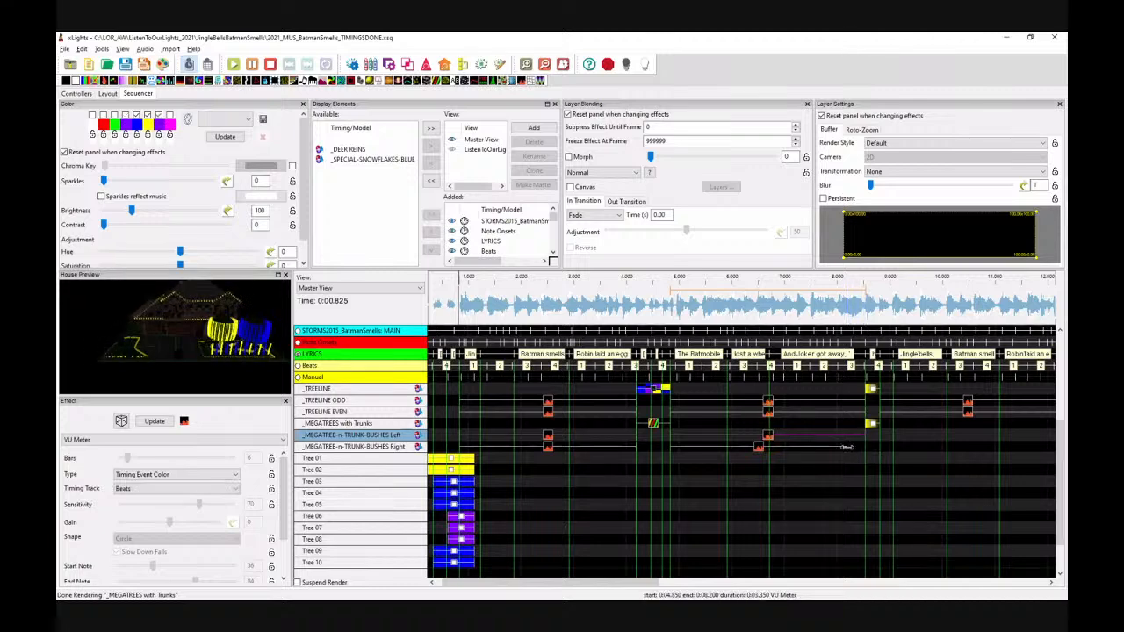
{"action": "left_click_drag", "start_coordinate": [846, 448], "coordinate": [866, 450]}
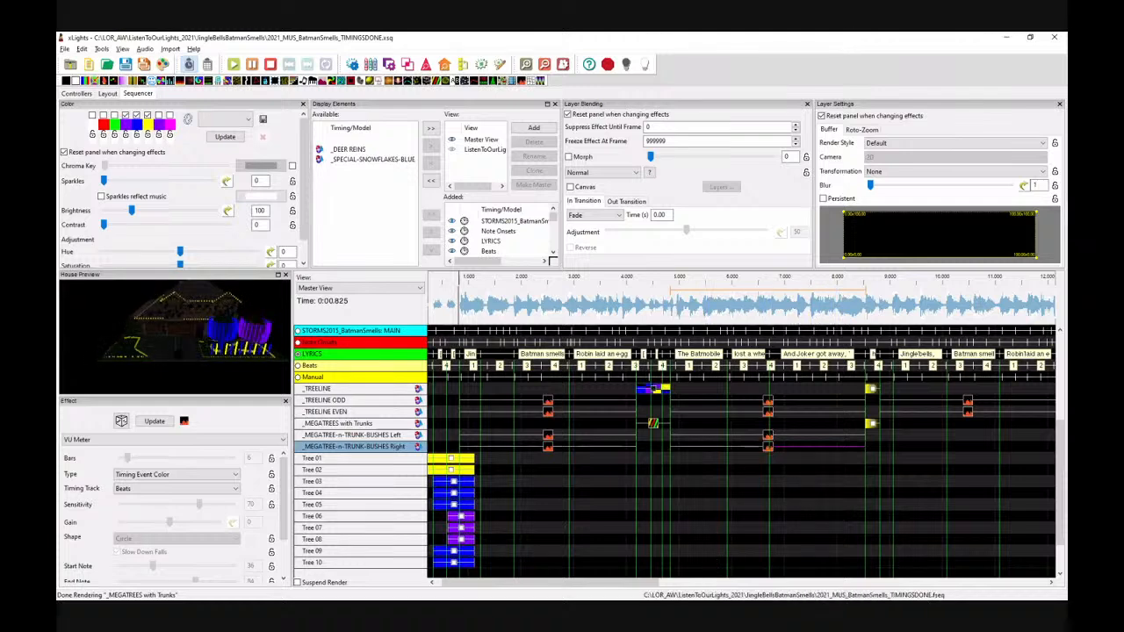
Step: Paste the bush VU Meter effects again at about 8.8 s and align their starts and ends to the beats
{"action": "left_click_drag", "start_coordinate": [612, 589], "coordinate": [694, 588]}
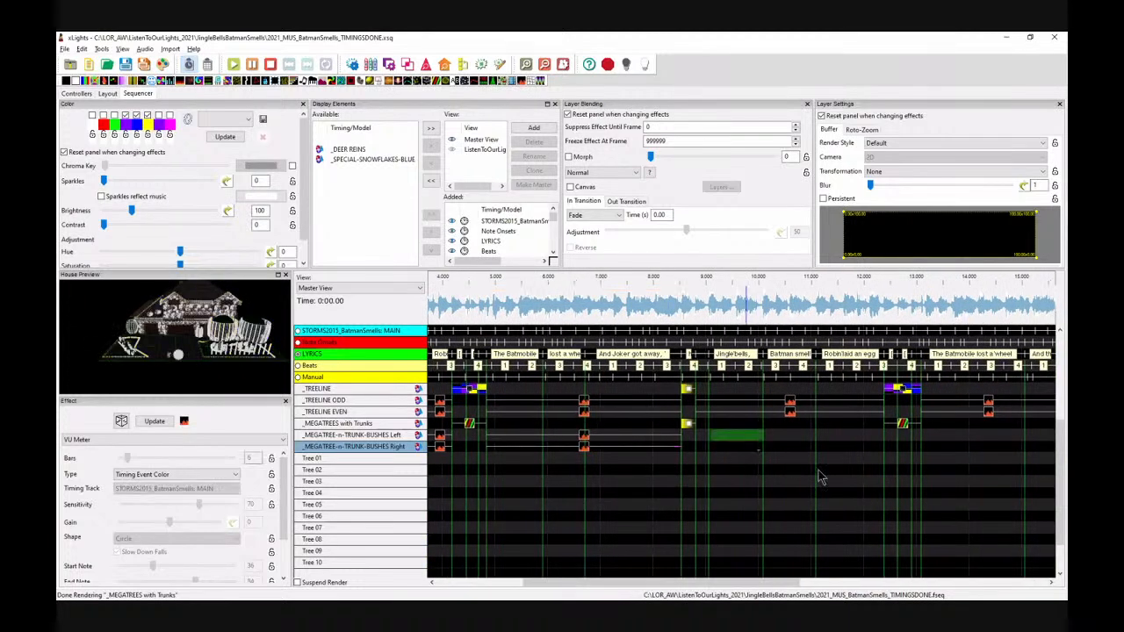
{"action": "key", "text": "ctrl+v"}
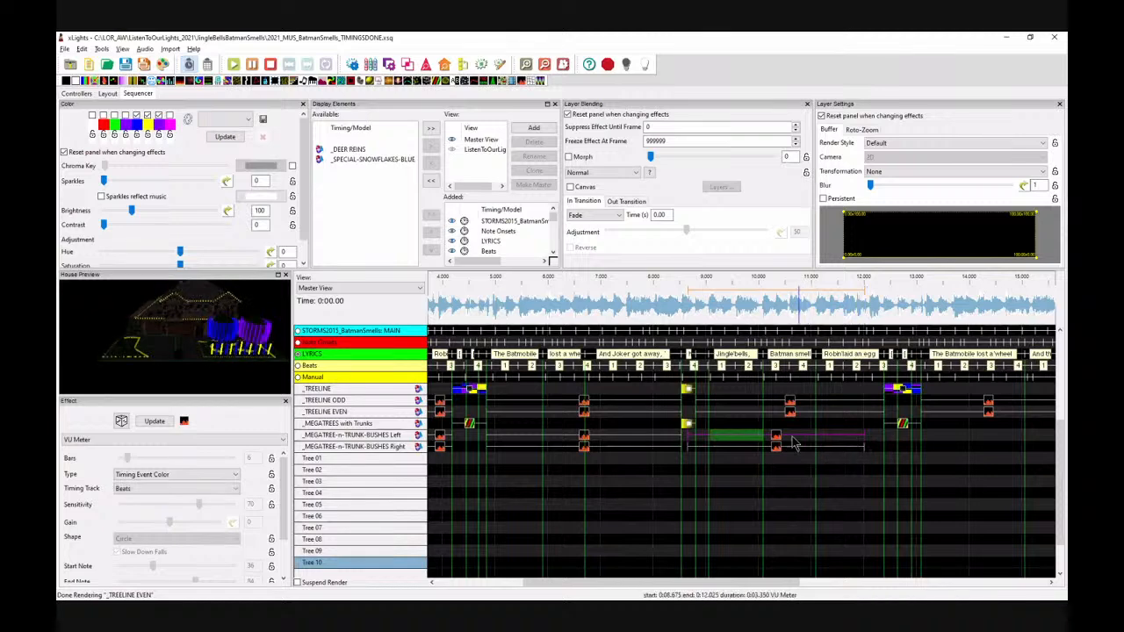
{"action": "left_click_drag", "start_coordinate": [786, 440], "coordinate": [795, 440]}
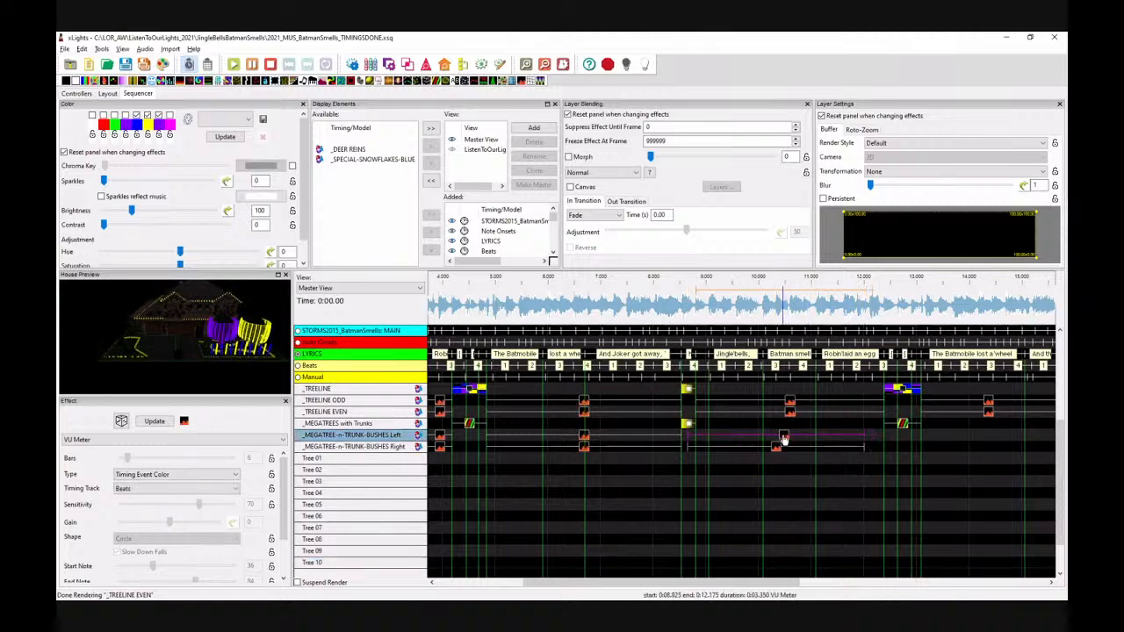
{"action": "left_click_drag", "start_coordinate": [872, 437], "coordinate": [887, 436]}
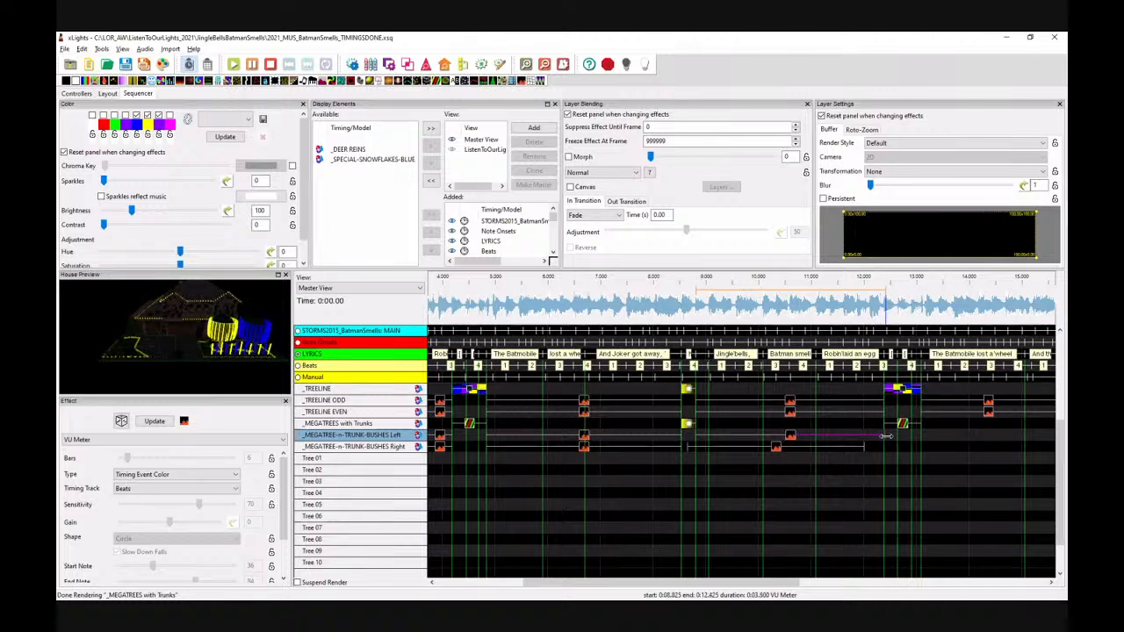
{"action": "left_click_drag", "start_coordinate": [777, 450], "coordinate": [782, 452]}
{"action": "left_click_drag", "start_coordinate": [873, 449], "coordinate": [887, 449]}
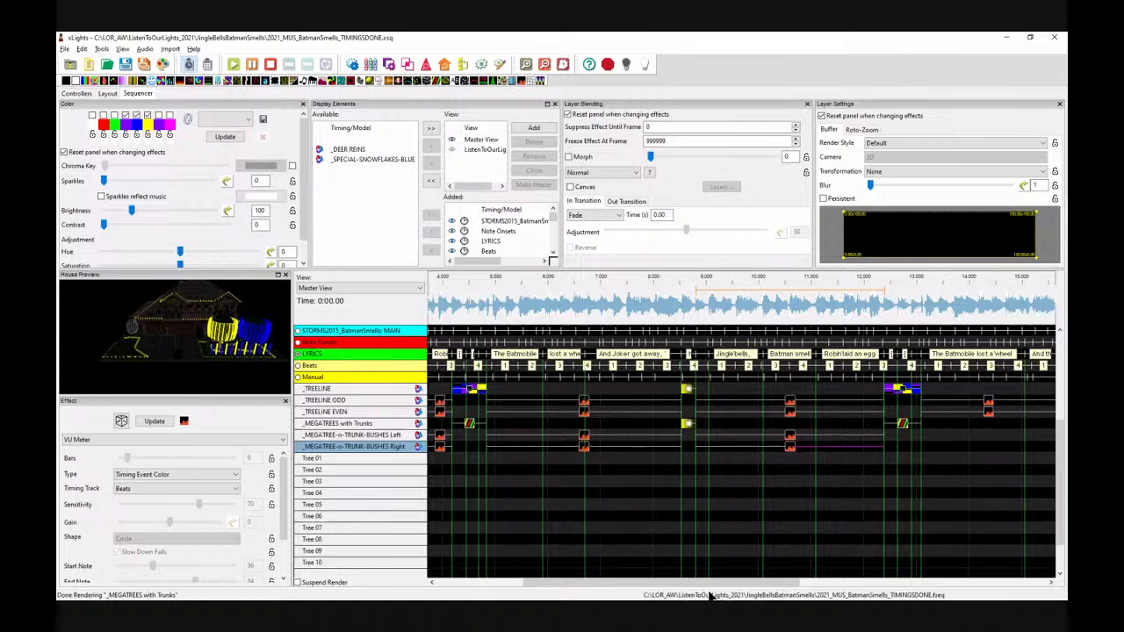
{"action": "left_click_drag", "start_coordinate": [694, 582], "coordinate": [792, 583]}
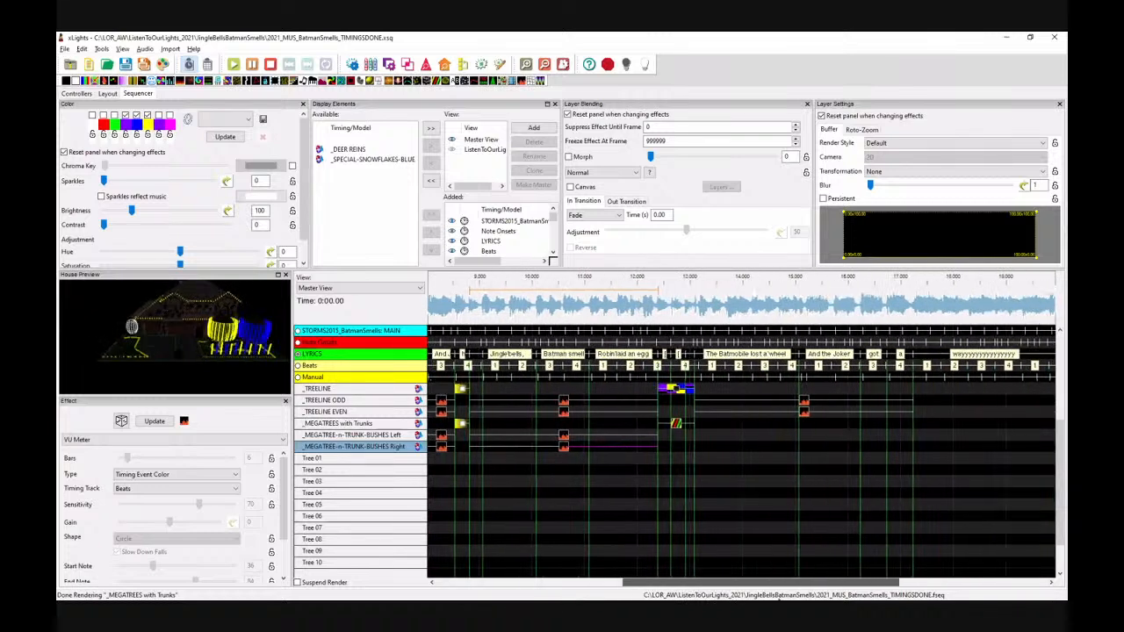
{"action": "left_click", "coordinate": [572, 435]}
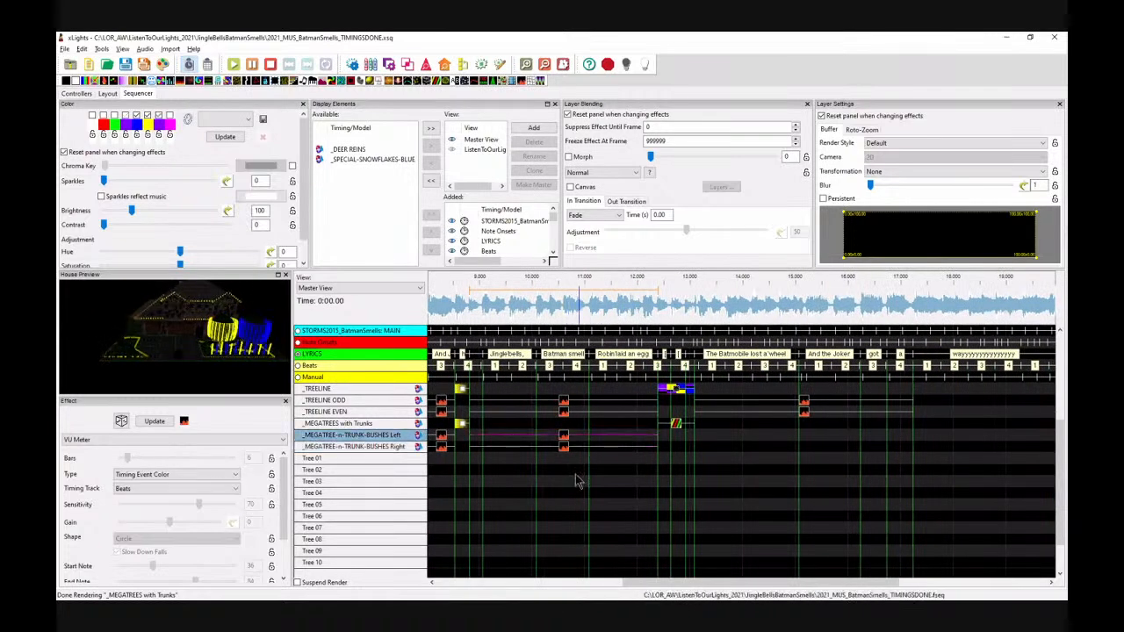
Step: Paste both bush VU Meter effects again at about 13.1 s and align their ends to the beat lines
{"action": "left_click", "coordinate": [711, 434]}
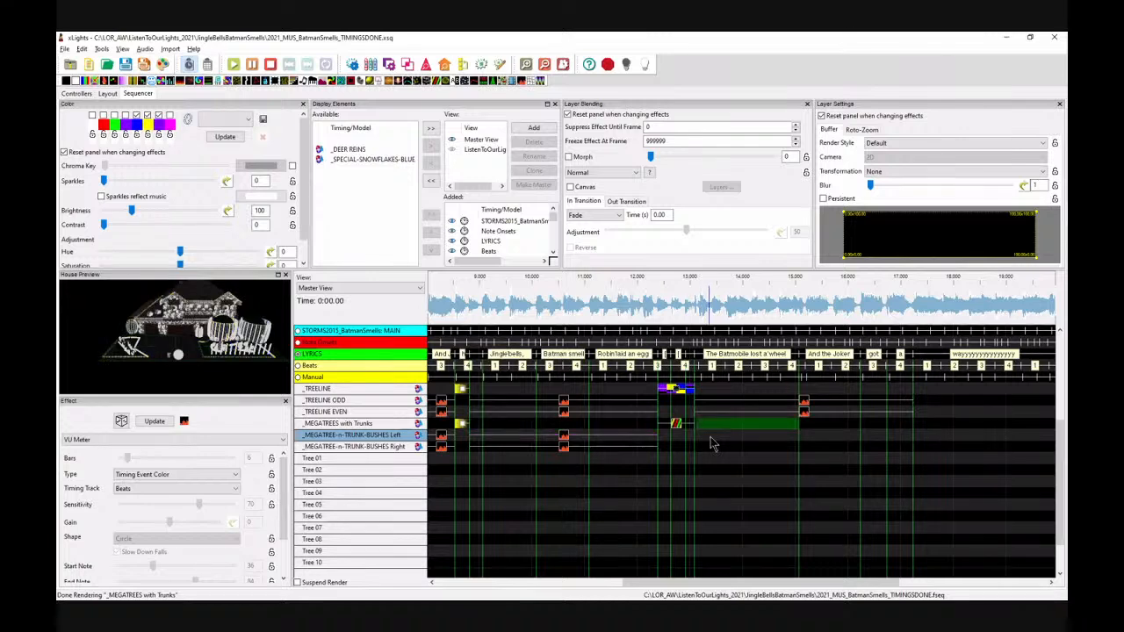
{"action": "key", "text": "ctrl+v"}
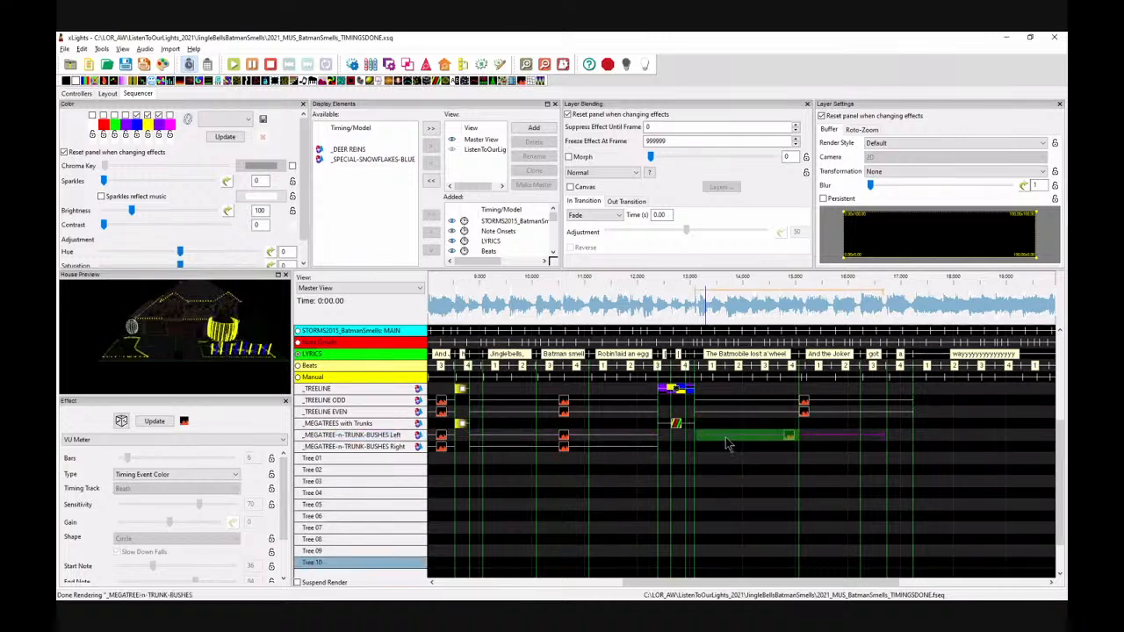
{"action": "left_click", "coordinate": [740, 448]}
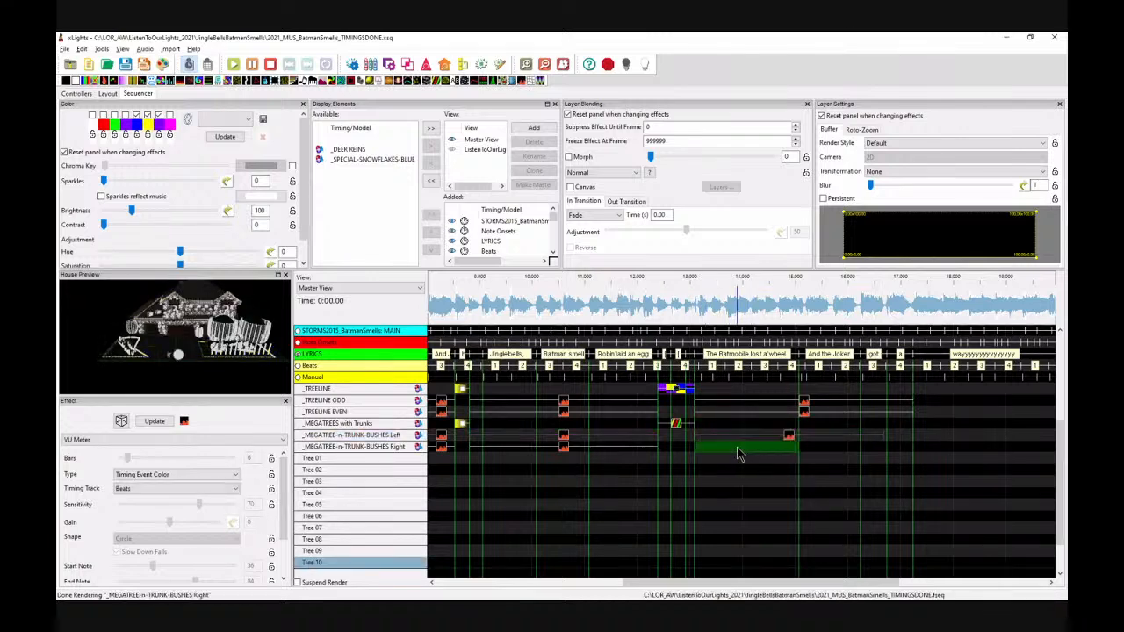
{"action": "key", "text": "ctrl+v"}
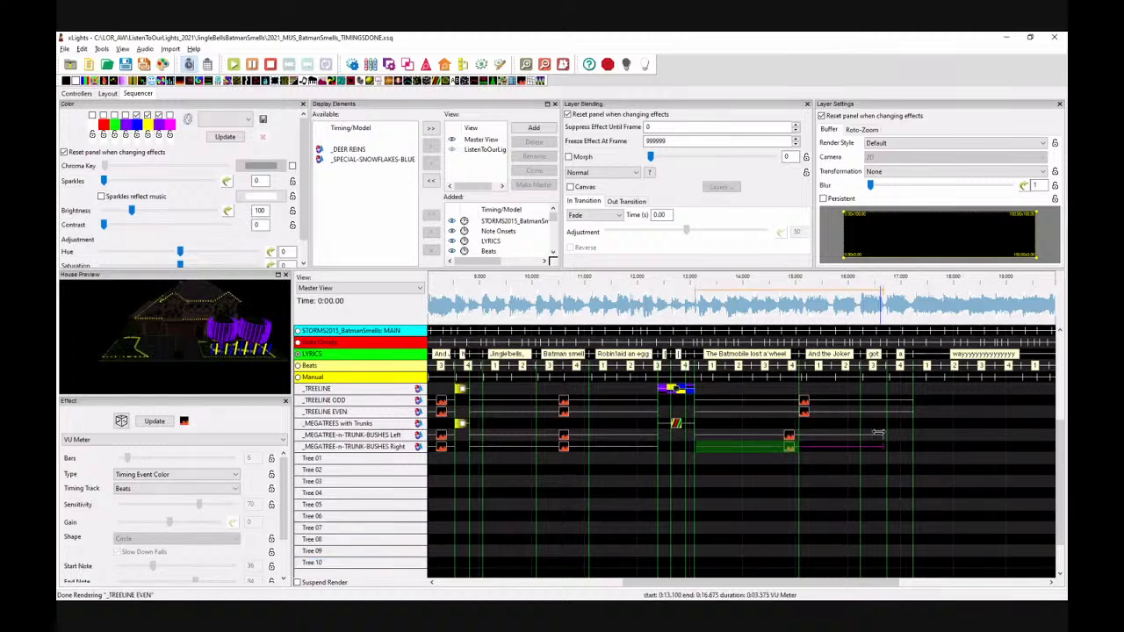
{"action": "mouse_move", "coordinate": [905, 438]}
{"action": "left_mouse_down"}
{"action": "mouse_move", "coordinate": [885, 448]}
{"action": "mouse_move", "coordinate": [913, 452]}
{"action": "left_mouse_up"}
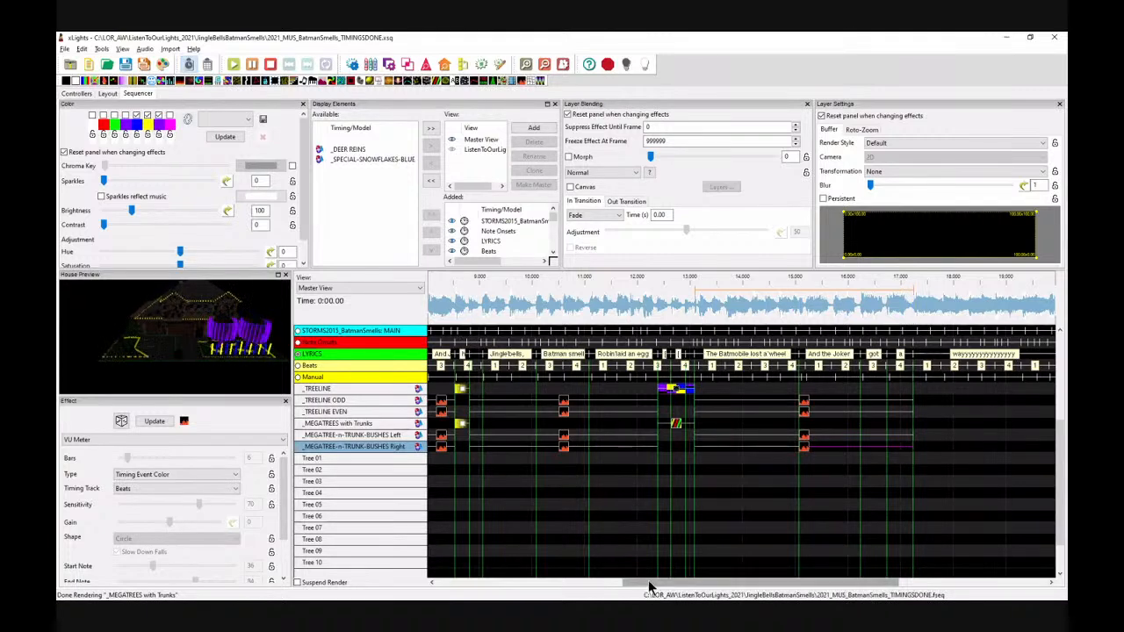
Step: Play the sequence from about 5 s to preview the beat-timed bush and treeline effects
{"action": "scroll", "coordinate": [648, 580], "scroll_direction": "left", "scroll_amount": 1}
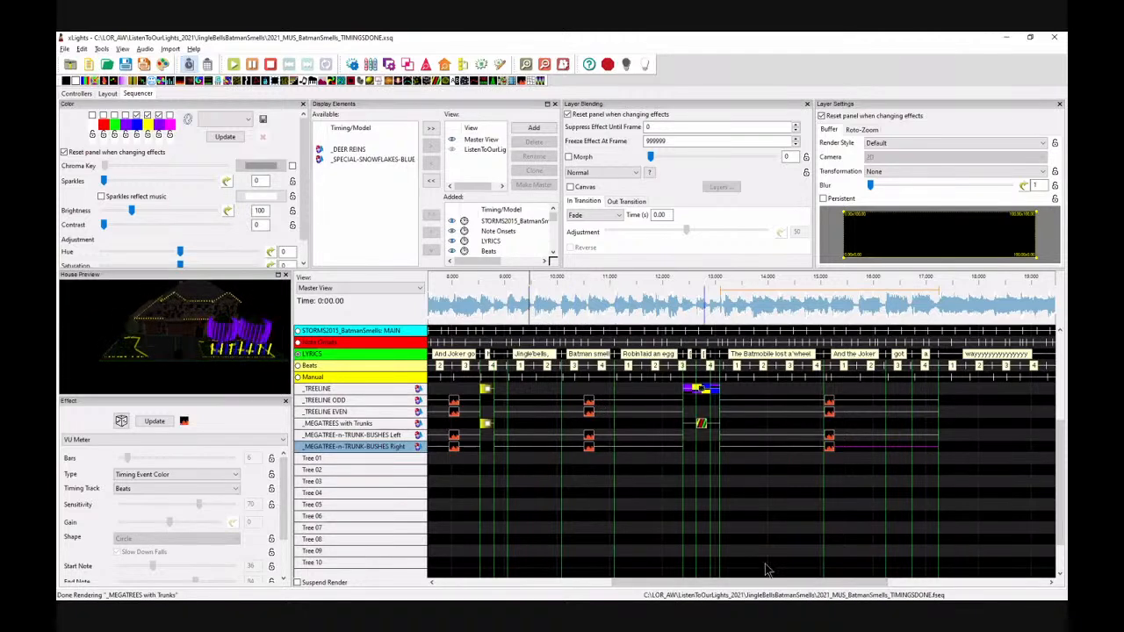
{"action": "left_click_drag", "start_coordinate": [775, 582], "coordinate": [643, 583]}
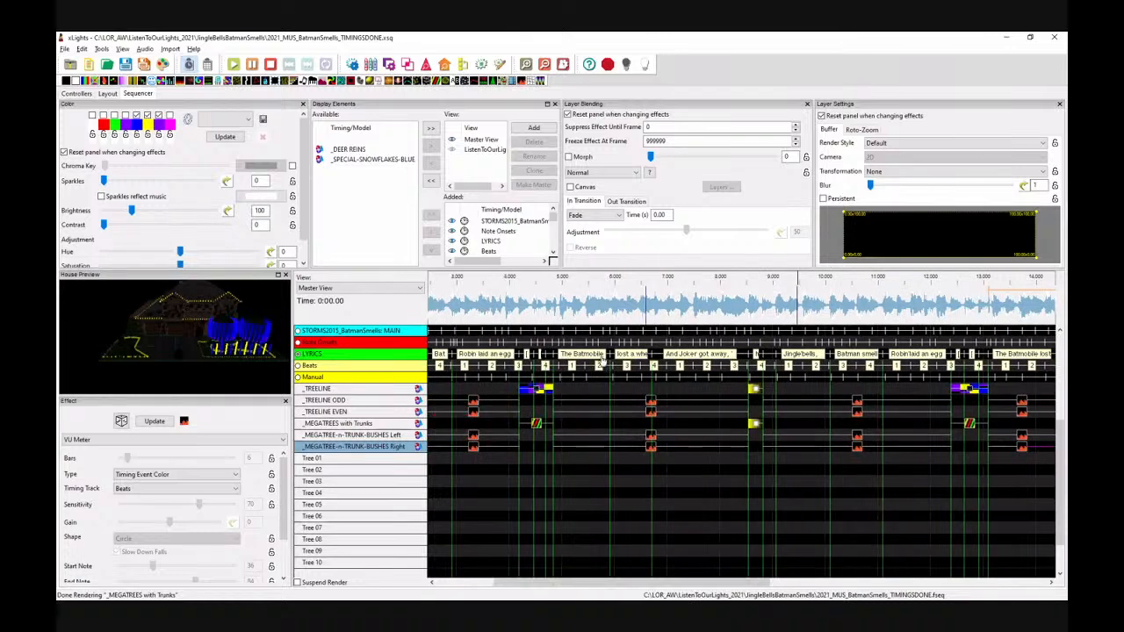
{"action": "left_click", "coordinate": [578, 303]}
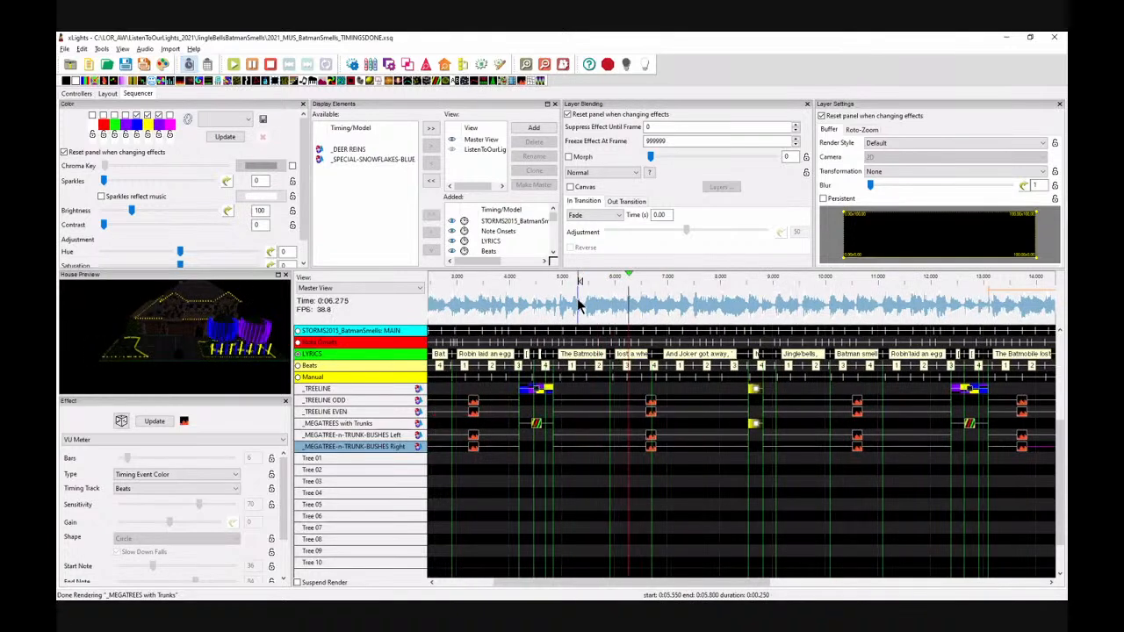
{"action": "key", "text": "space"}
{"action": "left_click_drag", "start_coordinate": [743, 583], "coordinate": [784, 595]}
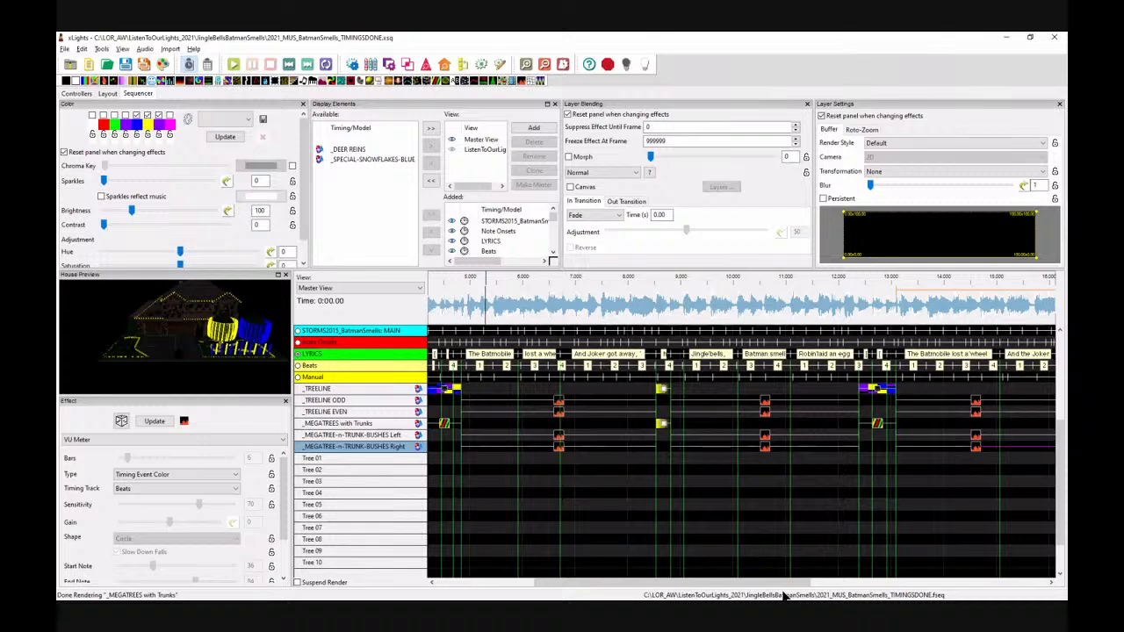
Step: Examine the layout's model groups to locate the _SPECIAL ARCHES BOTTOM models on the house
{"action": "left_click_drag", "start_coordinate": [589, 582], "coordinate": [527, 573]}
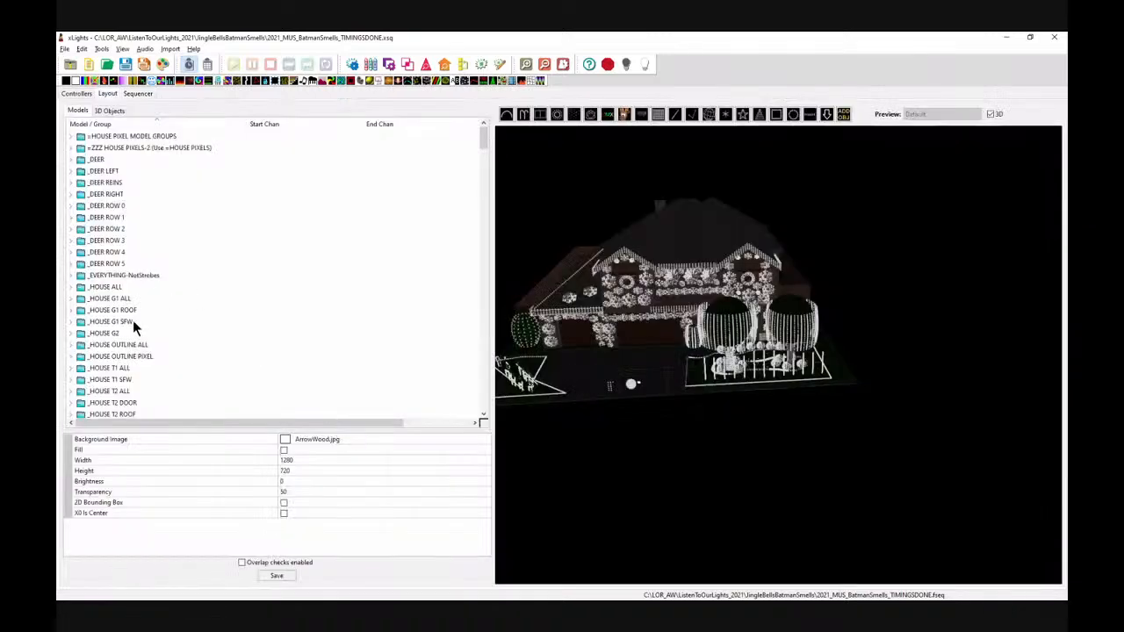
{"action": "scroll", "coordinate": [198, 316], "scroll_direction": "down", "scroll_amount": 15}
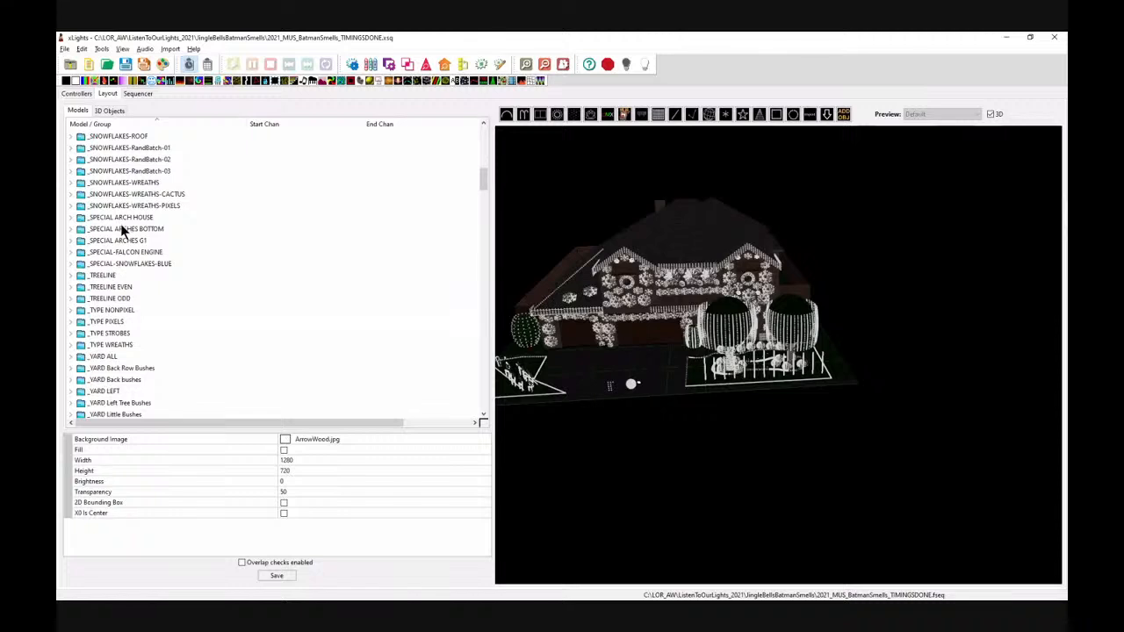
{"action": "left_click", "coordinate": [117, 240]}
{"action": "left_click", "coordinate": [127, 228]}
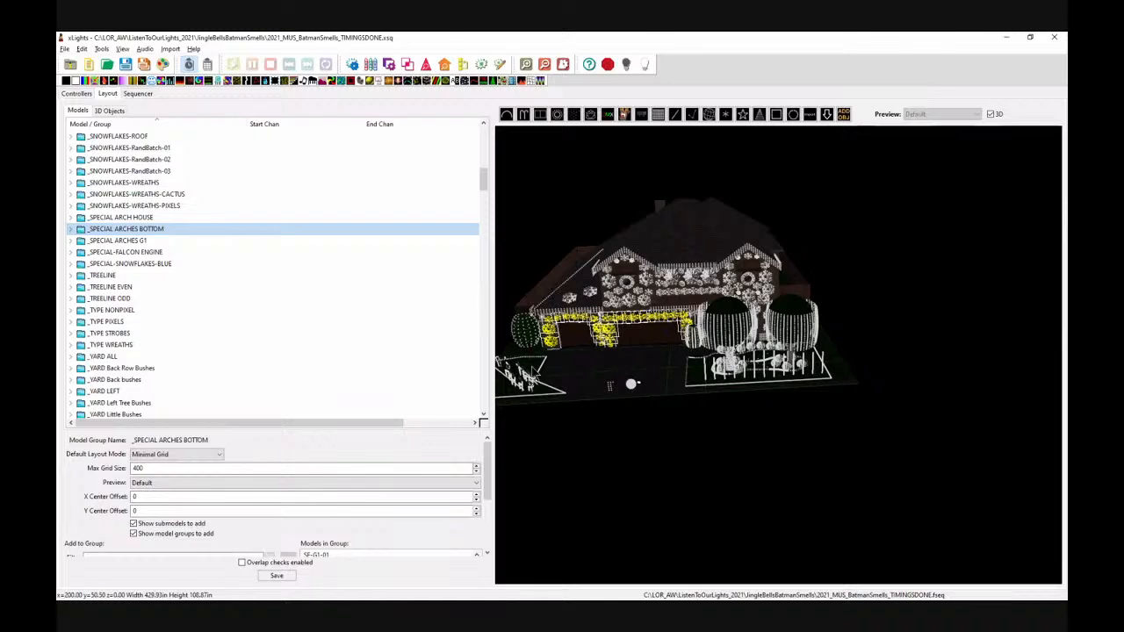
{"action": "left_click", "coordinate": [134, 94]}
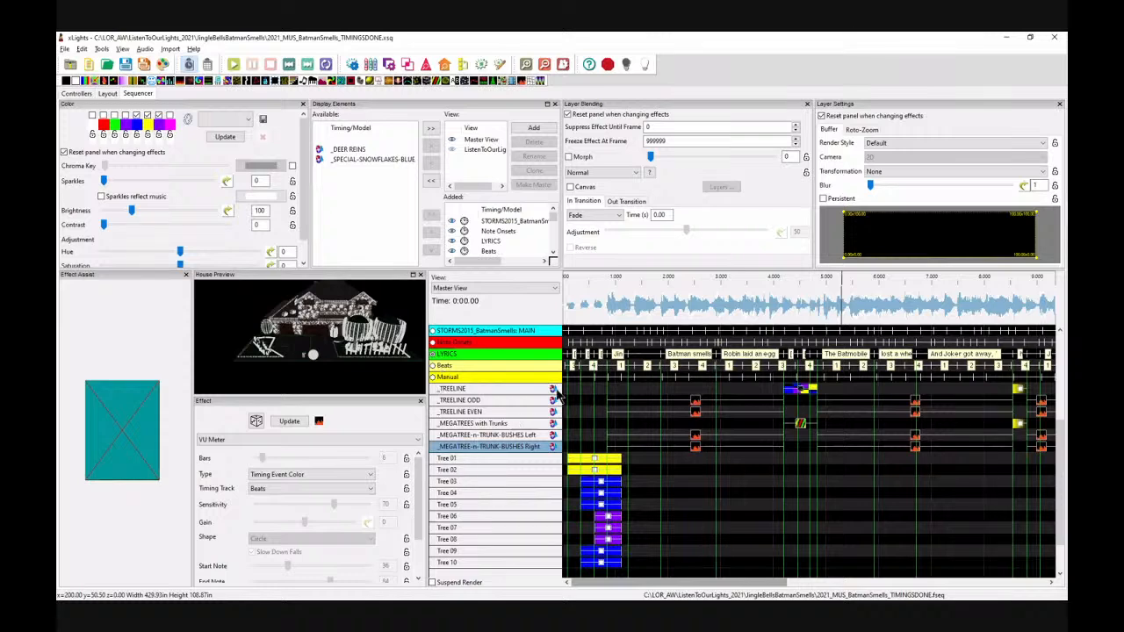
Step: Add a Single Strand effect on _SPECIAL ARCHES BOTTOM spanning about 4.85 s to 8.55 s
{"action": "scroll", "coordinate": [620, 420], "scroll_direction": "up", "scroll_amount": 5}
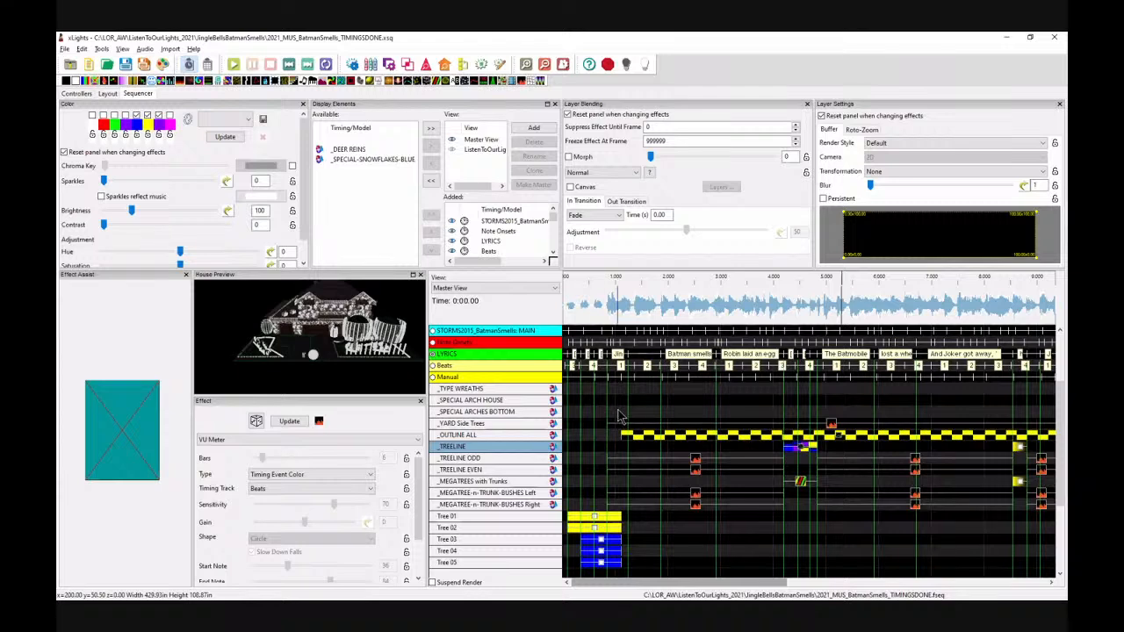
{"action": "left_click", "coordinate": [619, 413]}
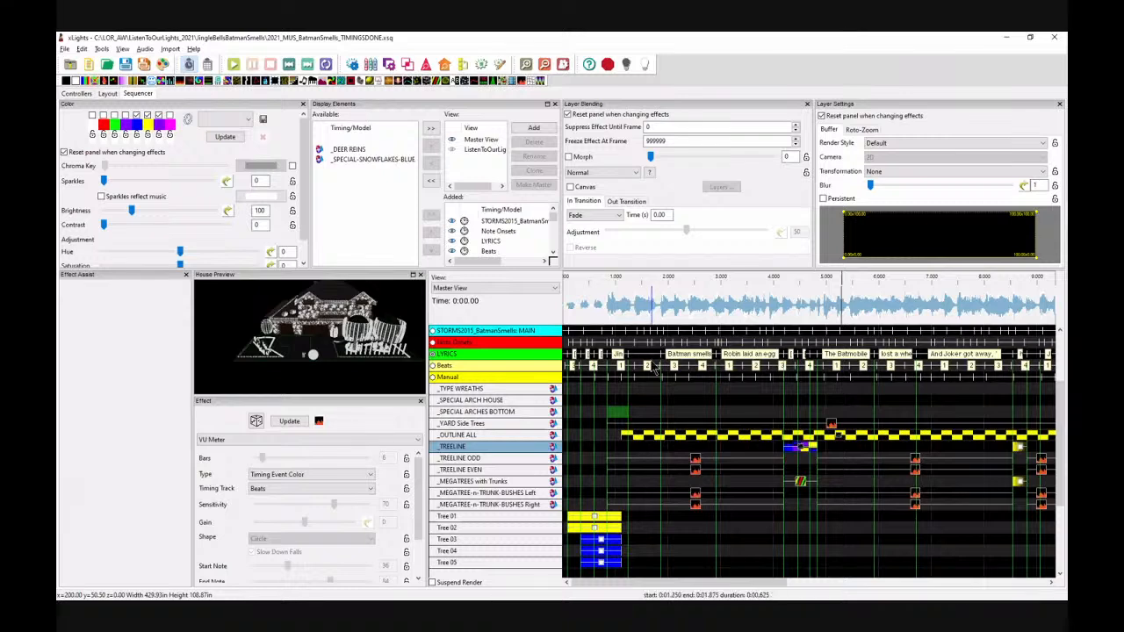
{"action": "left_click", "coordinate": [418, 99]}
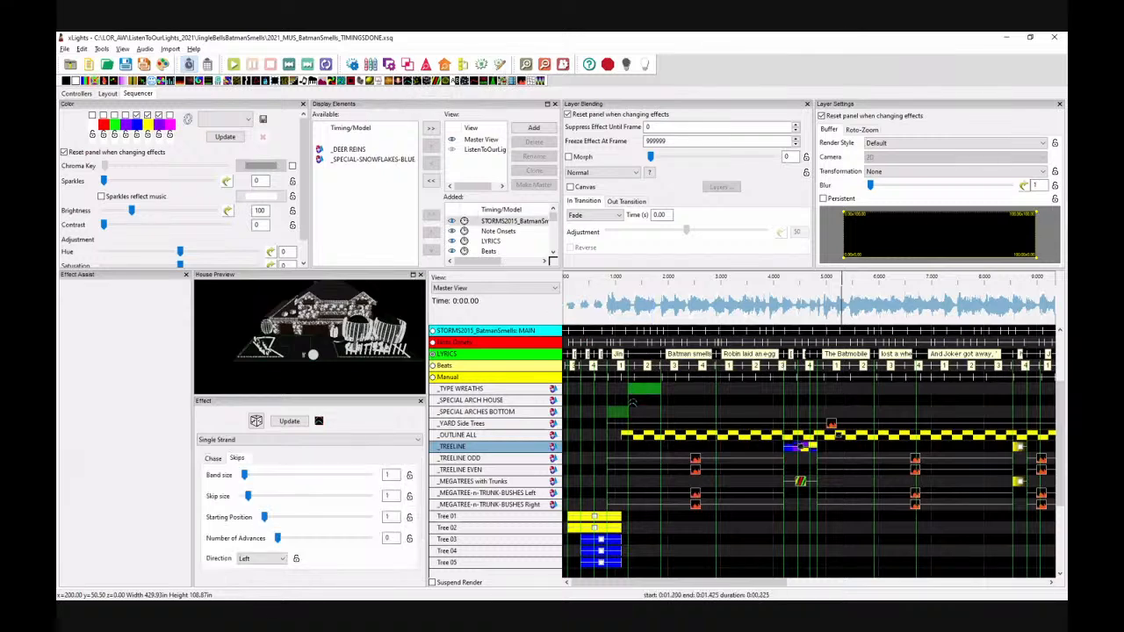
{"action": "left_click_drag", "start_coordinate": [648, 414], "coordinate": [624, 414]}
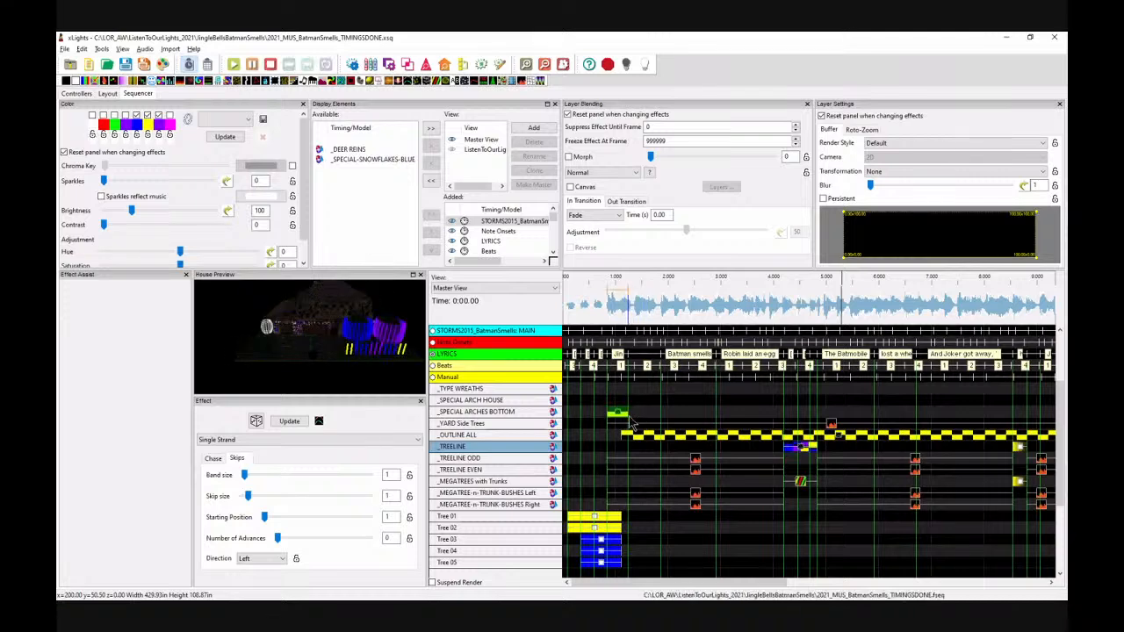
{"action": "left_click_drag", "start_coordinate": [629, 413], "coordinate": [1014, 413]}
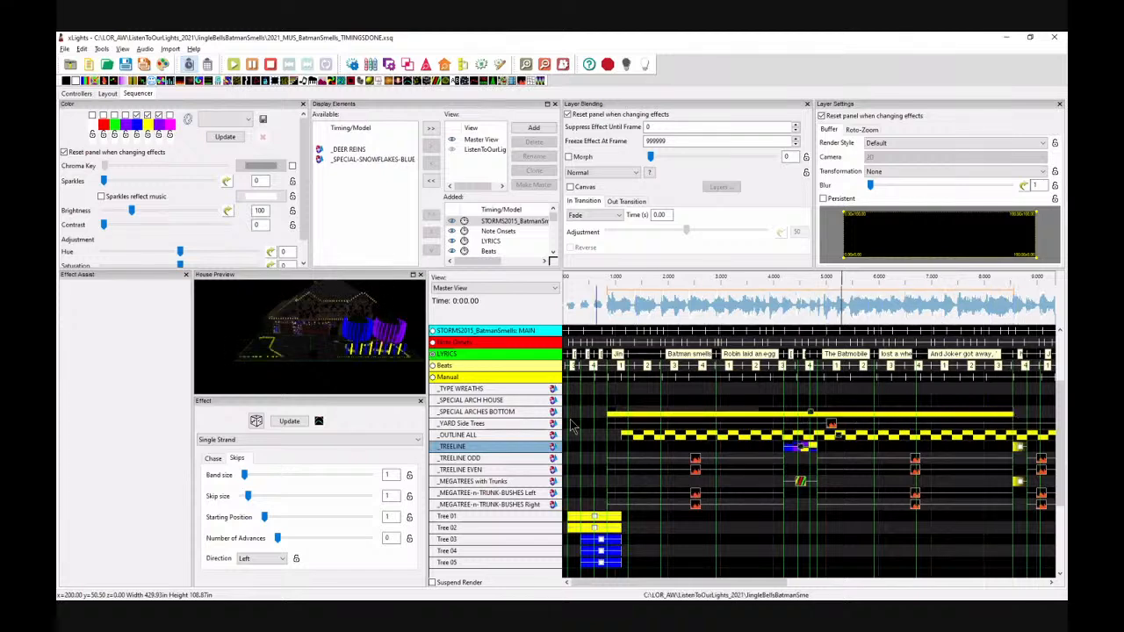
{"action": "left_click_drag", "start_coordinate": [605, 413], "coordinate": [817, 414]}
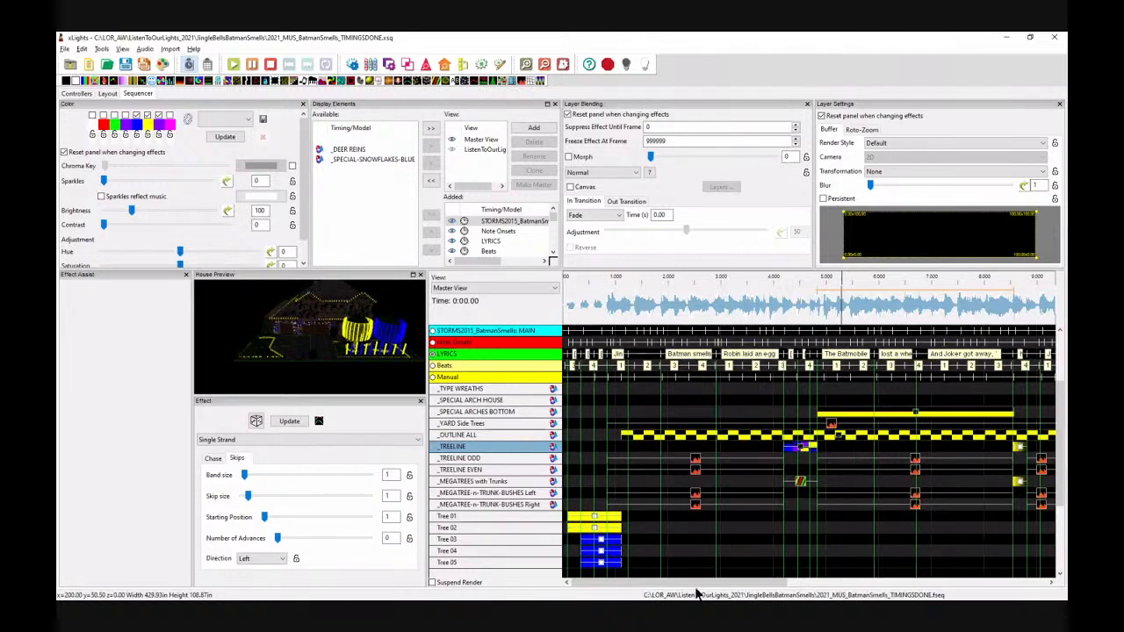
{"action": "left_click_drag", "start_coordinate": [705, 592], "coordinate": [769, 594]}
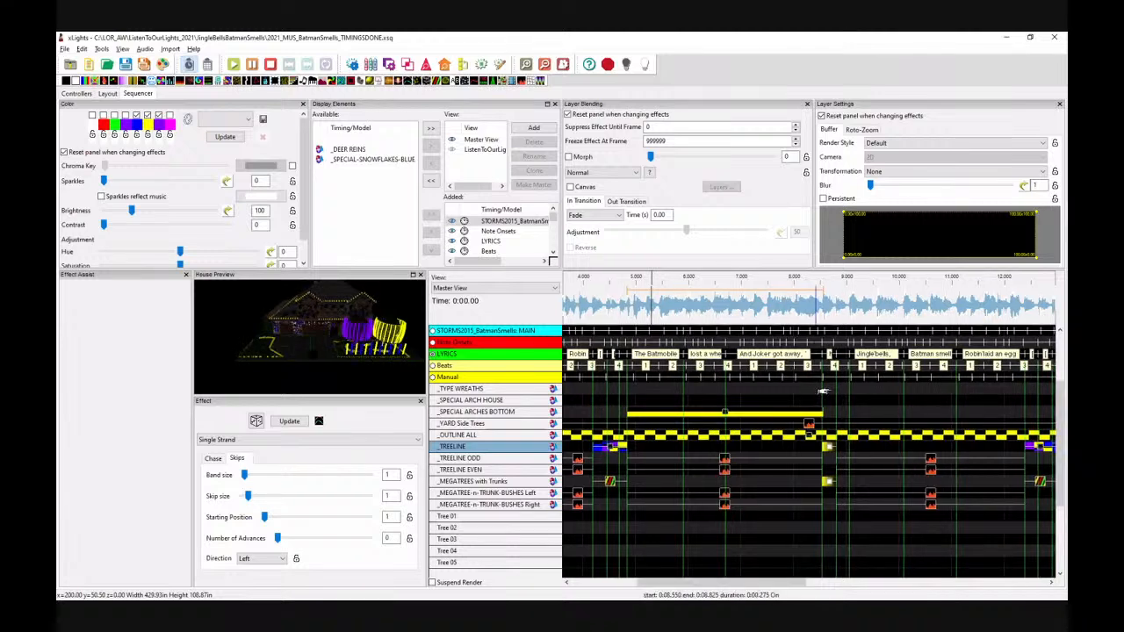
{"action": "left_click_drag", "start_coordinate": [824, 413], "coordinate": [822, 413]}
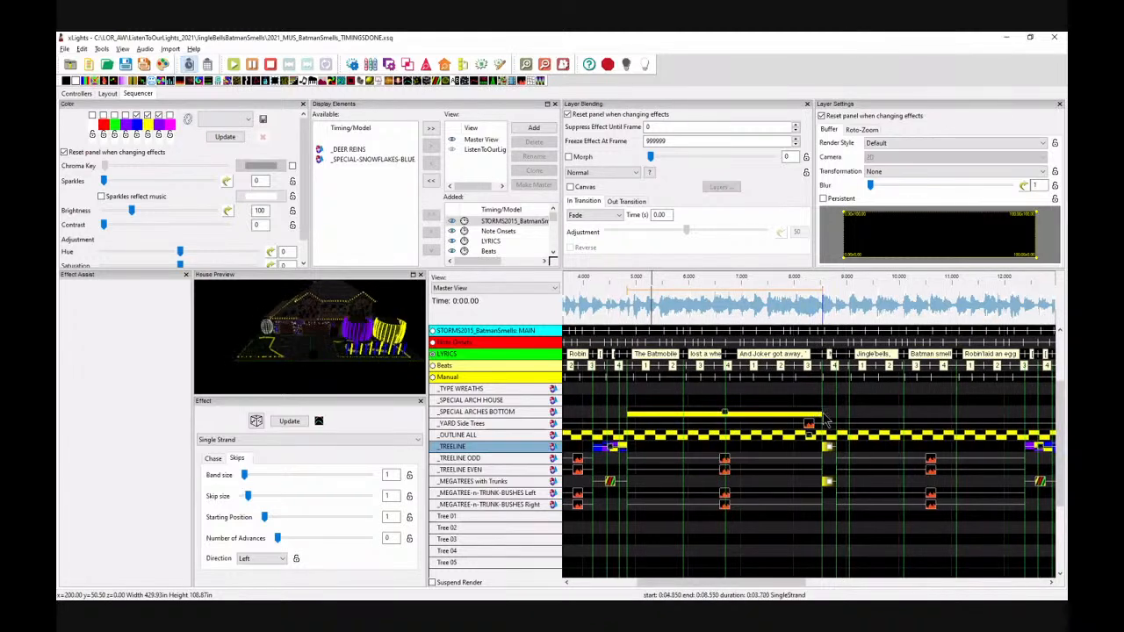
{"action": "left_click", "coordinate": [727, 412]}
Step: Set the Single Strand chase size to 20 and the chase type to Bounce from Left
{"action": "scroll", "coordinate": [335, 352], "scroll_direction": "up", "scroll_amount": 8}
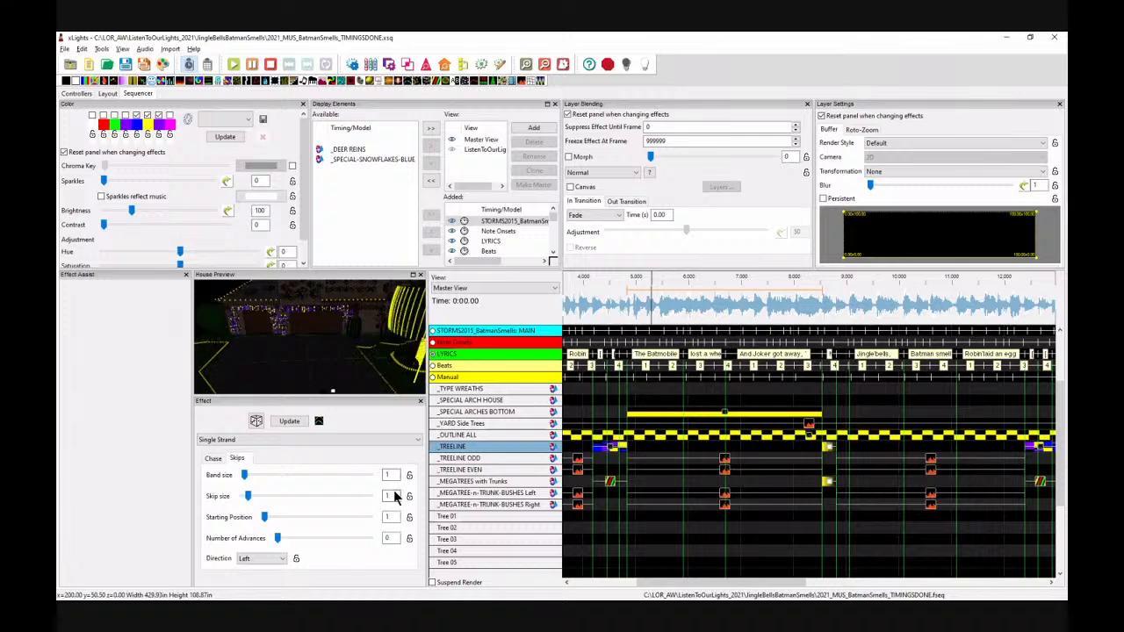
{"action": "left_click", "coordinate": [213, 458]}
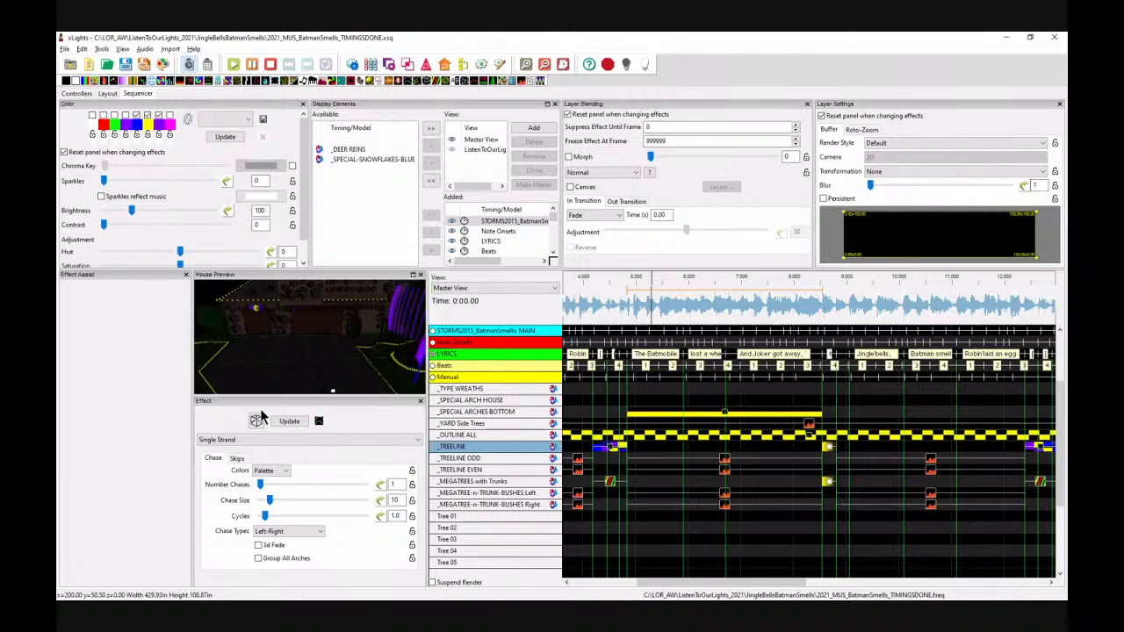
{"action": "left_click", "coordinate": [393, 500]}
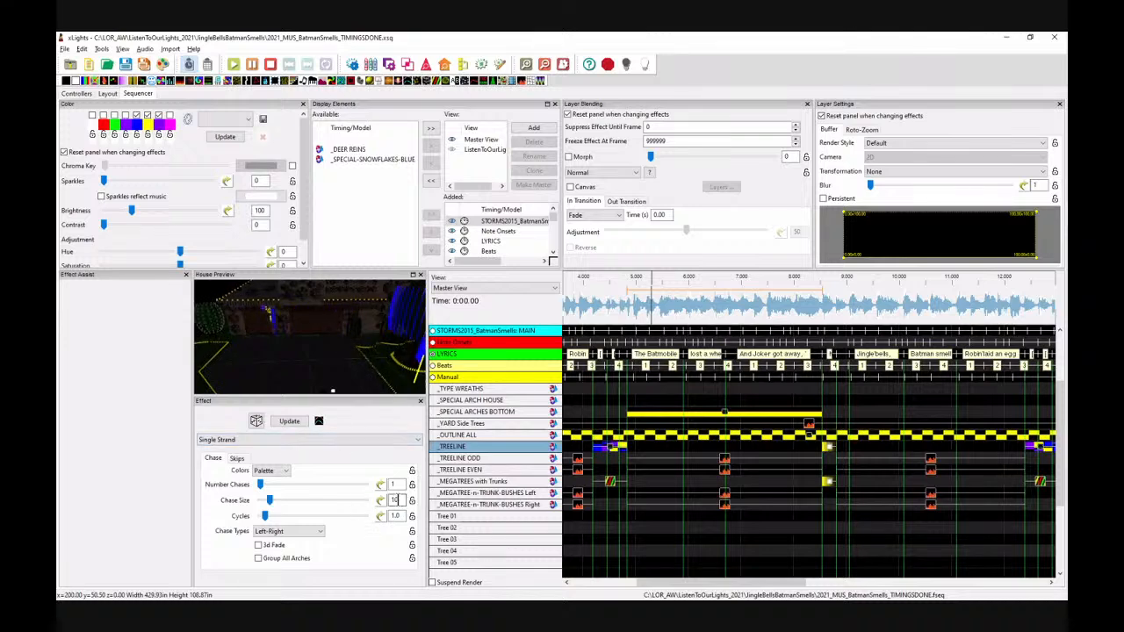
{"action": "key", "text": "BackSpace"}
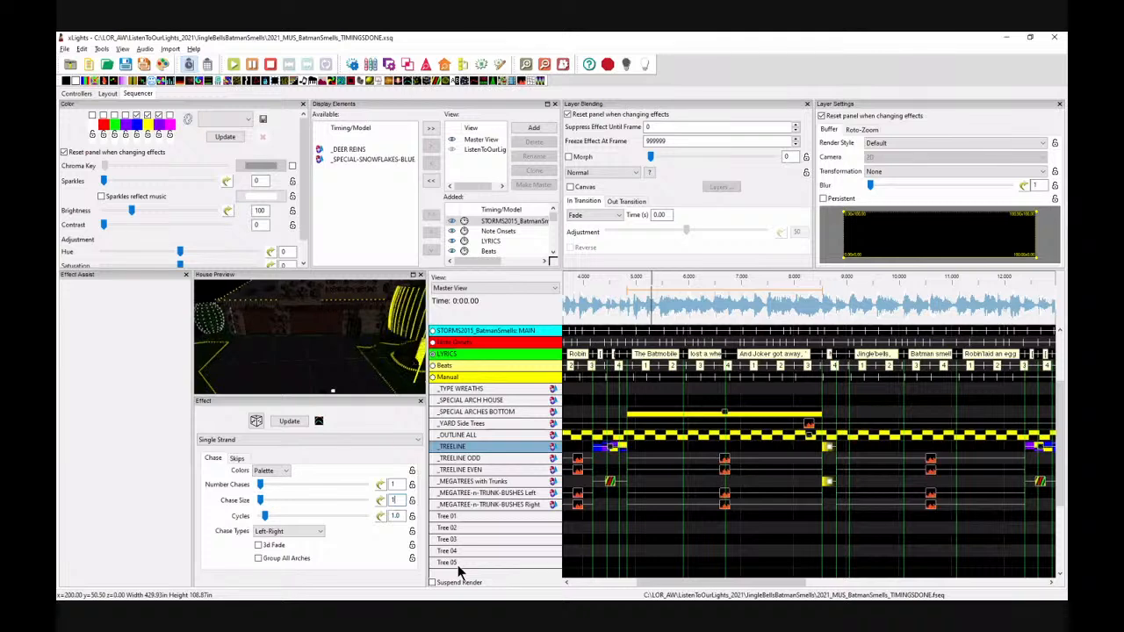
{"action": "key", "text": "BackSpace"}
{"action": "type", "text": "20"}
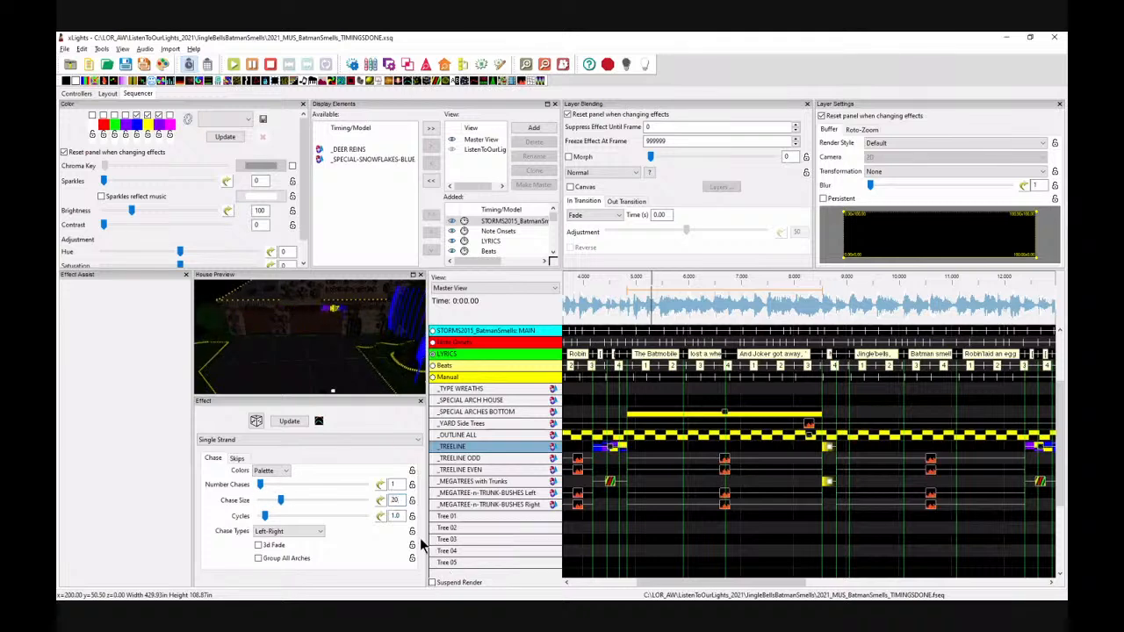
{"action": "left_click", "coordinate": [286, 532]}
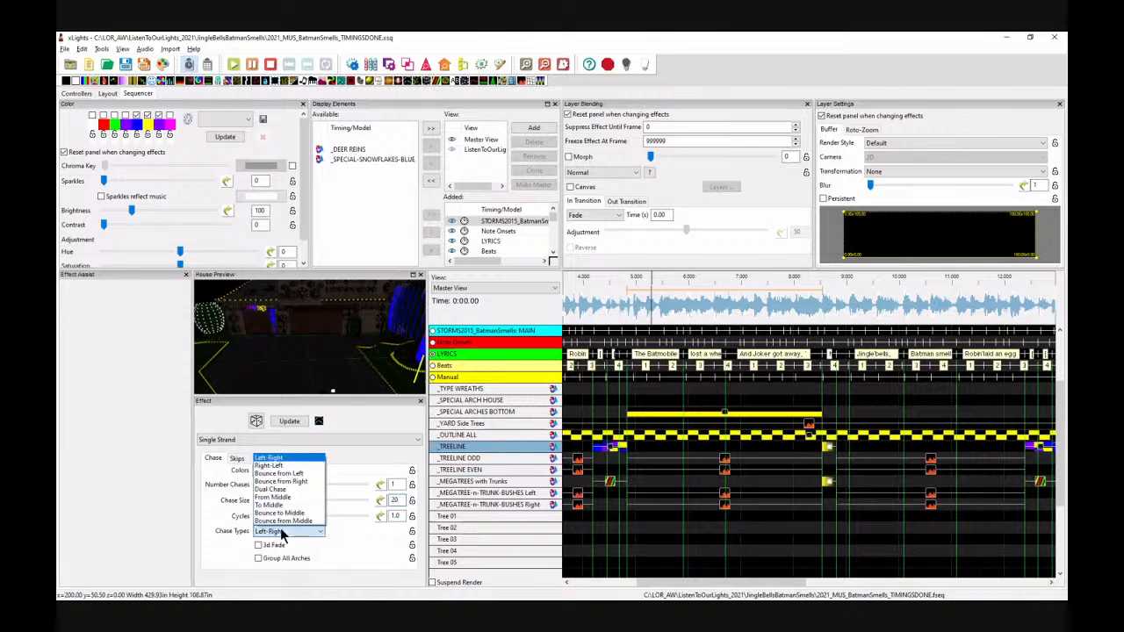
{"action": "left_click", "coordinate": [281, 475]}
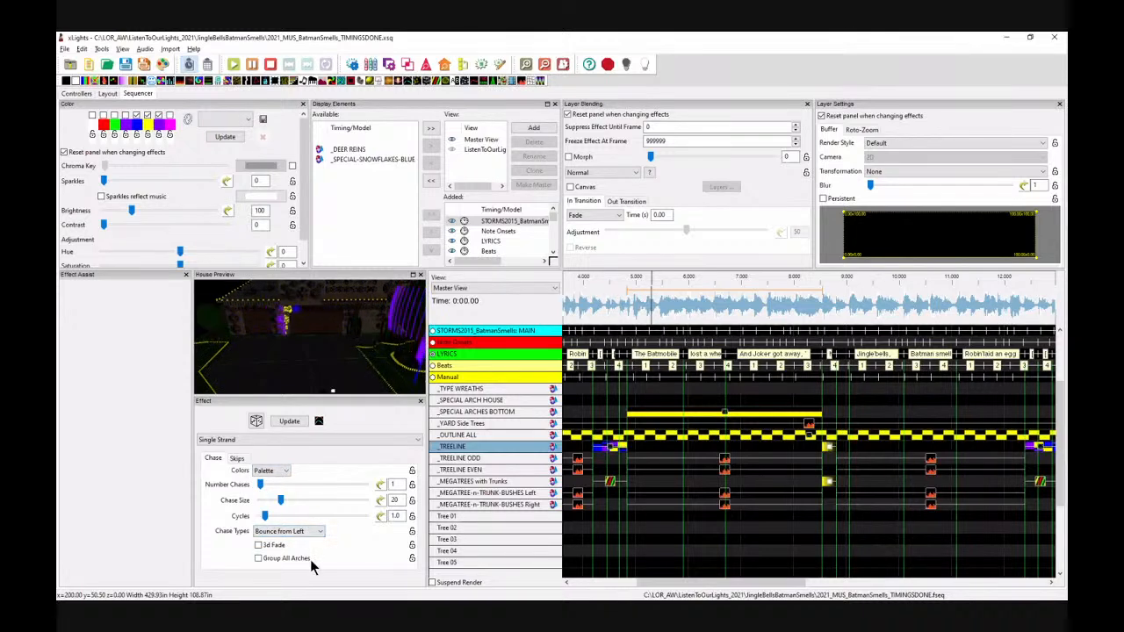
Step: Set the effect's render style to Single Line Model As A Pixel
{"action": "left_click", "coordinate": [886, 145]}
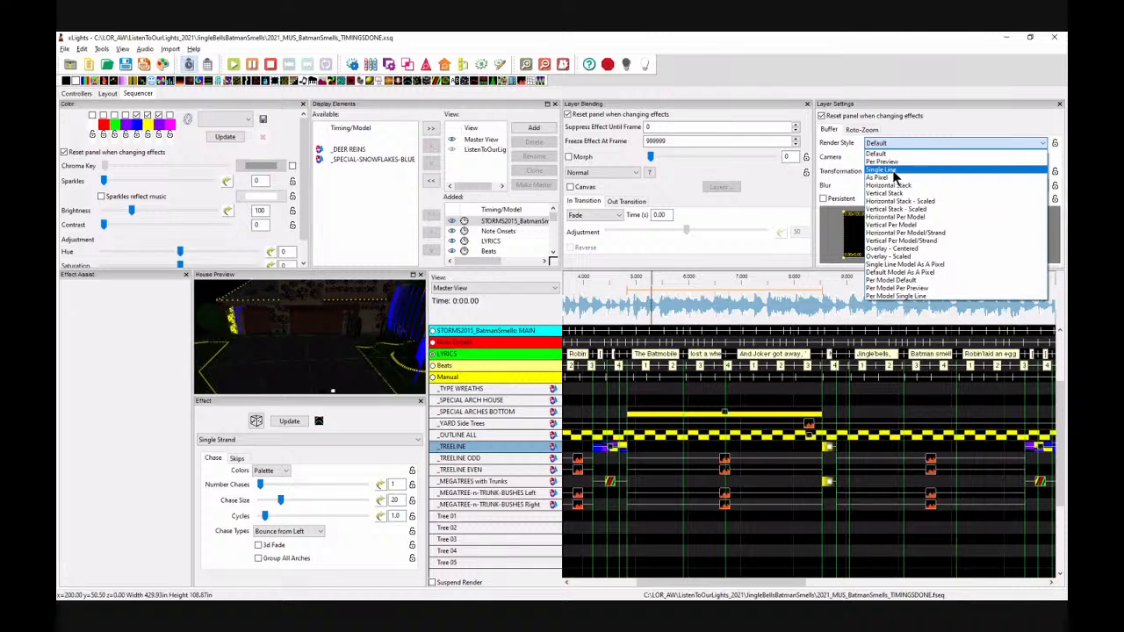
{"action": "left_click", "coordinate": [892, 169]}
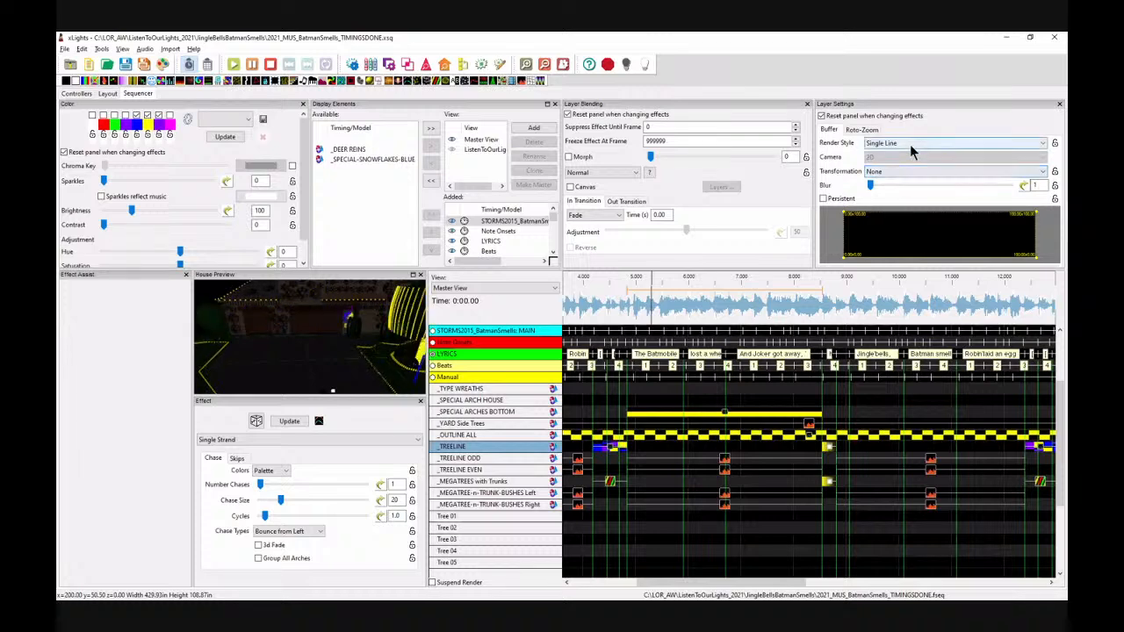
{"action": "left_click", "coordinate": [909, 145]}
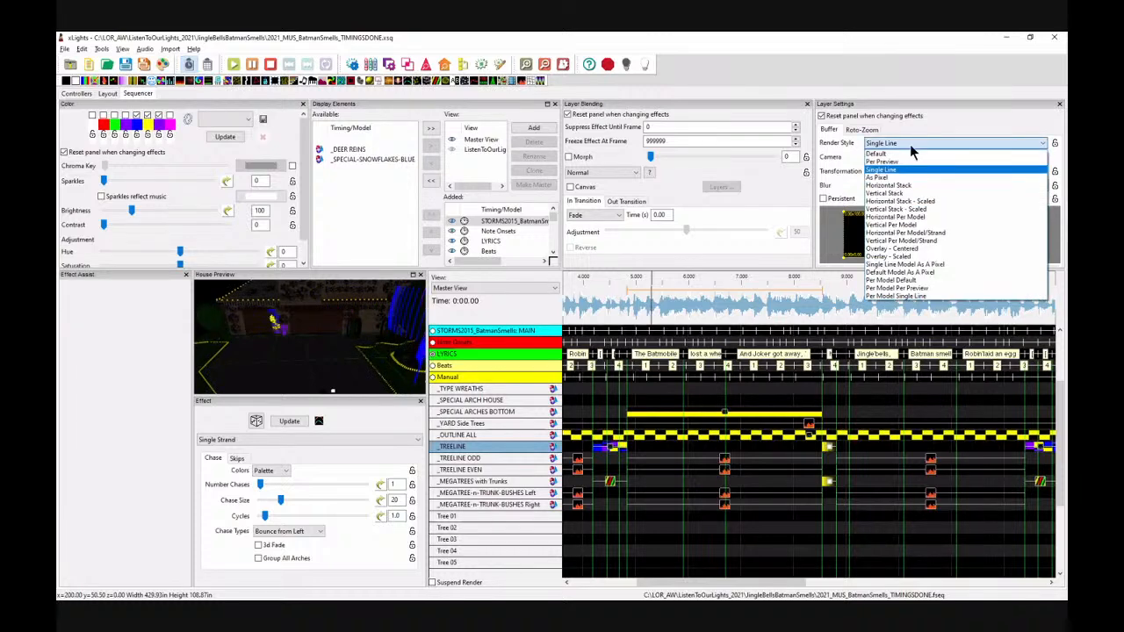
{"action": "left_click", "coordinate": [909, 265]}
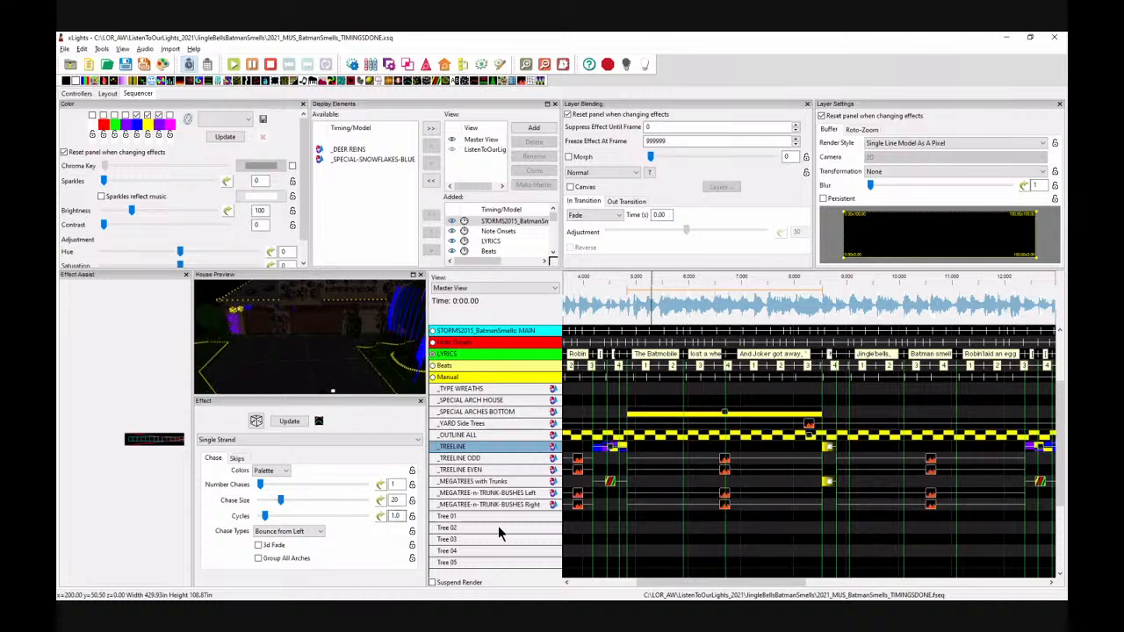
Step: Set the chase cycles to 5 while playing from about 5 s to preview the arches
{"action": "left_click", "coordinate": [634, 312]}
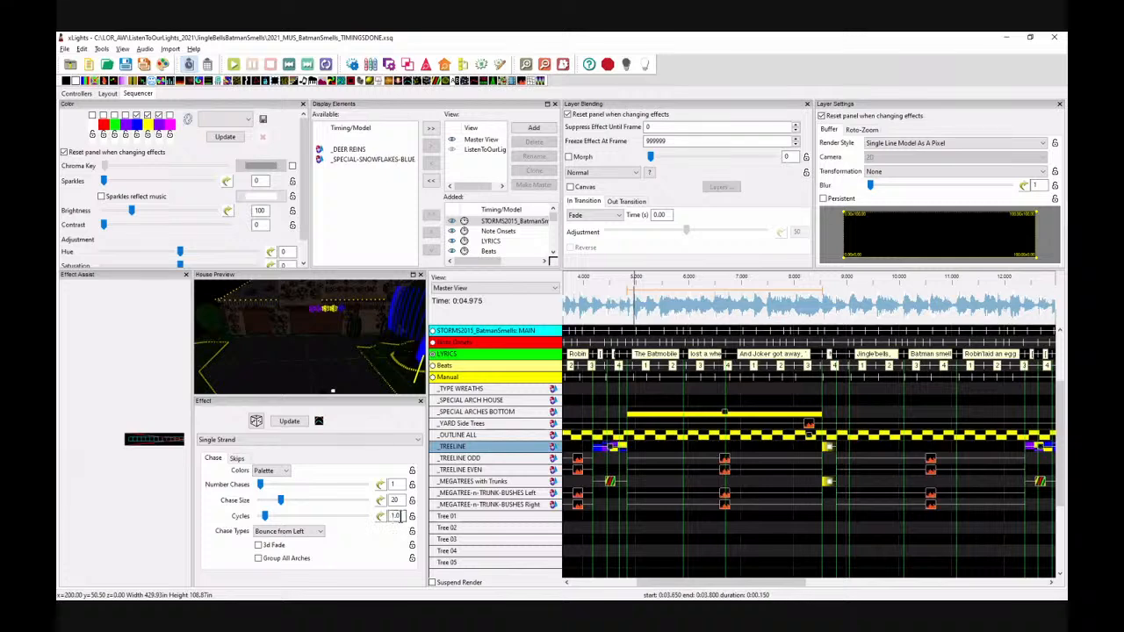
{"action": "type", "text": "3"}
{"action": "left_click", "coordinate": [636, 303]}
{"action": "key", "text": "space"}
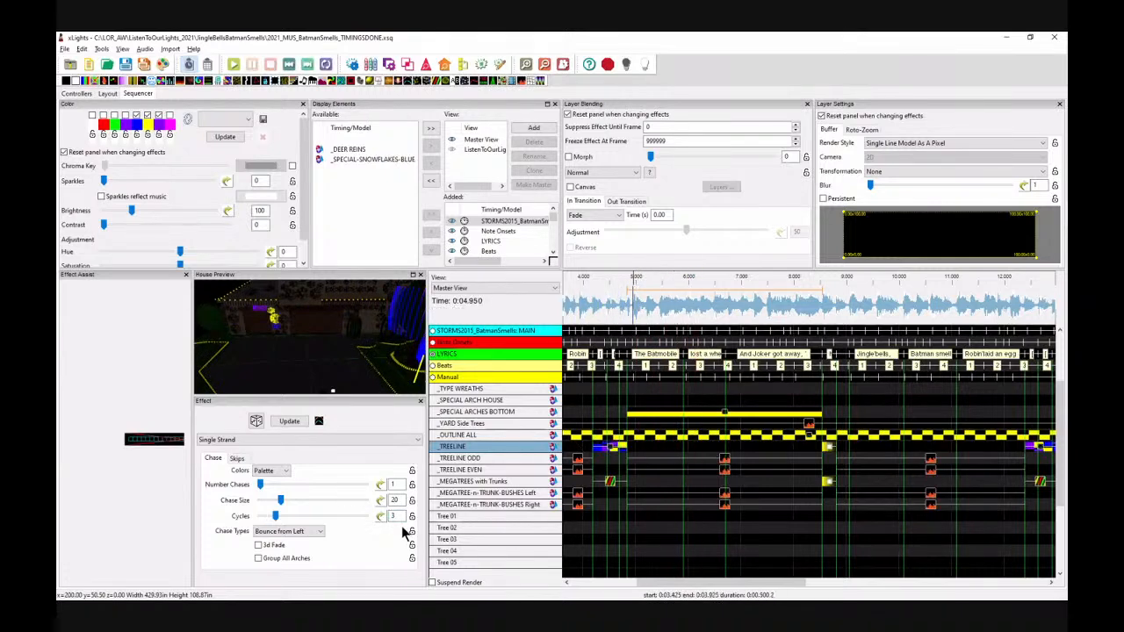
{"action": "type", "text": "5"}
{"action": "left_click", "coordinate": [600, 307]}
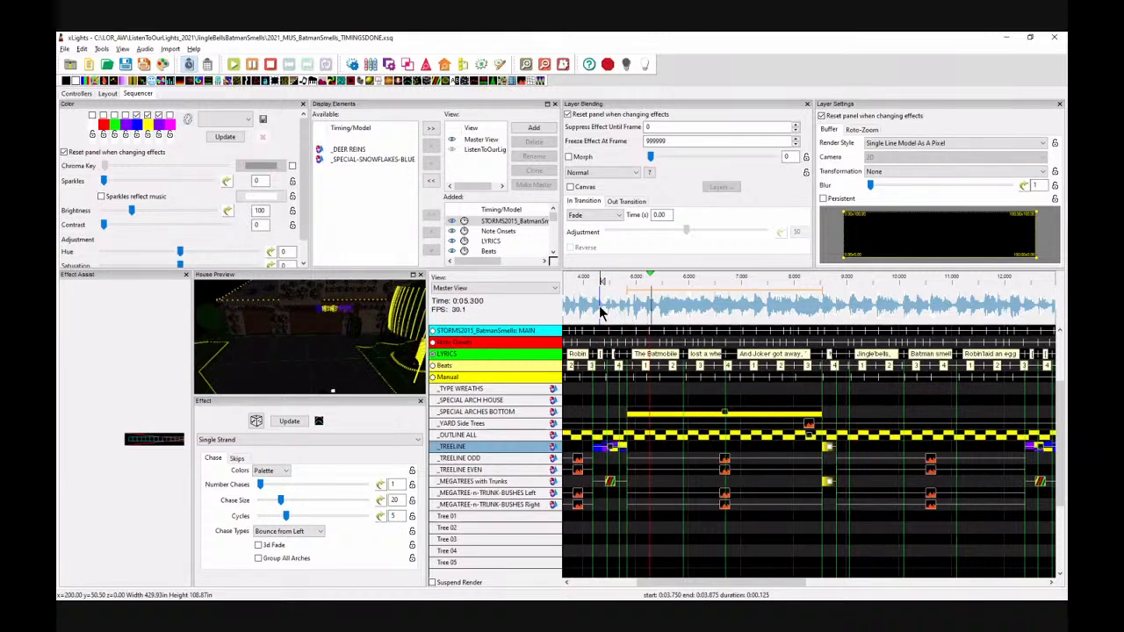
Step: Extend the start of the Single Strand effect on _SPECIAL ARCHES BOTTOM back to about 0.85 s
{"action": "key", "text": "space"}
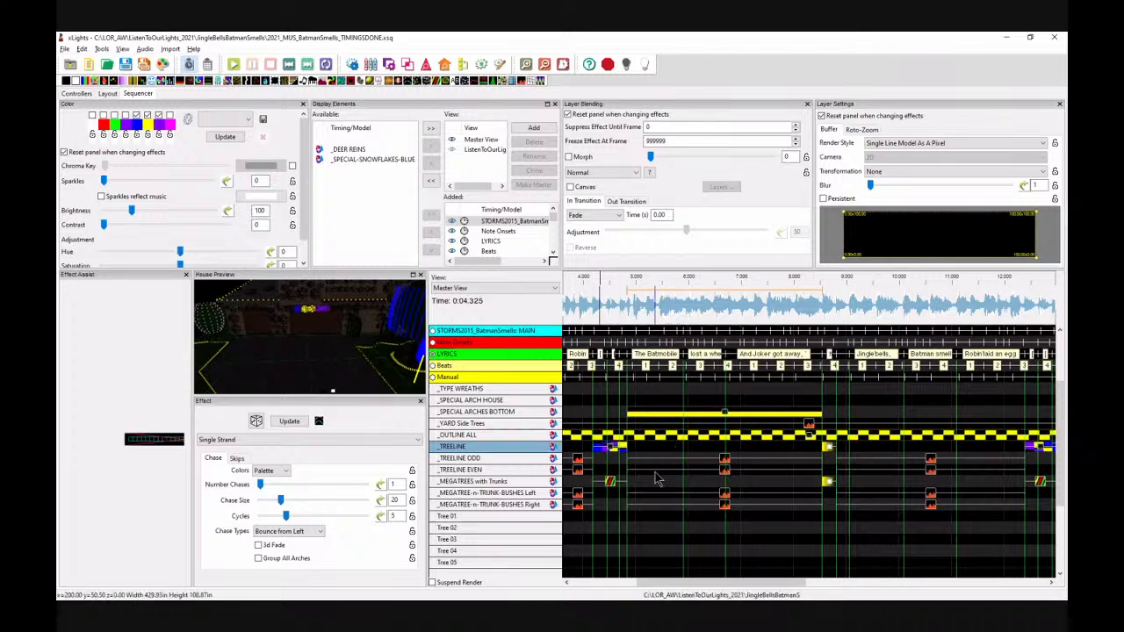
{"action": "left_click_drag", "start_coordinate": [651, 593], "coordinate": [577, 591]}
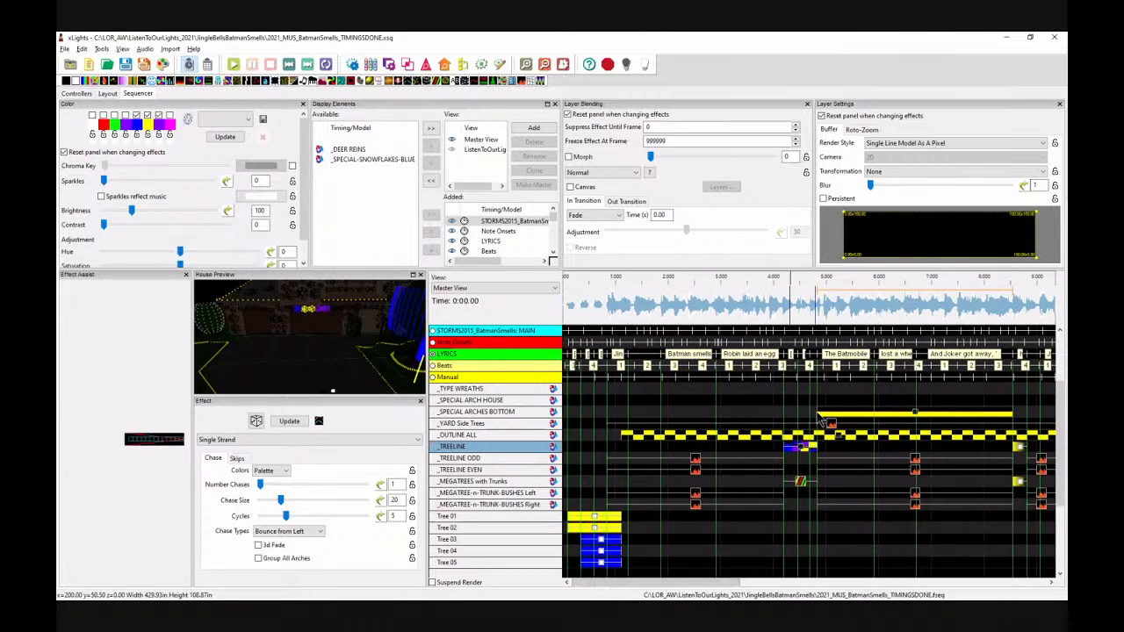
{"action": "left_click_drag", "start_coordinate": [815, 412], "coordinate": [608, 414]}
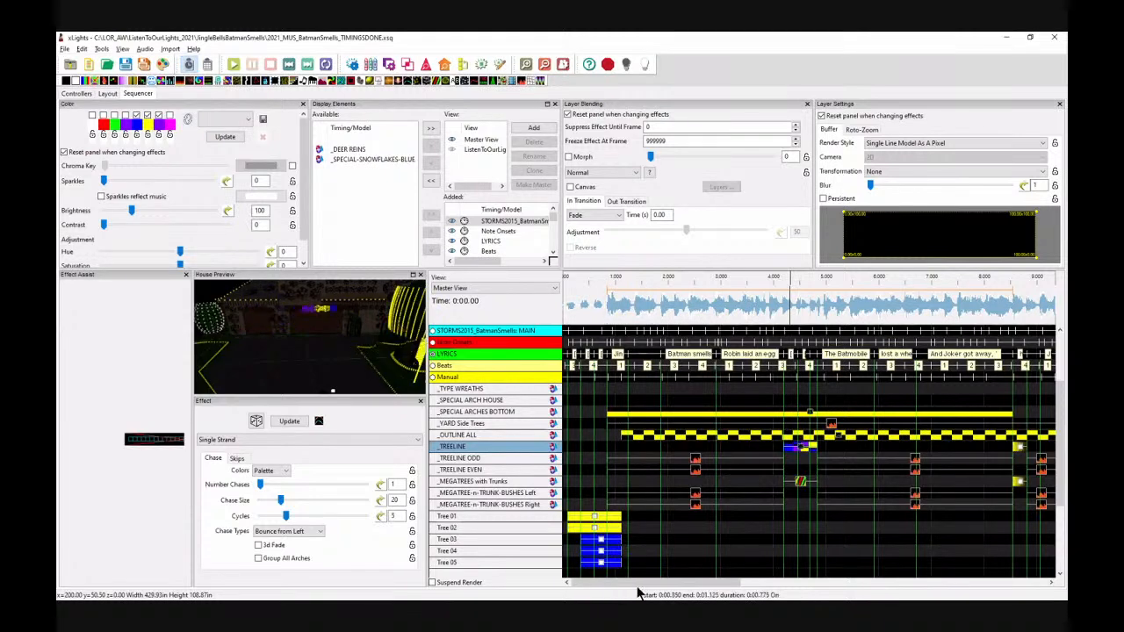
Step: Play the sequence from near the start to preview the lengthened arches chase in the house preview
{"action": "left_click_drag", "start_coordinate": [672, 589], "coordinate": [723, 590]}
{"action": "left_click", "coordinate": [590, 298]}
{"action": "key", "text": "space"}
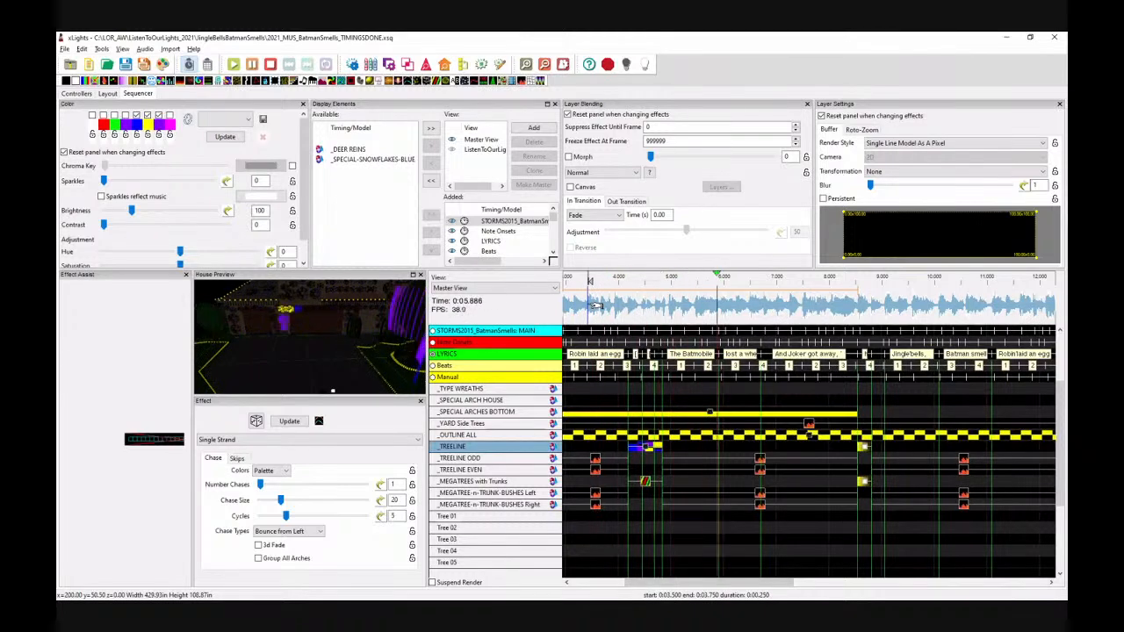
{"action": "key", "text": "space"}
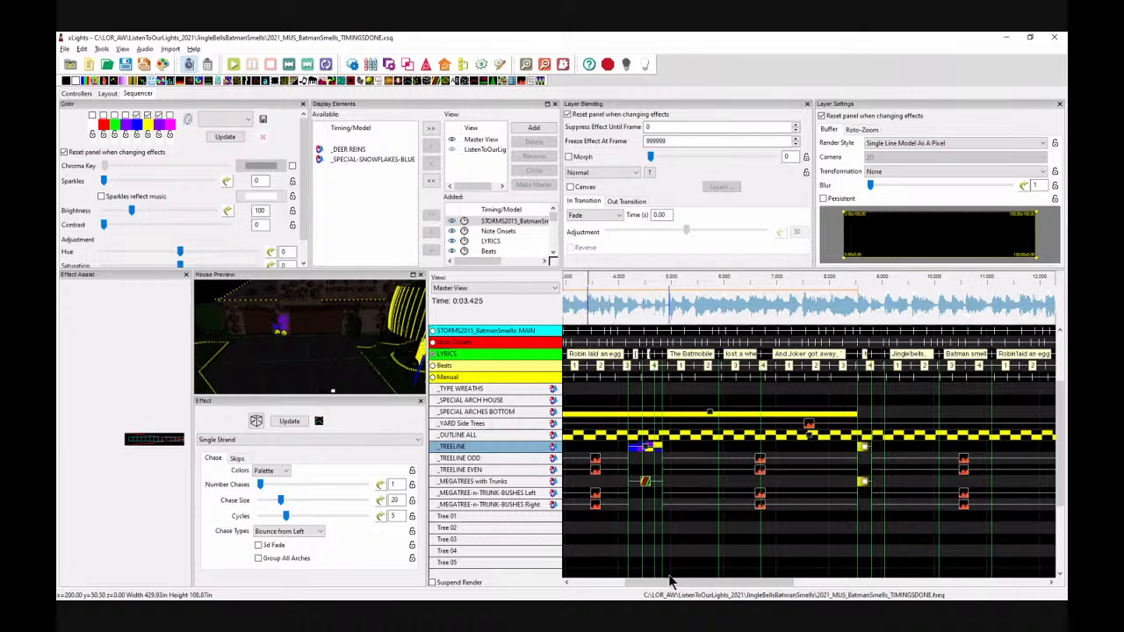
{"action": "left_click_drag", "start_coordinate": [660, 582], "coordinate": [672, 583]}
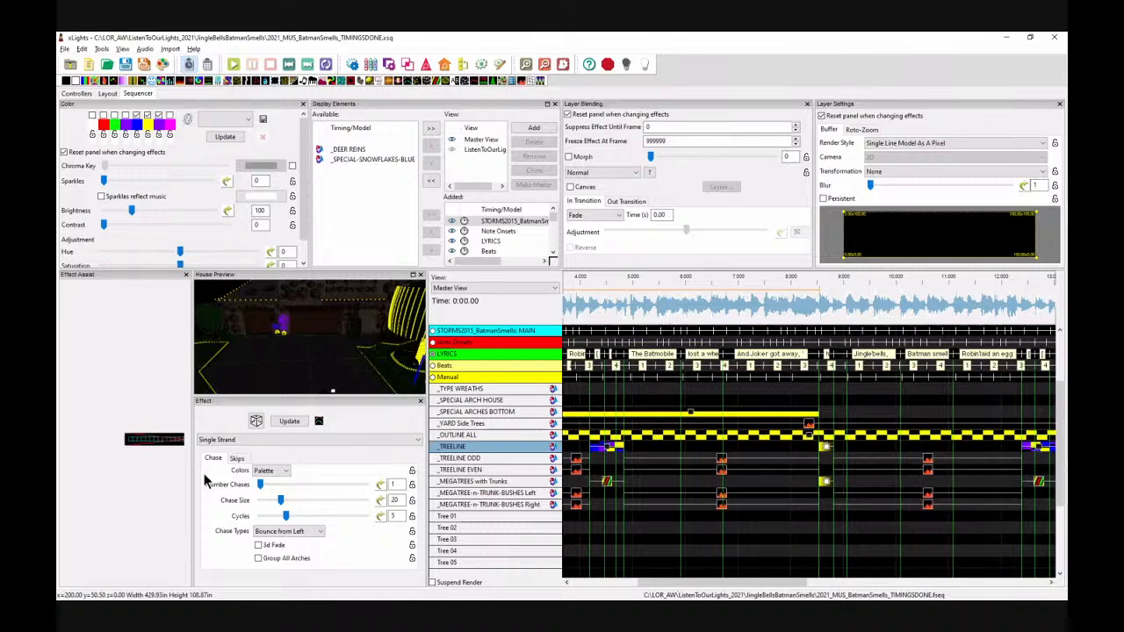
{"action": "scroll", "coordinate": [308, 350], "scroll_direction": "down", "scroll_amount": 5}
{"action": "left_click_drag", "start_coordinate": [692, 314], "coordinate": [717, 316]}
{"action": "key", "text": "space"}
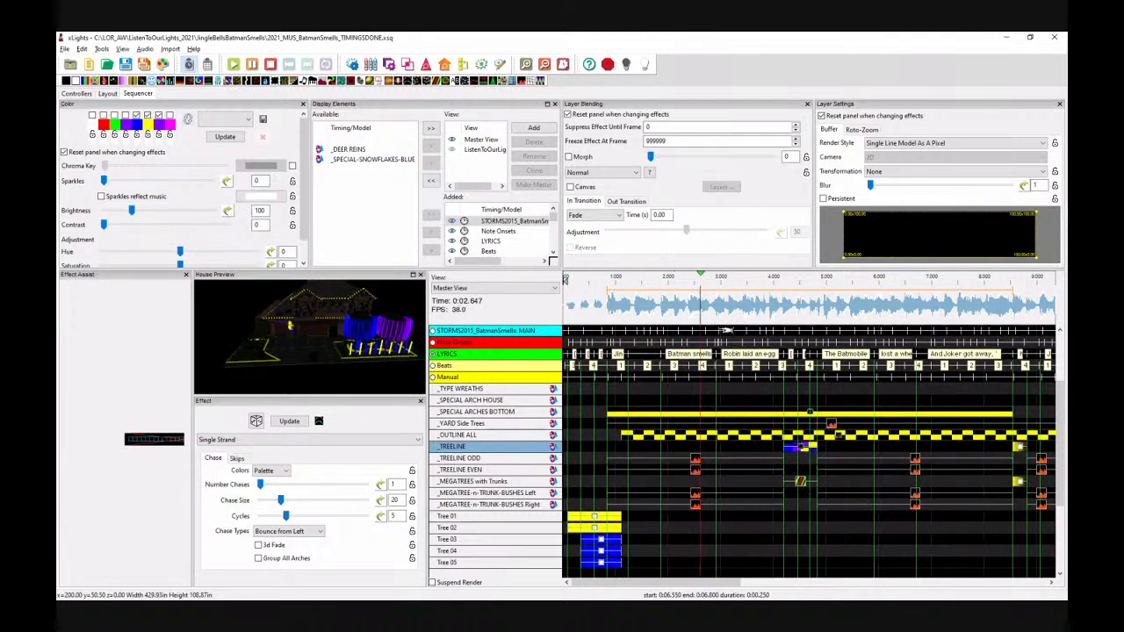
{"action": "key", "text": "space"}
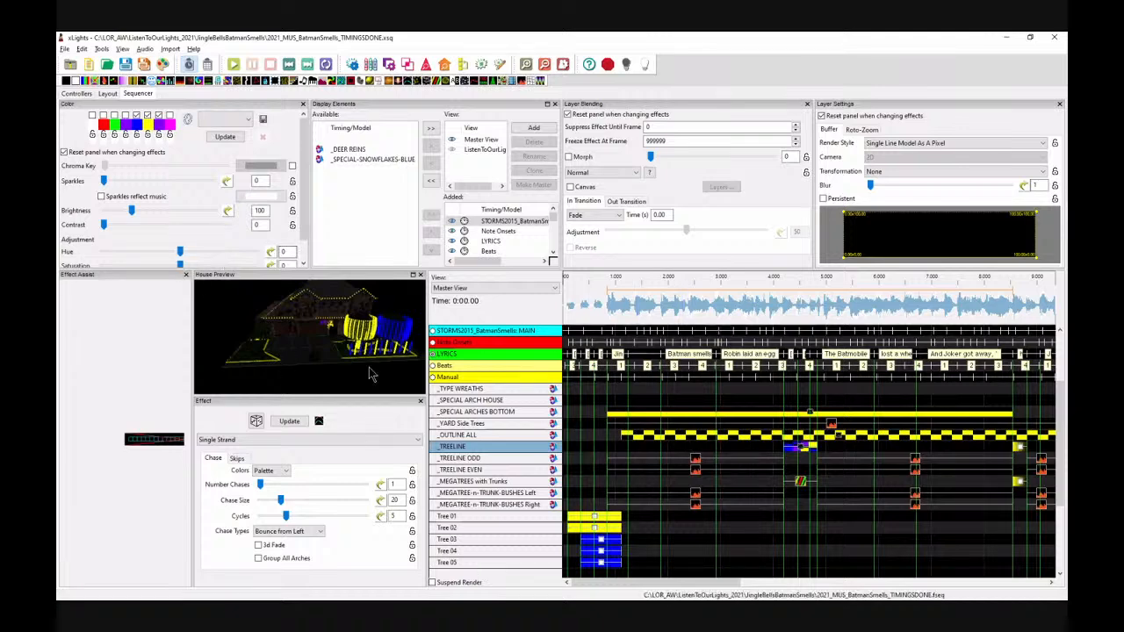
{"action": "scroll", "coordinate": [804, 501], "scroll_direction": "up", "scroll_amount": 1}
{"action": "scroll", "coordinate": [804, 501], "scroll_direction": "up", "scroll_amount": 3}
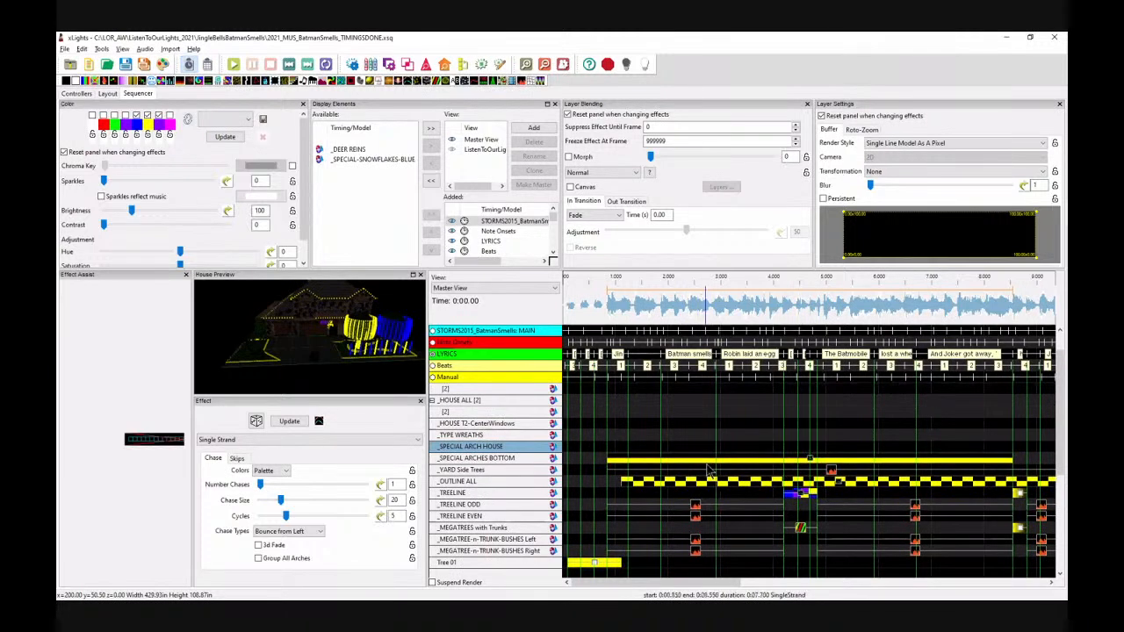
{"action": "scroll", "coordinate": [708, 470], "scroll_direction": "up", "scroll_amount": 1}
{"action": "scroll", "coordinate": [708, 470], "scroll_direction": "up", "scroll_amount": 1}
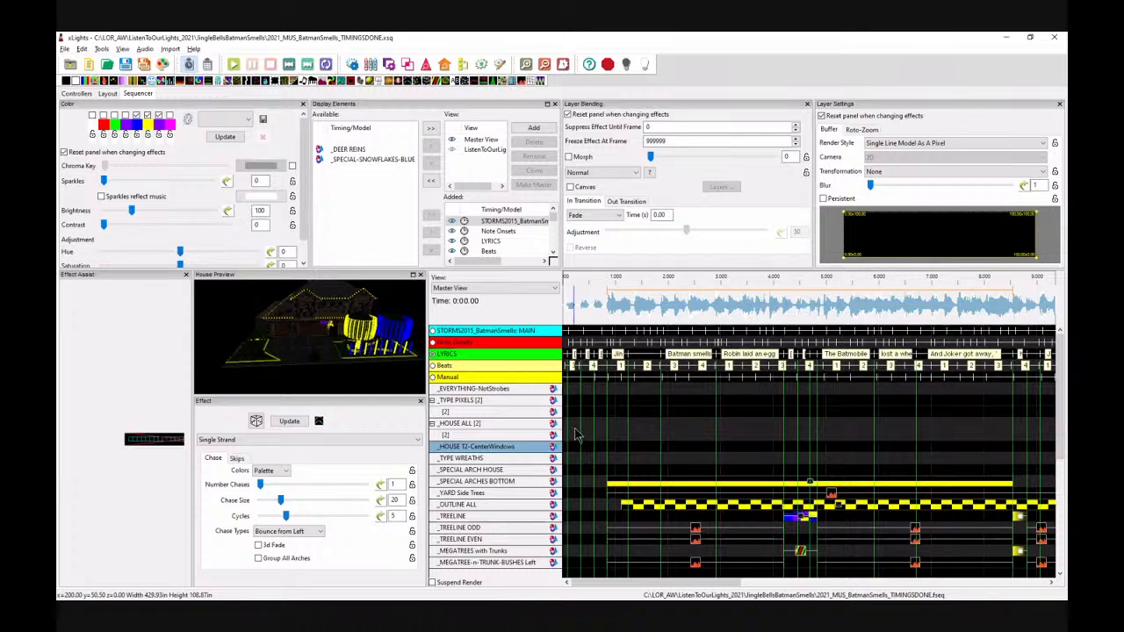
Step: Insert a new layer below on the _HOUSE T2-CenterWindows model
{"action": "left_click", "coordinate": [432, 366]}
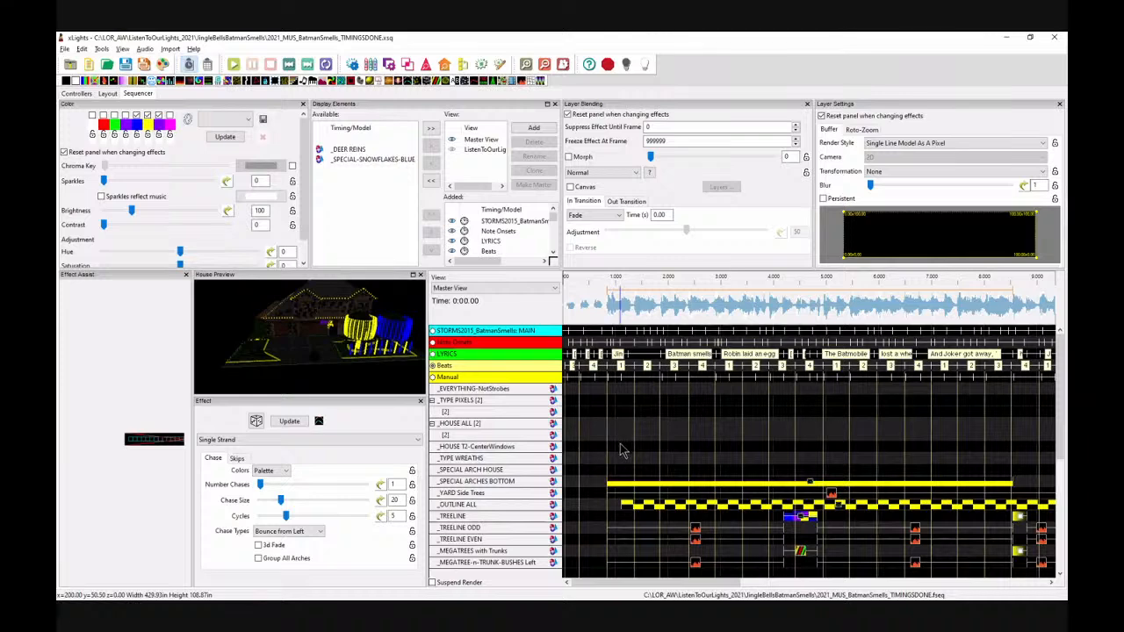
{"action": "right_click", "coordinate": [491, 446]}
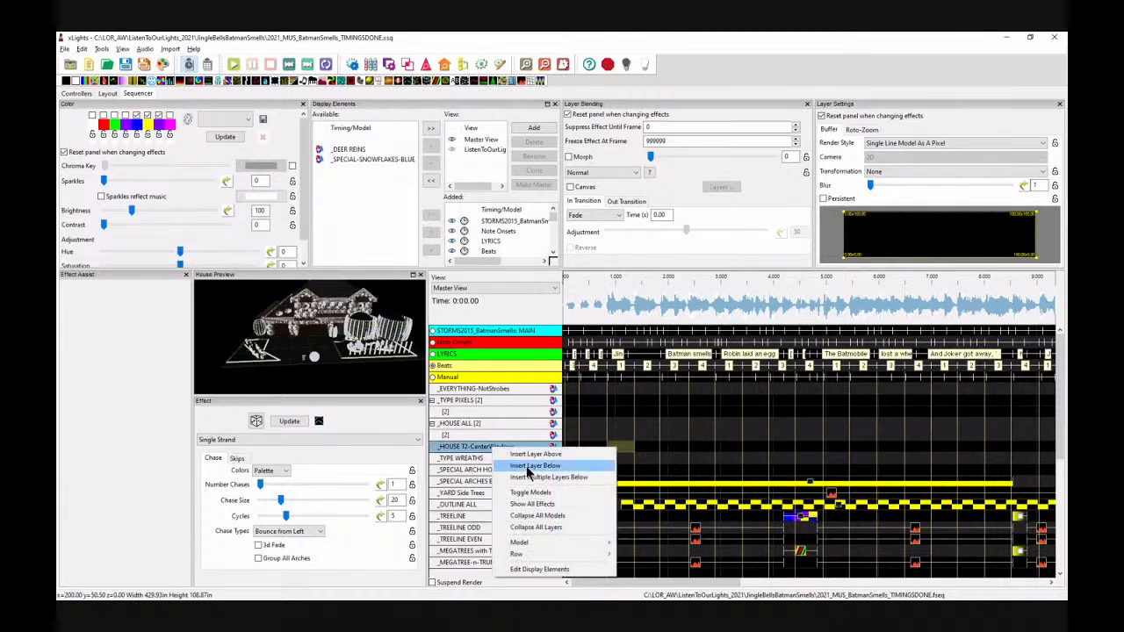
{"action": "left_click", "coordinate": [529, 468]}
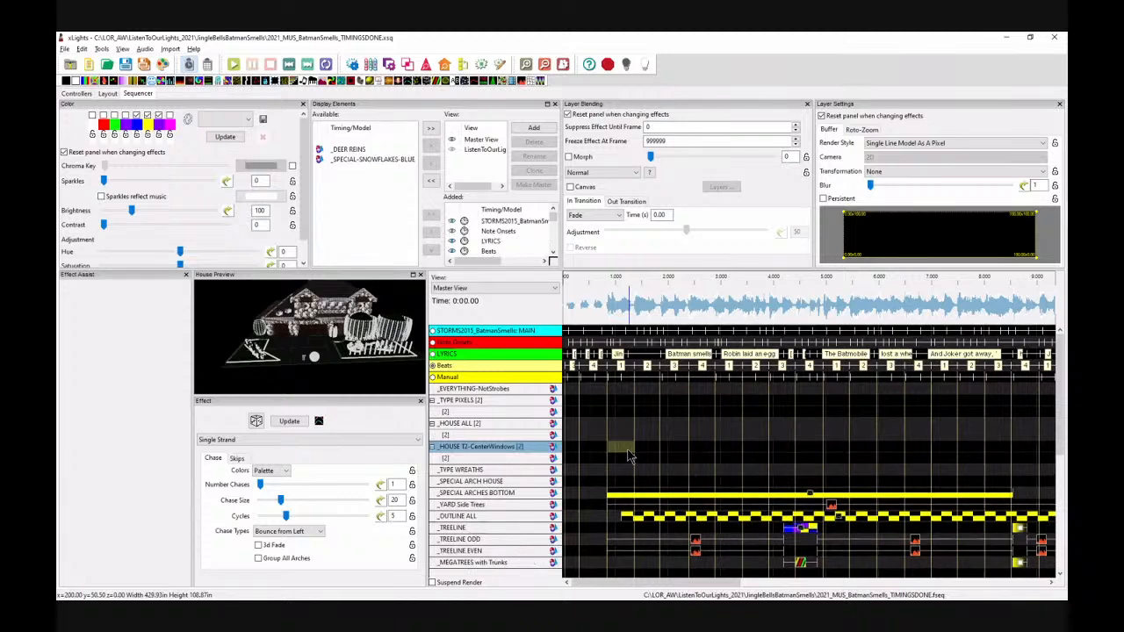
Step: Place a Shockwave effect on the top _HOUSE T2-CenterWindows layer from about 0.85 s to 1.38 s, with white as its palette colour
{"action": "left_click", "coordinate": [630, 450]}
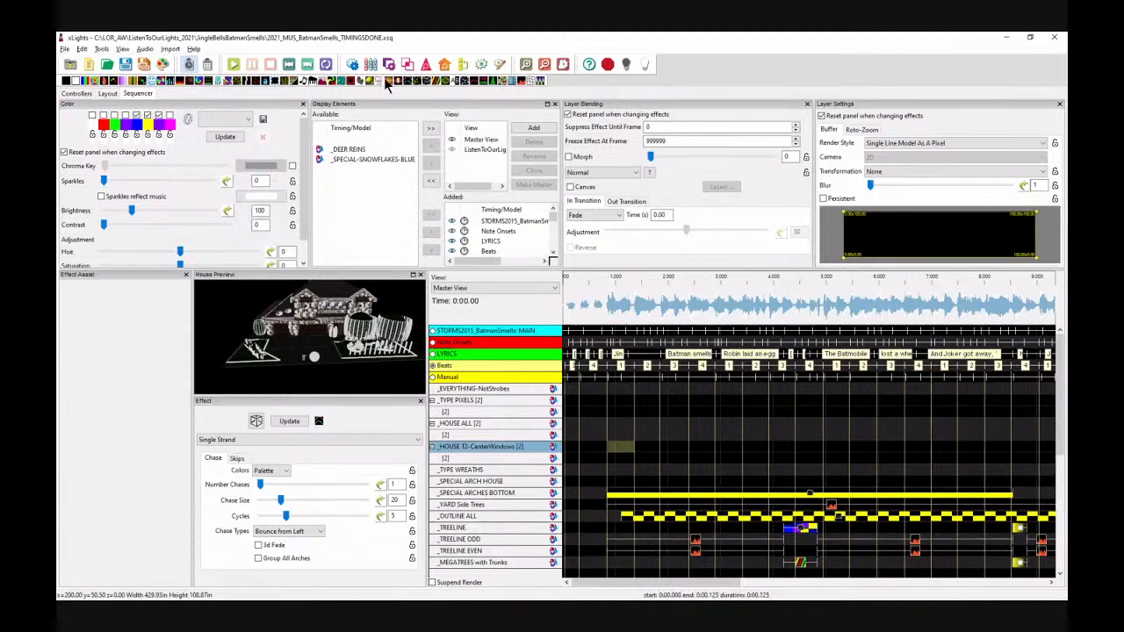
{"action": "left_click_drag", "start_coordinate": [393, 83], "coordinate": [624, 467]}
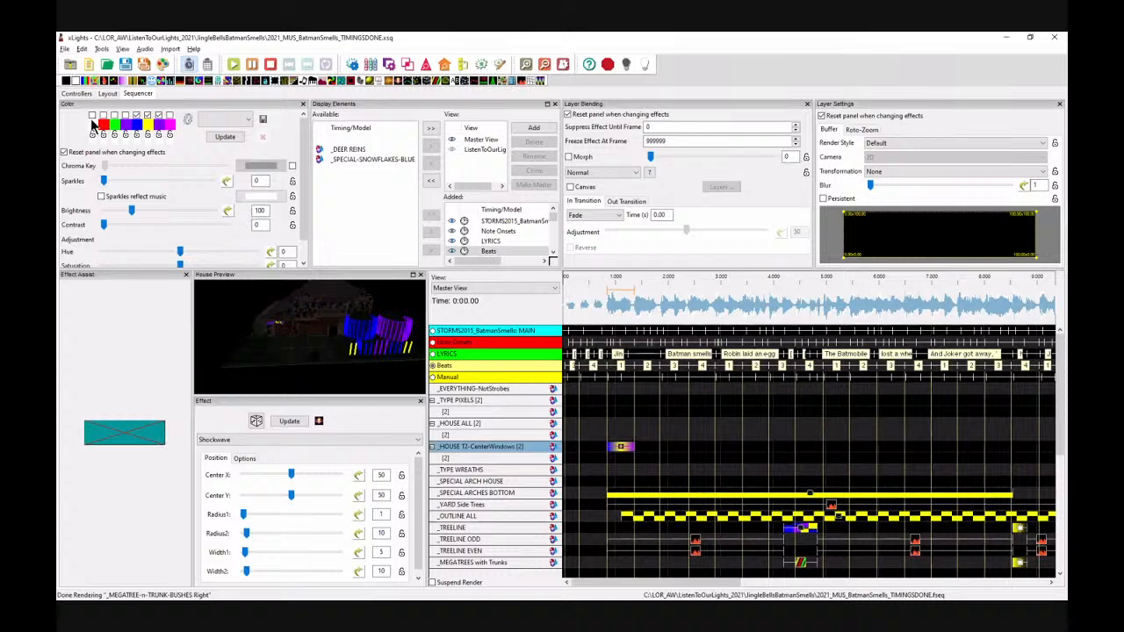
{"action": "left_click", "coordinate": [98, 125]}
{"action": "left_click", "coordinate": [81, 218]}
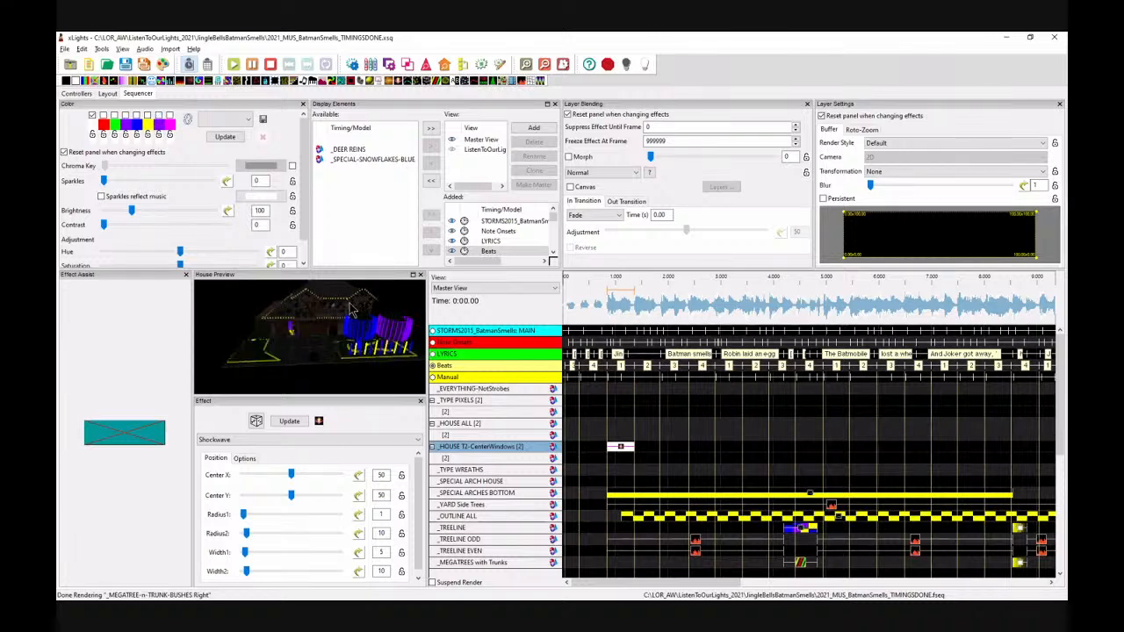
Step: Set the shockwave's Radius2 to 96 and Width2 to 90
{"action": "scroll", "coordinate": [347, 311], "scroll_direction": "up", "scroll_amount": 5}
{"action": "mouse_move", "coordinate": [347, 311]}
{"action": "left_mouse_down"}
{"action": "mouse_move", "coordinate": [289, 394]}
{"action": "mouse_move", "coordinate": [380, 281]}
{"action": "mouse_move", "coordinate": [361, 321]}
{"action": "mouse_move", "coordinate": [336, 327]}
{"action": "mouse_move", "coordinate": [333, 303]}
{"action": "left_mouse_up"}
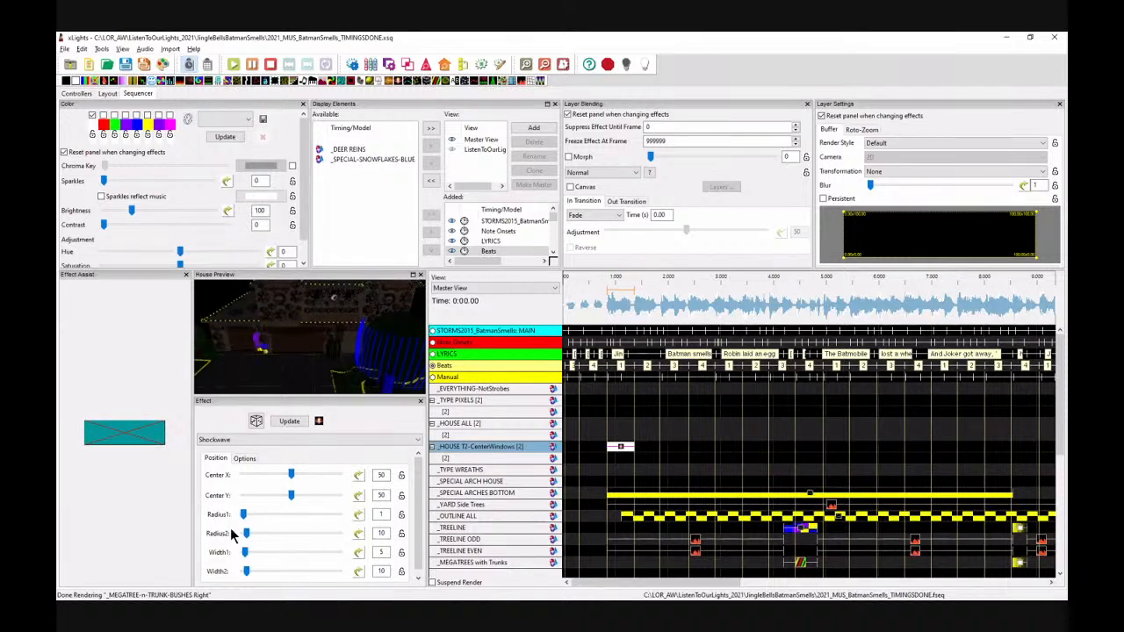
{"action": "left_click_drag", "start_coordinate": [247, 534], "coordinate": [274, 541]}
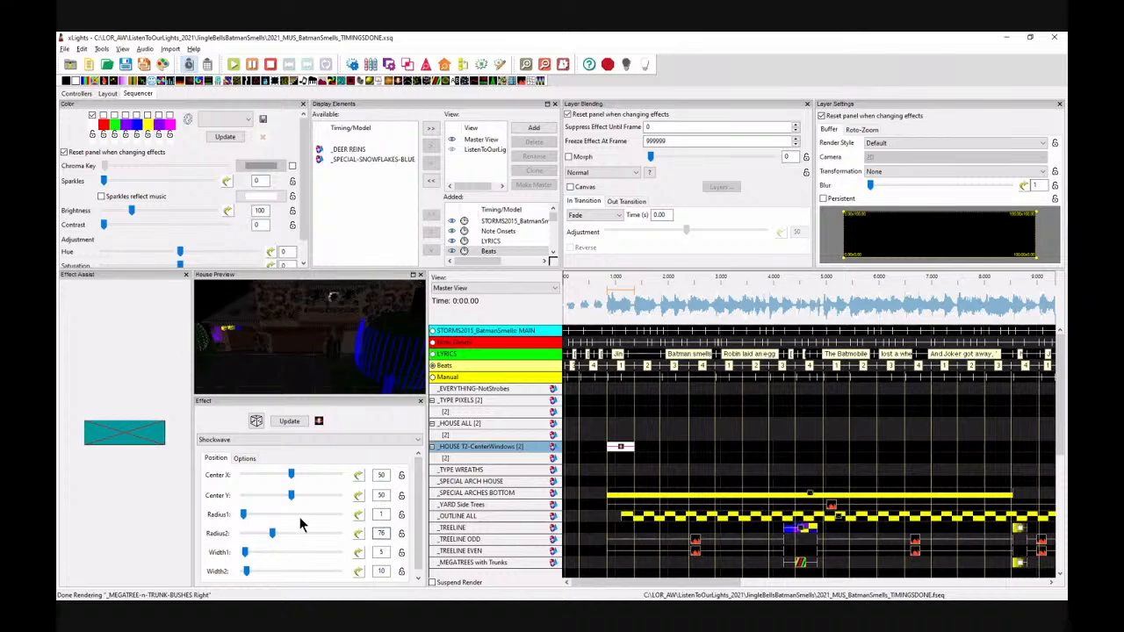
{"action": "double_click", "coordinate": [381, 533]}
{"action": "type", "text": "50"}
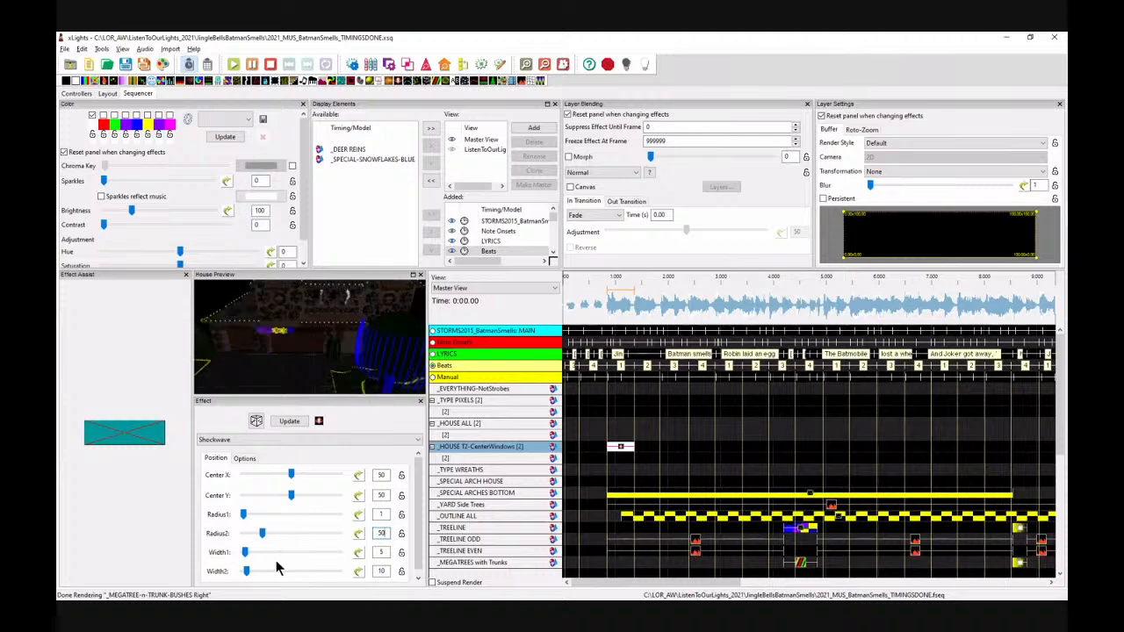
{"action": "left_click", "coordinate": [311, 533]}
{"action": "left_click", "coordinate": [312, 533]}
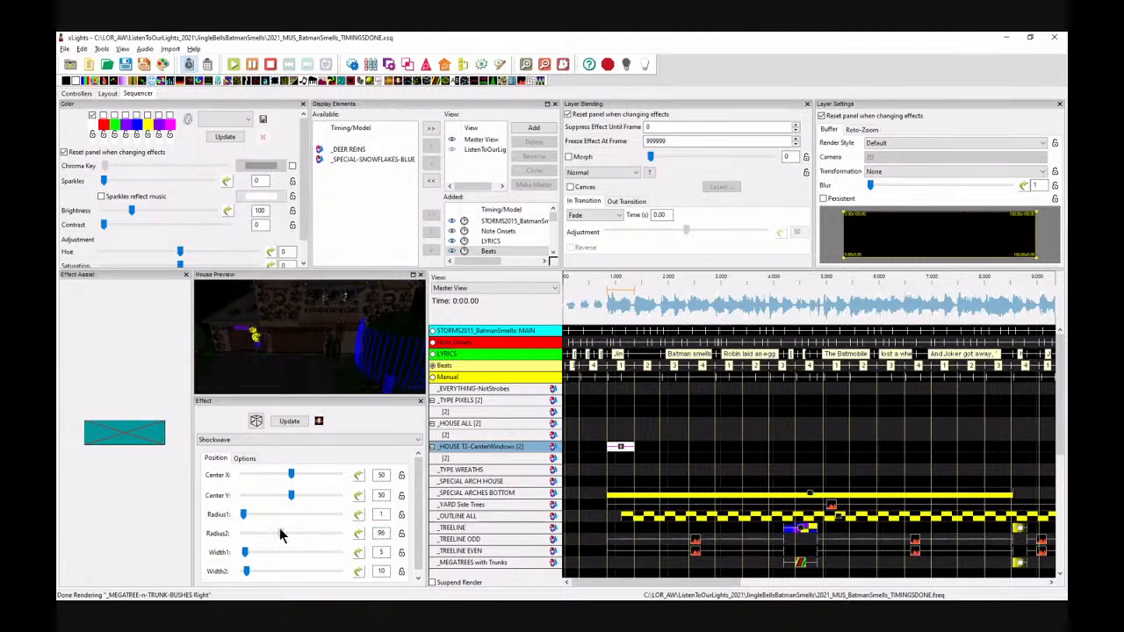
{"action": "left_click_drag", "start_coordinate": [246, 571], "coordinate": [279, 578]}
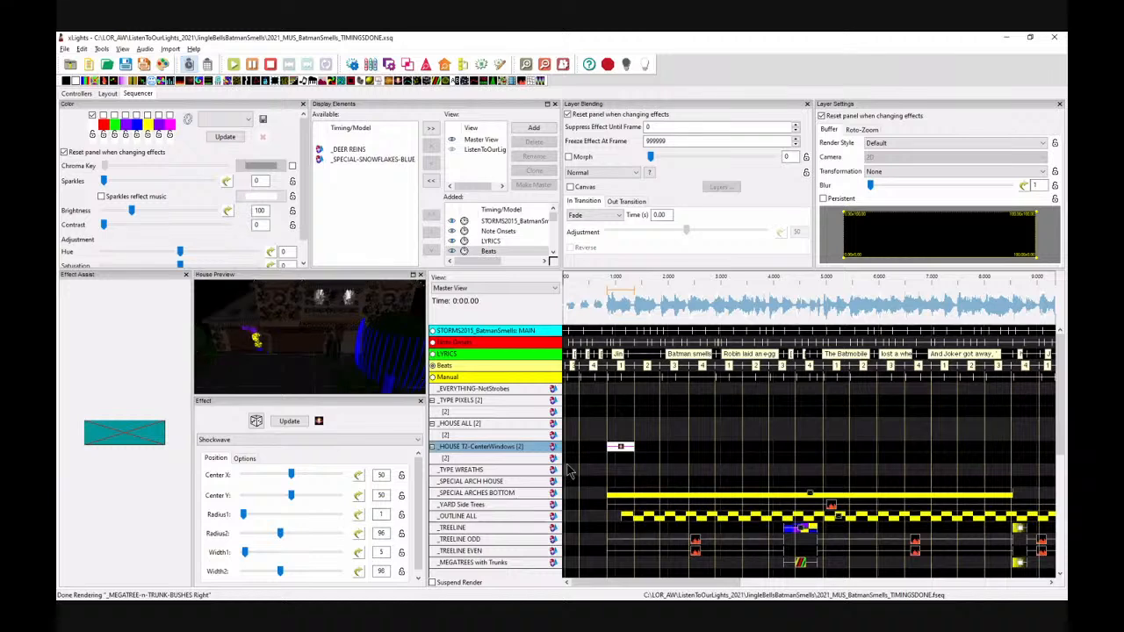
Step: Set the shockwave's render style to Per Model Default
{"action": "left_click", "coordinate": [621, 449]}
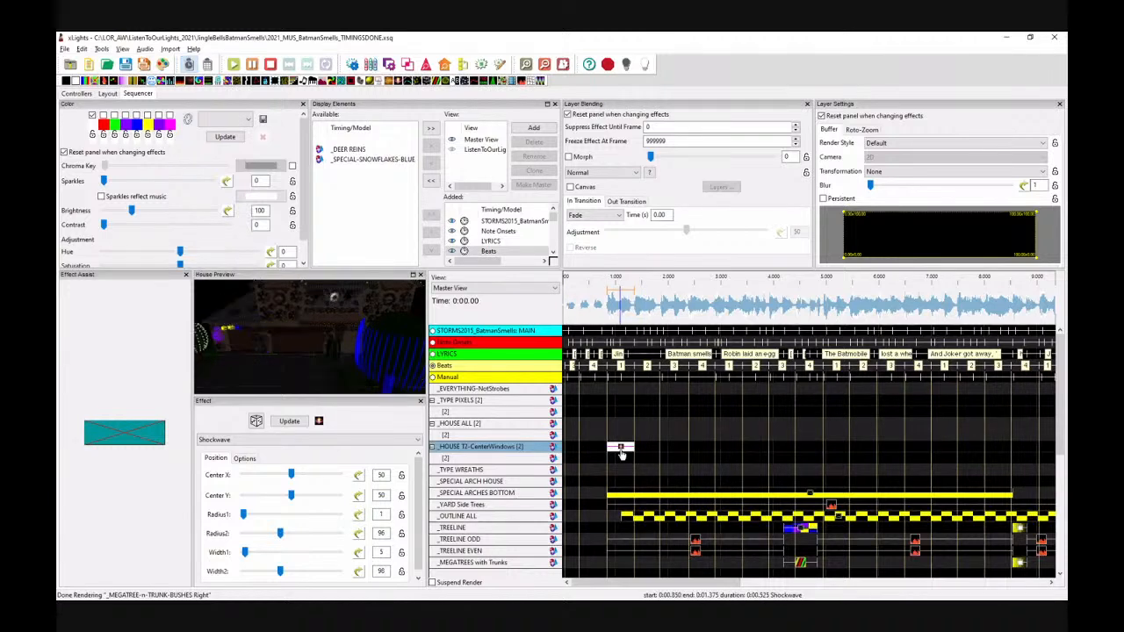
{"action": "left_click", "coordinate": [936, 144]}
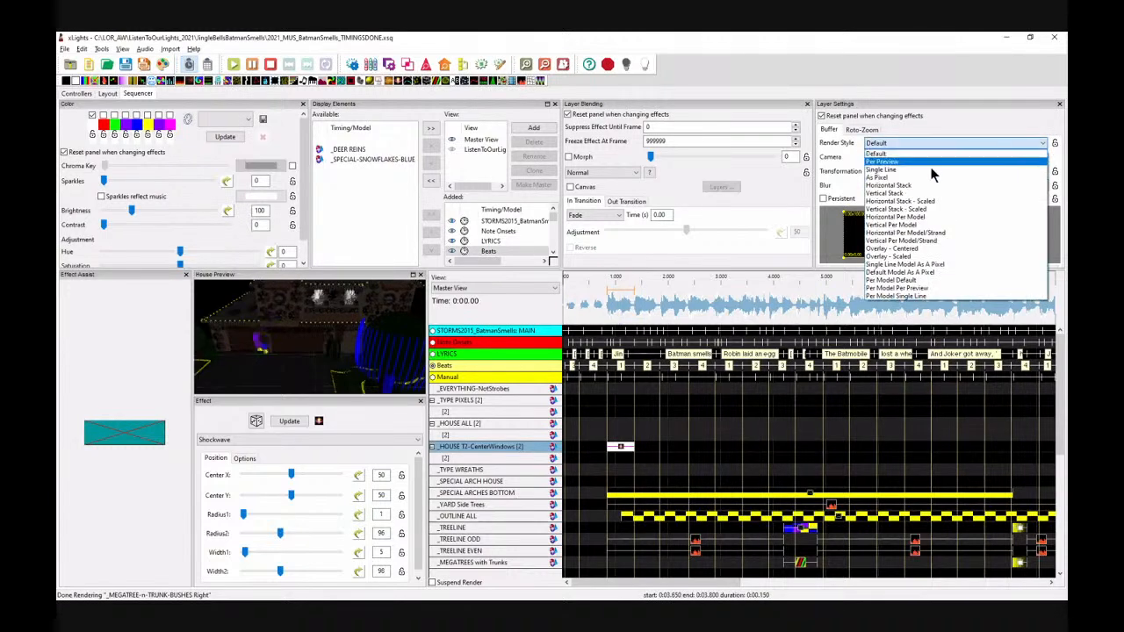
{"action": "left_click", "coordinate": [896, 281]}
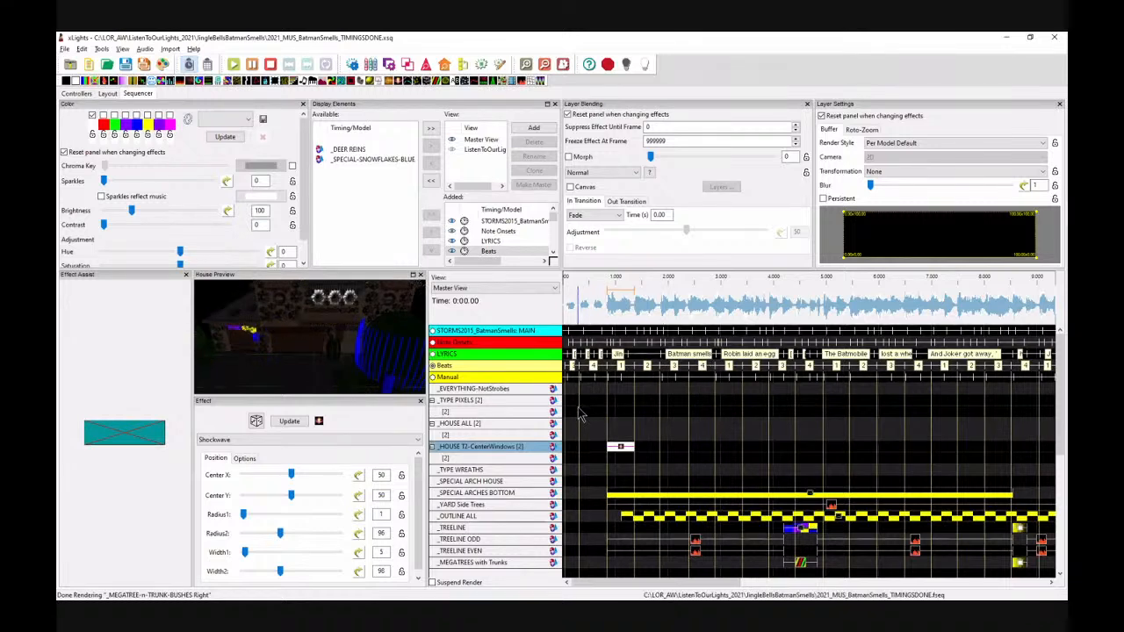
Step: Paste repeated copies of the shockwave effect along the layer through about 8.5 s
{"action": "left_click", "coordinate": [645, 455]}
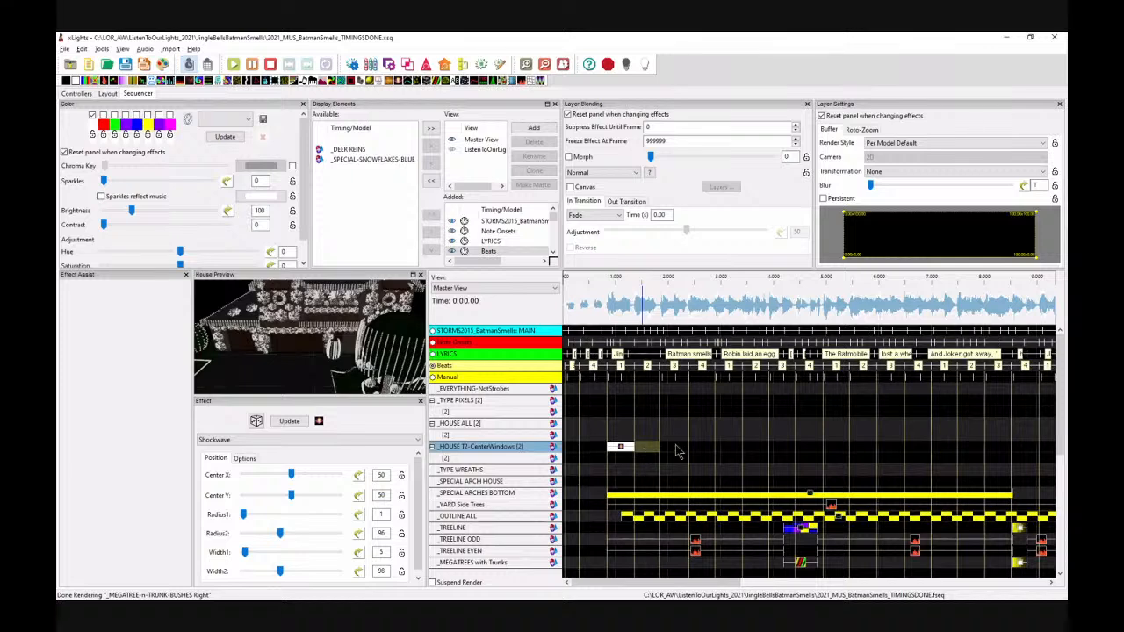
{"action": "key", "text": "ctrl+v"}
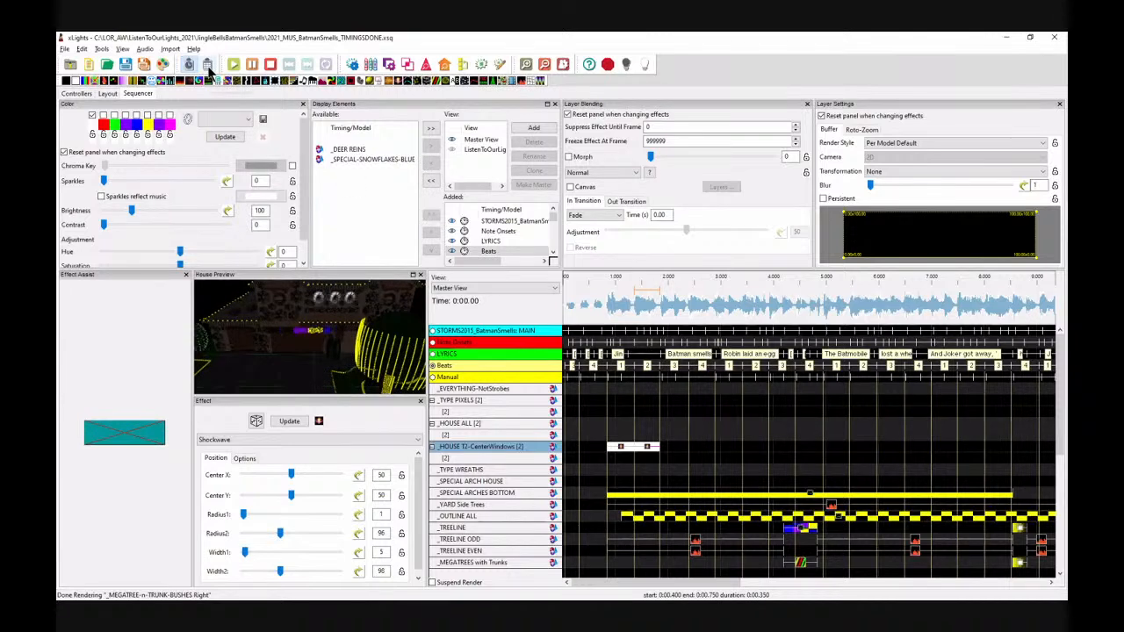
{"action": "left_click", "coordinate": [669, 450]}
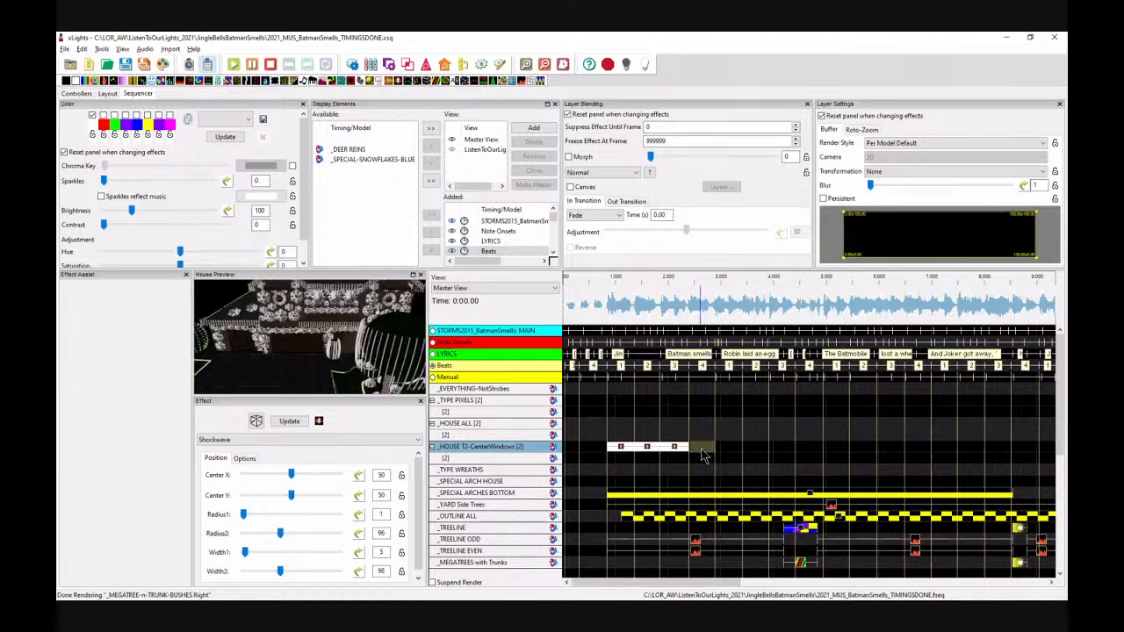
{"action": "key", "text": "ctrl+v"}
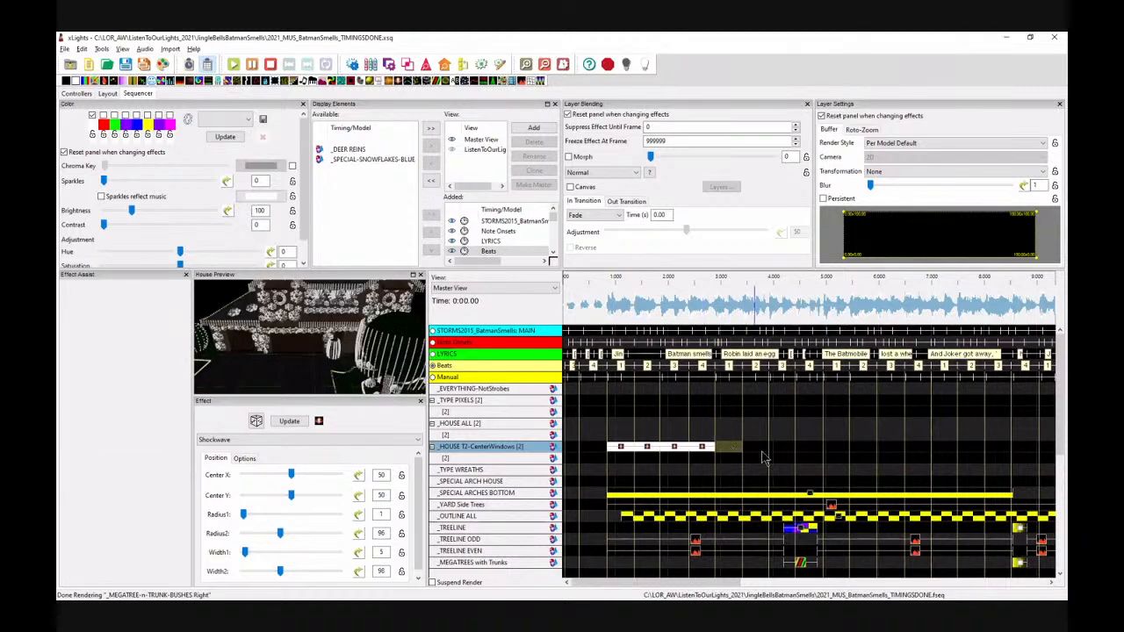
{"action": "key", "text": "ctrl+v"}
{"action": "key", "text": "ctrl+v"}
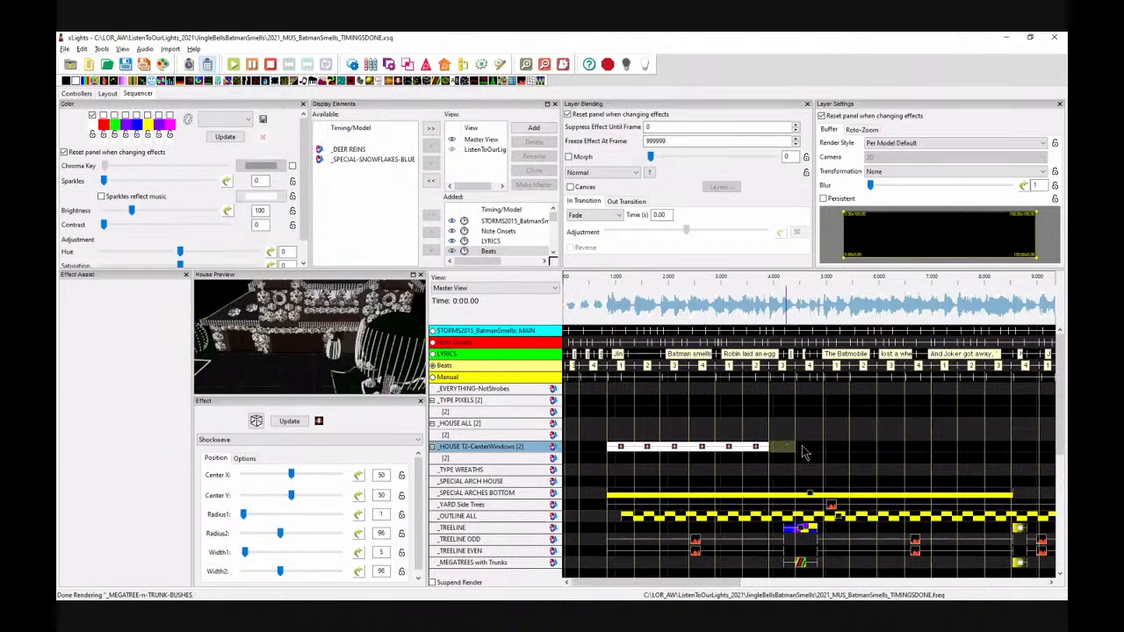
{"action": "key", "text": "ctrl+v"}
{"action": "key", "text": "ctrl+v"}
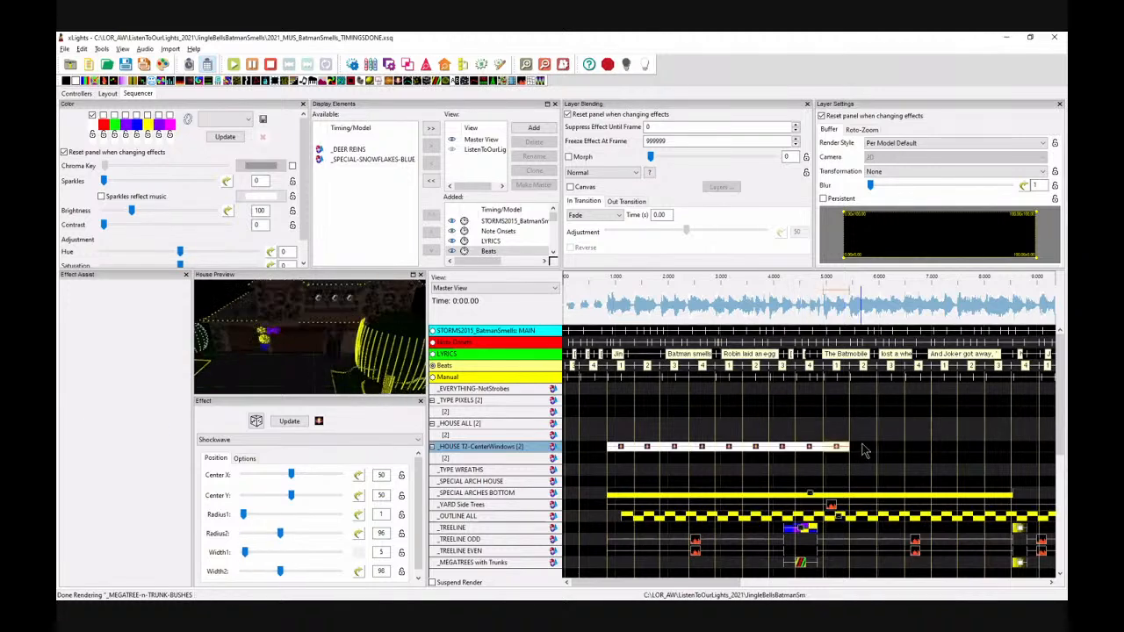
{"action": "key", "text": "ctrl+v"}
{"action": "key", "text": "ctrl+v"}
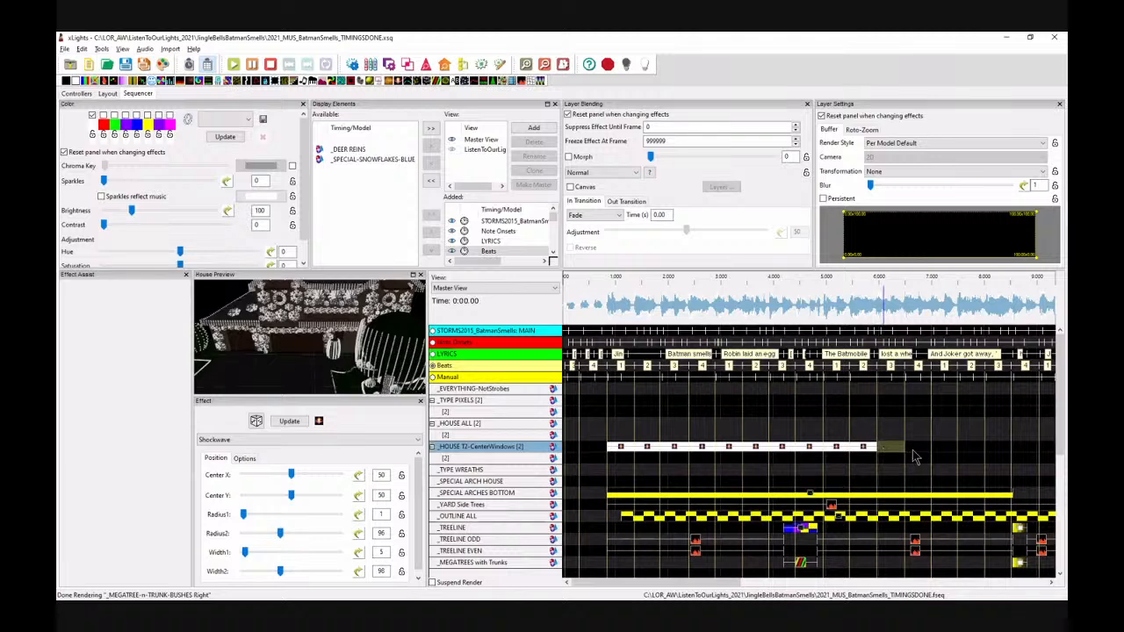
{"action": "key", "text": "ctrl+v"}
{"action": "key", "text": "ctrl+v"}
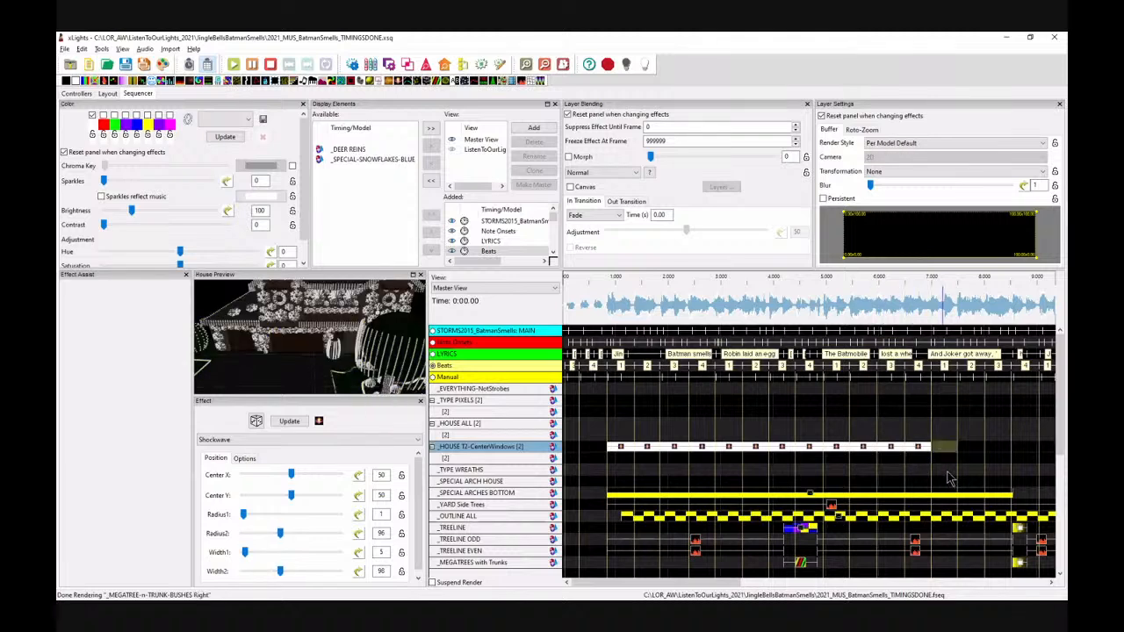
{"action": "key", "text": "ctrl+v"}
{"action": "key", "text": "ctrl+v"}
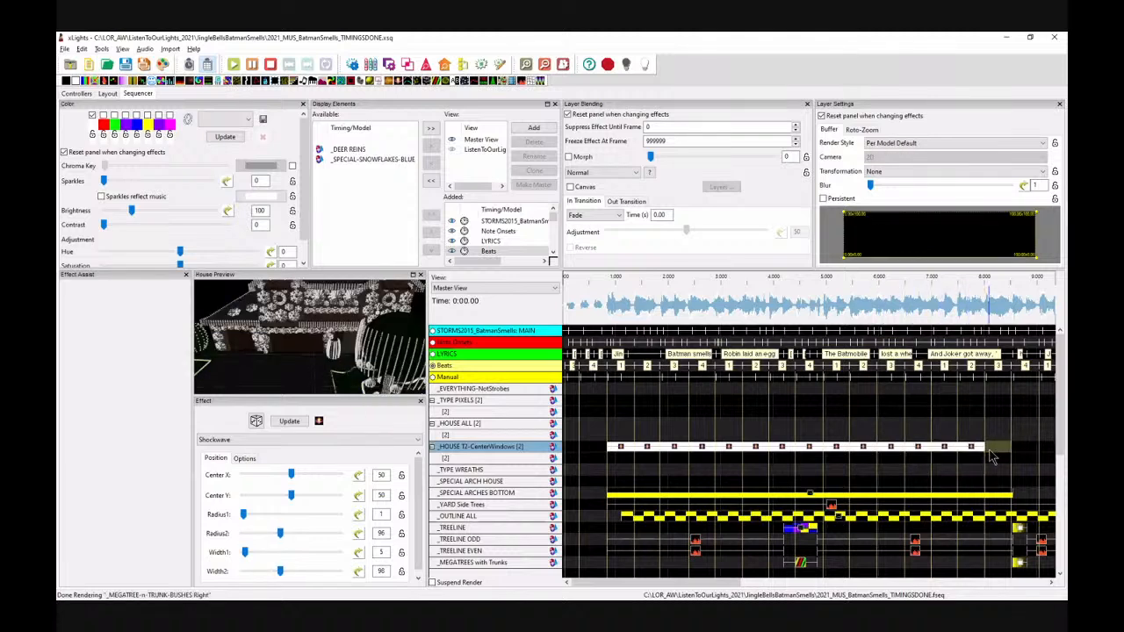
{"action": "key", "text": "ctrl+v"}
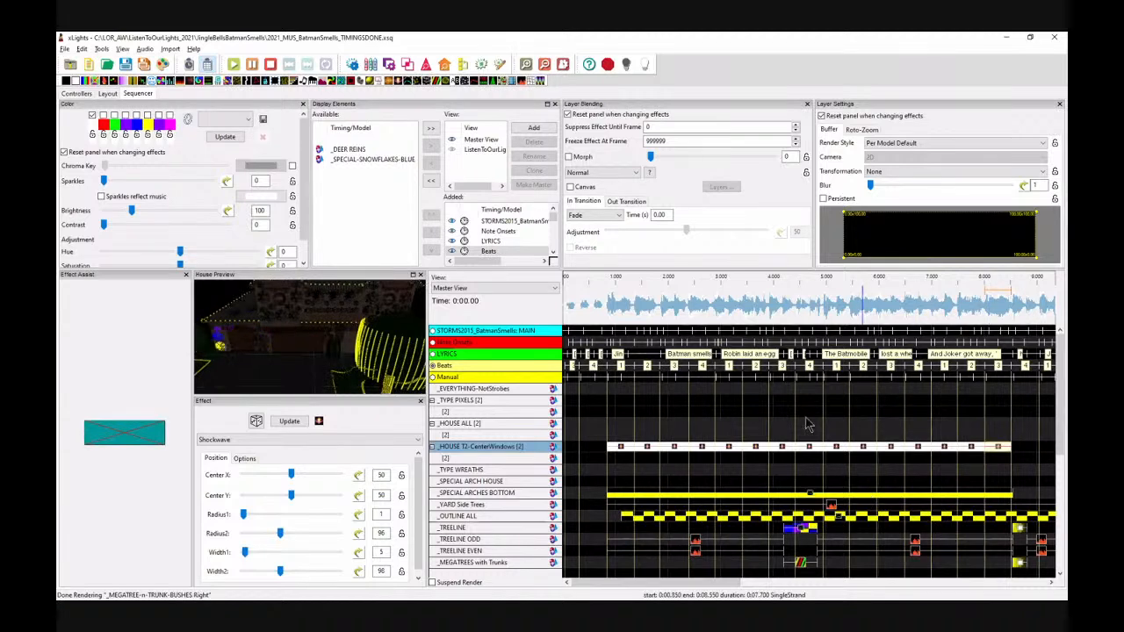
Step: Play the sequence from about 1.2 s to preview the shockwaves on the center windows
{"action": "left_click", "coordinate": [618, 306]}
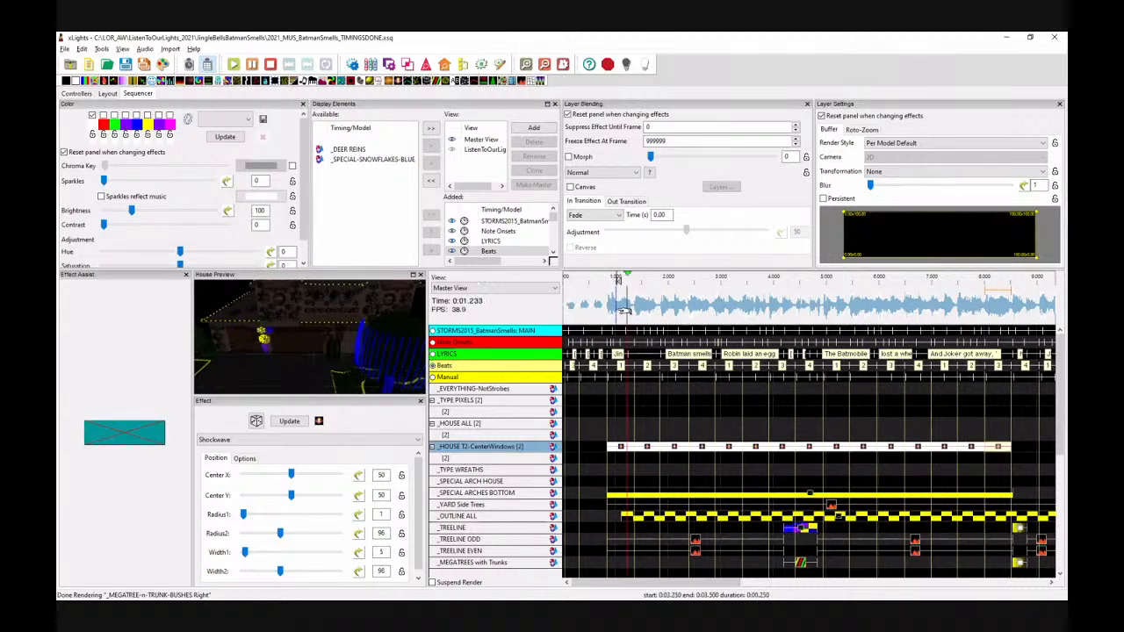
{"action": "key", "text": "space"}
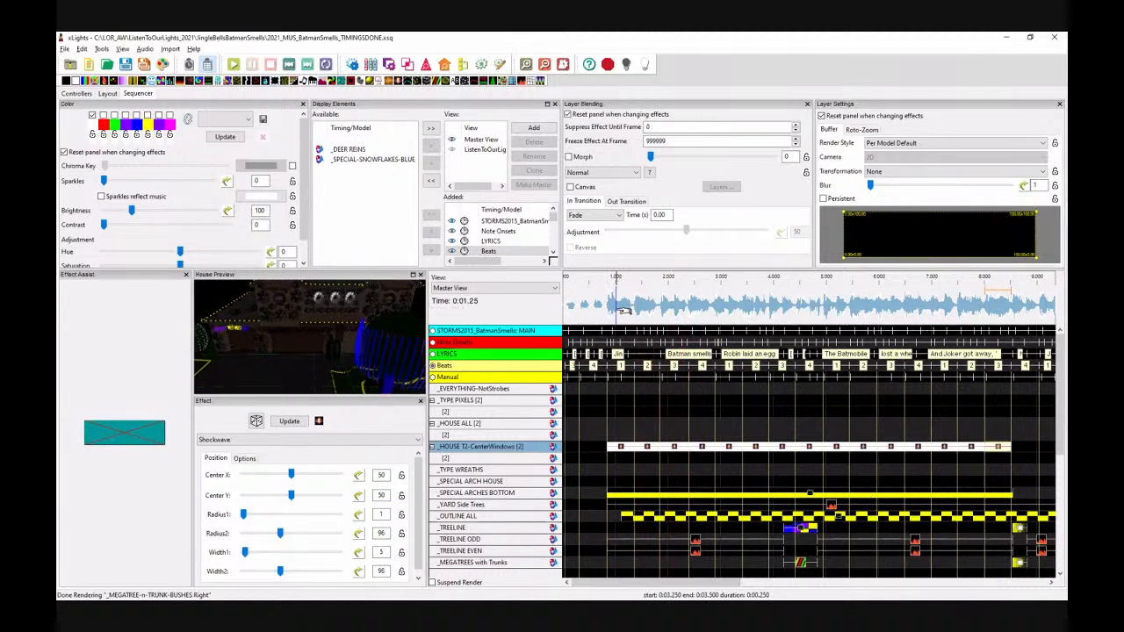
{"action": "left_click", "coordinate": [628, 460]}
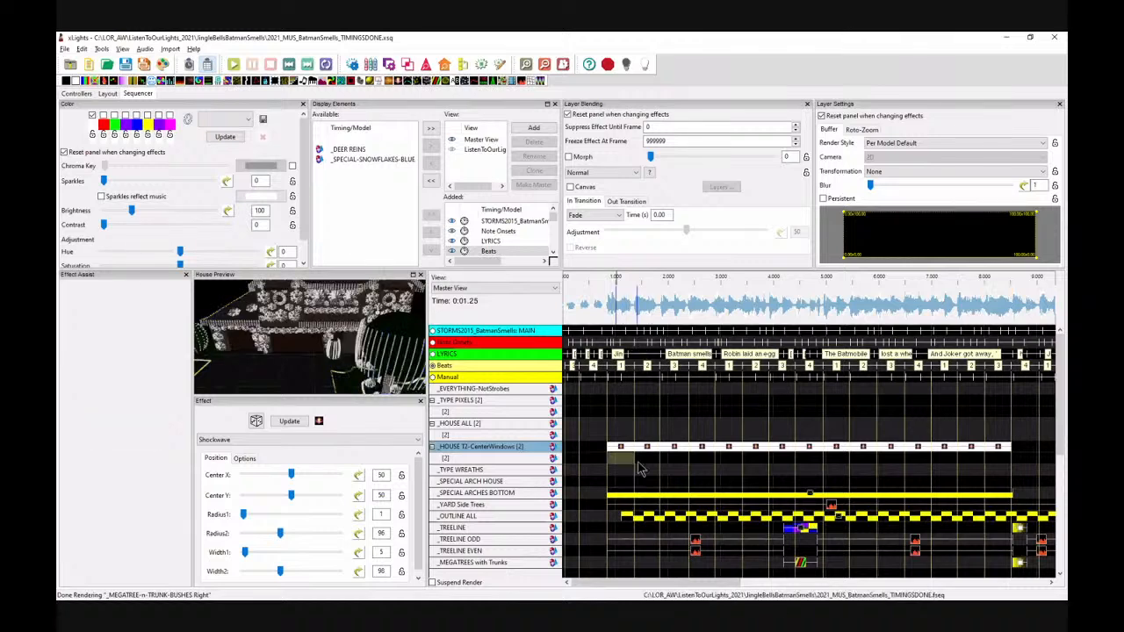
Step: Add a VU Meter effect on the second _HOUSE T2-CenterWindows layer and set its type to Timing Event Color
{"action": "left_click_drag", "start_coordinate": [524, 81], "coordinate": [1011, 466]}
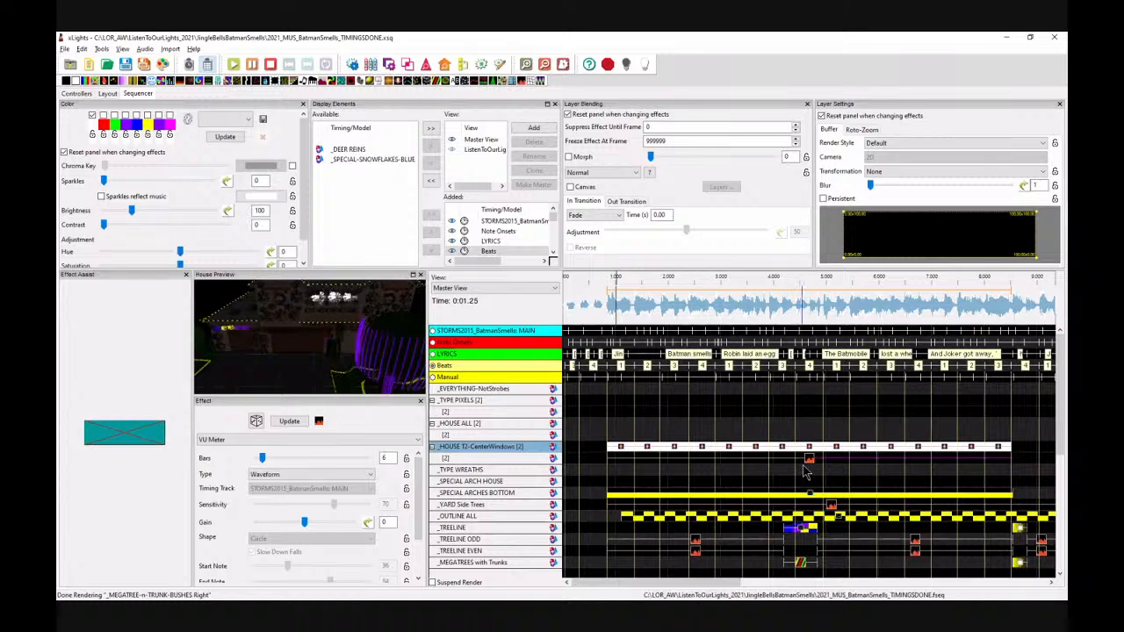
{"action": "left_click", "coordinate": [185, 276]}
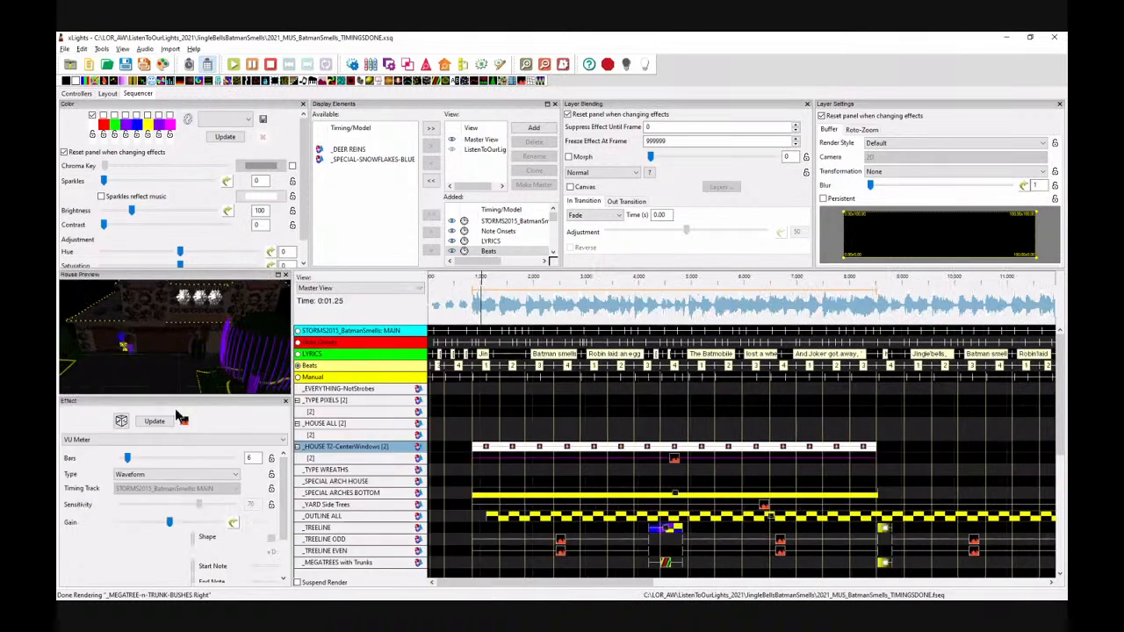
{"action": "left_click", "coordinate": [193, 472]}
{"action": "left_click", "coordinate": [175, 440]}
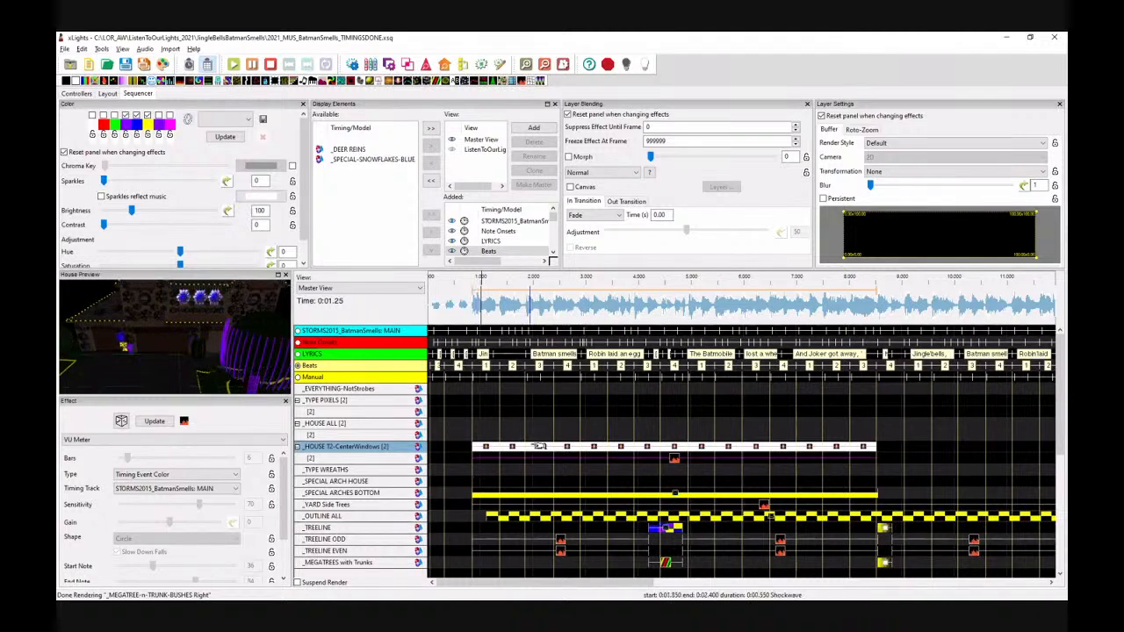
Step: Delete the pasted shockwave copies, leaving only the first shockwave on the top layer
{"action": "left_click_drag", "start_coordinate": [887, 454], "coordinate": [512, 447]}
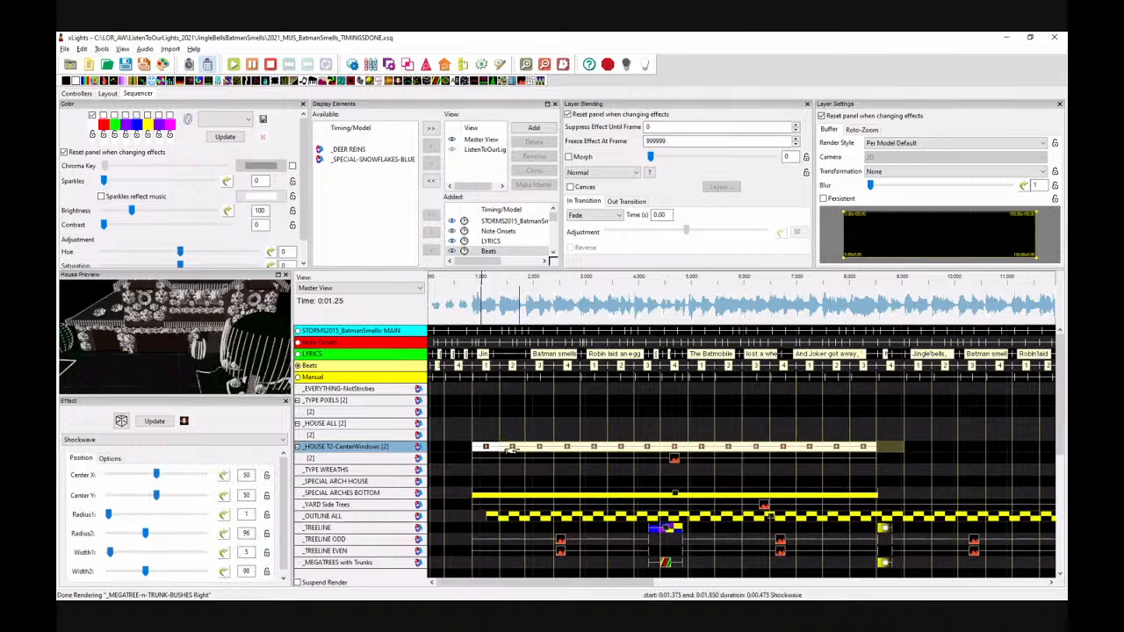
{"action": "left_click", "coordinate": [488, 450]}
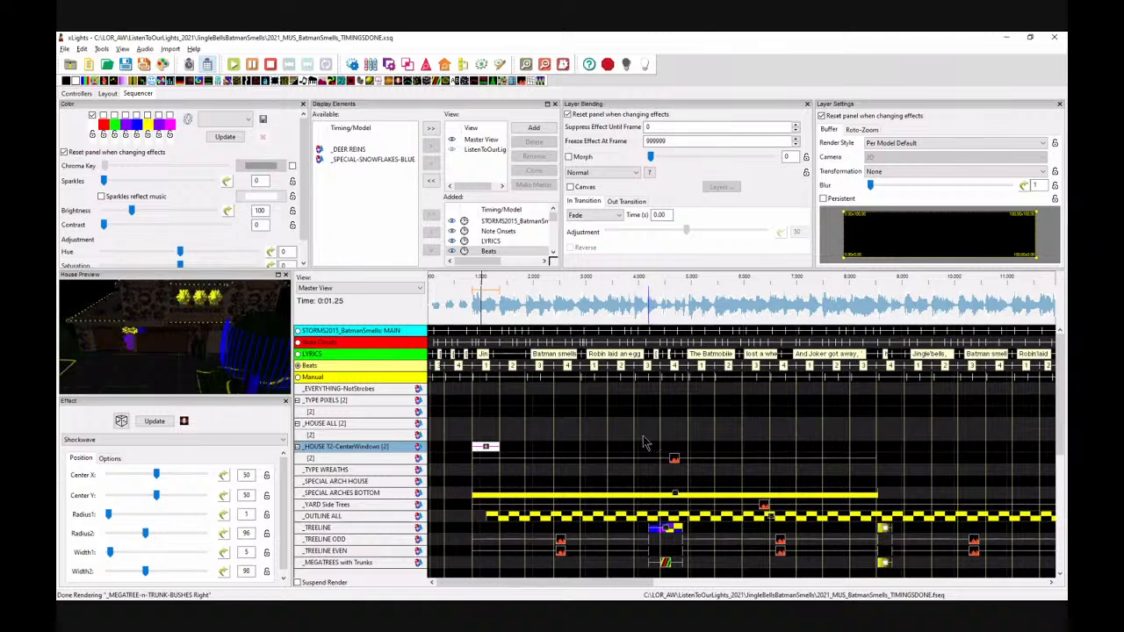
Step: Set the first shockwave's layer blending mode to 1 is Unmask
{"action": "left_click", "coordinate": [628, 172]}
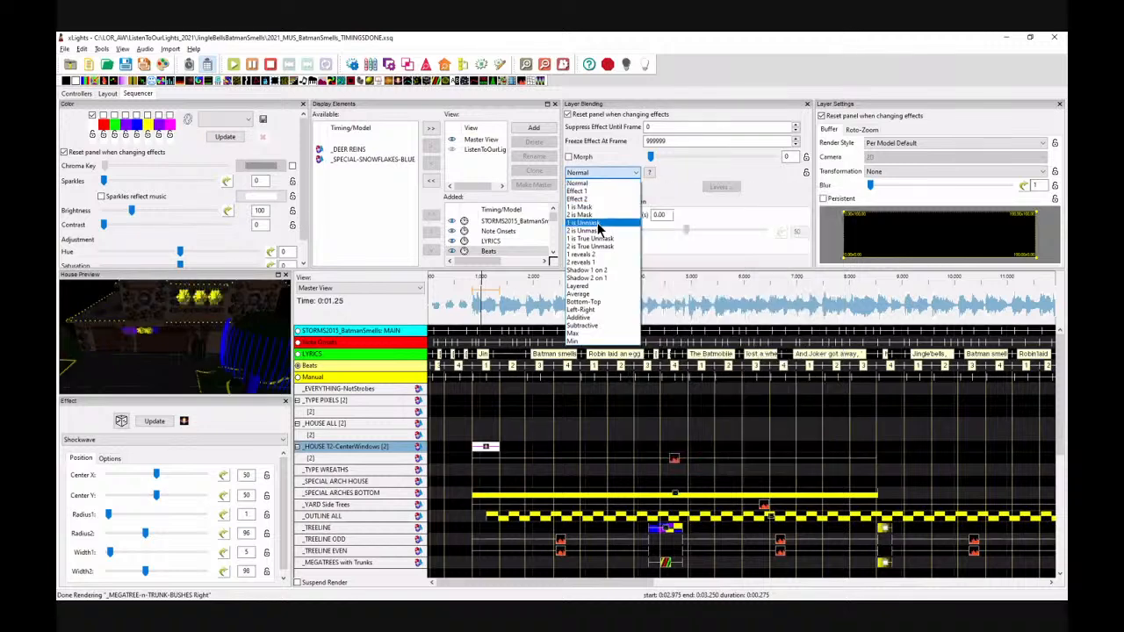
{"action": "left_click", "coordinate": [598, 225]}
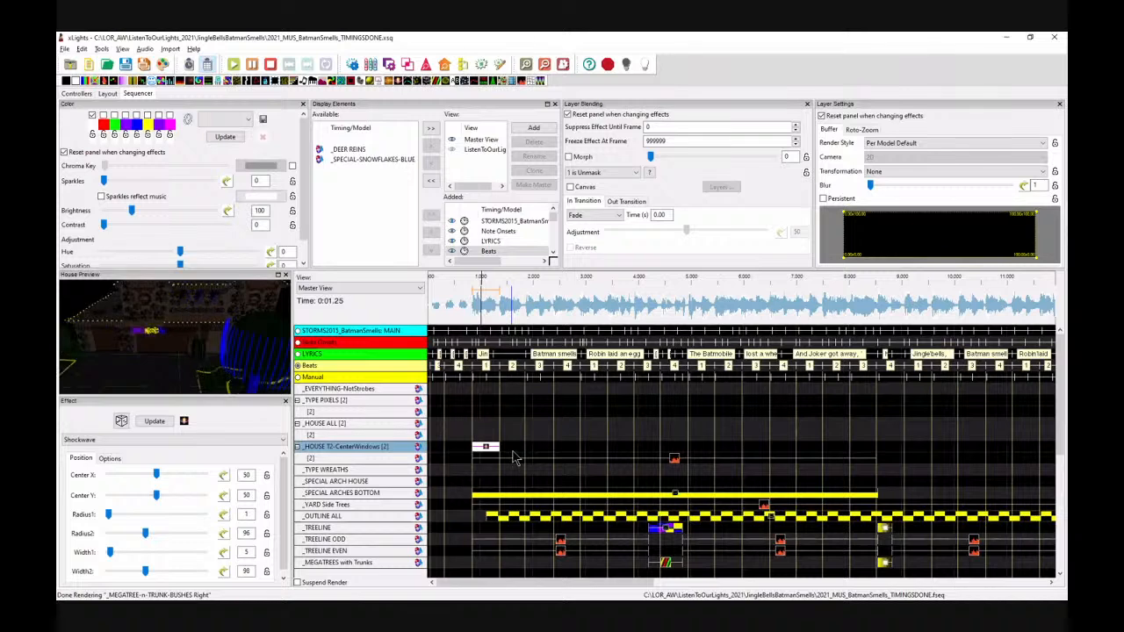
{"action": "left_click", "coordinate": [674, 459]}
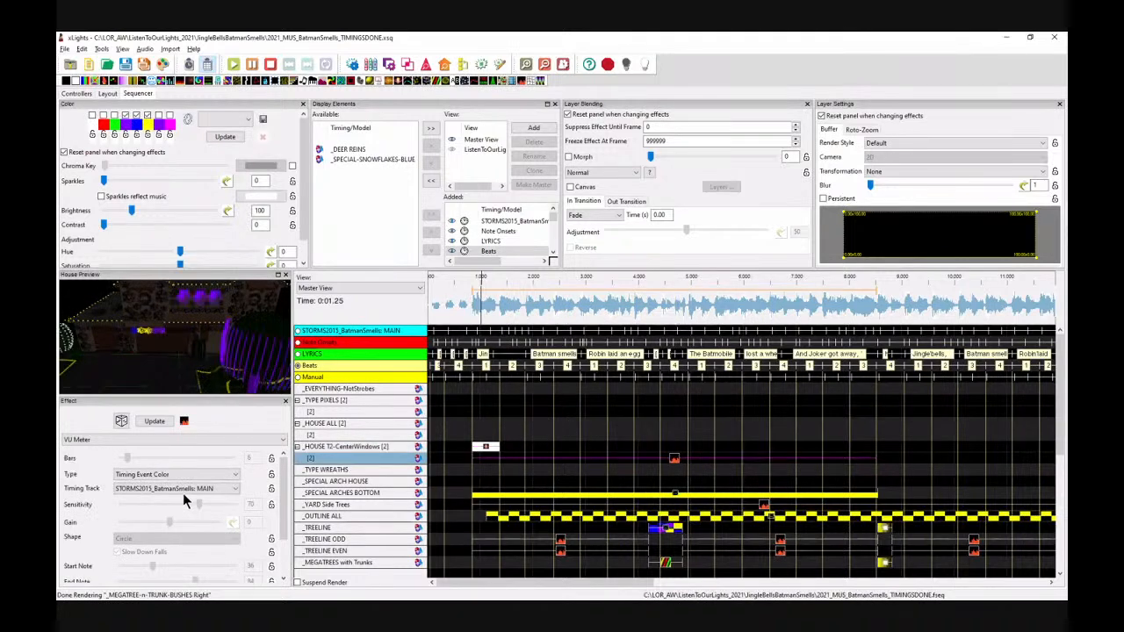
Step: Set the VU Meter effect's timing track to Beats
{"action": "left_click", "coordinate": [187, 489]}
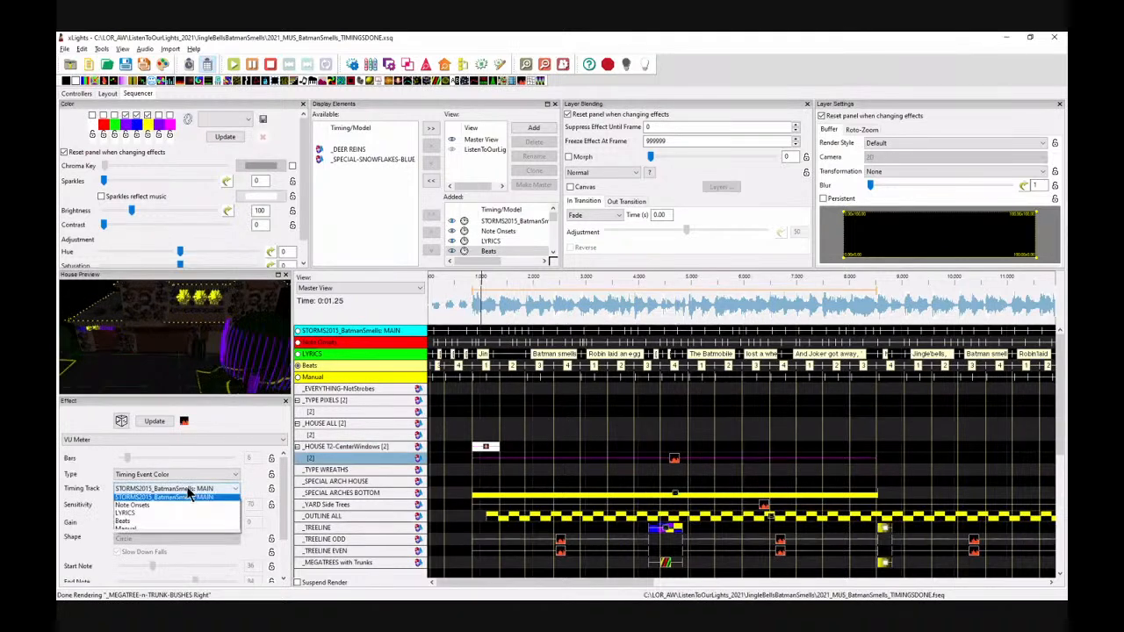
{"action": "left_click", "coordinate": [132, 521]}
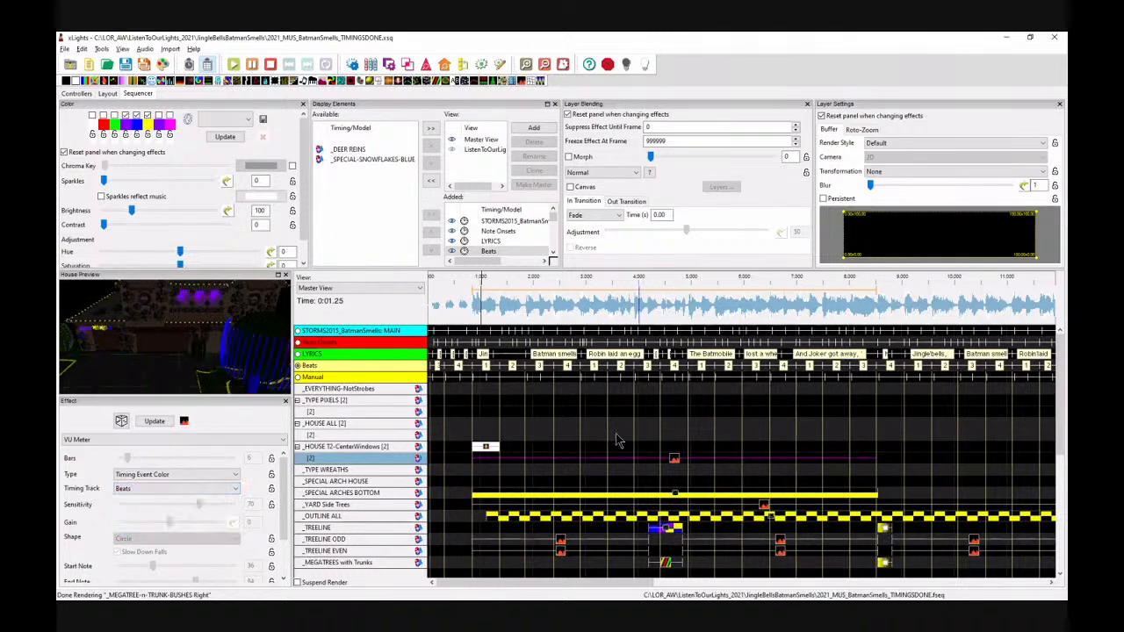
Step: Paste the shockwave onto each beat along the top _HOUSE T2-CenterWindows layer up to about 8 s
{"action": "left_click", "coordinate": [486, 448]}
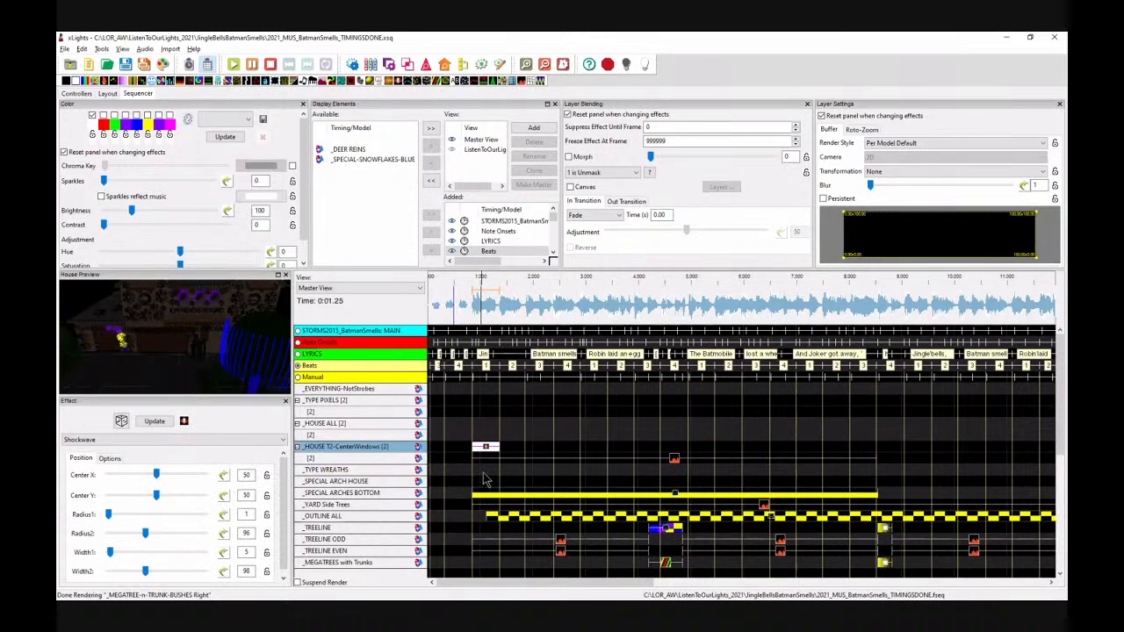
{"action": "key", "text": "ctrl+v"}
{"action": "left_click", "coordinate": [536, 447]}
{"action": "key", "text": "ctrl+v"}
{"action": "left_click", "coordinate": [565, 448]}
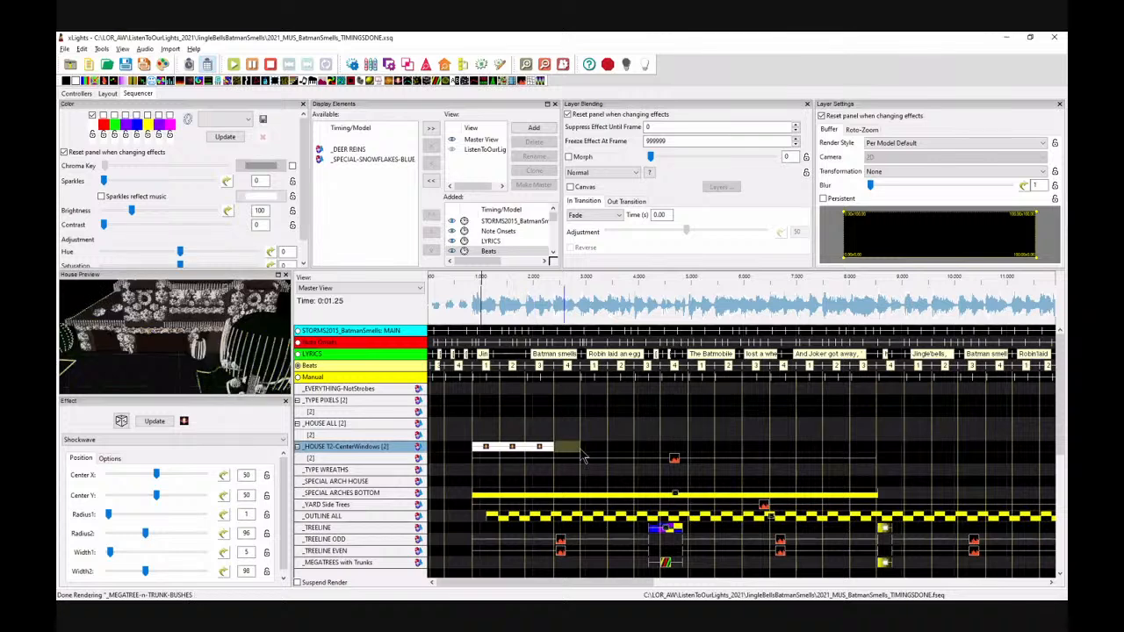
{"action": "key", "text": "ctrl+v"}
{"action": "left_click", "coordinate": [602, 449]}
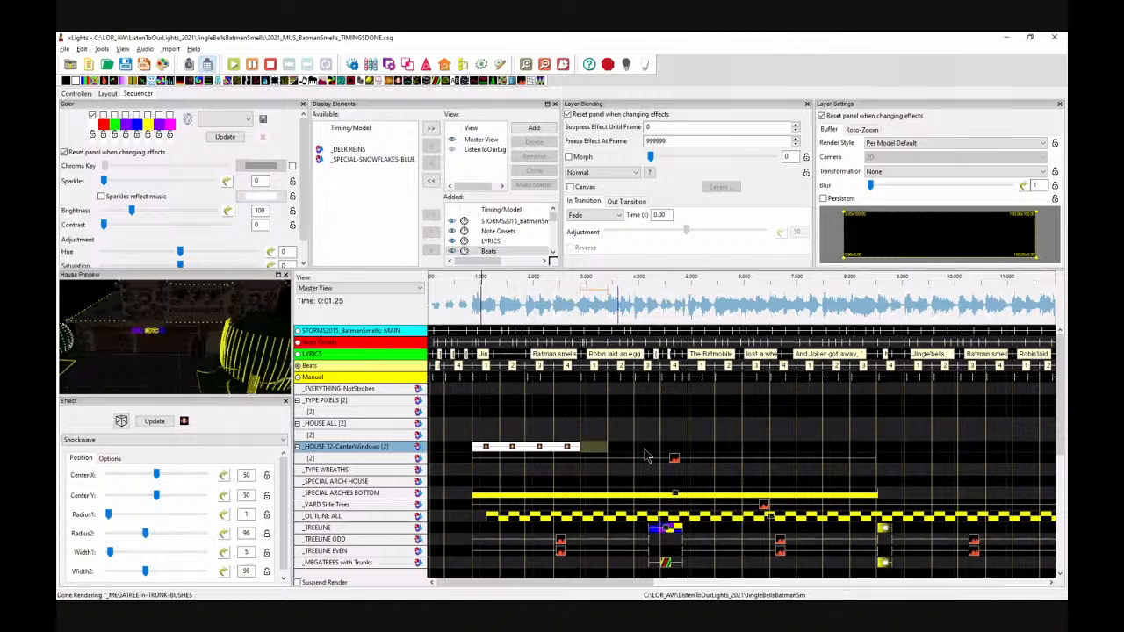
{"action": "key", "text": "ctrl+v"}
{"action": "left_click", "coordinate": [693, 450]}
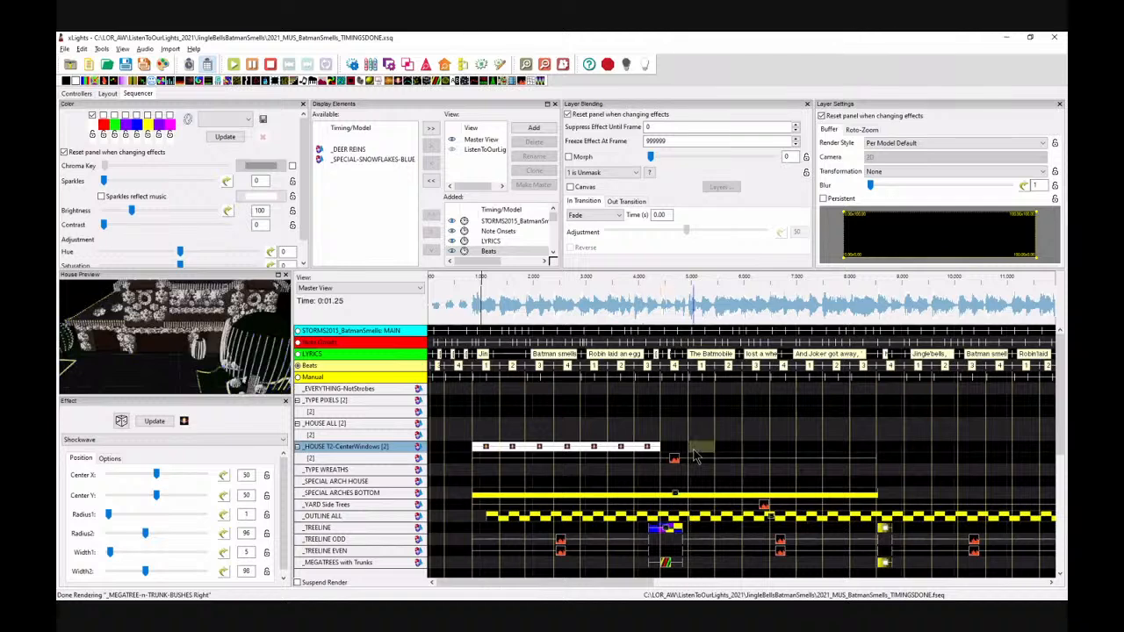
{"action": "key", "text": "ctrl+v"}
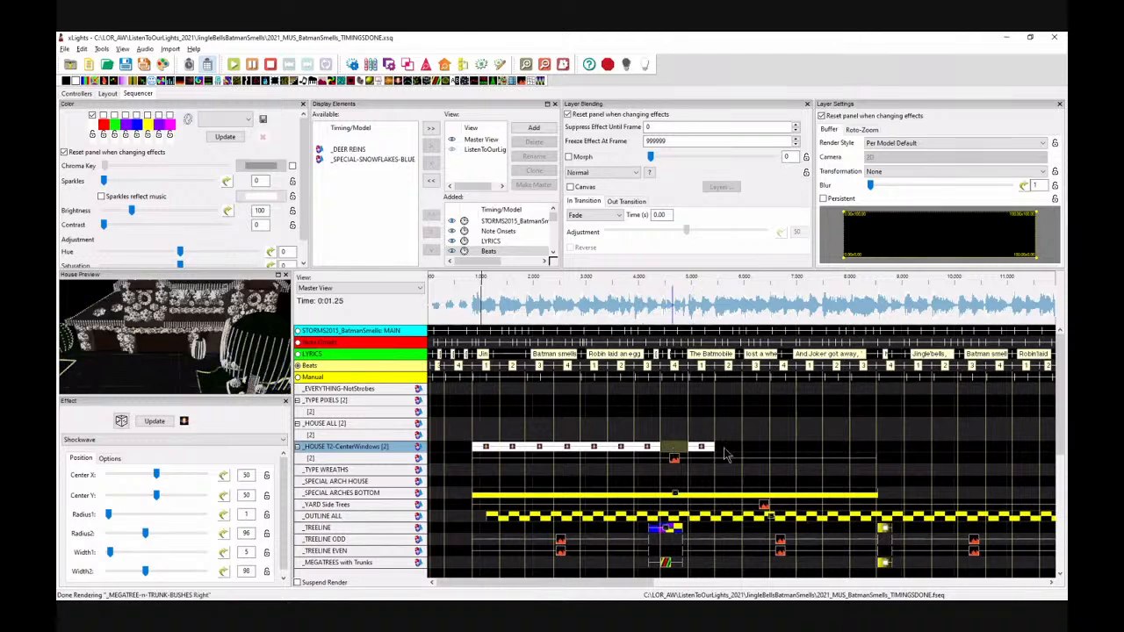
{"action": "left_click", "coordinate": [729, 450]}
{"action": "key", "text": "ctrl+v"}
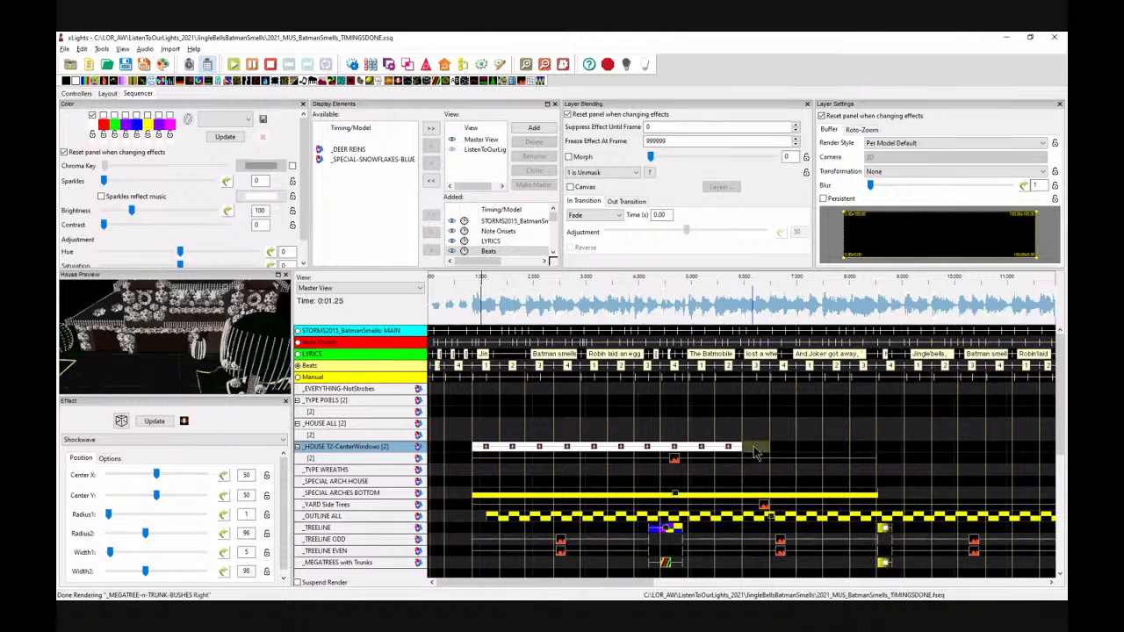
{"action": "key", "text": "ctrl+v"}
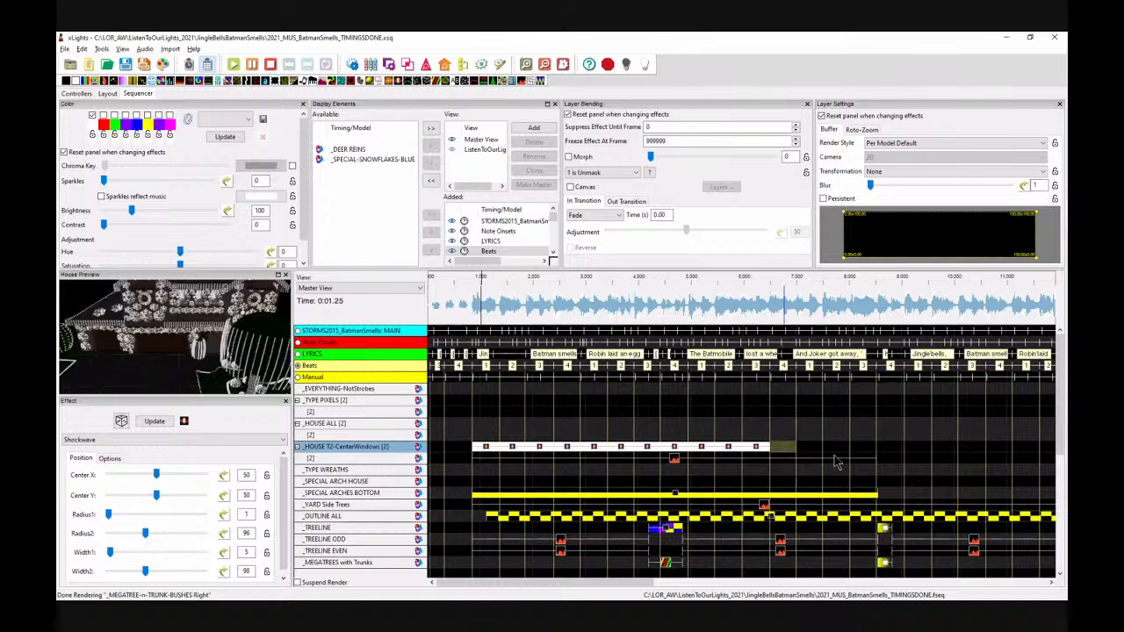
{"action": "left_click", "coordinate": [817, 451]}
{"action": "key", "text": "ctrl+v"}
{"action": "left_click", "coordinate": [836, 453]}
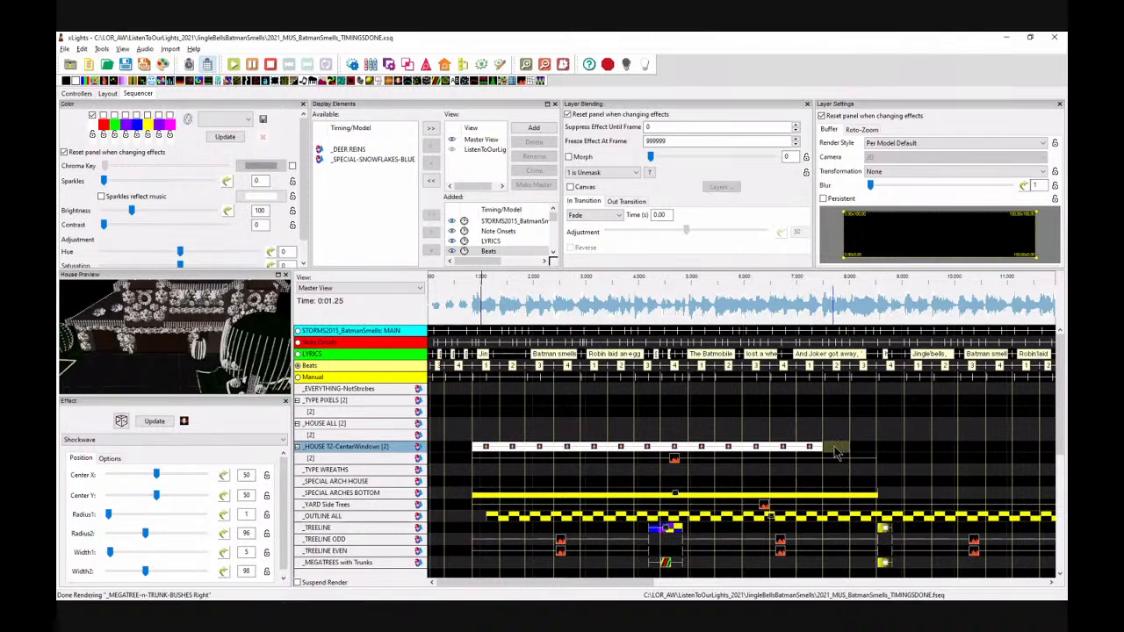
{"action": "key", "text": "ctrl+v"}
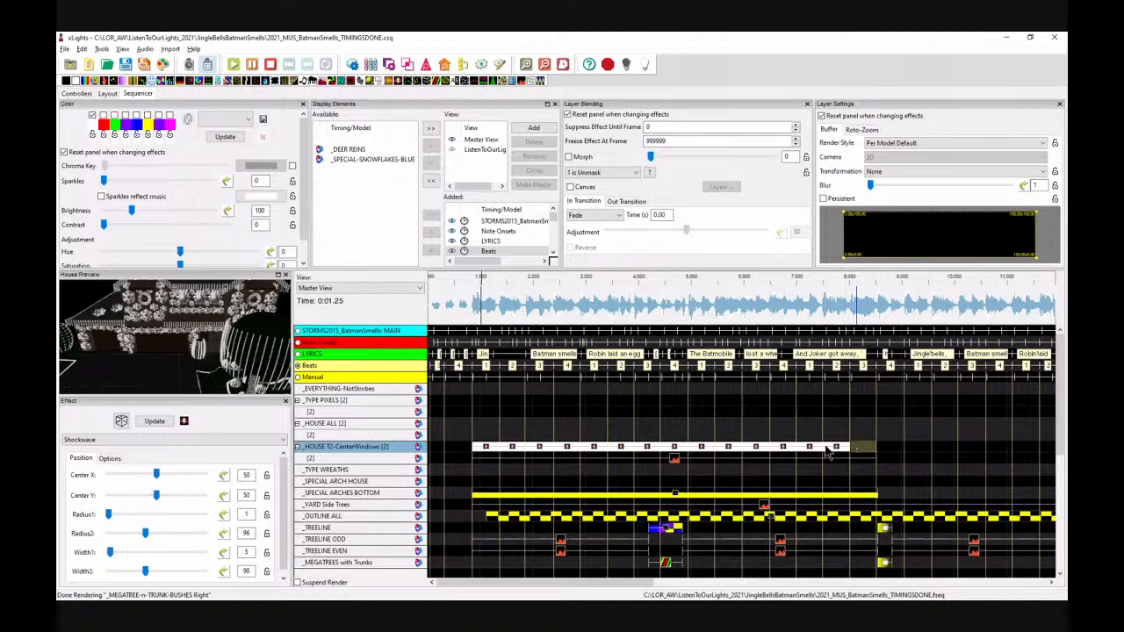
{"action": "key", "text": "ctrl+v"}
Step: Play the sequence from near the start to preview the center window shockwaves
{"action": "left_click", "coordinate": [463, 307]}
{"action": "key", "text": "space"}
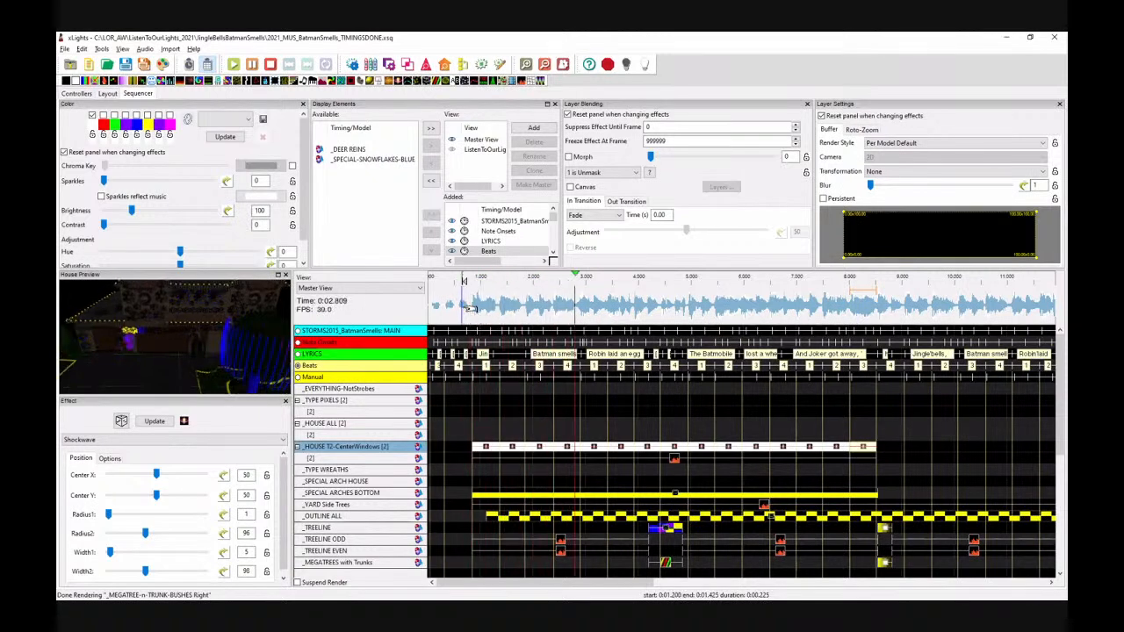
{"action": "key", "text": "space"}
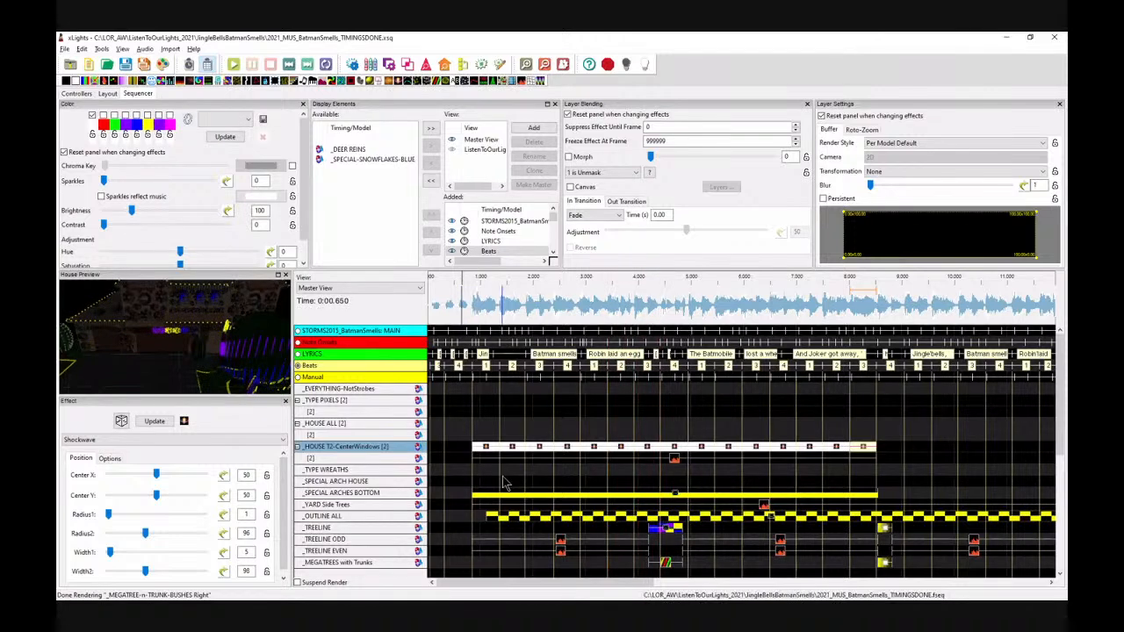
Step: Render the selected timeline region from about 0.7 s to 8.5 s and play it back to preview the windows
{"action": "left_click", "coordinate": [673, 460]}
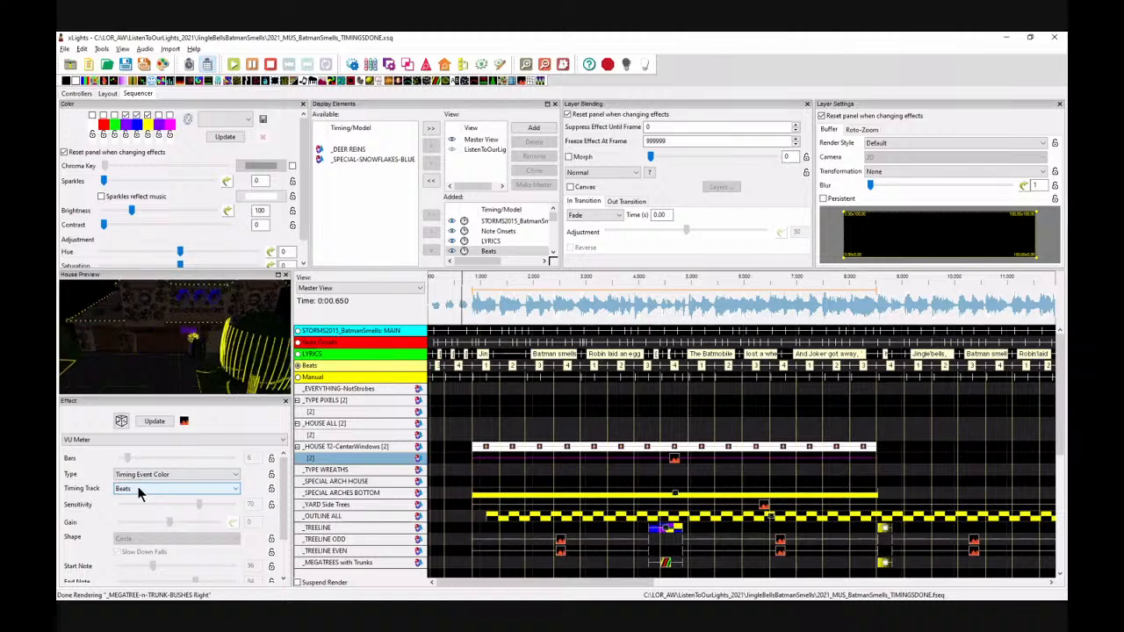
{"action": "left_click", "coordinate": [514, 451]}
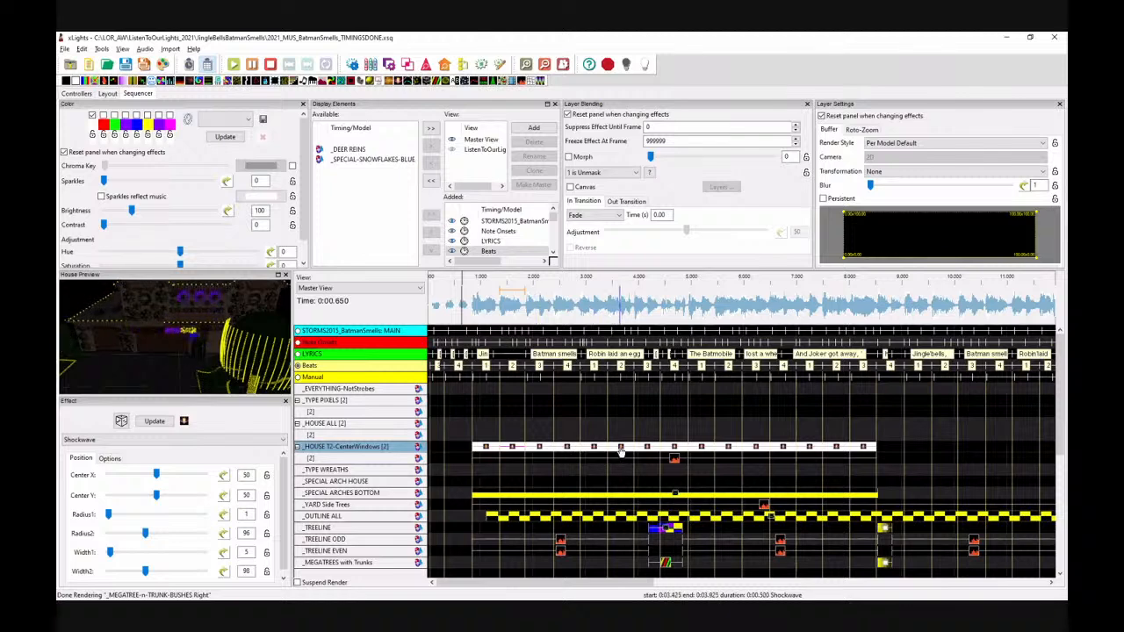
{"action": "left_click_drag", "start_coordinate": [463, 303], "coordinate": [889, 273]}
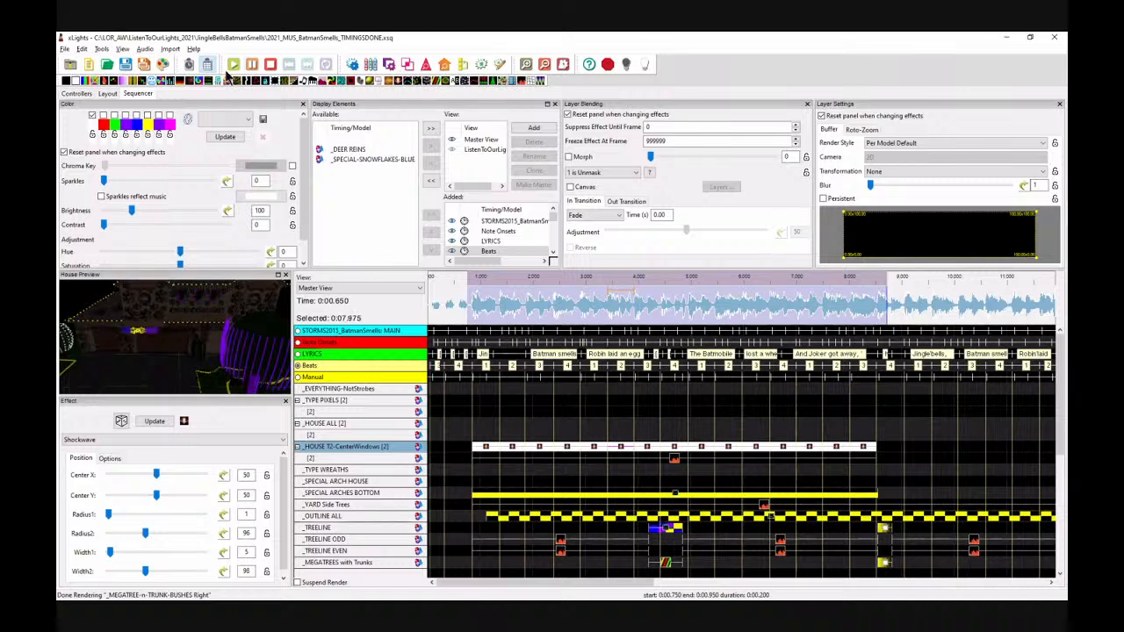
{"action": "right_click", "coordinate": [561, 324]}
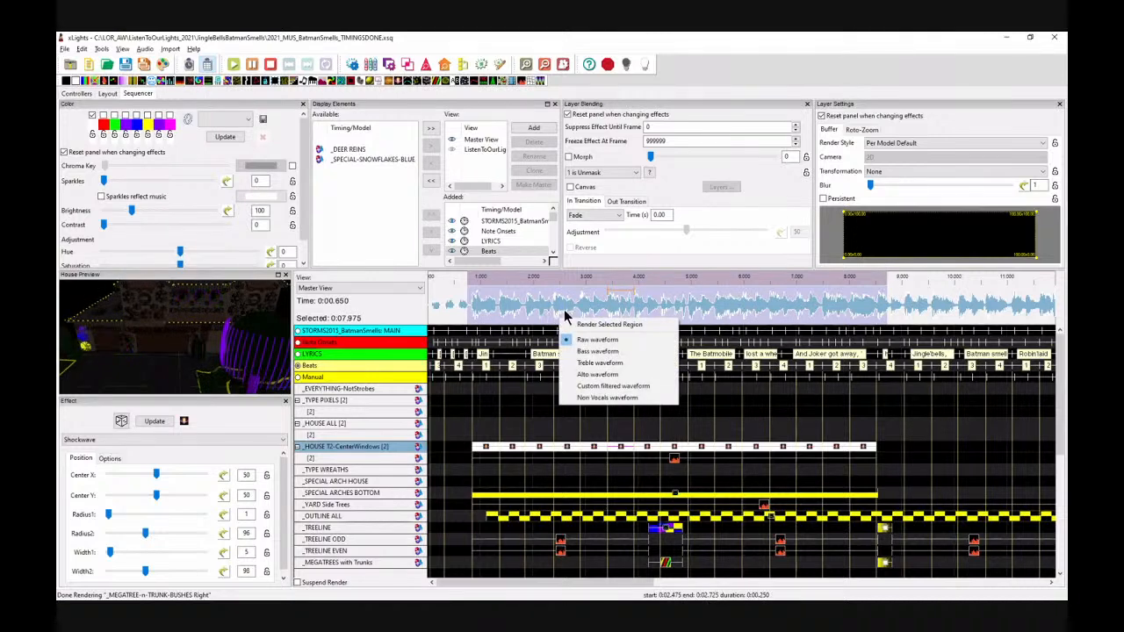
{"action": "left_click", "coordinate": [606, 325]}
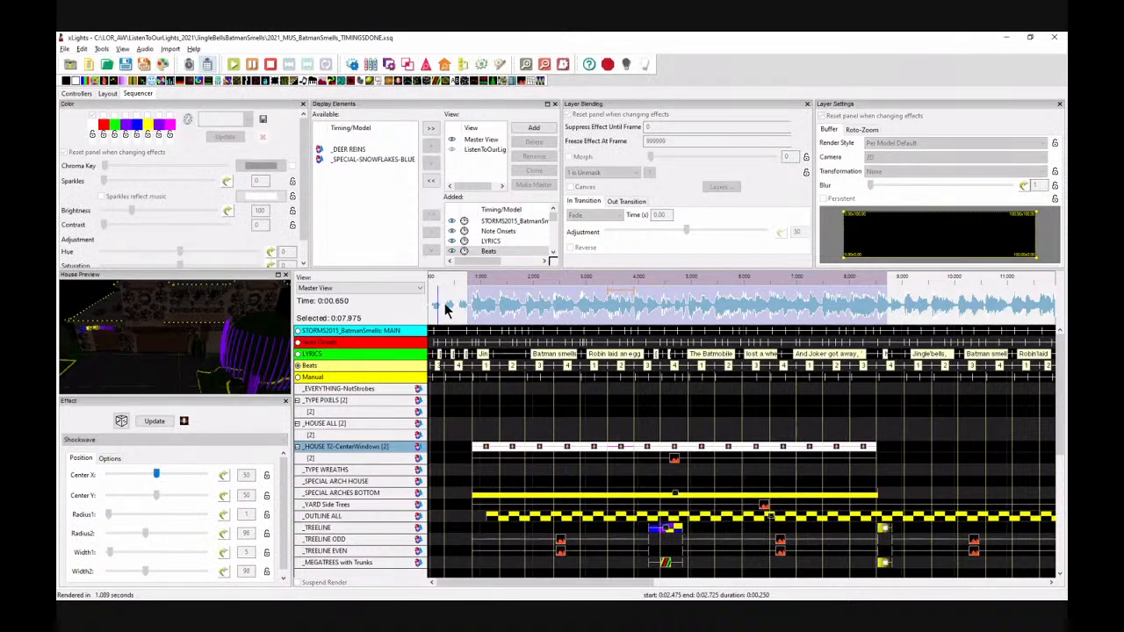
{"action": "key", "text": "space"}
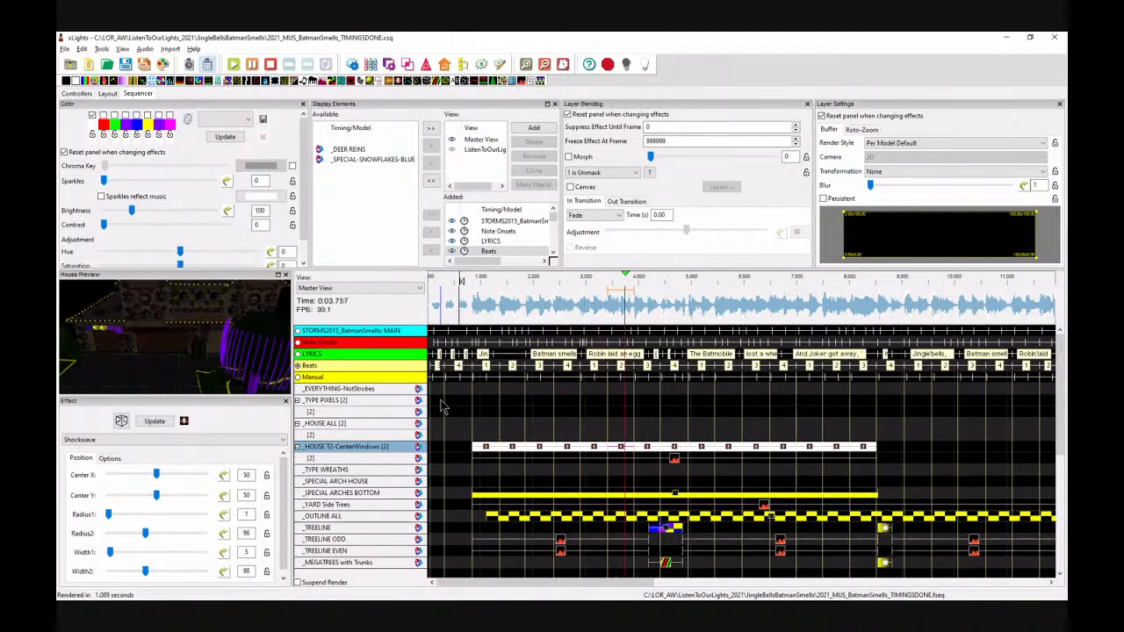
{"action": "key", "text": "space"}
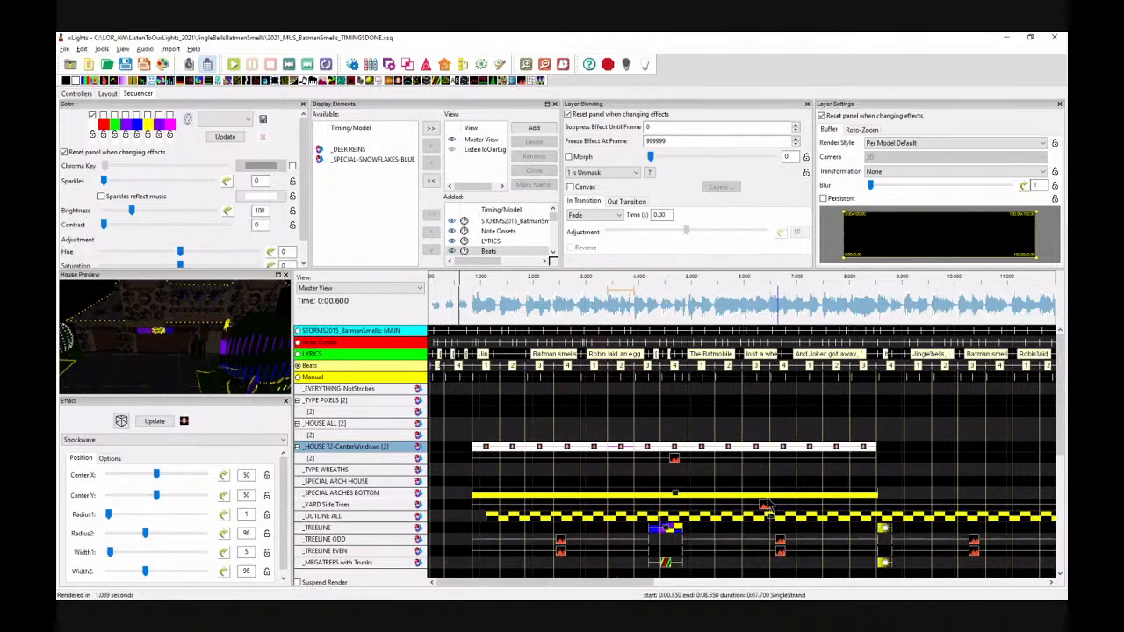
Step: Insert a layer below on _TYPE WREATHS and paste the window shockwaves and VU Meter effects onto its two layers
{"action": "right_click", "coordinate": [373, 470]}
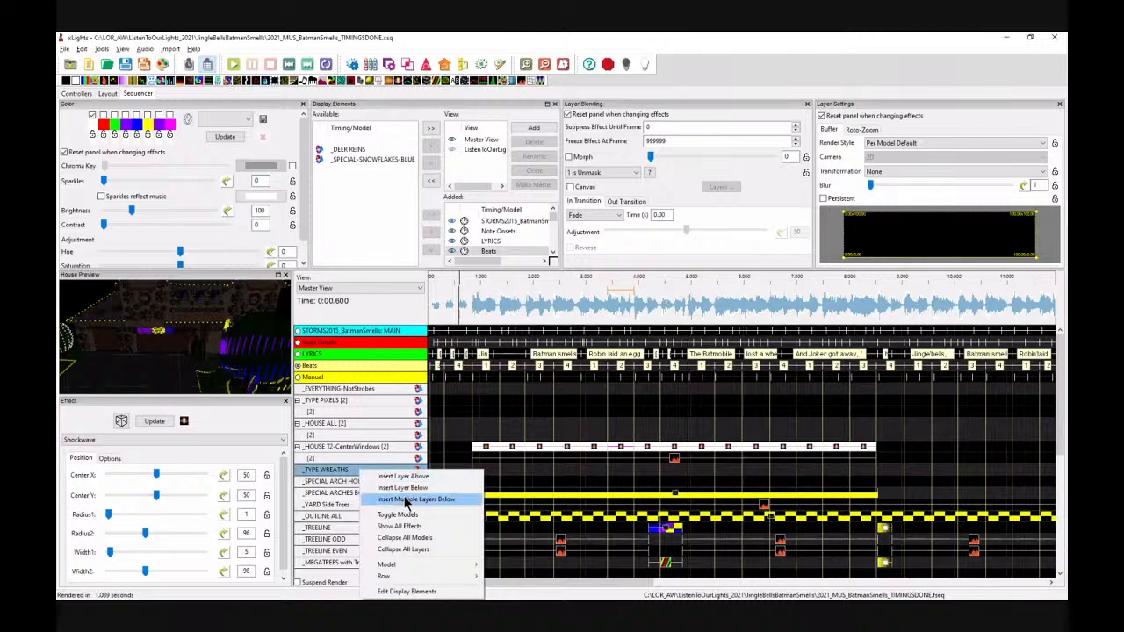
{"action": "left_click", "coordinate": [405, 490]}
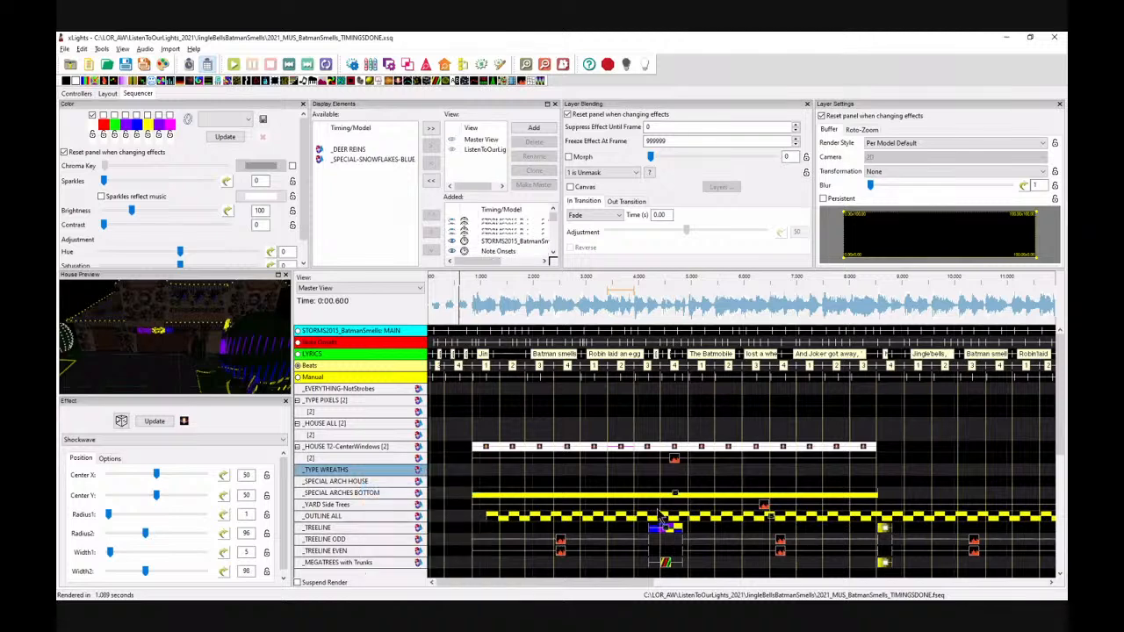
{"action": "left_click", "coordinate": [889, 458]}
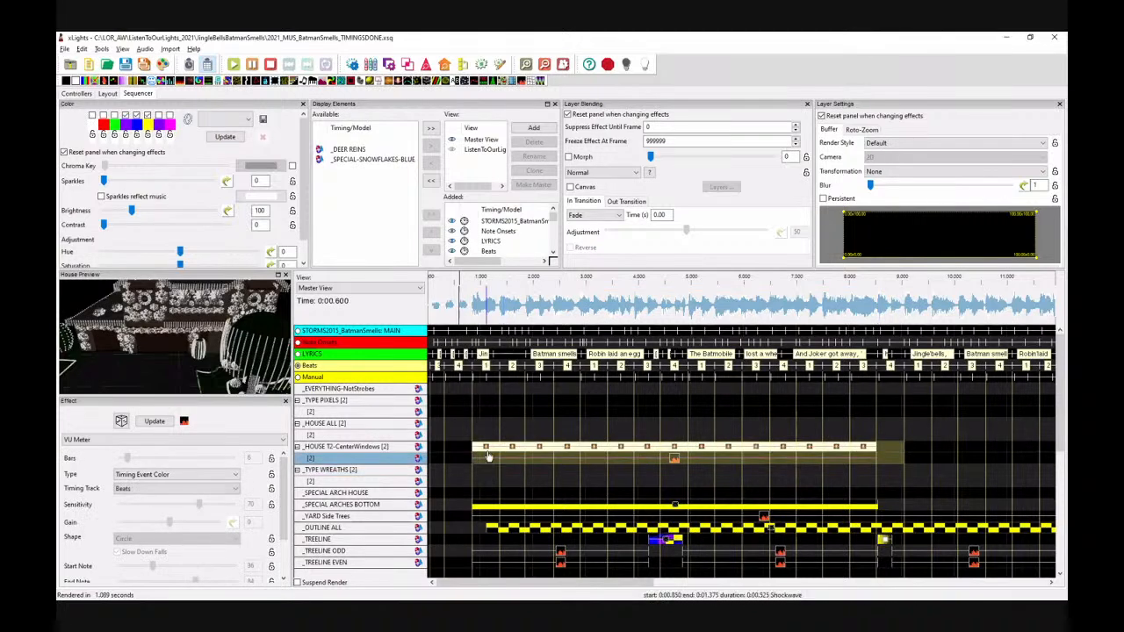
{"action": "left_click_drag", "start_coordinate": [489, 456], "coordinate": [485, 469]}
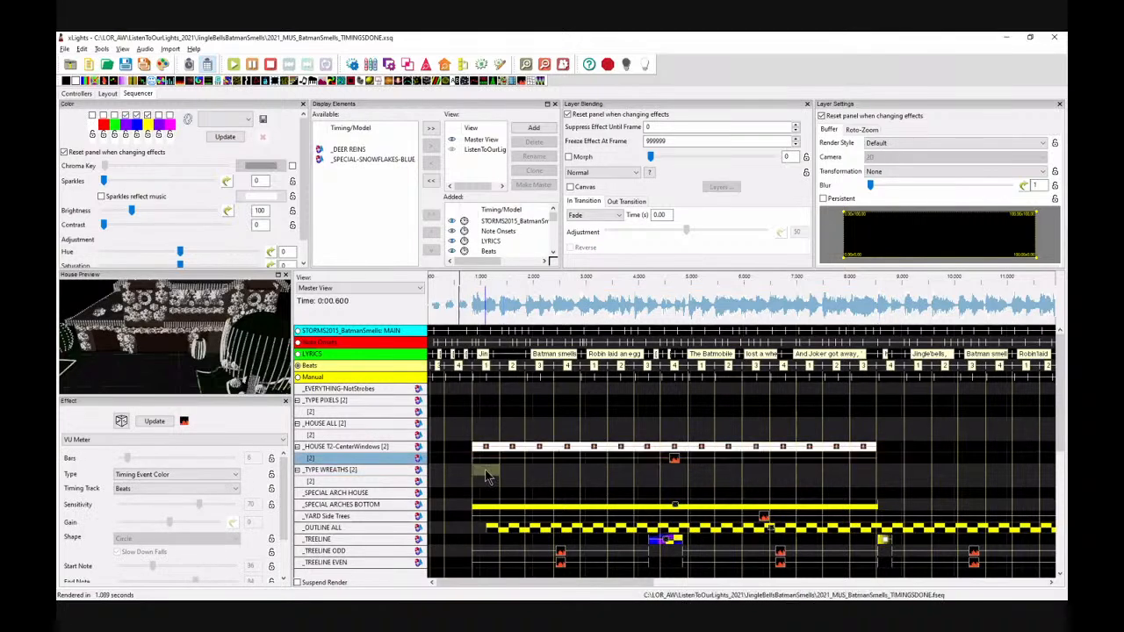
{"action": "key", "text": "ctrl+v"}
Step: Play the sequence from about 0.8 s to preview the wreaths
{"action": "left_click", "coordinate": [472, 288]}
{"action": "key", "text": "space"}
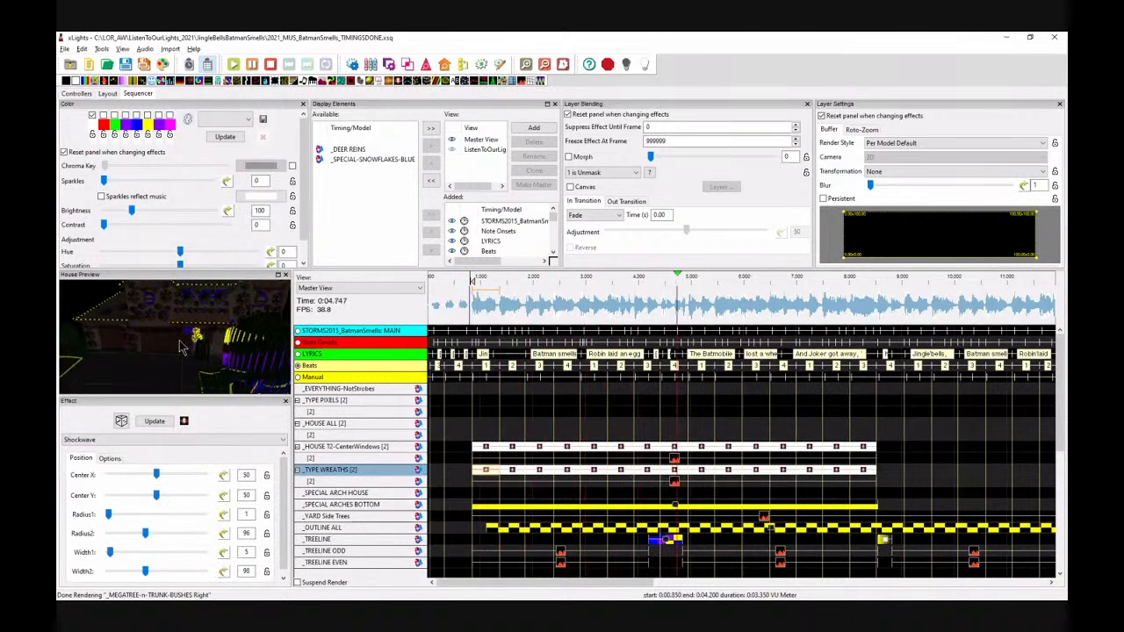
{"action": "key", "text": "space"}
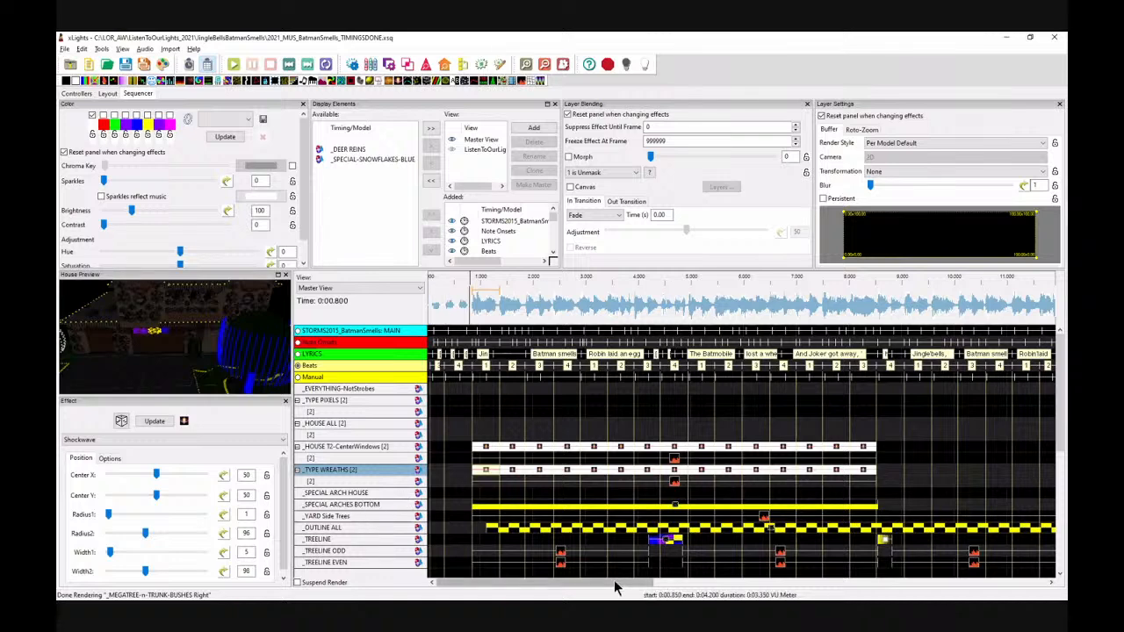
Step: Add a Single Strand effect on _SPECIAL ARCH HOUSE spanning about 11.5 s to 14 s
{"action": "mouse_move", "coordinate": [617, 580]}
{"action": "left_mouse_down"}
{"action": "mouse_move", "coordinate": [642, 583]}
{"action": "mouse_move", "coordinate": [630, 591]}
{"action": "left_mouse_up"}
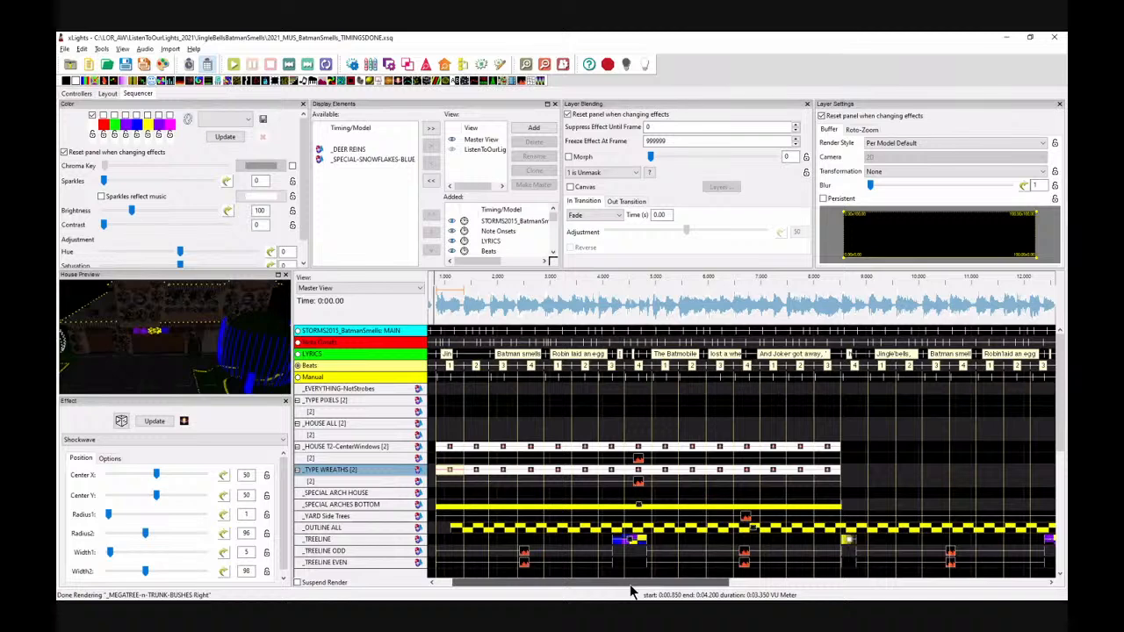
{"action": "left_click_drag", "start_coordinate": [630, 591], "coordinate": [731, 592]}
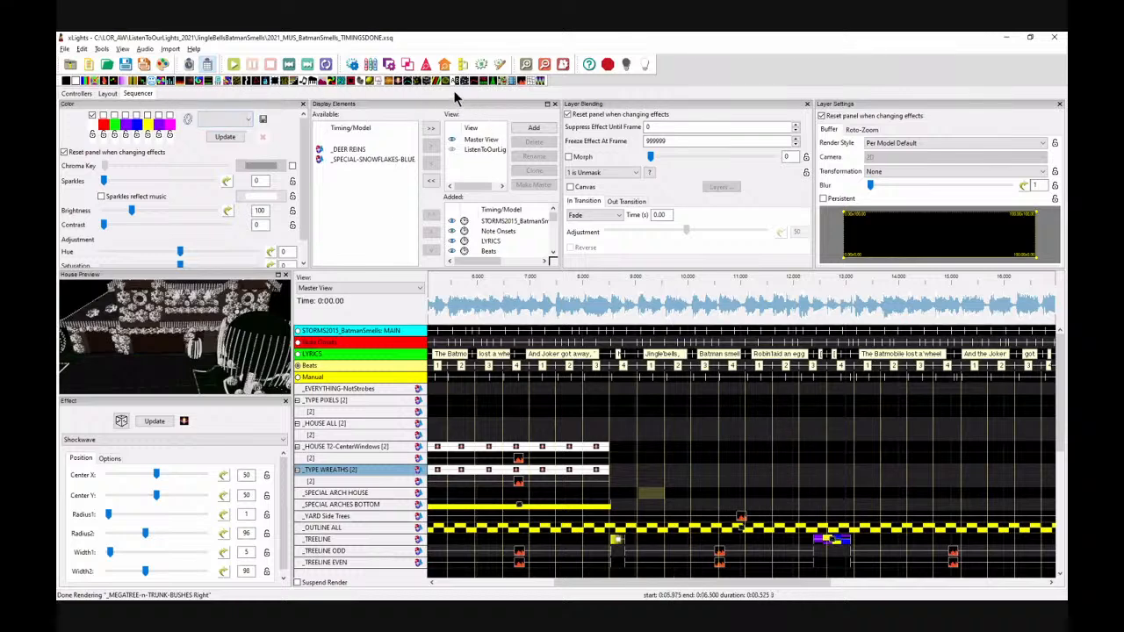
{"action": "left_click_drag", "start_coordinate": [410, 82], "coordinate": [906, 502]}
Step: Play the sequence from about 12 s to preview the arch effect
{"action": "left_click", "coordinate": [802, 303]}
{"action": "key", "text": "space"}
{"action": "key", "text": "space"}
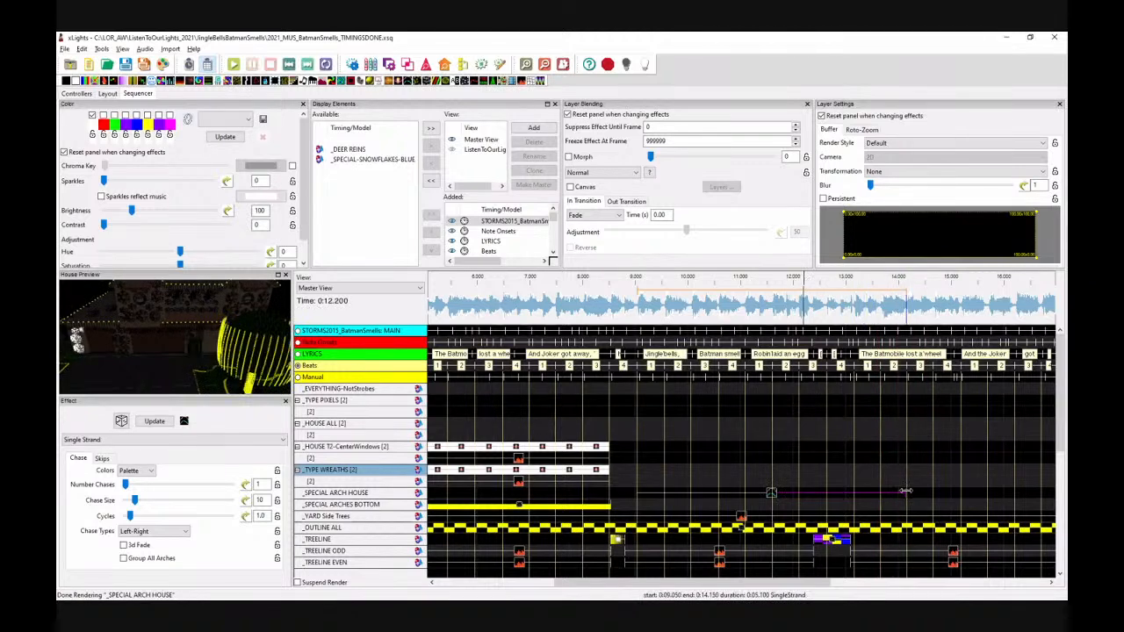
Step: Set the arch Single Strand effect's chase size to 28 and chase type to Bounce from Left
{"action": "left_click_drag", "start_coordinate": [906, 492], "coordinate": [908, 492]}
{"action": "left_click", "coordinate": [770, 496]}
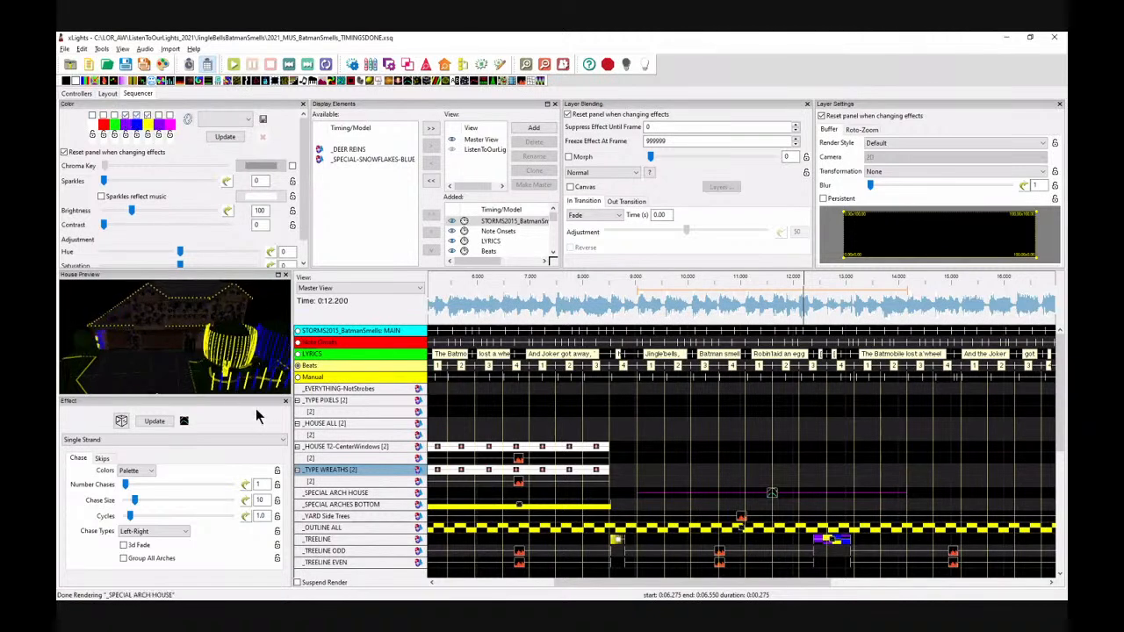
{"action": "left_click", "coordinate": [189, 501]}
{"action": "left_click", "coordinate": [190, 501]}
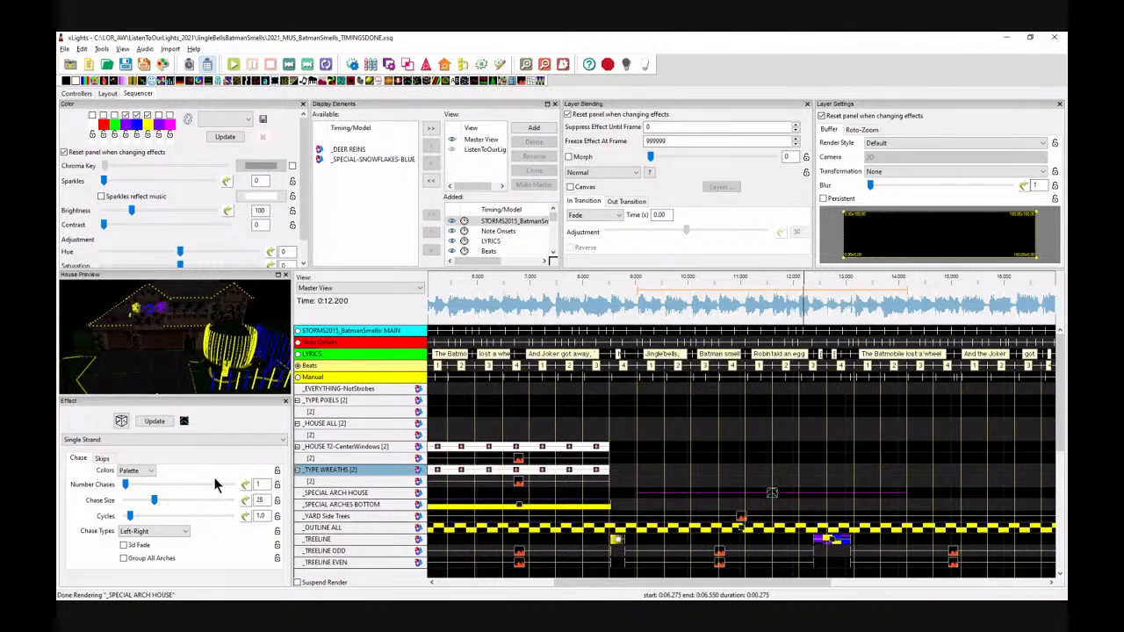
{"action": "left_click", "coordinate": [166, 530]}
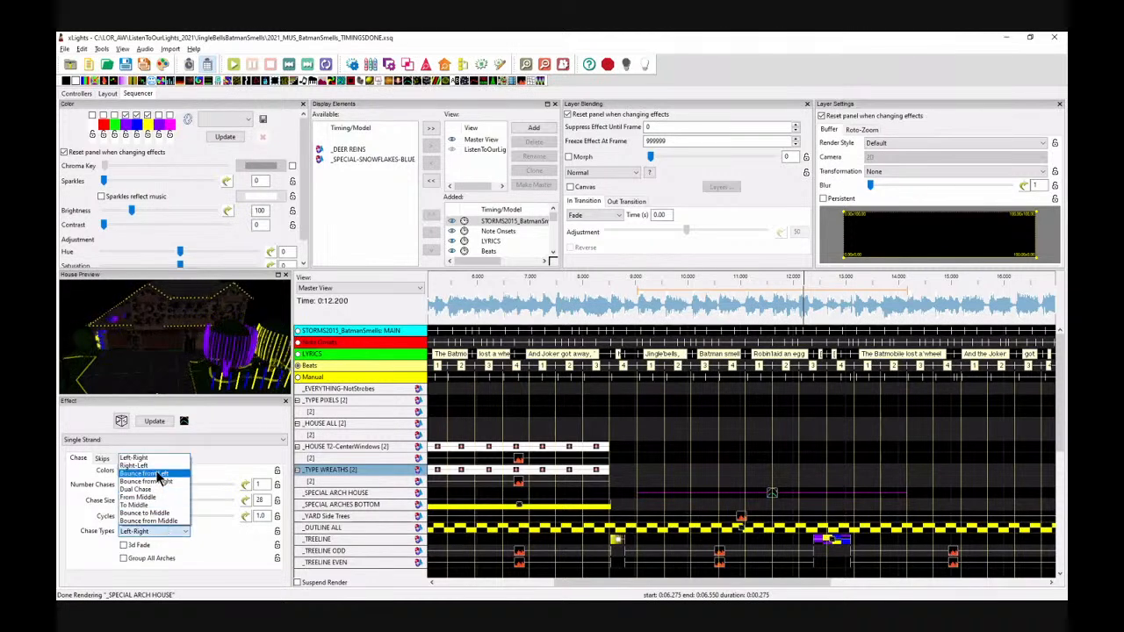
{"action": "left_click", "coordinate": [158, 475]}
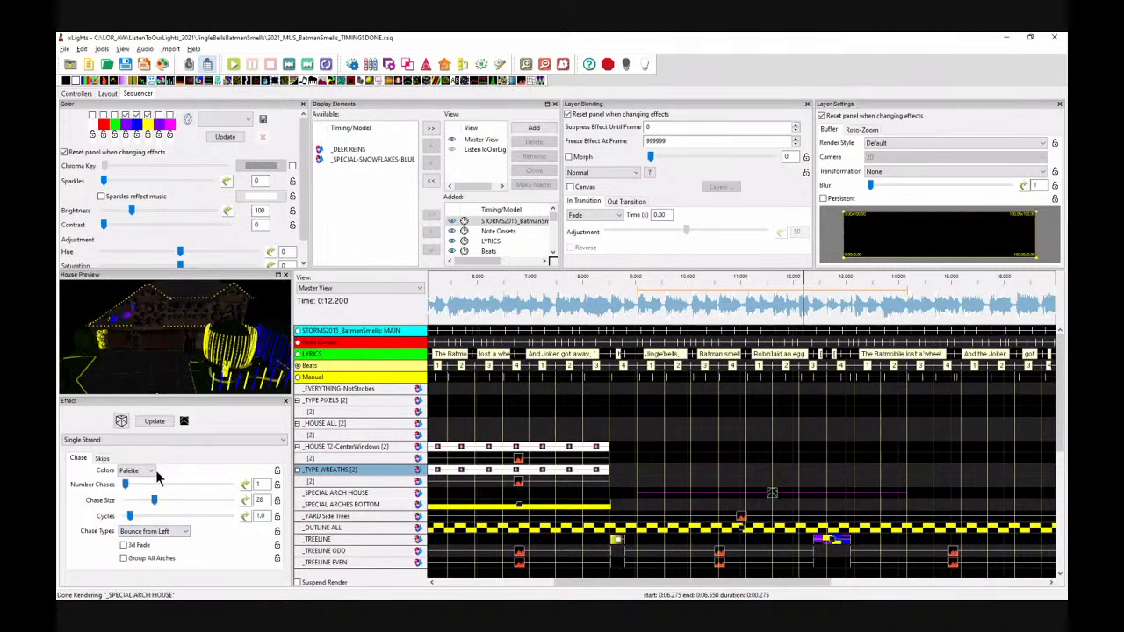
Step: Set the arch effect's render style to Single Line Model As A Pixel and its cycles to 2.9
{"action": "left_click", "coordinate": [889, 145]}
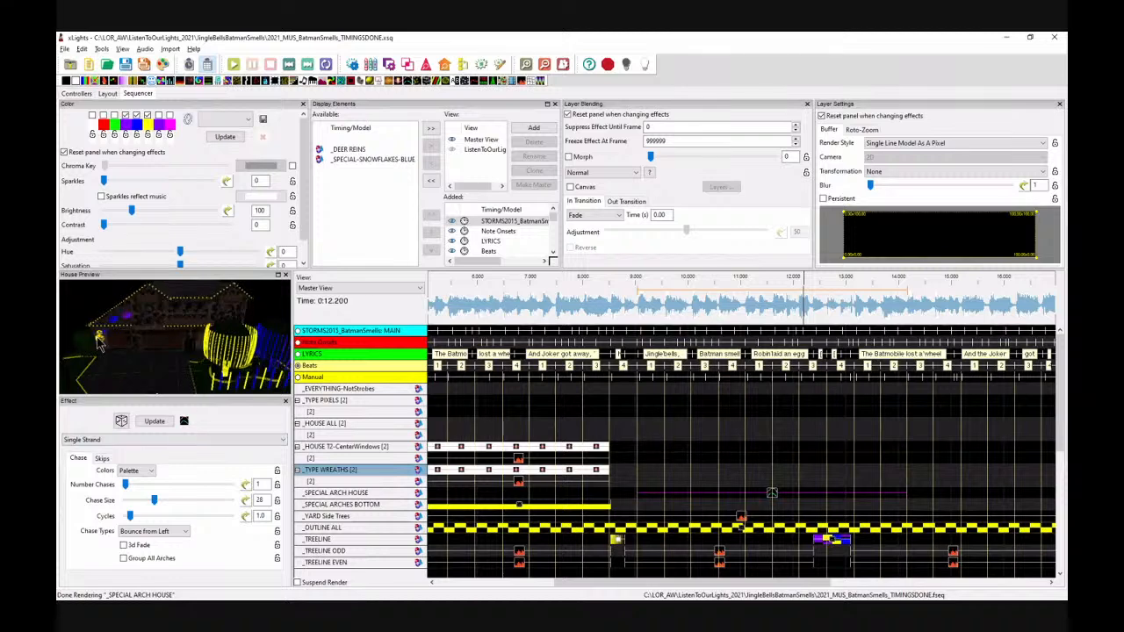
{"action": "left_click", "coordinate": [164, 517]}
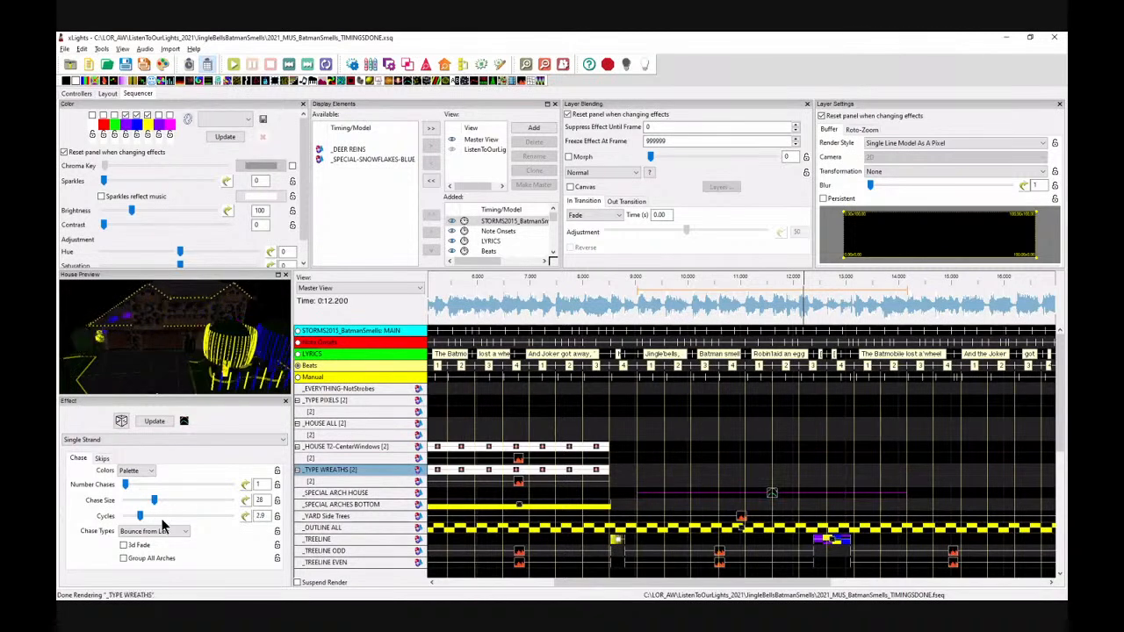
Step: Set the arch Single Strand effect's cycles to 4.8 and preview the sequence from about 8 s
{"action": "left_click", "coordinate": [176, 518]}
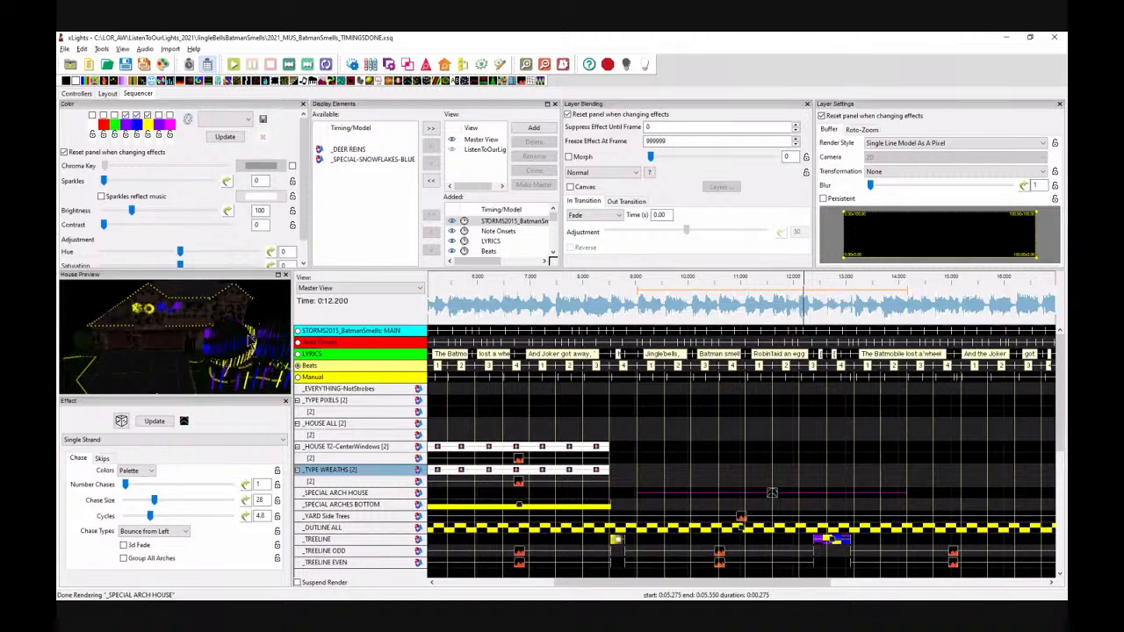
{"action": "left_click", "coordinate": [602, 308]}
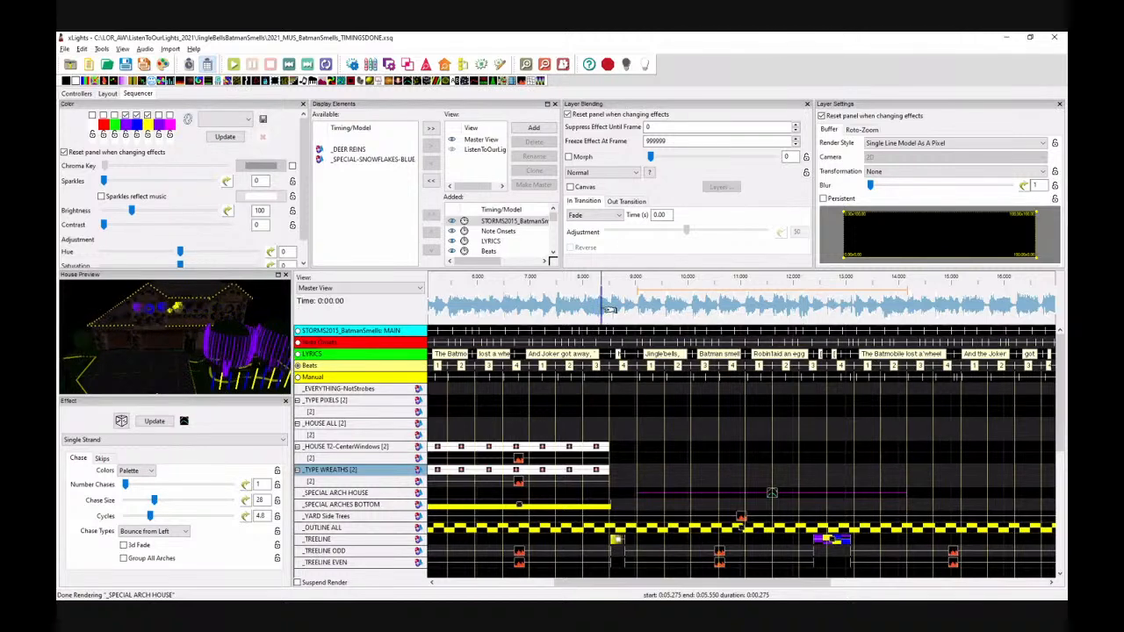
{"action": "key", "text": "space"}
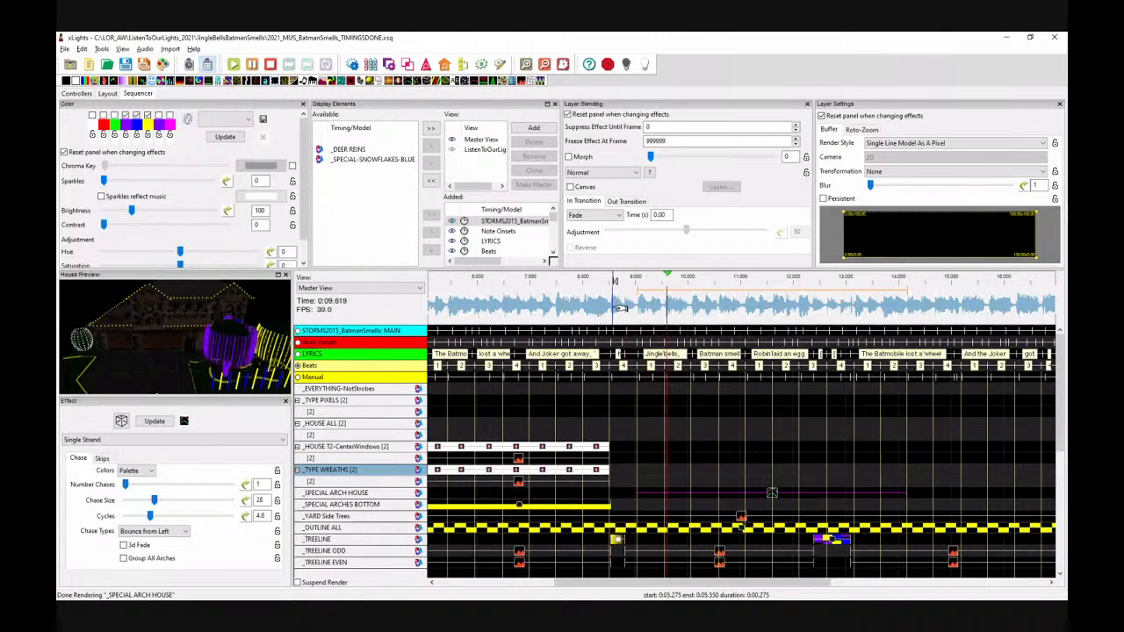
{"action": "key", "text": "space"}
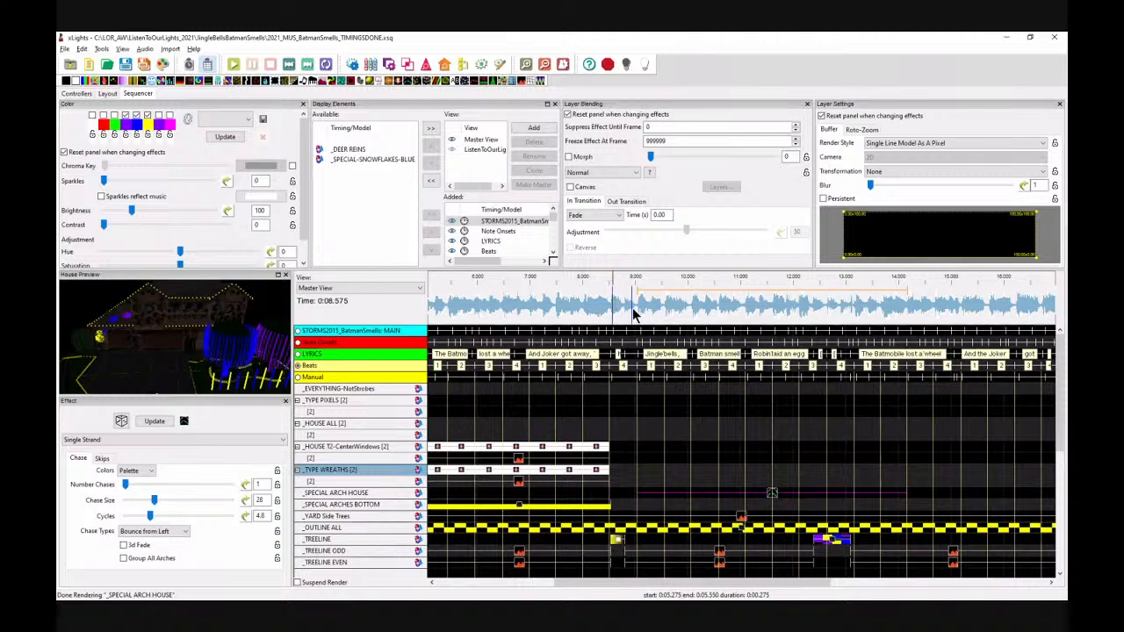
{"action": "key", "text": "space"}
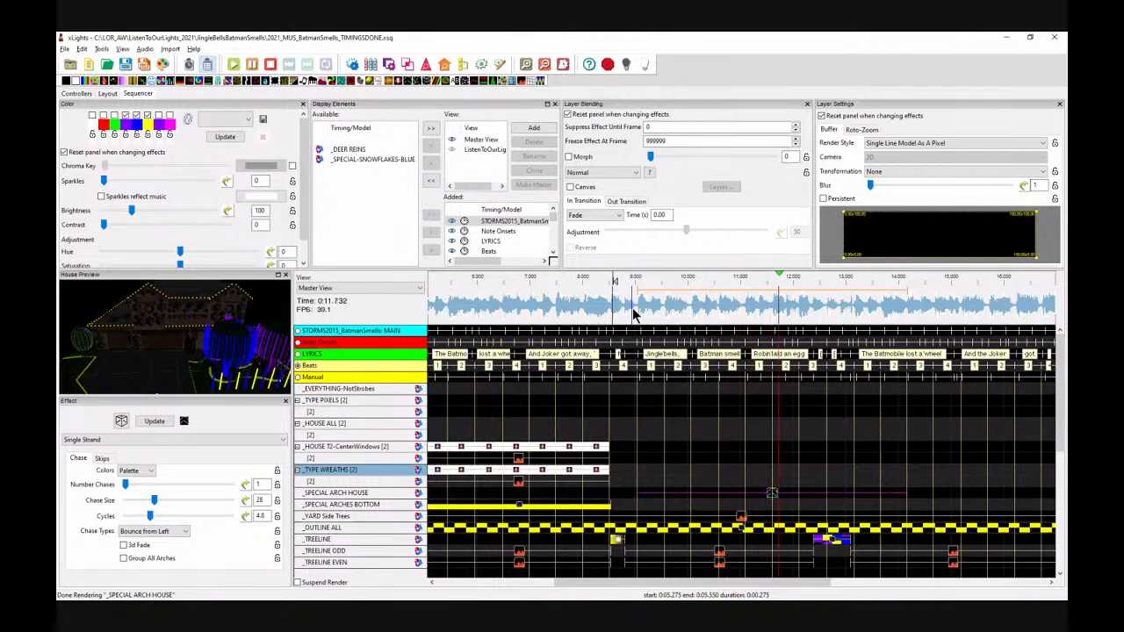
{"action": "key", "text": "space"}
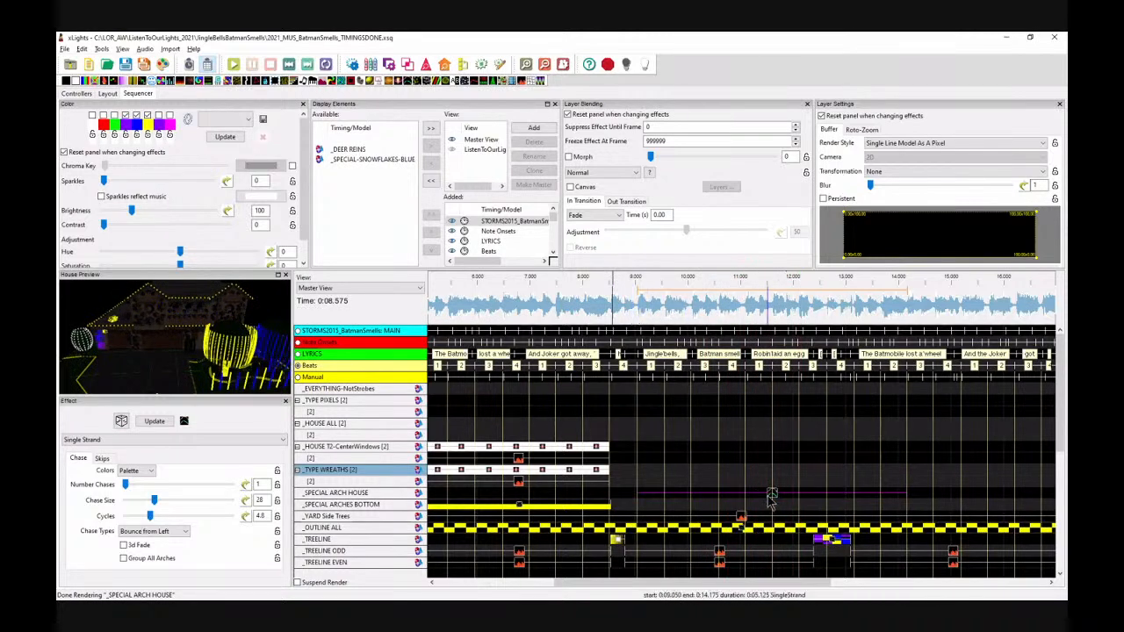
Step: Reselect the _SPECIAL ARCH HOUSE Single Strand effect and set its cycles to 5
{"action": "left_click", "coordinate": [664, 487]}
{"action": "key", "text": "Right"}
{"action": "key", "text": "Right"}
{"action": "key", "text": "Right"}
{"action": "key", "text": "Right"}
{"action": "key", "text": "Right"}
{"action": "key", "text": "Right"}
{"action": "key", "text": "Right"}
{"action": "key", "text": "Right"}
{"action": "key", "text": "Right"}
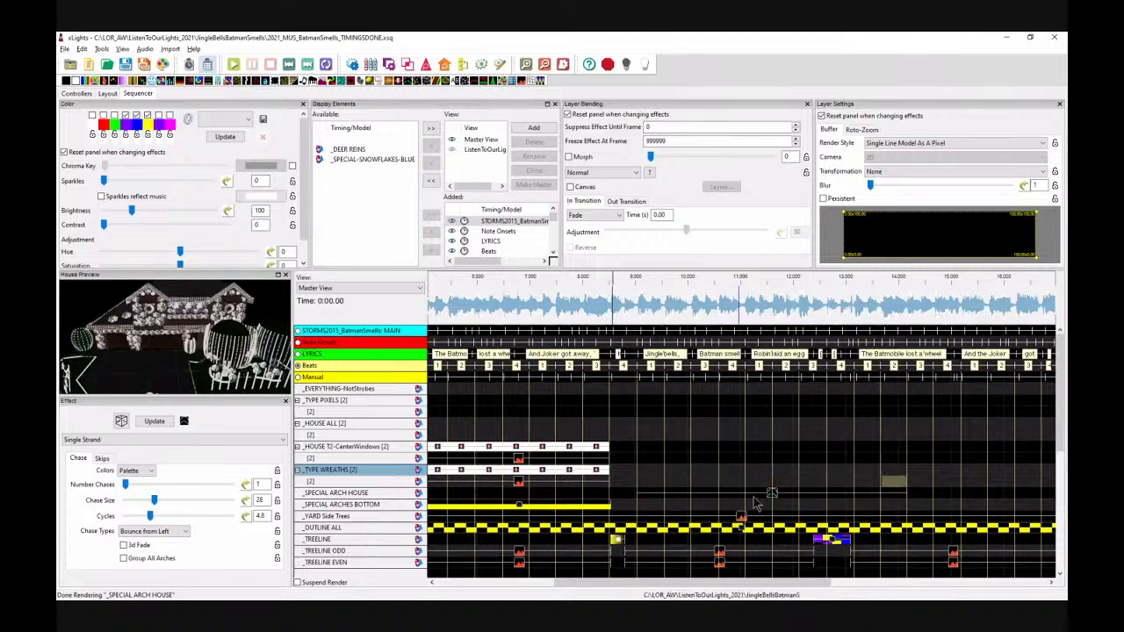
{"action": "key", "text": "Down"}
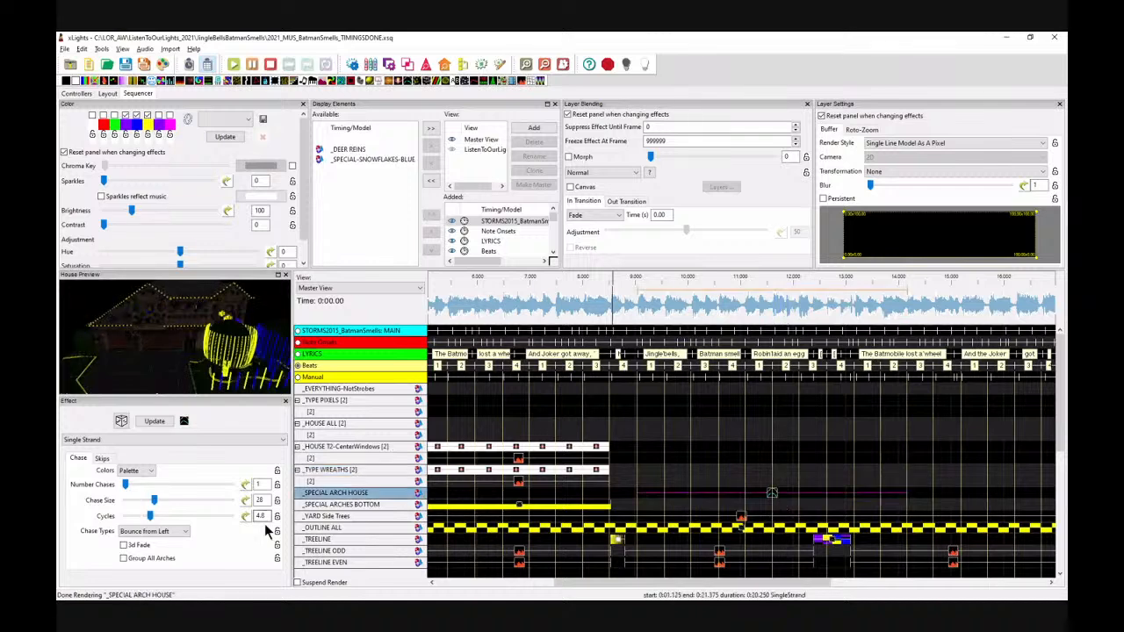
{"action": "double_click", "coordinate": [268, 517]}
{"action": "type", "text": "5"}
Step: Play the sequence from about 8 s and again from about 11 s to preview the arch chase
{"action": "left_click", "coordinate": [610, 318]}
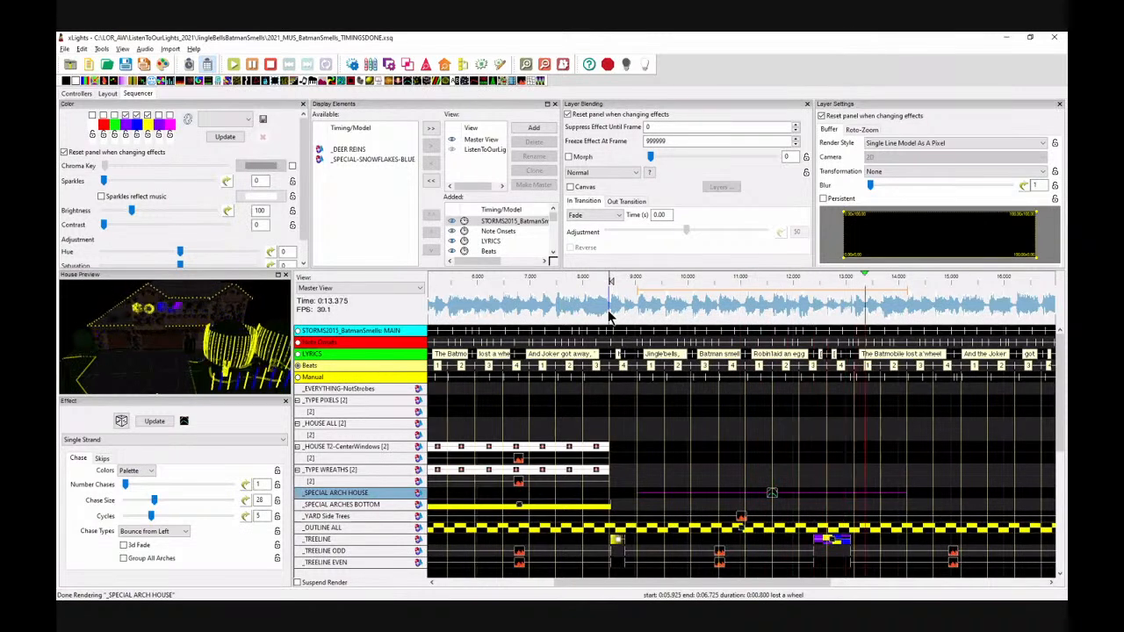
{"action": "key", "text": "space"}
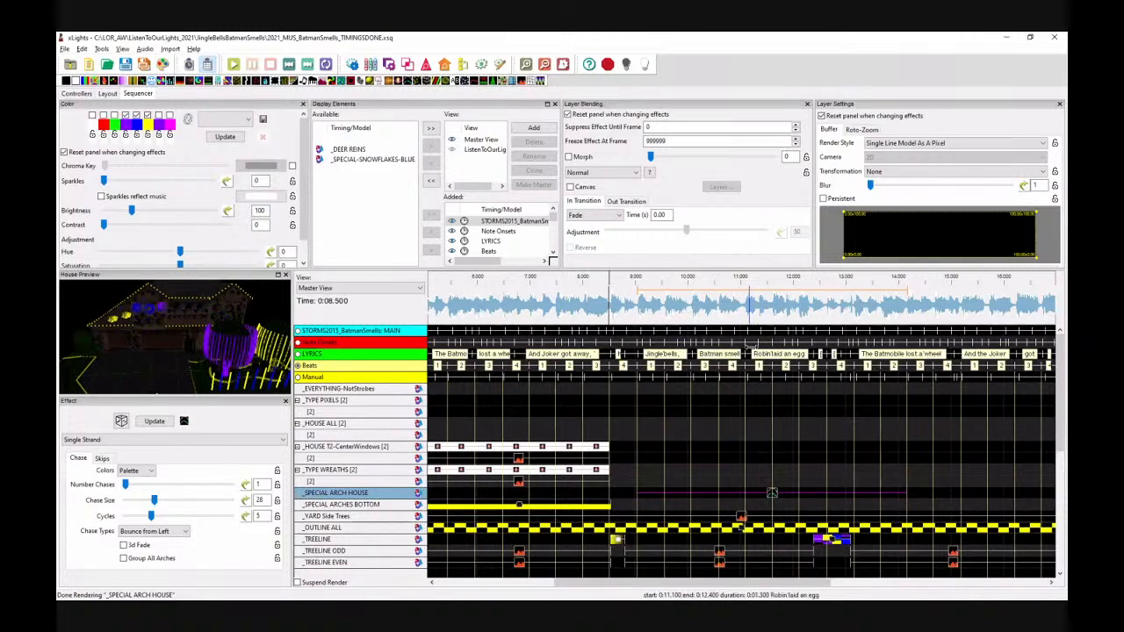
{"action": "left_click", "coordinate": [781, 313]}
{"action": "key", "text": "space"}
{"action": "key", "text": "space"}
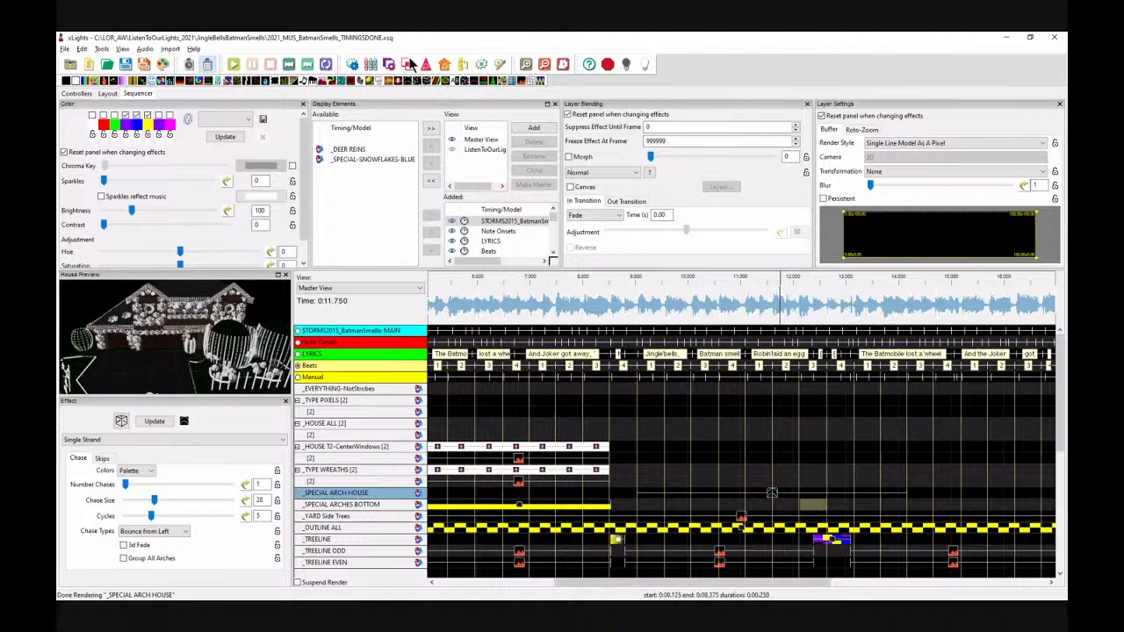
Step: Add a Single Strand effect on _SPECIAL ARCHES BOTTOM spanning about 12.1 s to 15.7 s and preview it
{"action": "left_click", "coordinate": [830, 507]}
{"action": "left_click_drag", "start_coordinate": [830, 507], "coordinate": [993, 506]}
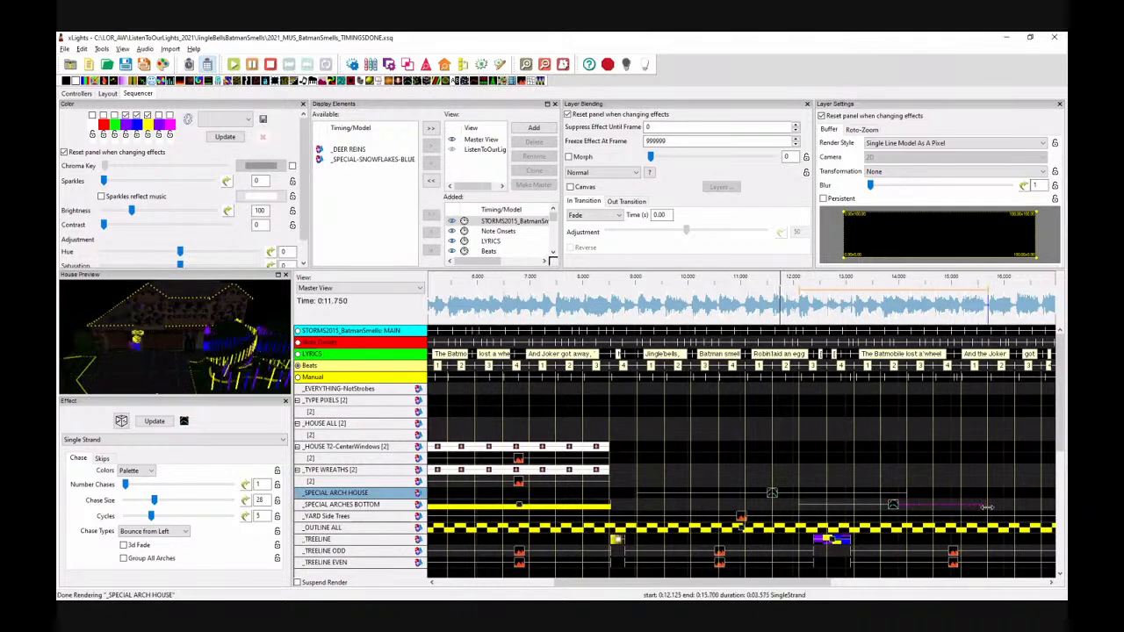
{"action": "left_click_drag", "start_coordinate": [818, 585], "coordinate": [840, 585]}
{"action": "left_click", "coordinate": [872, 301]}
{"action": "key", "text": "space"}
{"action": "key", "text": "space"}
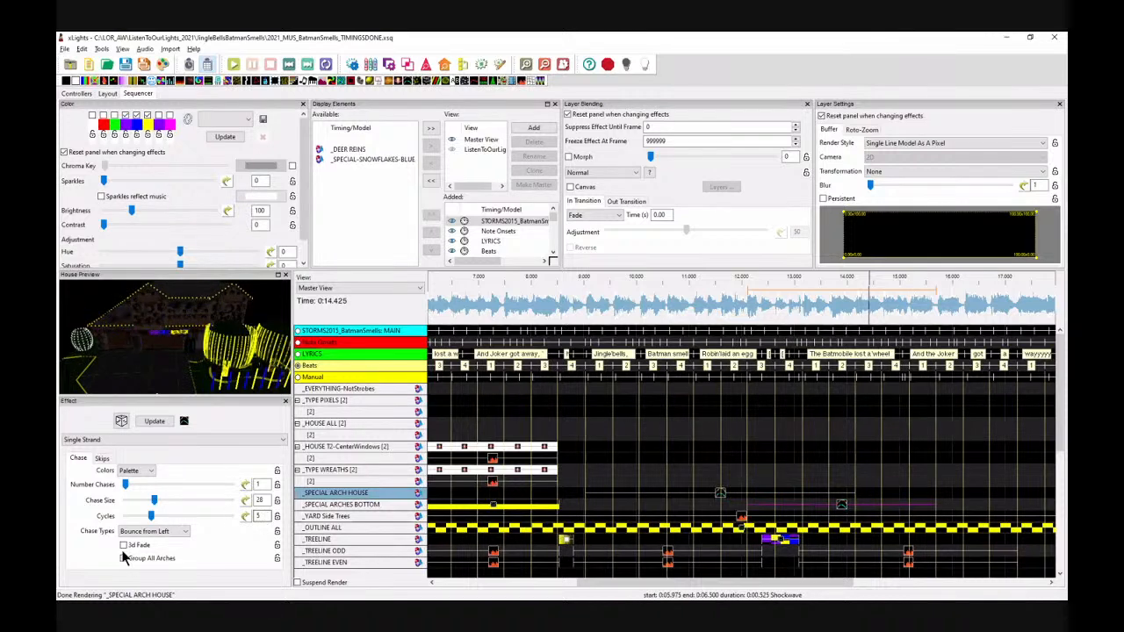
Step: Adjust the arches bottom effect's cycles, trying 3.5 and settling on 2, while previewing from about 12 s
{"action": "left_click_drag", "start_coordinate": [263, 516], "coordinate": [254, 515]}
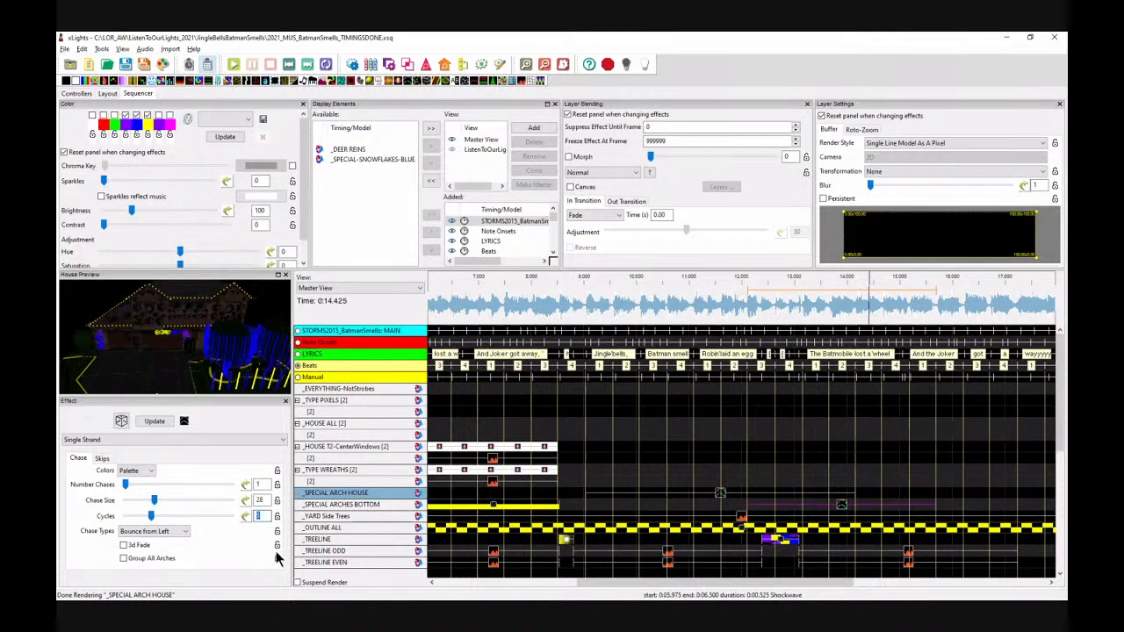
{"action": "type", "text": "3.5"}
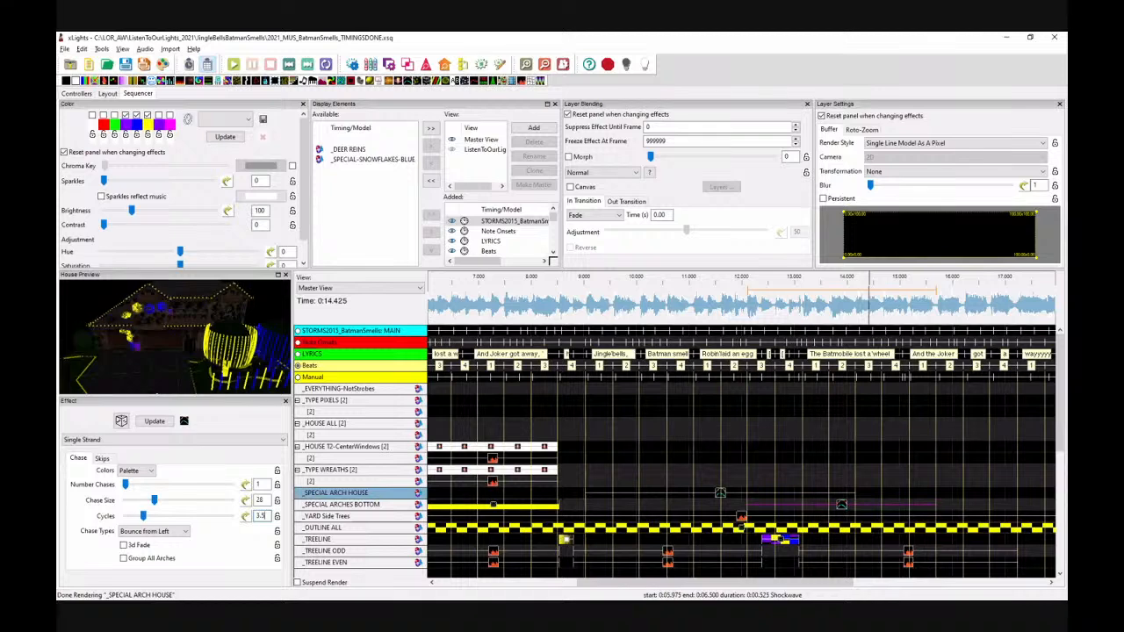
{"action": "left_click", "coordinate": [743, 308]}
{"action": "key", "text": "space"}
{"action": "key", "text": "space"}
{"action": "type", "text": "2"}
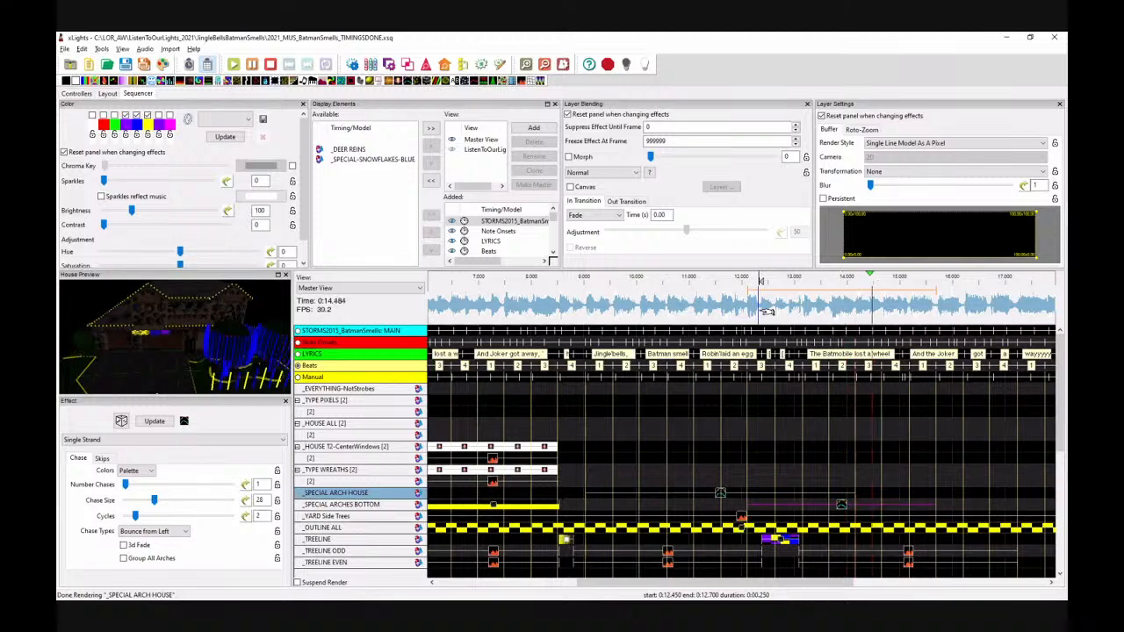
{"action": "key", "text": "space"}
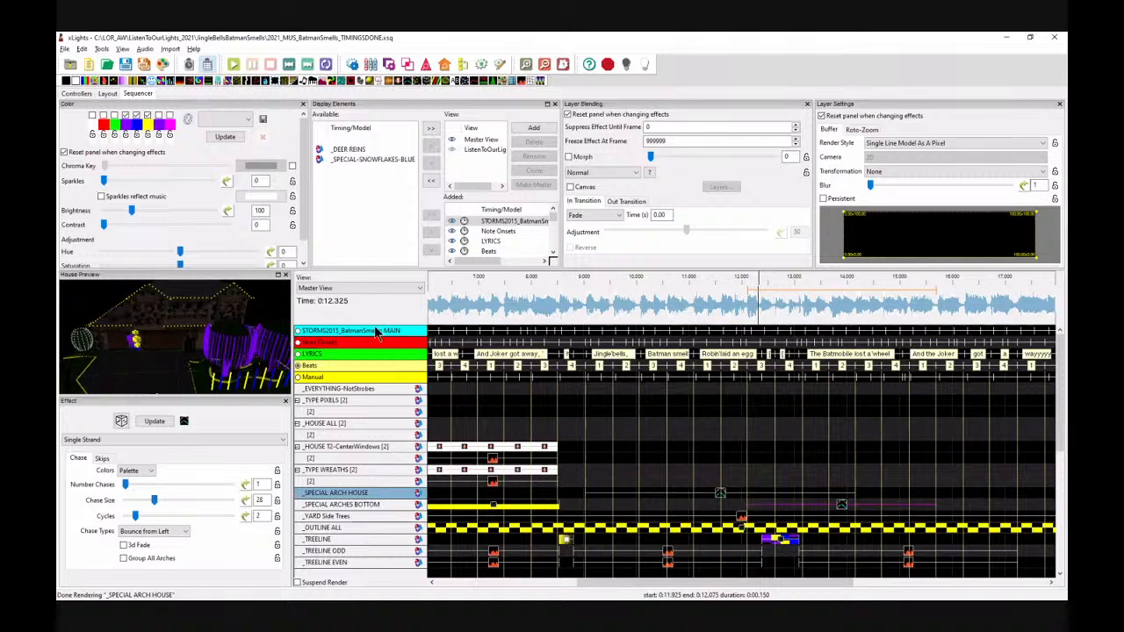
Step: Examine the house preview from a rotated angle and play the sequence from about 12 s
{"action": "scroll", "coordinate": [130, 372], "scroll_direction": "down", "scroll_amount": 3}
{"action": "left_click_drag", "start_coordinate": [130, 373], "coordinate": [268, 323]}
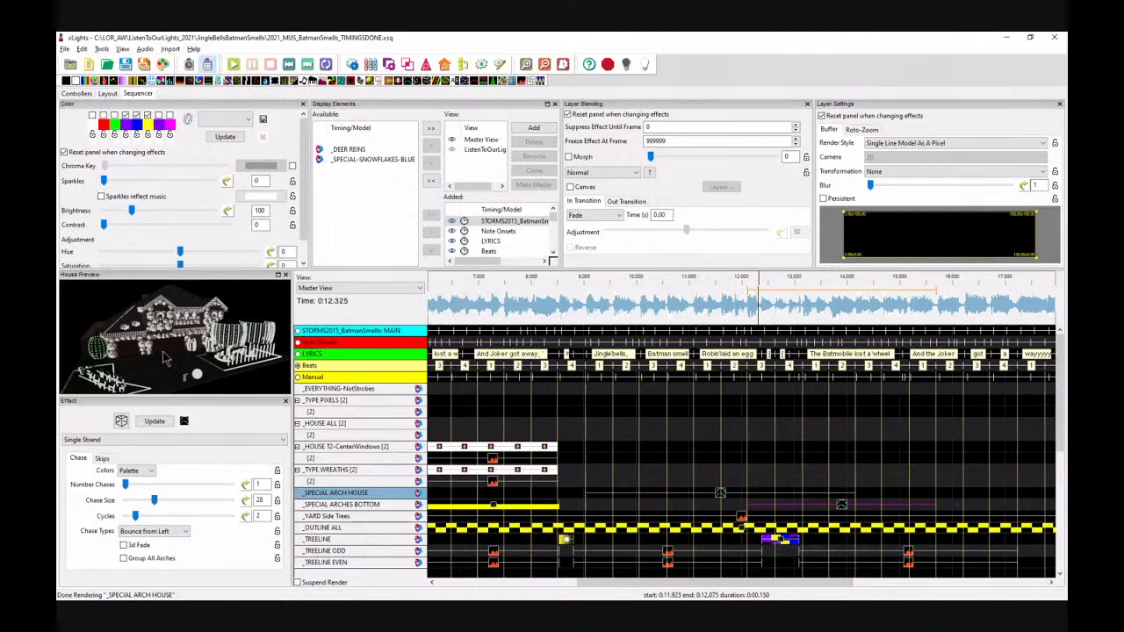
{"action": "left_click_drag", "start_coordinate": [167, 359], "coordinate": [191, 375]}
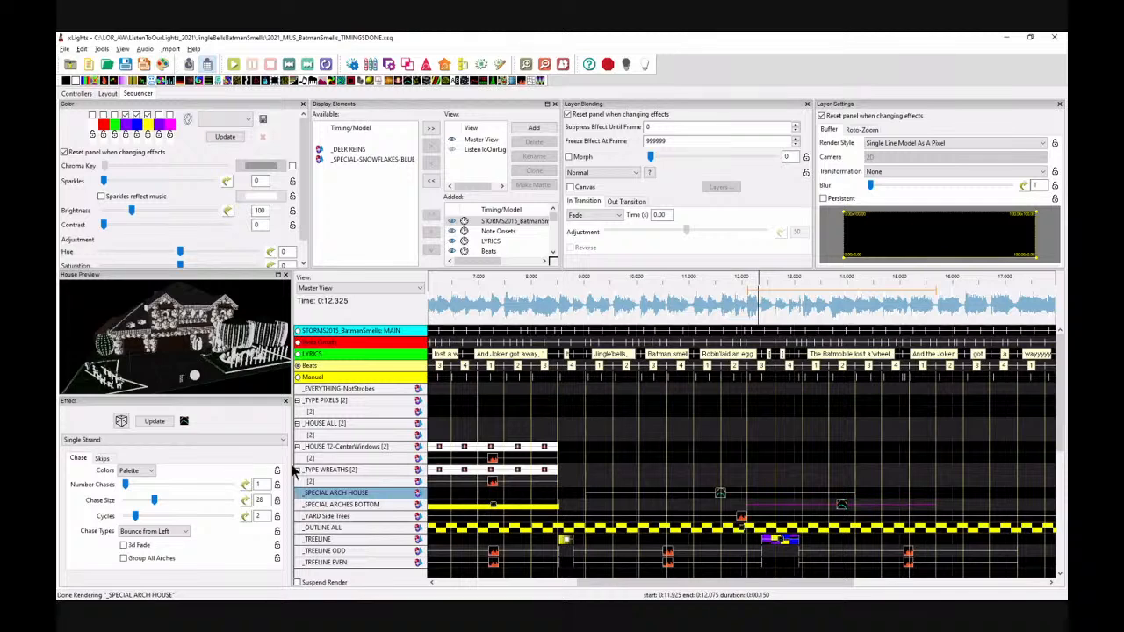
{"action": "left_click_drag", "start_coordinate": [652, 586], "coordinate": [846, 586]}
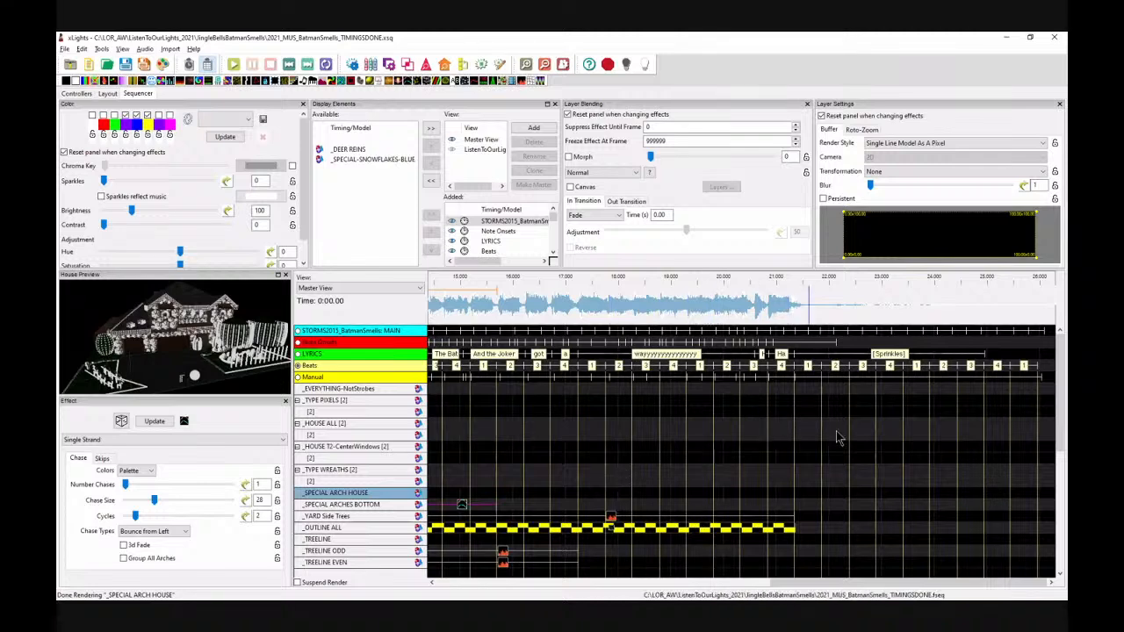
{"action": "left_click", "coordinate": [516, 427]}
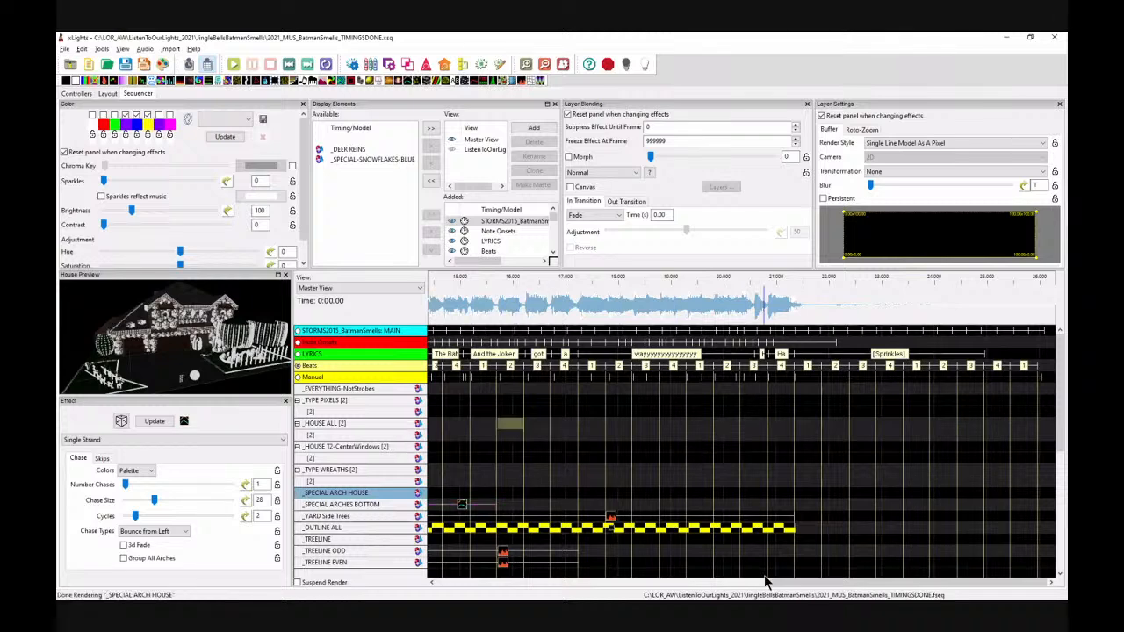
{"action": "key", "text": "Right"}
{"action": "key", "text": "Right"}
{"action": "key", "text": "Right"}
{"action": "left_click_drag", "start_coordinate": [785, 594], "coordinate": [700, 596]}
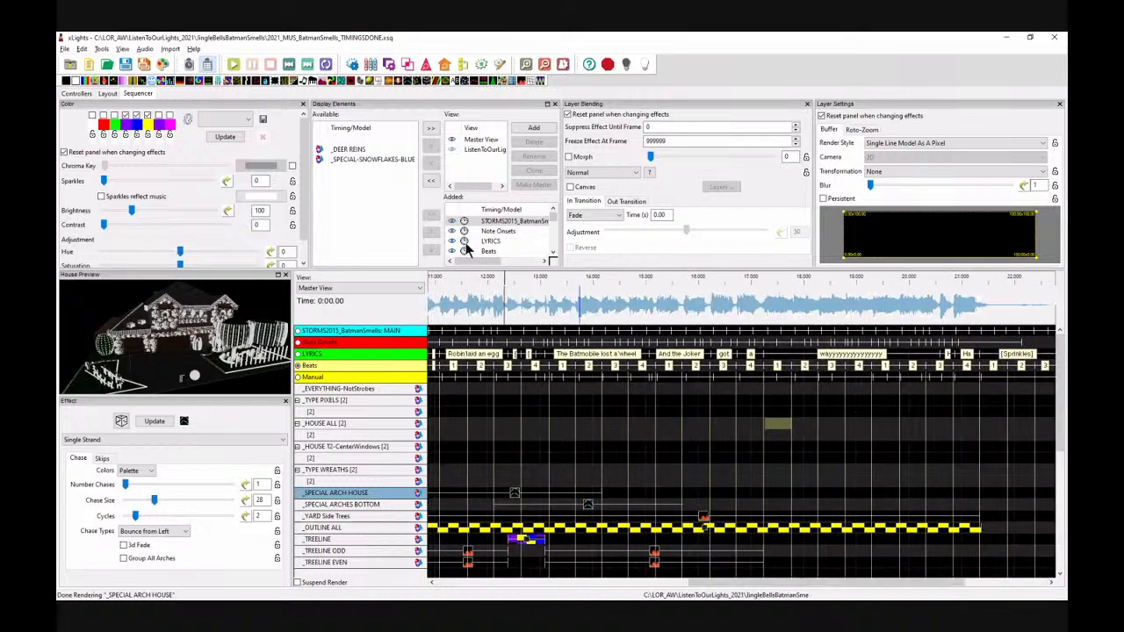
{"action": "left_click", "coordinate": [488, 306]}
{"action": "key", "text": "space"}
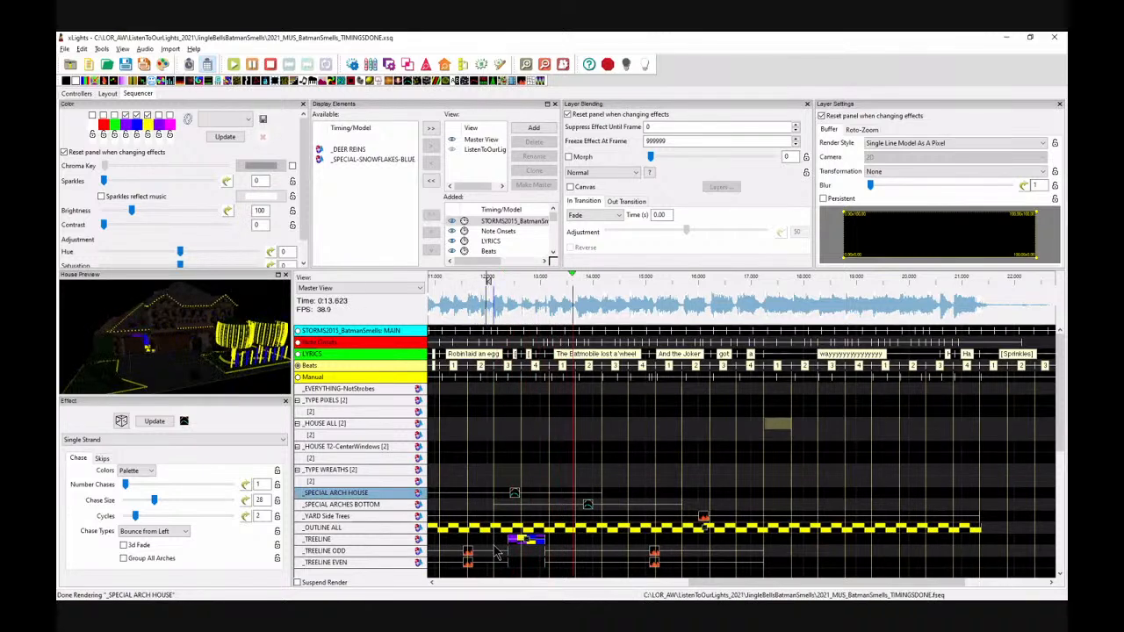
{"action": "key", "text": "space"}
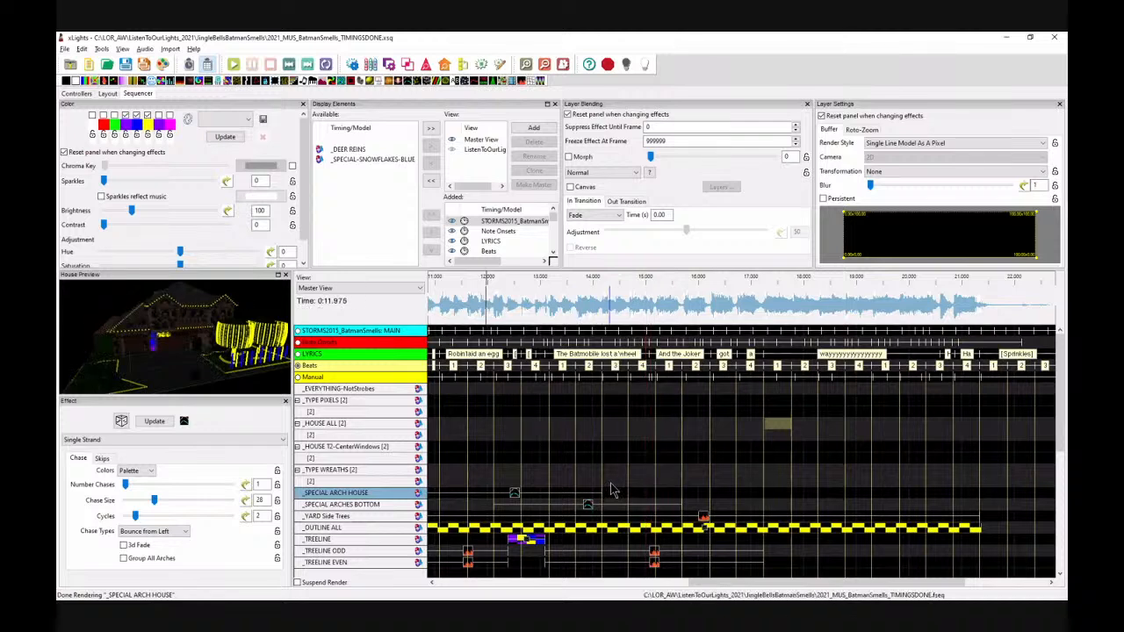
Step: Add a Shape effect on the _HOUSE ALL sub-row spanning about 14.25 s to 14.5 s and play it
{"action": "left_click", "coordinate": [611, 482]}
{"action": "left_click", "coordinate": [616, 469]}
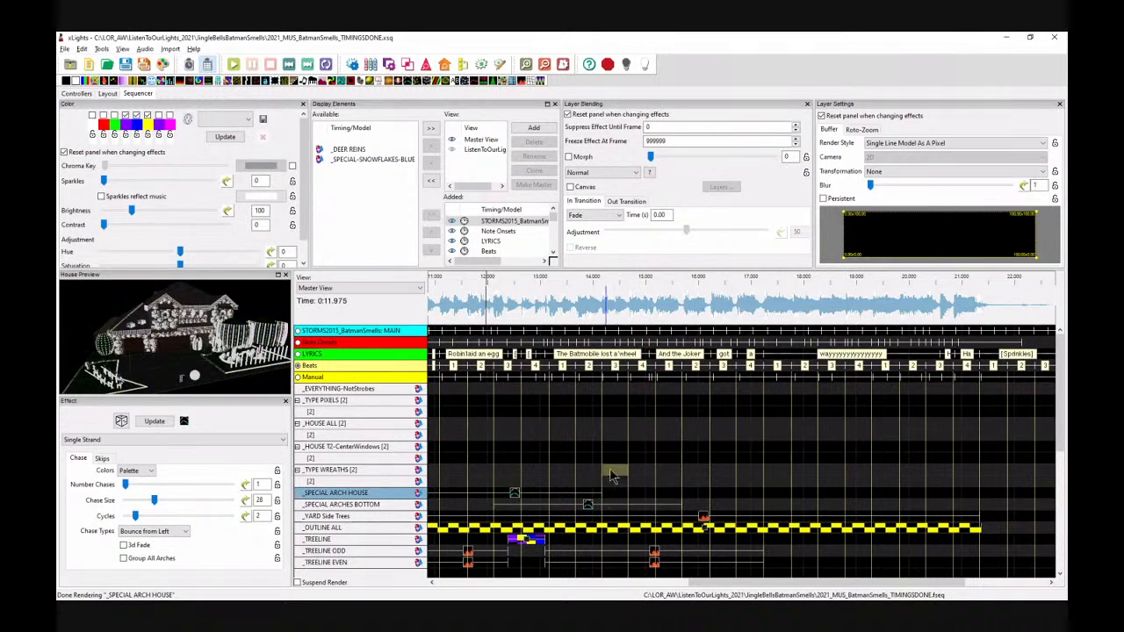
{"action": "left_click", "coordinate": [617, 424]}
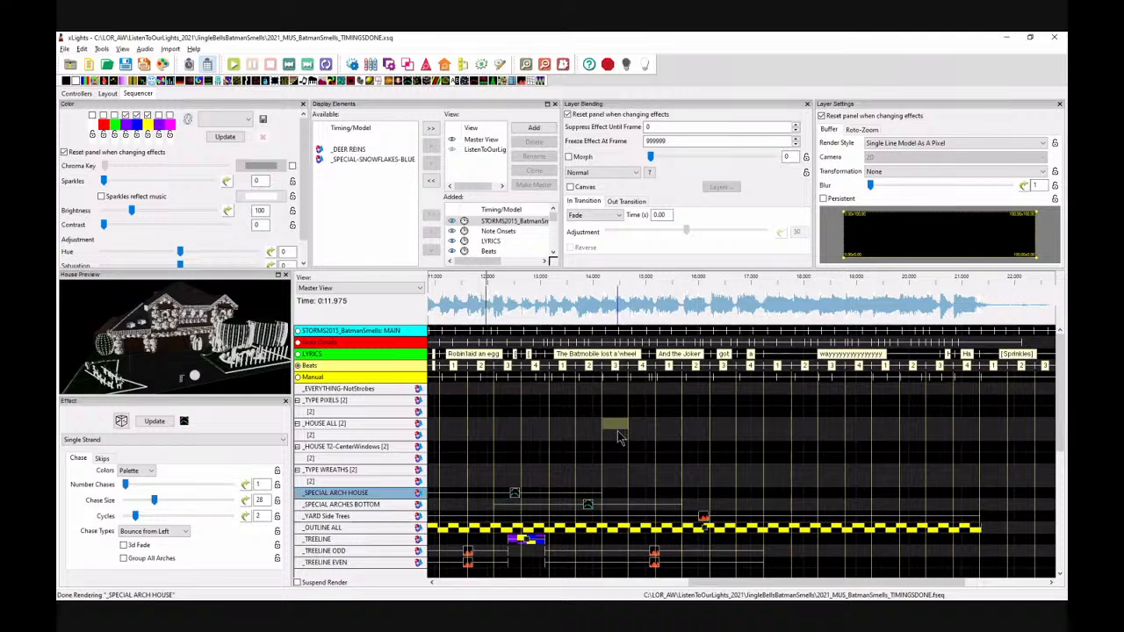
{"action": "left_click", "coordinate": [619, 434]}
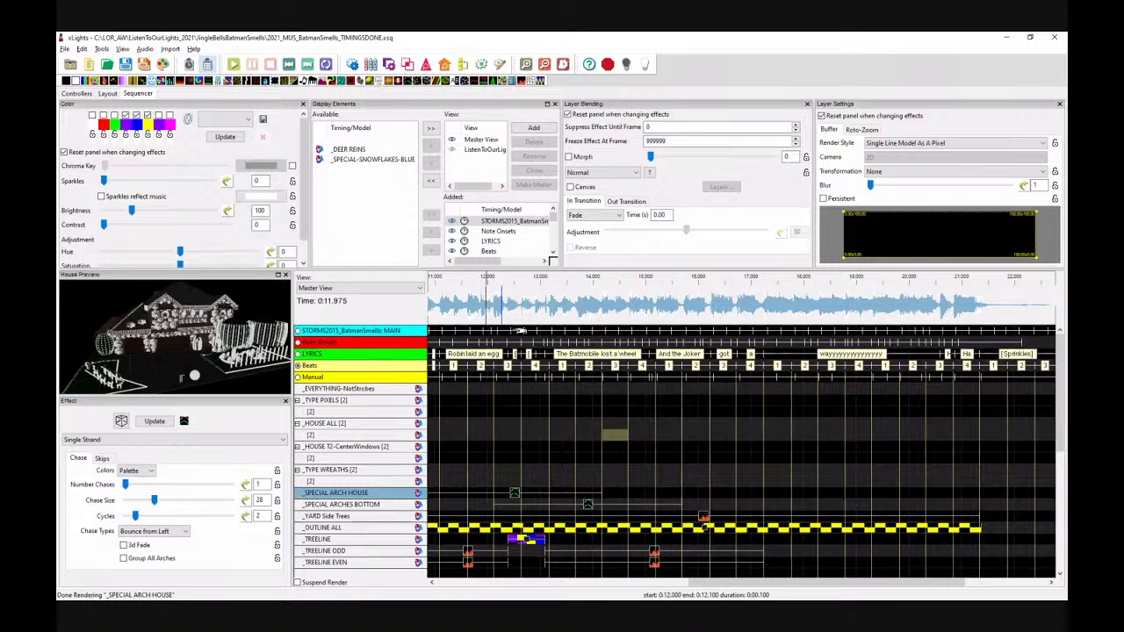
{"action": "left_click", "coordinate": [379, 82]}
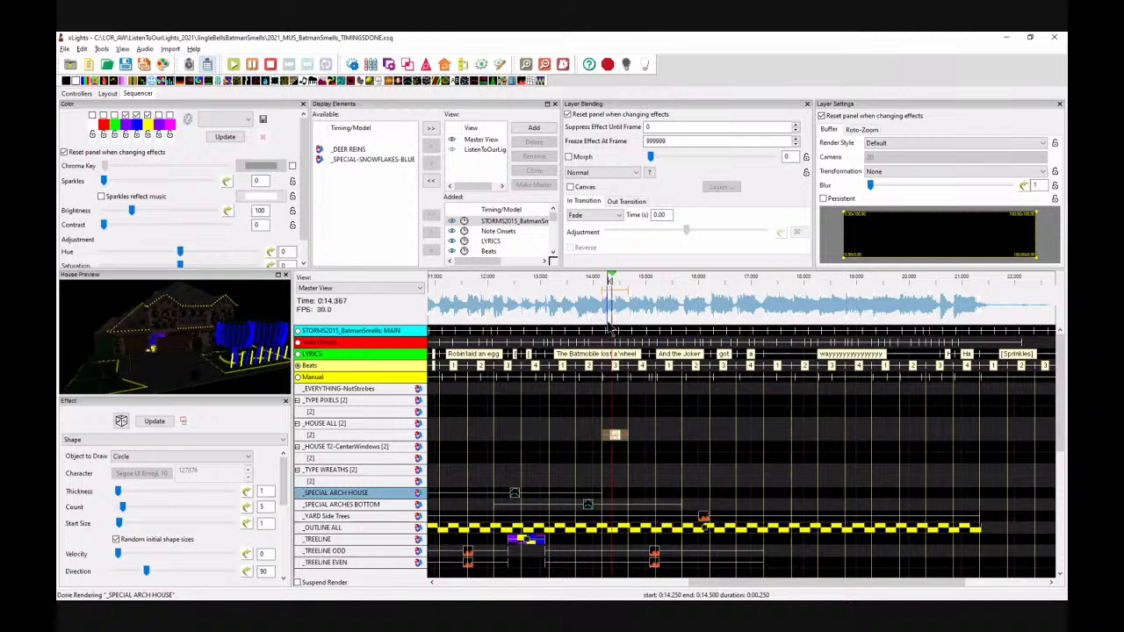
{"action": "key", "text": "space"}
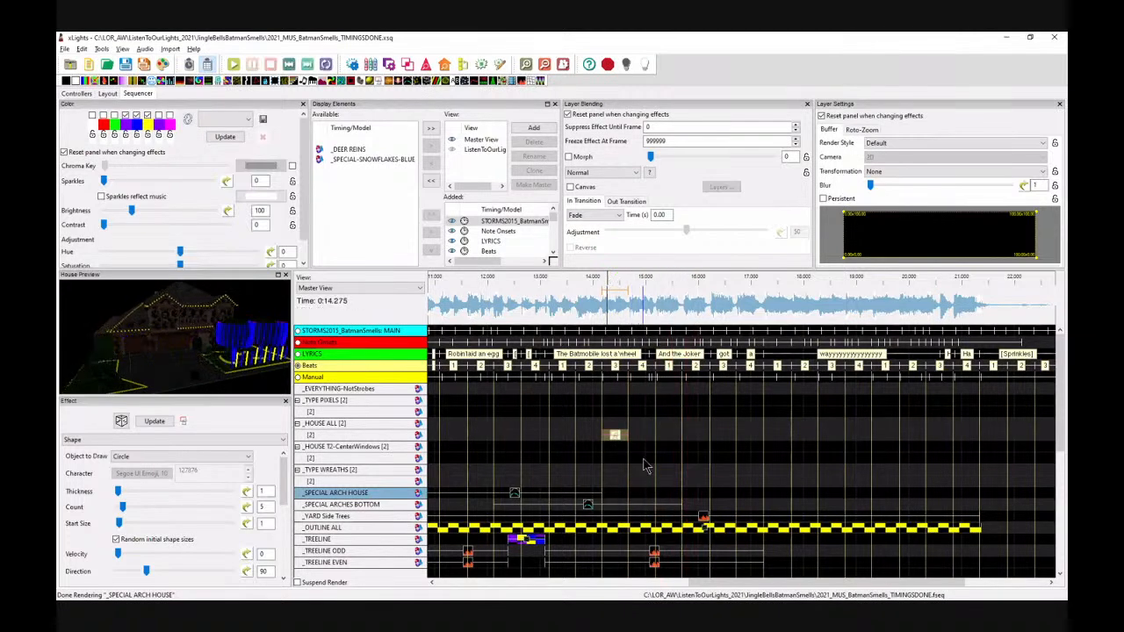
Step: Extend the Shape effect's start to about 13.2 s and preview it from about 13 s
{"action": "left_click", "coordinate": [563, 282]}
{"action": "left_click", "coordinate": [606, 434]}
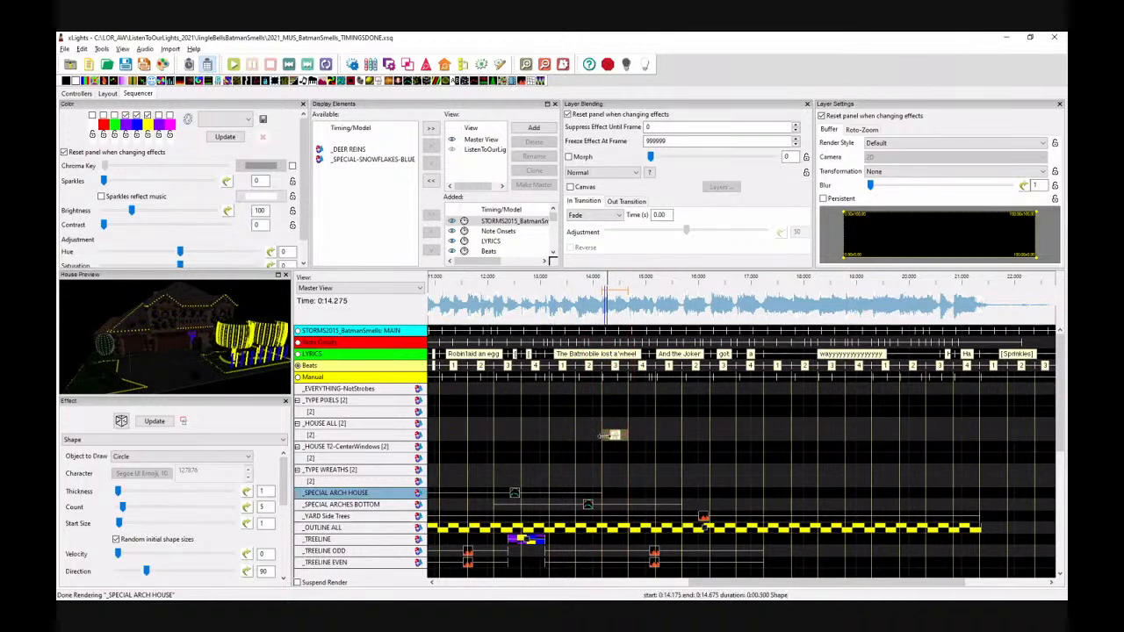
{"action": "left_click_drag", "start_coordinate": [603, 435], "coordinate": [548, 434]}
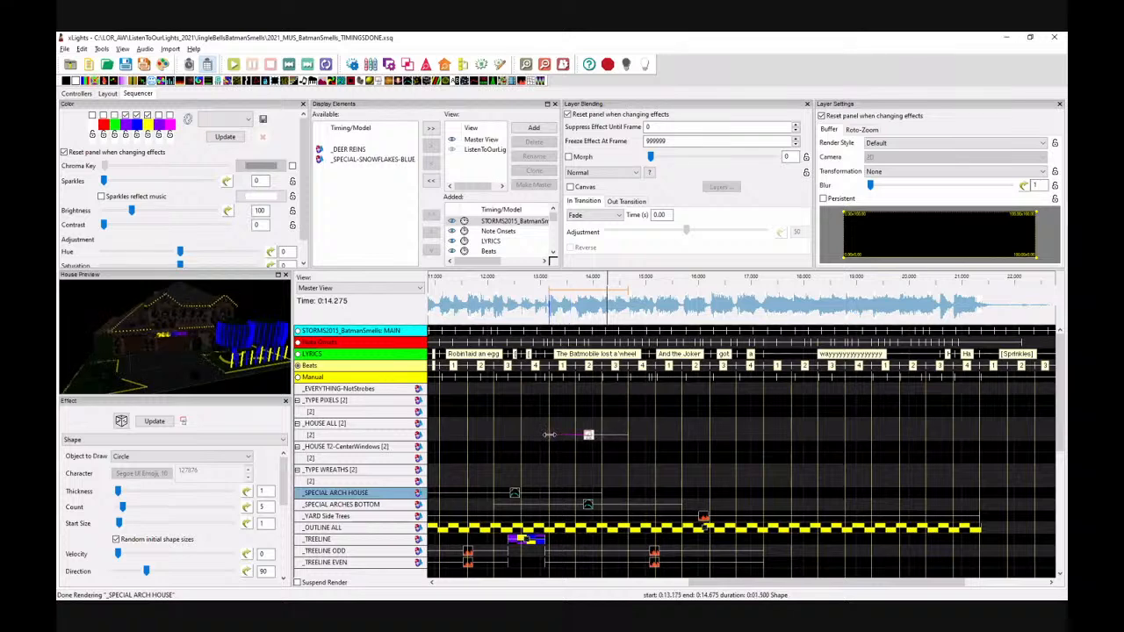
{"action": "left_click", "coordinate": [536, 295]}
{"action": "key", "text": "space"}
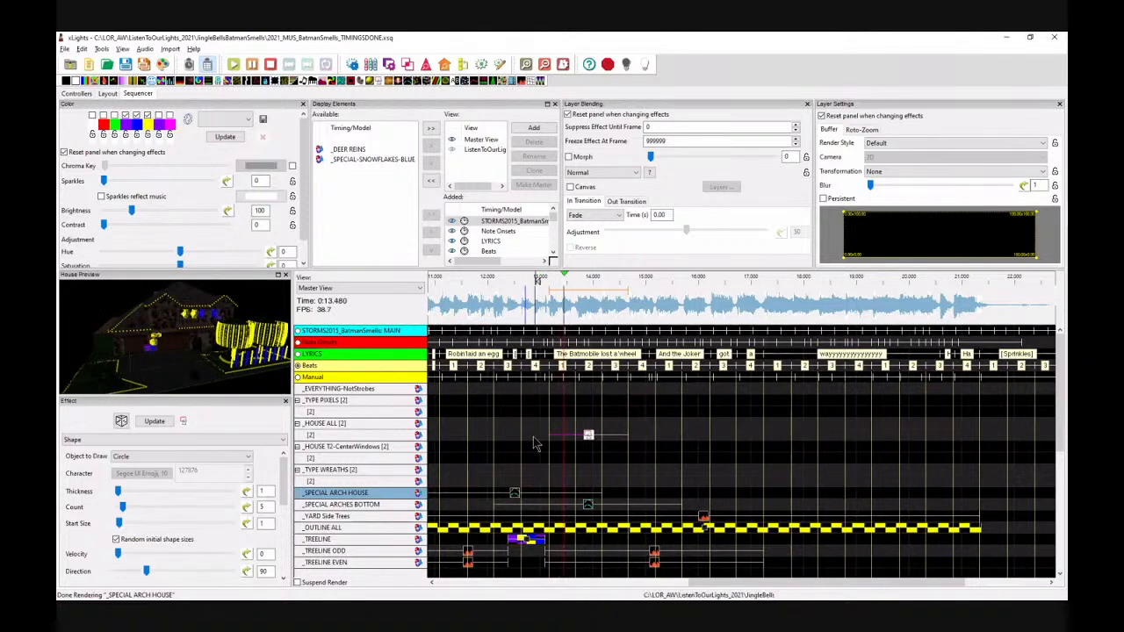
{"action": "key", "text": "space"}
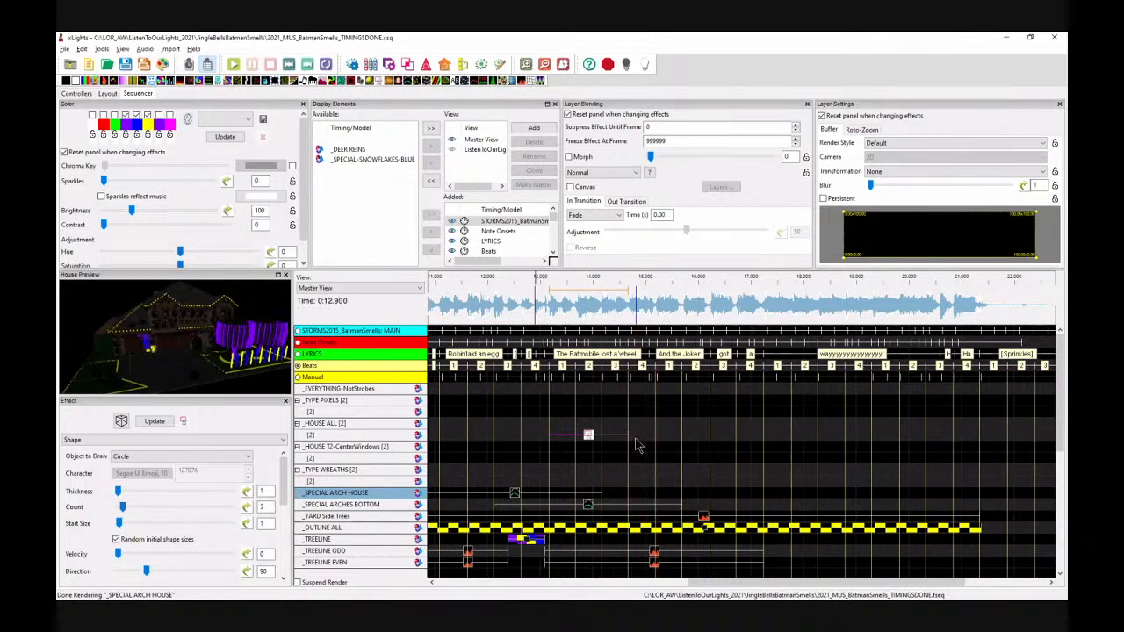
Step: Move the Shape effect on the _HOUSE ALL sub-row to span about 14.2 s to 15.2 s
{"action": "left_click_drag", "start_coordinate": [624, 434], "coordinate": [648, 435]}
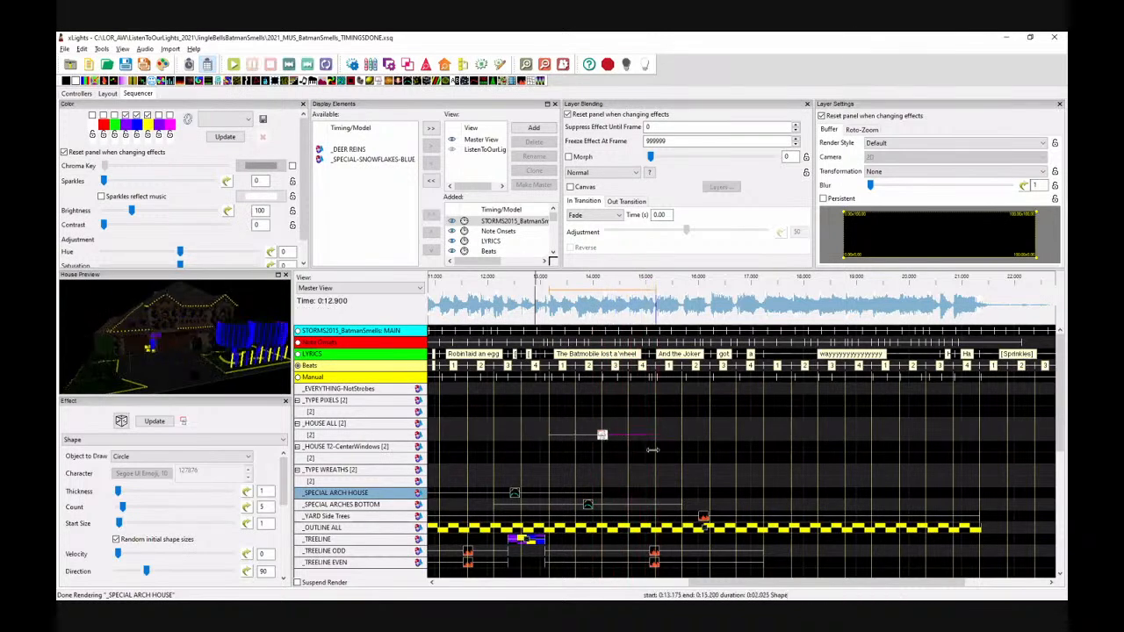
{"action": "left_click", "coordinate": [516, 494]}
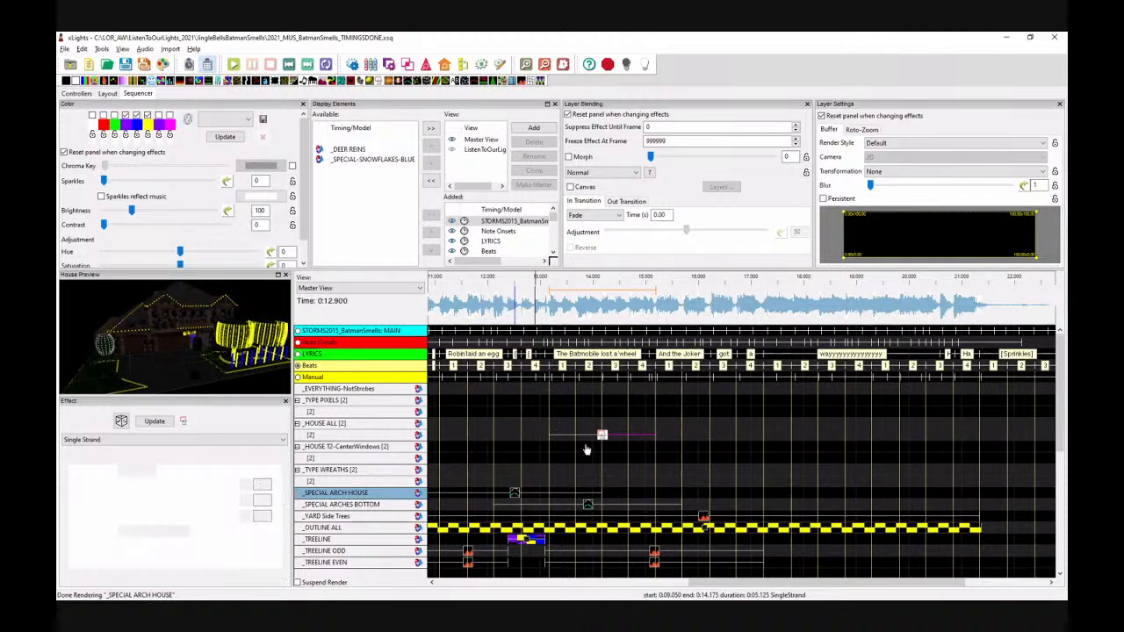
{"action": "left_click_drag", "start_coordinate": [550, 436], "coordinate": [600, 438]}
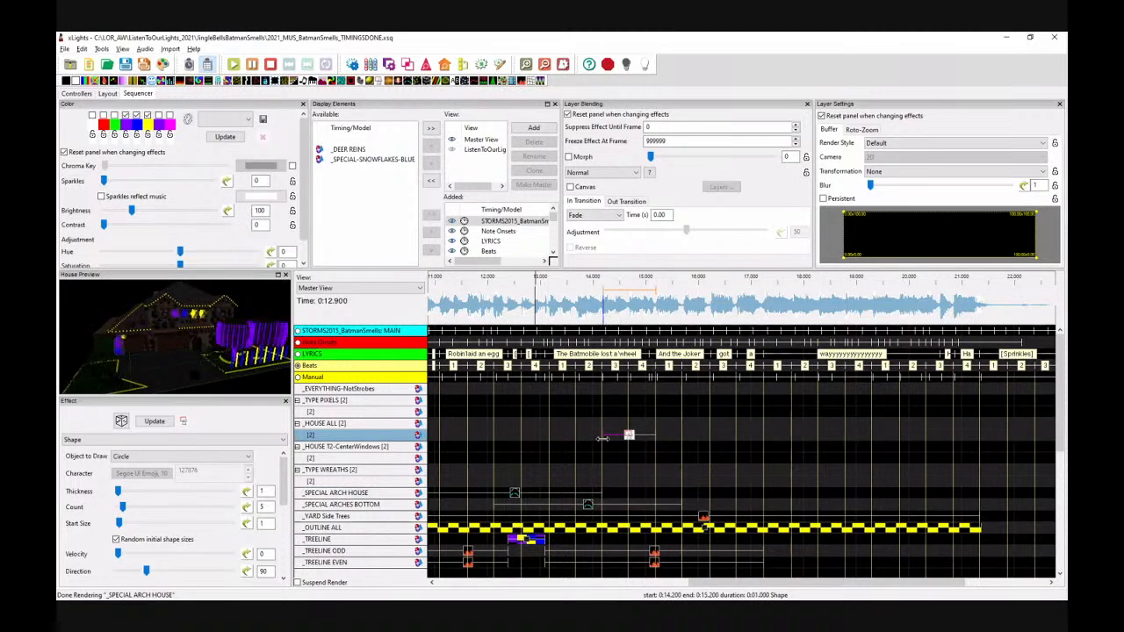
Step: Select the Shape effect and set its start size to 41 and thickness to 52
{"action": "left_click", "coordinate": [749, 366]}
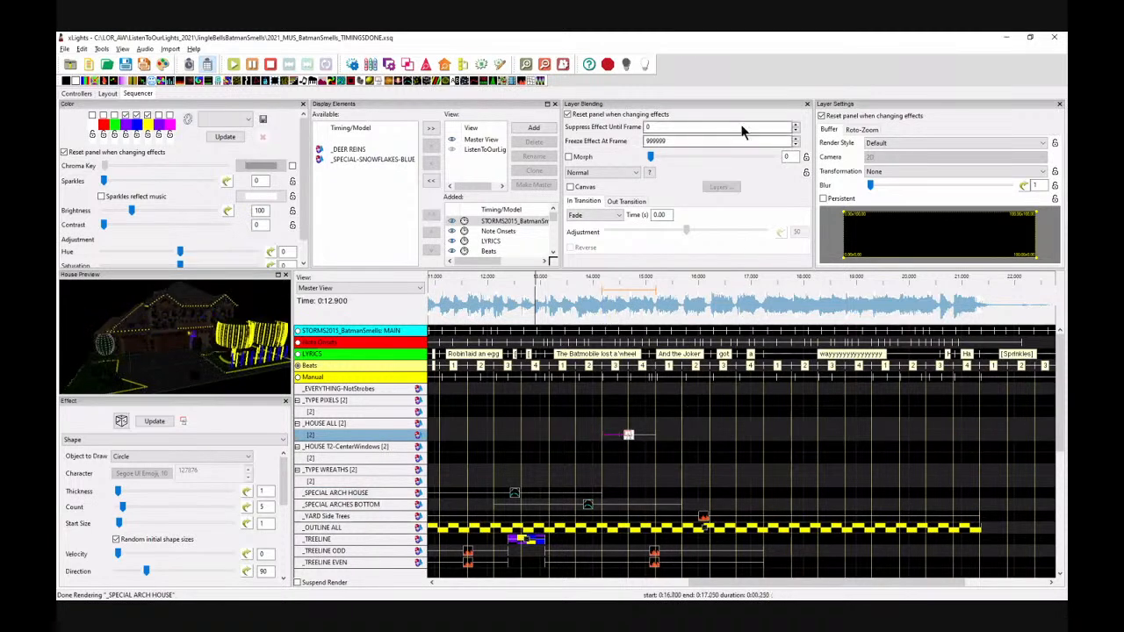
{"action": "left_click", "coordinate": [527, 66]}
{"action": "left_click", "coordinate": [526, 66]}
{"action": "left_click", "coordinate": [710, 434]}
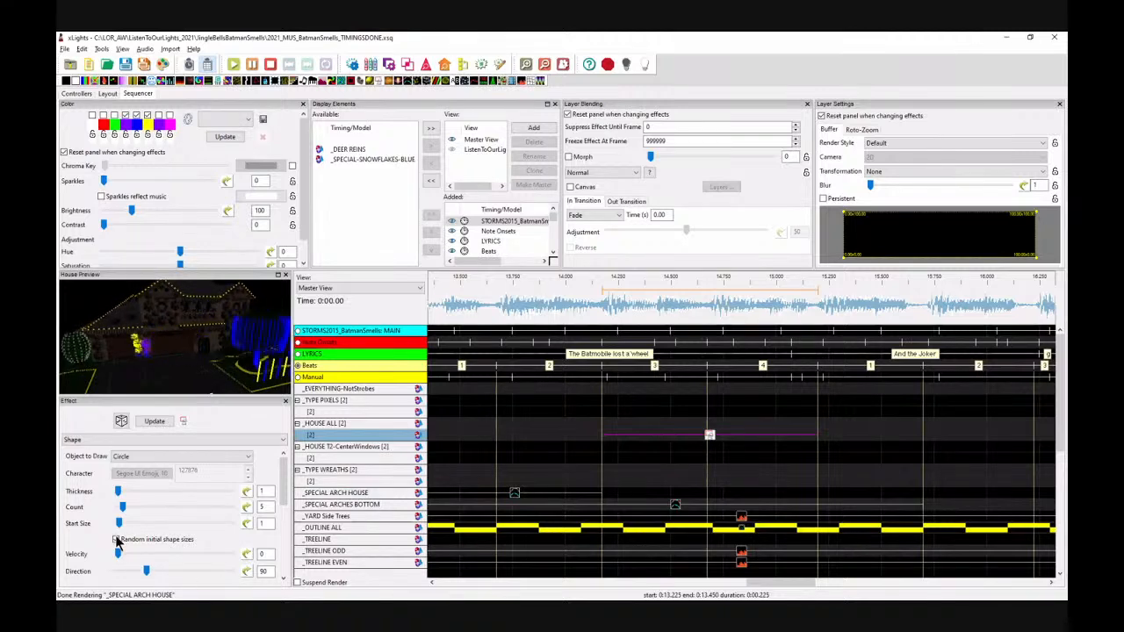
{"action": "left_click", "coordinate": [165, 521]}
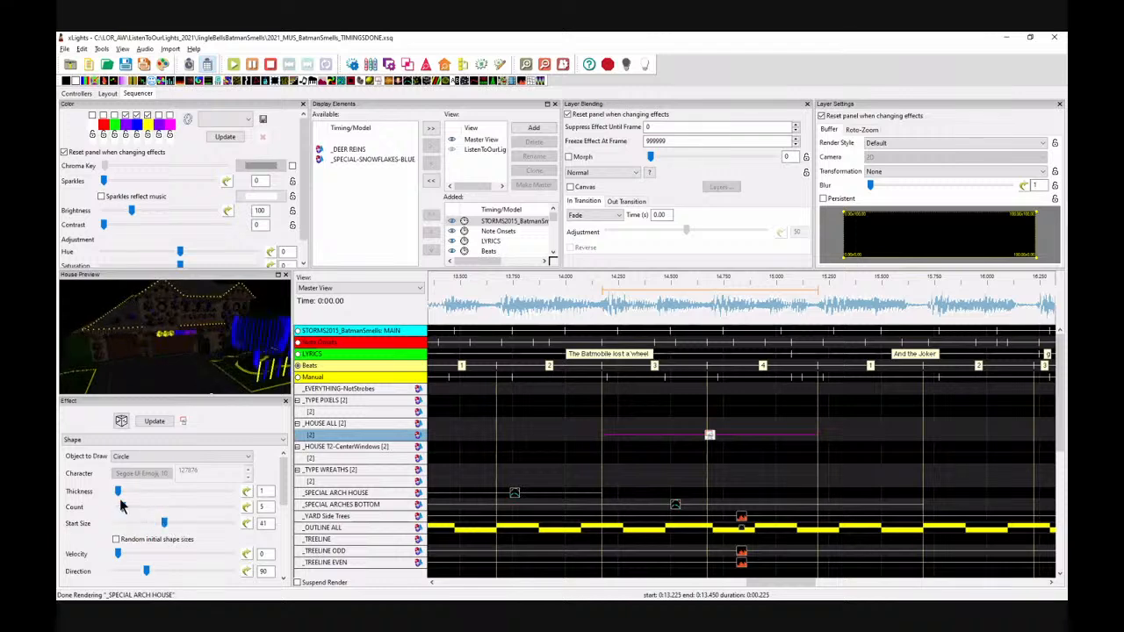
{"action": "left_click_drag", "start_coordinate": [121, 493], "coordinate": [176, 497]}
Step: Set the Shape effect's growth to -100
{"action": "left_click_drag", "start_coordinate": [282, 478], "coordinate": [284, 539]}
{"action": "left_click", "coordinate": [114, 499]}
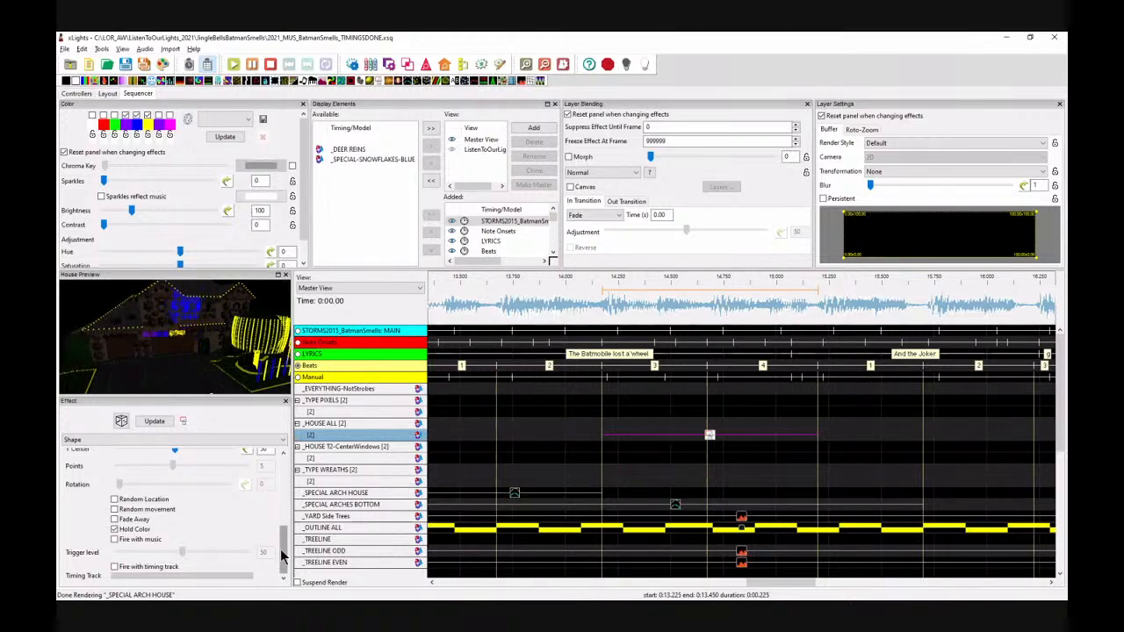
{"action": "left_click_drag", "start_coordinate": [283, 552], "coordinate": [282, 470]}
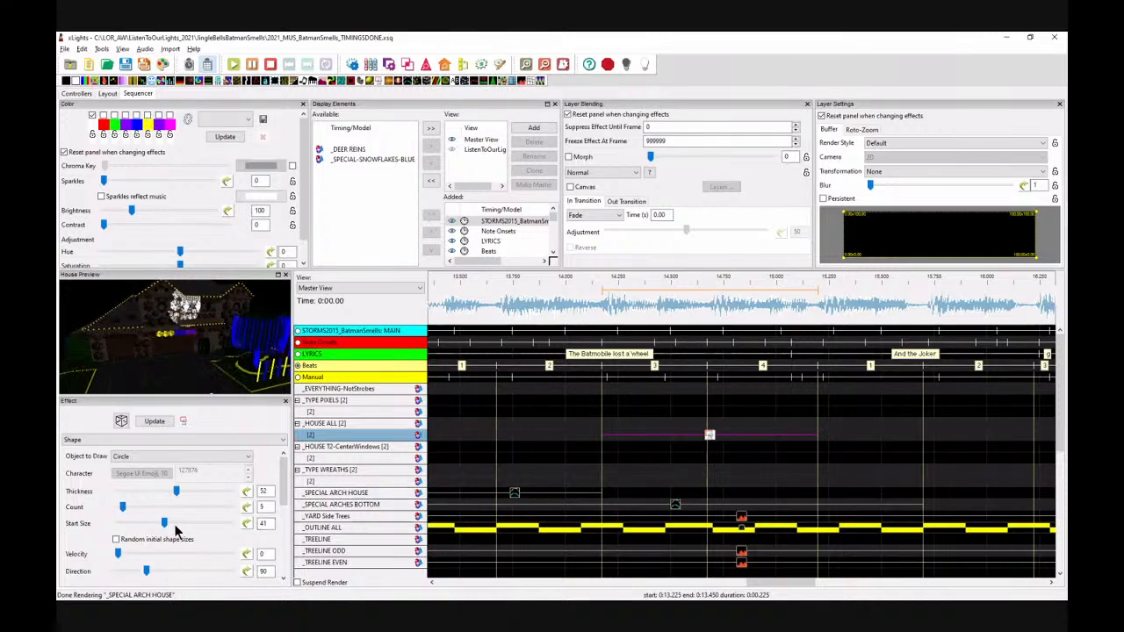
{"action": "scroll", "coordinate": [185, 536], "scroll_direction": "down", "scroll_amount": 3}
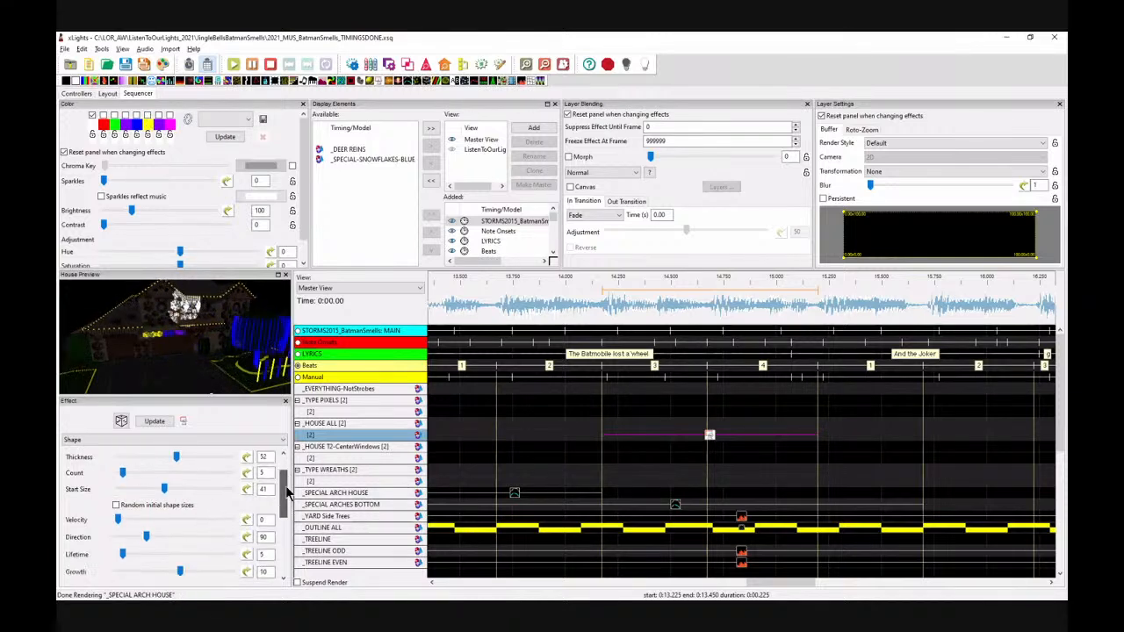
{"action": "left_click_drag", "start_coordinate": [180, 544], "coordinate": [112, 555]}
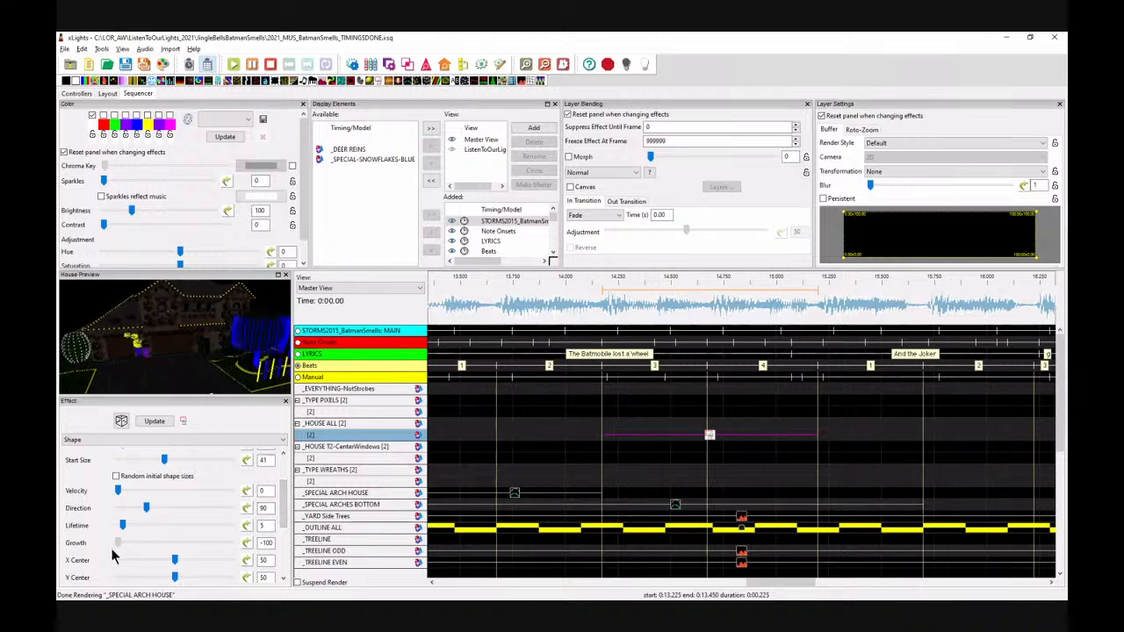
Step: Reduce the Shape effect's count to 1
{"action": "left_click", "coordinate": [709, 436]}
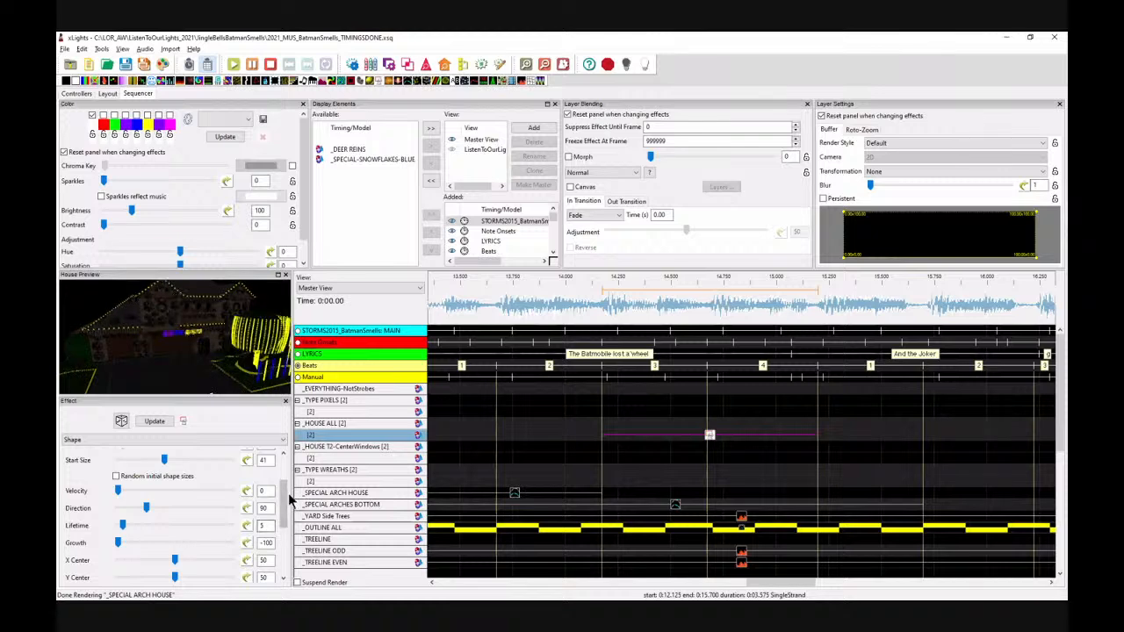
{"action": "mouse_move", "coordinate": [286, 505]}
{"action": "left_mouse_down"}
{"action": "mouse_move", "coordinate": [287, 524]}
{"action": "mouse_move", "coordinate": [286, 495]}
{"action": "left_mouse_up"}
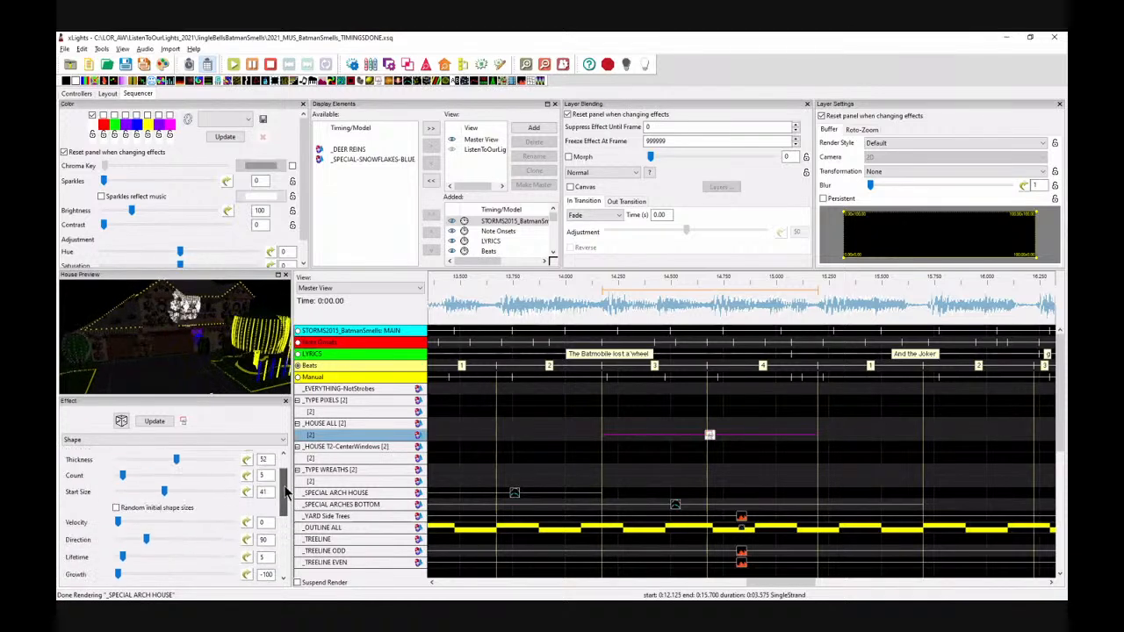
{"action": "left_click_drag", "start_coordinate": [122, 475], "coordinate": [111, 477]}
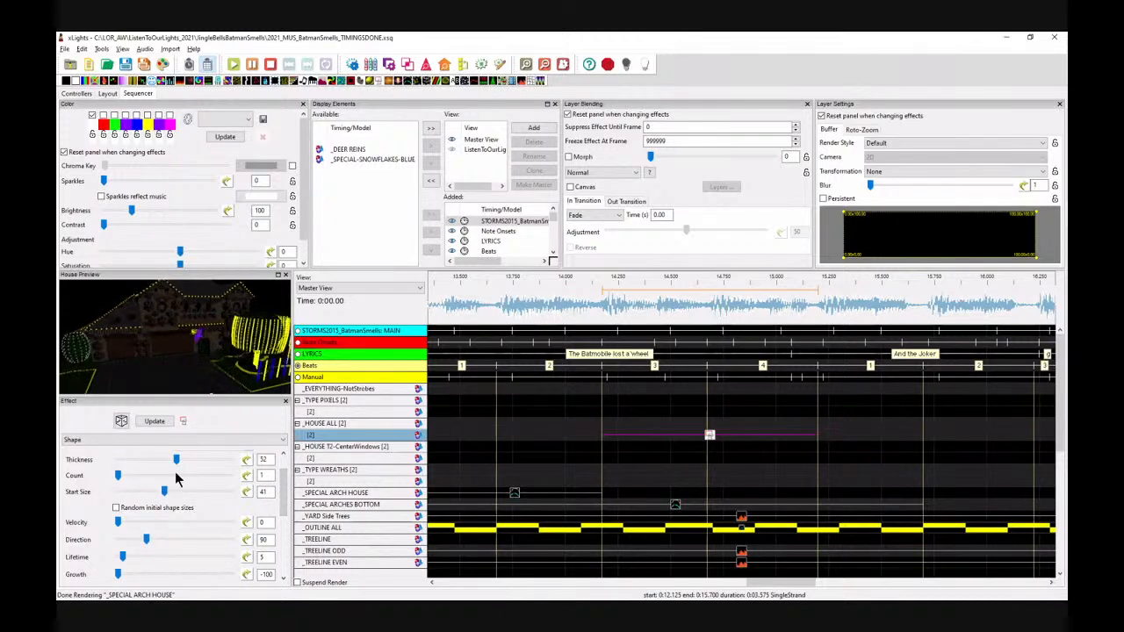
Step: Set the Shape effect's growth to 0
{"action": "left_click_drag", "start_coordinate": [119, 575], "coordinate": [149, 582]}
{"action": "left_click", "coordinate": [149, 576]}
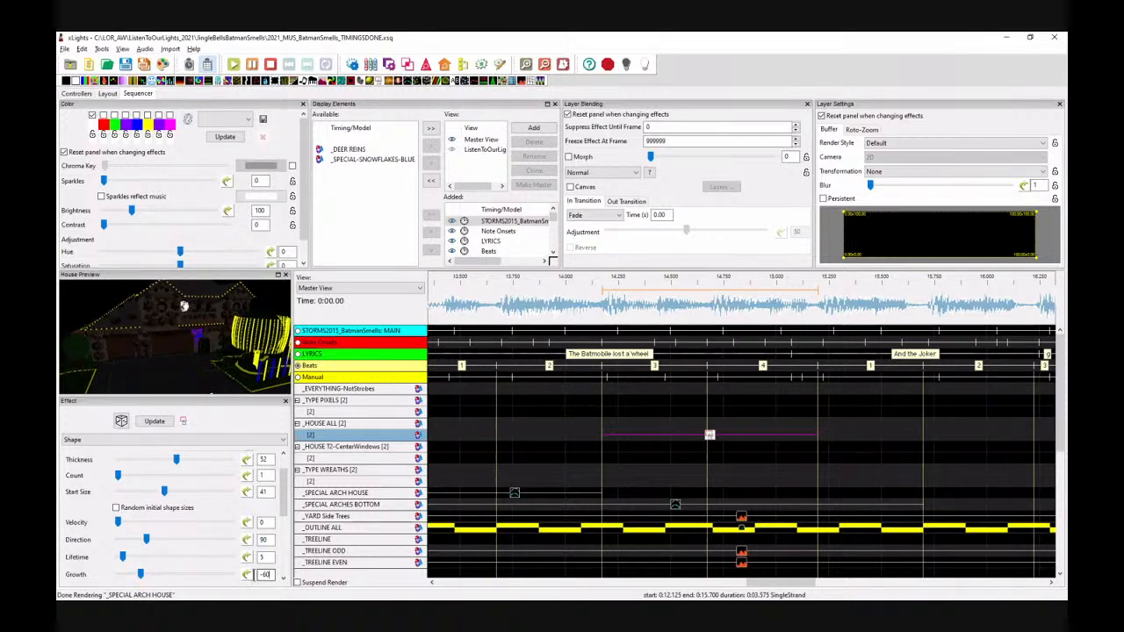
{"action": "double_click", "coordinate": [265, 574]}
{"action": "type", "text": "0"}
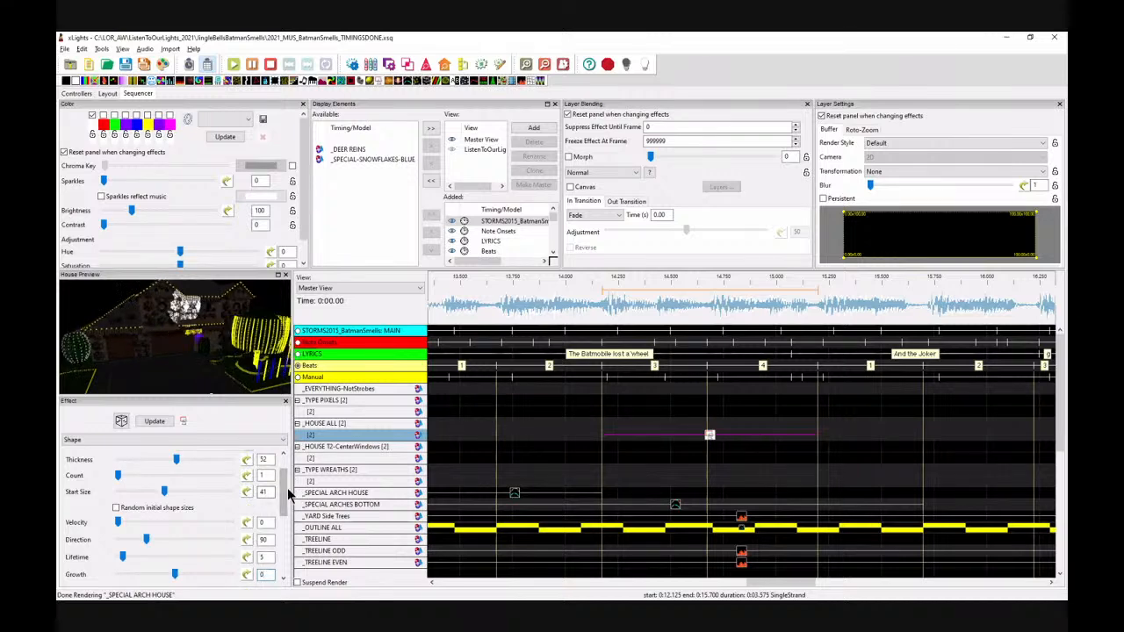
Step: Set the Shape start size to 22 and move its centre to about X 33 and Y 47
{"action": "scroll", "coordinate": [175, 509], "scroll_direction": "up", "scroll_amount": 3}
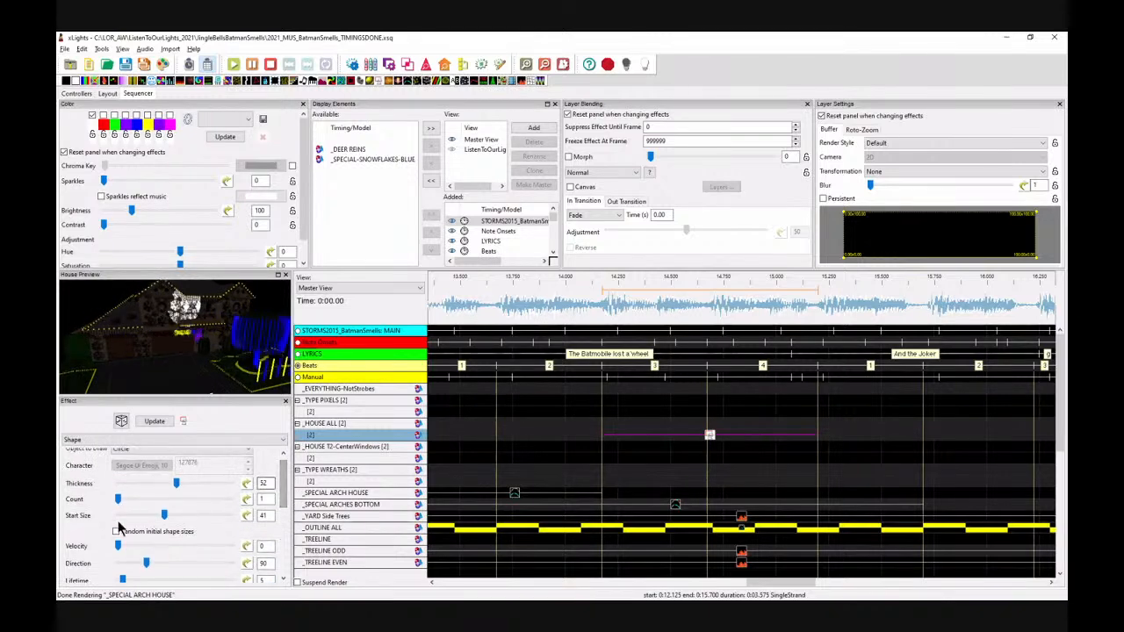
{"action": "left_click_drag", "start_coordinate": [164, 515], "coordinate": [147, 520]}
{"action": "left_click_drag", "start_coordinate": [282, 479], "coordinate": [283, 530]}
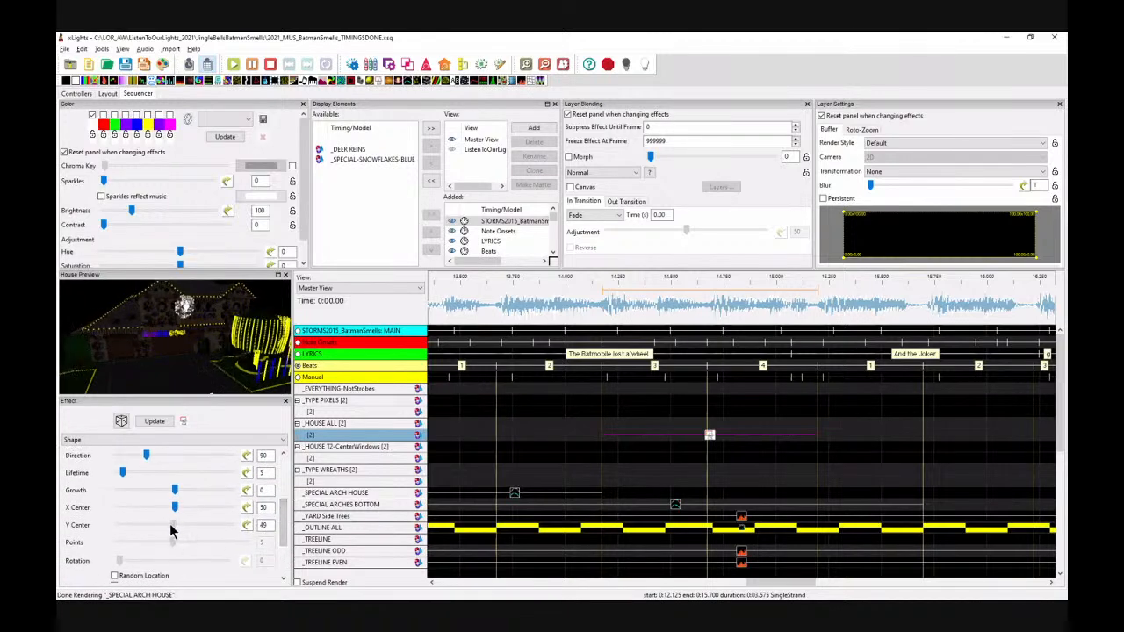
{"action": "left_click_drag", "start_coordinate": [164, 523], "coordinate": [155, 508]}
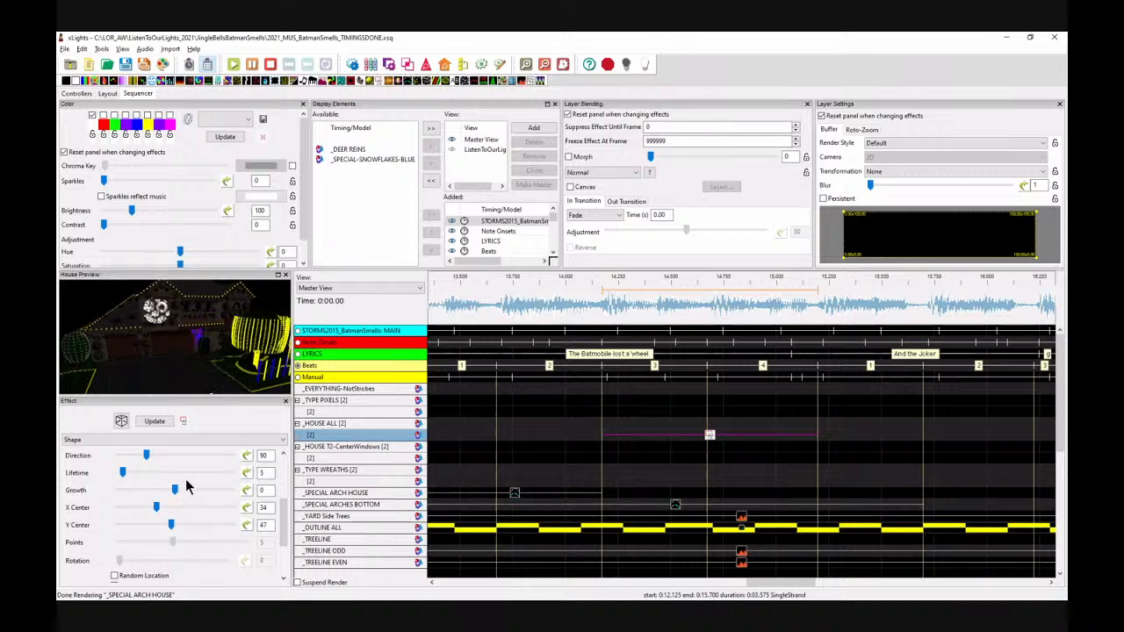
{"action": "scroll", "coordinate": [281, 469], "scroll_direction": "up", "scroll_amount": 3}
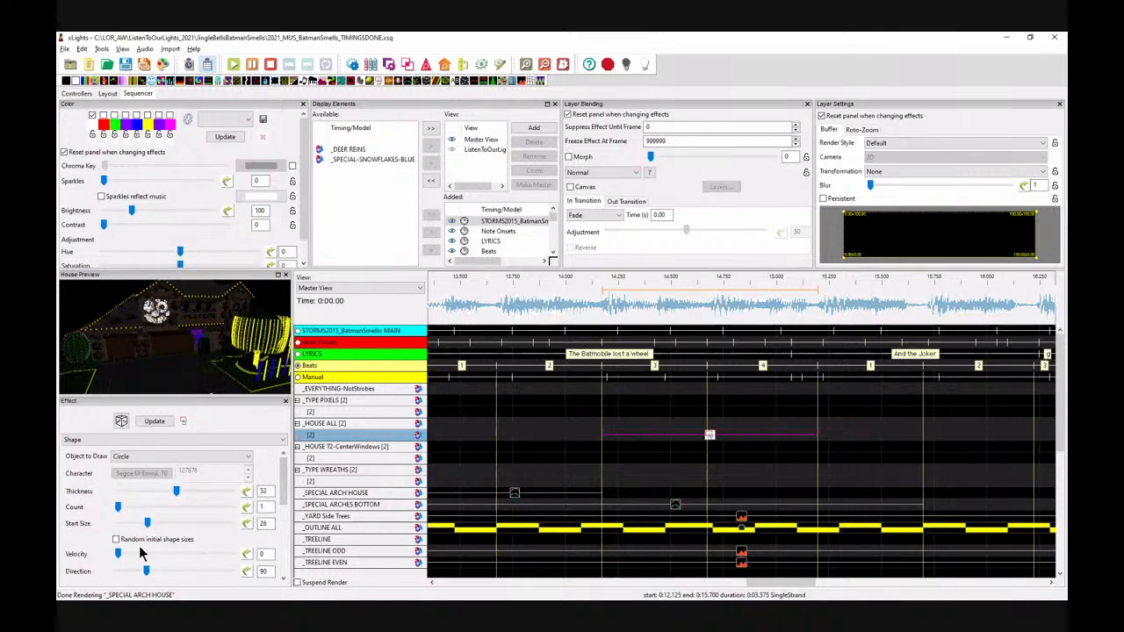
{"action": "left_click_drag", "start_coordinate": [148, 525], "coordinate": [143, 525]}
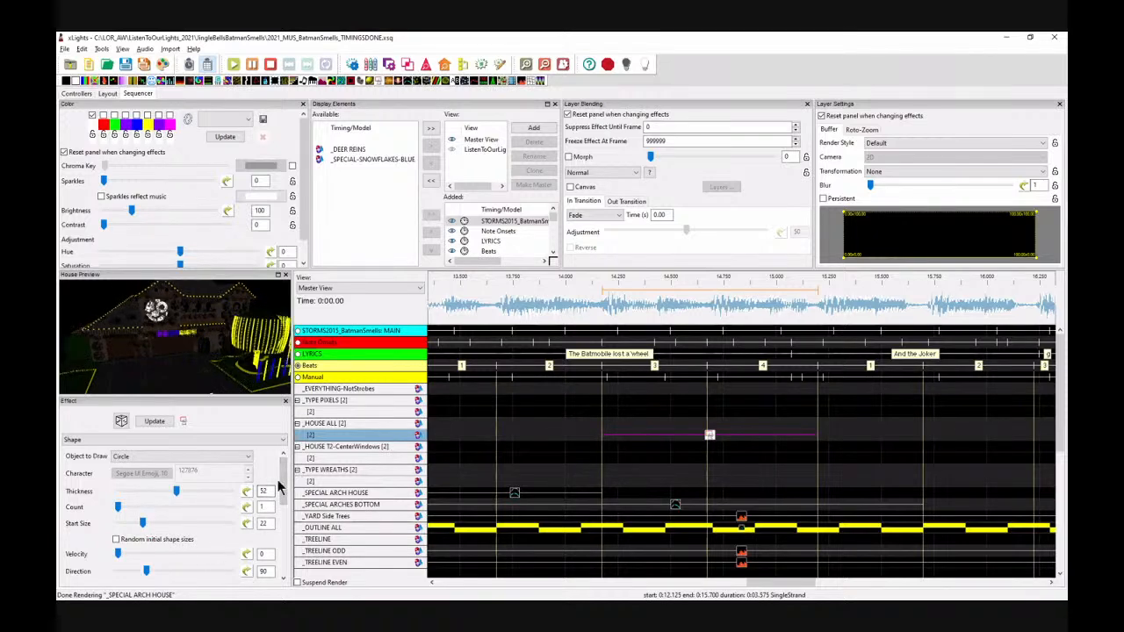
{"action": "scroll", "coordinate": [283, 486], "scroll_direction": "down", "scroll_amount": 3}
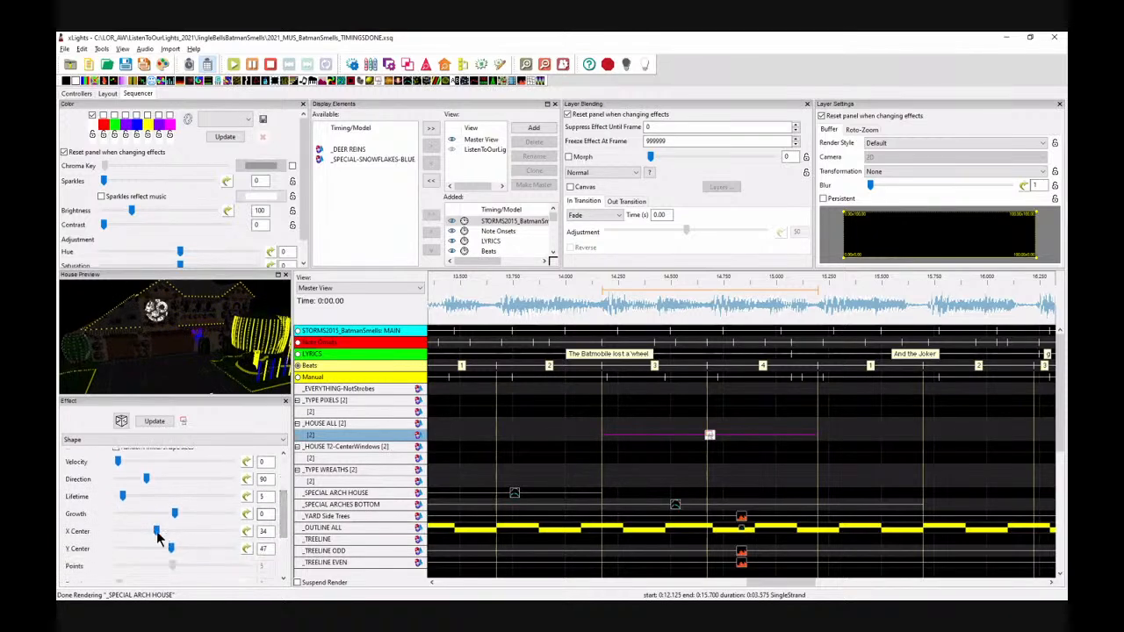
{"action": "left_click_drag", "start_coordinate": [154, 538], "coordinate": [157, 539]}
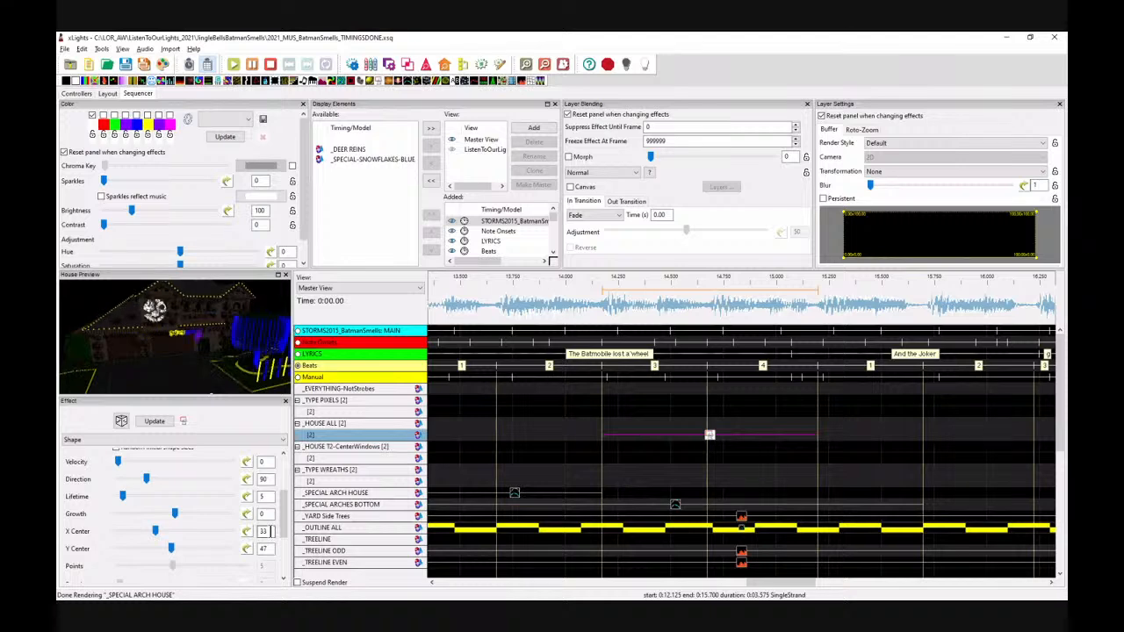
Step: Give the X Center a Ramp value curve rising from 33 to 89
{"action": "left_click", "coordinate": [246, 532]}
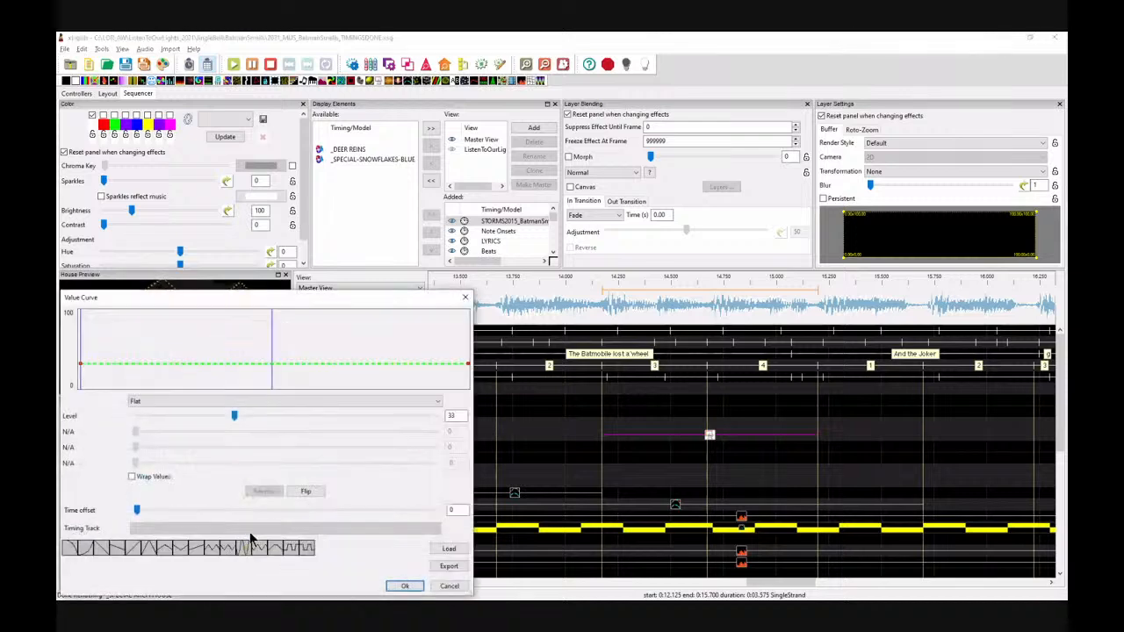
{"action": "left_click", "coordinate": [199, 546]}
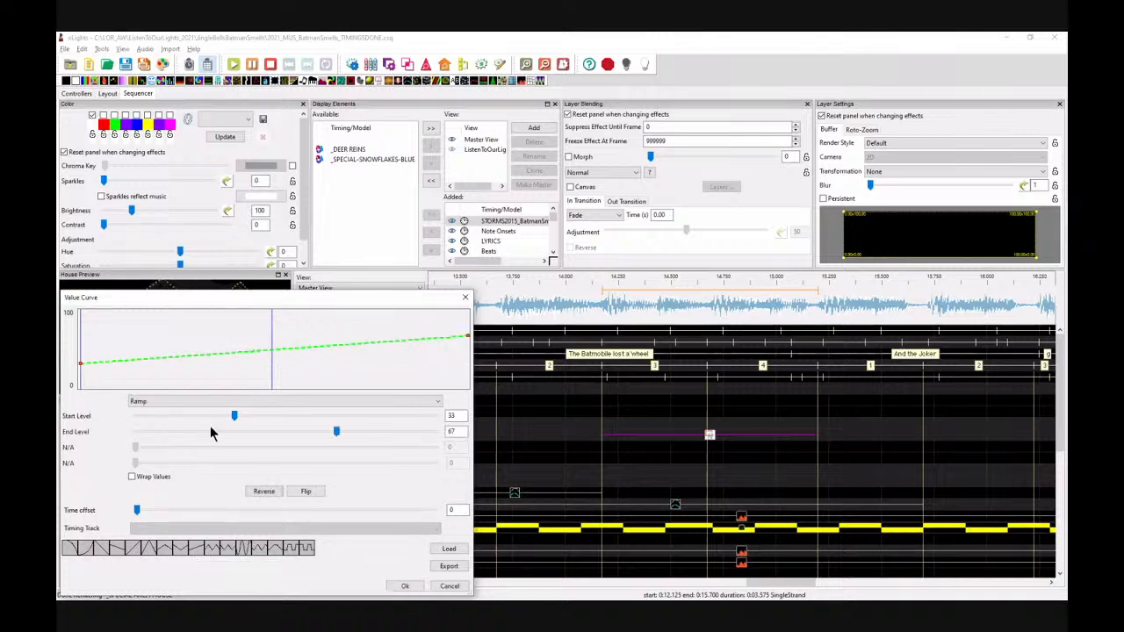
{"action": "left_click_drag", "start_coordinate": [338, 435], "coordinate": [403, 439]}
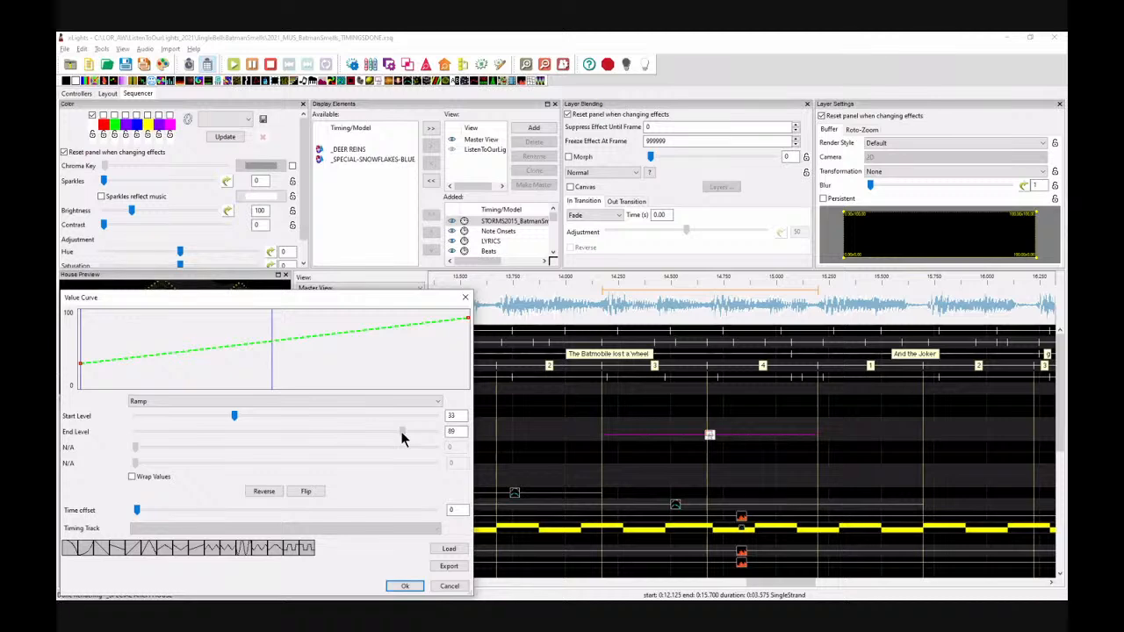
{"action": "left_click", "coordinate": [407, 587]}
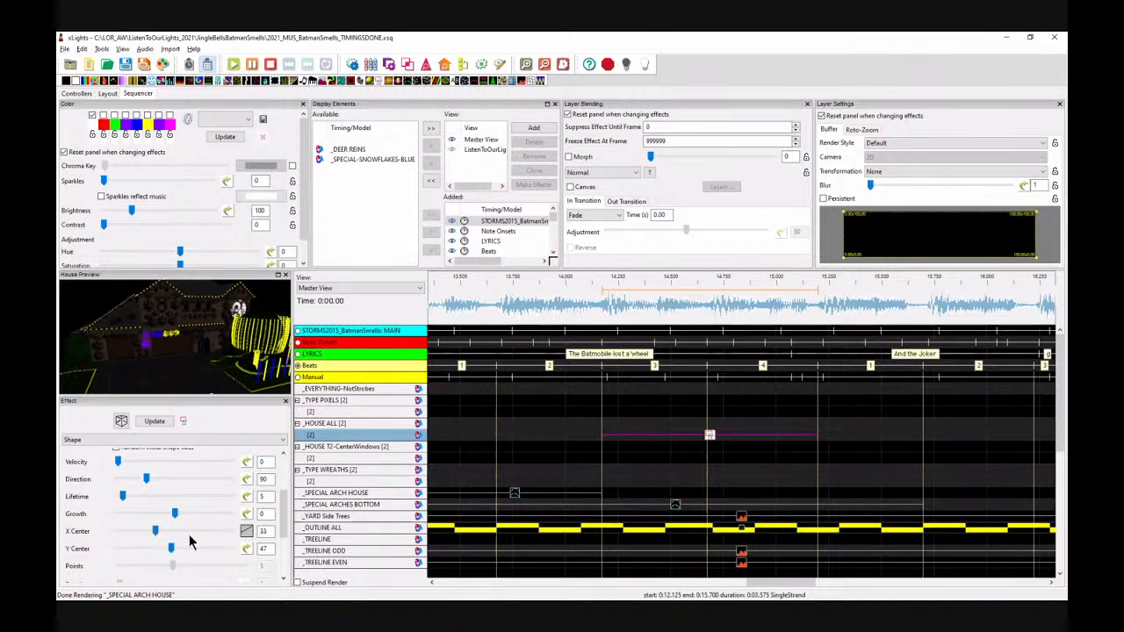
Step: Set the Shape effect's Y Center to 46 and try Parabolic Up and Parabolic Down value curves on it
{"action": "mouse_move", "coordinate": [171, 550]}
{"action": "left_mouse_down"}
{"action": "mouse_move", "coordinate": [161, 552]}
{"action": "mouse_move", "coordinate": [171, 552]}
{"action": "left_mouse_up"}
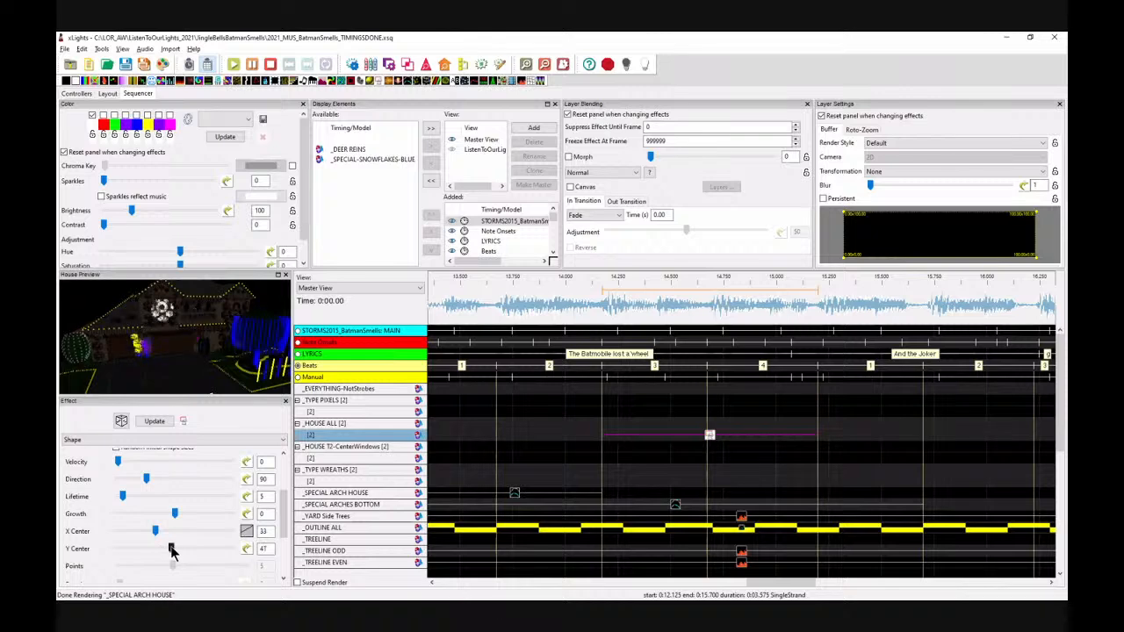
{"action": "left_click", "coordinate": [246, 548]}
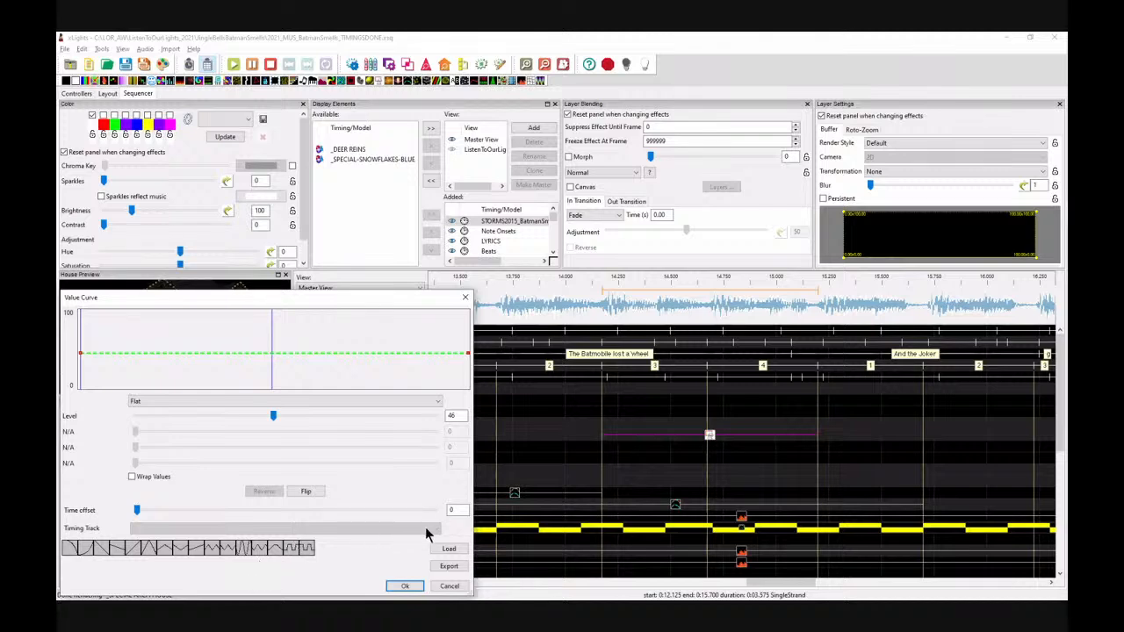
{"action": "left_click", "coordinate": [369, 404]}
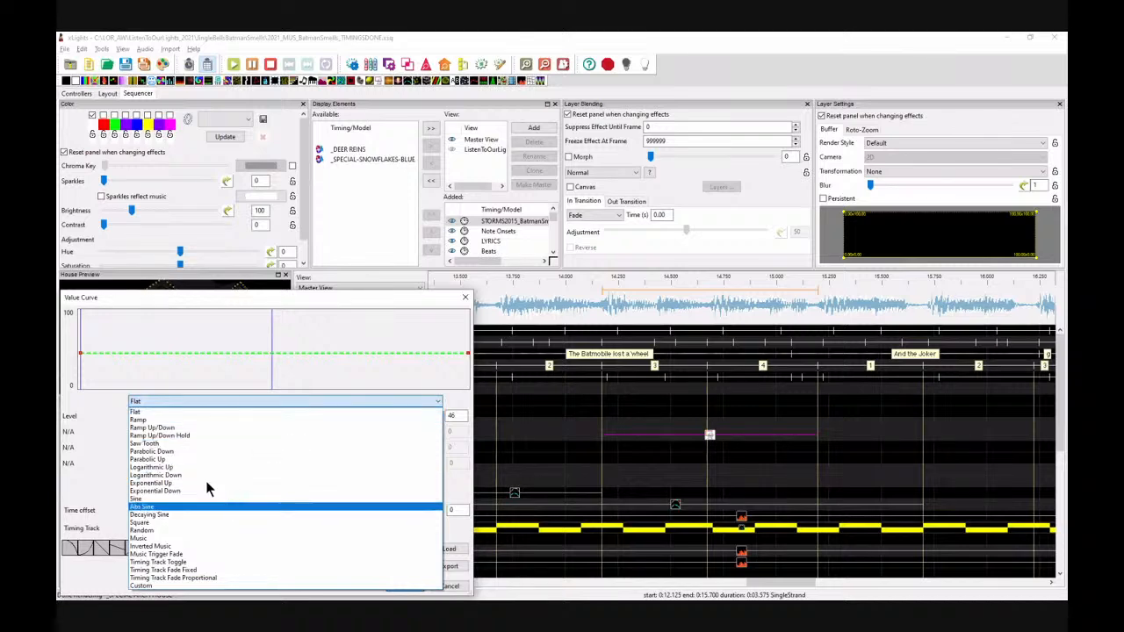
{"action": "left_click", "coordinate": [178, 457]}
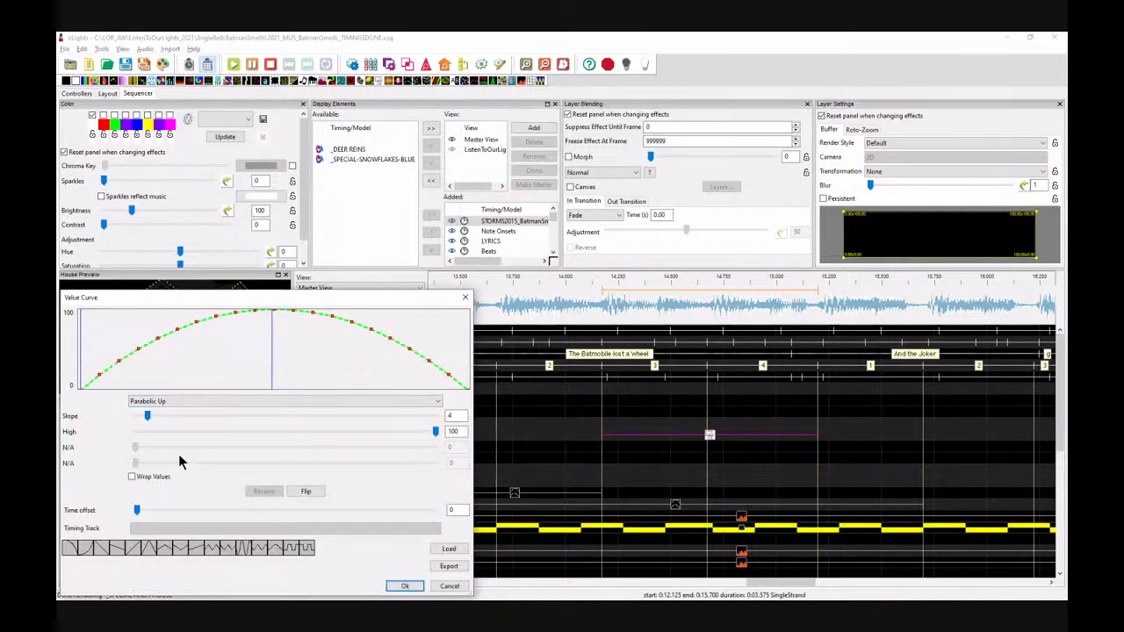
{"action": "left_click", "coordinate": [167, 402]}
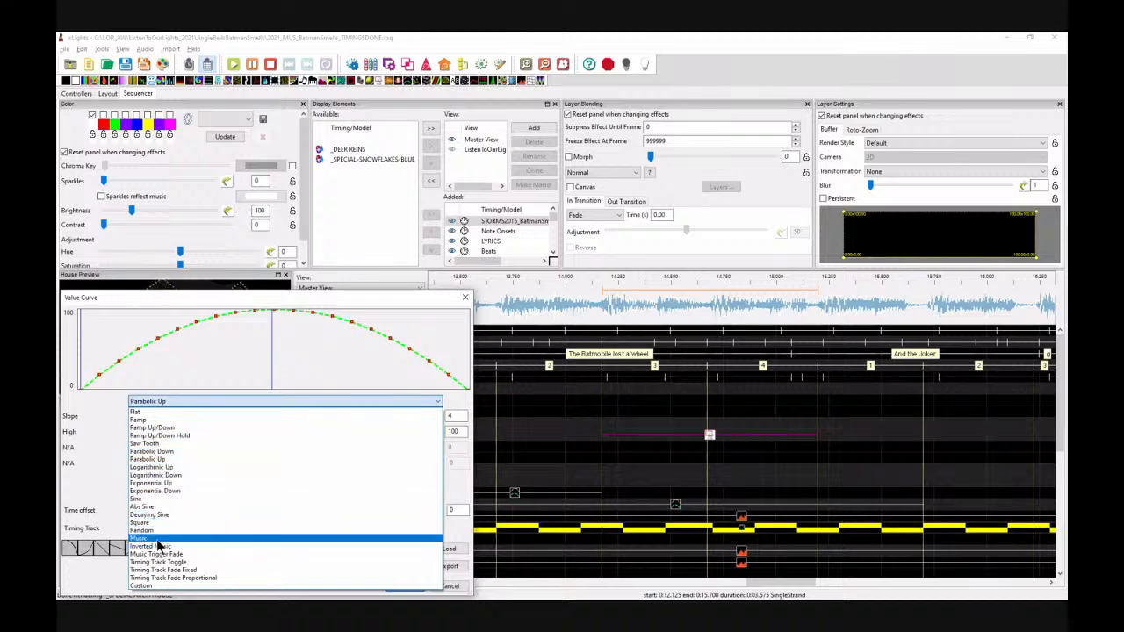
{"action": "left_click", "coordinate": [158, 453]}
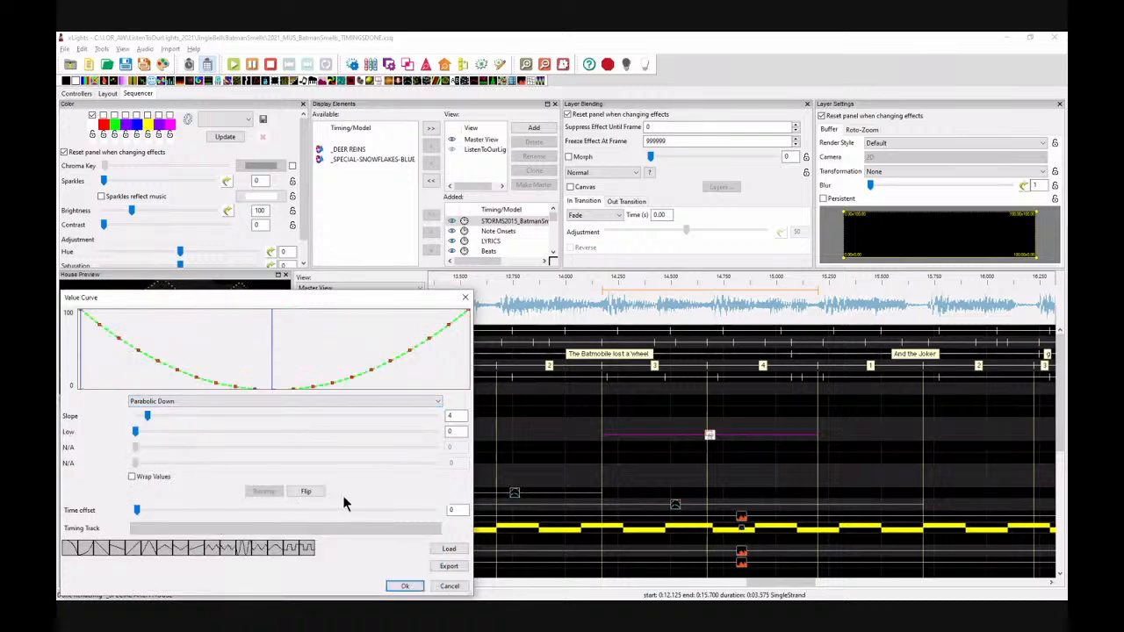
{"action": "left_click", "coordinate": [398, 512]}
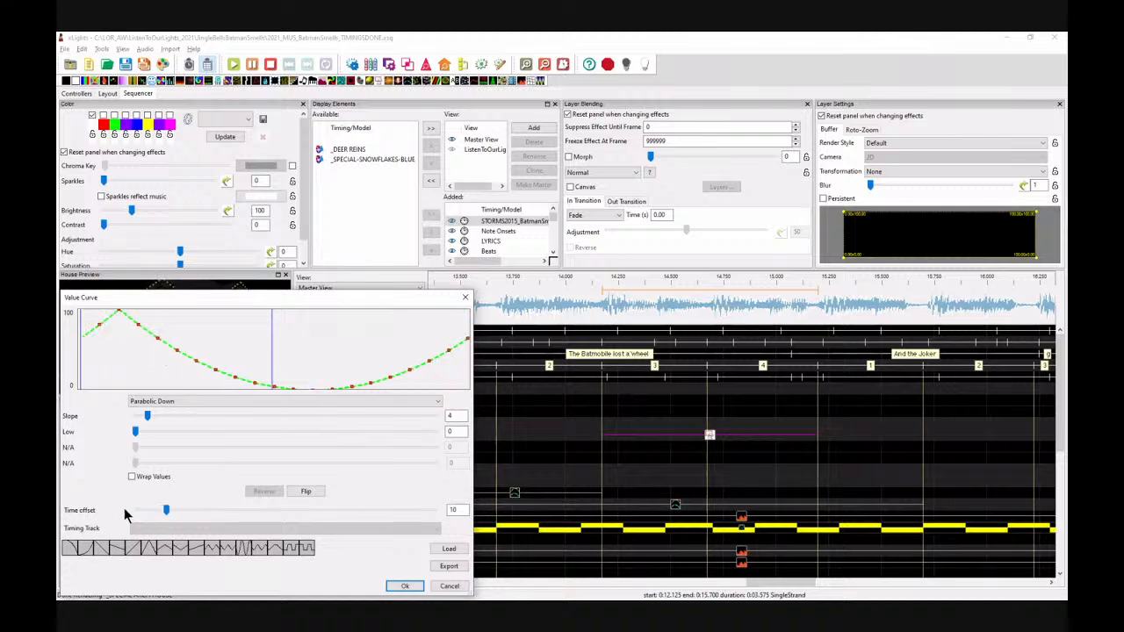
{"action": "left_click_drag", "start_coordinate": [165, 513], "coordinate": [118, 517]}
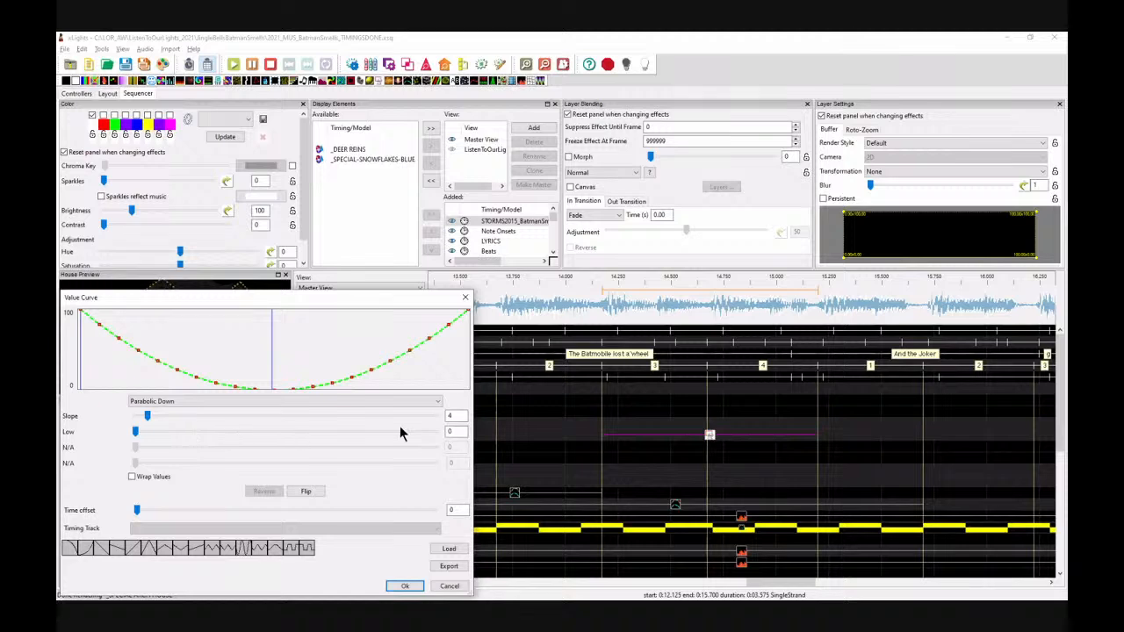
{"action": "left_click", "coordinate": [382, 402]}
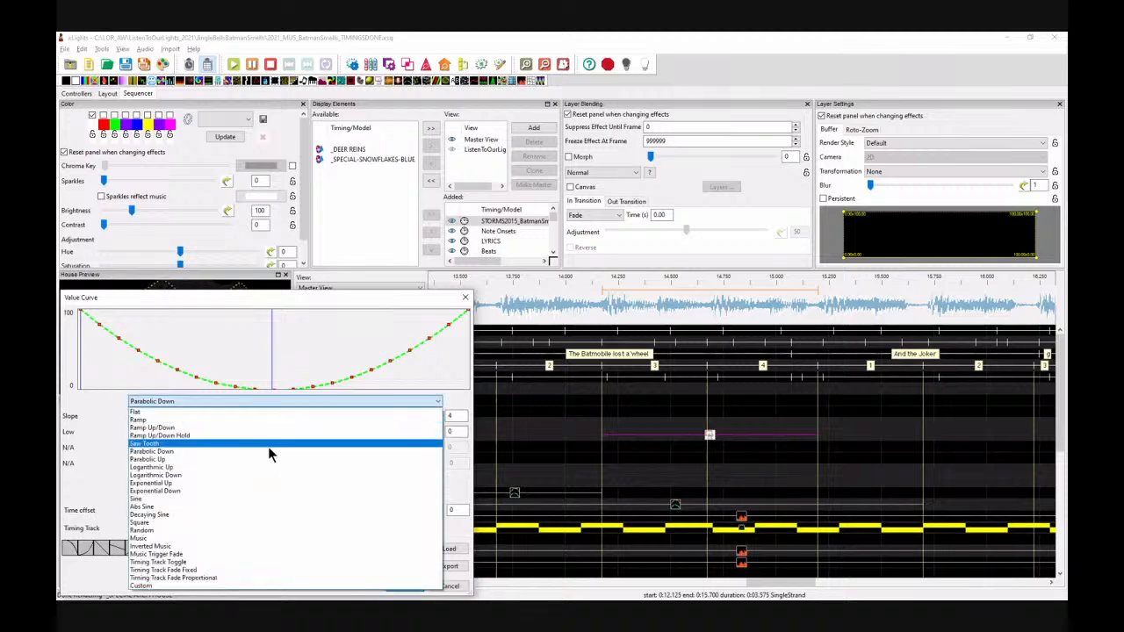
{"action": "left_click", "coordinate": [154, 412]}
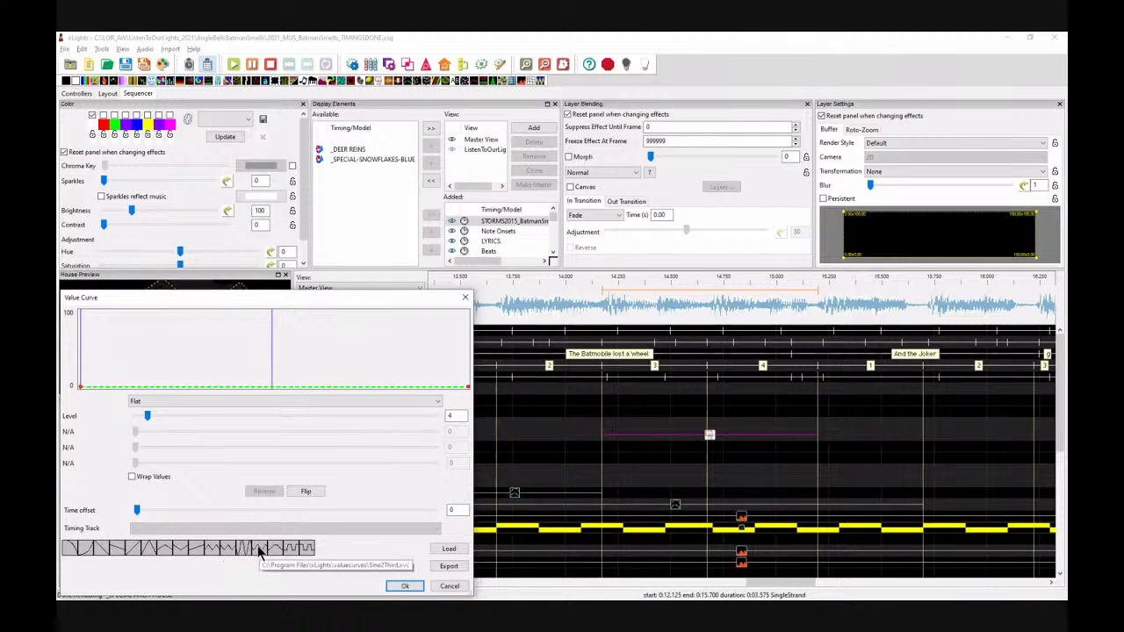
Step: Apply a Sine value curve preset to the Y Center with a very small amplitude
{"action": "left_click", "coordinate": [253, 553]}
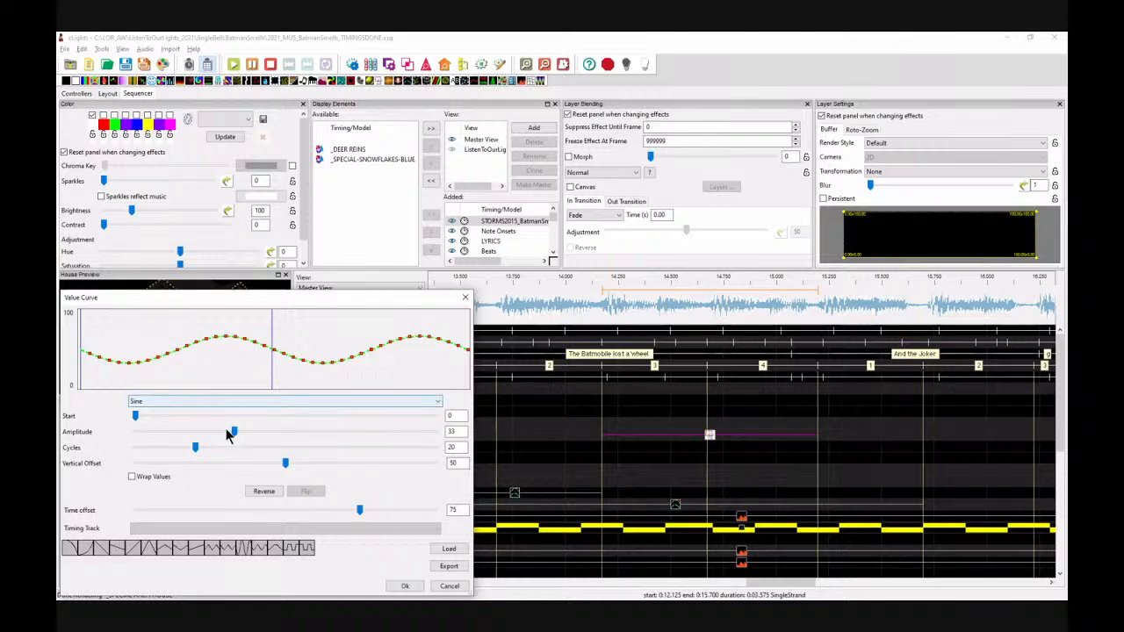
{"action": "left_click_drag", "start_coordinate": [234, 431], "coordinate": [151, 437]}
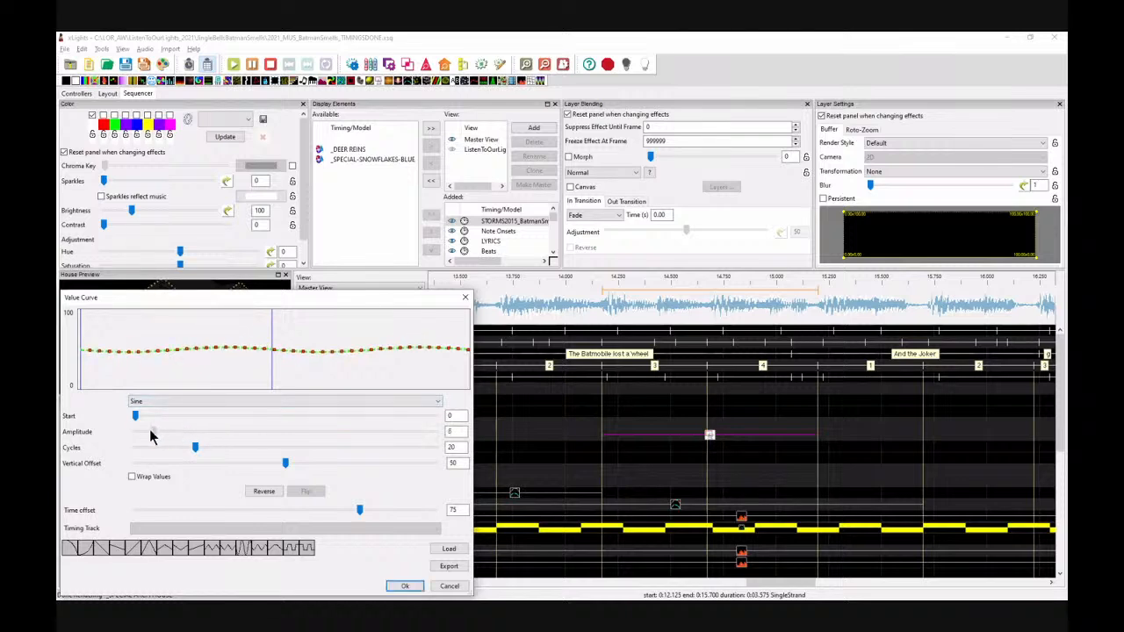
{"action": "left_click", "coordinate": [403, 587]}
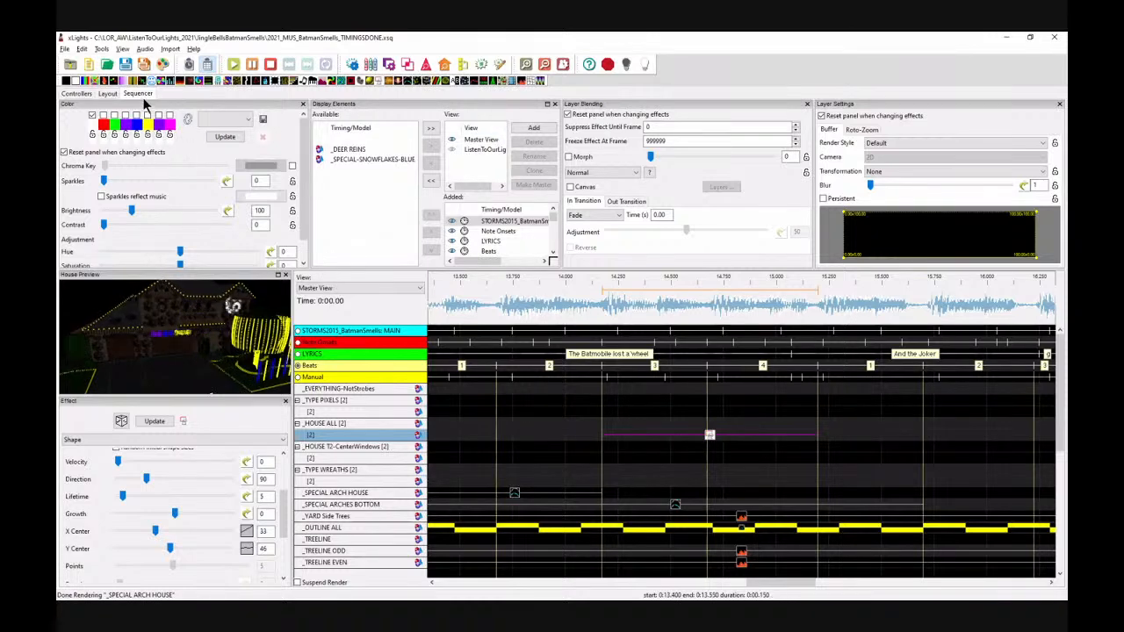
Step: Add a Color Wash effect on the House All row across two beats, switching its palette colours to purple and yellow
{"action": "left_click", "coordinate": [654, 427]}
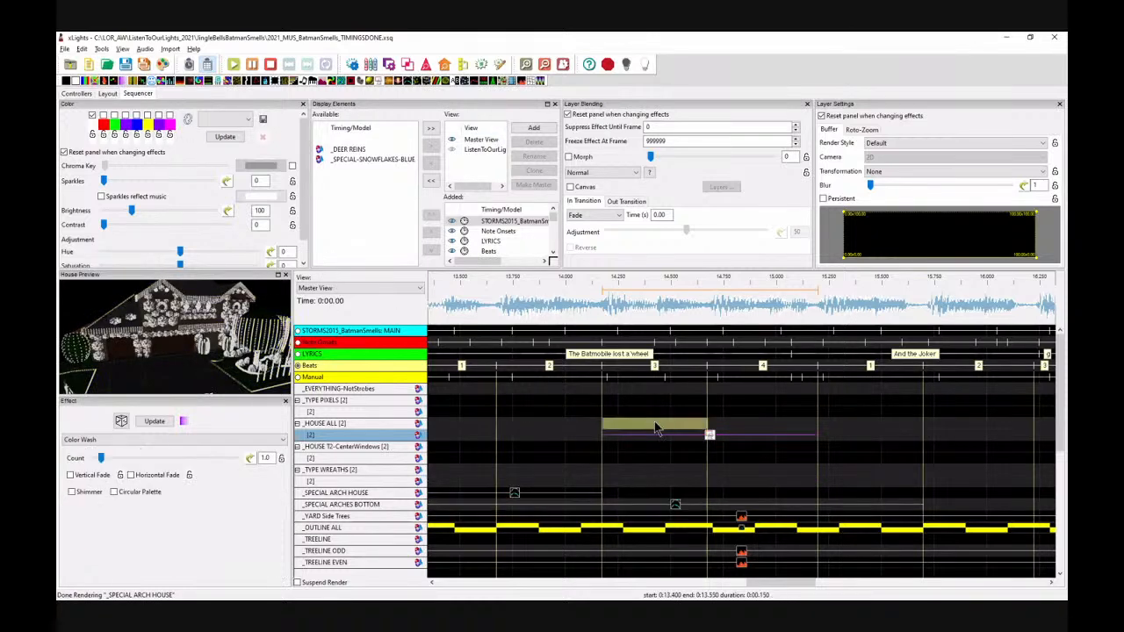
{"action": "left_click_drag", "start_coordinate": [709, 425], "coordinate": [820, 424]}
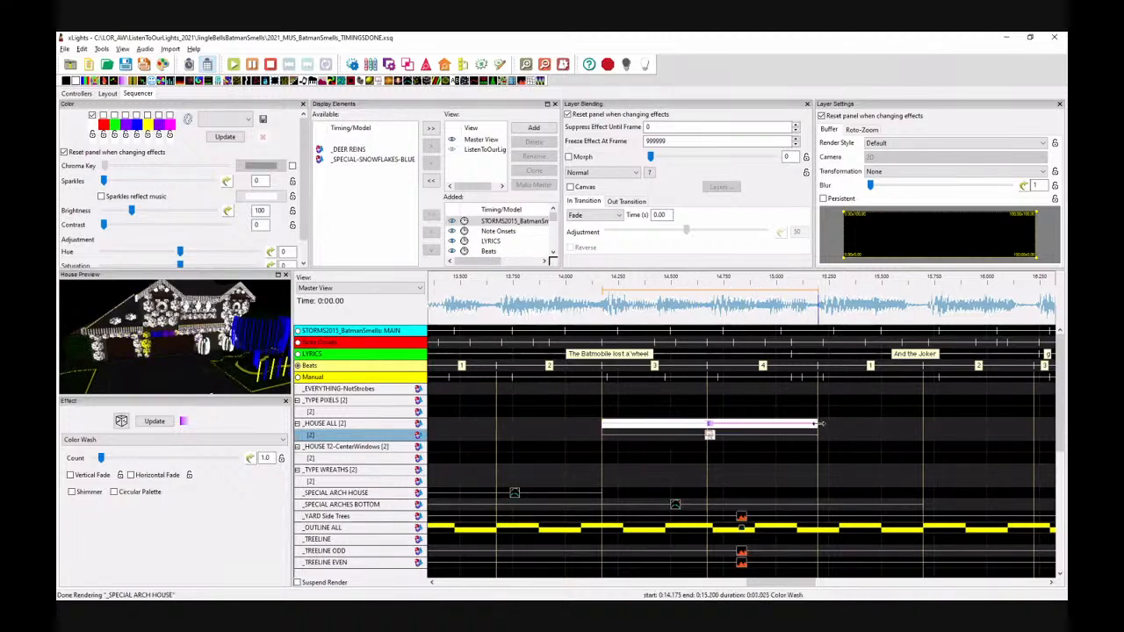
{"action": "left_click", "coordinate": [125, 115]}
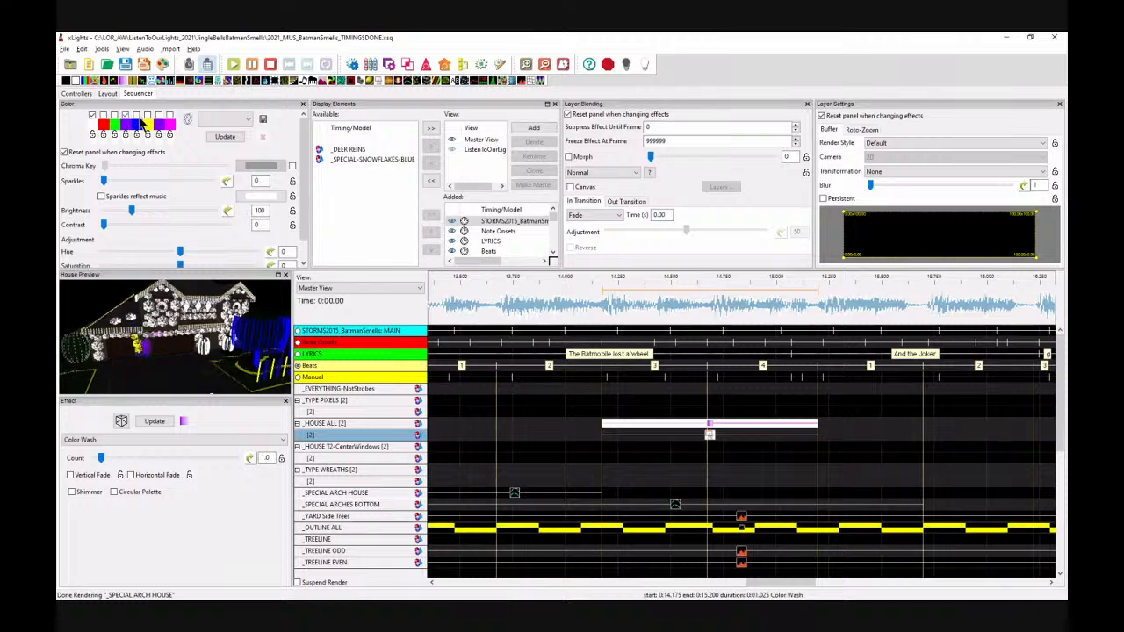
{"action": "left_click", "coordinate": [147, 115]}
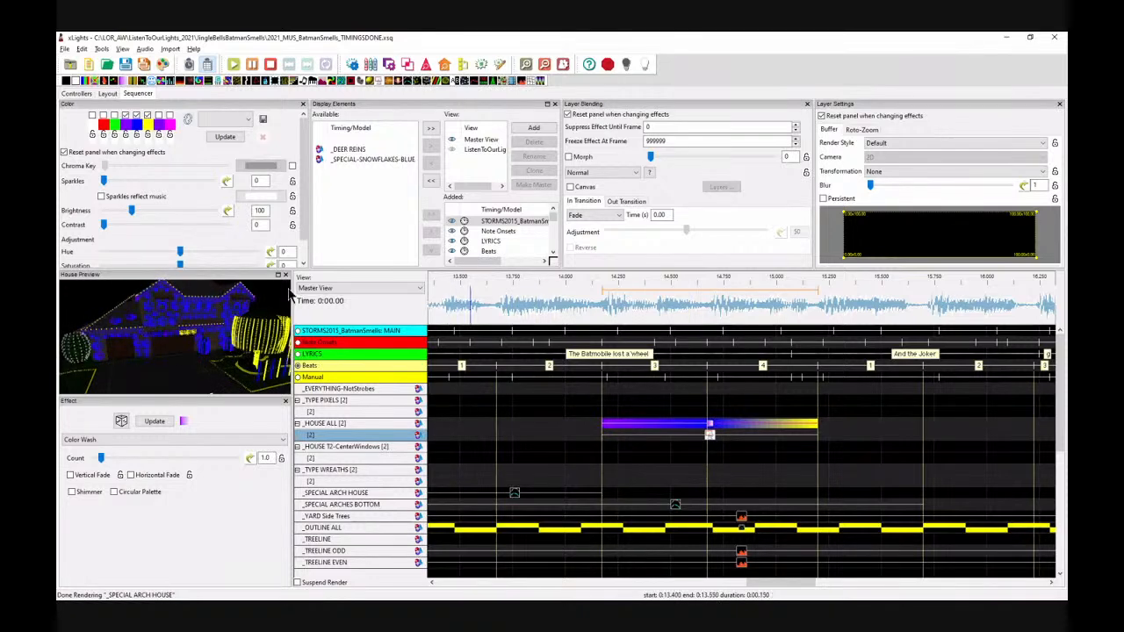
Step: Set the Color Wash effect's layer blending mode to 2 is True Unmask
{"action": "left_click", "coordinate": [713, 426]}
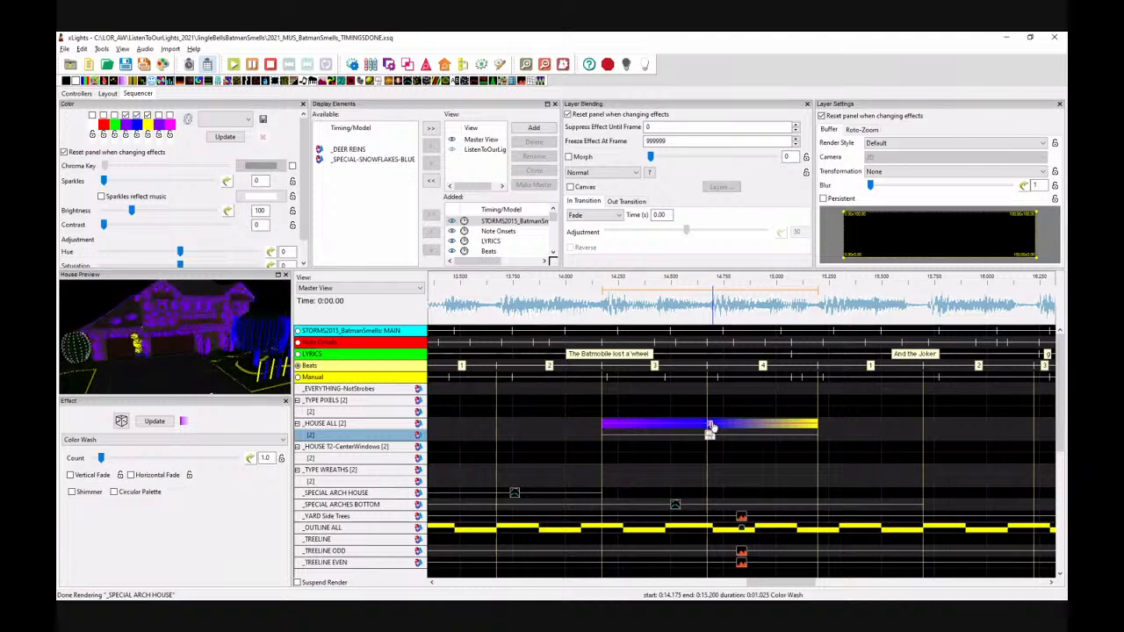
{"action": "left_click", "coordinate": [632, 173]}
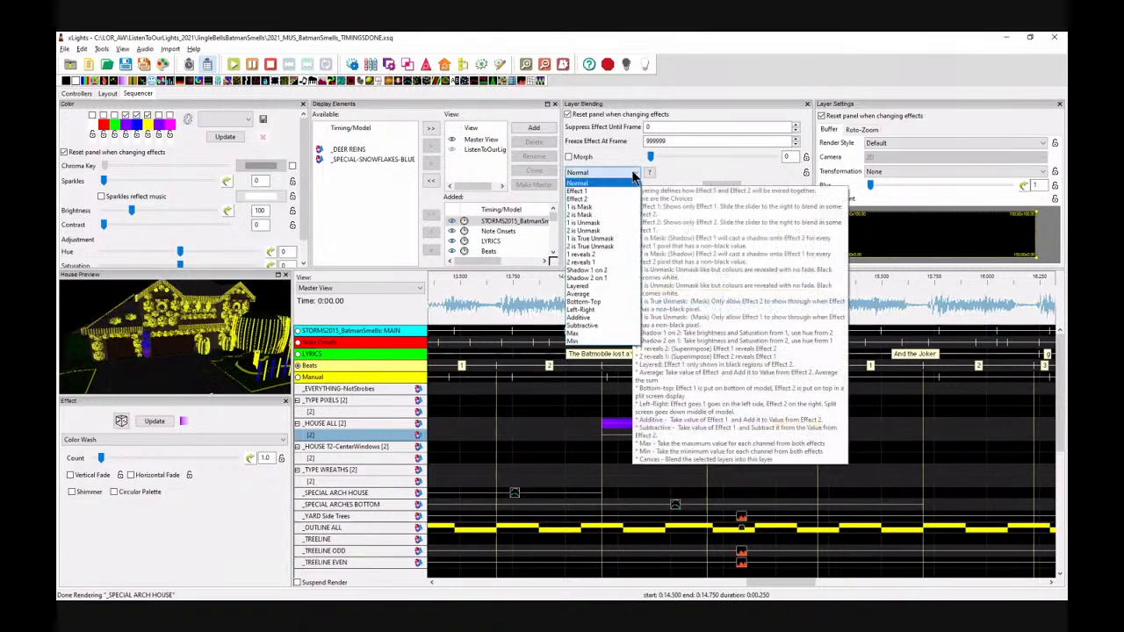
{"action": "left_click", "coordinate": [598, 246]}
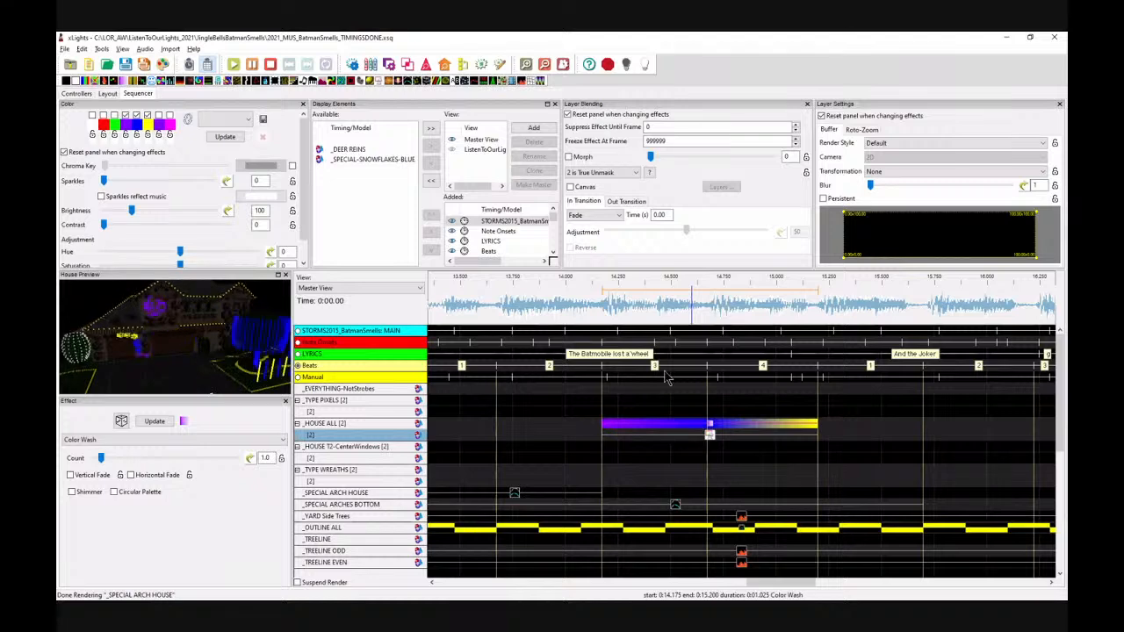
Step: Play back the House All effects from about 14.15 s to review them
{"action": "left_click", "coordinate": [606, 303]}
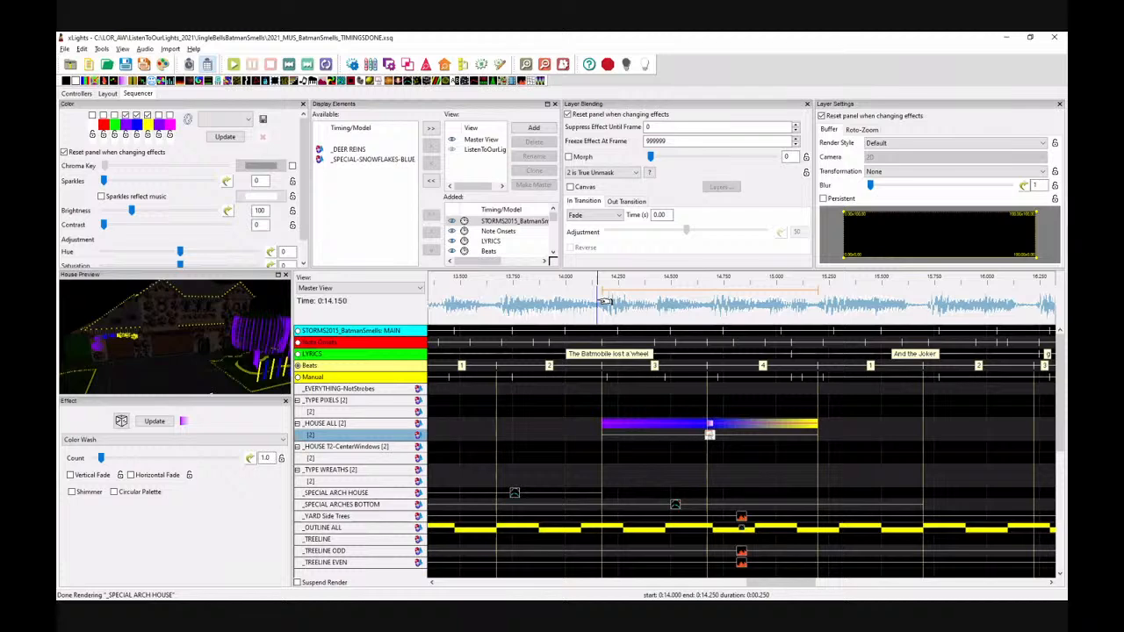
{"action": "left_click_drag", "start_coordinate": [779, 584], "coordinate": [809, 588]}
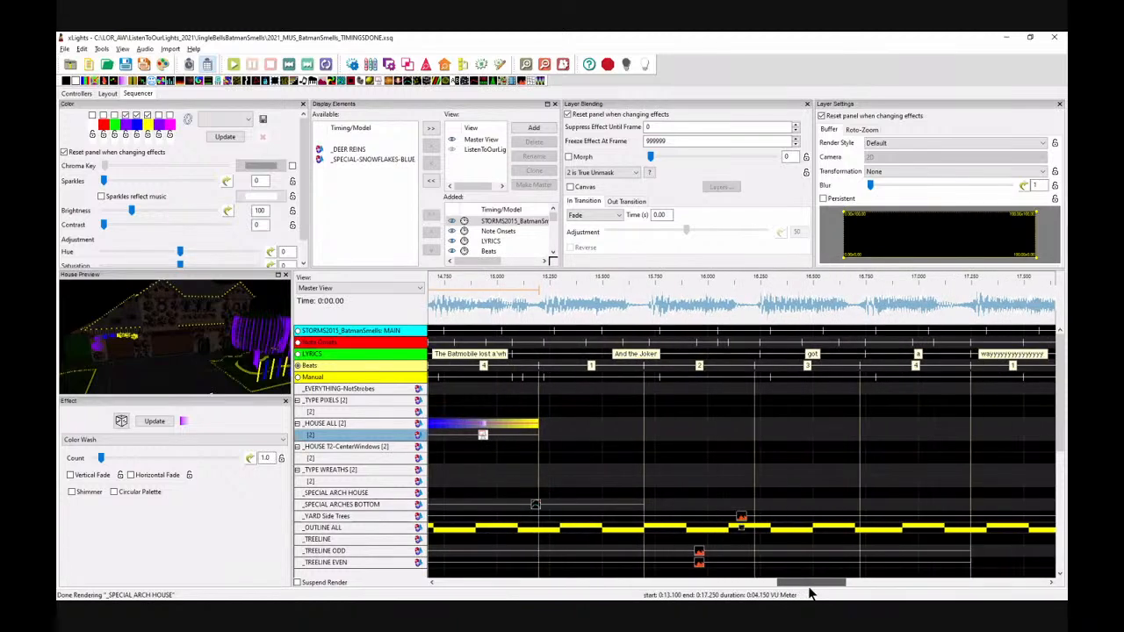
{"action": "left_click", "coordinate": [512, 305]}
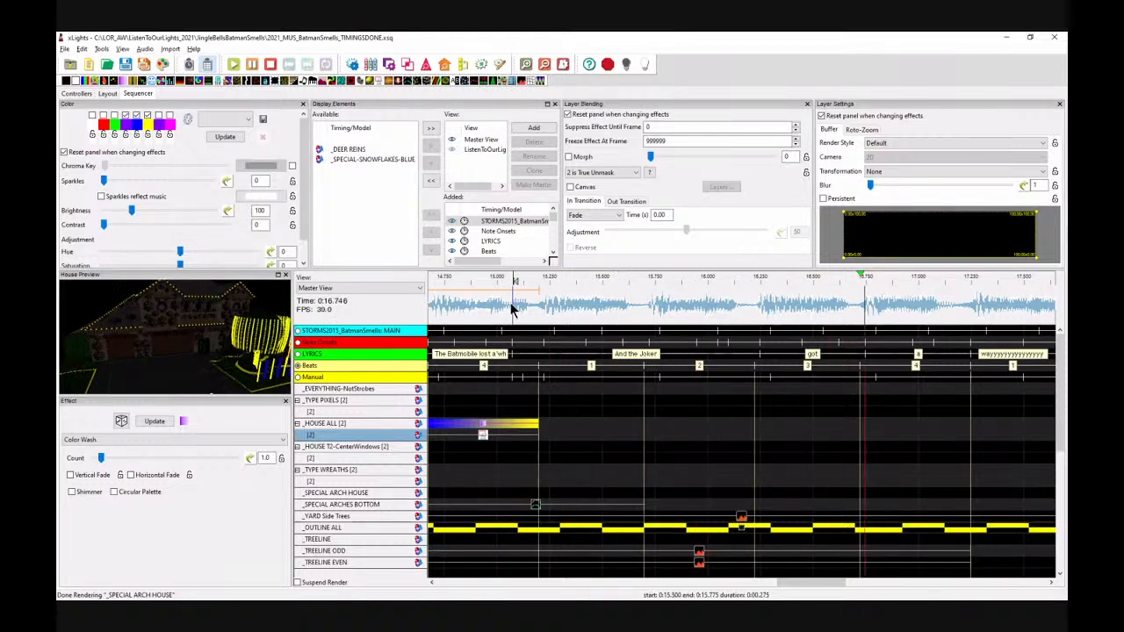
{"action": "key", "text": "space"}
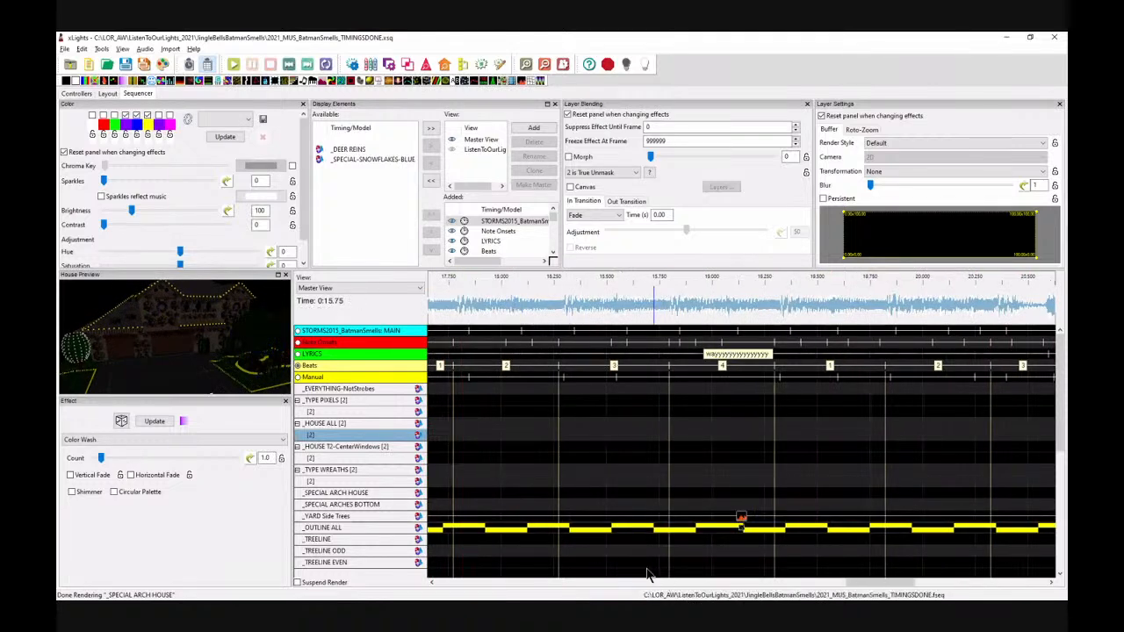
{"action": "left_click_drag", "start_coordinate": [896, 590], "coordinate": [825, 597]}
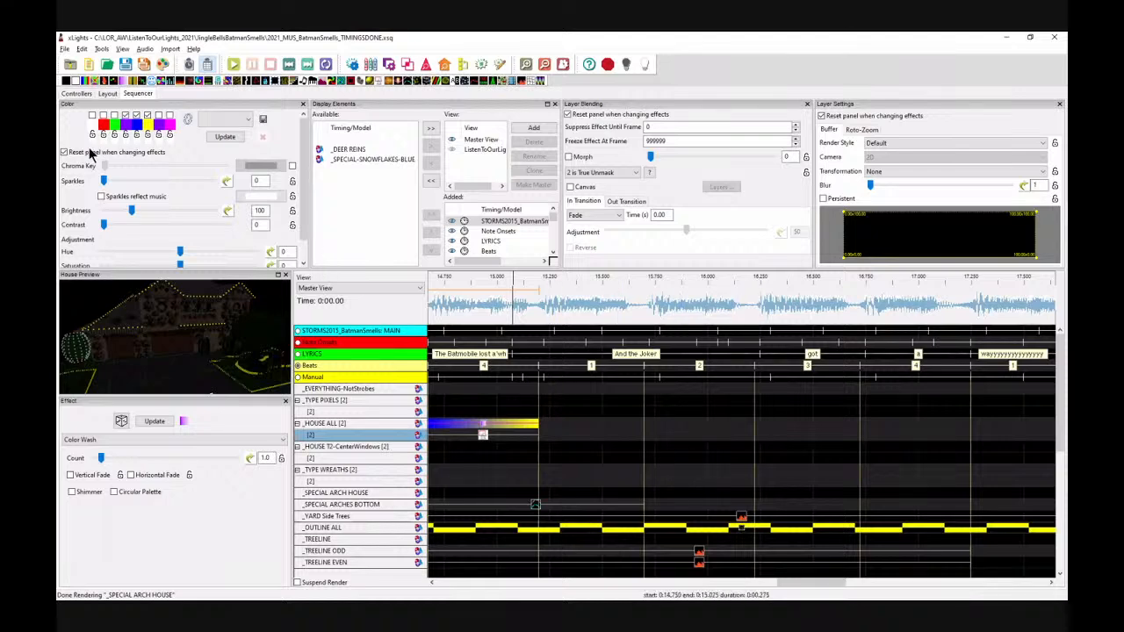
Step: Place an On effect on House All in the beat after the Color Wash and paste a copy into the next beat
{"action": "left_click_drag", "start_coordinate": [77, 80], "coordinate": [570, 423]}
{"action": "key", "text": "space"}
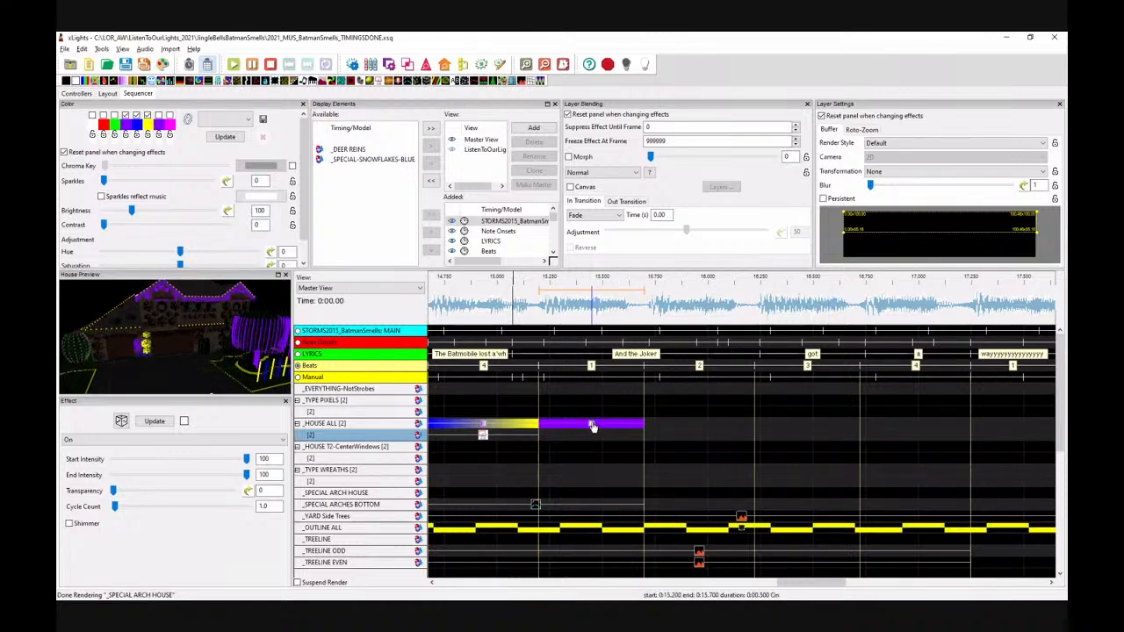
{"action": "left_click", "coordinate": [652, 430]}
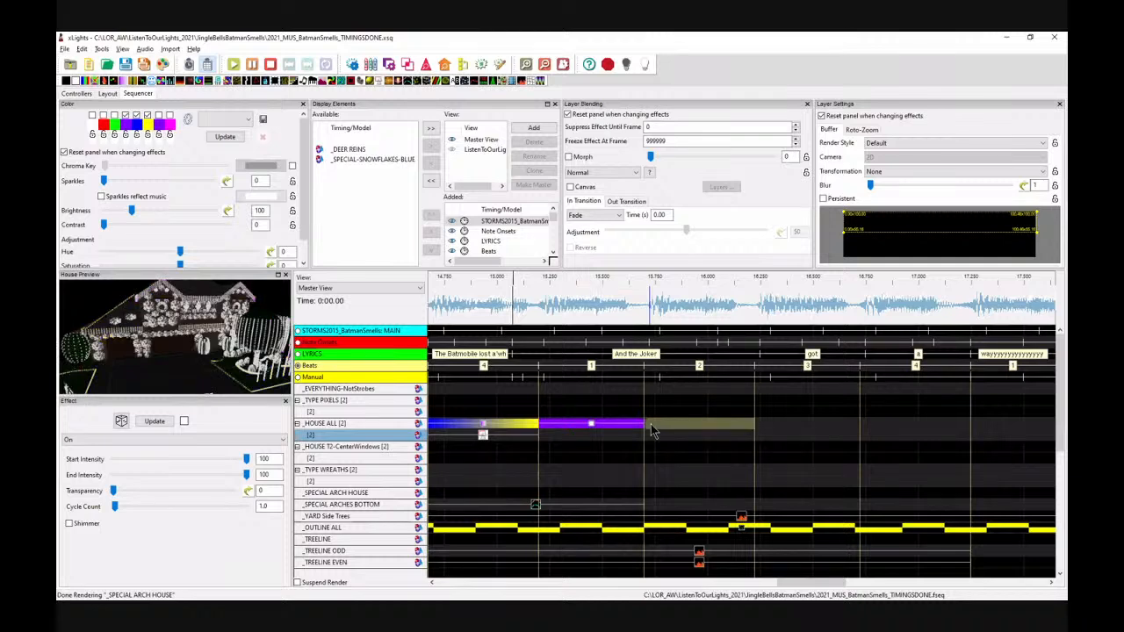
{"action": "key", "text": "ctrl+v"}
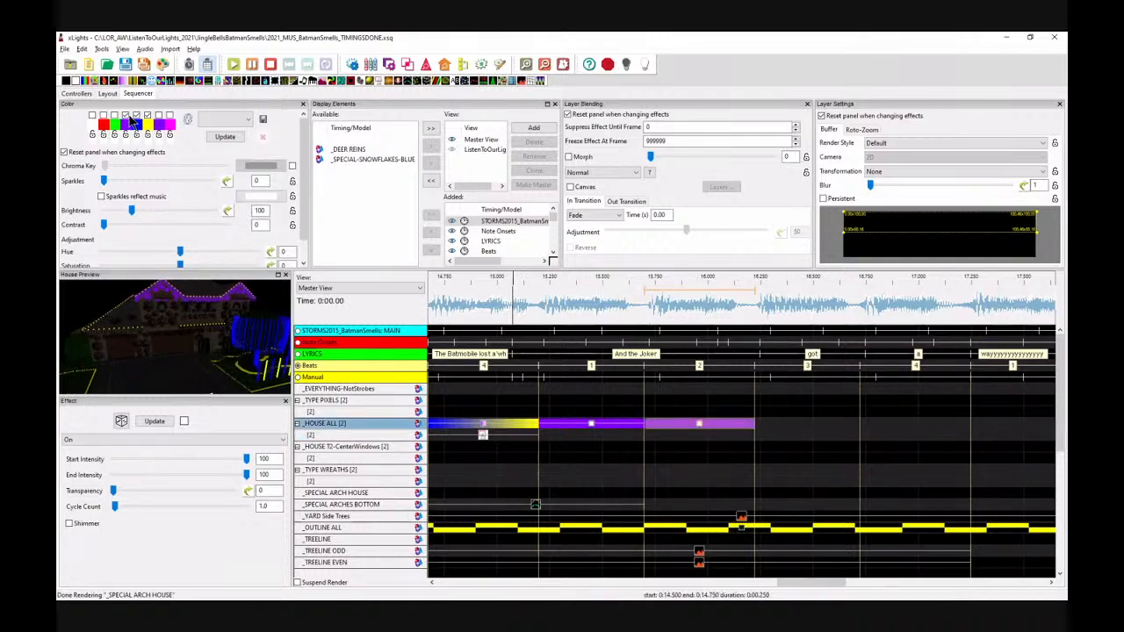
Step: Adjust the second On effect's buffer corner slightly, then paste another On effect into the following beat
{"action": "left_click", "coordinate": [740, 426]}
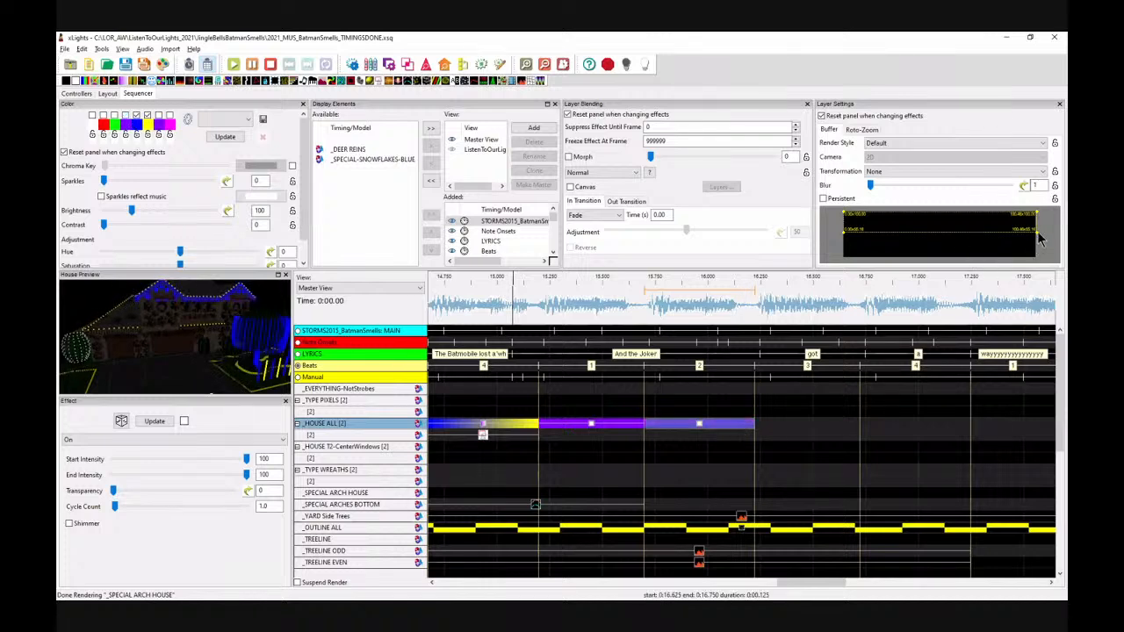
{"action": "left_click_drag", "start_coordinate": [1040, 234], "coordinate": [1038, 245]}
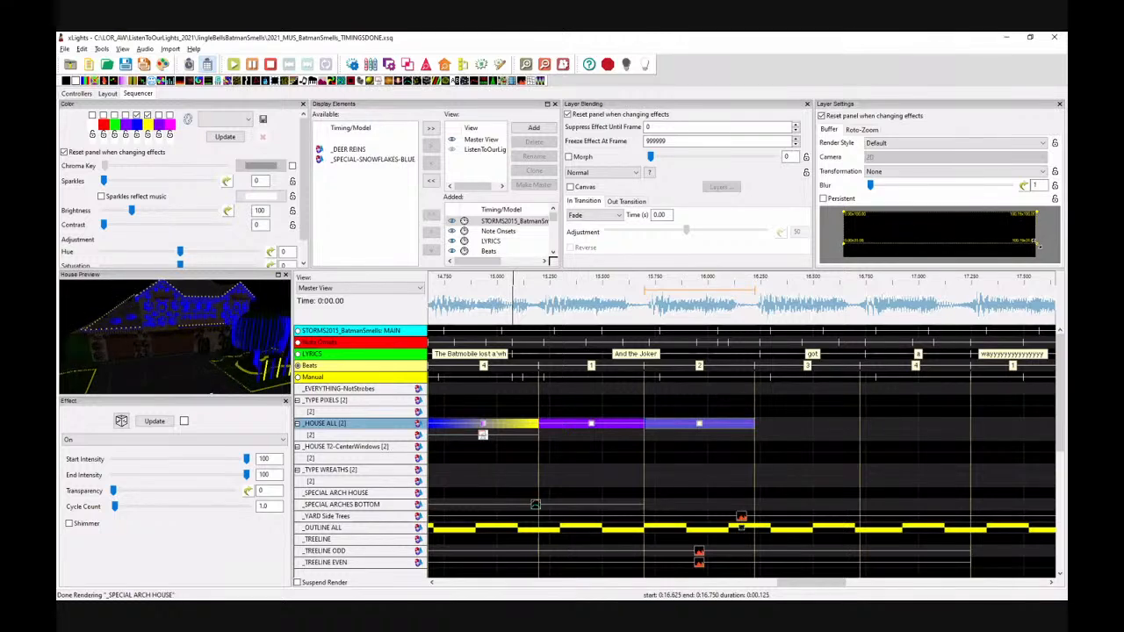
{"action": "left_click", "coordinate": [698, 426]}
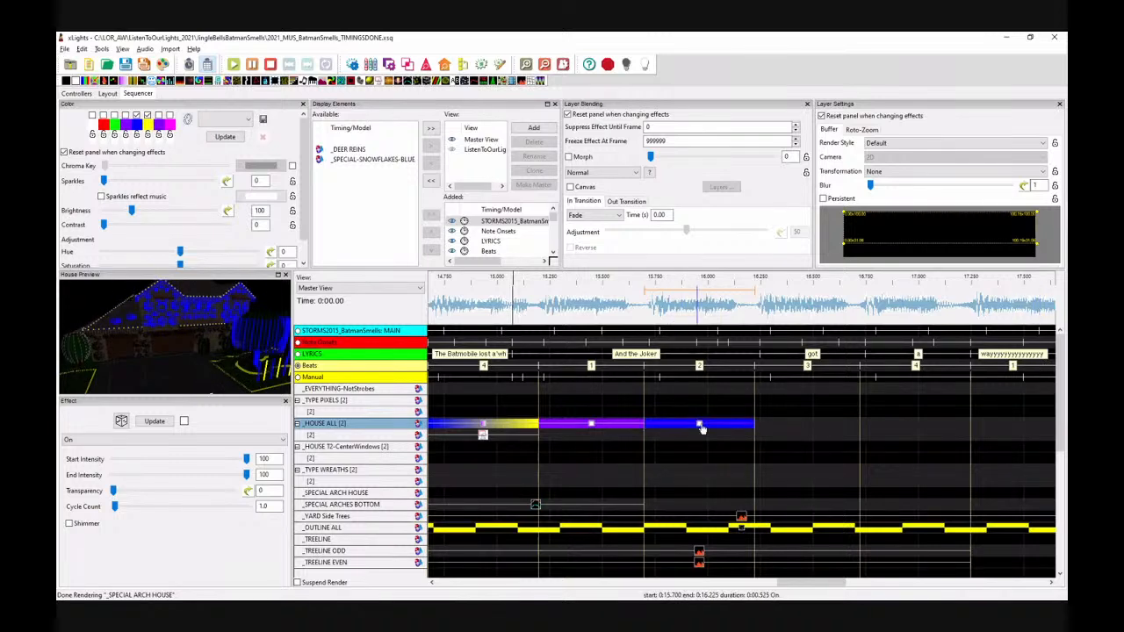
{"action": "left_click", "coordinate": [776, 429]}
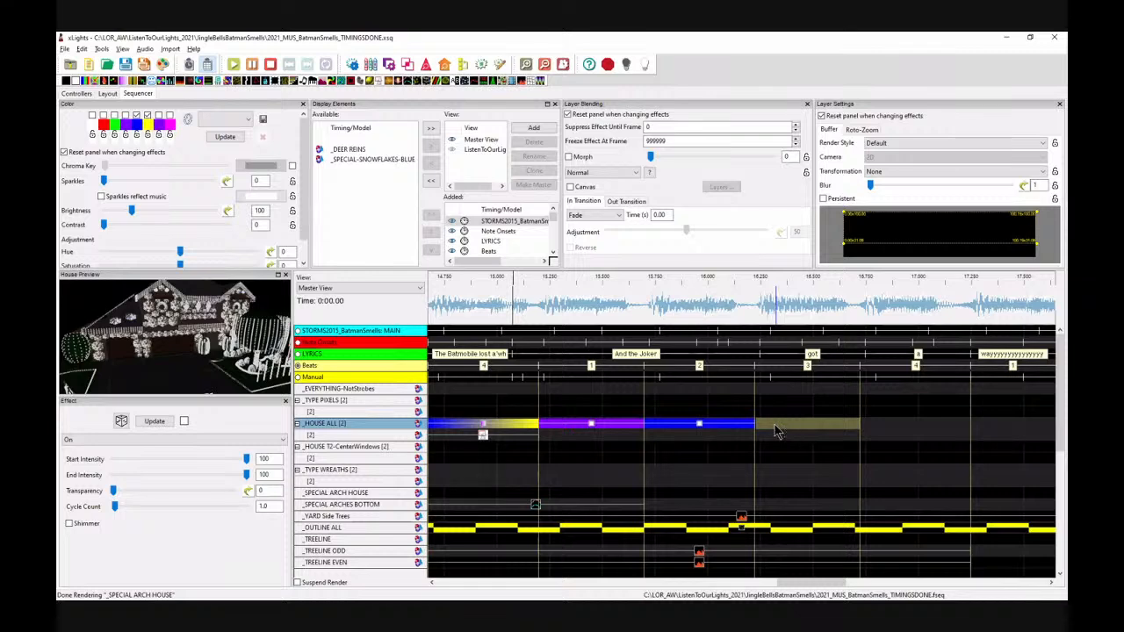
{"action": "key", "text": "ctrl+v"}
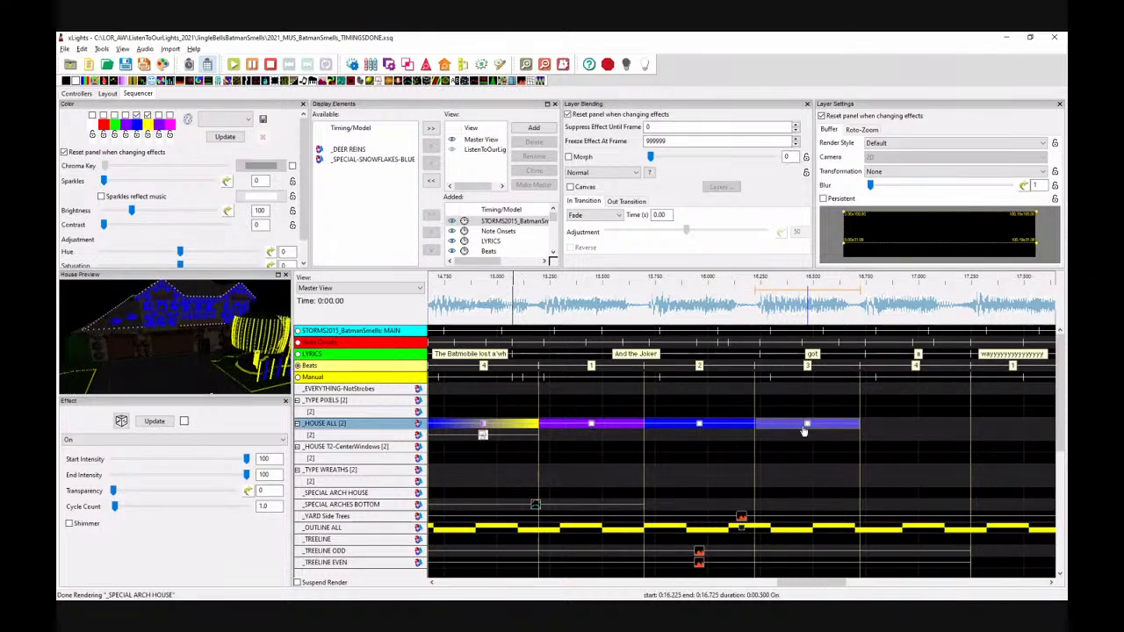
Step: Change the newest On effect's palette colour to yellow
{"action": "left_click", "coordinate": [807, 426]}
{"action": "left_click", "coordinate": [136, 116]}
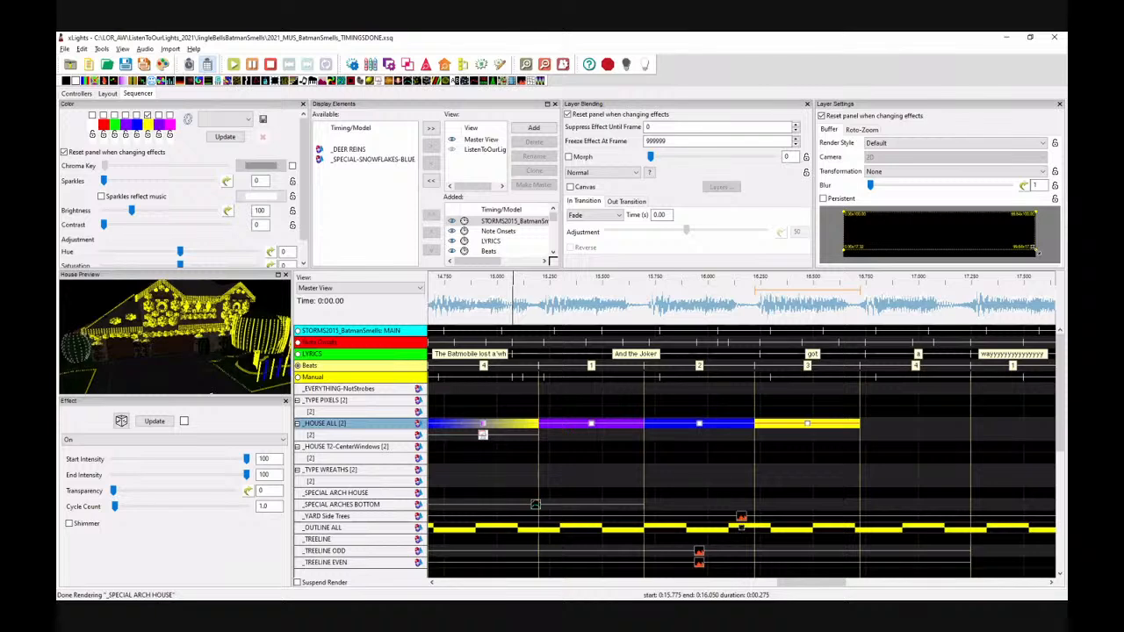
{"action": "left_click", "coordinate": [821, 422]}
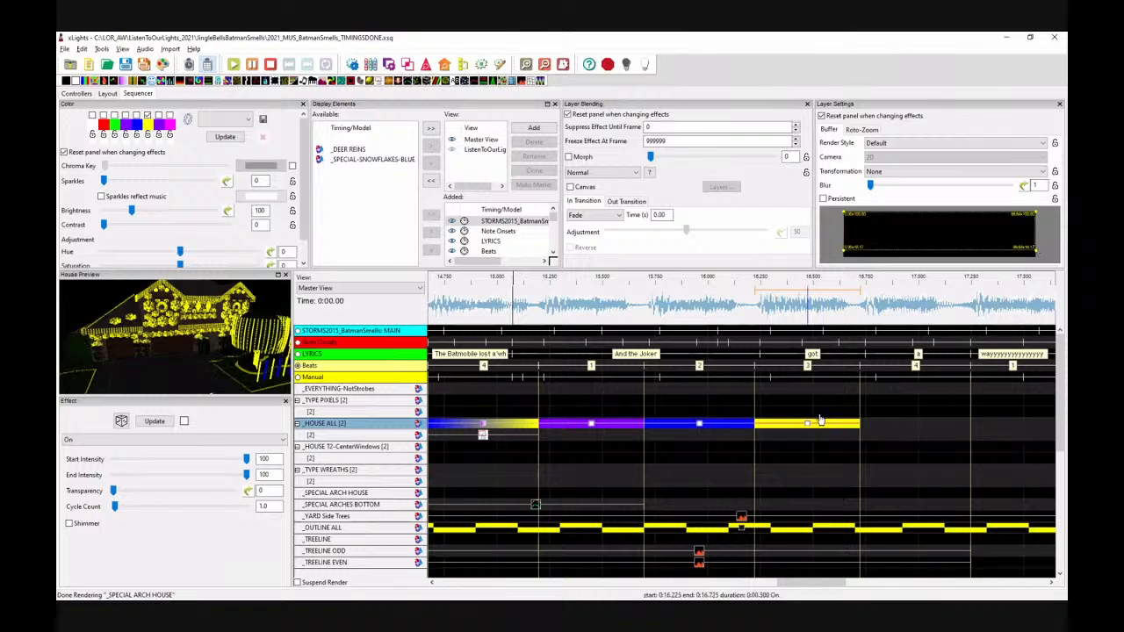
Step: Paste another On effect into the following beat on House All, change its palette colour to purple and nudge its buffer corner
{"action": "left_click", "coordinate": [867, 426]}
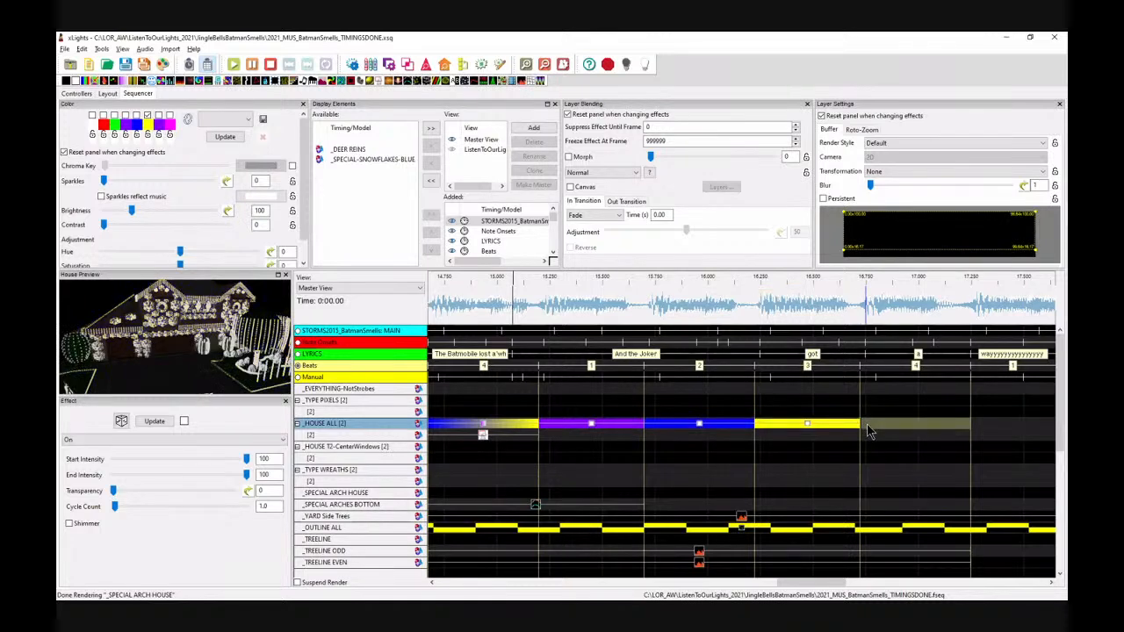
{"action": "key", "text": "ctrl+v"}
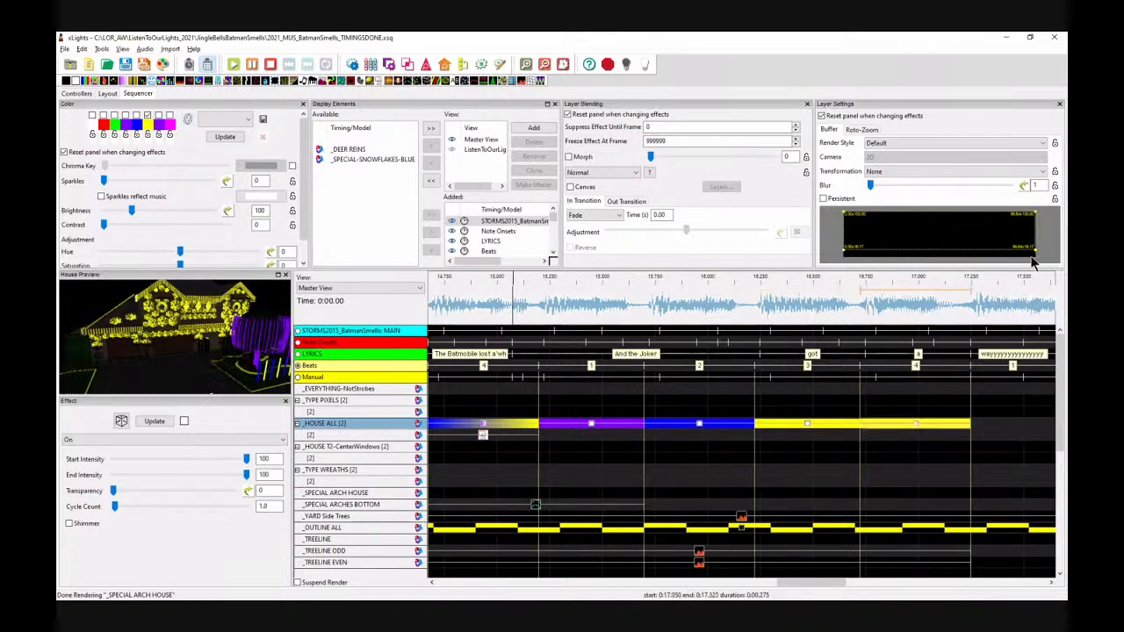
{"action": "left_click", "coordinate": [153, 119]}
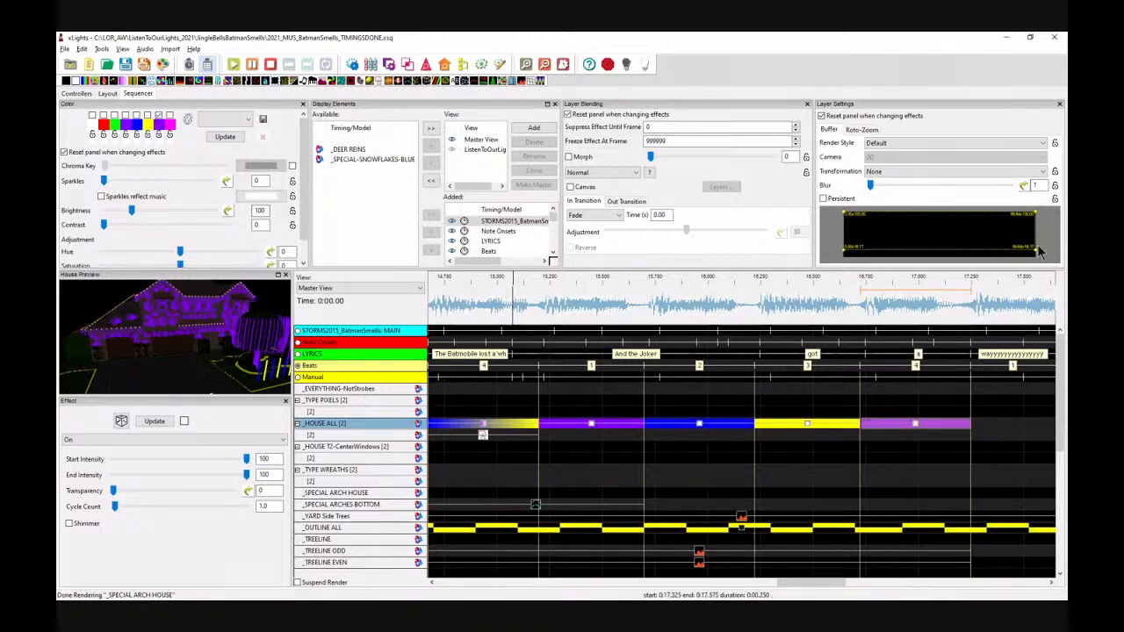
{"action": "left_click_drag", "start_coordinate": [1035, 249], "coordinate": [1034, 263]}
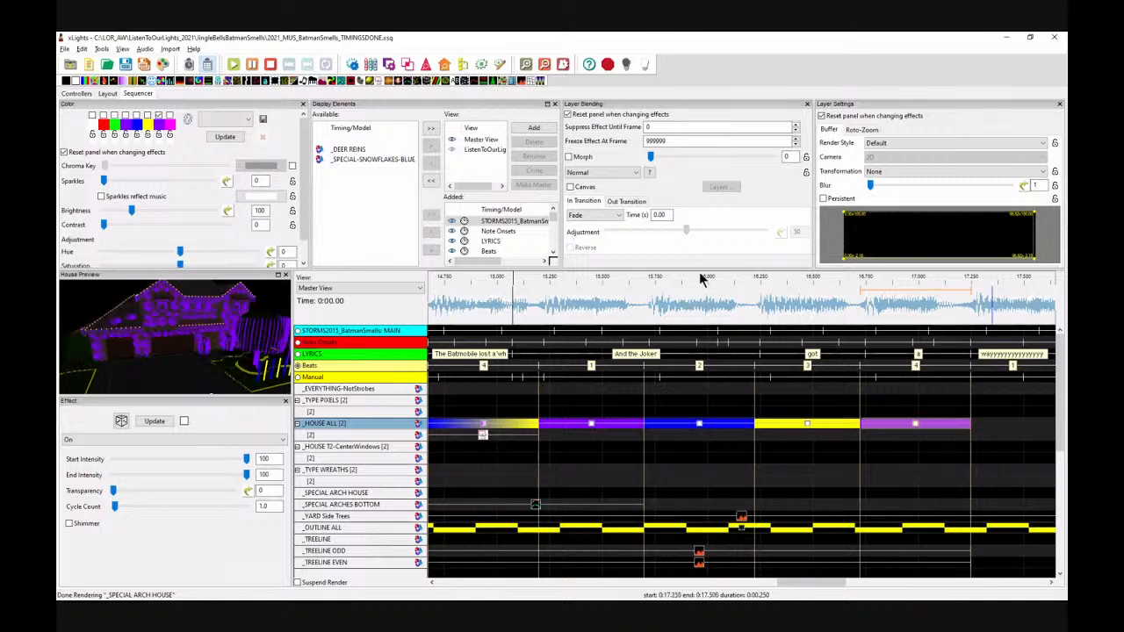
Step: Play back the House All effects from about 15 s to review them
{"action": "left_click", "coordinate": [500, 304]}
{"action": "key", "text": "space"}
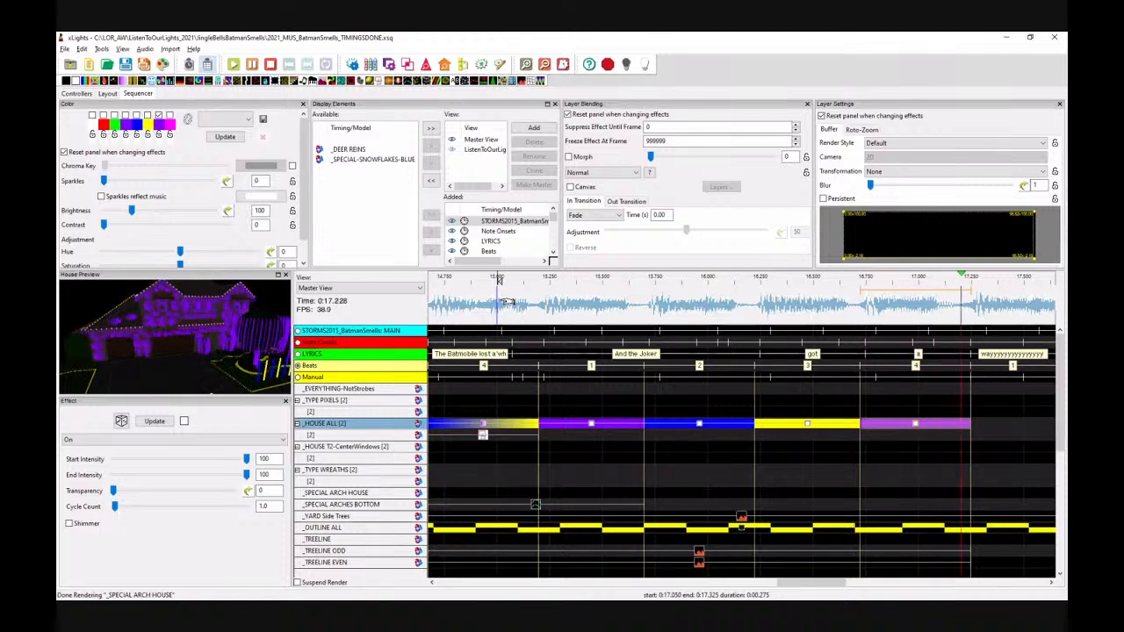
{"action": "key", "text": "space"}
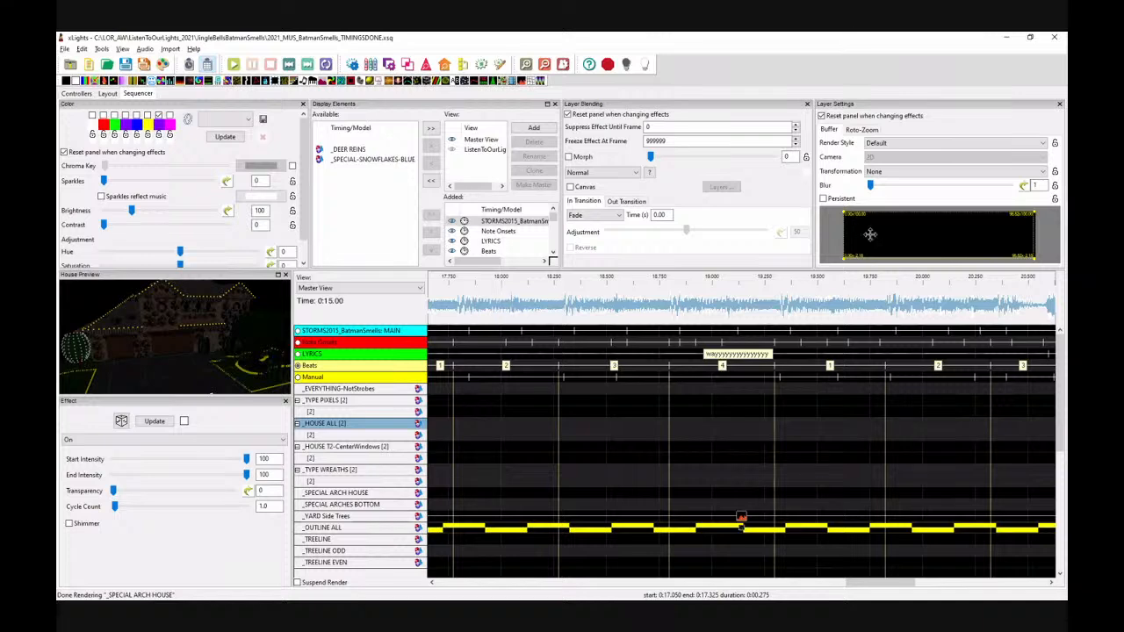
{"action": "right_click", "coordinate": [930, 237]}
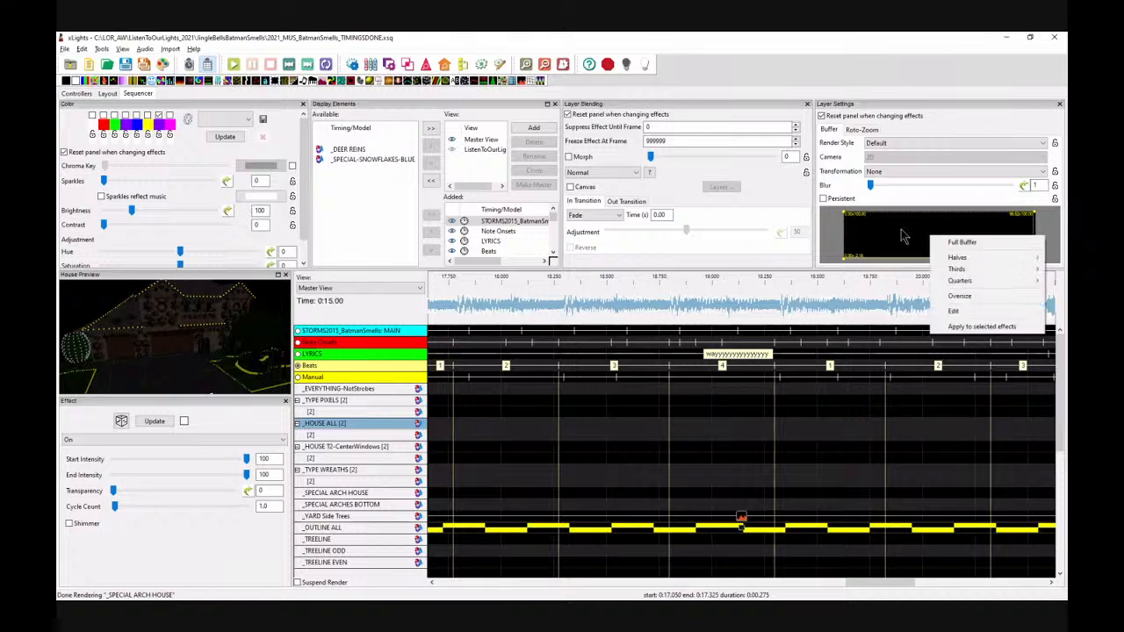
{"action": "left_click", "coordinate": [830, 235]}
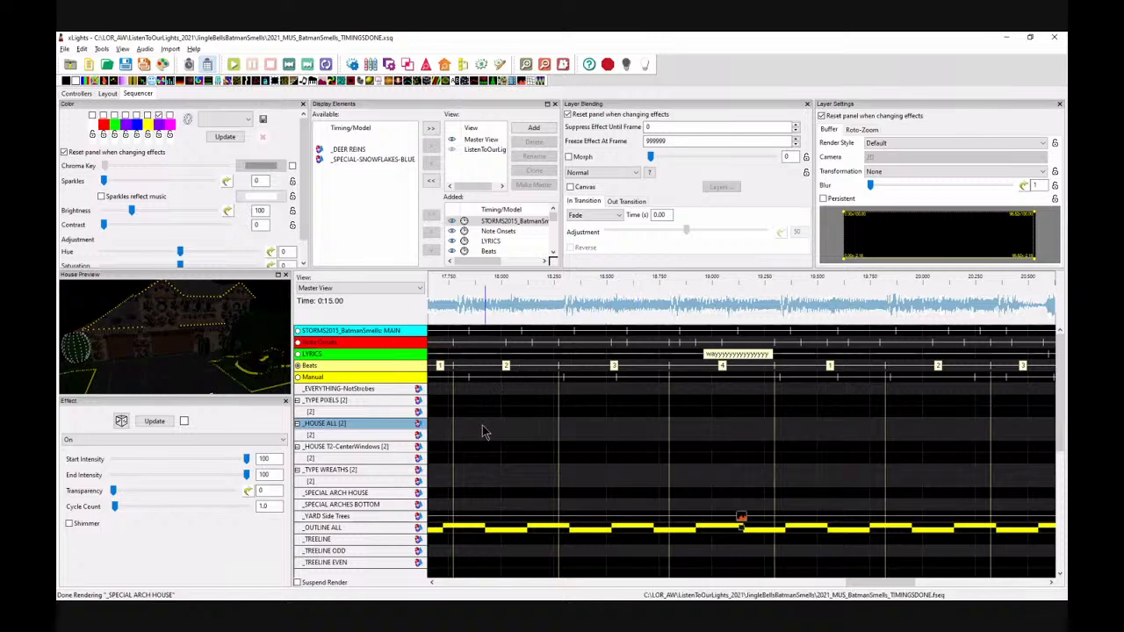
{"action": "left_click", "coordinate": [694, 370]}
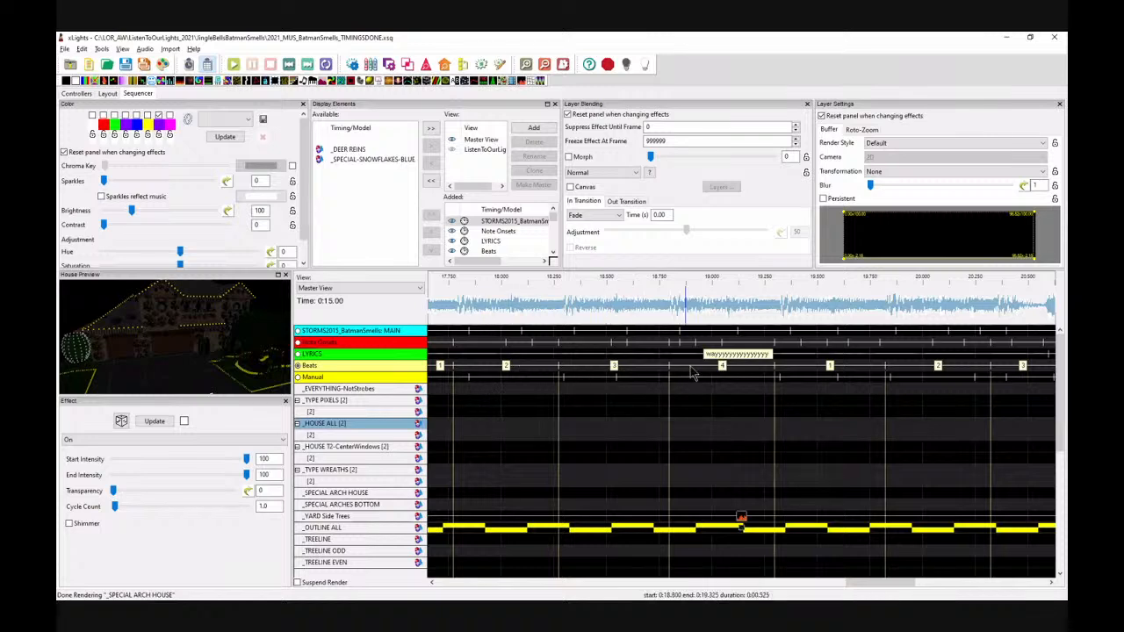
Step: Place a Pinwheel effect on House All from about 17.3 s to 20.6 s
{"action": "left_click", "coordinate": [545, 66]}
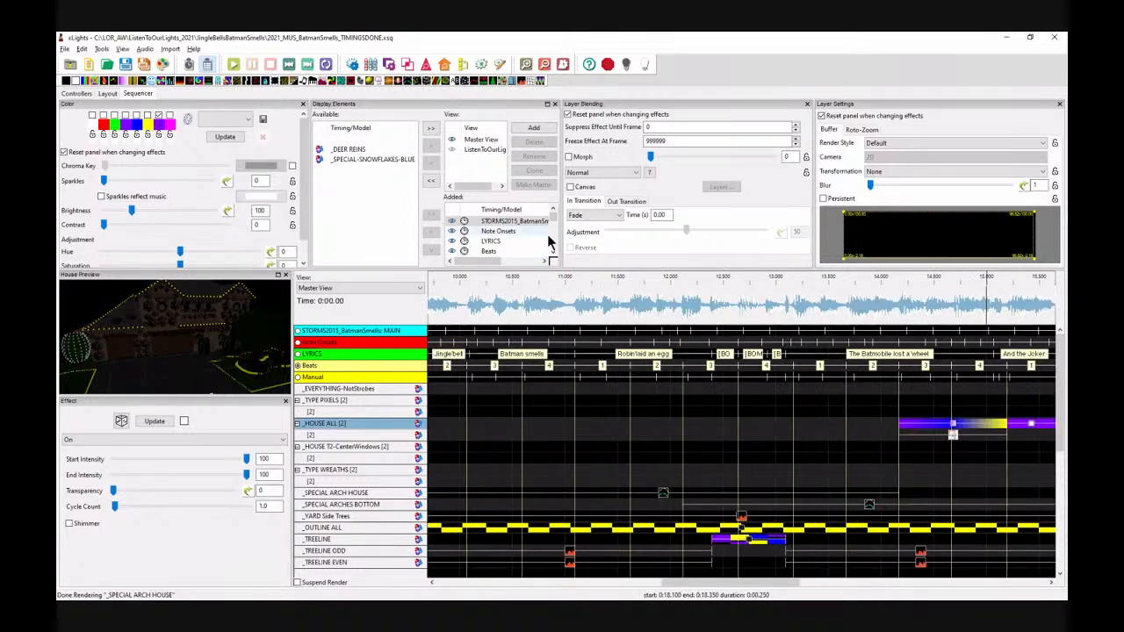
{"action": "left_click_drag", "start_coordinate": [666, 586], "coordinate": [813, 597]}
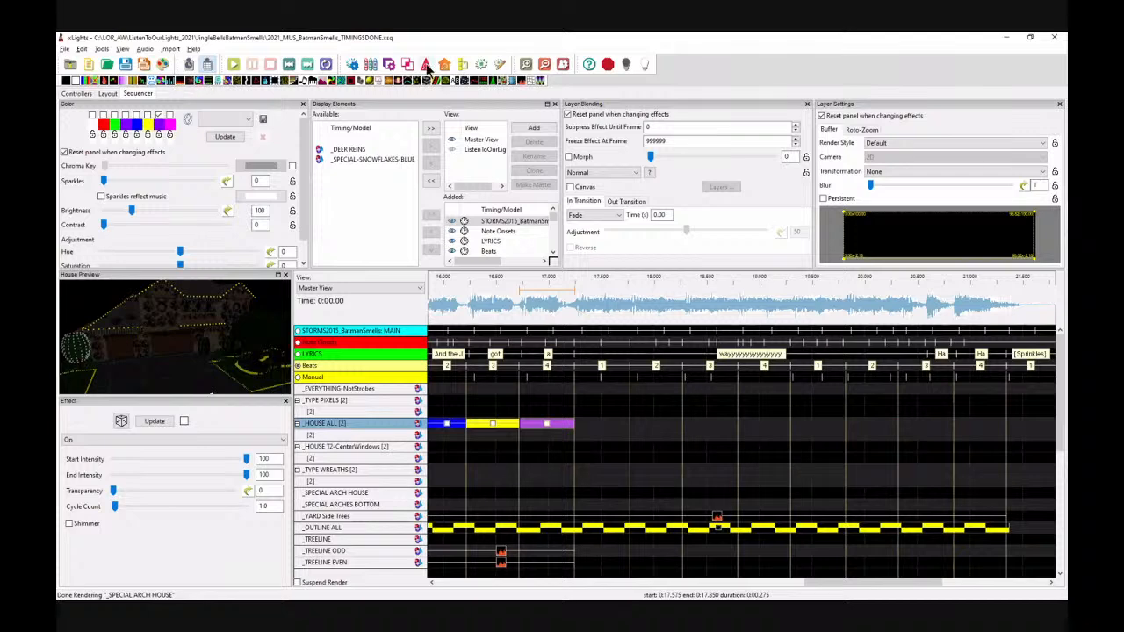
{"action": "left_click", "coordinate": [298, 354]}
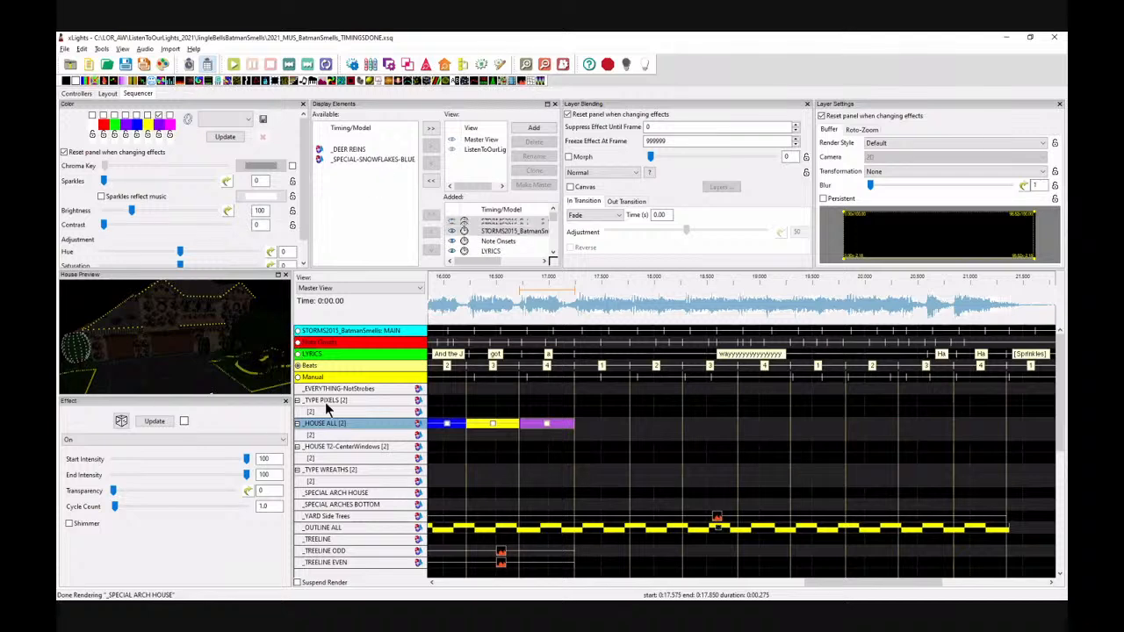
{"action": "left_click_drag", "start_coordinate": [332, 81], "coordinate": [597, 425]}
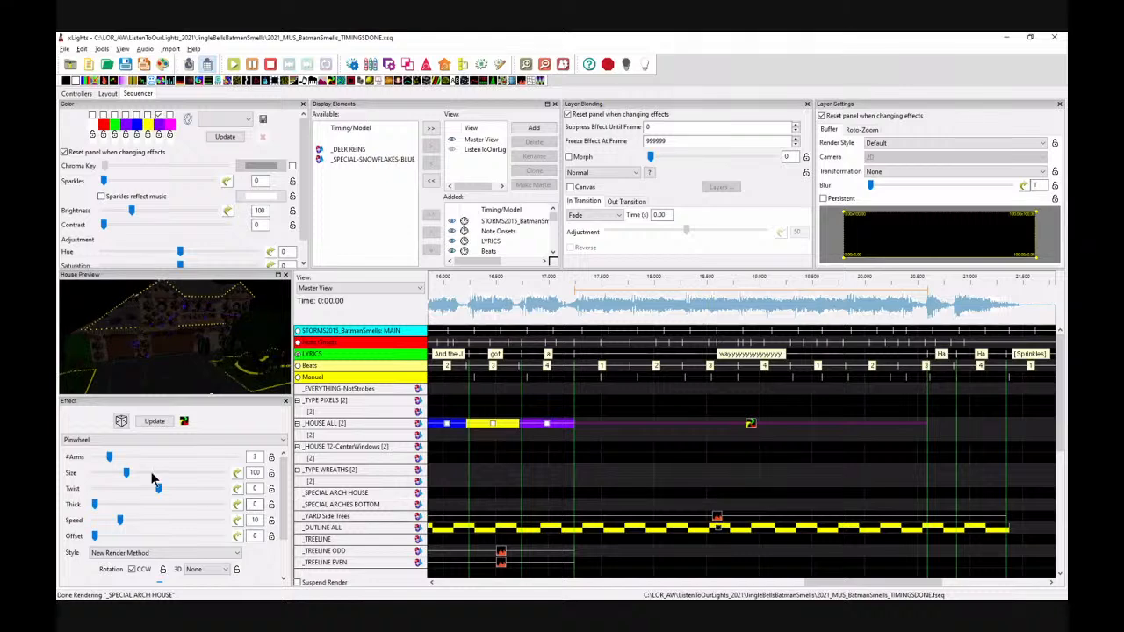
Step: Choose the Pinwheel's palette colours and set its thickness to 40 and its arms to 6
{"action": "left_click", "coordinate": [136, 115]}
{"action": "left_click", "coordinate": [148, 115]}
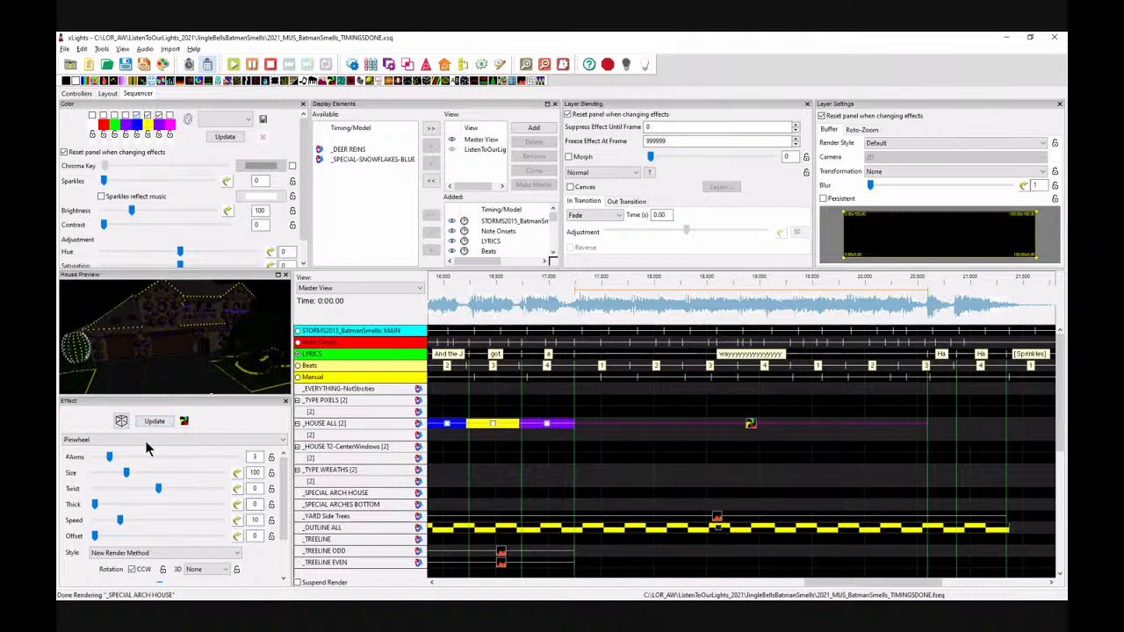
{"action": "left_click", "coordinate": [181, 504]}
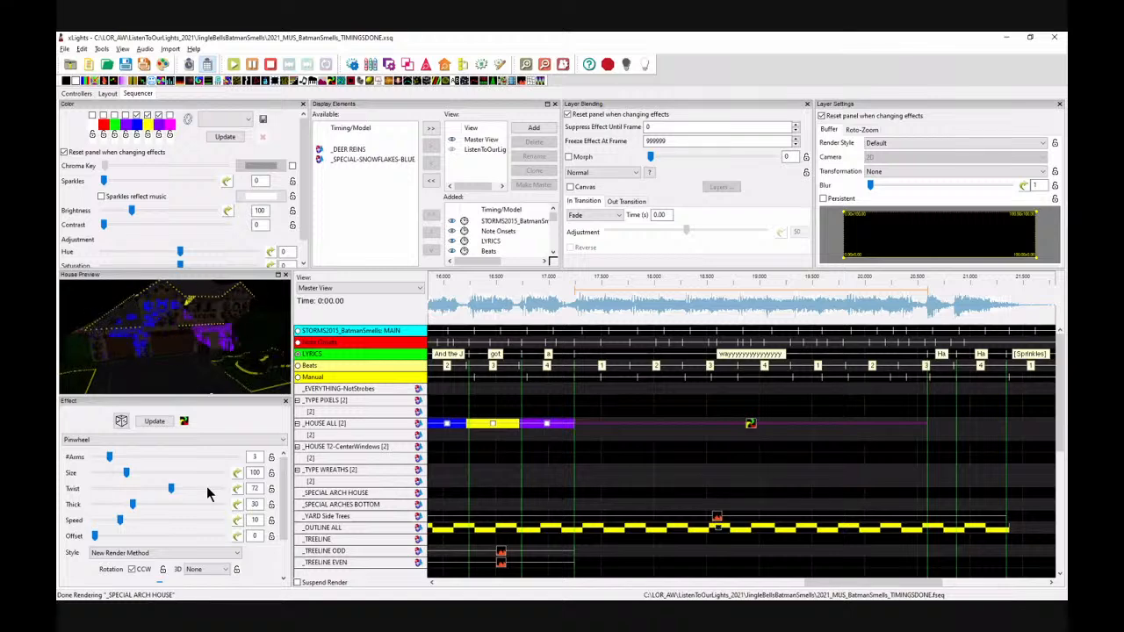
{"action": "left_click", "coordinate": [209, 505]}
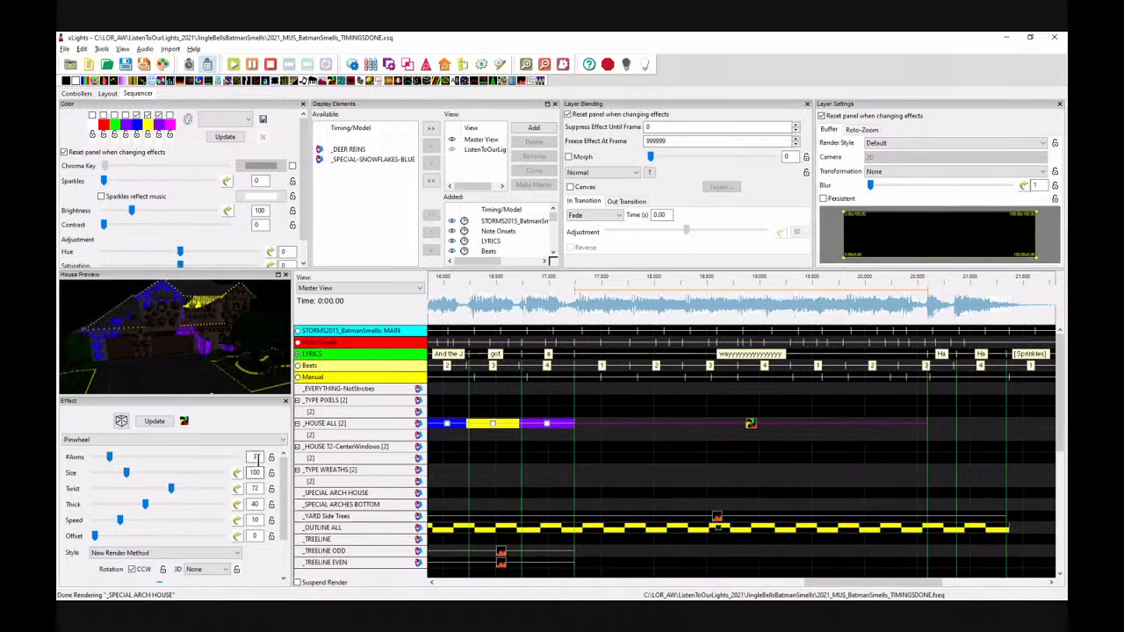
{"action": "type", "text": "6"}
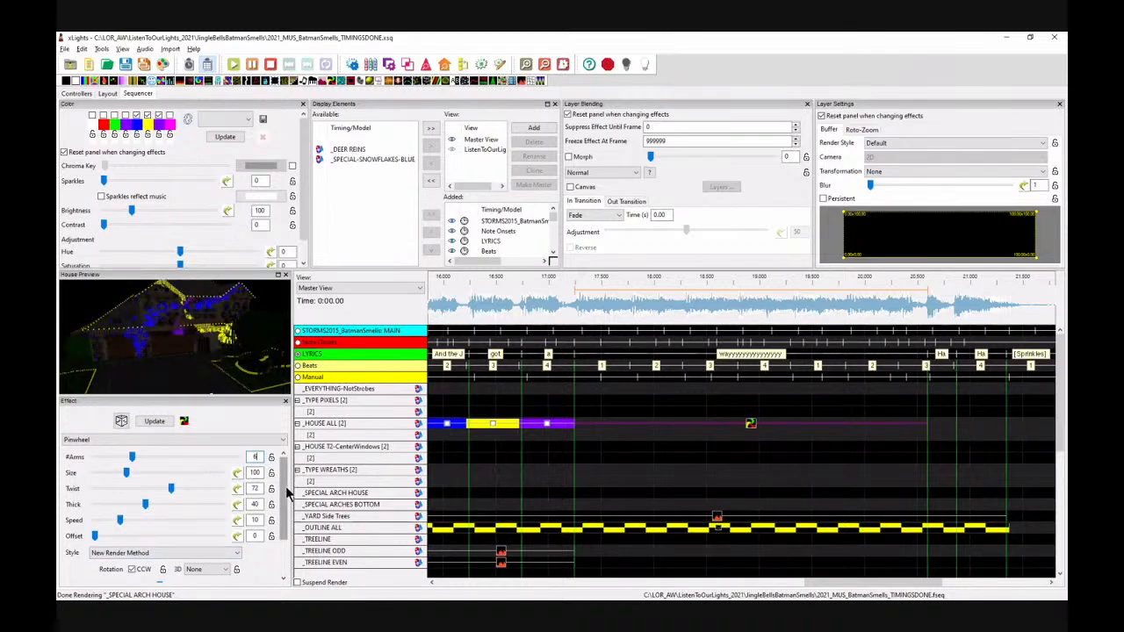
Step: Play back the Pinwheel effect from about 17.2 s to review it
{"action": "left_click", "coordinate": [563, 316]}
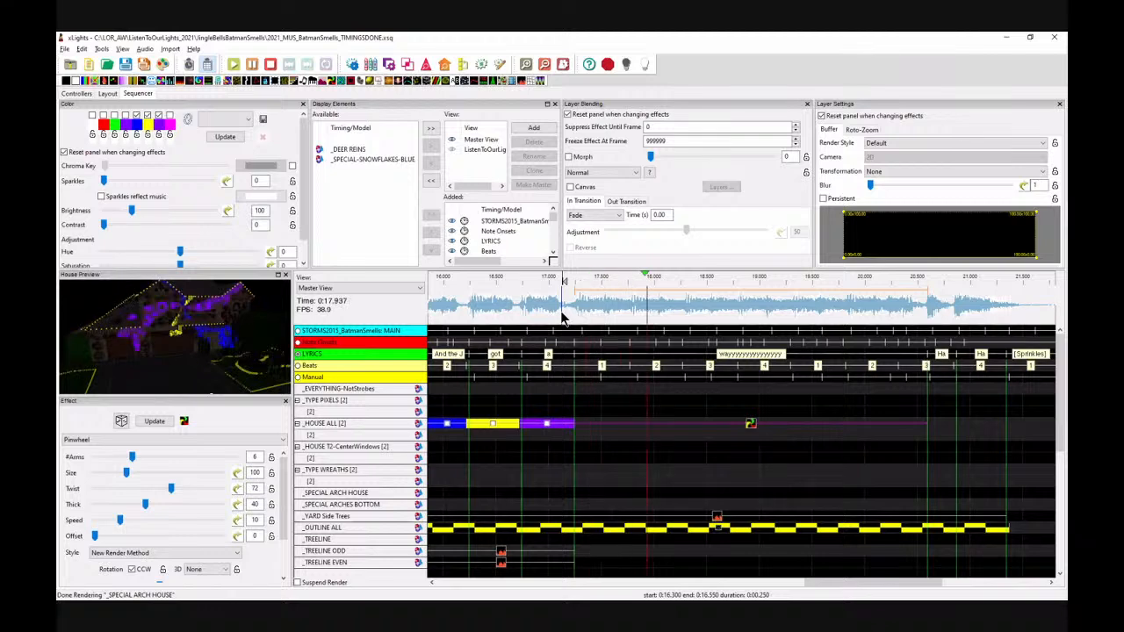
{"action": "key", "text": "space"}
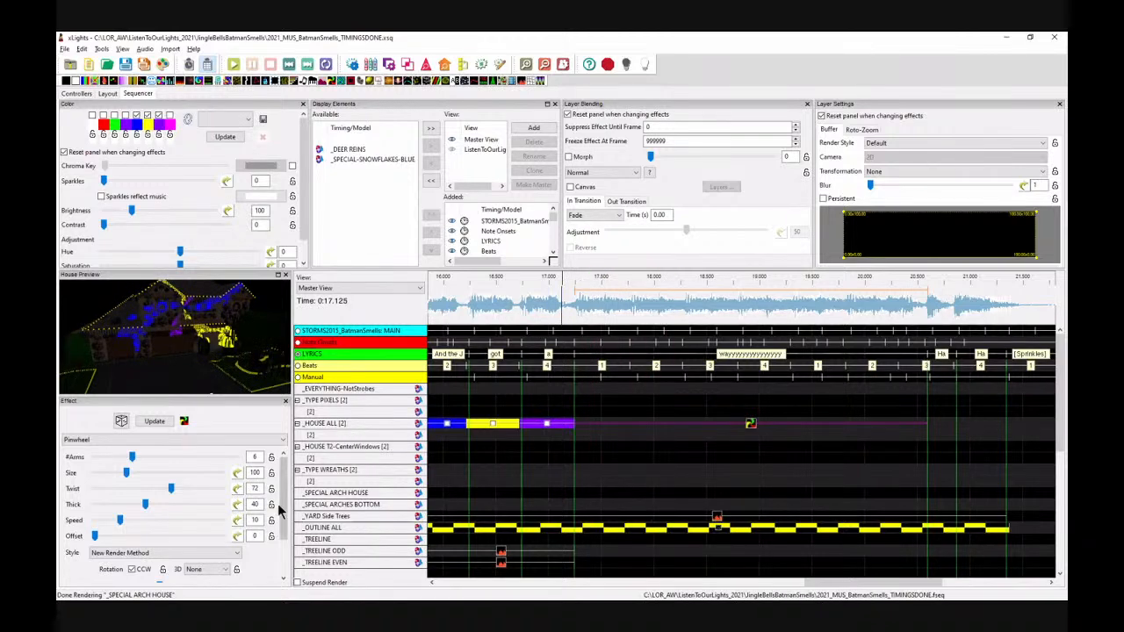
Step: Apply preset sine value curves to the Pinwheel's X-axis centre and Y-axis centre
{"action": "left_click_drag", "start_coordinate": [286, 502], "coordinate": [286, 538]}
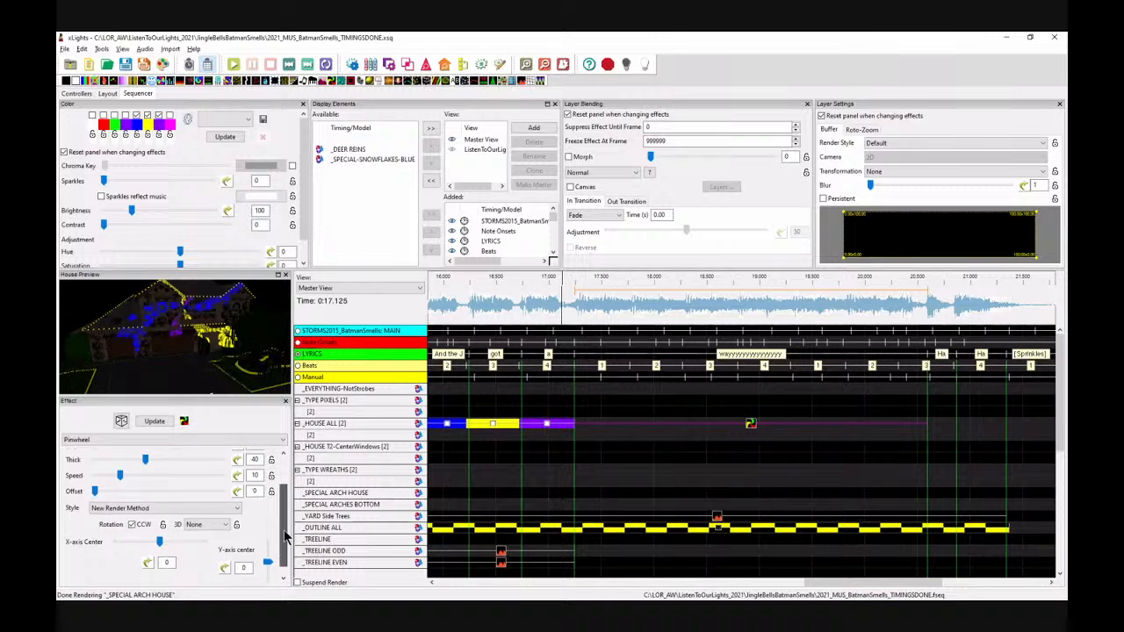
{"action": "left_click", "coordinate": [149, 565]}
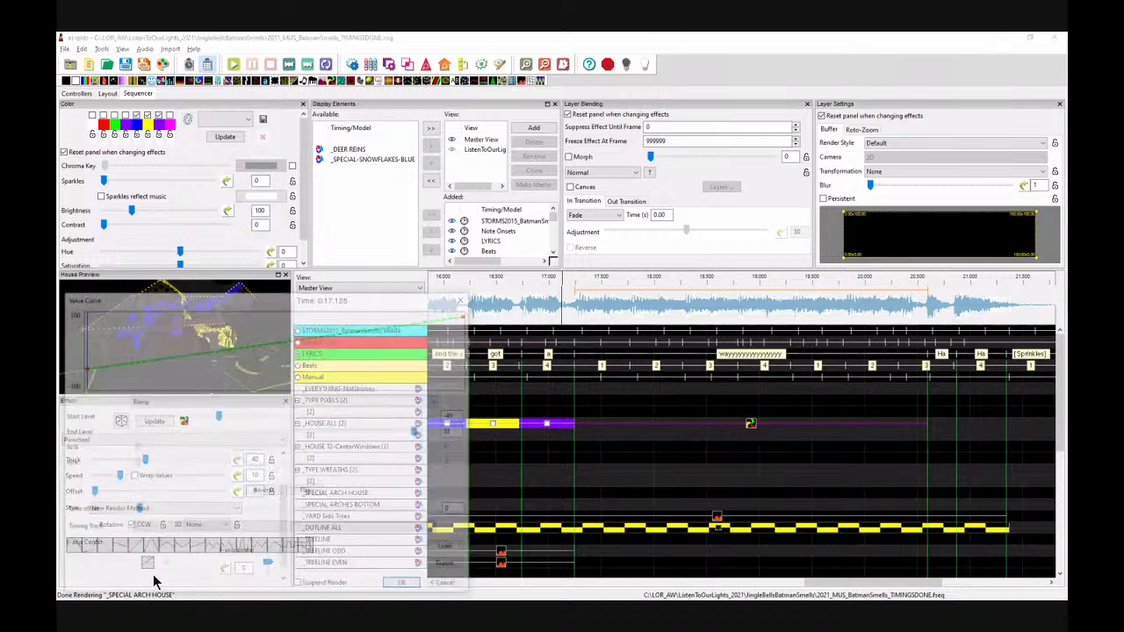
{"action": "left_click", "coordinate": [259, 550]}
{"action": "left_click", "coordinate": [406, 587]}
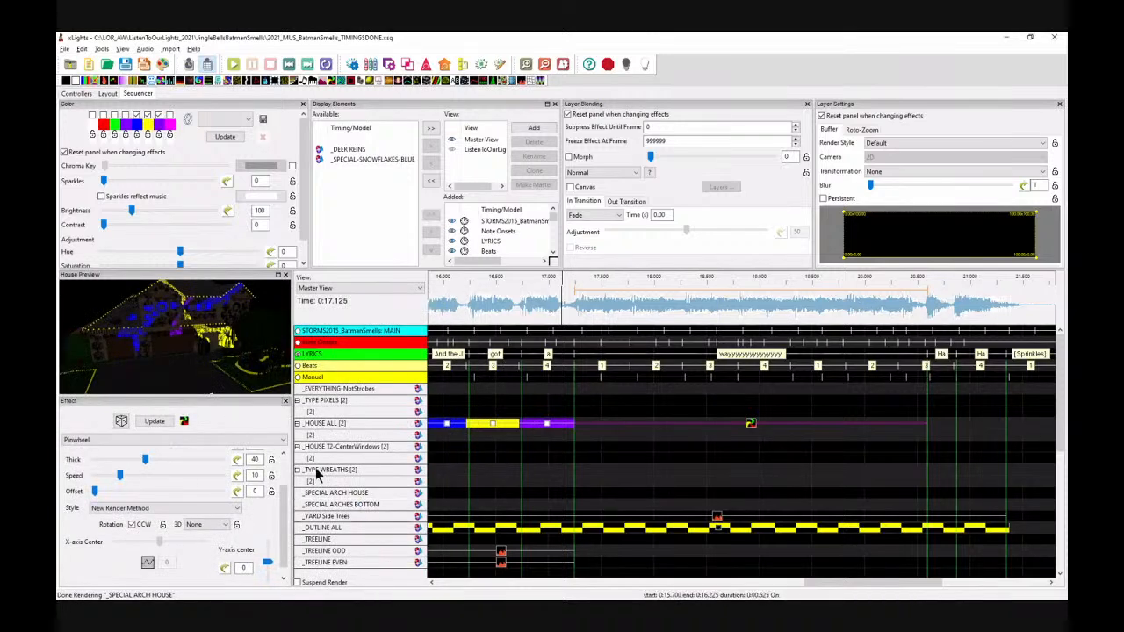
{"action": "left_click", "coordinate": [225, 568]}
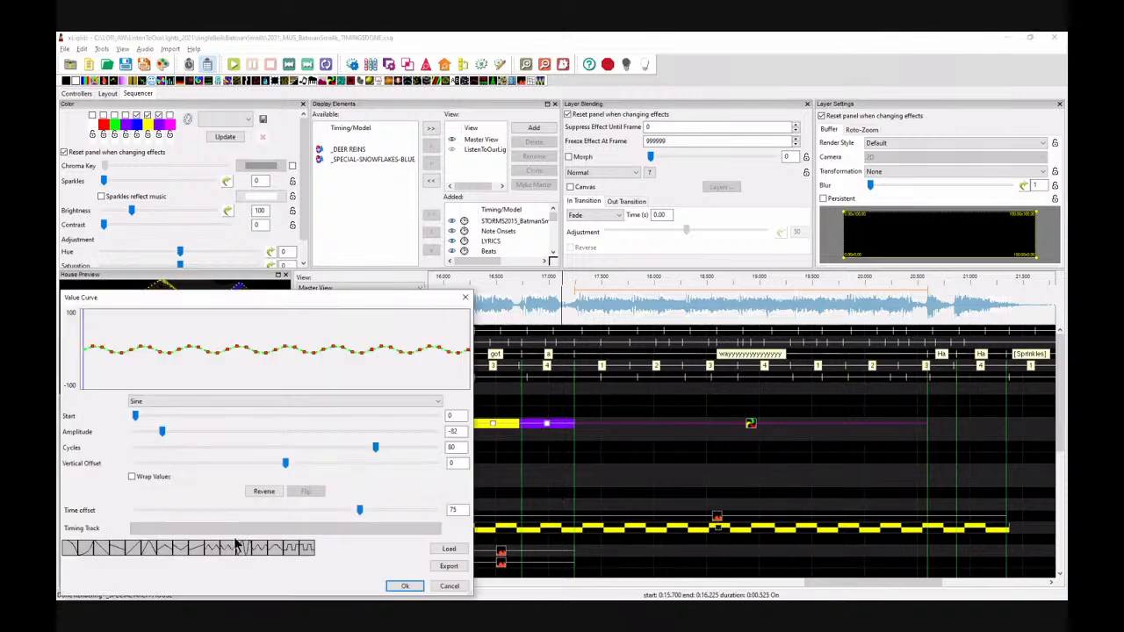
{"action": "left_click", "coordinate": [264, 550]}
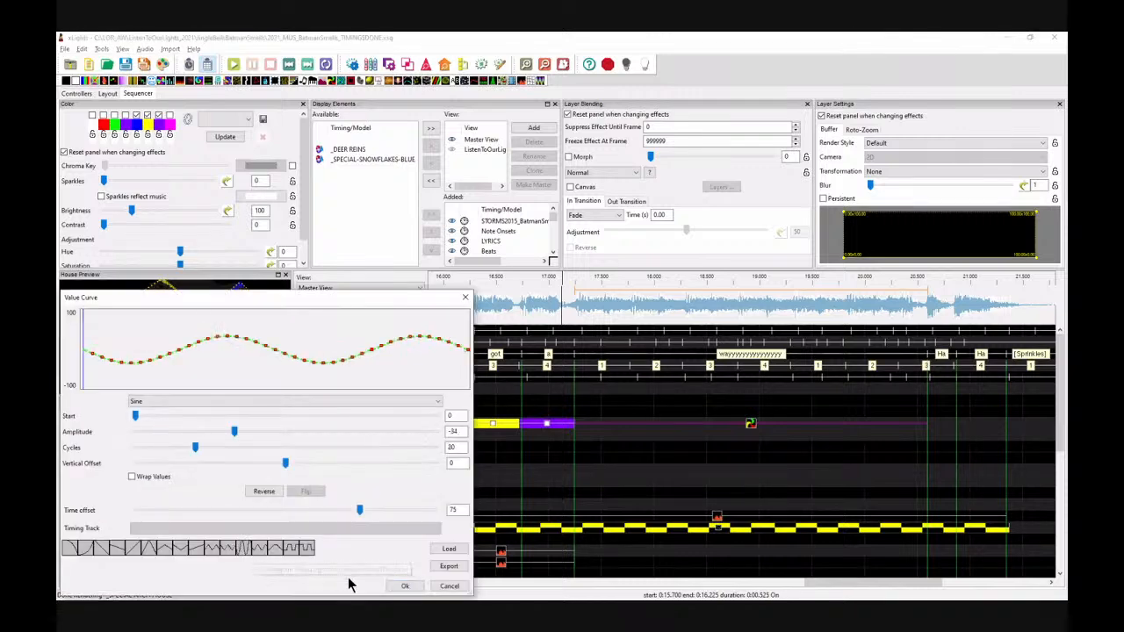
{"action": "left_click", "coordinate": [406, 587]}
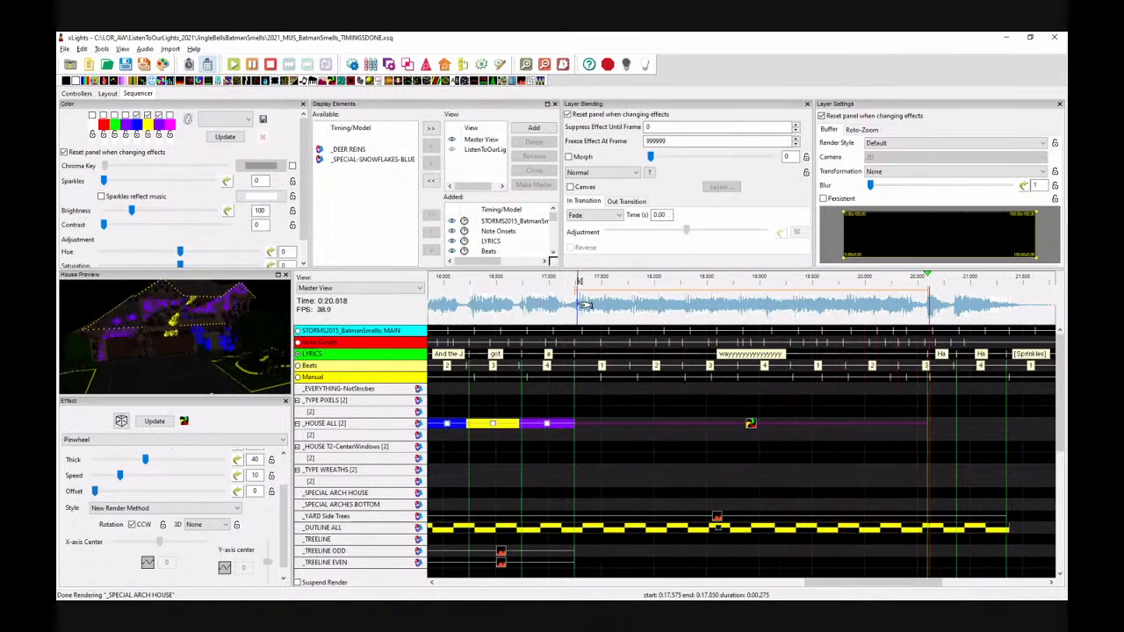
Step: Play back the sequence from about 20.3 s to review the end of the Pinwheel
{"action": "left_click", "coordinate": [582, 303]}
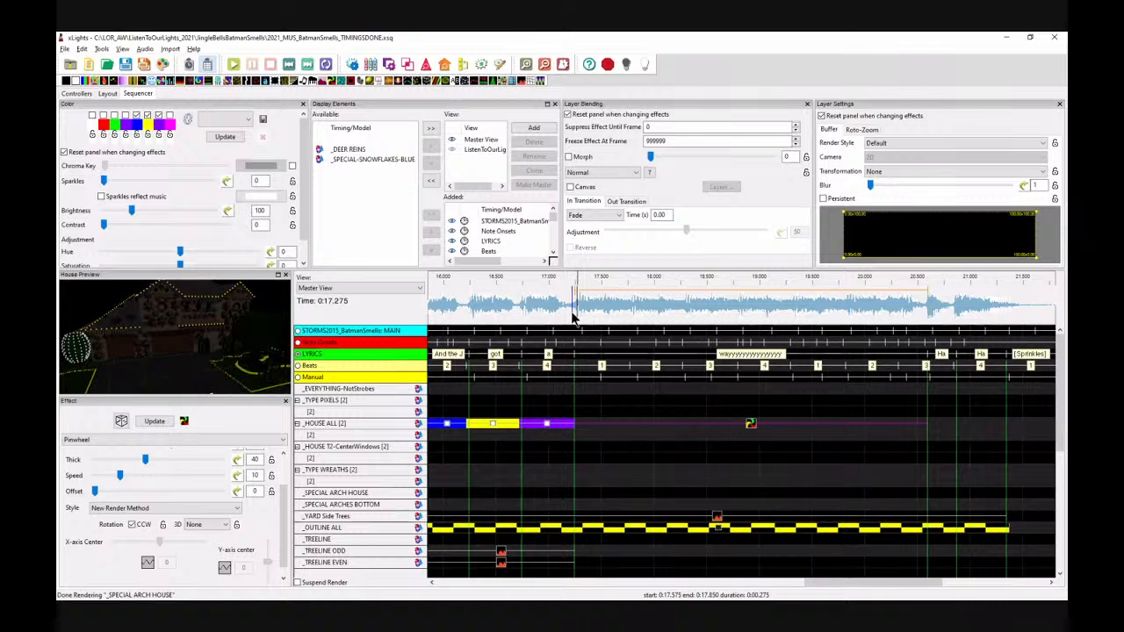
{"action": "left_click_drag", "start_coordinate": [860, 584], "coordinate": [947, 585]}
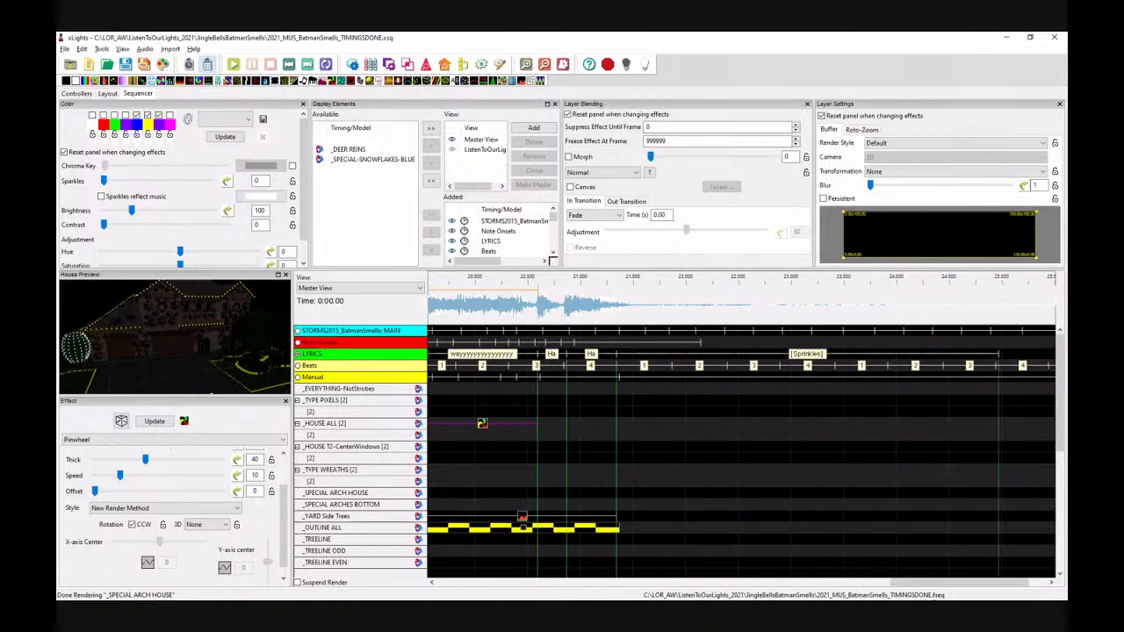
{"action": "left_click", "coordinate": [507, 298]}
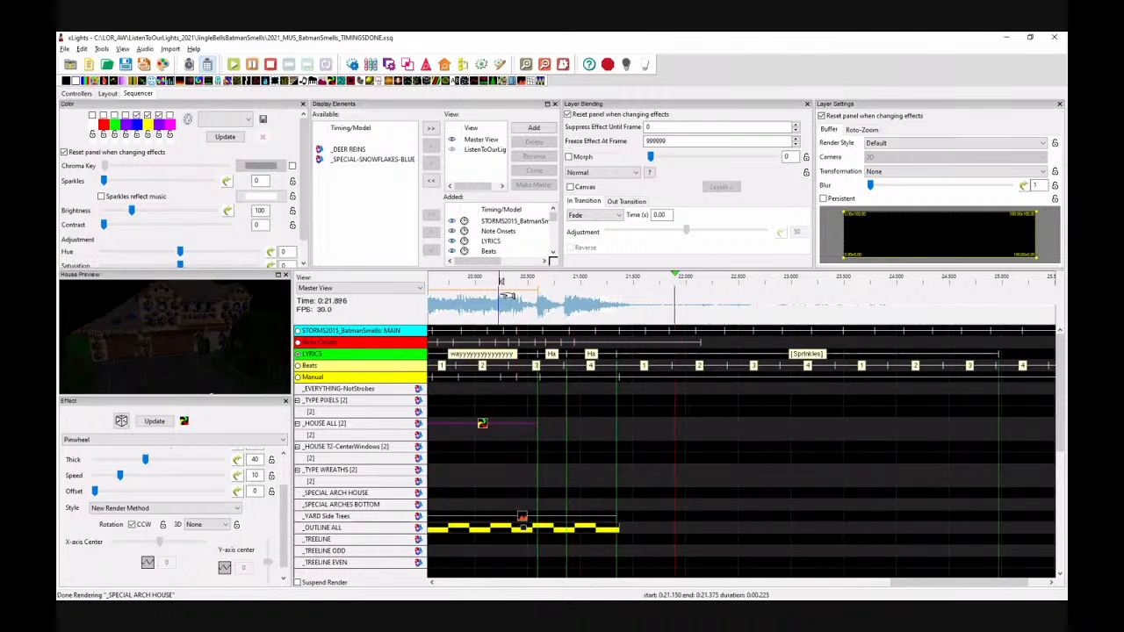
{"action": "key", "text": "space"}
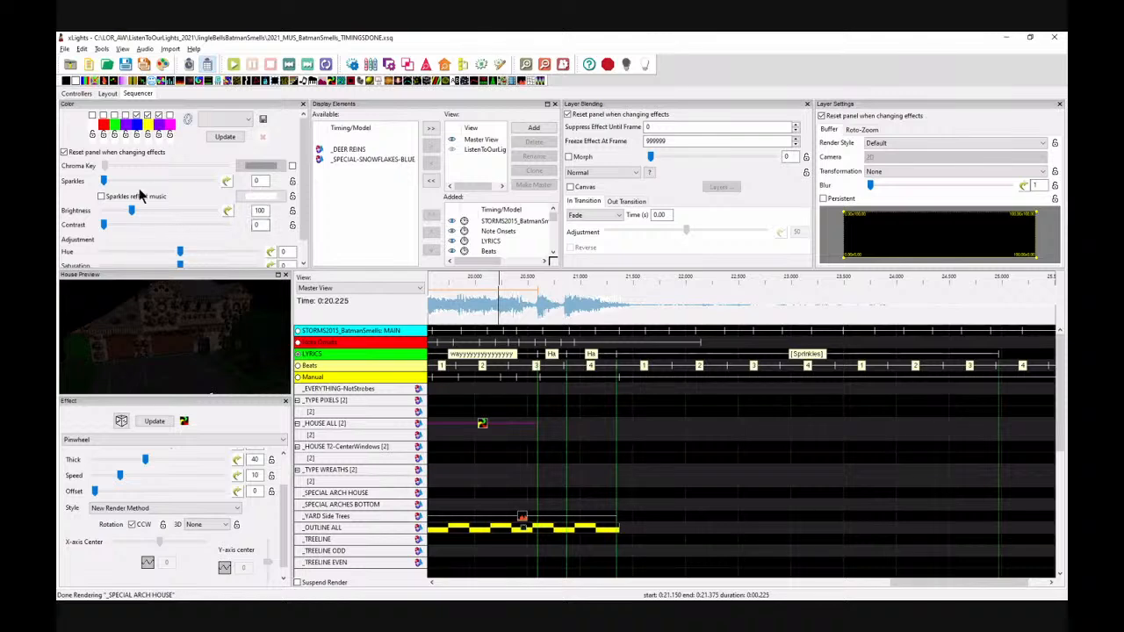
Step: Place an On effect on the second House All layer from 20.6 s and set its end intensity to 0
{"action": "left_click_drag", "start_coordinate": [79, 82], "coordinate": [548, 437]}
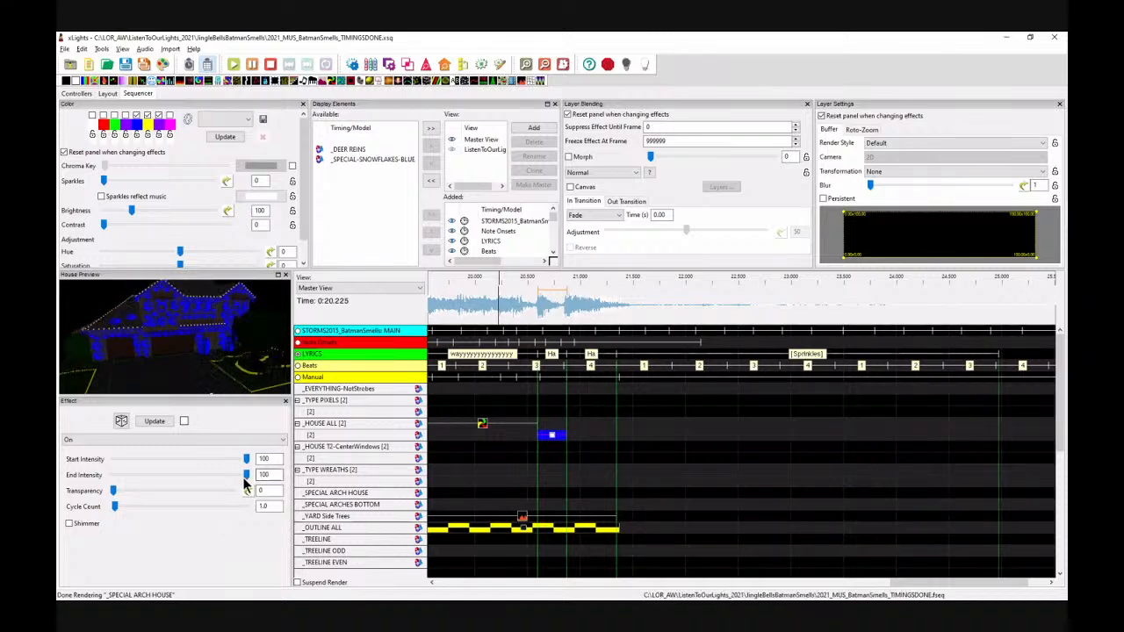
{"action": "left_click_drag", "start_coordinate": [245, 475], "coordinate": [101, 481]}
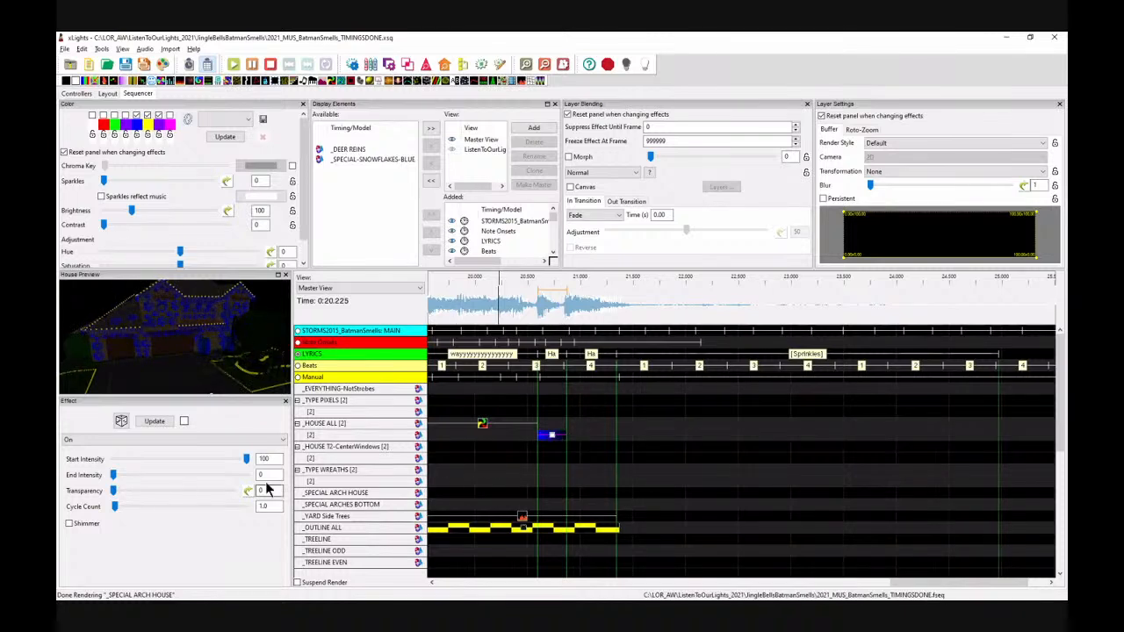
Step: Paste a copy of the fading On effect into the next beat and change its palette colour
{"action": "left_click", "coordinate": [590, 436]}
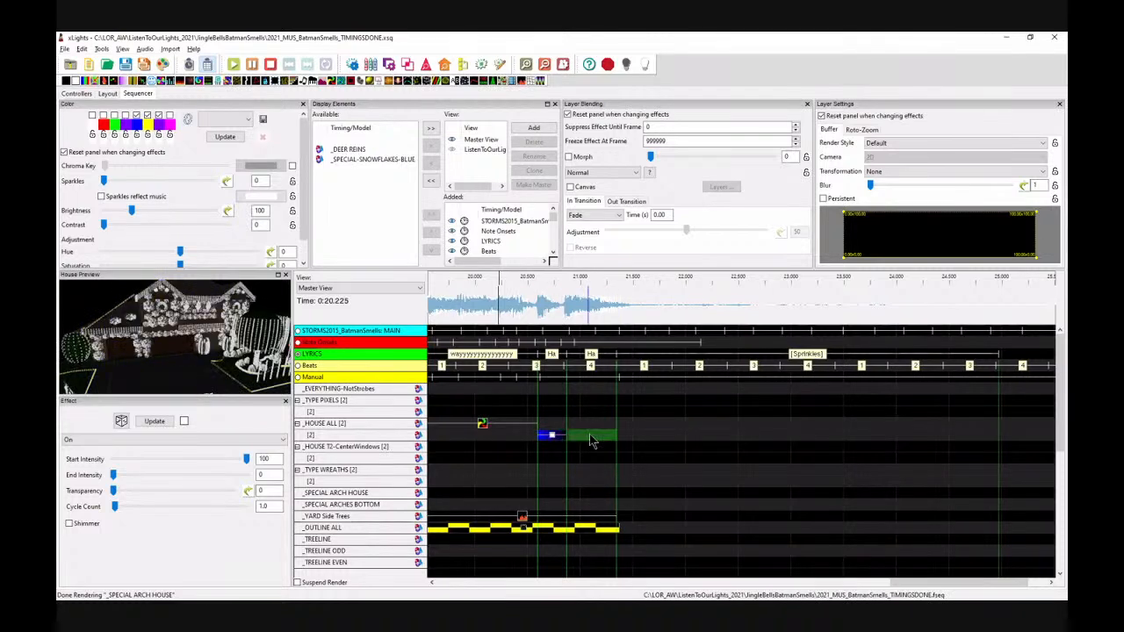
{"action": "key", "text": "ctrl+v"}
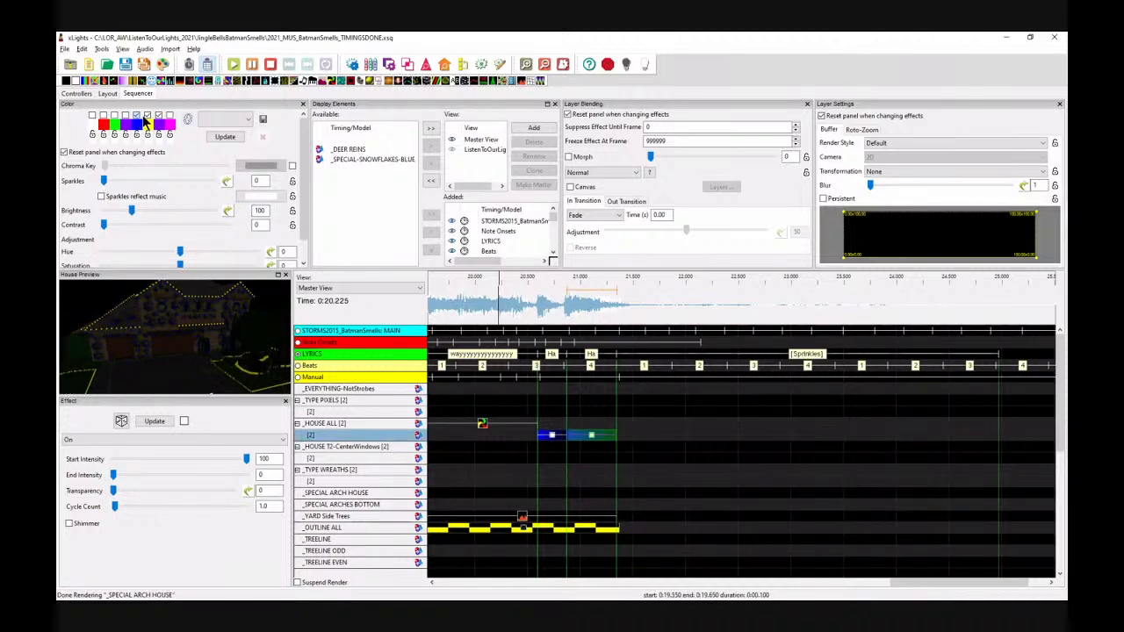
{"action": "left_click", "coordinate": [147, 122]}
{"action": "left_click", "coordinate": [147, 116]}
Step: Play back the fading On effects from about 20.5 s
{"action": "left_click", "coordinate": [527, 304]}
{"action": "key", "text": "space"}
{"action": "key", "text": "space"}
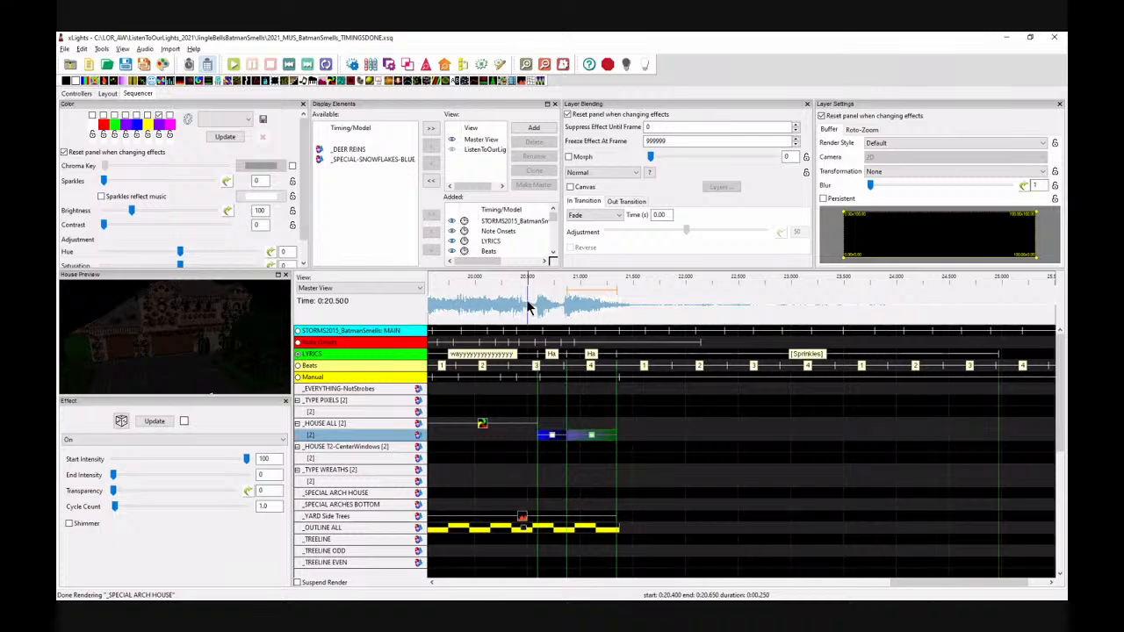
Step: Place a Butterfly effect on House All from 20.6 s to about 20.9 s
{"action": "left_click_drag", "start_coordinate": [97, 81], "coordinate": [549, 426]}
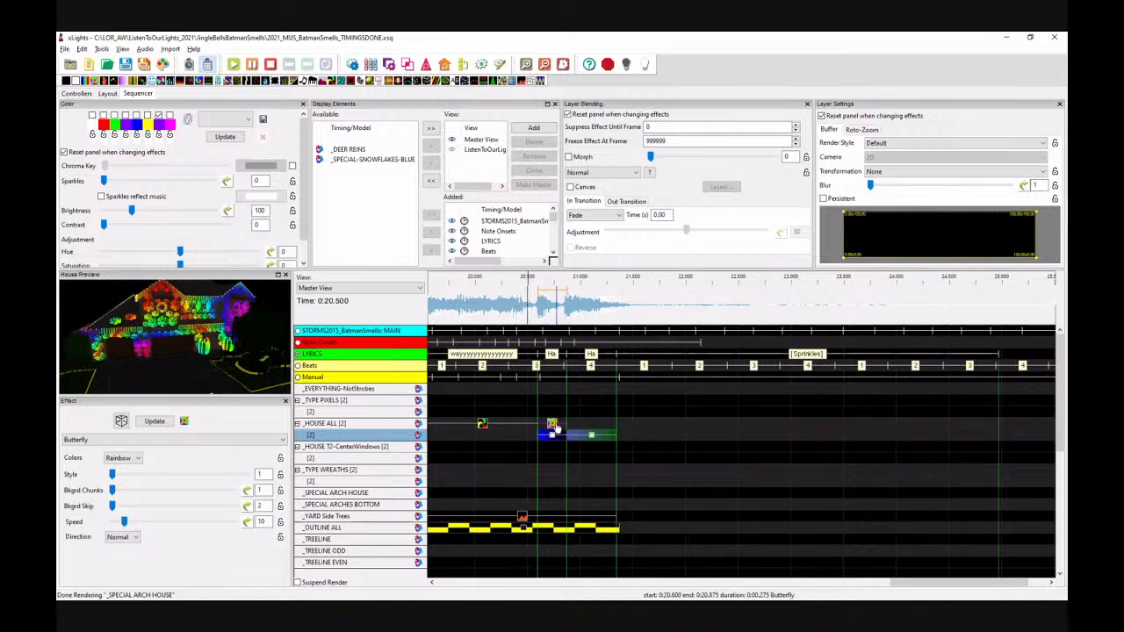
Step: Extend the Butterfly effect on House All to end at about 21.4 s, and set its colours to Palette with 3 background chunks
{"action": "left_click_drag", "start_coordinate": [553, 425], "coordinate": [619, 424]}
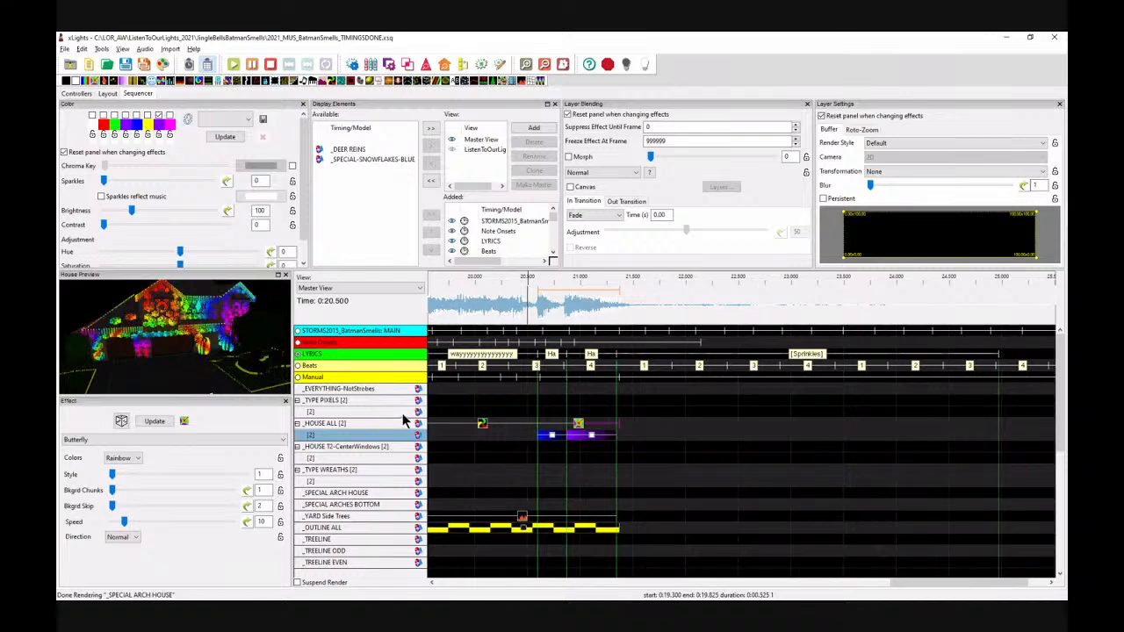
{"action": "left_click", "coordinate": [134, 459]}
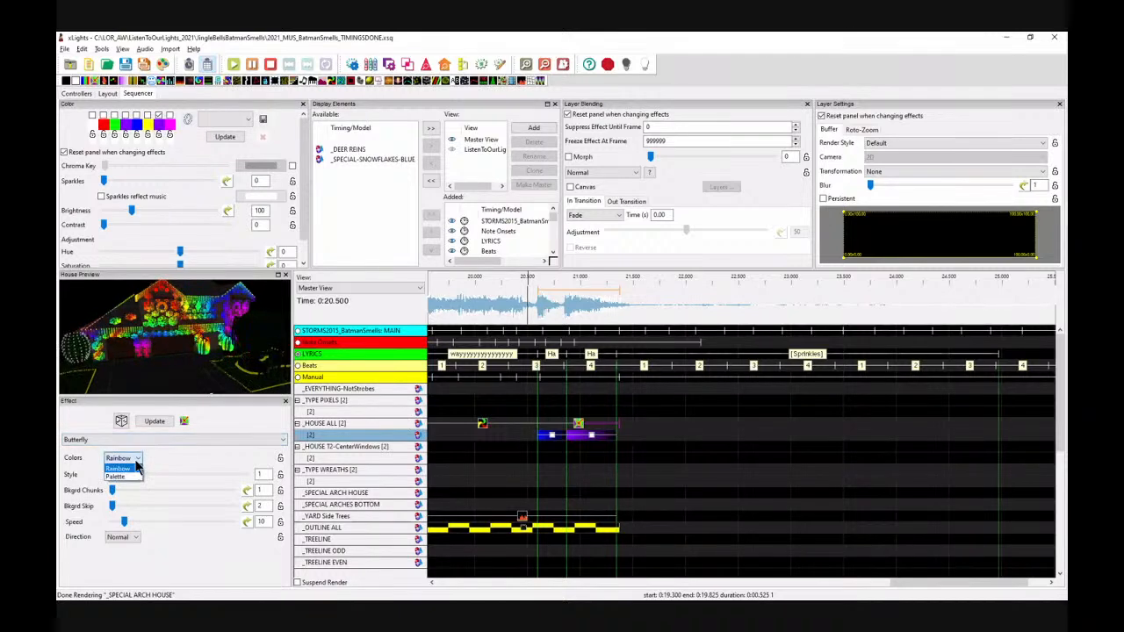
{"action": "left_click", "coordinate": [132, 477]}
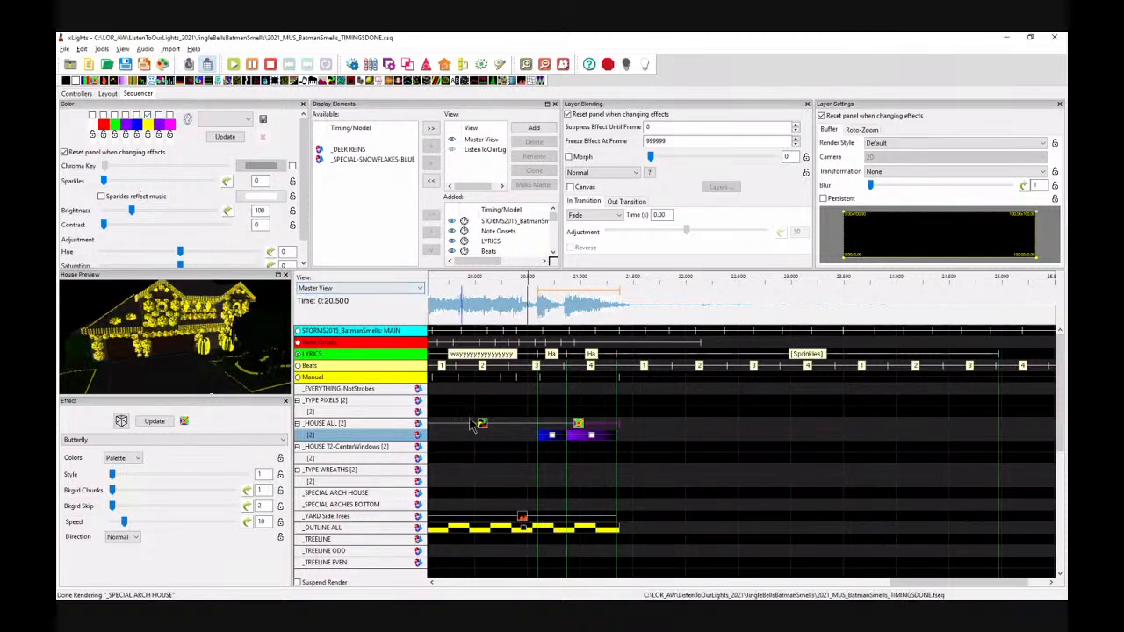
{"action": "left_click", "coordinate": [147, 496]}
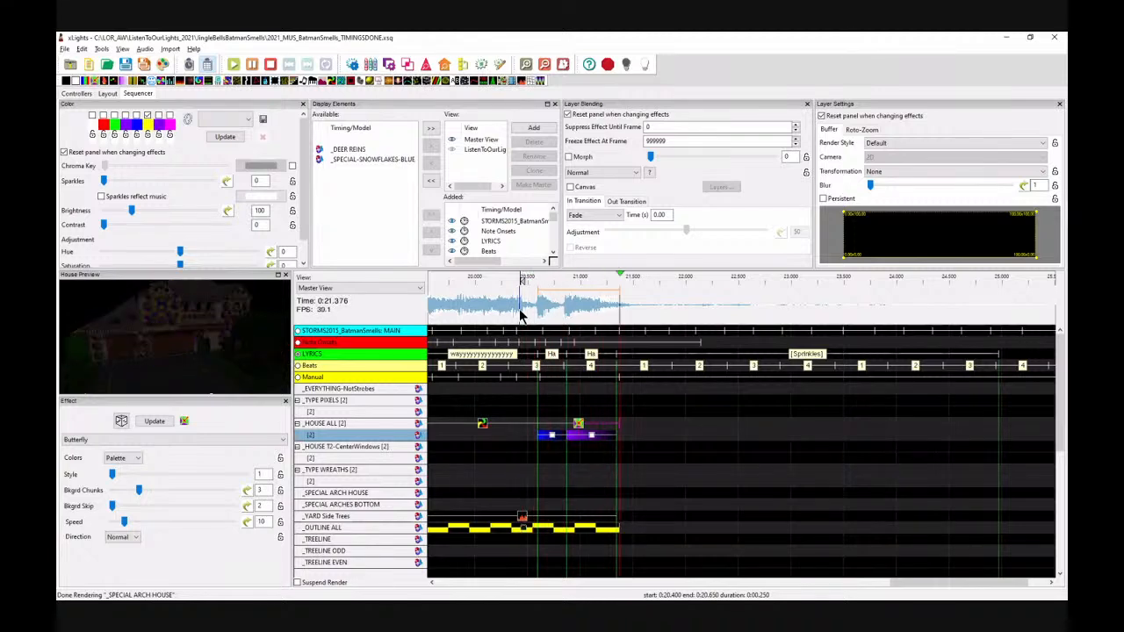
Step: Play back the Butterfly effect from about 20.4 s
{"action": "left_click", "coordinate": [520, 310]}
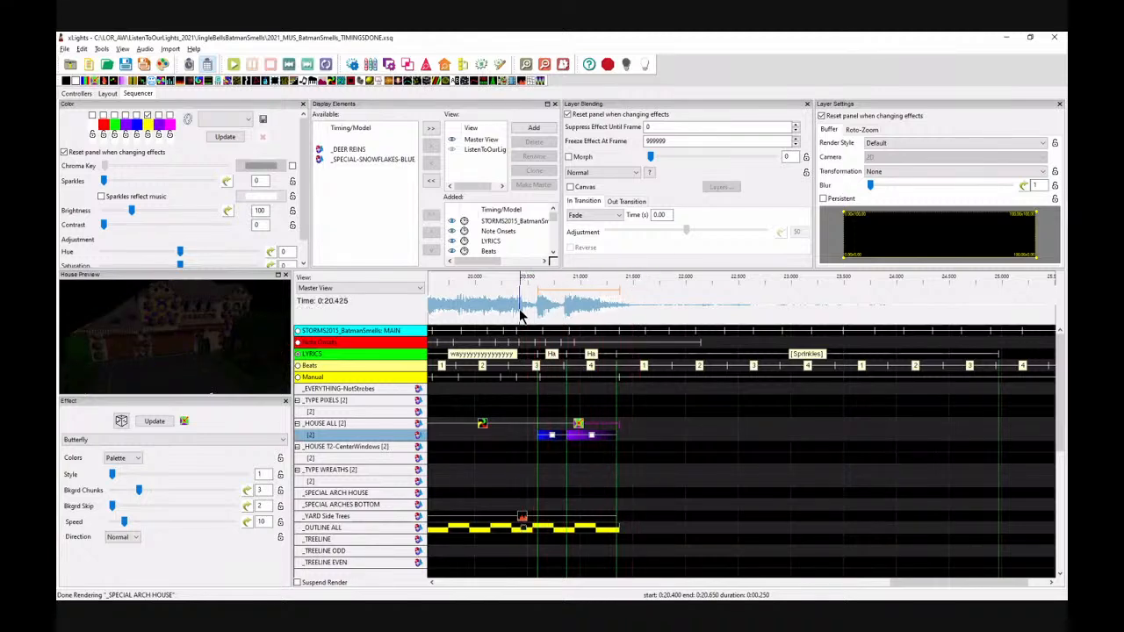
{"action": "key", "text": "space"}
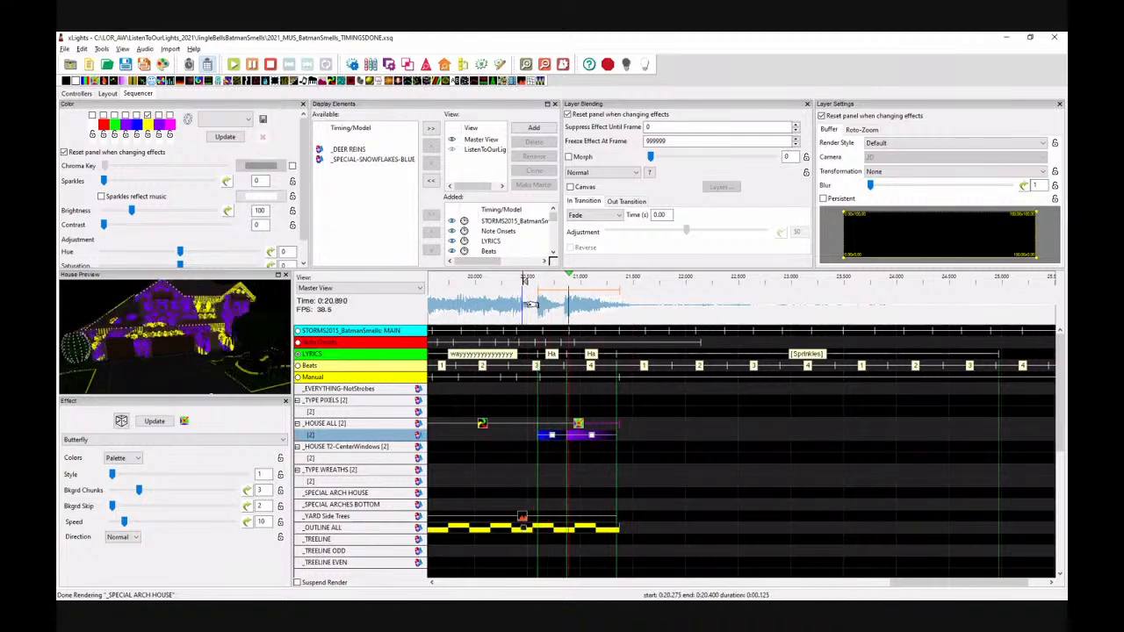
{"action": "key", "text": "space"}
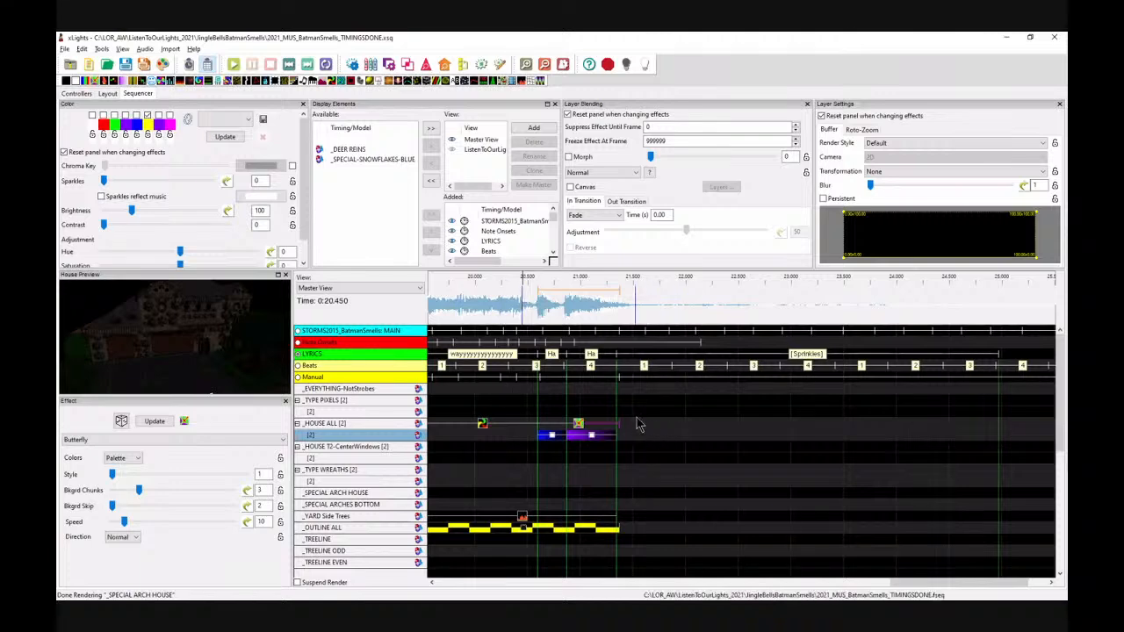
Step: Extend the Butterfly effect on House All to end at about 25.0 s and play it back from about 21.0 s
{"action": "left_click_drag", "start_coordinate": [618, 423], "coordinate": [998, 429]}
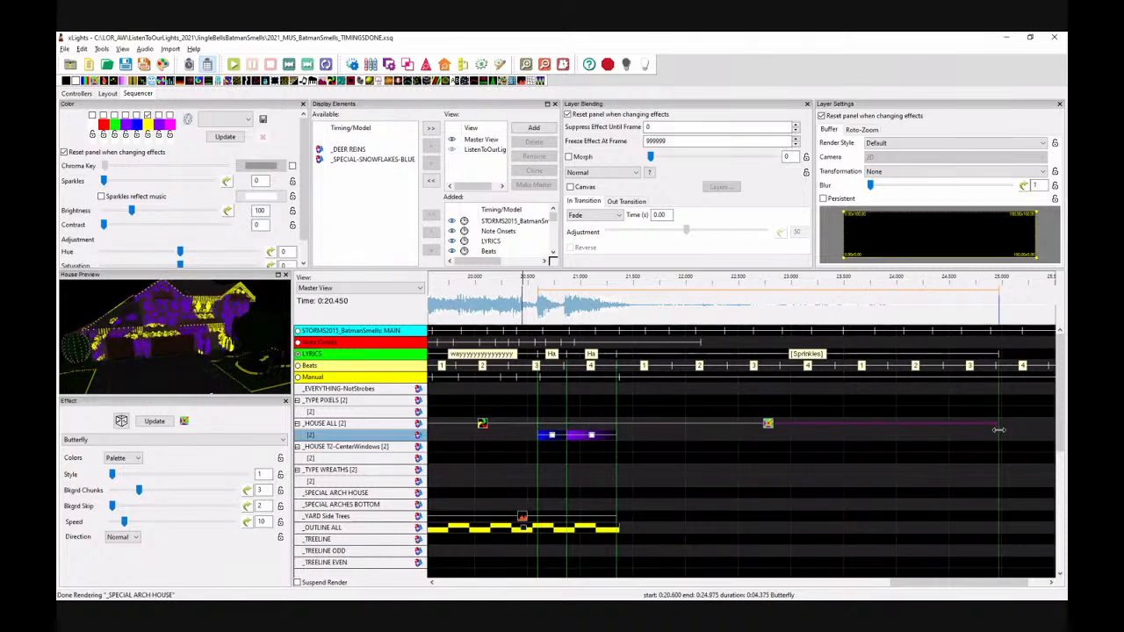
{"action": "left_click", "coordinate": [569, 306]}
{"action": "key", "text": "space"}
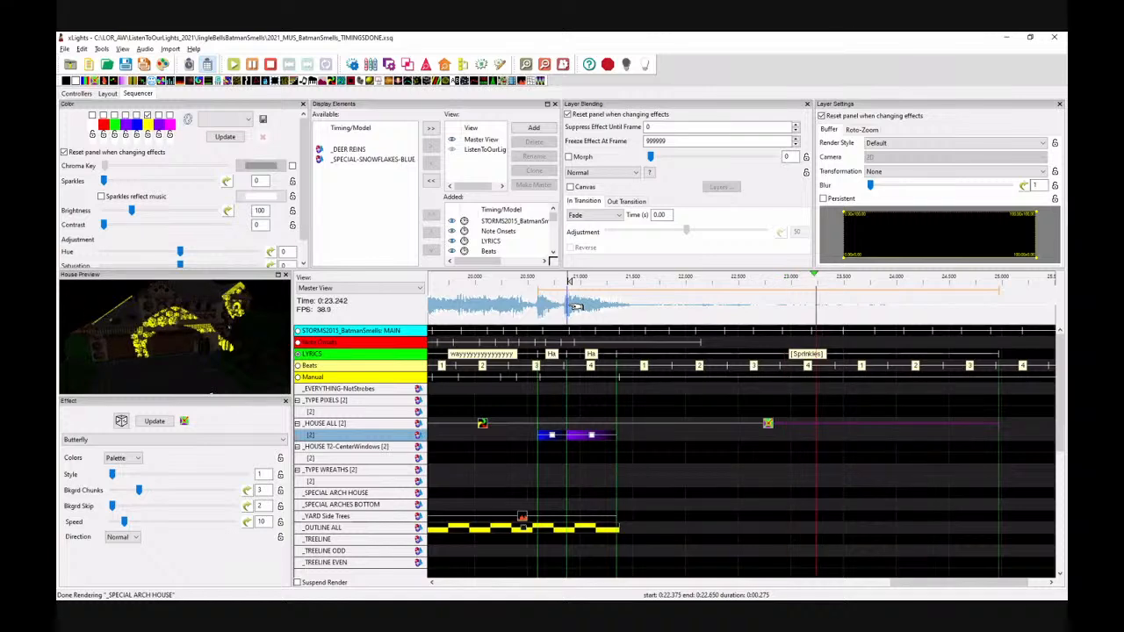
{"action": "key", "text": "space"}
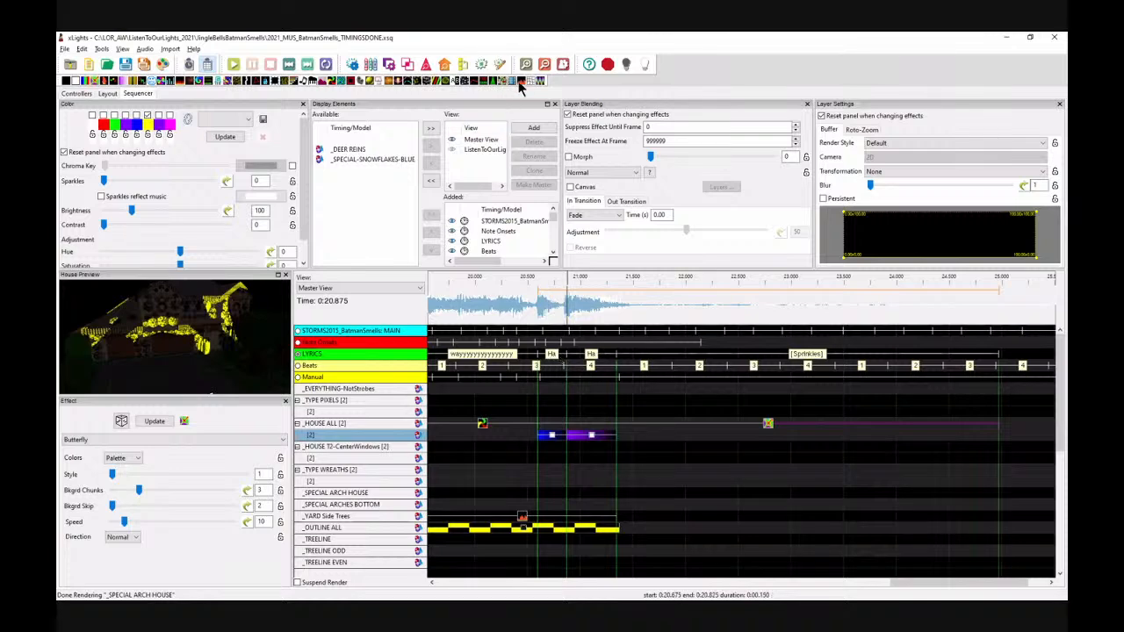
Step: Place a Twinkle effect on the second House All layer from about 21.35 s to 25.0 s with Number Lights set to 40
{"action": "left_click_drag", "start_coordinate": [512, 83], "coordinate": [669, 461]}
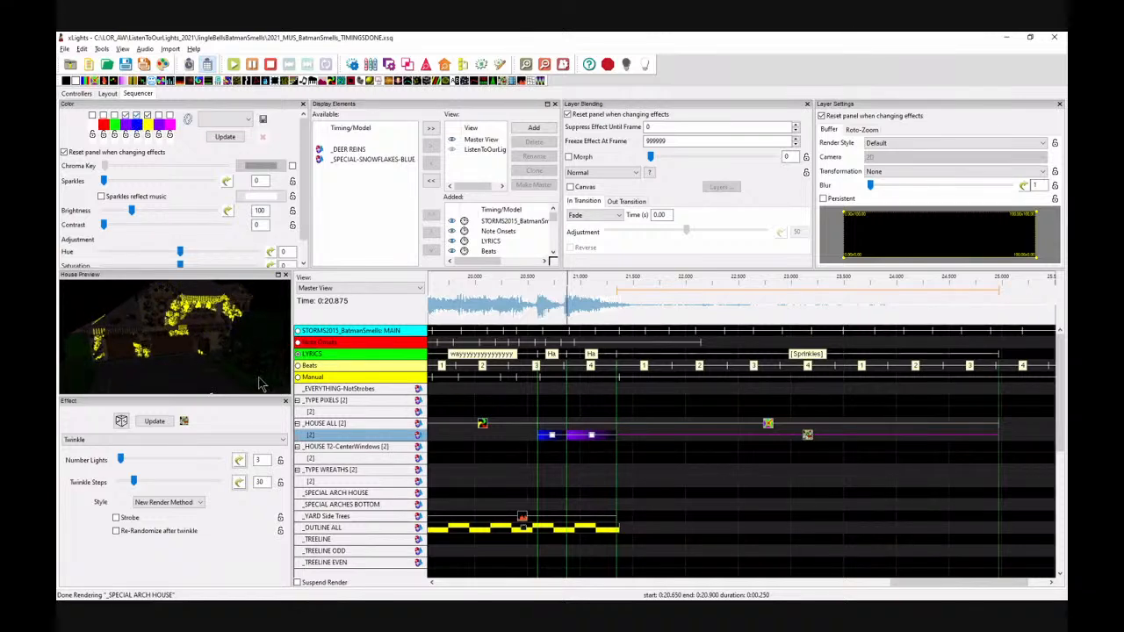
{"action": "left_click", "coordinate": [206, 454]}
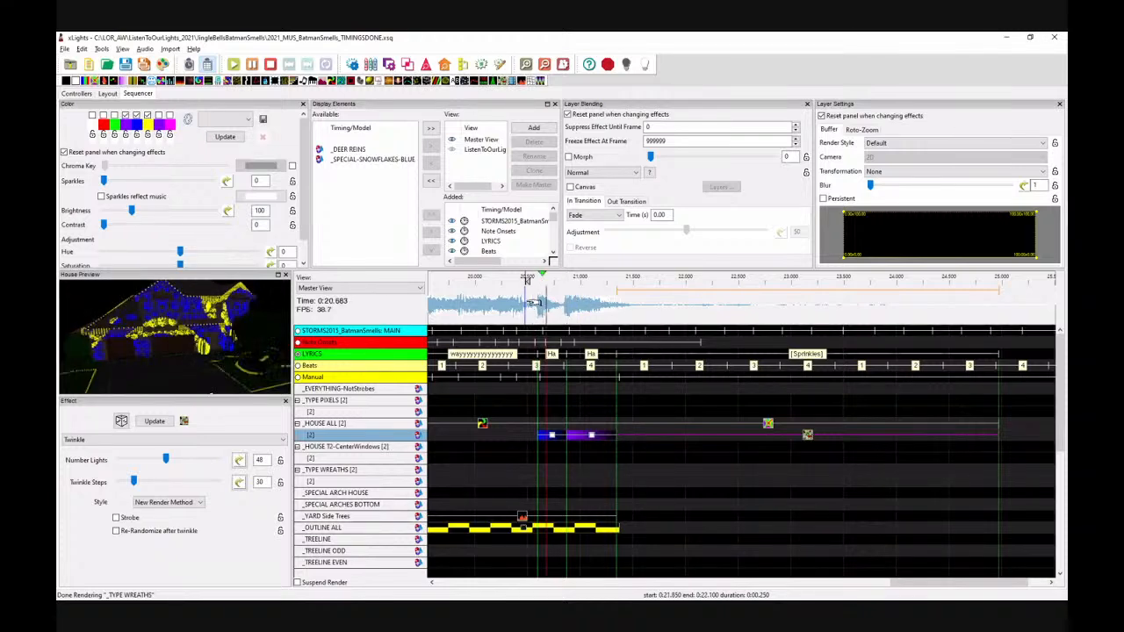
{"action": "key", "text": "space"}
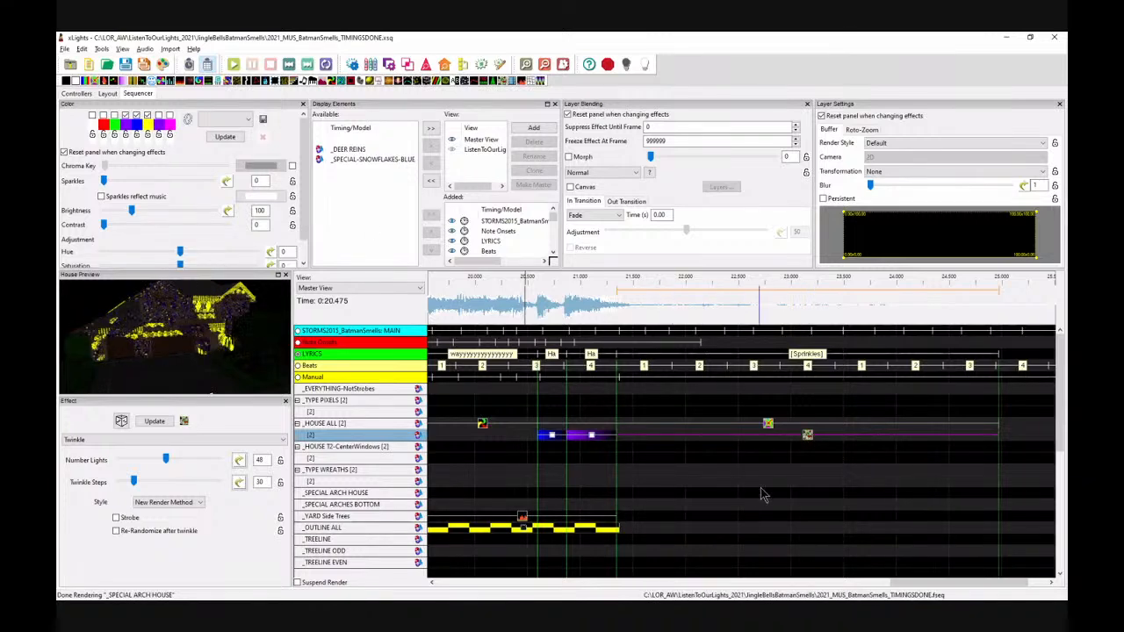
Step: Insert a new layer below the second House All layer and move the Twinkle effect onto it, starting at about 21.3 s
{"action": "right_click", "coordinate": [330, 434]}
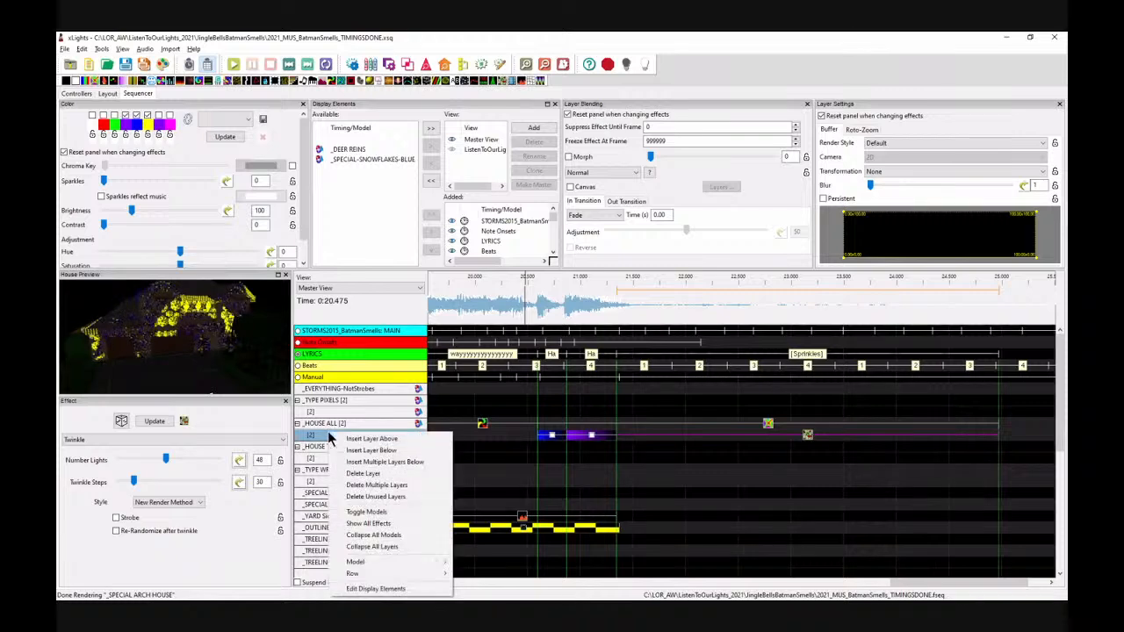
{"action": "left_click", "coordinate": [370, 451]}
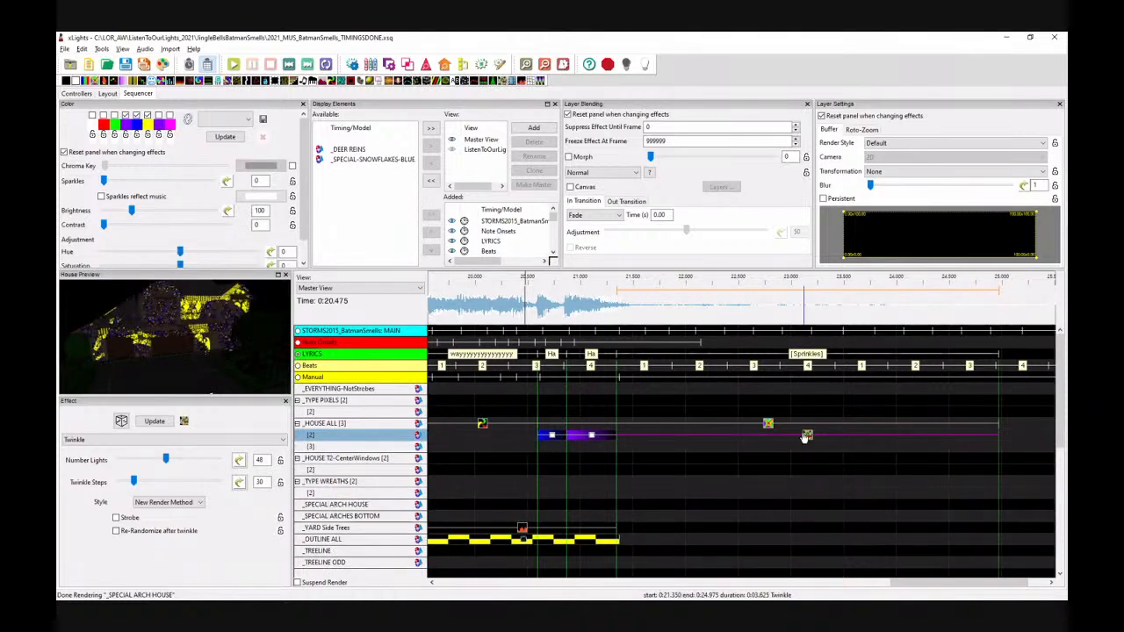
{"action": "left_click_drag", "start_coordinate": [806, 437], "coordinate": [806, 447]}
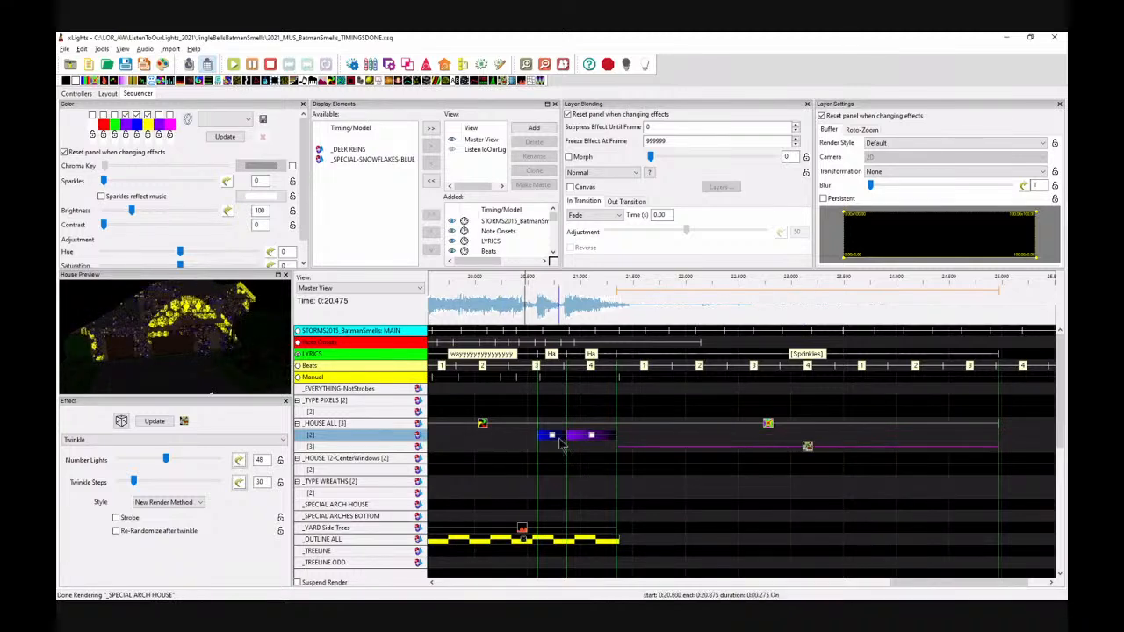
{"action": "left_click_drag", "start_coordinate": [616, 448], "coordinate": [609, 448]}
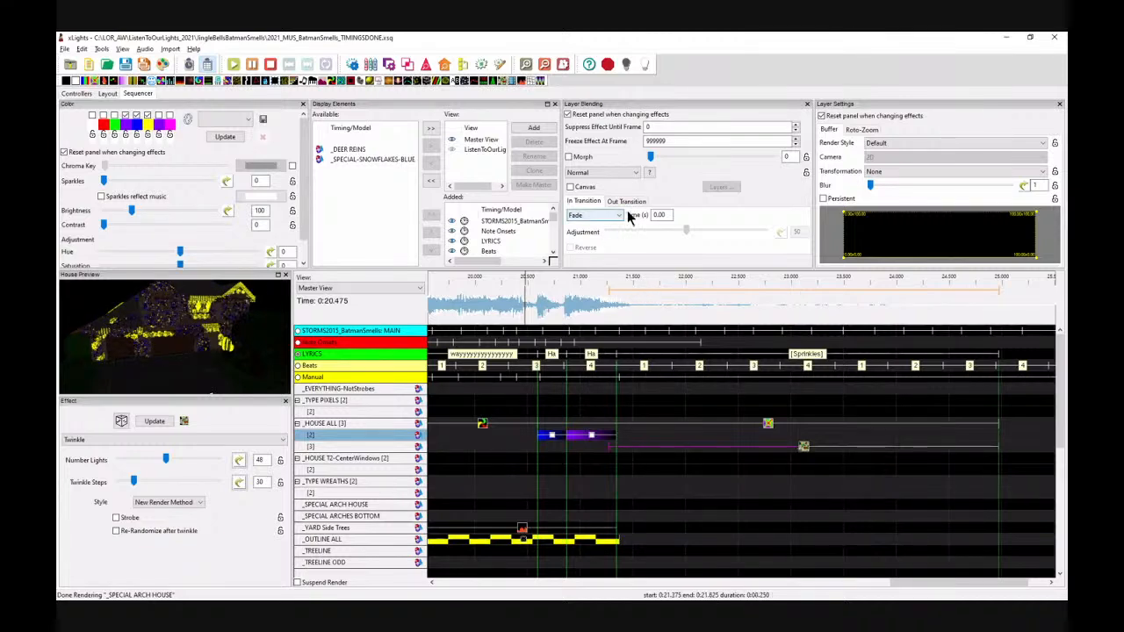
Step: Give the Twinkle effect a Fade in-transition of 0.1 s
{"action": "left_click_drag", "start_coordinate": [672, 217], "coordinate": [625, 215]}
{"action": "type", "text": "2"}
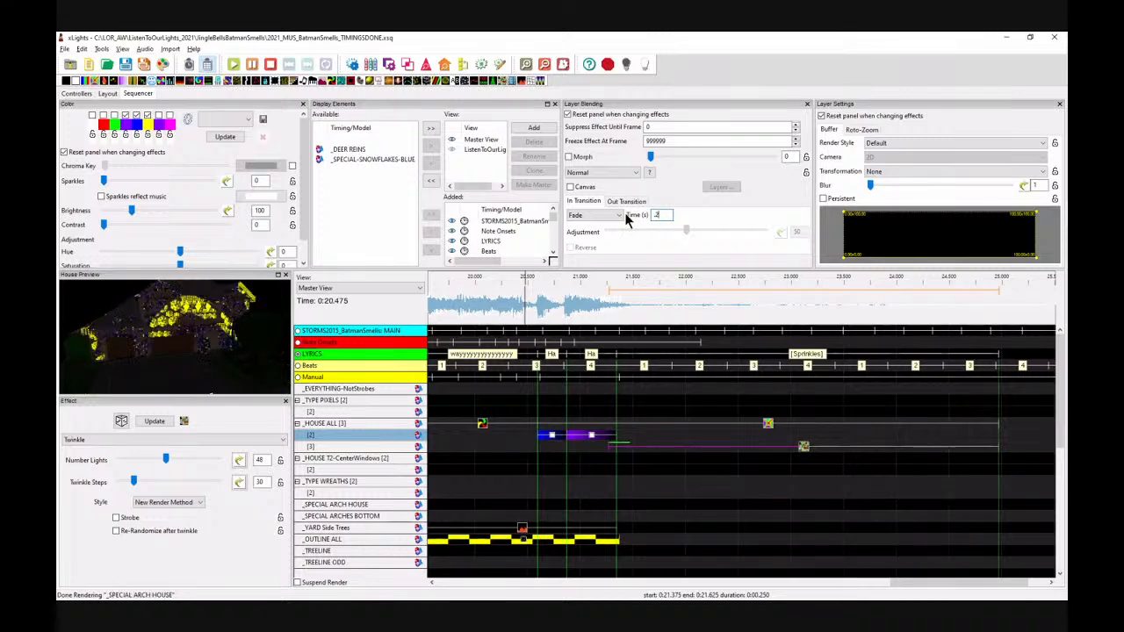
{"action": "key", "text": "BackSpace"}
{"action": "type", "text": "1"}
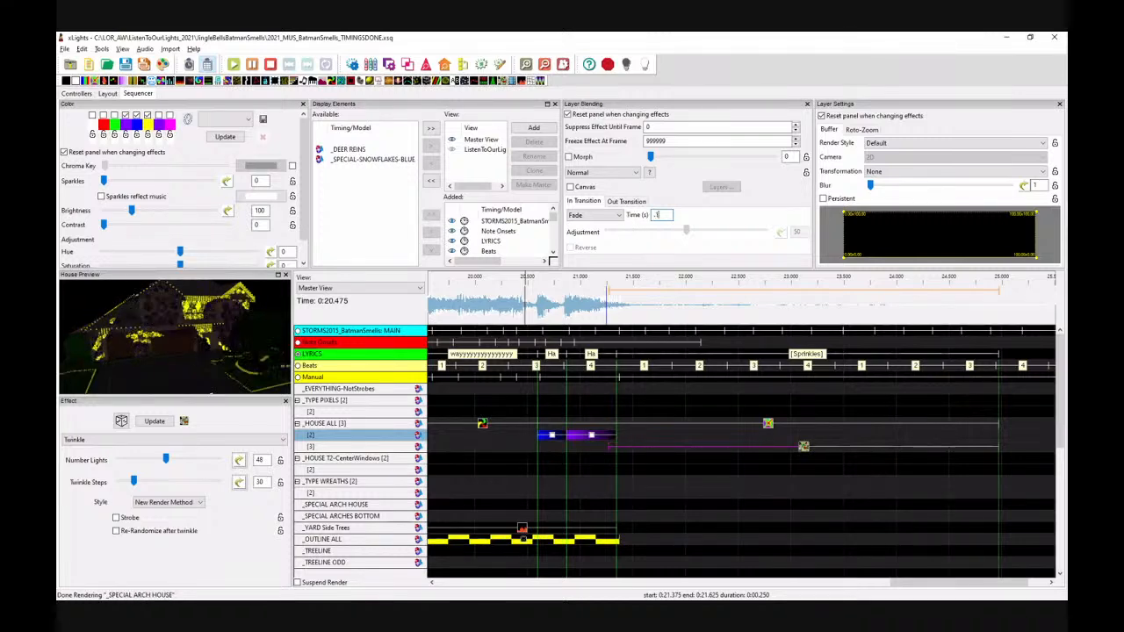
{"action": "left_click_drag", "start_coordinate": [609, 447], "coordinate": [611, 448]}
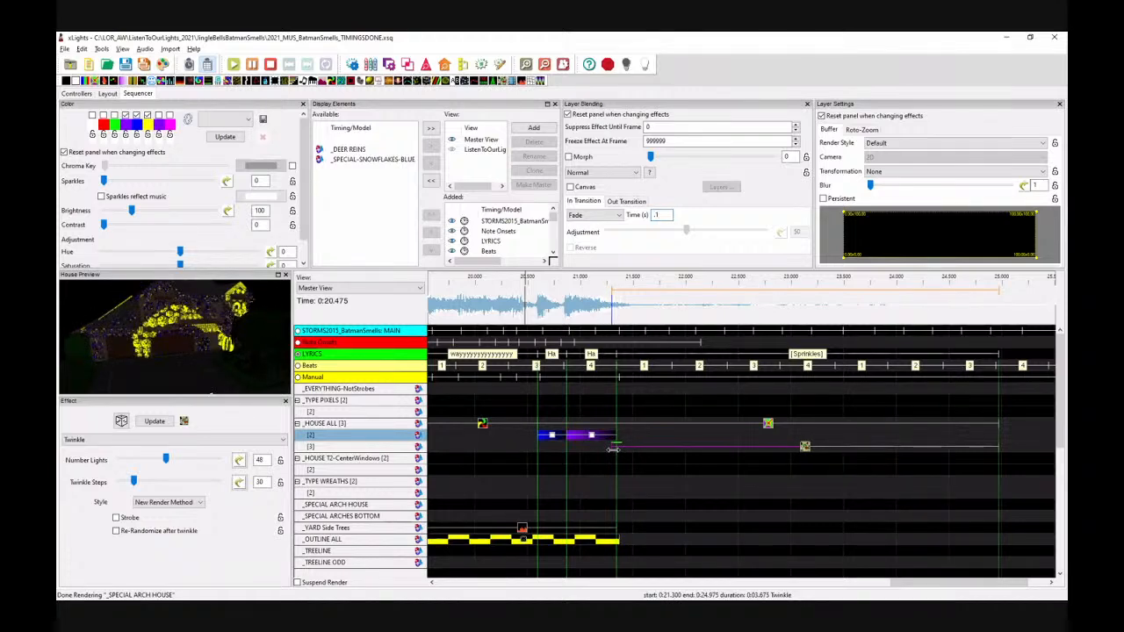
Step: Play back the Twinkle and Butterfly effects from about 20.4 s and about 21.1 s
{"action": "left_click", "coordinate": [520, 302]}
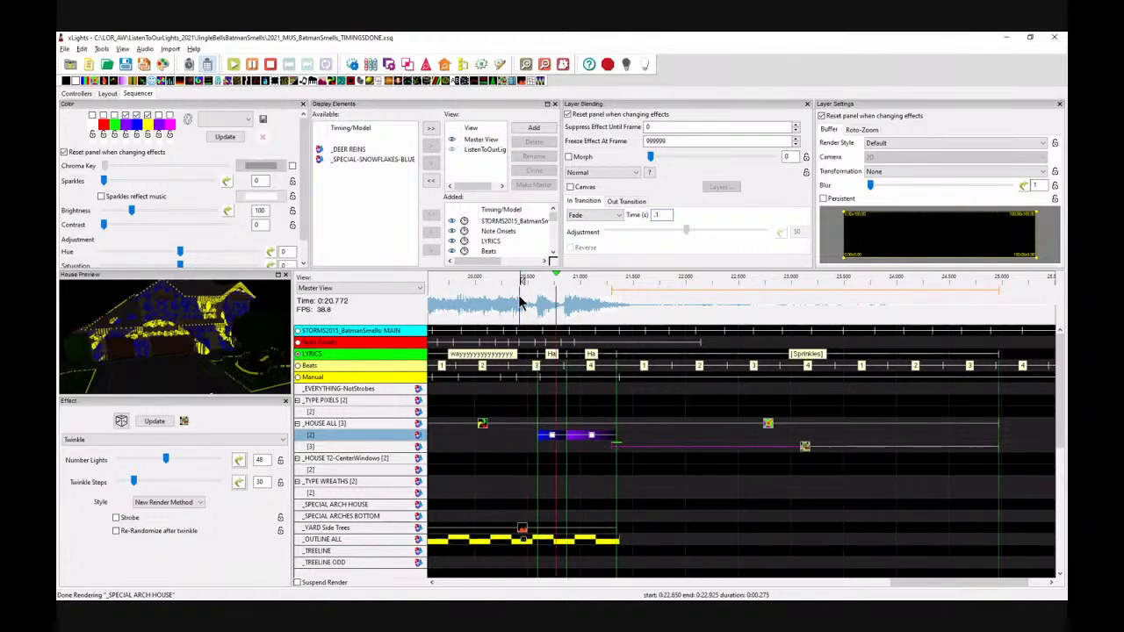
{"action": "key", "text": "space"}
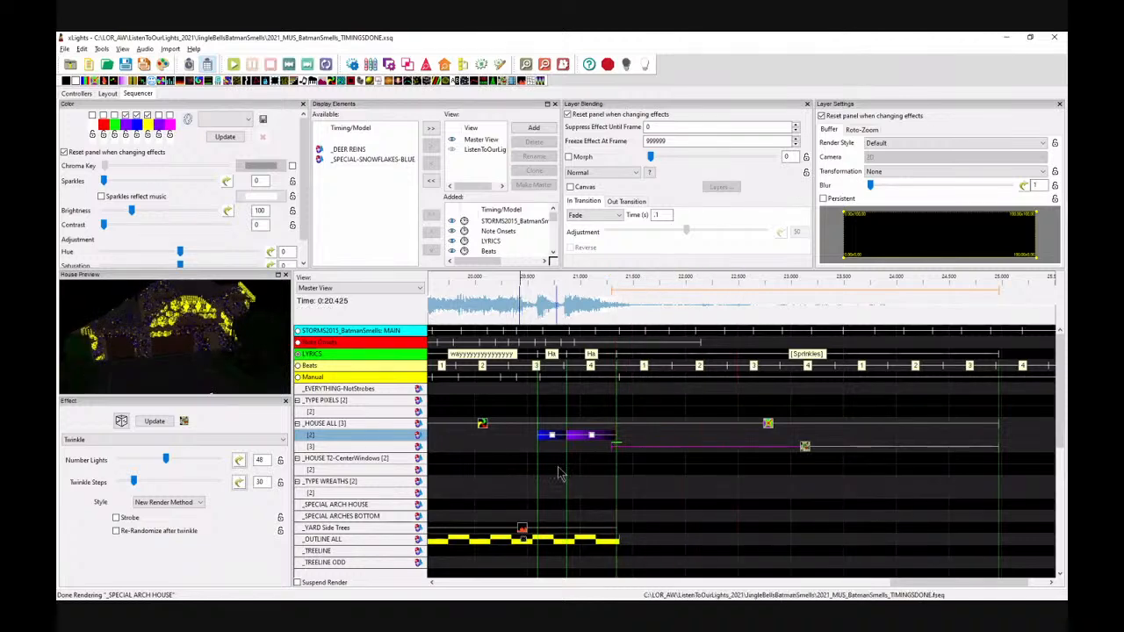
{"action": "left_click", "coordinate": [596, 306]}
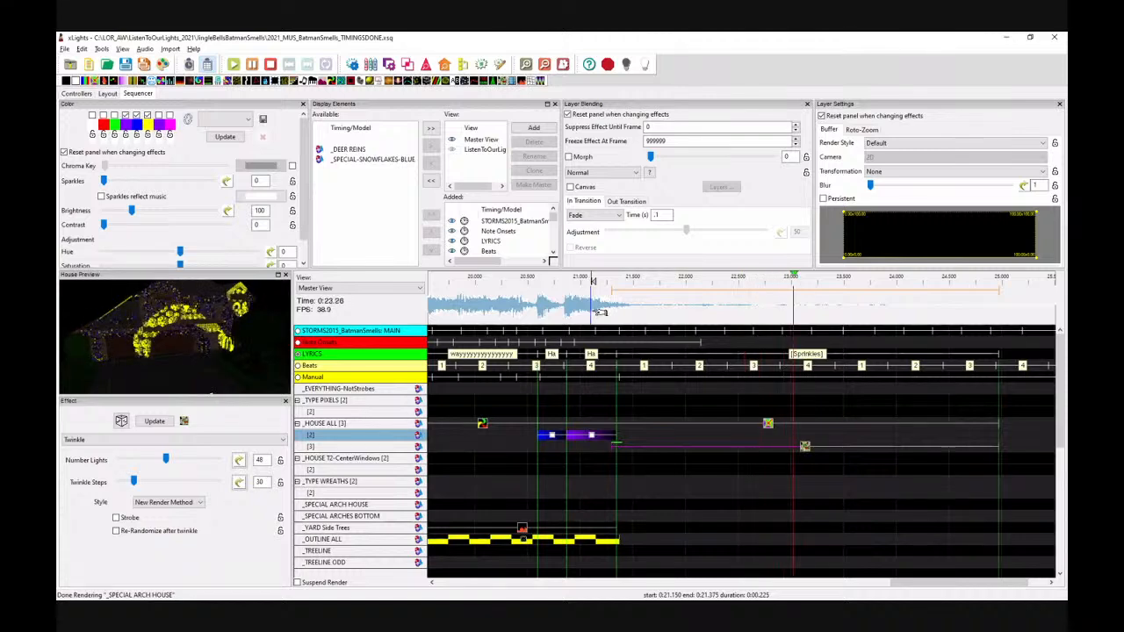
{"action": "key", "text": "space"}
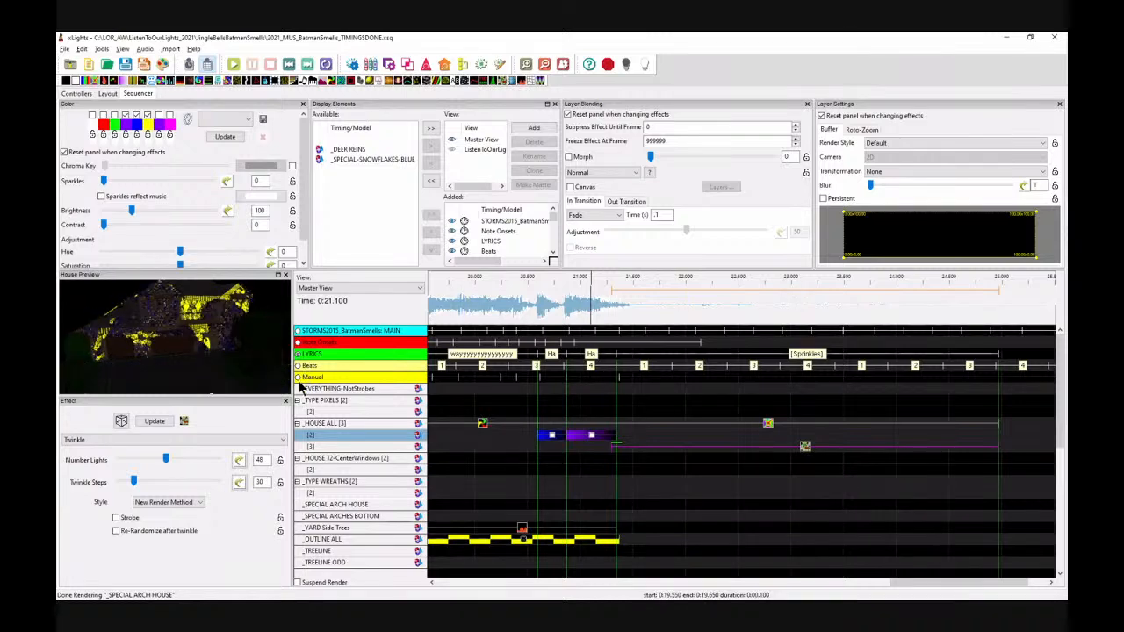
Step: Show the Manual timing marks and move the Twinkle effect from the third House All layer onto the Type Pixels row
{"action": "left_click", "coordinate": [396, 378]}
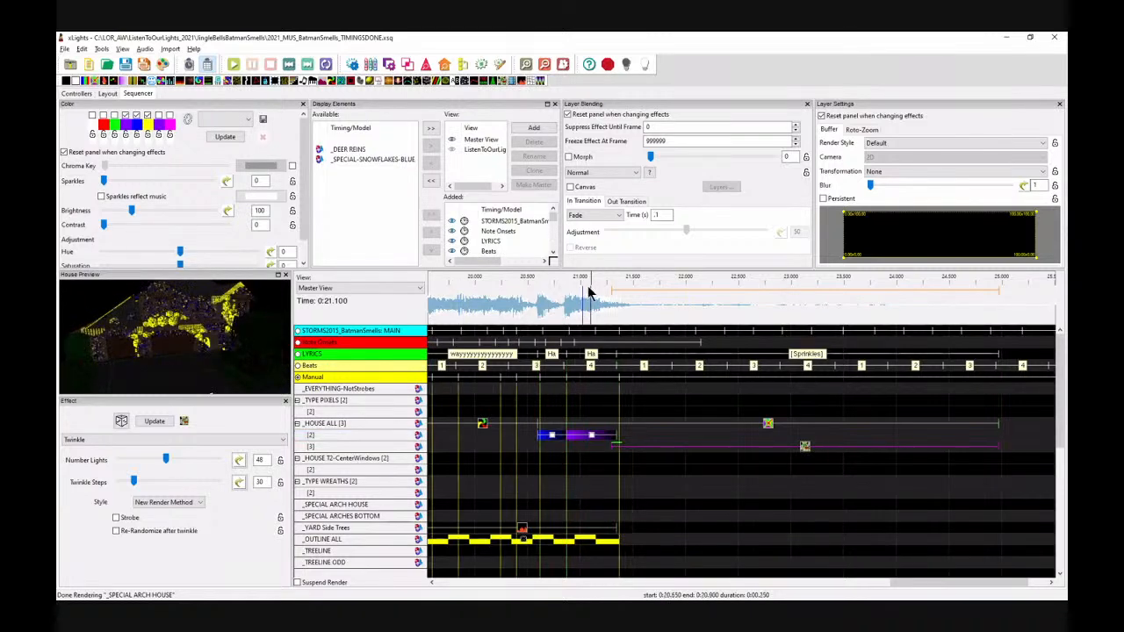
{"action": "left_click_drag", "start_coordinate": [602, 382], "coordinate": [612, 382]}
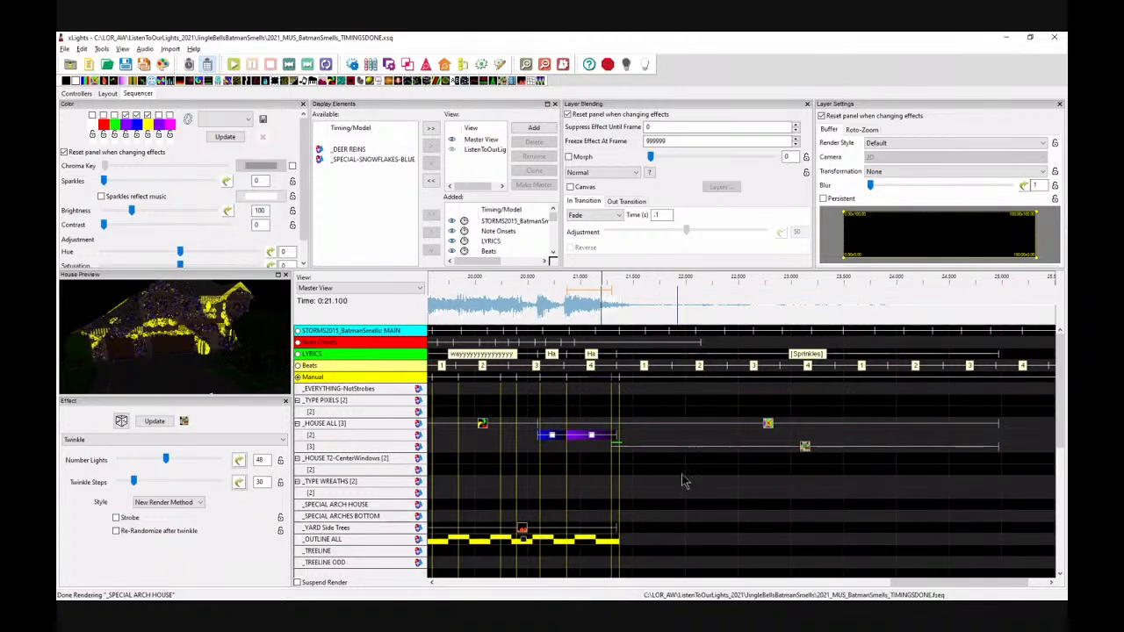
{"action": "left_click", "coordinate": [805, 446]}
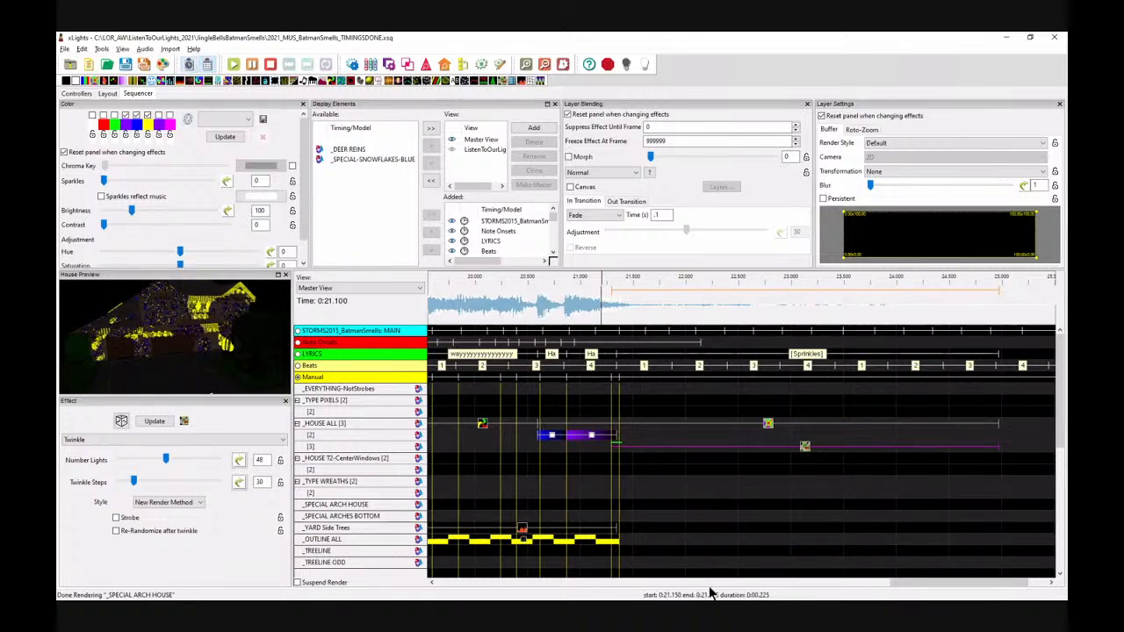
{"action": "left_click", "coordinate": [624, 496]}
{"action": "scroll", "coordinate": [617, 492], "scroll_direction": "down", "scroll_amount": 1}
{"action": "scroll", "coordinate": [617, 492], "scroll_direction": "down", "scroll_amount": 4}
{"action": "scroll", "coordinate": [618, 492], "scroll_direction": "up", "scroll_amount": 5}
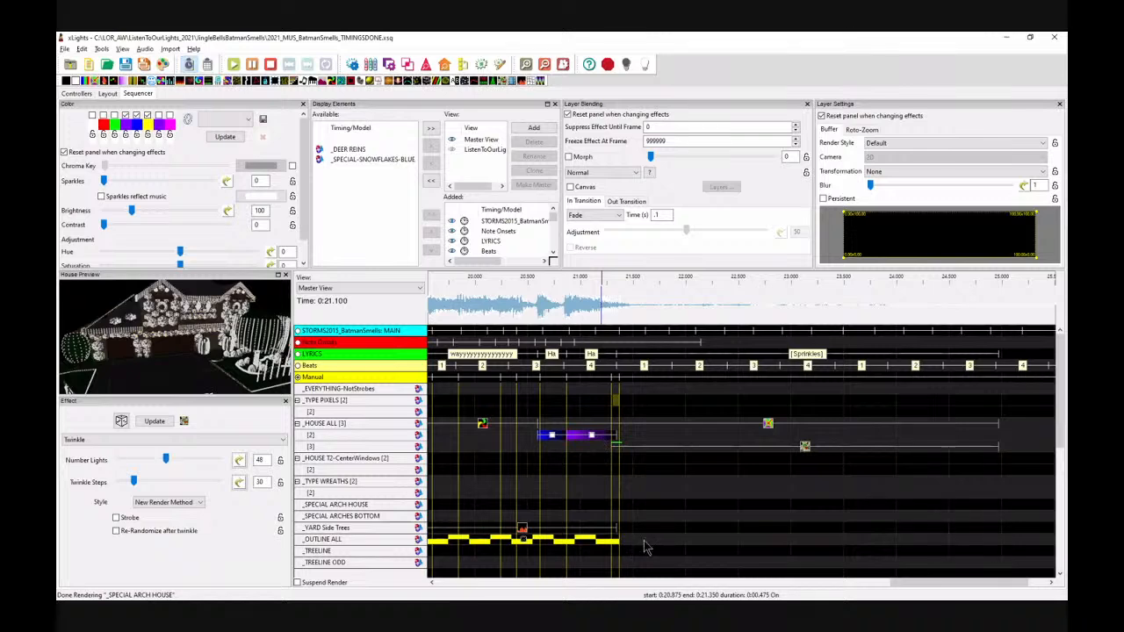
{"action": "key", "text": "ctrl+v"}
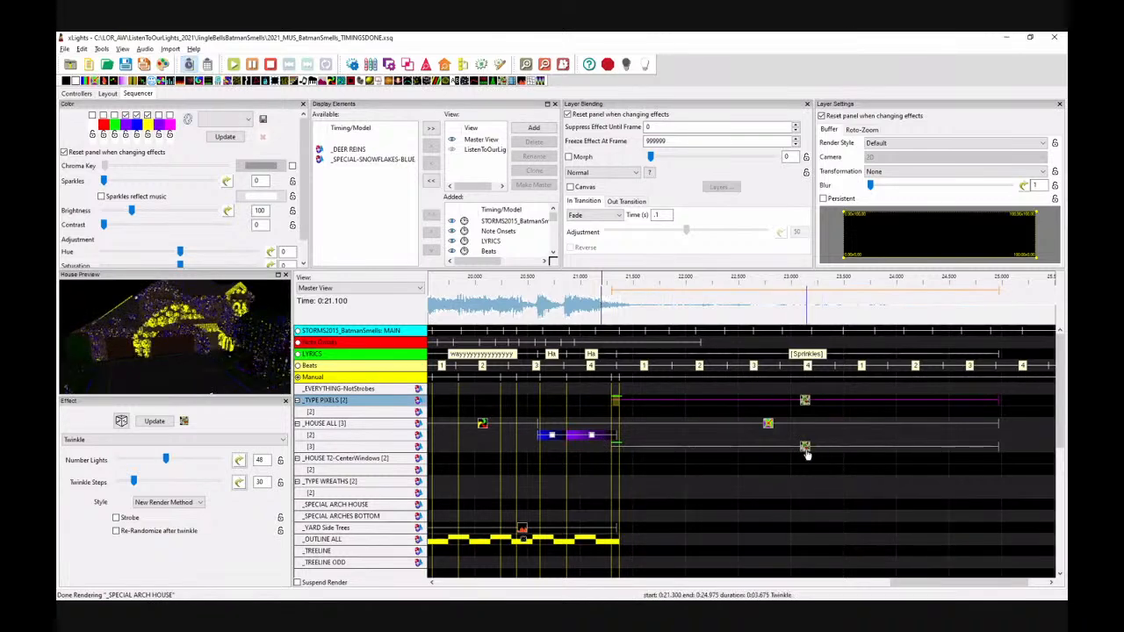
{"action": "left_click", "coordinate": [805, 447]}
{"action": "key", "text": "Delete"}
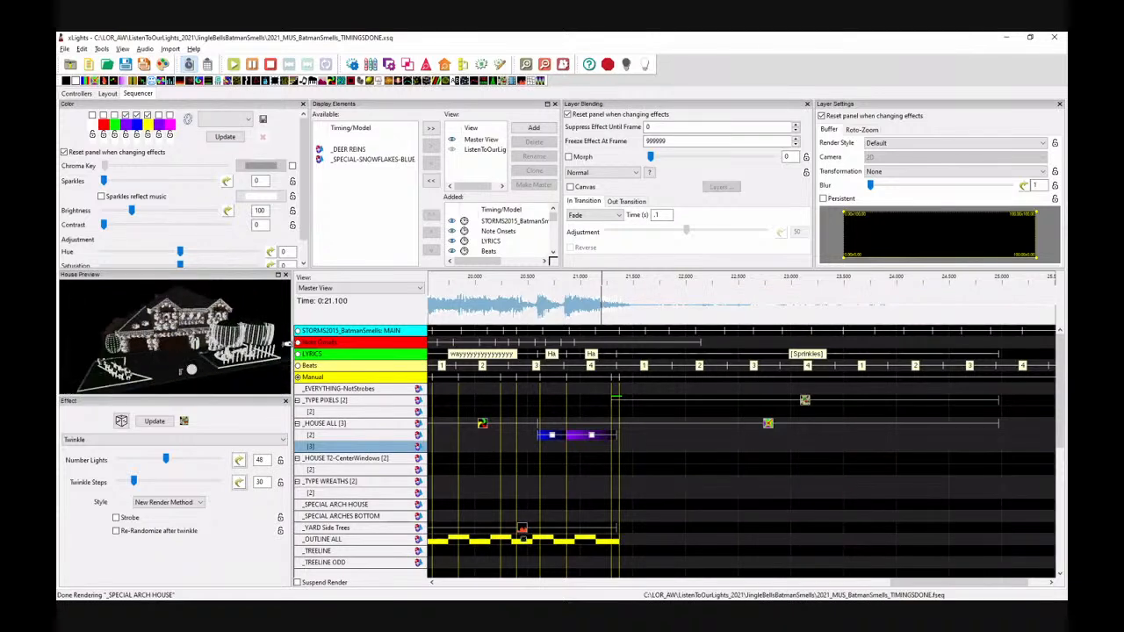
Step: Play back the sequence from about 20.8 s, rotate the house preview, and reselect the Butterfly effect on House All
{"action": "left_click", "coordinate": [543, 312]}
{"action": "key", "text": "space"}
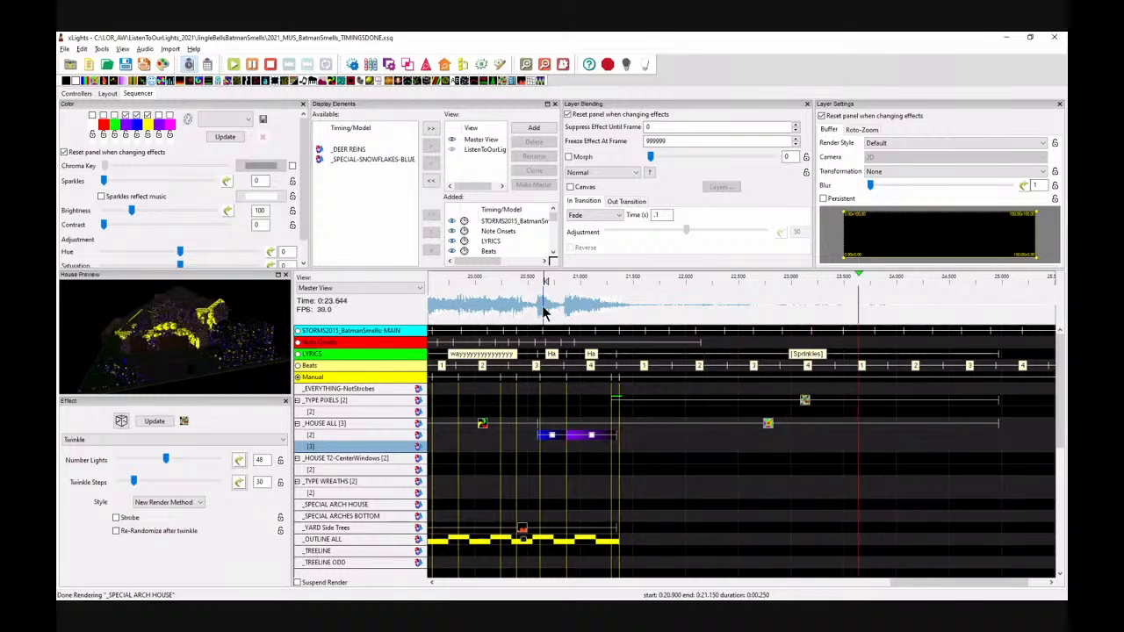
{"action": "key", "text": "space"}
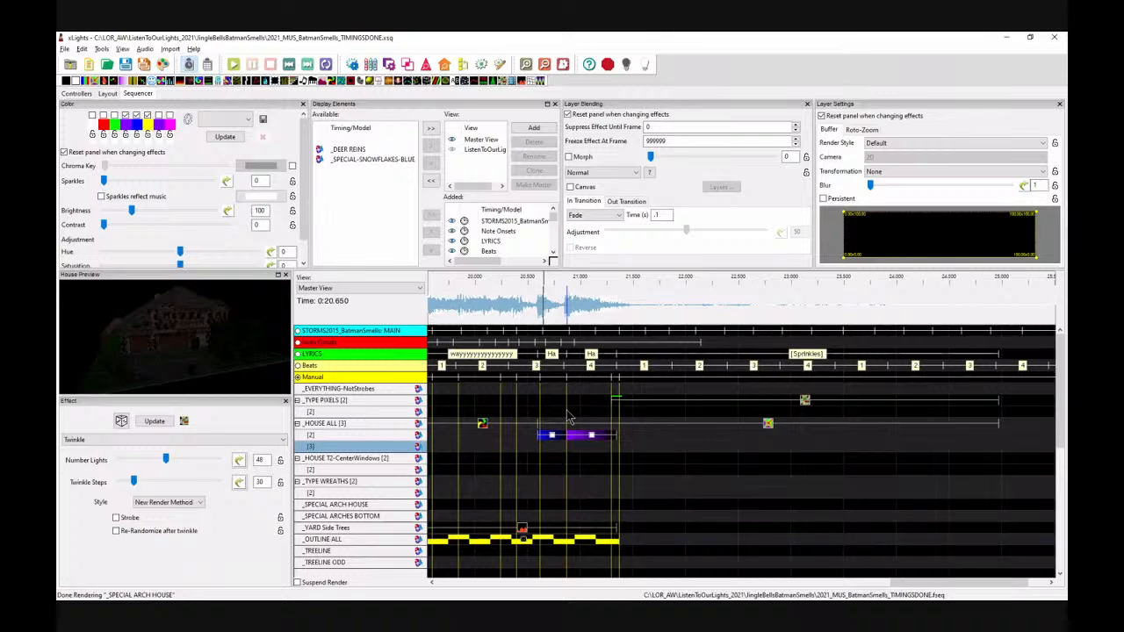
{"action": "left_click_drag", "start_coordinate": [191, 363], "coordinate": [200, 344]}
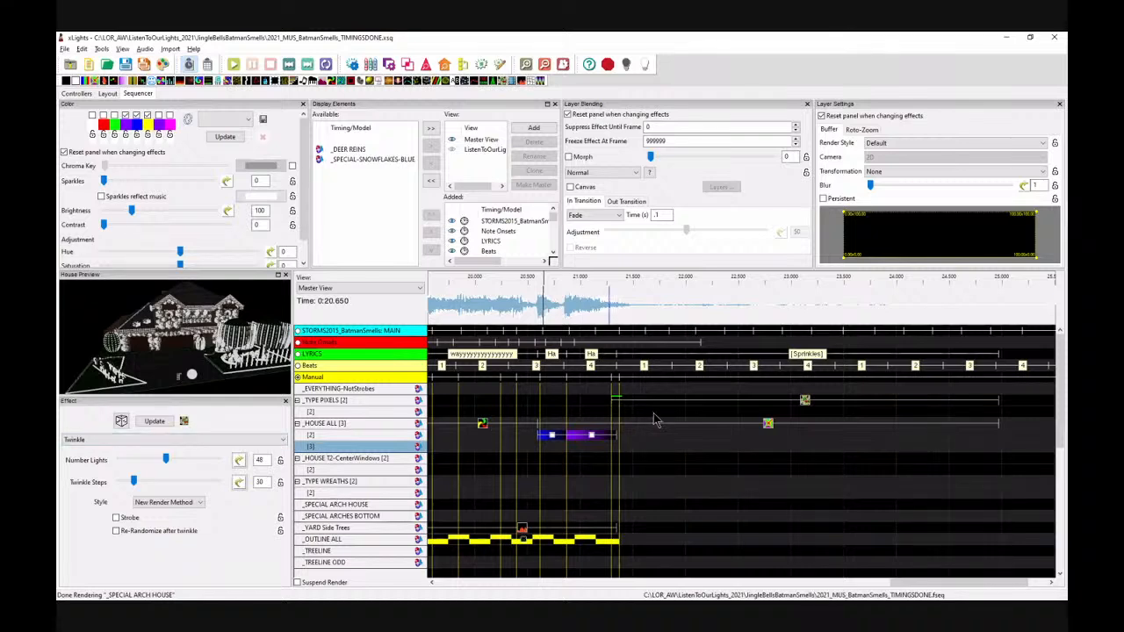
{"action": "left_click", "coordinate": [665, 451]}
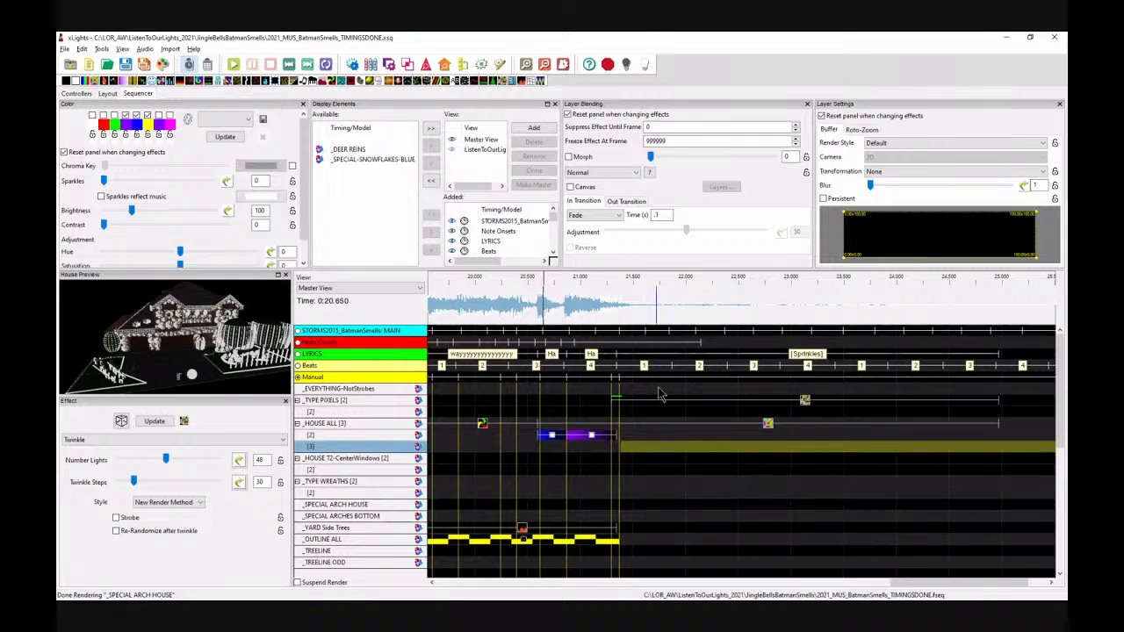
{"action": "left_click", "coordinate": [769, 425]}
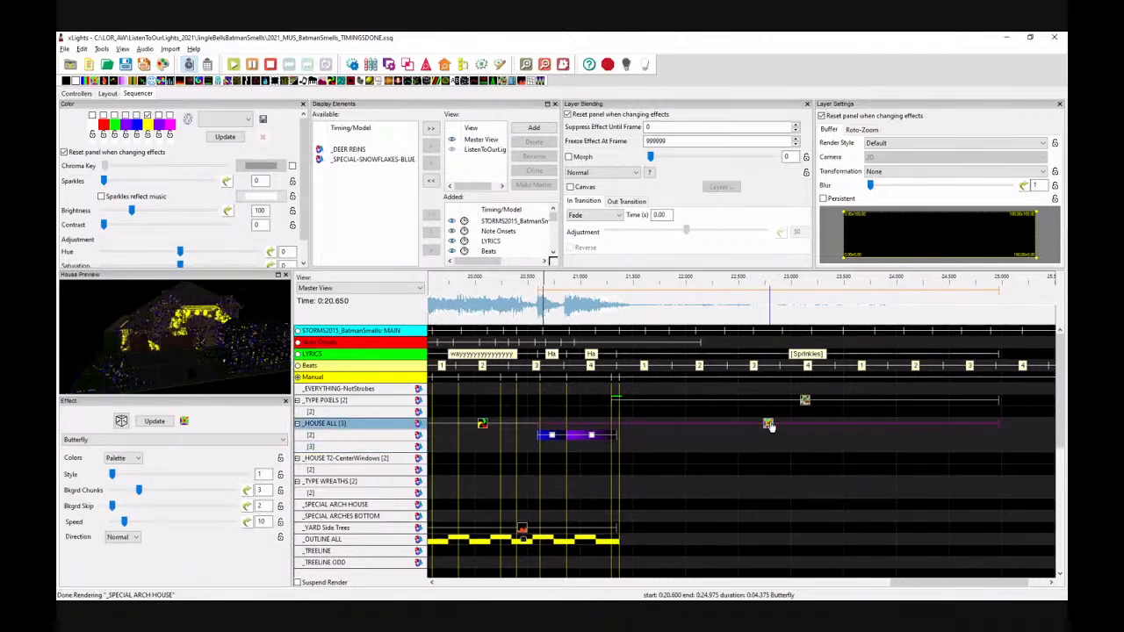
Step: Move the Butterfly effect onto the Type Pixels row and the Twinkle effect onto the Type Pixels second layer
{"action": "key", "text": "Up"}
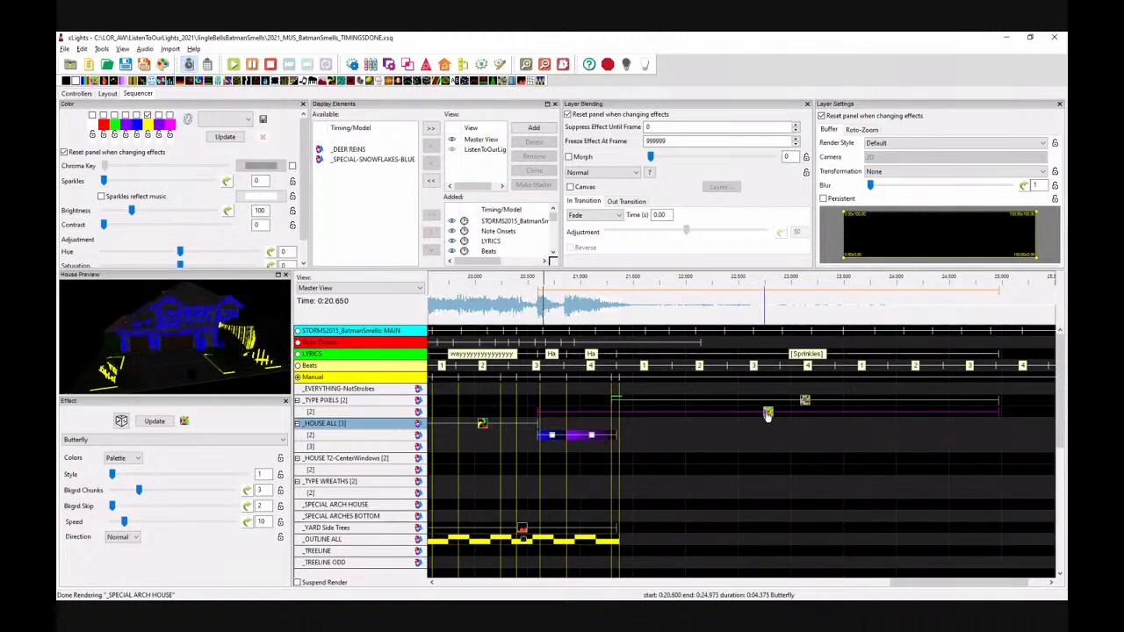
{"action": "left_click_drag", "start_coordinate": [768, 415], "coordinate": [768, 392]}
{"action": "left_click", "coordinate": [805, 402]}
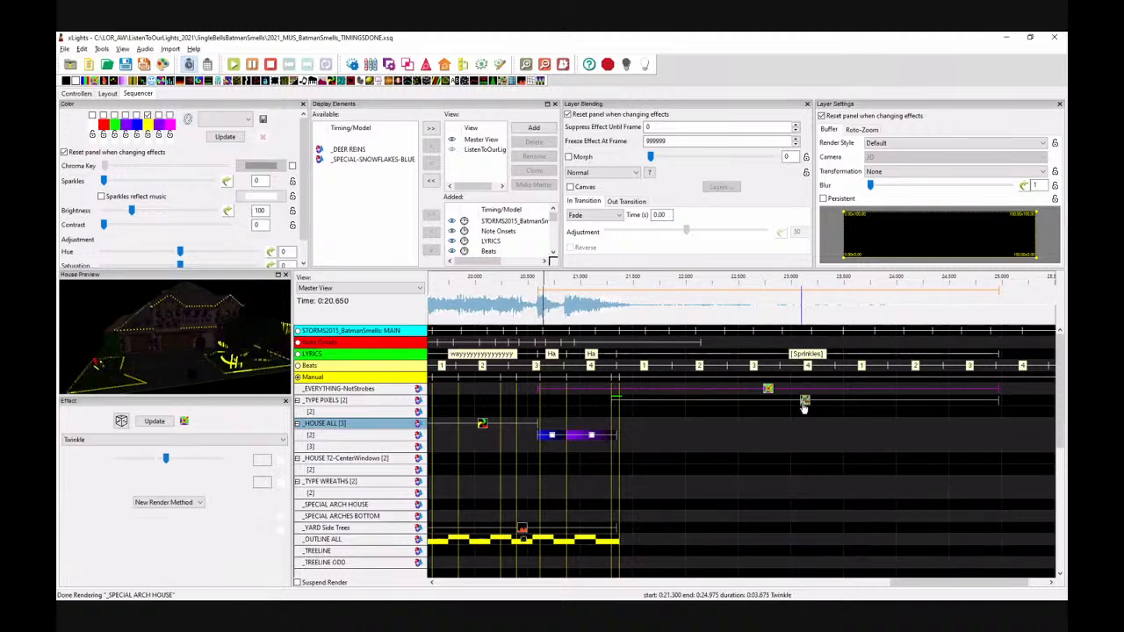
{"action": "left_click_drag", "start_coordinate": [801, 406], "coordinate": [801, 412]}
{"action": "left_click", "coordinate": [771, 391]}
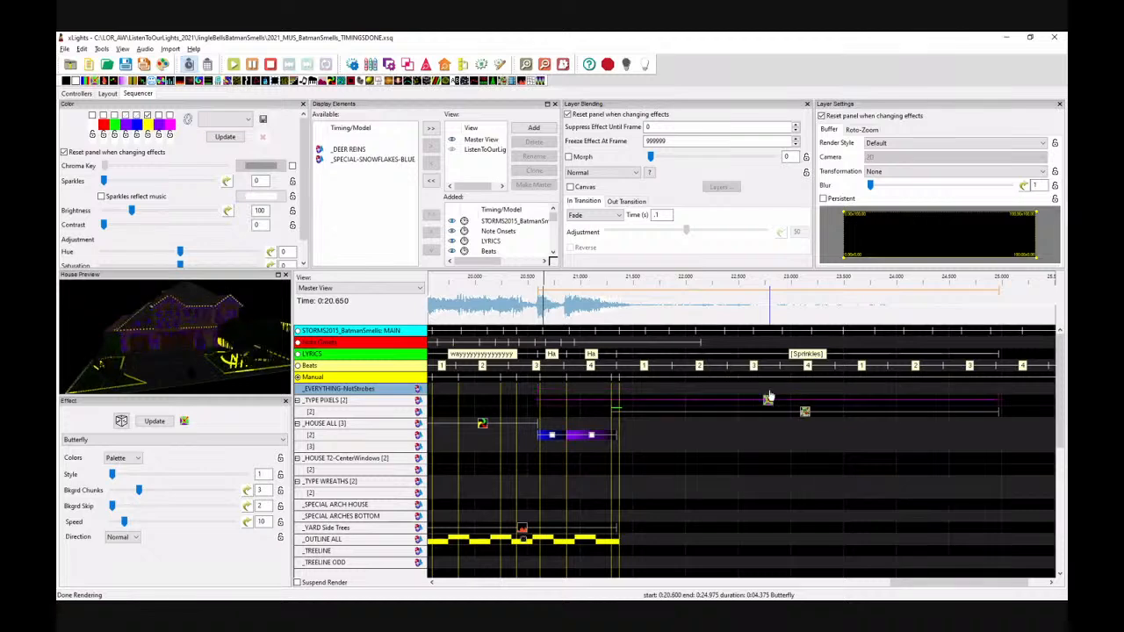
{"action": "left_click_drag", "start_coordinate": [770, 395], "coordinate": [770, 405]}
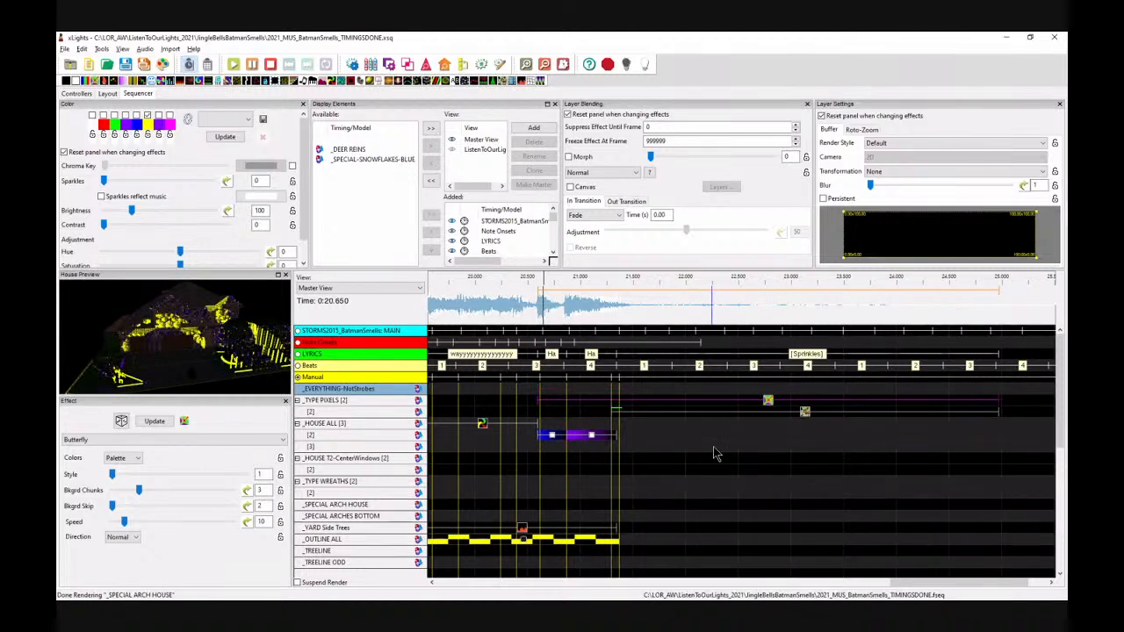
Step: Add a Pictures effect on the third House All layer spanning about 21.3 s to 24.975 s
{"action": "left_click", "coordinate": [659, 436]}
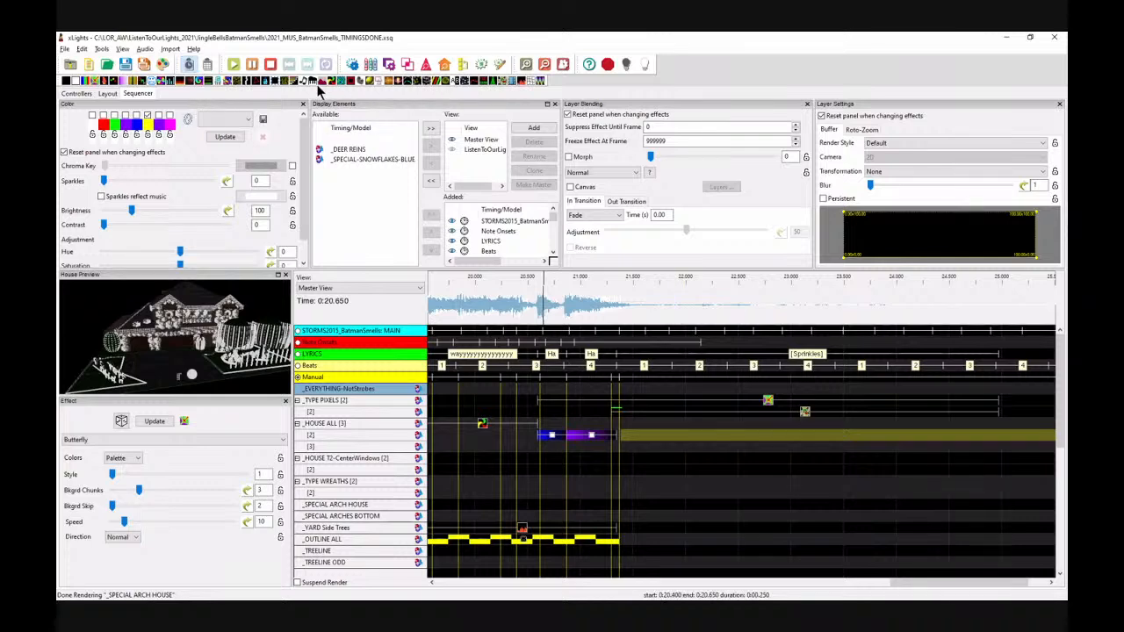
{"action": "left_click_drag", "start_coordinate": [323, 83], "coordinate": [641, 447]}
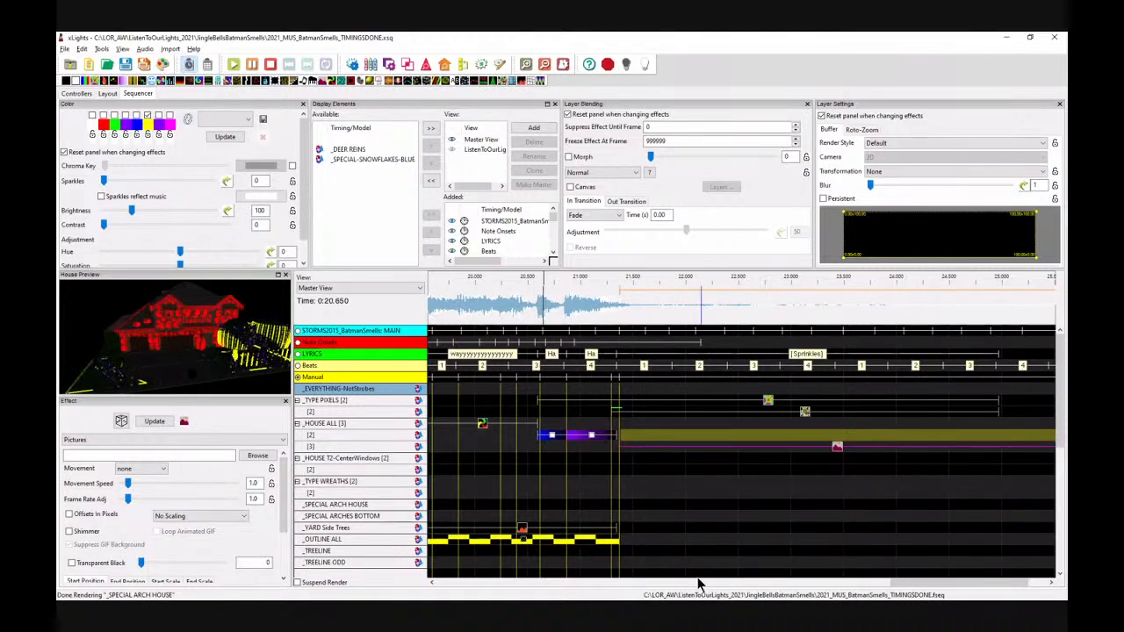
{"action": "left_click_drag", "start_coordinate": [837, 449], "coordinate": [753, 448]}
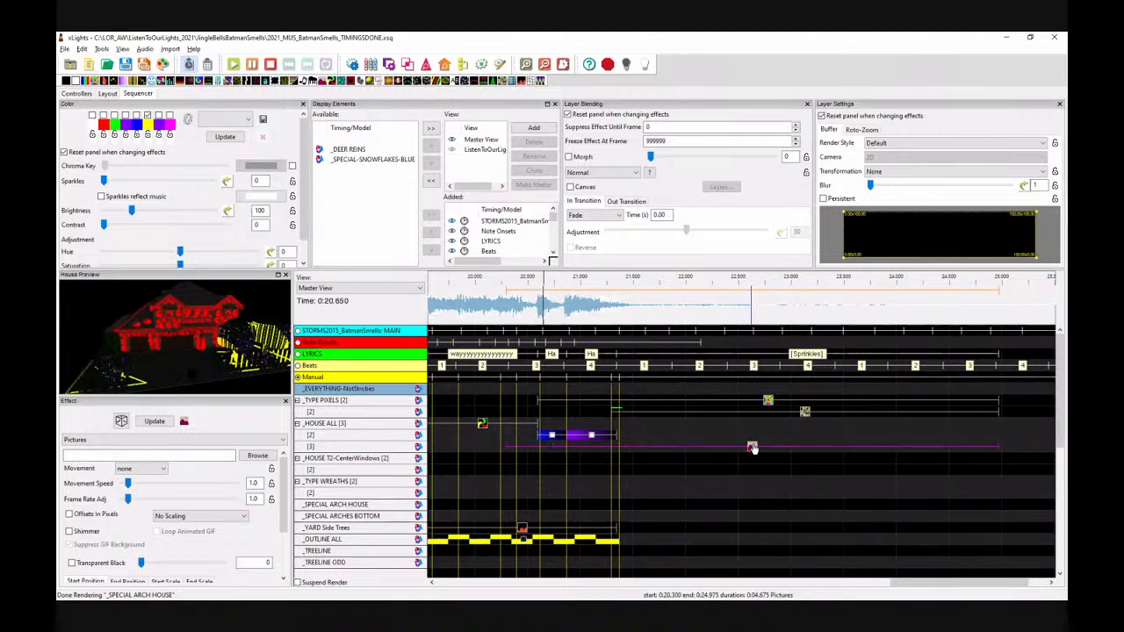
{"action": "left_click_drag", "start_coordinate": [505, 449], "coordinate": [610, 449]}
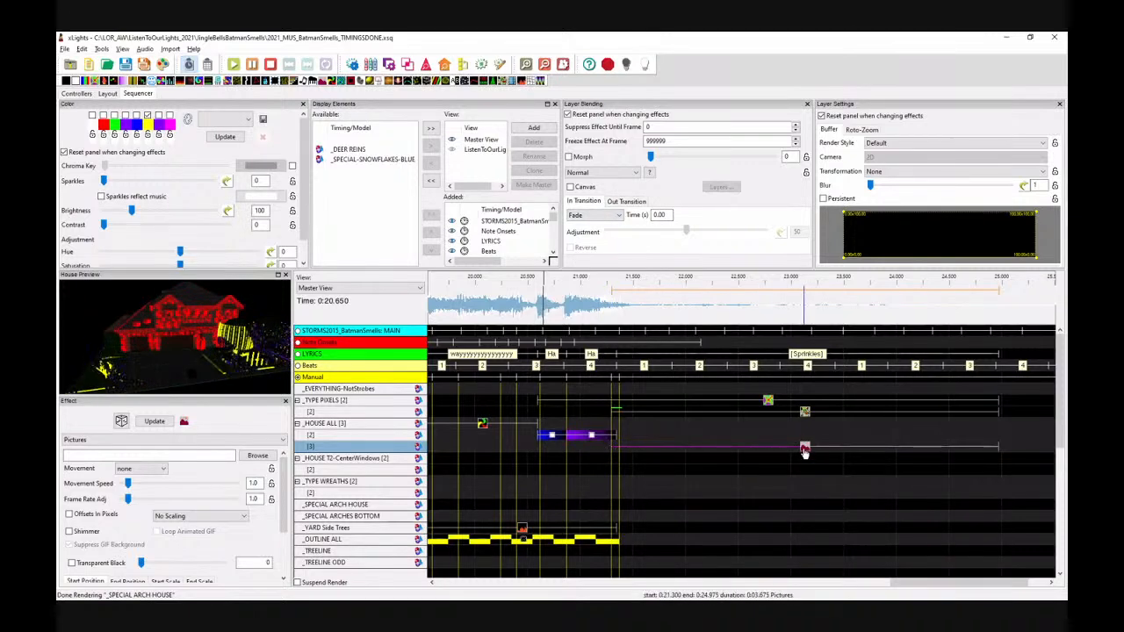
Step: Load the joker-bat-signal-robin-transprent-png-batsignal-logo.png image from the Images folder into the Pictures effect
{"action": "left_click", "coordinate": [257, 456]}
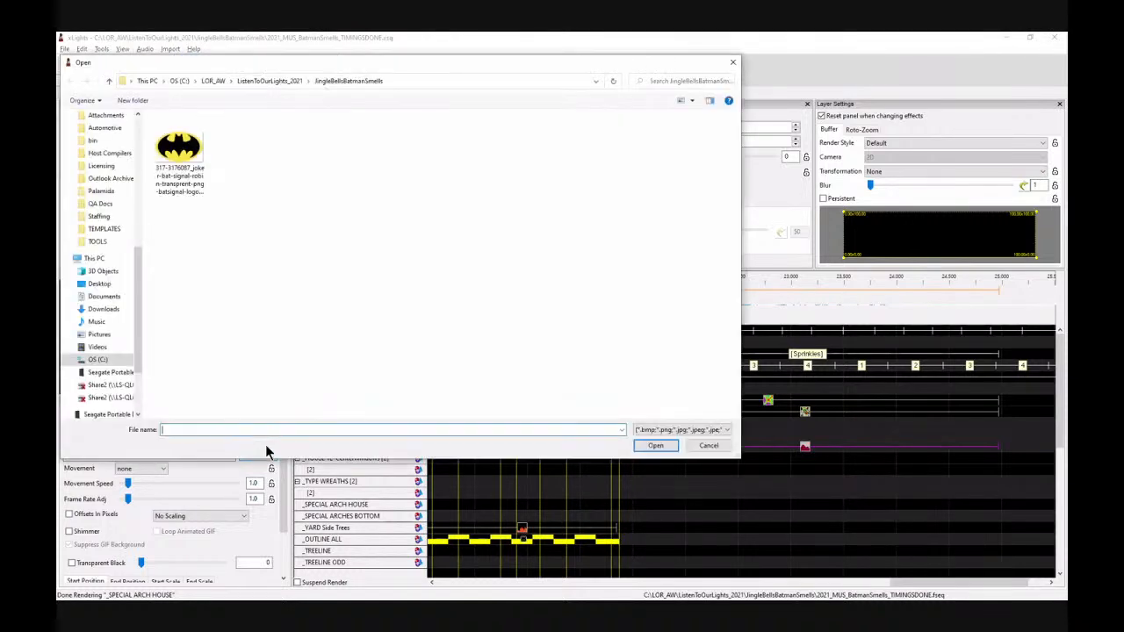
{"action": "left_click", "coordinate": [182, 158]}
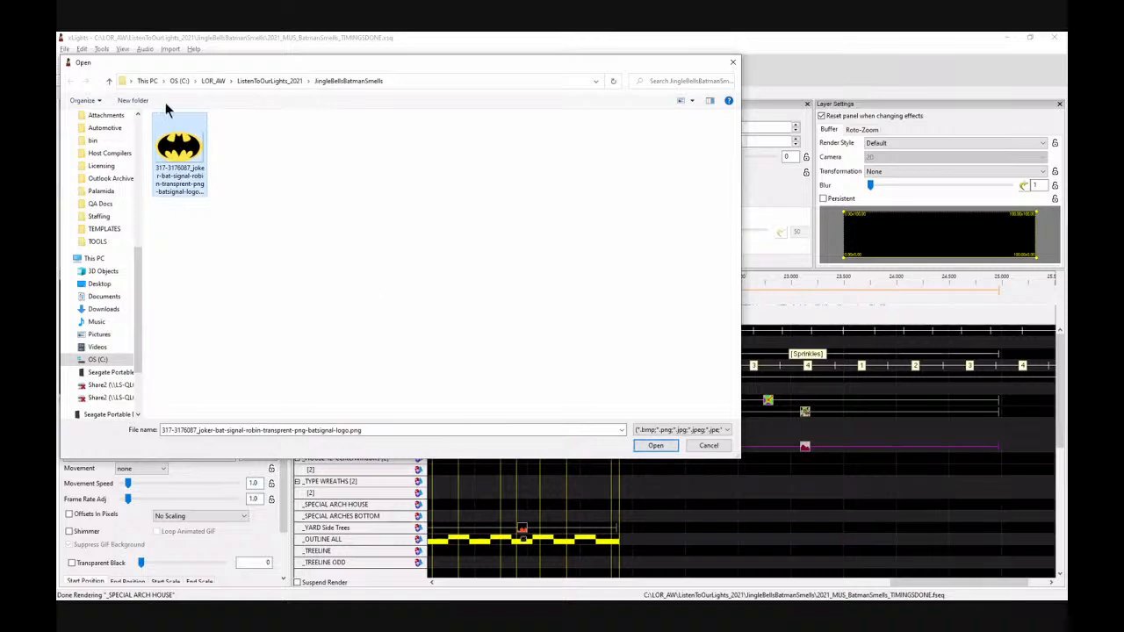
{"action": "left_click", "coordinate": [274, 82]}
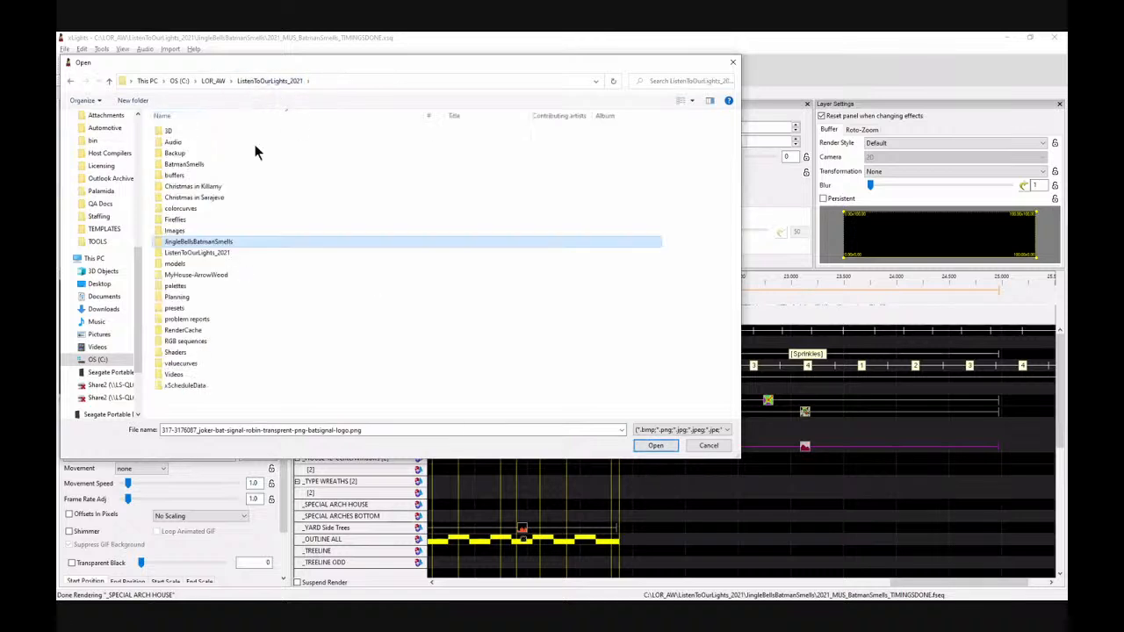
{"action": "double_click", "coordinate": [173, 231]}
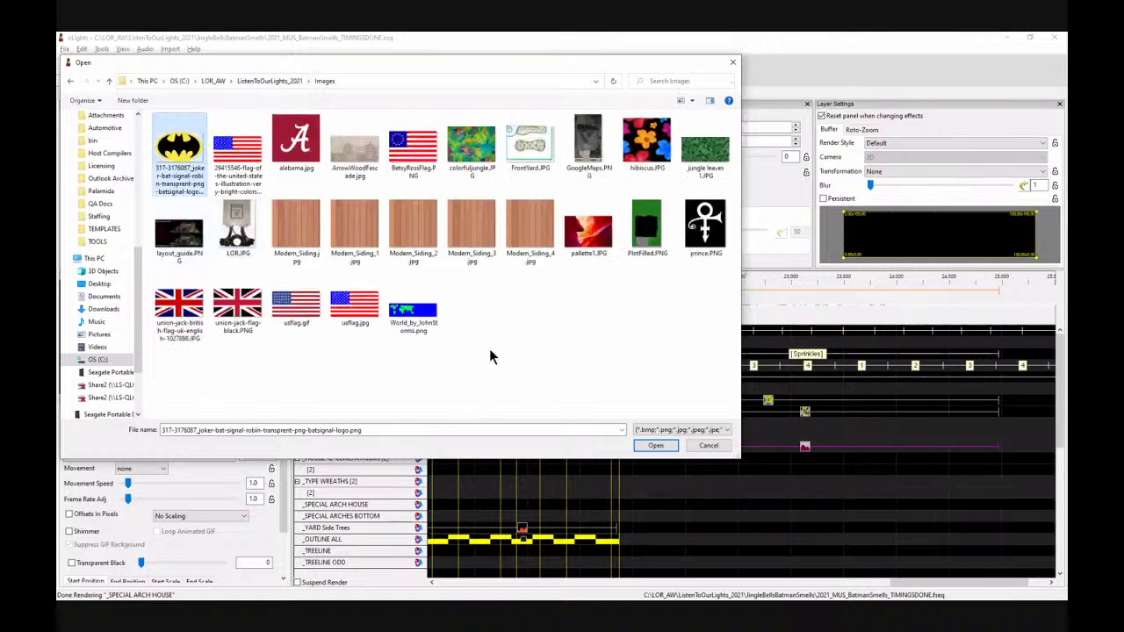
{"action": "left_click", "coordinate": [656, 445]}
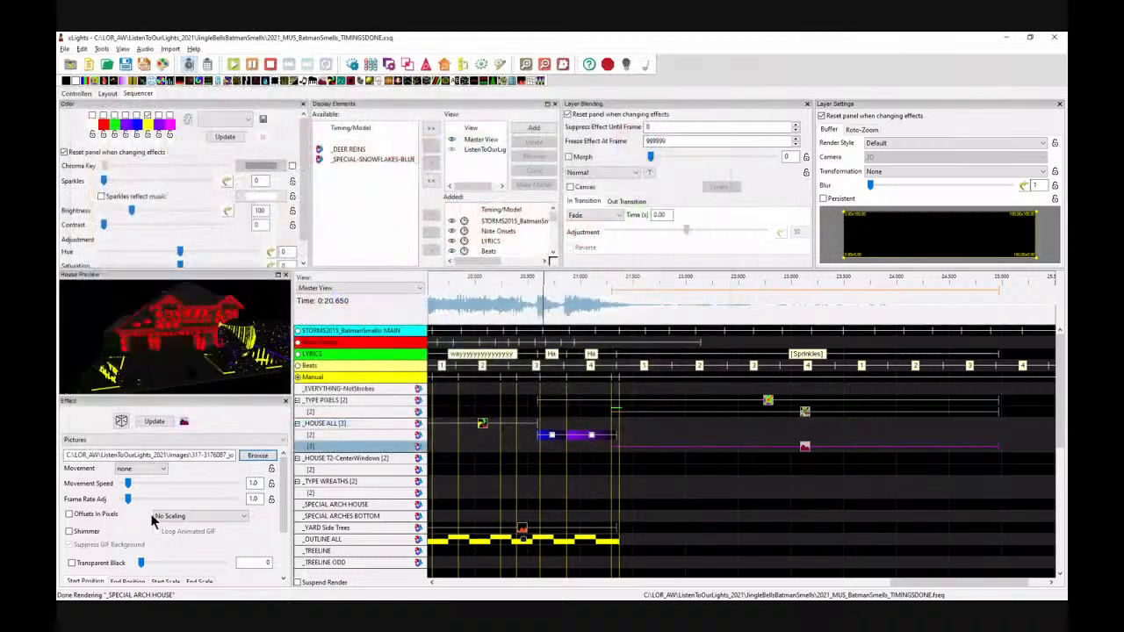
Step: Set the picture's scaling to Scale Keep Aspect Ratio and its movement to zoom in
{"action": "left_click", "coordinate": [211, 455]}
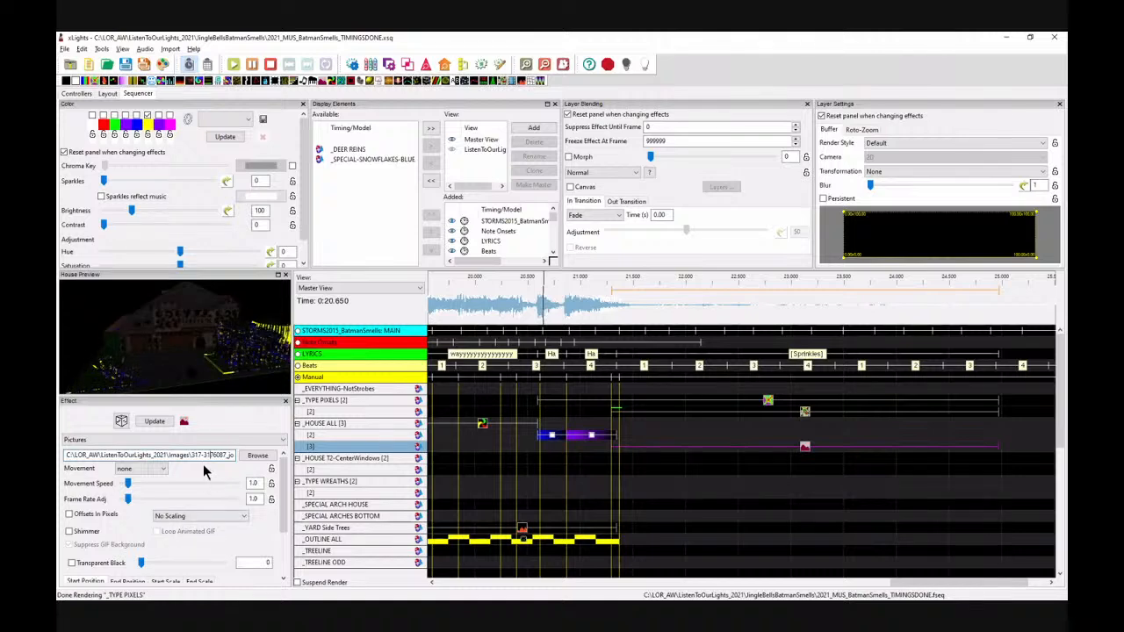
{"action": "left_click", "coordinate": [200, 519]}
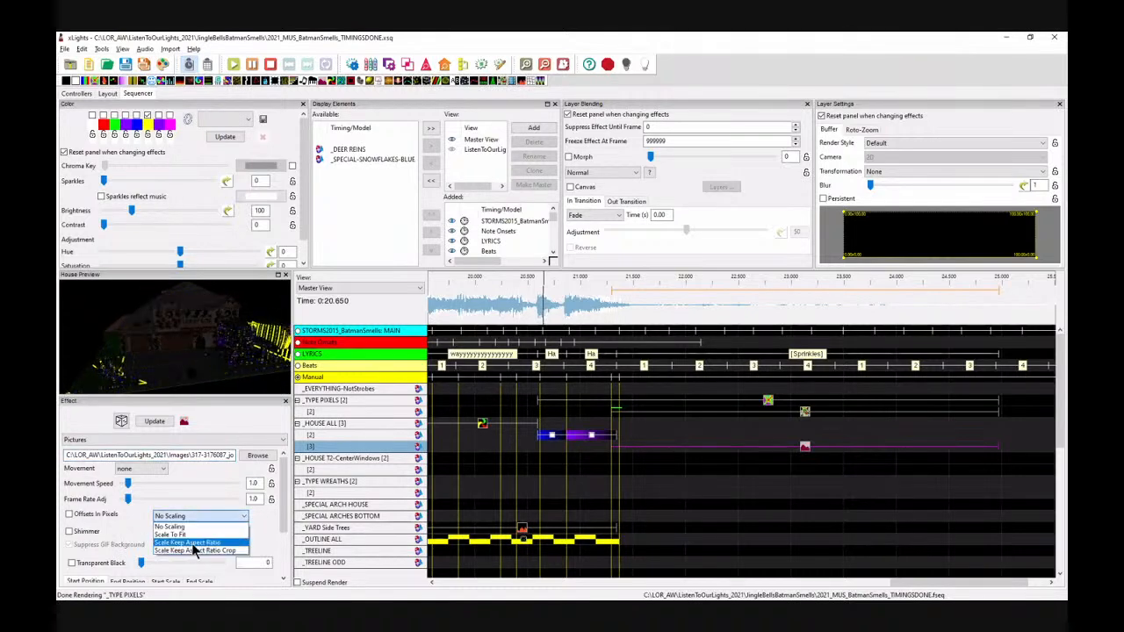
{"action": "left_click", "coordinate": [201, 545]}
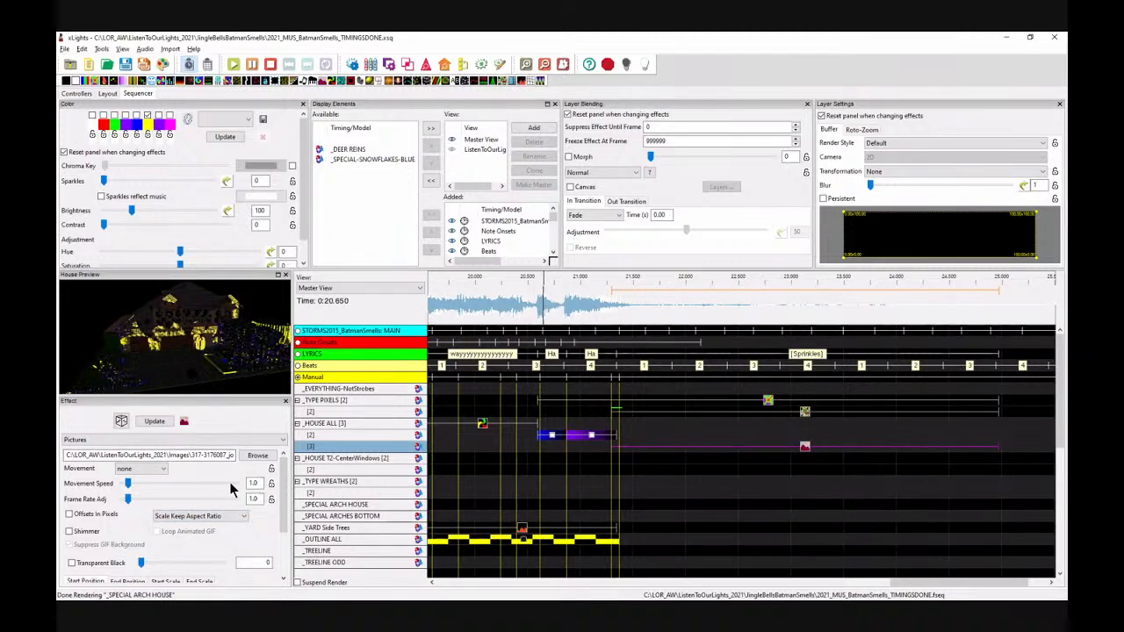
{"action": "left_click", "coordinate": [148, 470]}
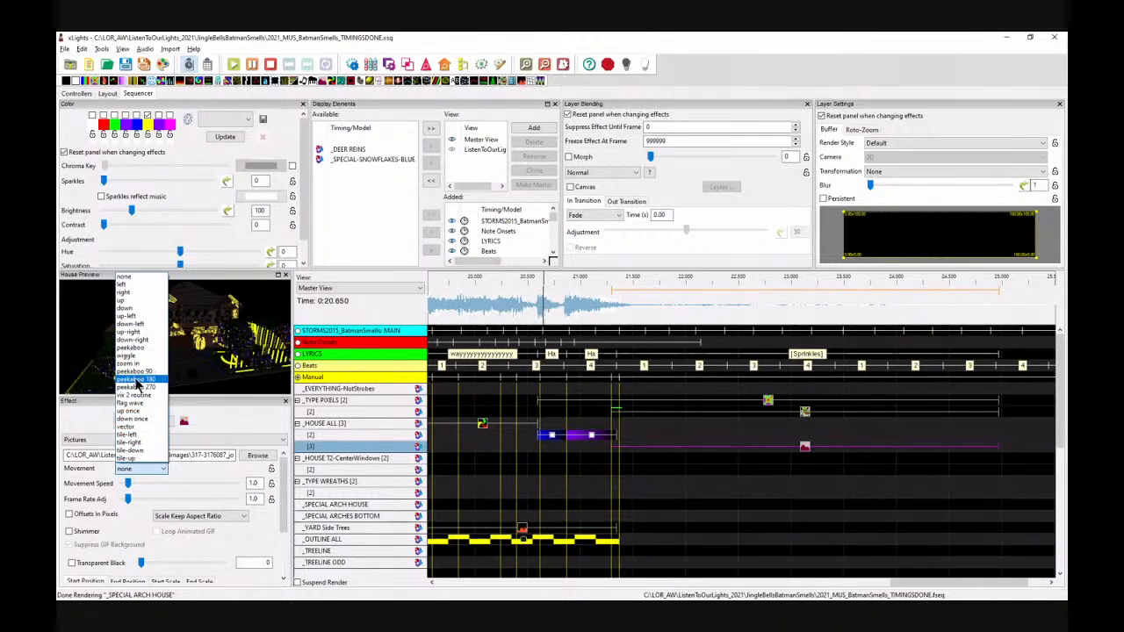
{"action": "left_click", "coordinate": [137, 365]}
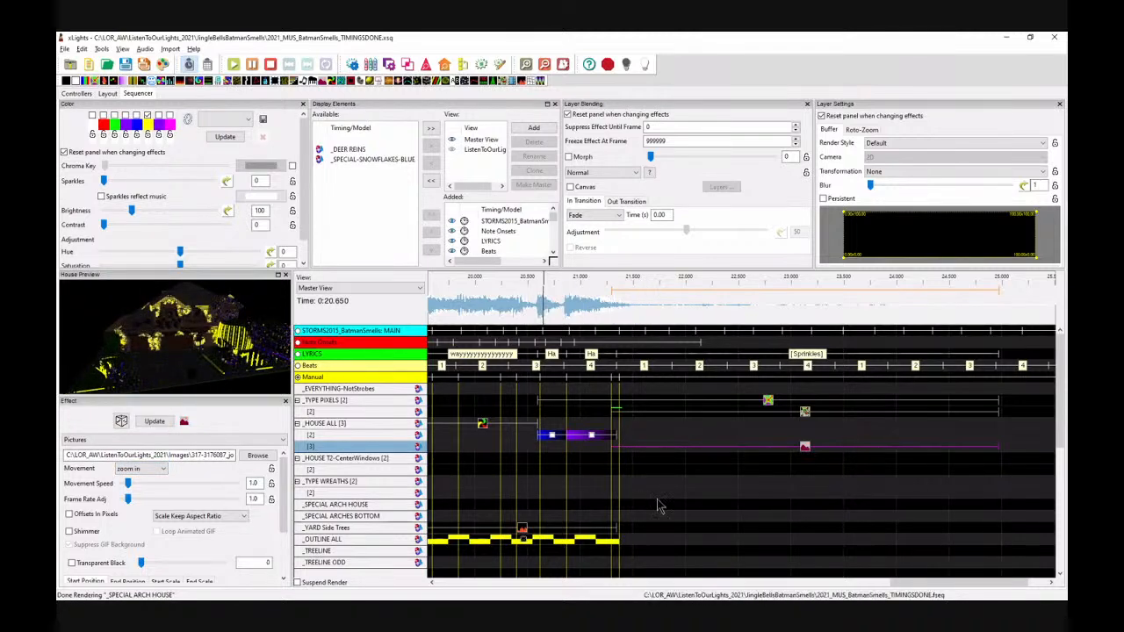
Step: Play back the Pictures effect section of the sequence twice
{"action": "key", "text": "space"}
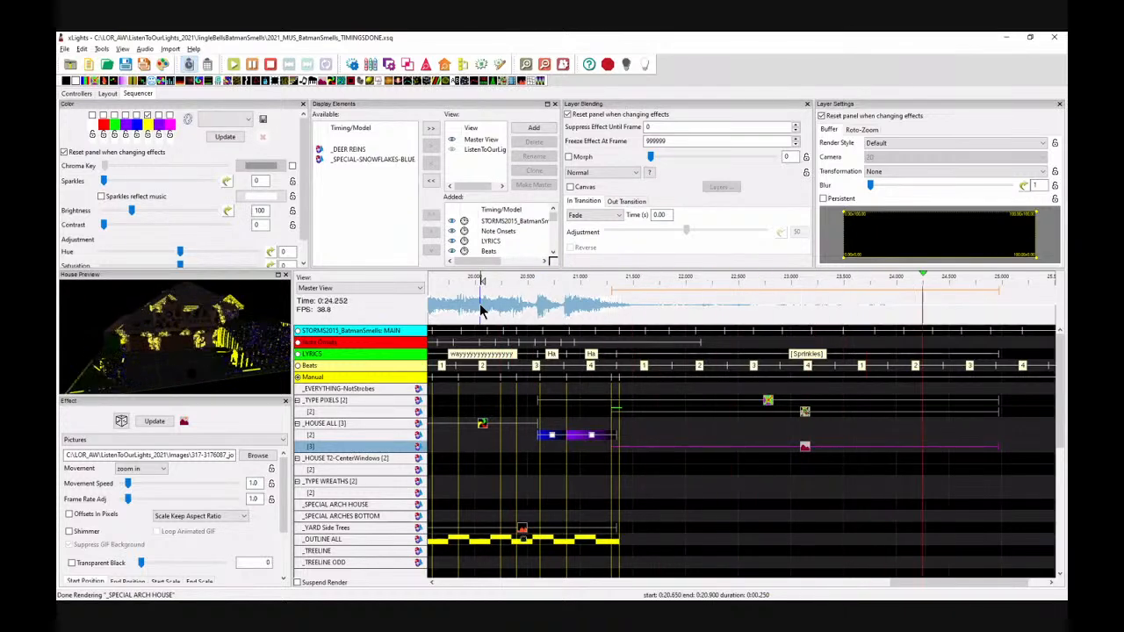
{"action": "key", "text": "space"}
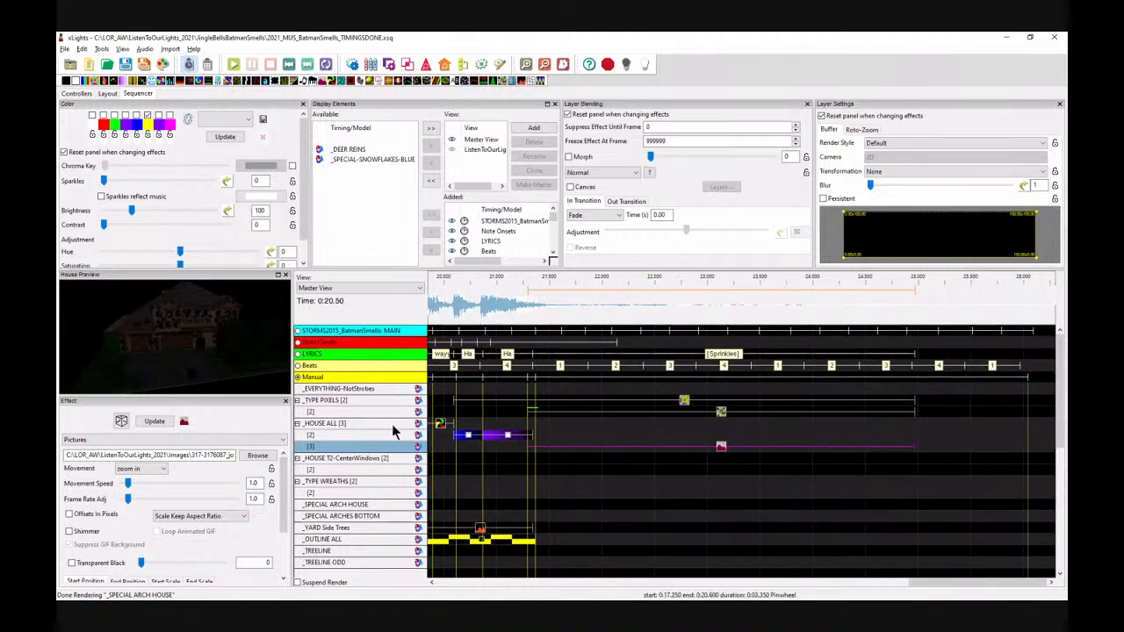
{"action": "key", "text": "space"}
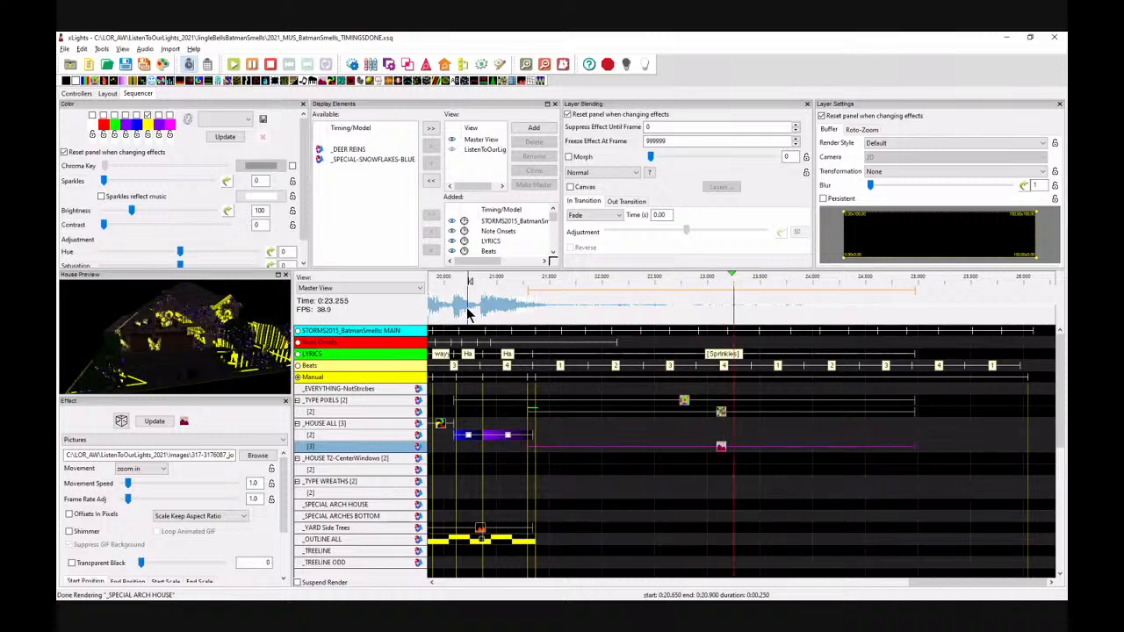
{"action": "key", "text": "space"}
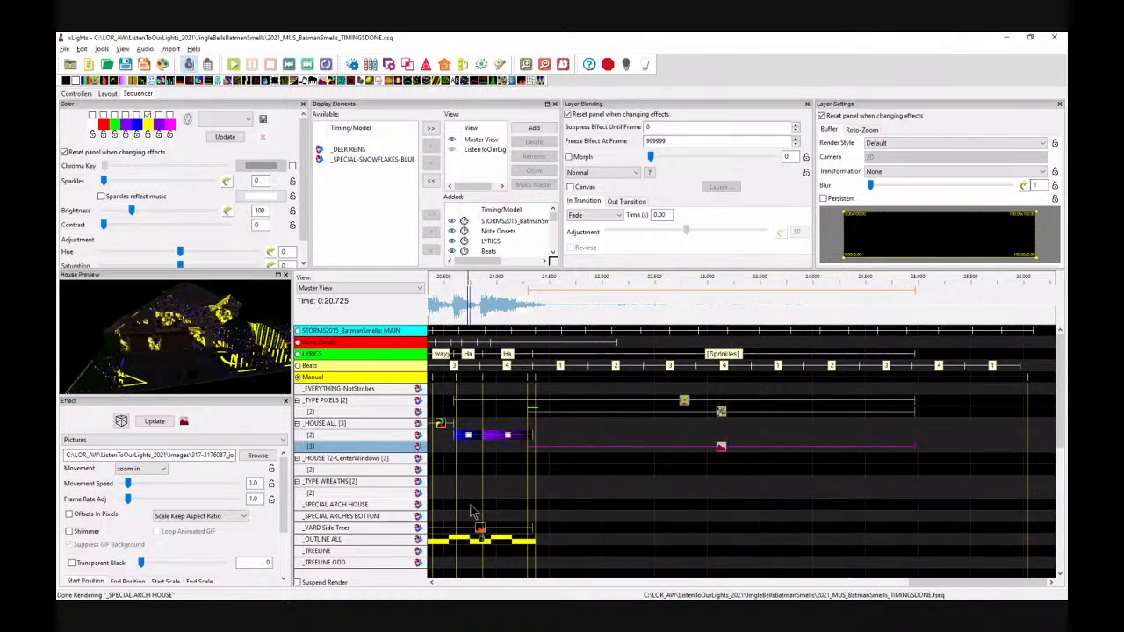
Step: Open the 2021_MUS_BatmanSmells SEQUENCED sequence from the JingleBellsBatmanSmells folder, saving changes to the current one
{"action": "left_click", "coordinate": [105, 67]}
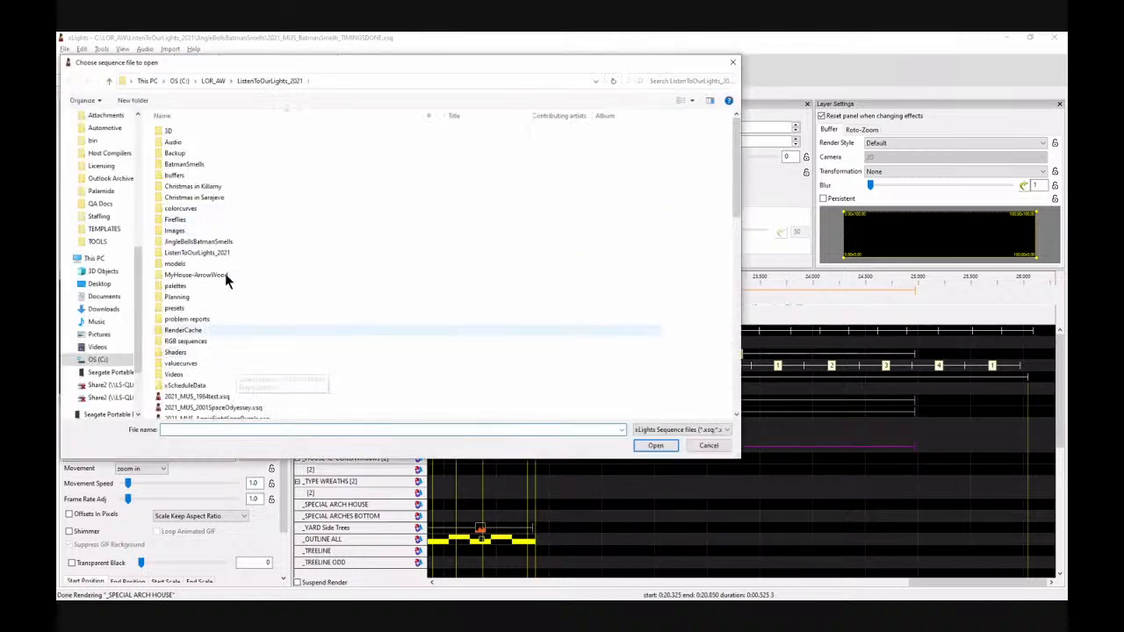
{"action": "left_click", "coordinate": [204, 243]}
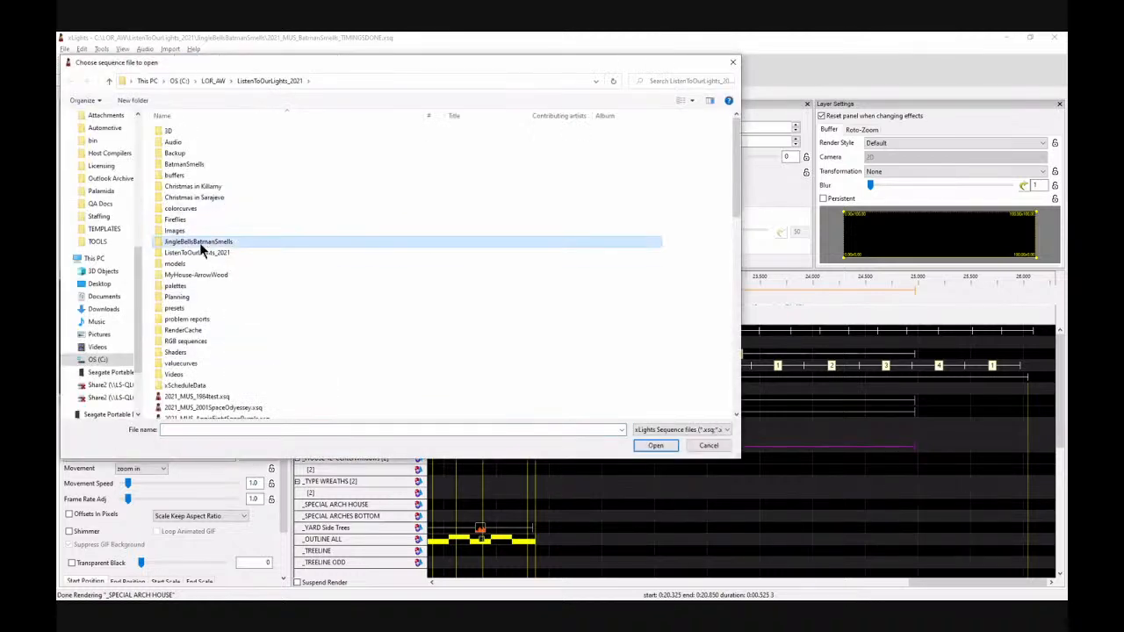
{"action": "double_click", "coordinate": [202, 245]}
{"action": "double_click", "coordinate": [179, 145]}
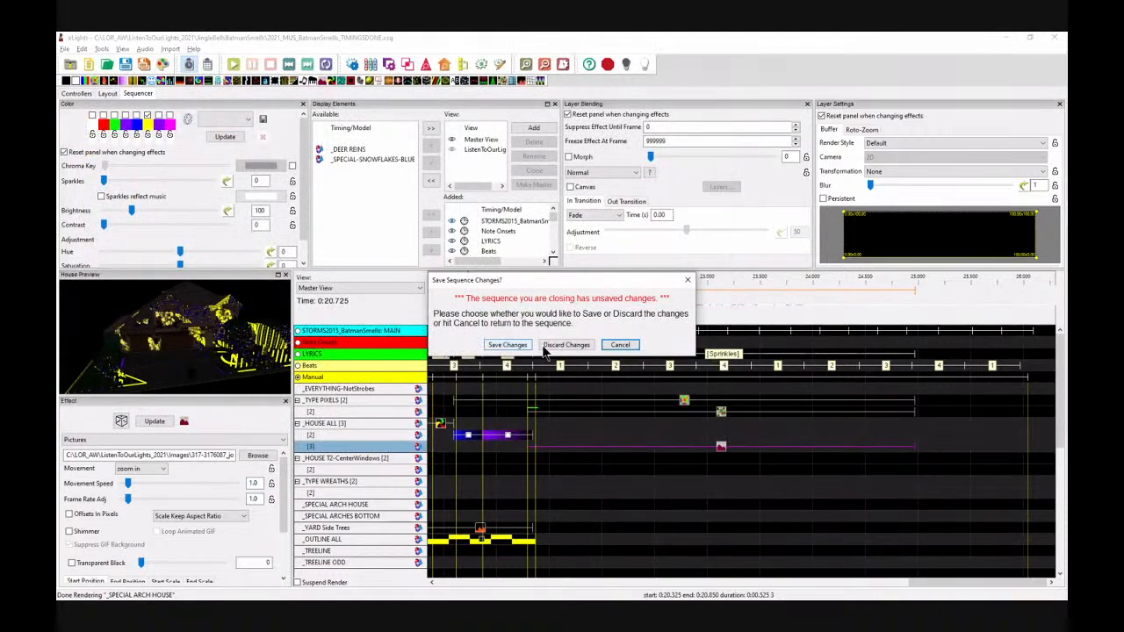
{"action": "left_click", "coordinate": [517, 346]}
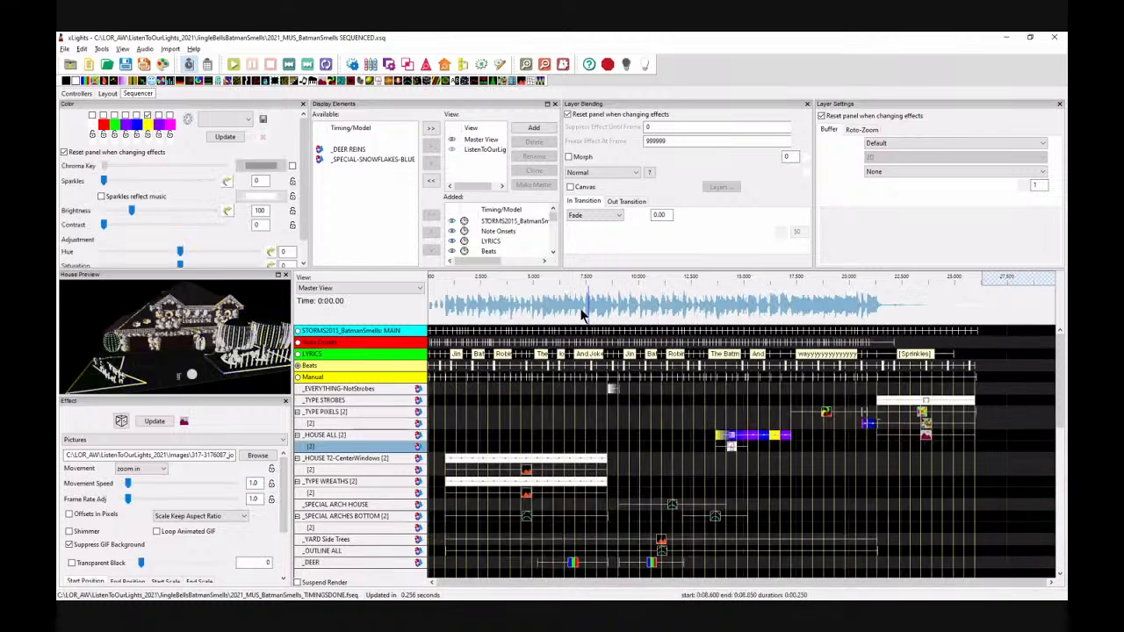
Step: Undock the House Preview into a larger floating window over the timeline
{"action": "left_click", "coordinate": [496, 302]}
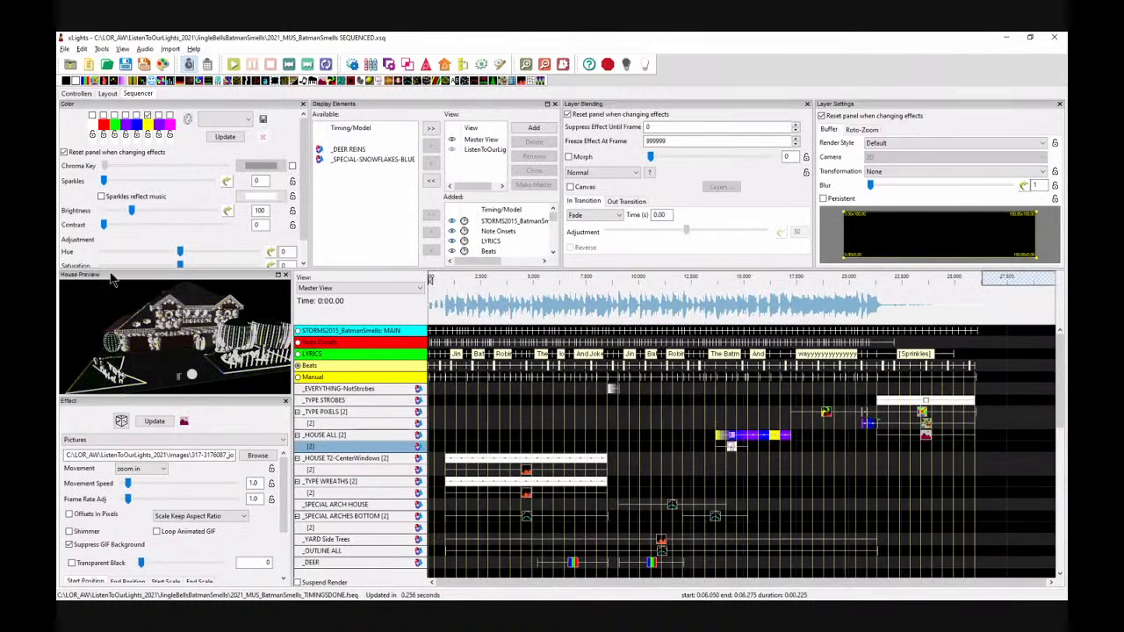
{"action": "left_click_drag", "start_coordinate": [132, 274], "coordinate": [121, 131]}
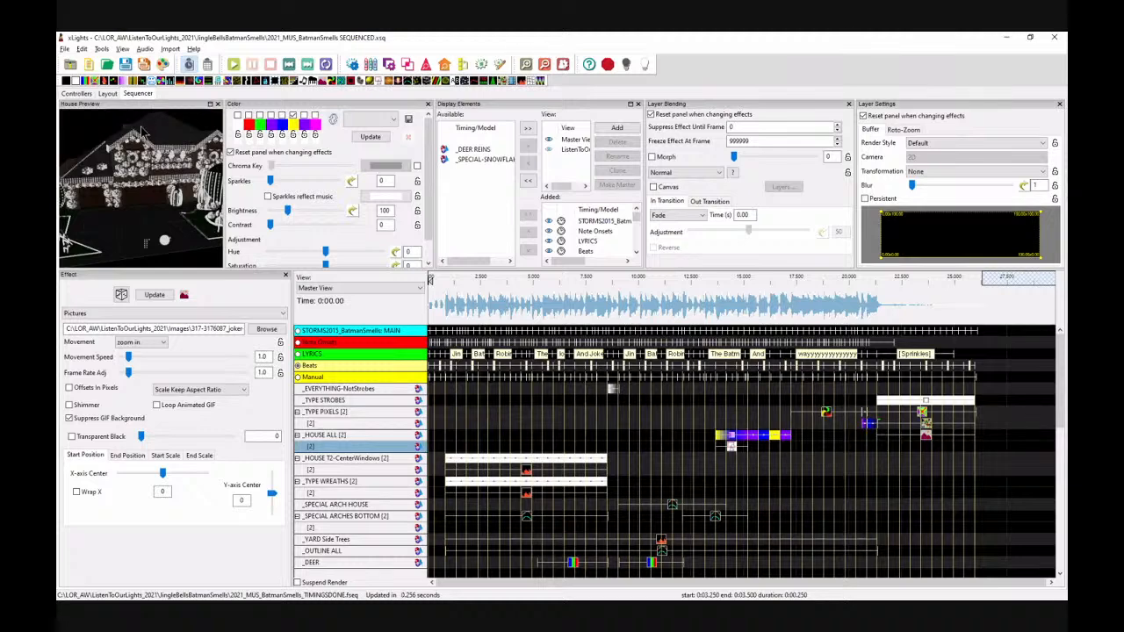
{"action": "double_click", "coordinate": [169, 161]}
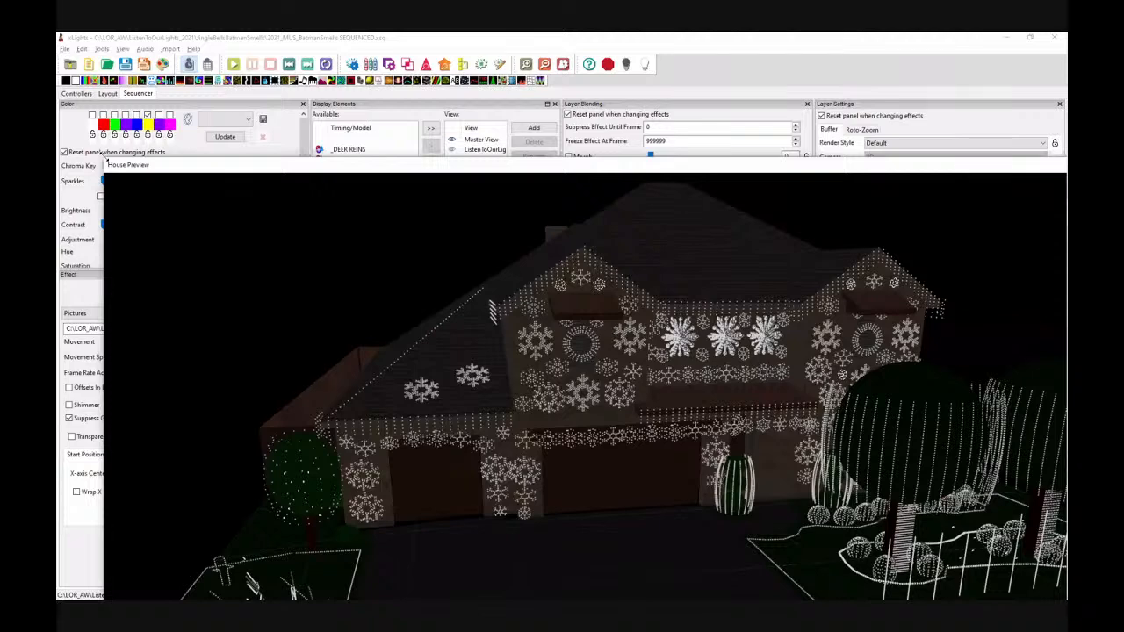
{"action": "left_click_drag", "start_coordinate": [104, 160], "coordinate": [480, 362]}
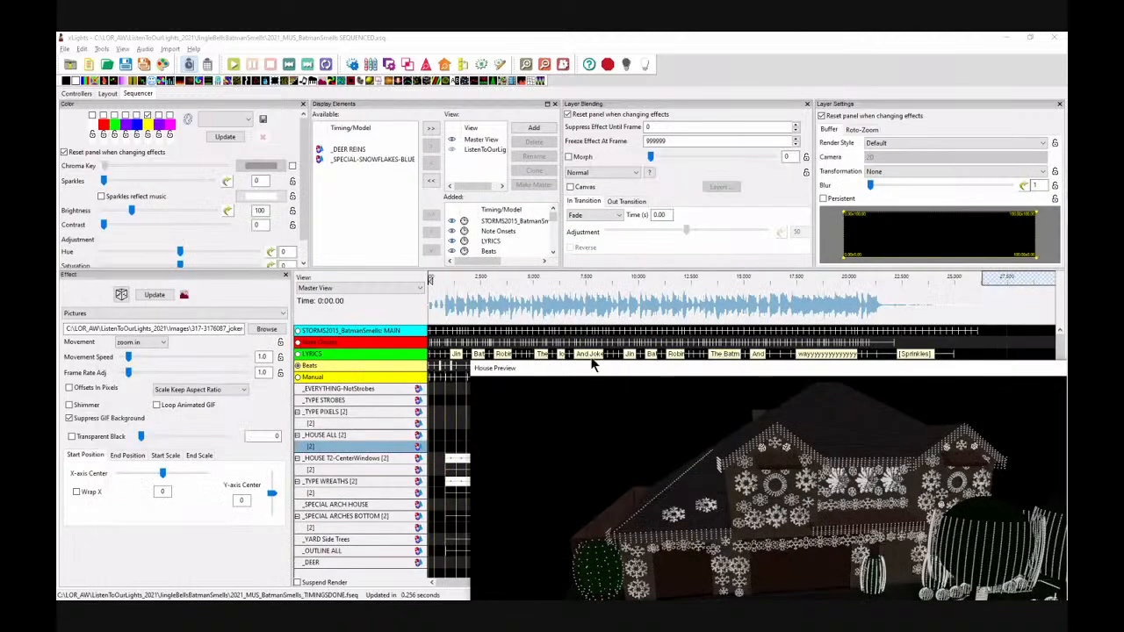
{"action": "left_click", "coordinate": [650, 307]}
{"action": "left_click", "coordinate": [629, 304]}
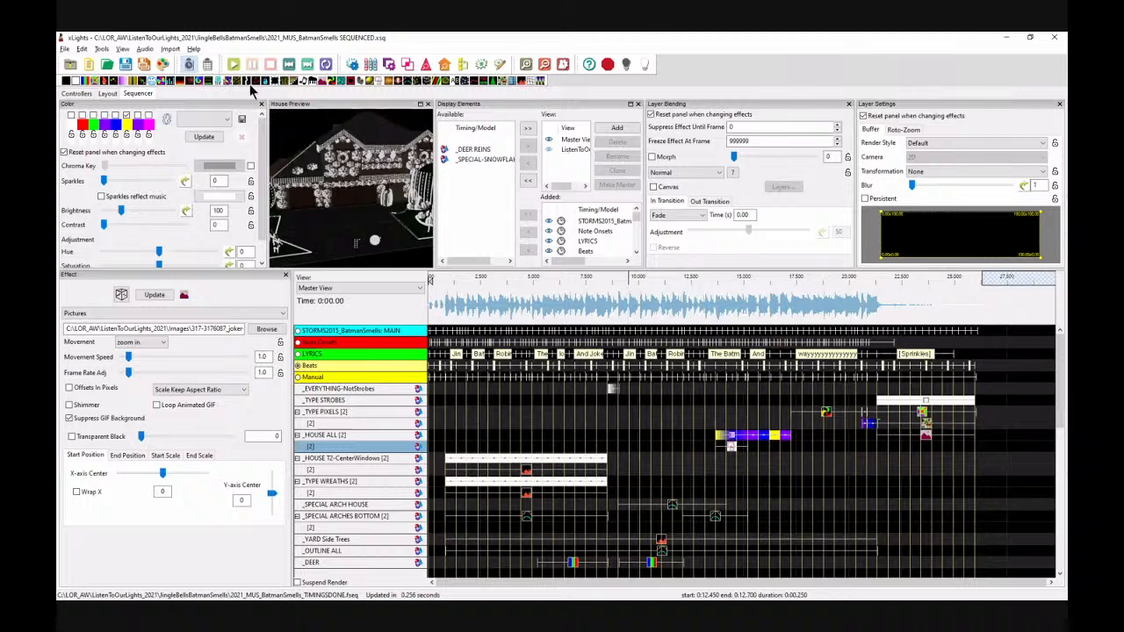
{"action": "left_click_drag", "start_coordinate": [288, 105], "coordinate": [395, 316]}
Step: Play the sequence from the start in the floating house preview
{"action": "left_click_drag", "start_coordinate": [544, 391], "coordinate": [583, 425]}
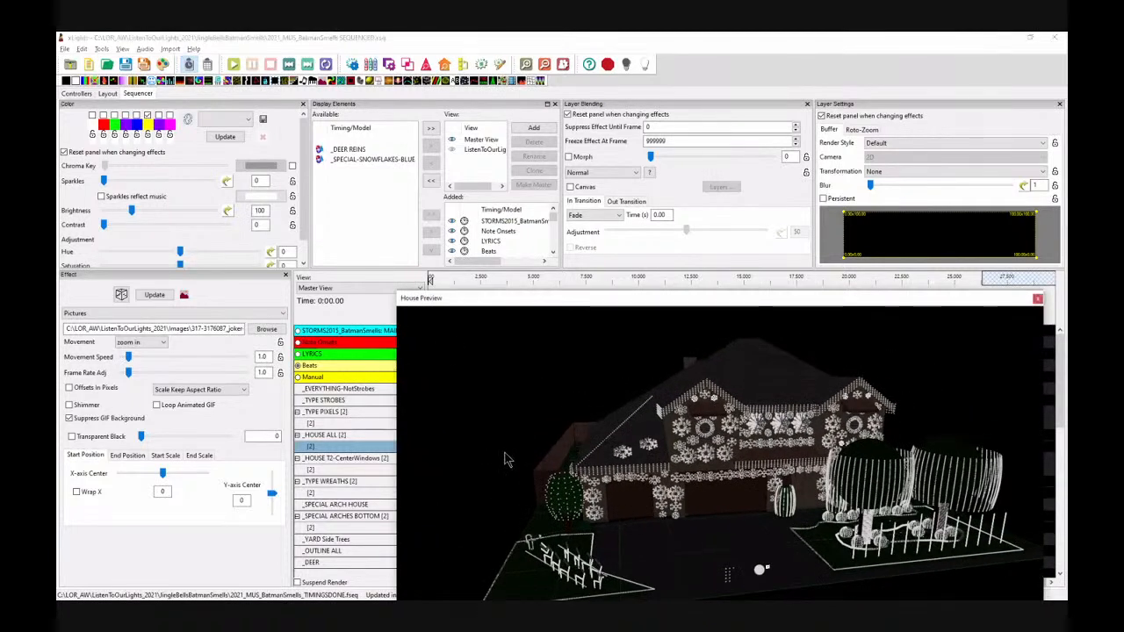
{"action": "scroll", "coordinate": [505, 453], "scroll_direction": "down", "scroll_amount": 2}
{"action": "left_click_drag", "start_coordinate": [505, 454], "coordinate": [454, 365]}
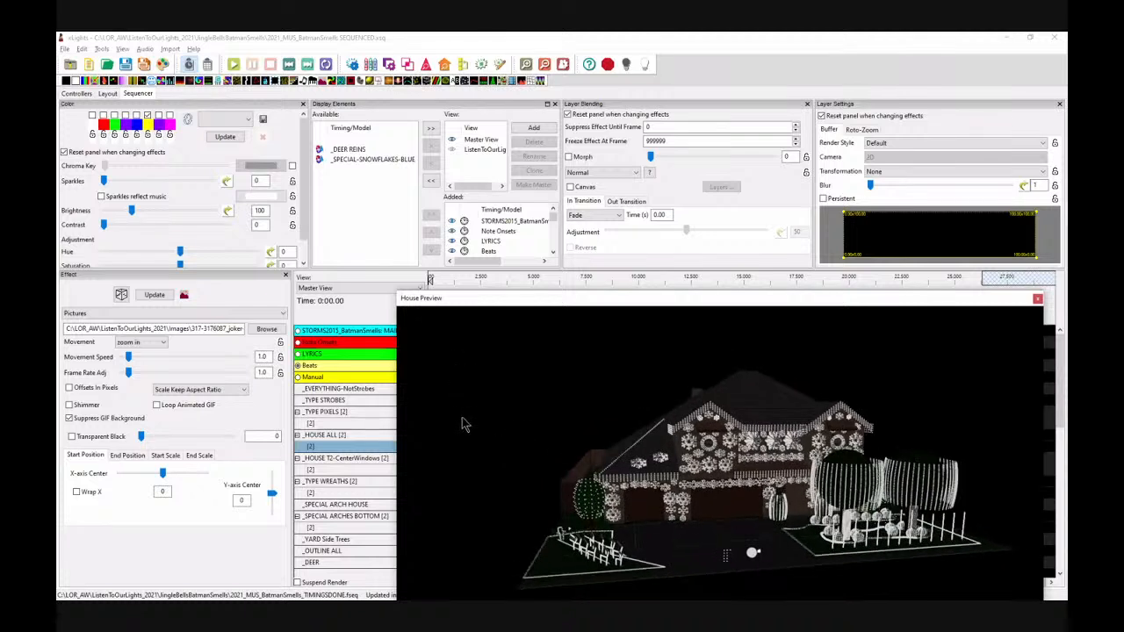
{"action": "key", "text": "space"}
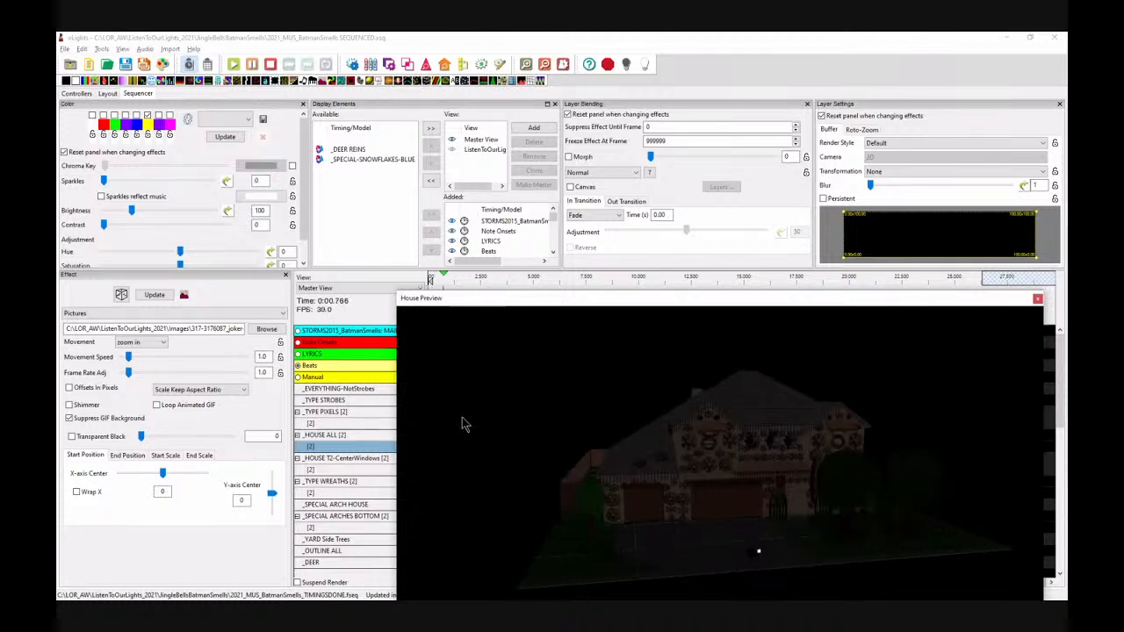
{"action": "key", "text": "space"}
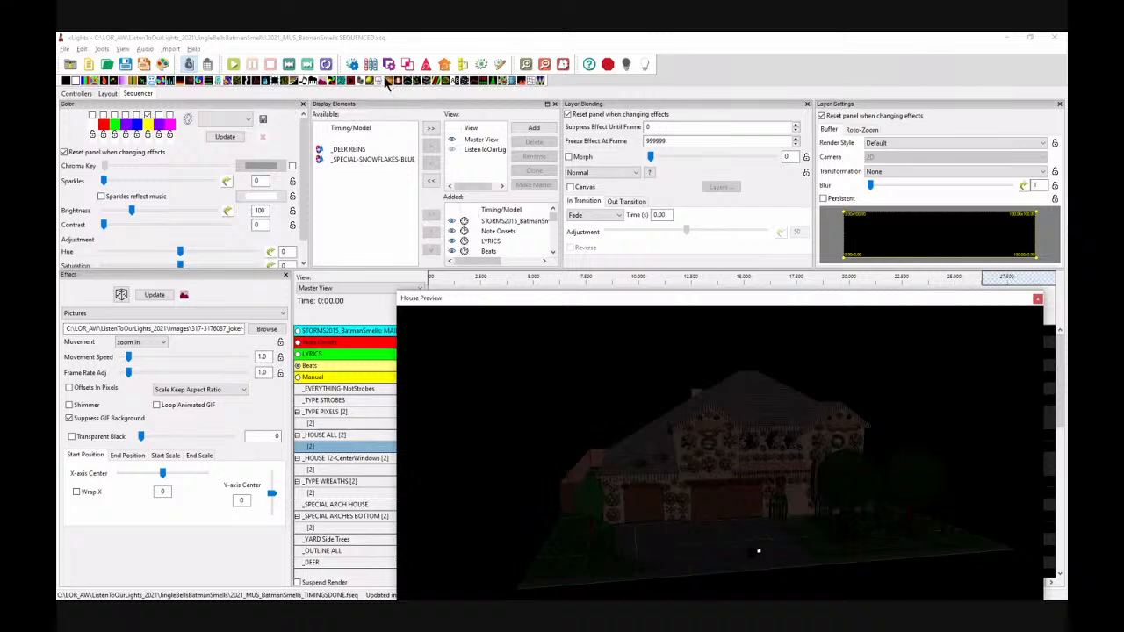
Step: Play the sequence in the floating house preview and stop playback
{"action": "left_click", "coordinate": [168, 64]}
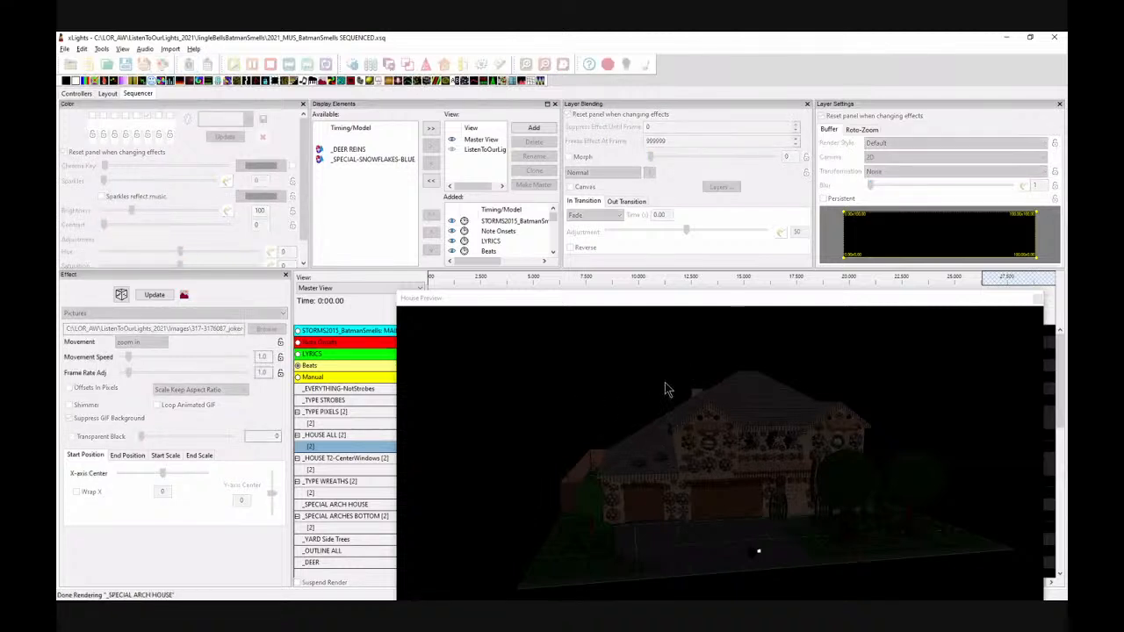
{"action": "key", "text": "space"}
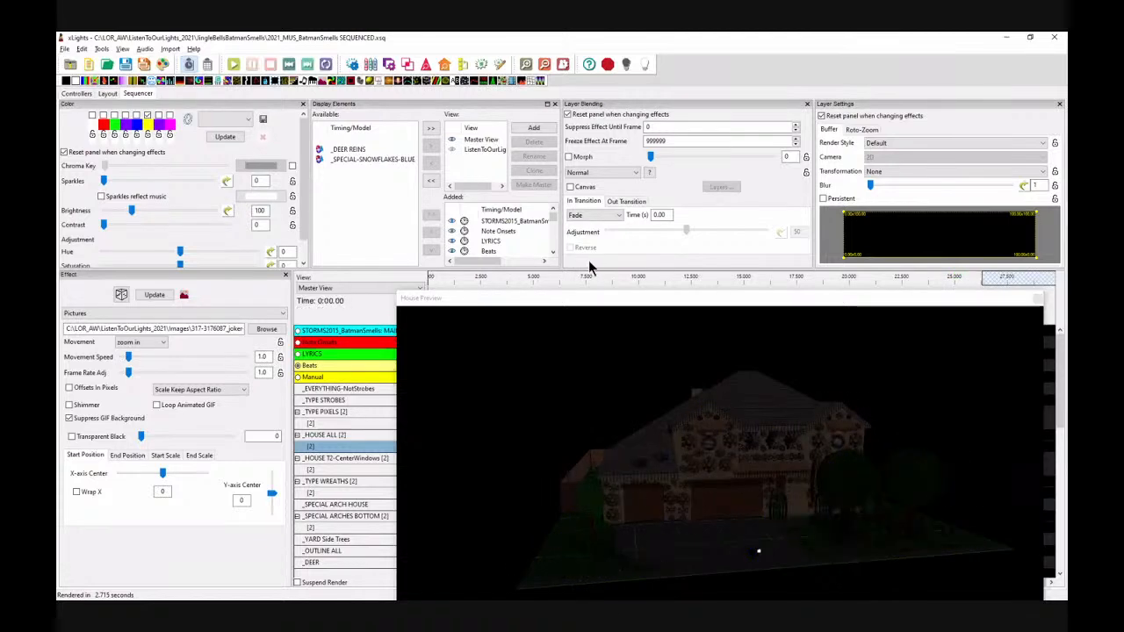
Step: Dock the House Preview back into its panel beside the effect settings and select a position on the waveform
{"action": "left_click", "coordinate": [573, 308]}
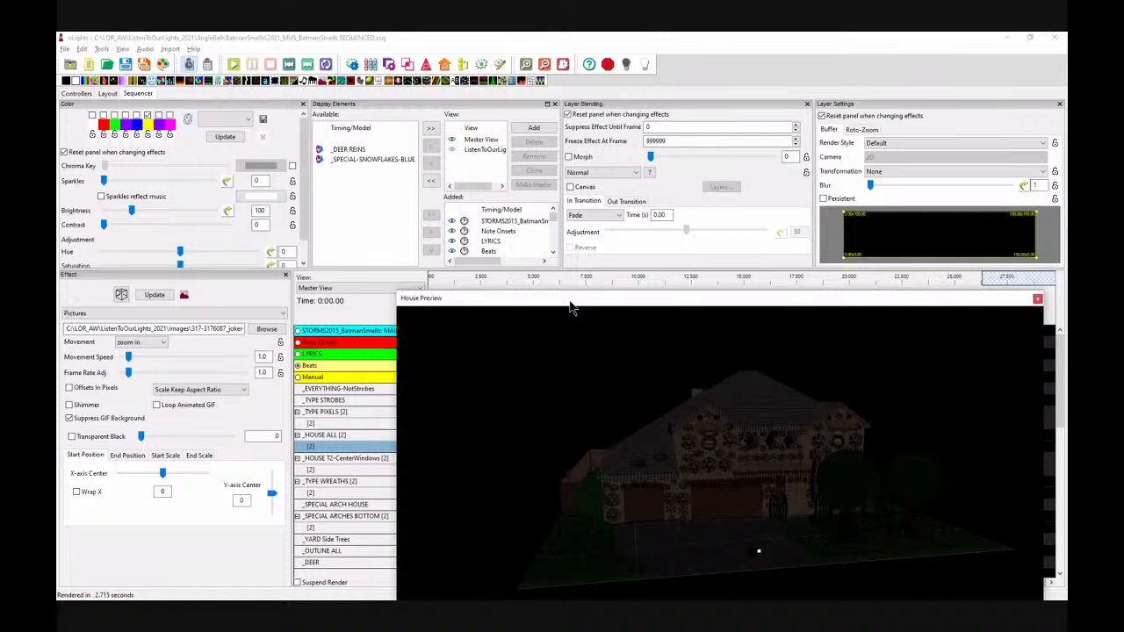
{"action": "left_click", "coordinate": [166, 352]}
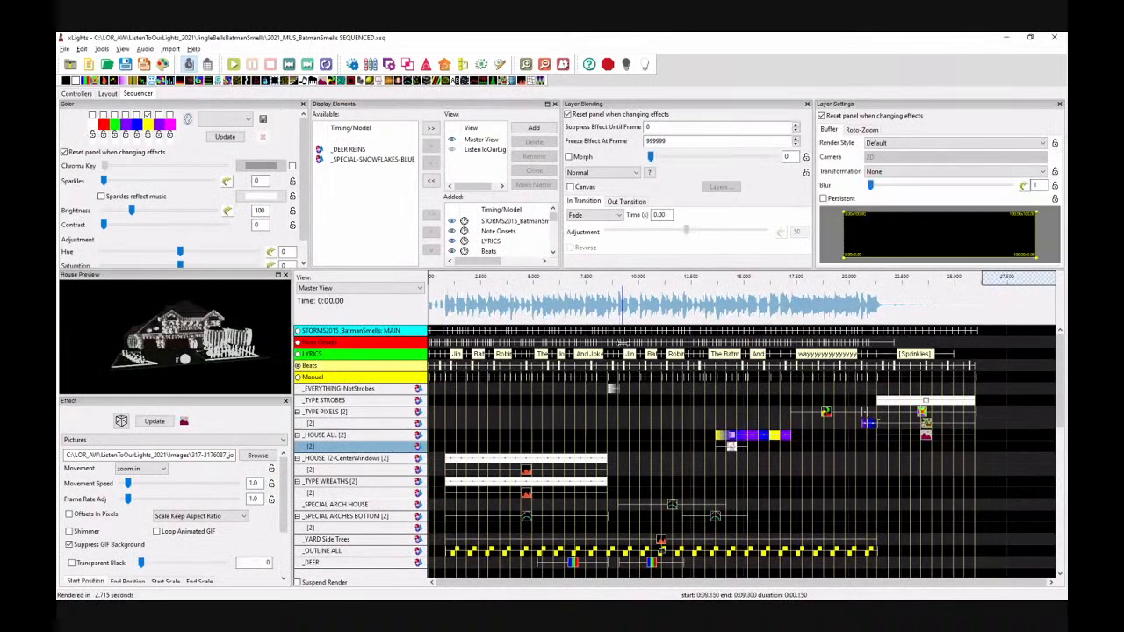
{"action": "left_click", "coordinate": [640, 299]}
Step: Switch to the PowerPoint presentation showing the Sequencing – Batman Smells - Megatrees slide
{"action": "key", "text": "alt+Tab"}
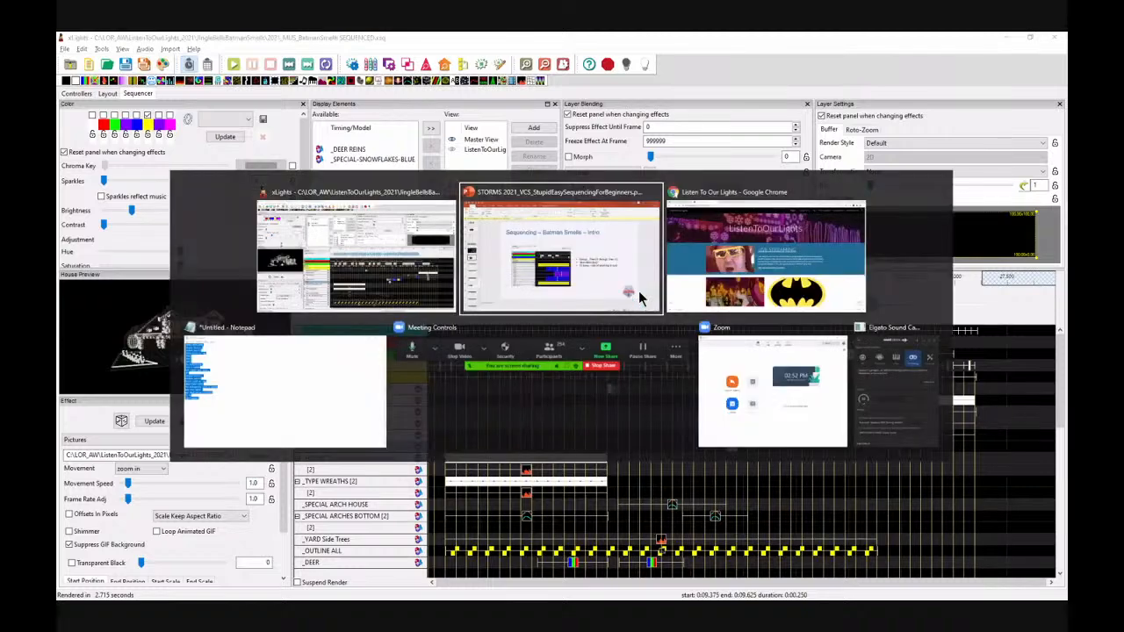
{"action": "key", "text": "Down"}
{"action": "key", "text": "Down"}
{"action": "key", "text": "Down"}
{"action": "key", "text": "Down"}
{"action": "key", "text": "Down"}
{"action": "key", "text": "Down"}
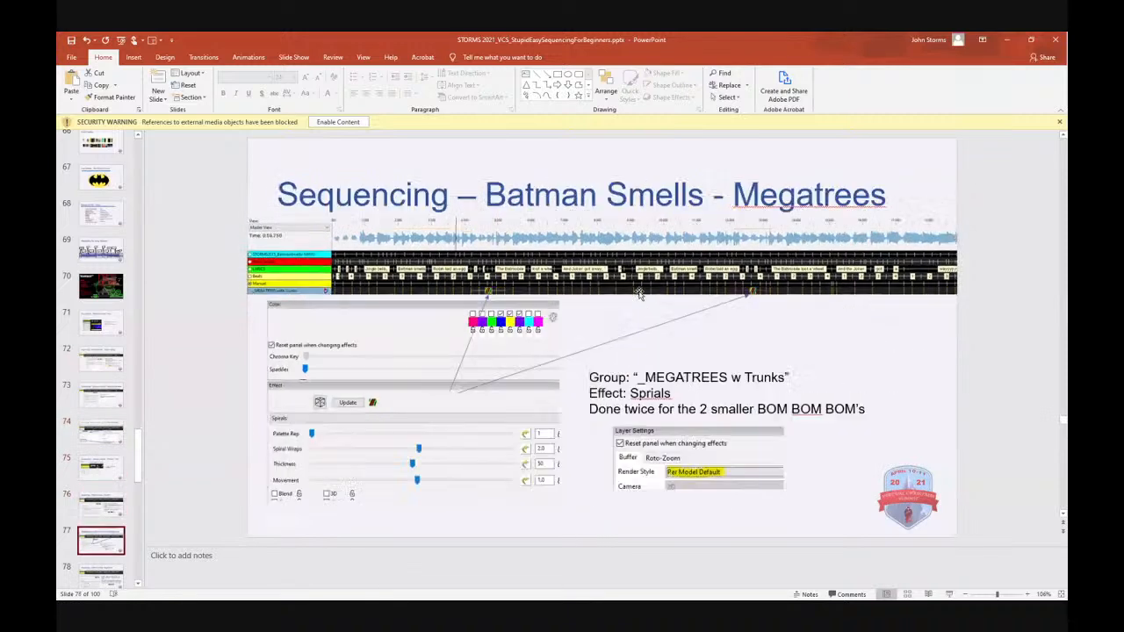
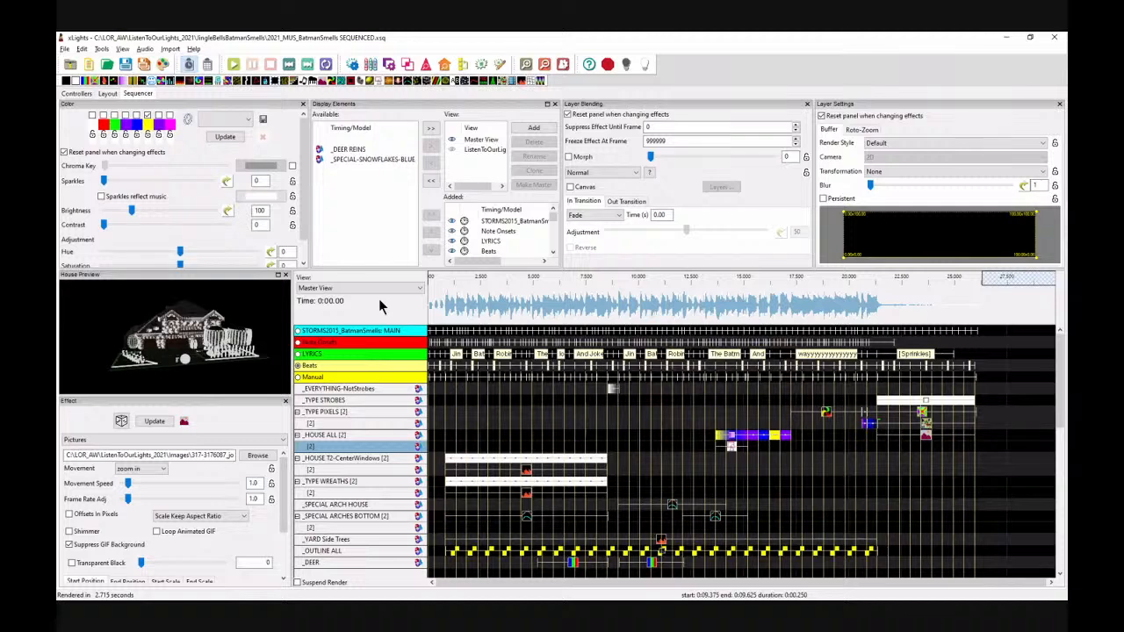
Step: Orbit and zoom the house preview to examine the 3D house model from several angles
{"action": "scroll", "coordinate": [203, 363], "scroll_direction": "up", "scroll_amount": 6}
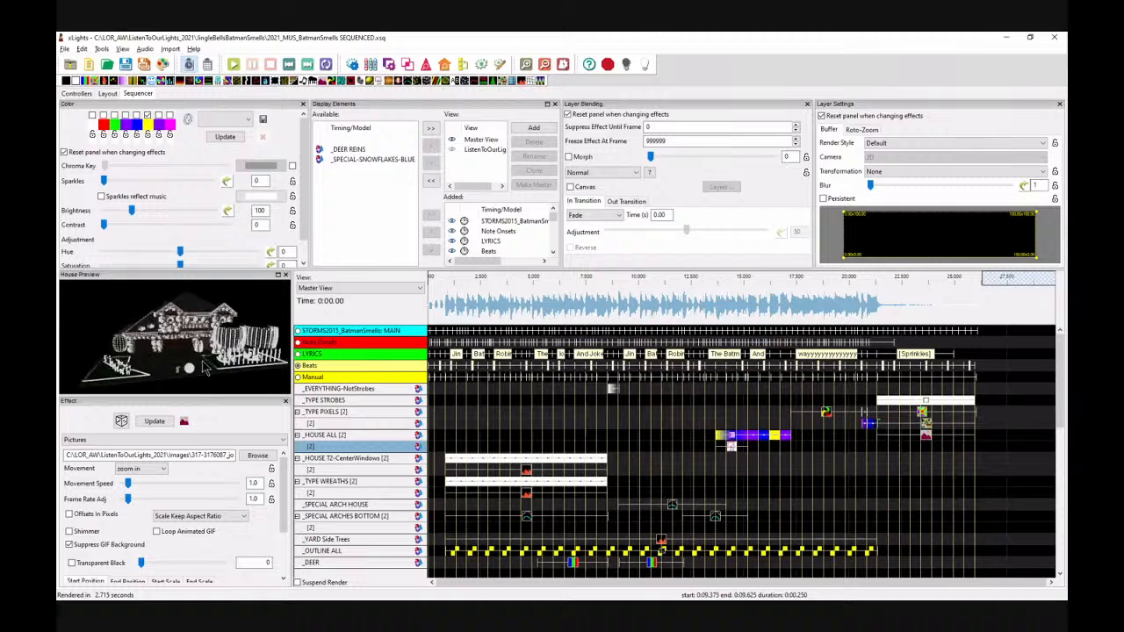
{"action": "left_click_drag", "start_coordinate": [206, 368], "coordinate": [164, 353]}
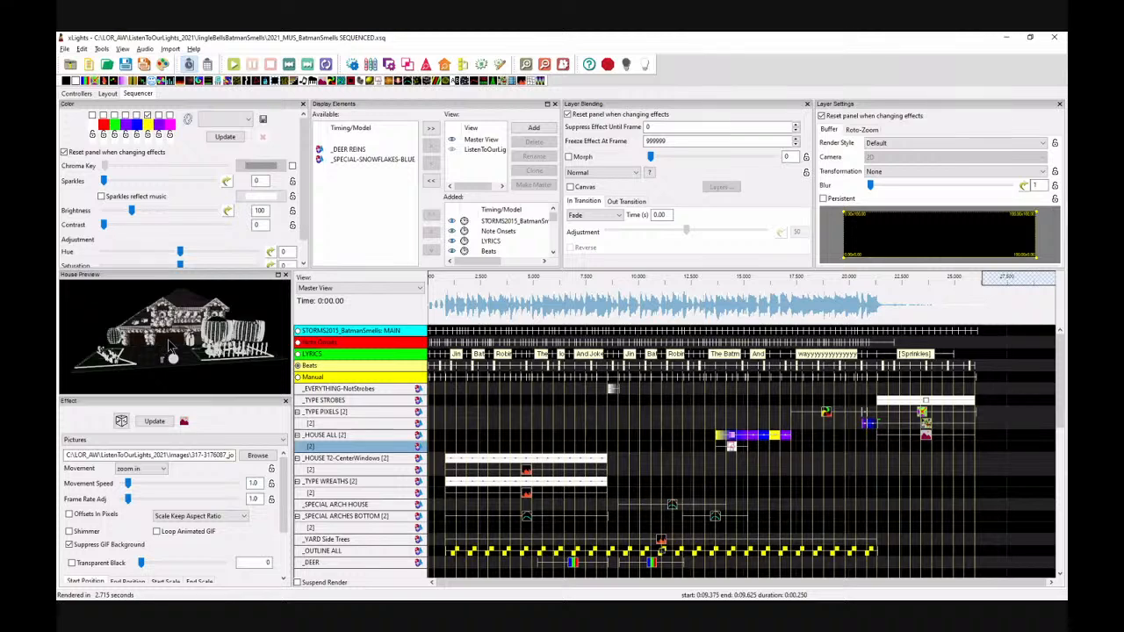
{"action": "left_click_drag", "start_coordinate": [213, 377], "coordinate": [147, 393]}
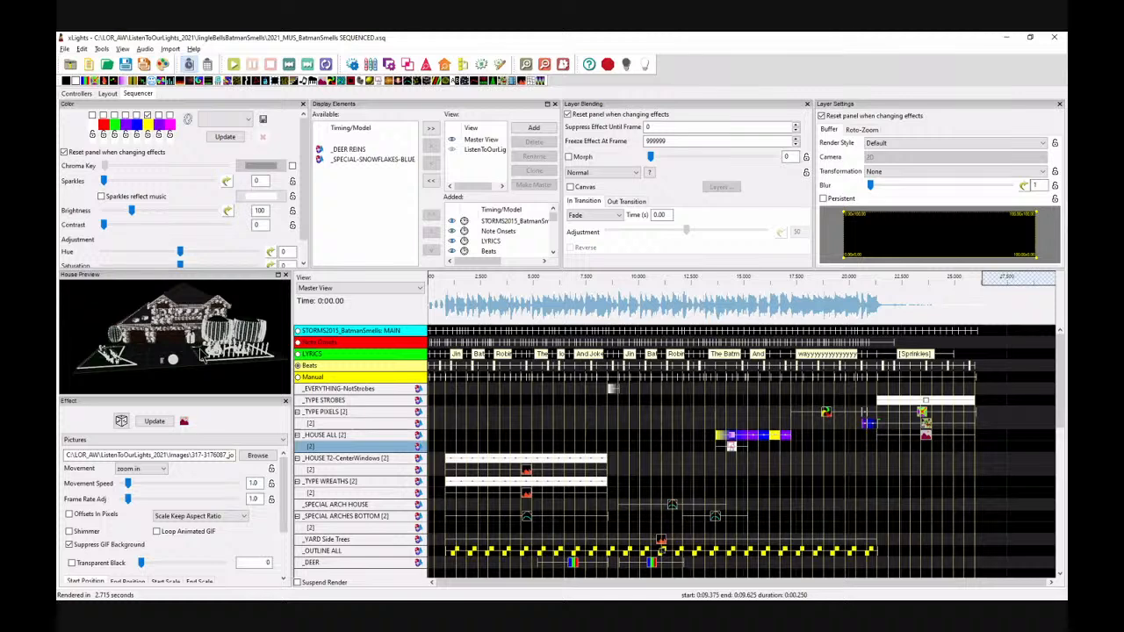
{"action": "scroll", "coordinate": [202, 354], "scroll_direction": "up", "scroll_amount": 5}
{"action": "left_click_drag", "start_coordinate": [212, 358], "coordinate": [169, 338]}
{"action": "scroll", "coordinate": [172, 344], "scroll_direction": "down", "scroll_amount": 1}
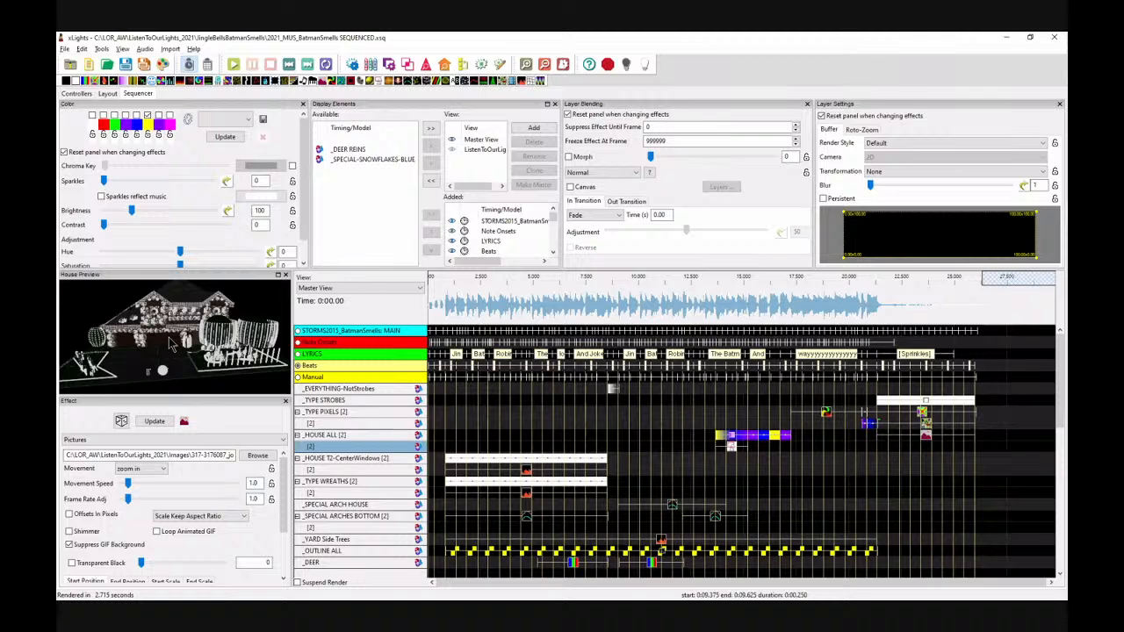
{"action": "scroll", "coordinate": [171, 343], "scroll_direction": "up", "scroll_amount": 8}
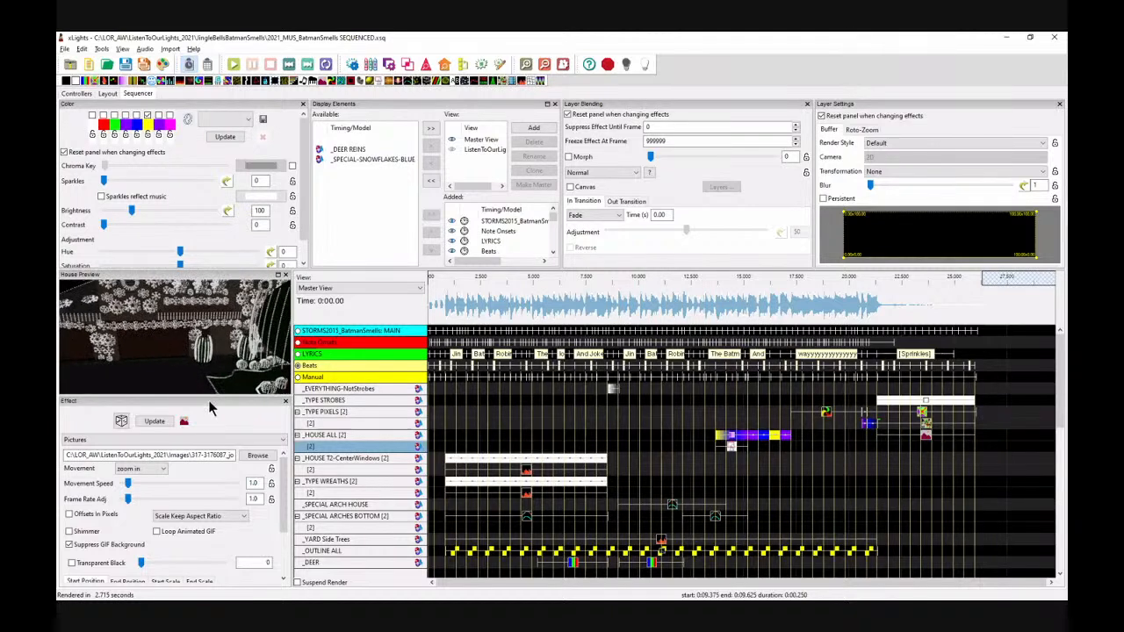
{"action": "left_click_drag", "start_coordinate": [155, 358], "coordinate": [150, 343]}
{"action": "scroll", "coordinate": [150, 343], "scroll_direction": "down", "scroll_amount": 5}
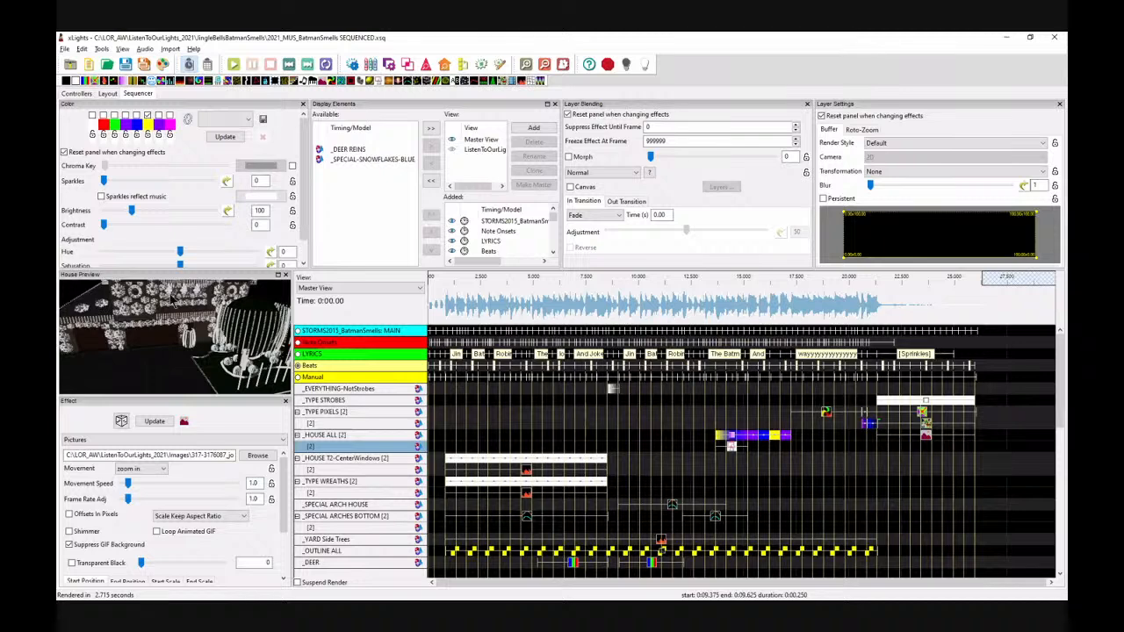
{"action": "scroll", "coordinate": [147, 348], "scroll_direction": "down", "scroll_amount": 3}
{"action": "left_click_drag", "start_coordinate": [149, 348], "coordinate": [177, 378]}
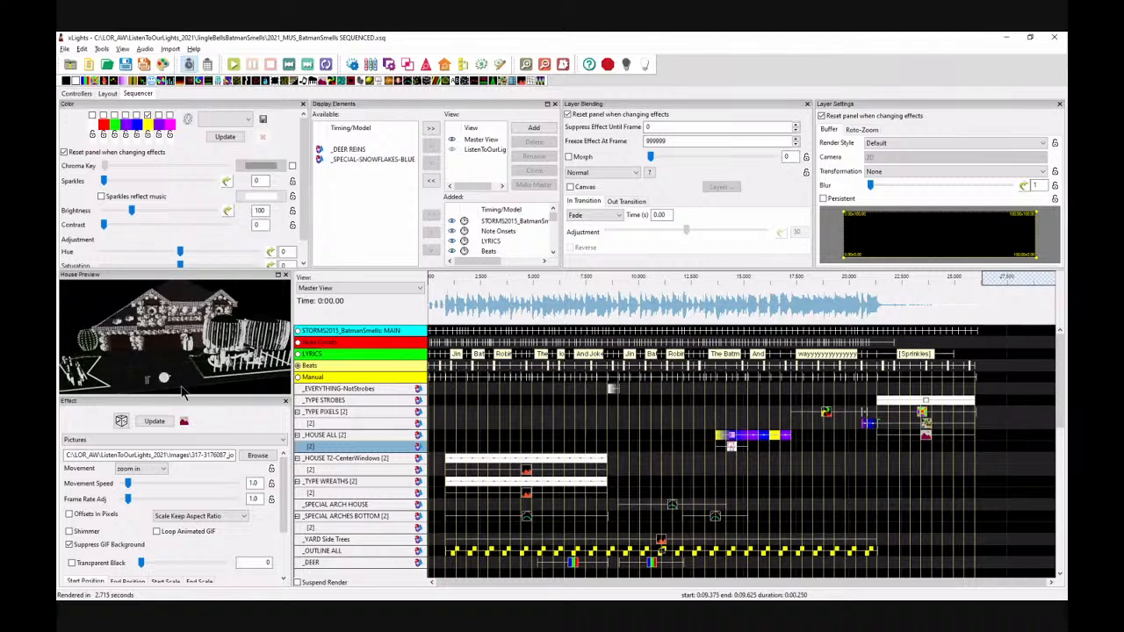
{"action": "left_click_drag", "start_coordinate": [179, 364], "coordinate": [173, 373]}
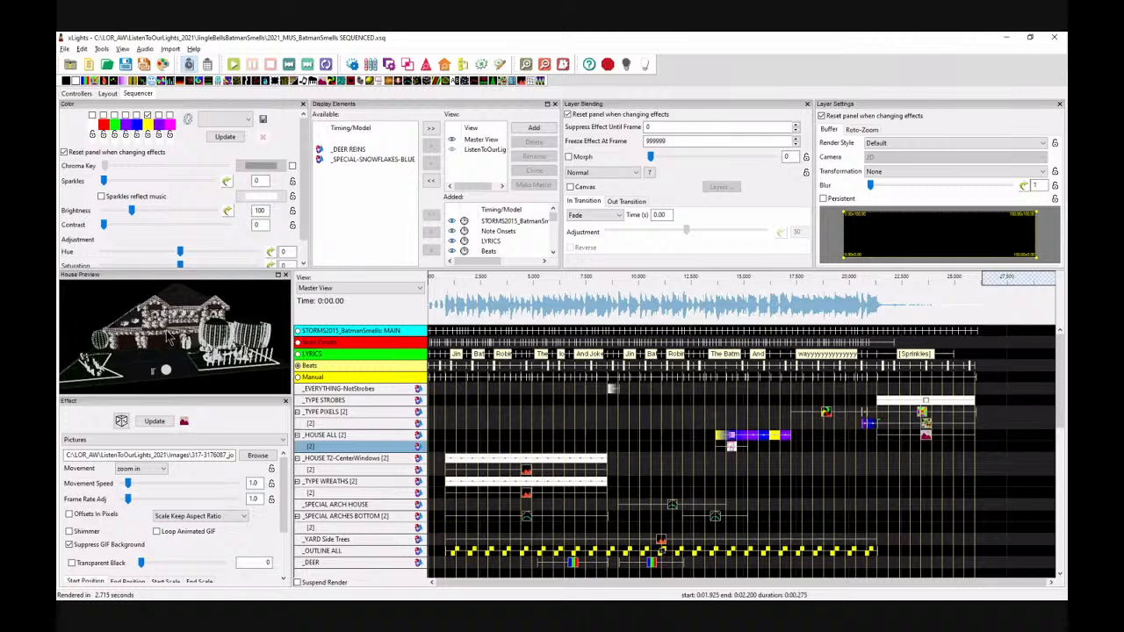
{"action": "scroll", "coordinate": [169, 337], "scroll_direction": "up", "scroll_amount": 5}
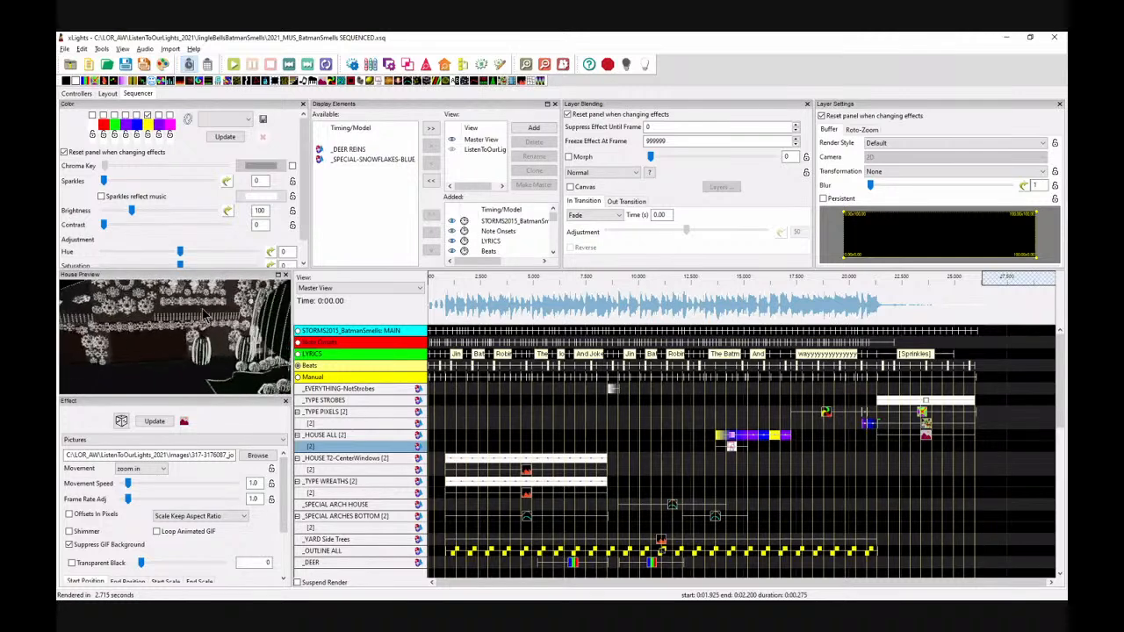
{"action": "left_click_drag", "start_coordinate": [224, 320], "coordinate": [209, 300]}
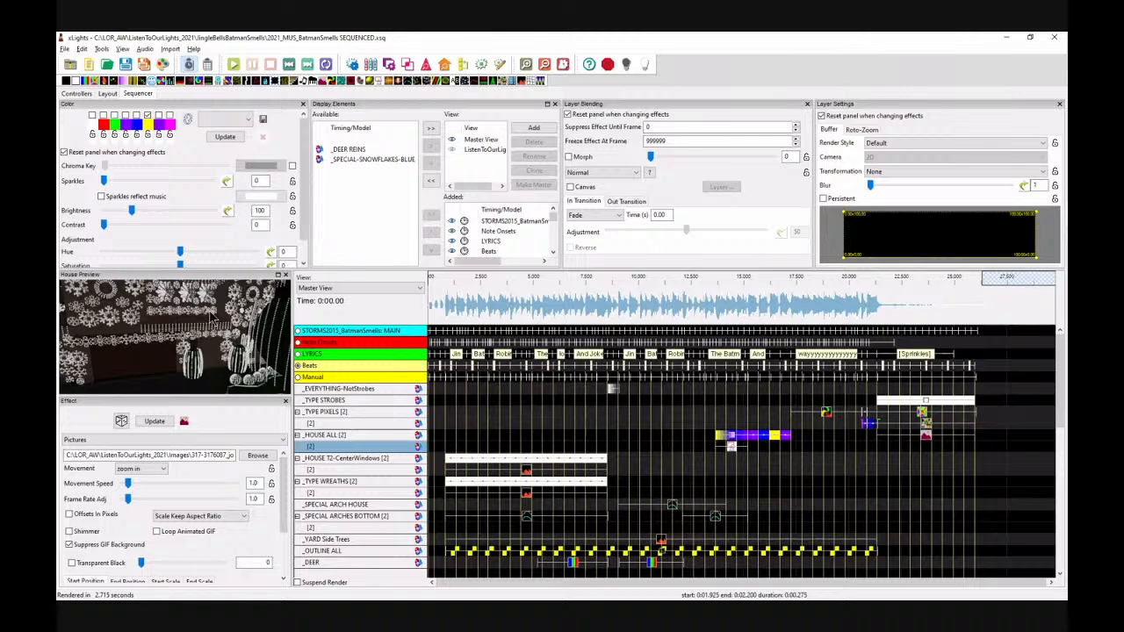
{"action": "left_click_drag", "start_coordinate": [141, 358], "coordinate": [208, 312]}
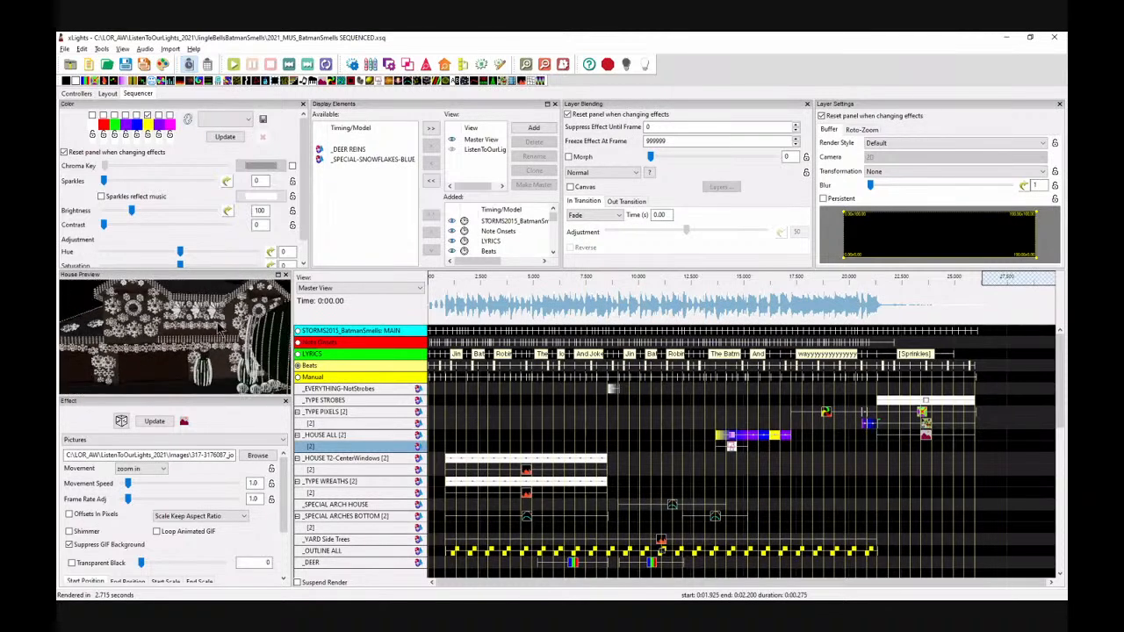
{"action": "left_click_drag", "start_coordinate": [159, 357], "coordinate": [163, 354]}
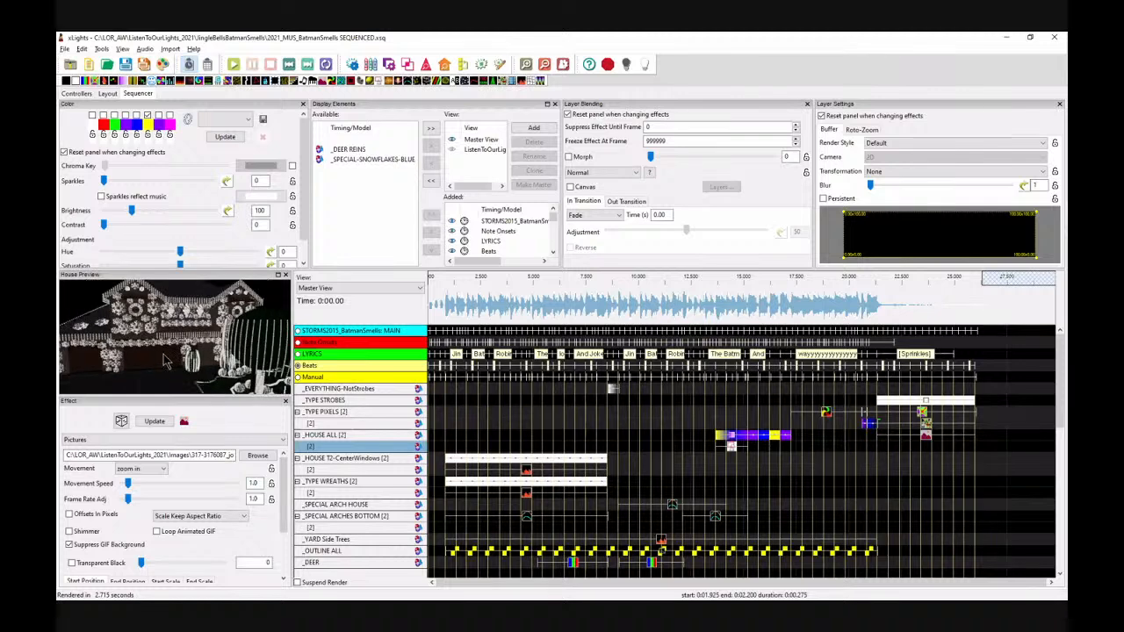
{"action": "left_click_drag", "start_coordinate": [192, 283], "coordinate": [198, 284]}
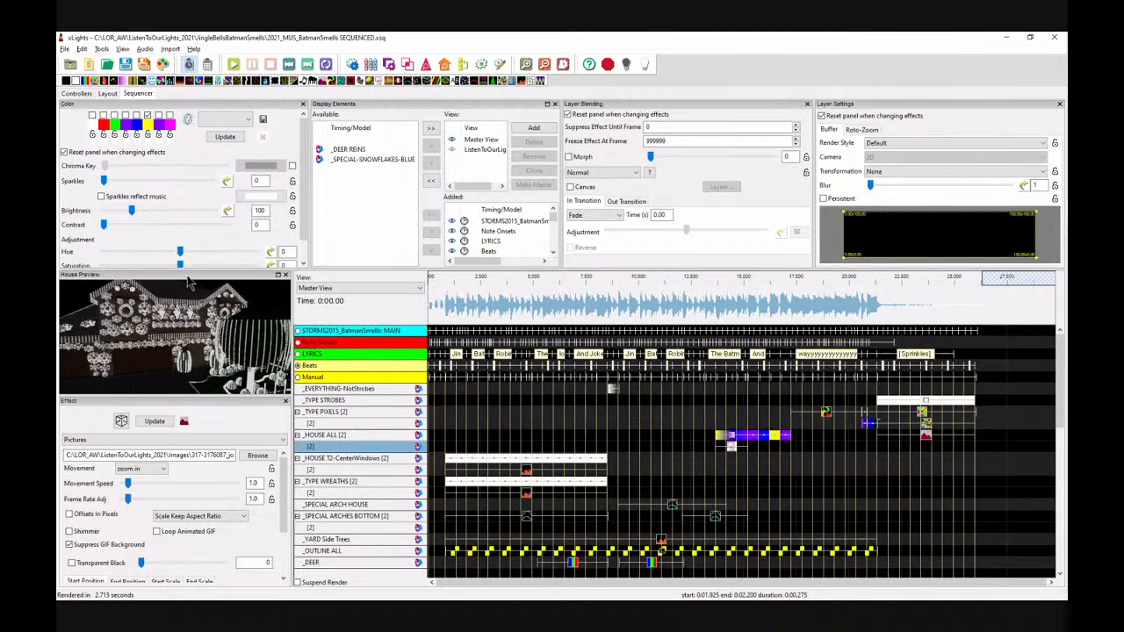
{"action": "left_click_drag", "start_coordinate": [154, 367], "coordinate": [146, 375]}
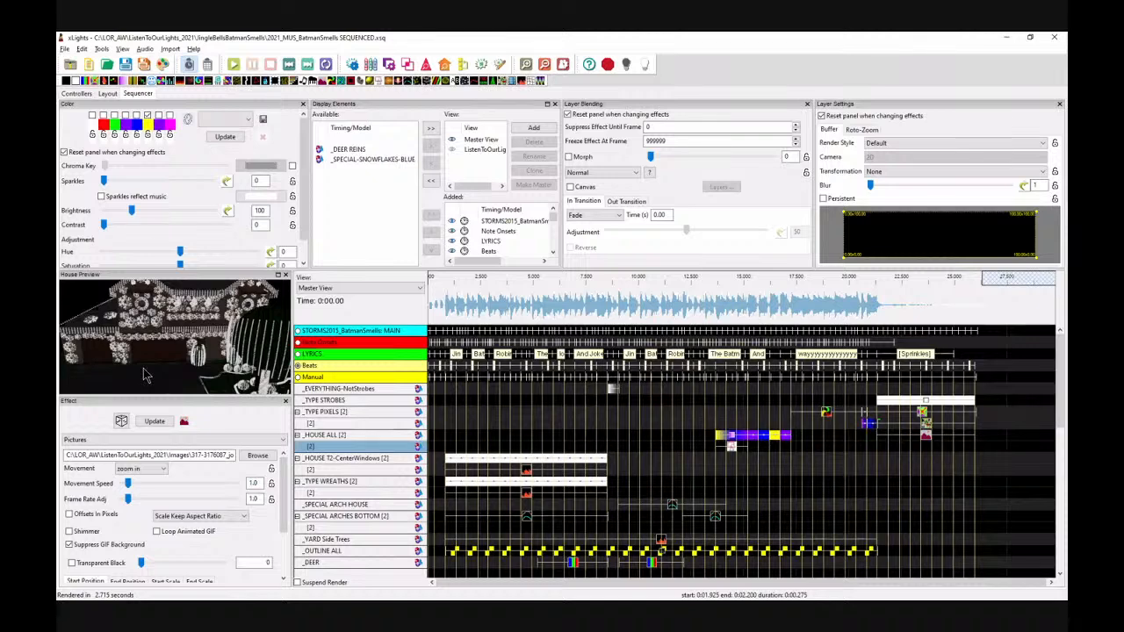
{"action": "left_click_drag", "start_coordinate": [144, 375], "coordinate": [154, 373]}
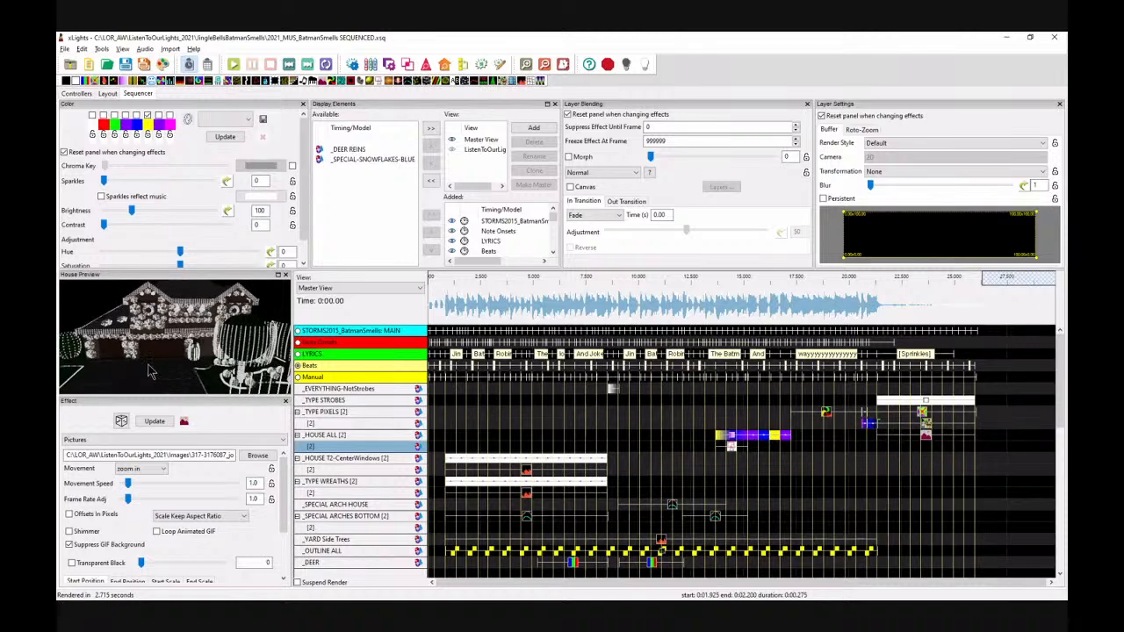
Step: Open the Layout tab and orbit the 3D house layout view
{"action": "left_click", "coordinate": [105, 94]}
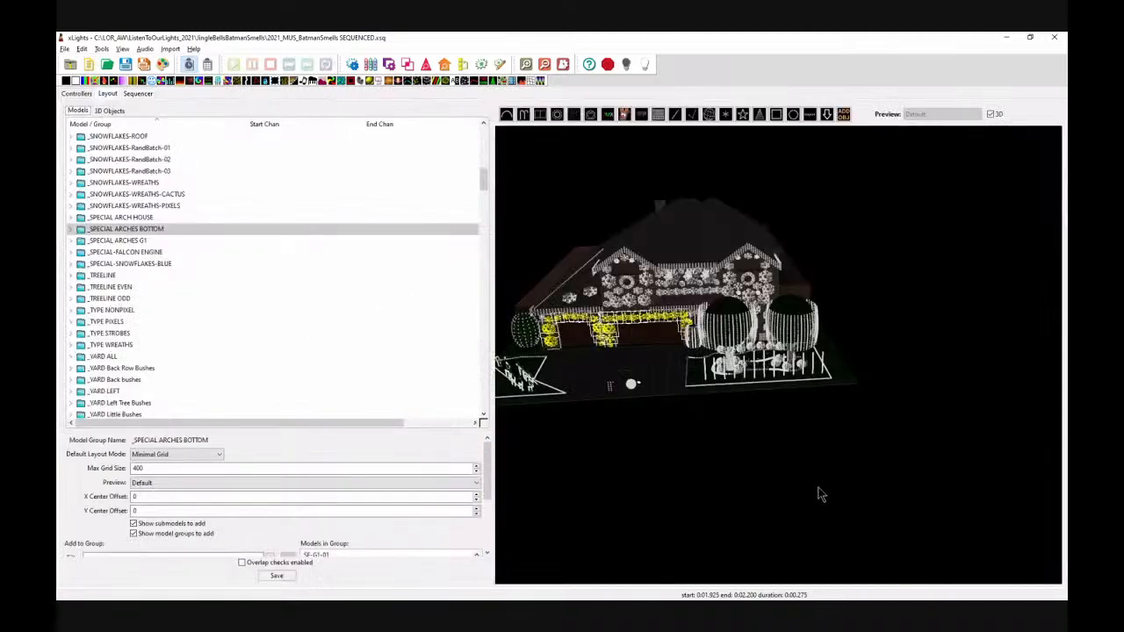
{"action": "left_click_drag", "start_coordinate": [818, 494], "coordinate": [632, 439]}
{"action": "scroll", "coordinate": [756, 442], "scroll_direction": "up", "scroll_amount": 4}
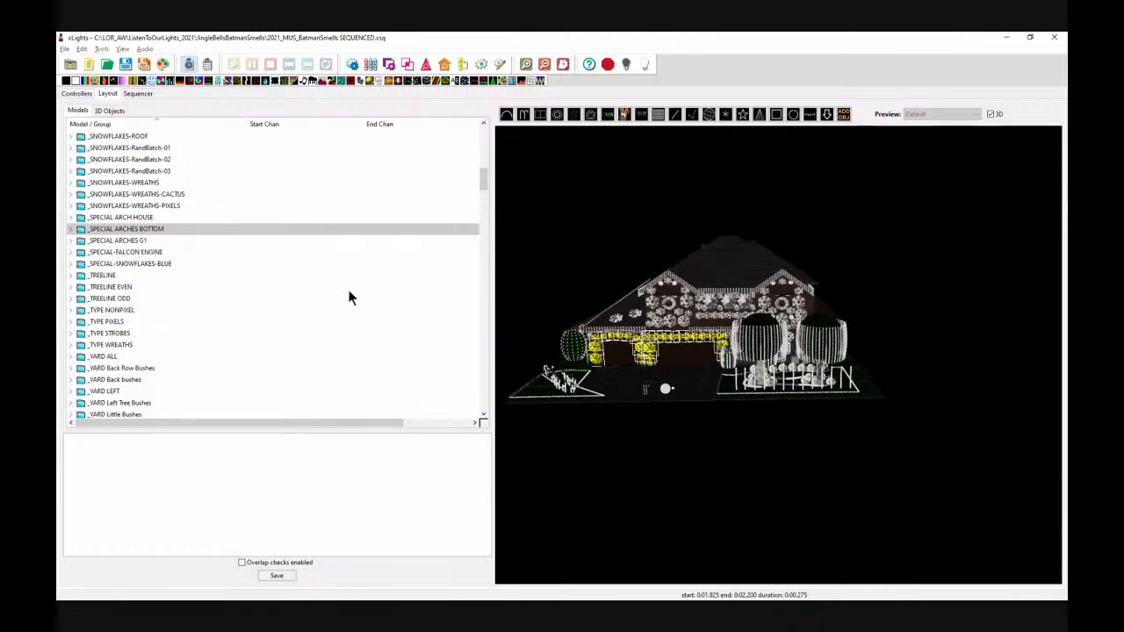
Step: Switch to the PowerPoint presentation and move to the Getting a 3D Model of your house slide
{"action": "key", "text": "alt+Tab"}
{"action": "scroll", "coordinate": [349, 297], "scroll_direction": "down", "scroll_amount": 6}
{"action": "scroll", "coordinate": [348, 291], "scroll_direction": "down", "scroll_amount": 8}
{"action": "scroll", "coordinate": [349, 291], "scroll_direction": "down", "scroll_amount": 6}
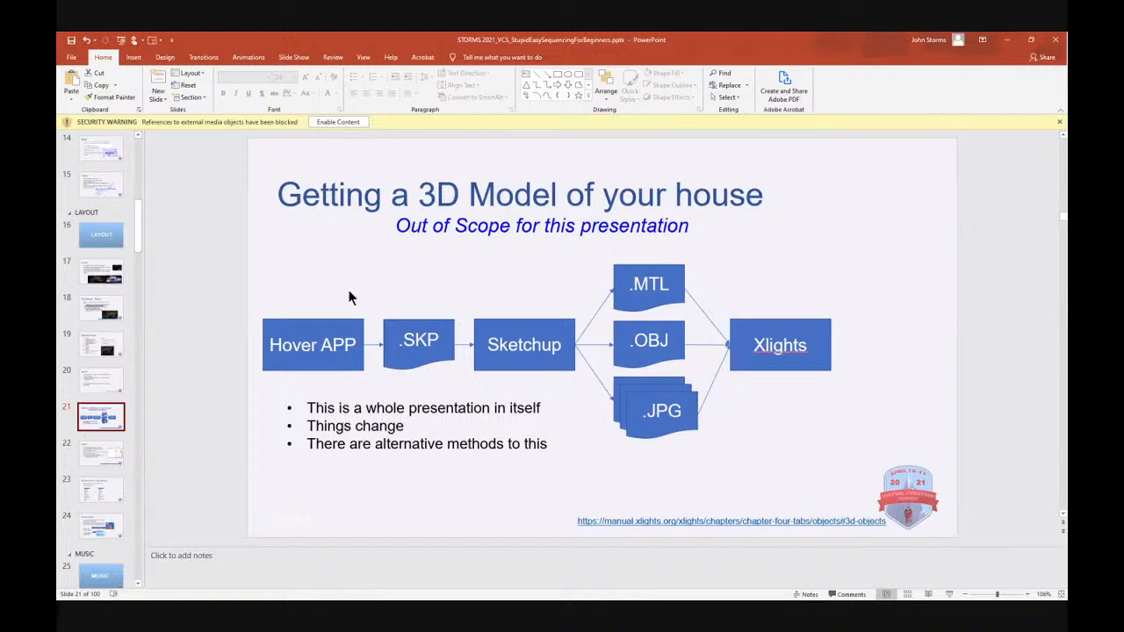
Step: Switch back to xLights and orbit and zoom the 3D house layout to inspect the house from different angles
{"action": "key", "text": "alt+Tab"}
{"action": "key", "text": "alt+Tab"}
{"action": "key", "text": "alt+Tab"}
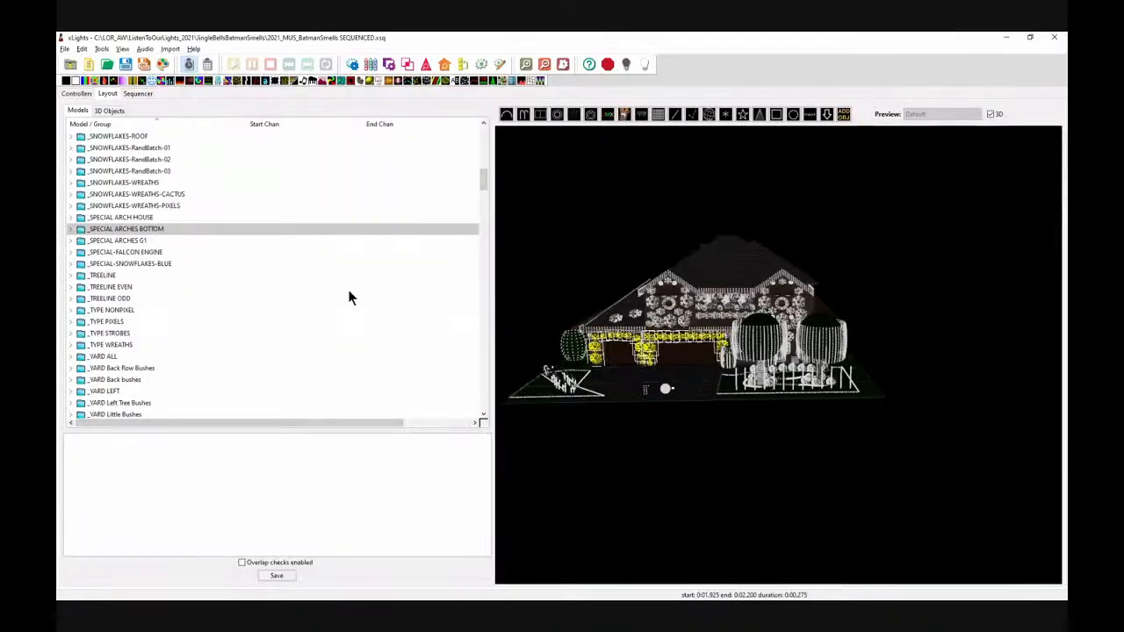
{"action": "left_click_drag", "start_coordinate": [896, 464], "coordinate": [673, 419]}
{"action": "scroll", "coordinate": [662, 420], "scroll_direction": "up", "scroll_amount": 6}
{"action": "left_click_drag", "start_coordinate": [790, 404], "coordinate": [572, 323]}
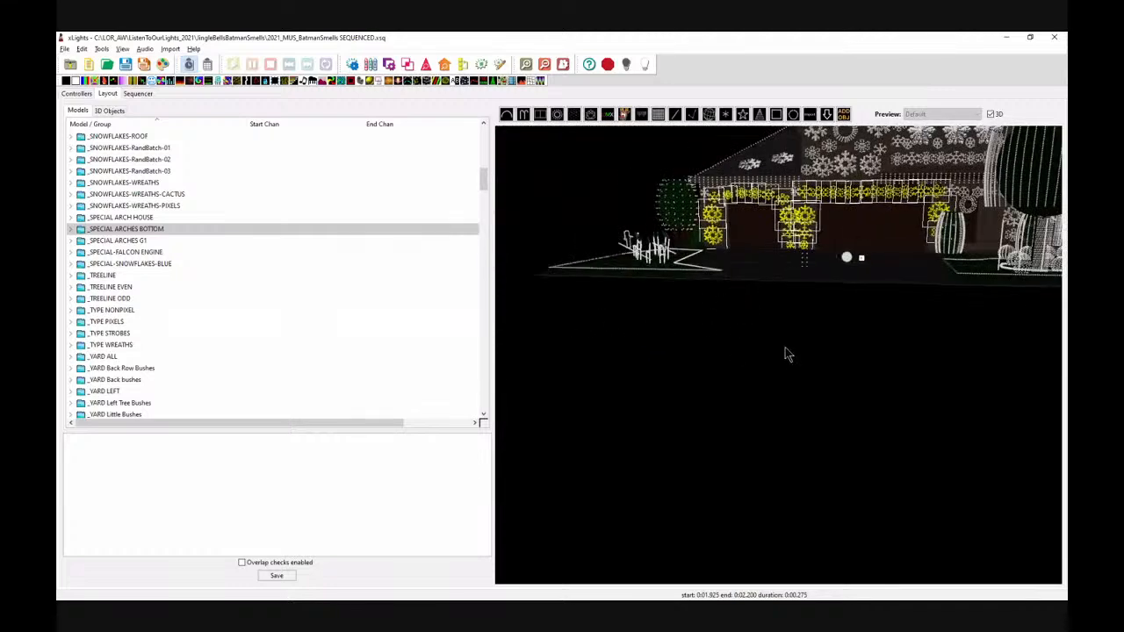
{"action": "left_click_drag", "start_coordinate": [773, 276], "coordinate": [787, 551]}
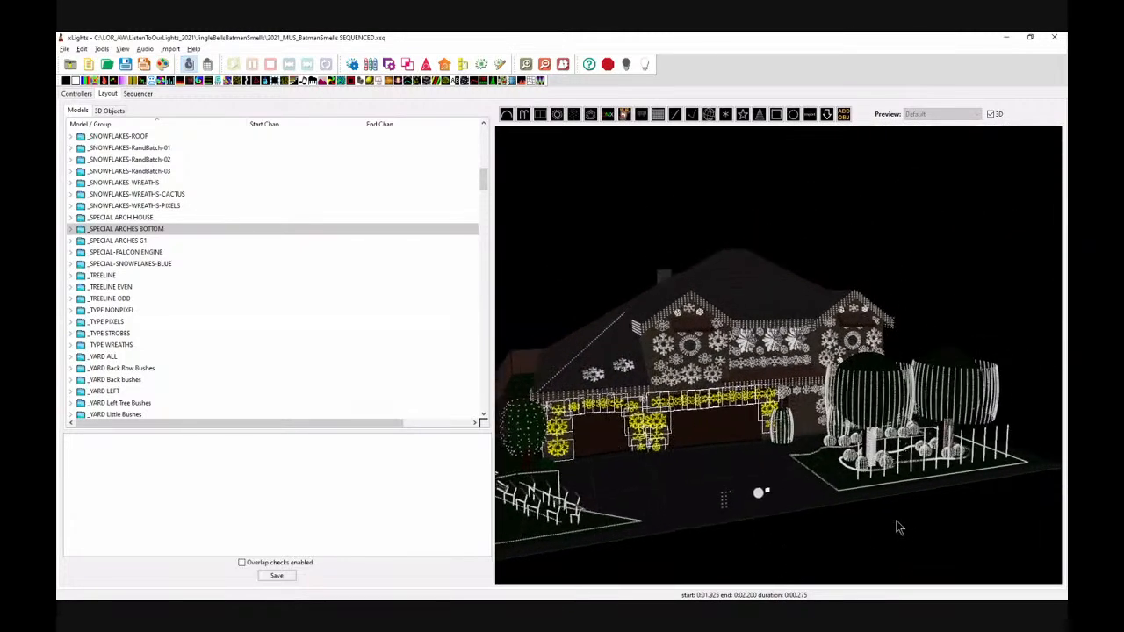
{"action": "left_click_drag", "start_coordinate": [901, 522], "coordinate": [844, 518]}
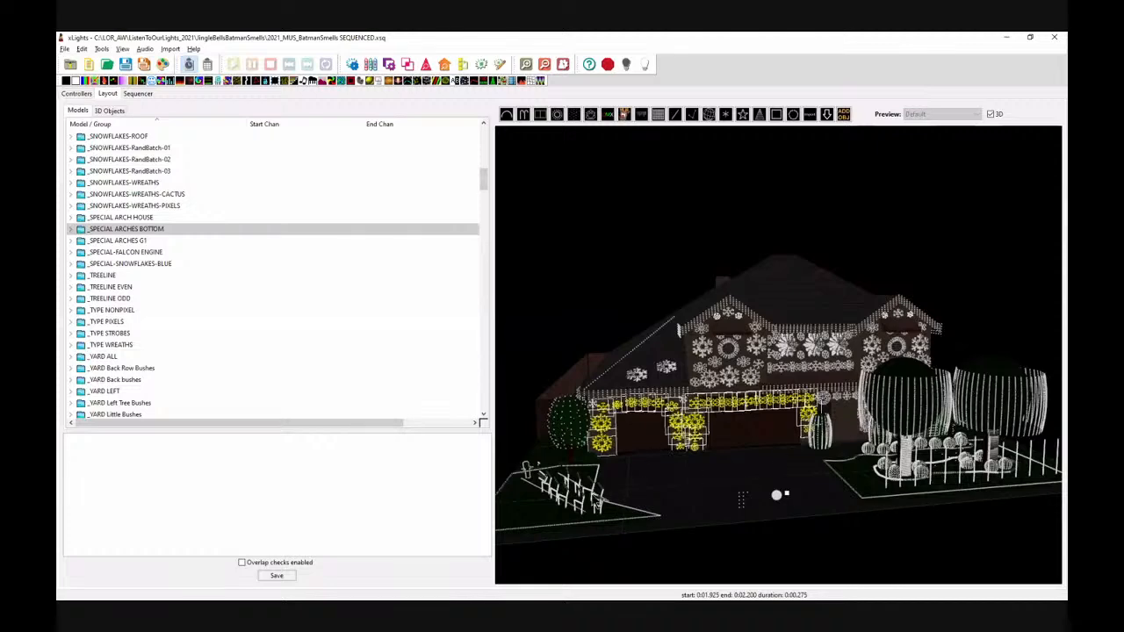
{"action": "scroll", "coordinate": [592, 495], "scroll_direction": "down", "scroll_amount": 1}
{"action": "left_click_drag", "start_coordinate": [921, 535], "coordinate": [884, 538]}
{"action": "mouse_move", "coordinate": [788, 546]}
{"action": "left_mouse_down"}
{"action": "mouse_move", "coordinate": [815, 564]}
{"action": "mouse_move", "coordinate": [776, 540]}
{"action": "mouse_move", "coordinate": [786, 565]}
{"action": "mouse_move", "coordinate": [793, 550]}
{"action": "left_mouse_up"}
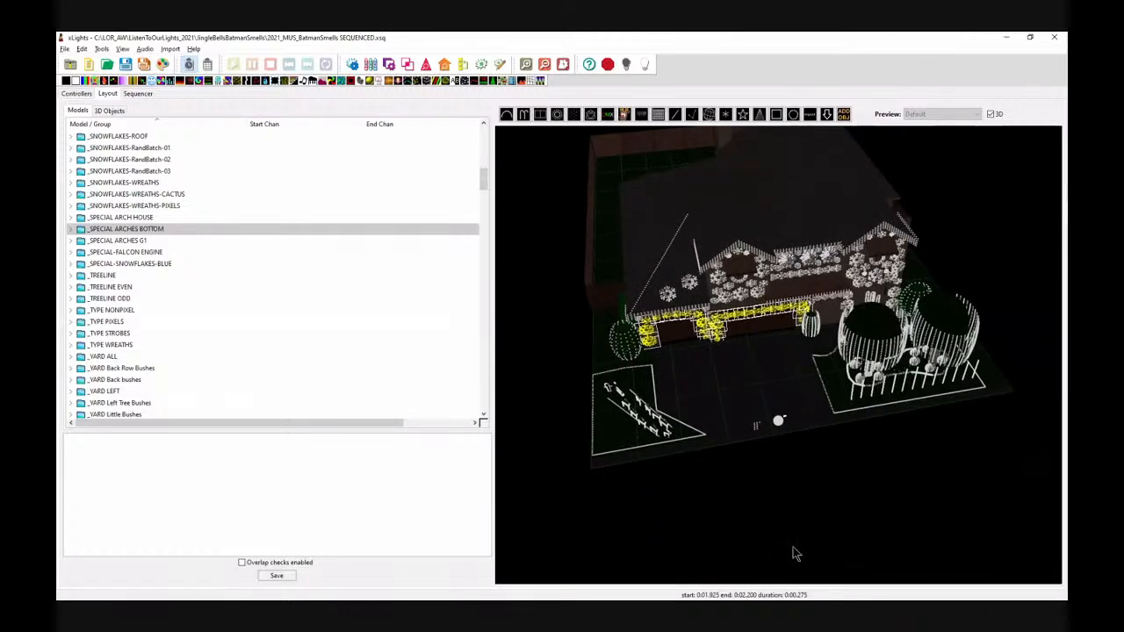
Step: Pan, tilt and zoom the 3D layout to return to a front view of the whole house
{"action": "left_click_drag", "start_coordinate": [885, 549], "coordinate": [812, 523]}
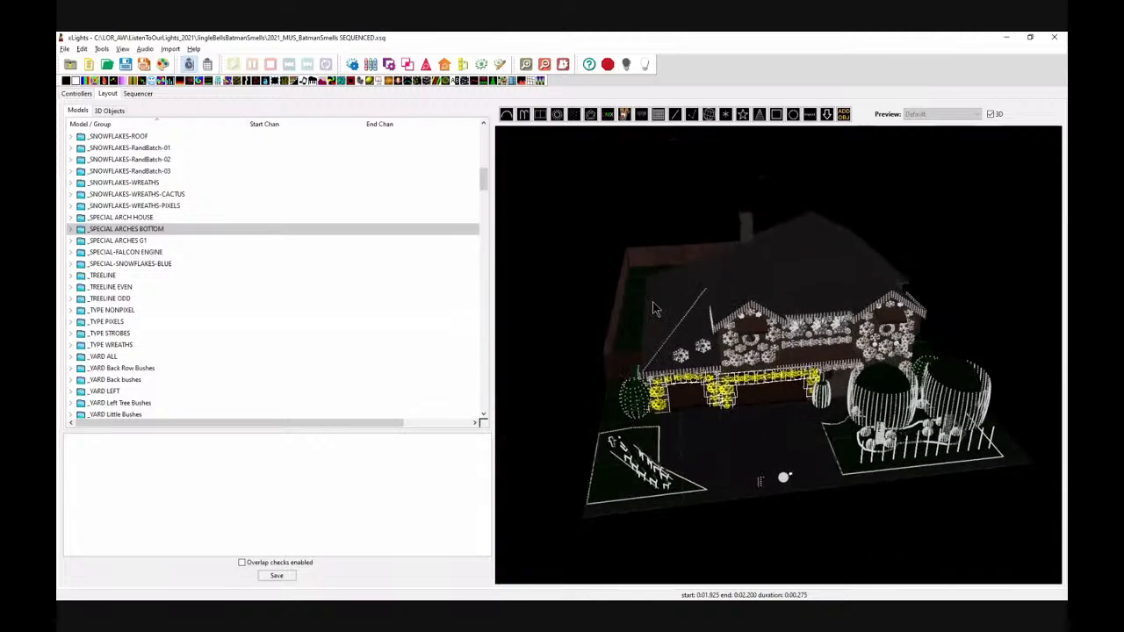
{"action": "left_click_drag", "start_coordinate": [575, 332], "coordinate": [578, 320]}
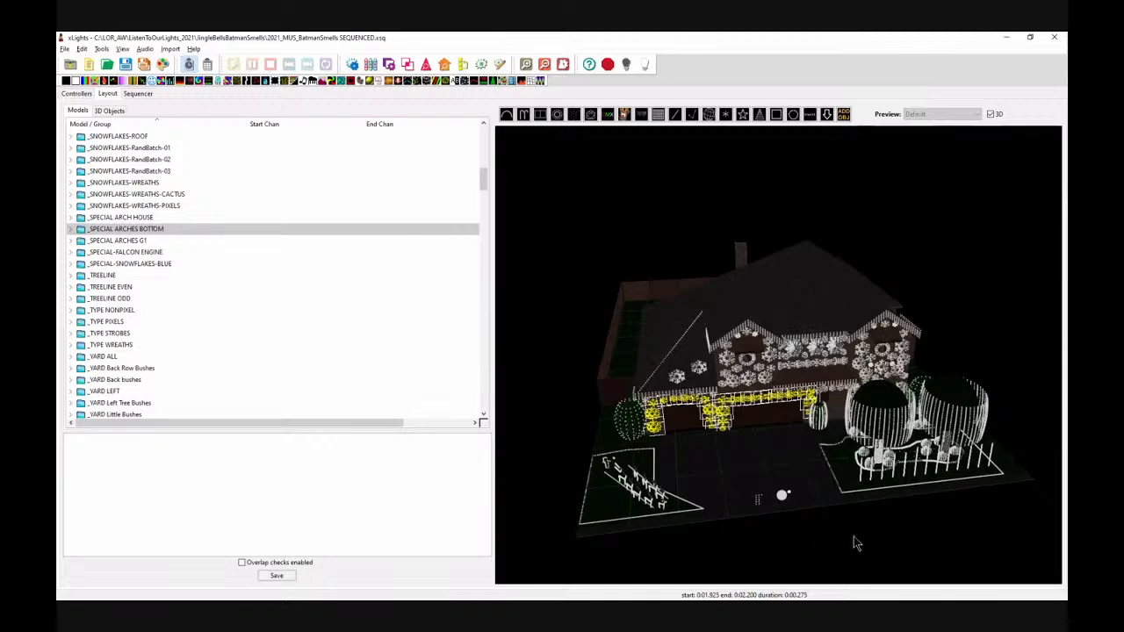
{"action": "mouse_move", "coordinate": [889, 536]}
{"action": "left_mouse_down"}
{"action": "mouse_move", "coordinate": [851, 519]}
{"action": "mouse_move", "coordinate": [874, 532]}
{"action": "left_mouse_up"}
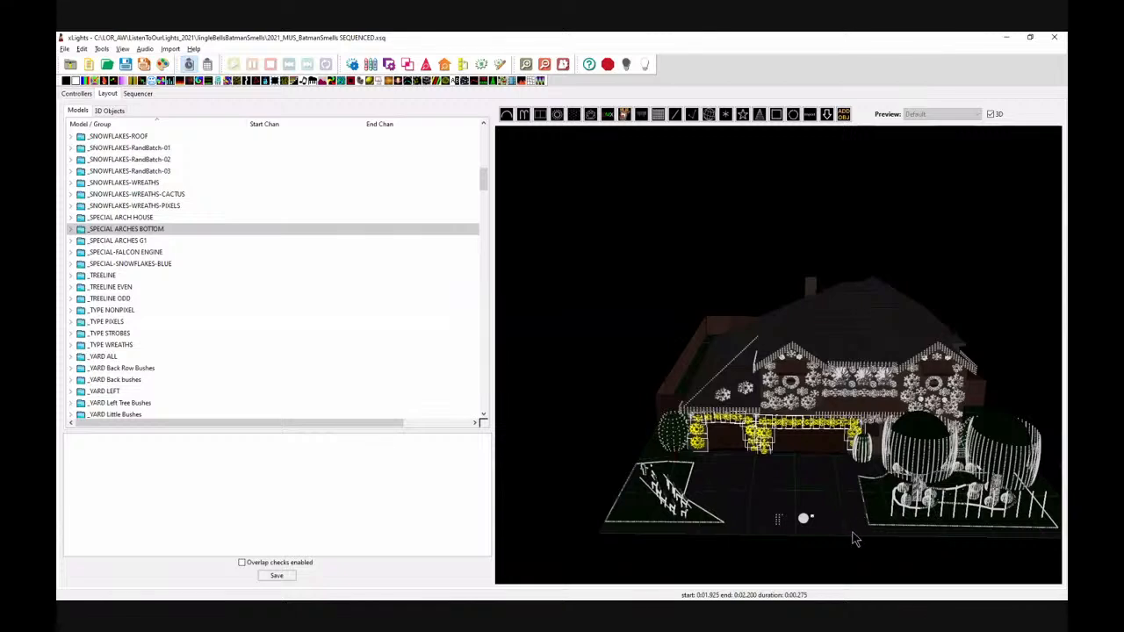
{"action": "left_click_drag", "start_coordinate": [852, 538], "coordinate": [857, 524]}
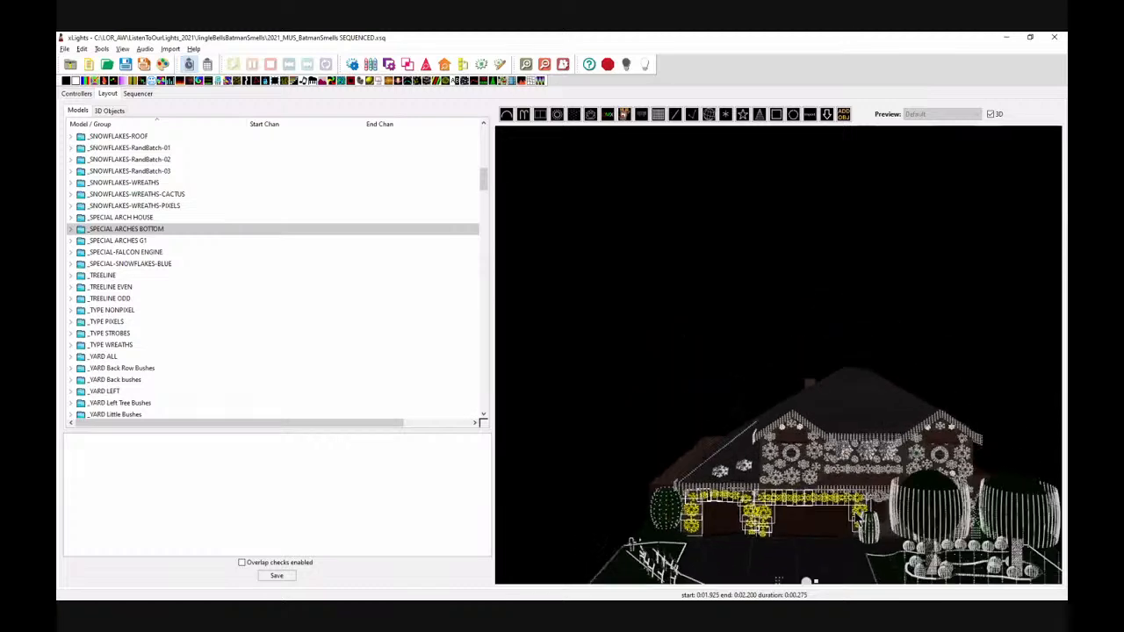
{"action": "left_click_drag", "start_coordinate": [849, 416], "coordinate": [828, 256]}
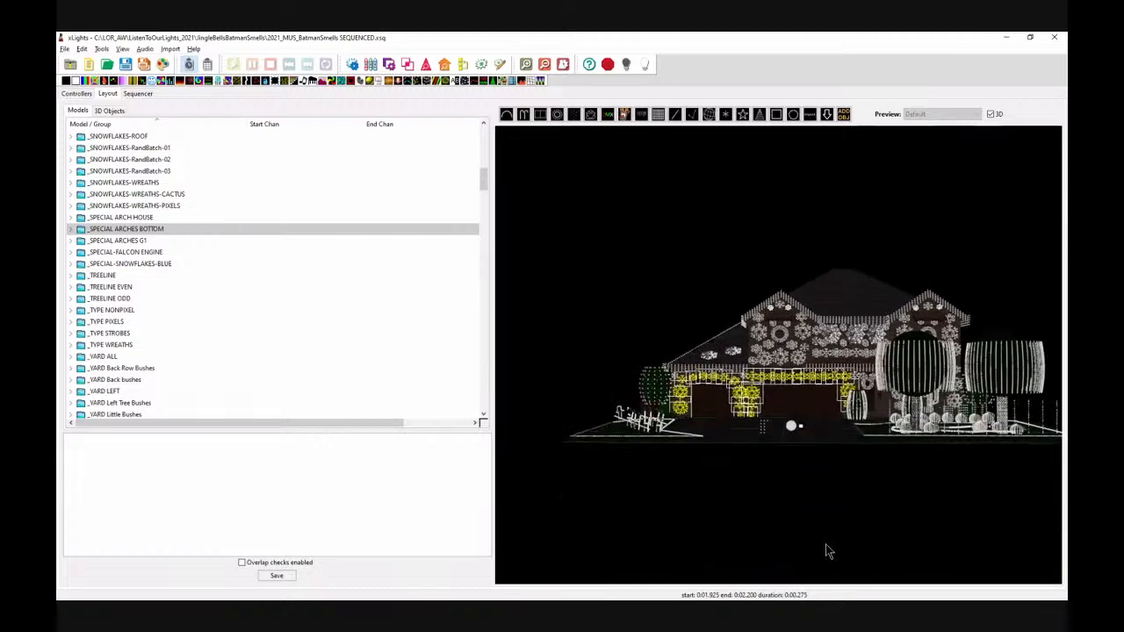
{"action": "left_click_drag", "start_coordinate": [830, 550], "coordinate": [777, 555]}
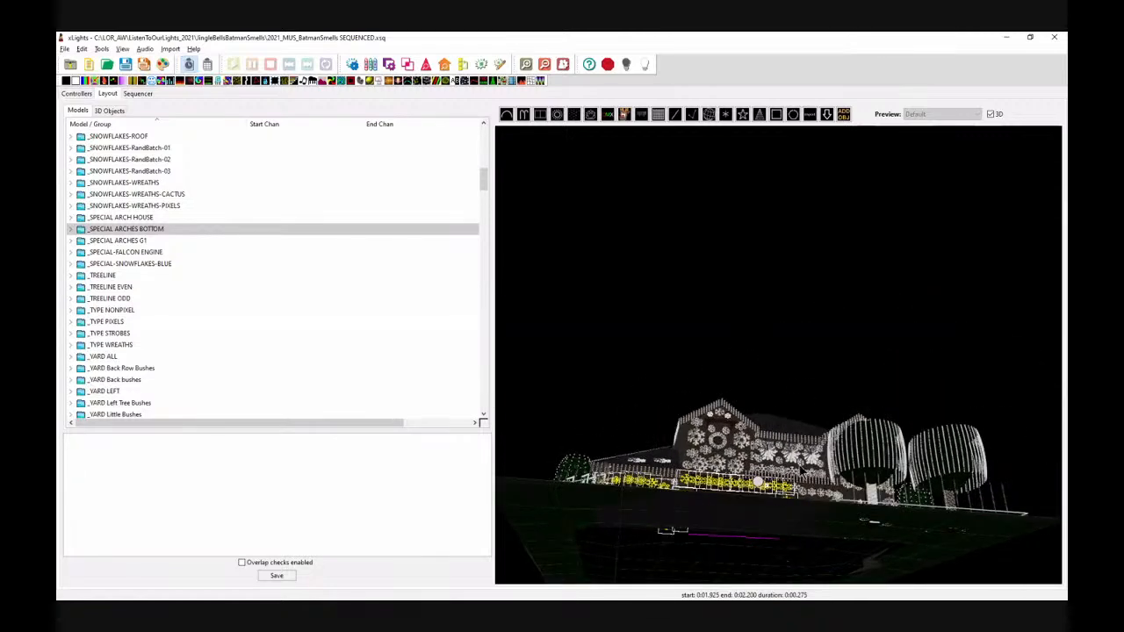
{"action": "left_click_drag", "start_coordinate": [802, 389], "coordinate": [798, 430]}
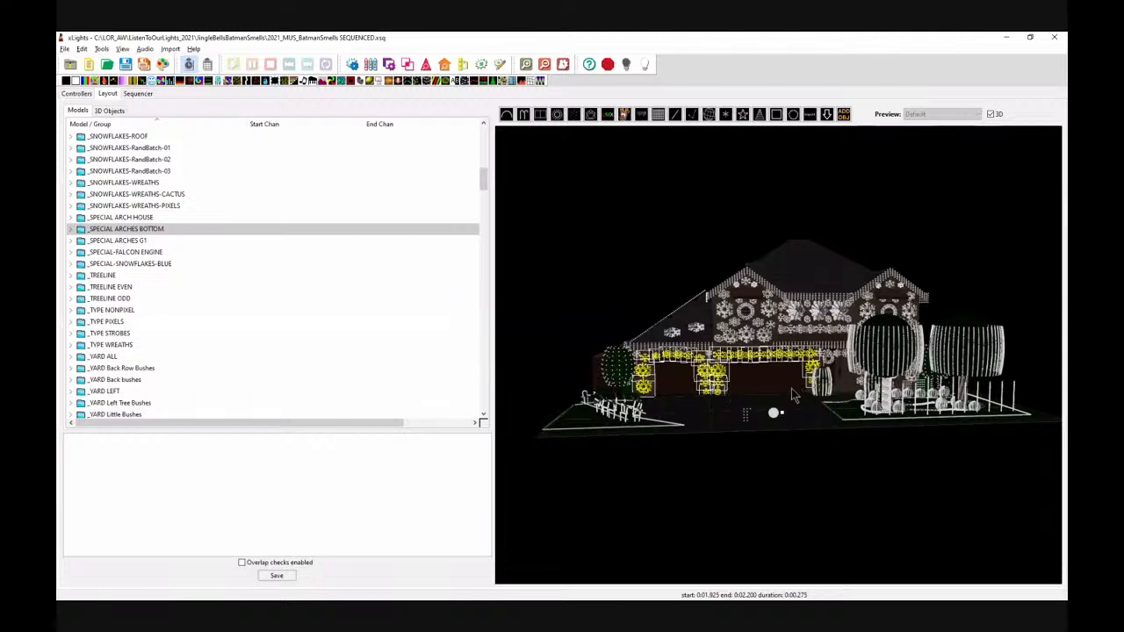
{"action": "mouse_move", "coordinate": [790, 464]}
{"action": "left_mouse_down"}
{"action": "mouse_move", "coordinate": [791, 437]}
{"action": "mouse_move", "coordinate": [789, 464]}
{"action": "left_mouse_up"}
{"action": "left_click_drag", "start_coordinate": [689, 516], "coordinate": [692, 516]}
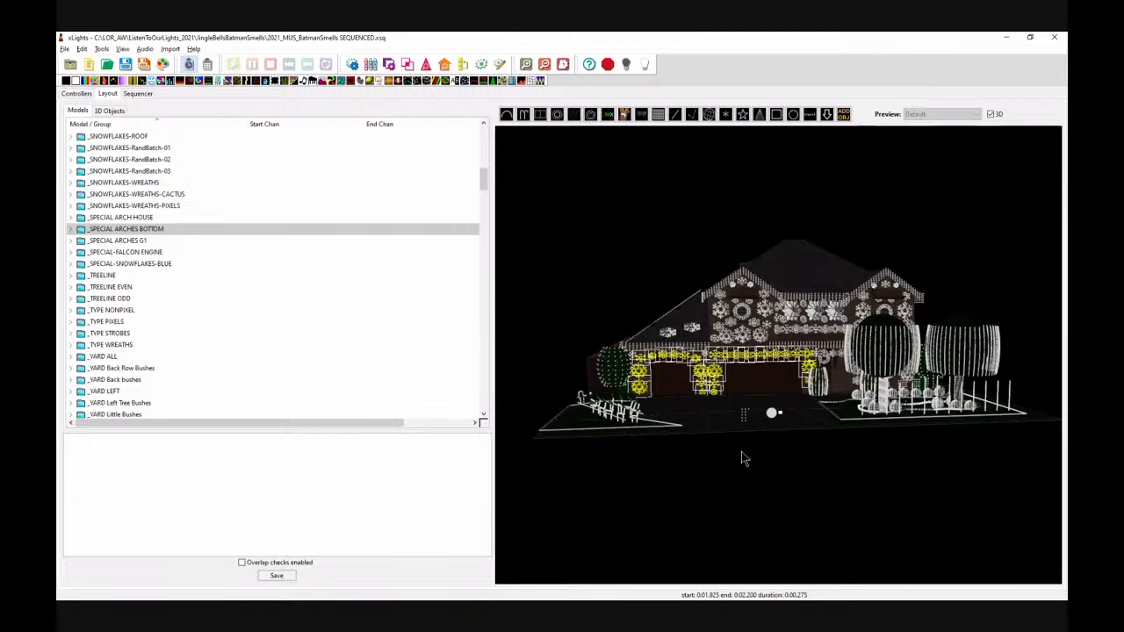
{"action": "mouse_move", "coordinate": [753, 439]}
{"action": "left_mouse_down"}
{"action": "mouse_move", "coordinate": [787, 445]}
{"action": "mouse_move", "coordinate": [755, 442]}
{"action": "left_mouse_up"}
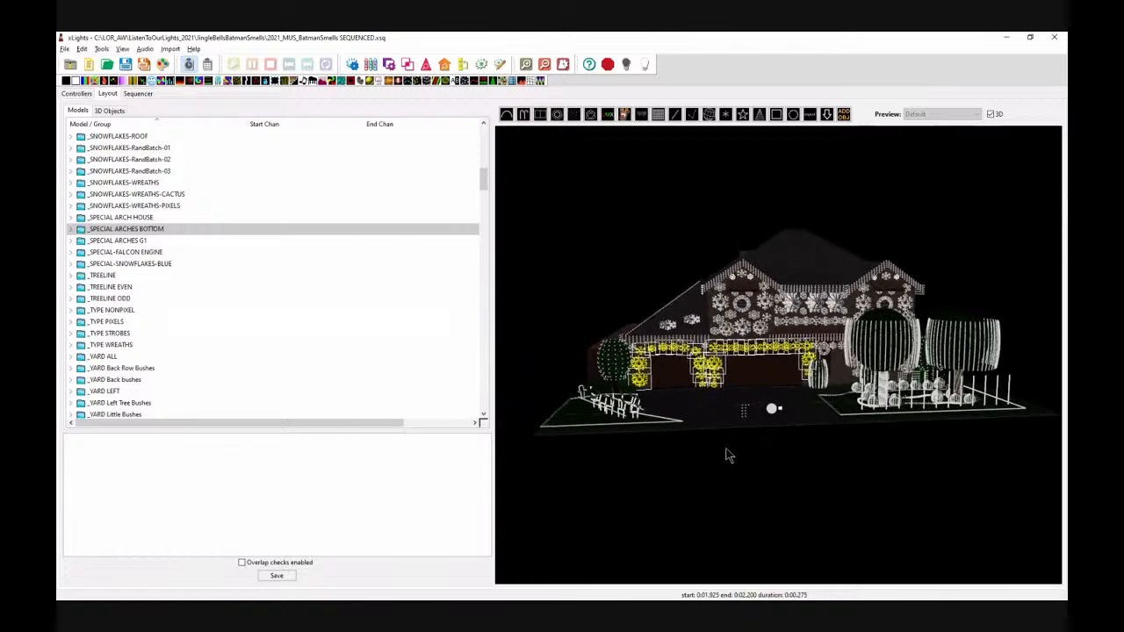
Step: Inspect the background image properties, then select the SF-T2-Roof-Left model and browse its properties
{"action": "left_click", "coordinate": [625, 196]}
{"action": "mouse_move", "coordinate": [728, 536]}
{"action": "left_mouse_down"}
{"action": "mouse_move", "coordinate": [752, 542]}
{"action": "mouse_move", "coordinate": [740, 542]}
{"action": "left_mouse_up"}
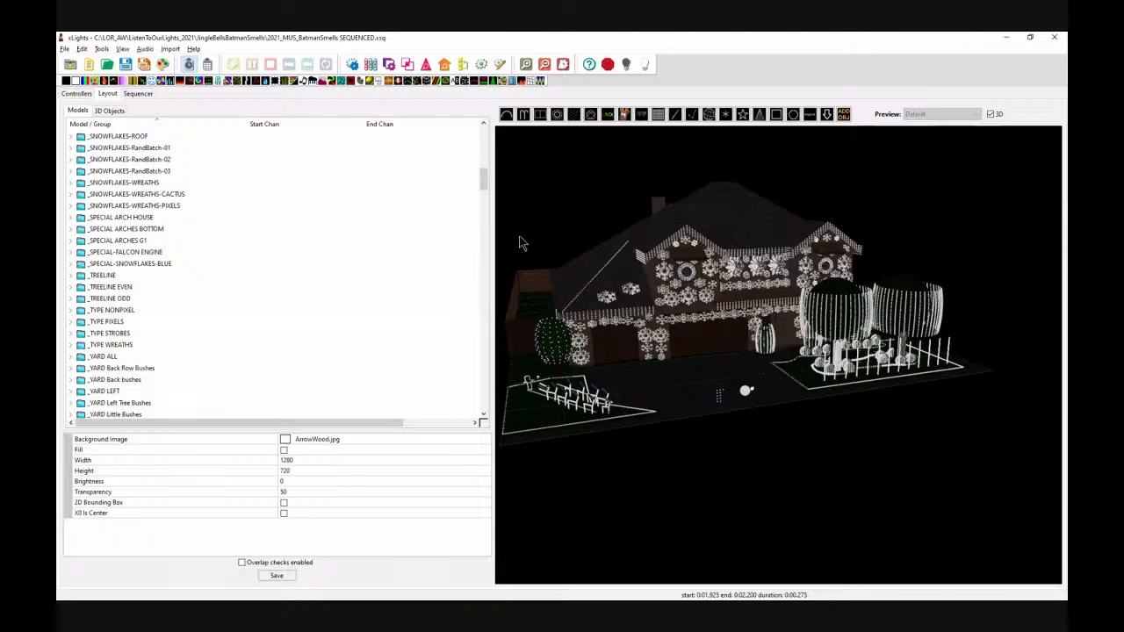
{"action": "scroll", "coordinate": [481, 174], "scroll_direction": "up", "scroll_amount": 5}
{"action": "left_click_drag", "start_coordinate": [482, 165], "coordinate": [491, 365]}
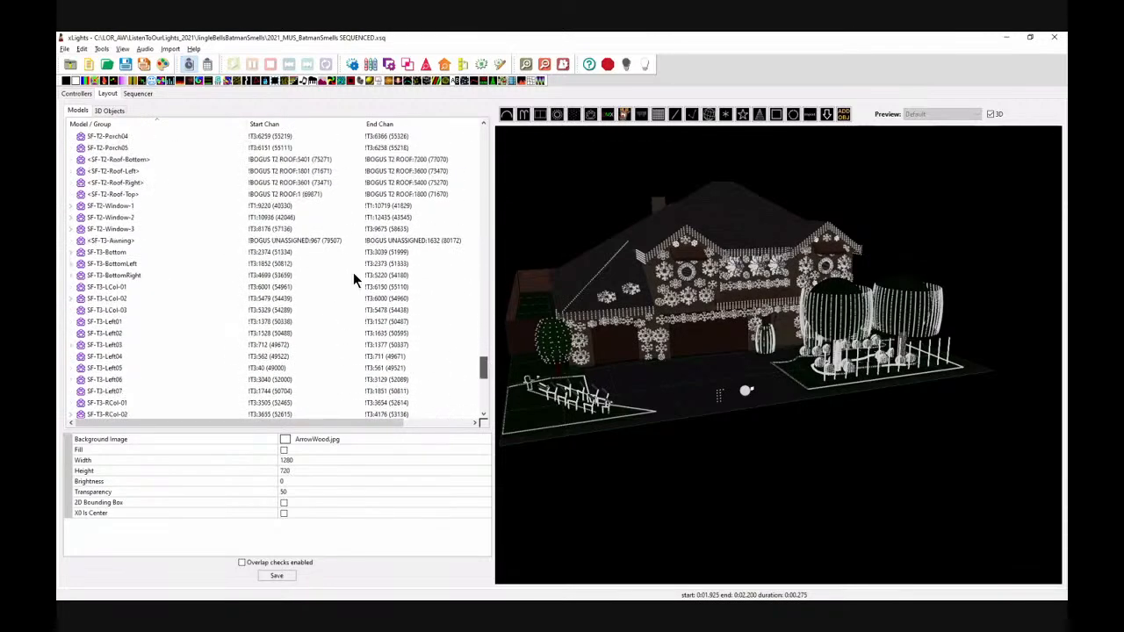
{"action": "left_click", "coordinate": [130, 172]}
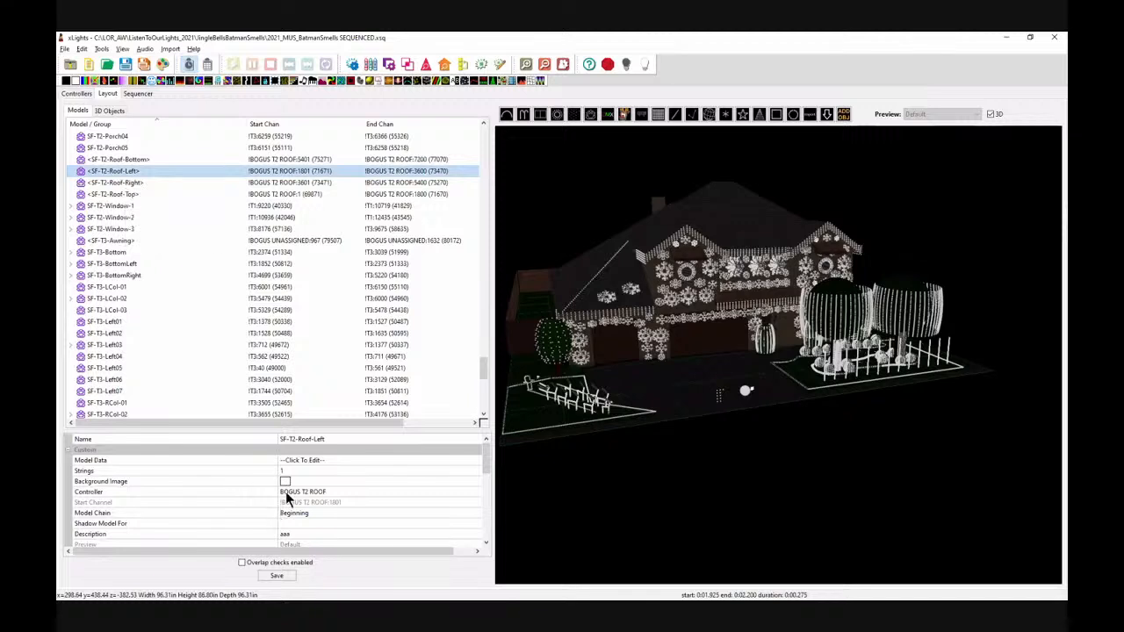
{"action": "left_click_drag", "start_coordinate": [482, 459], "coordinate": [486, 528]}
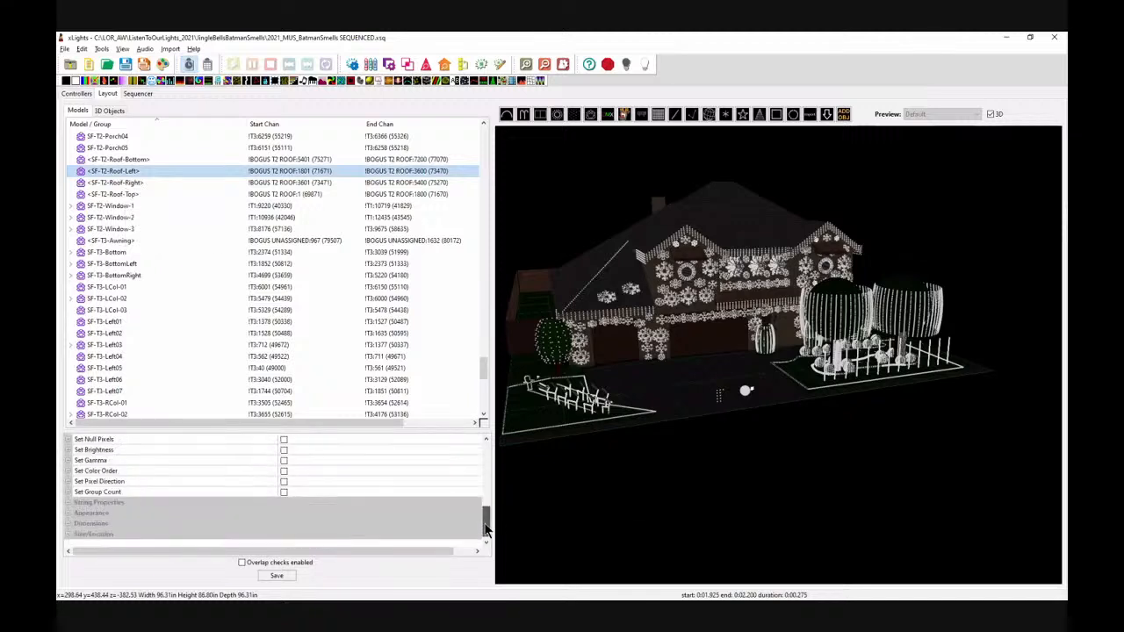
Step: Make the SF-T2-Roof-Left, Roof-Right, Roof-Top and Roof-Bottom snowflake models active in their appearance properties
{"action": "left_click", "coordinate": [69, 514]}
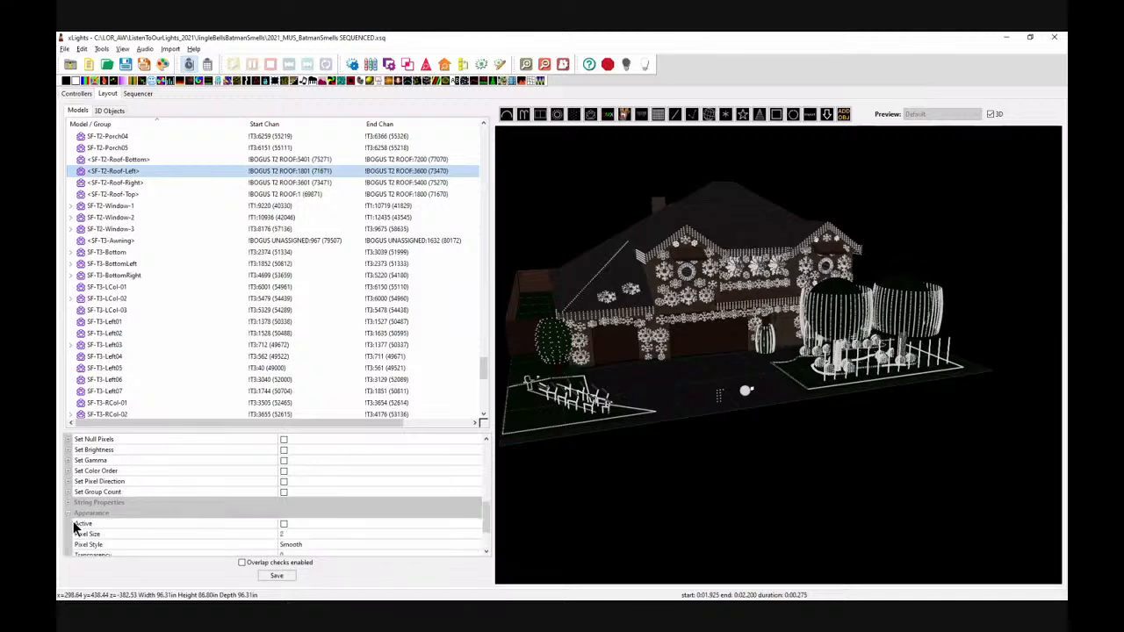
{"action": "left_click", "coordinate": [285, 524]}
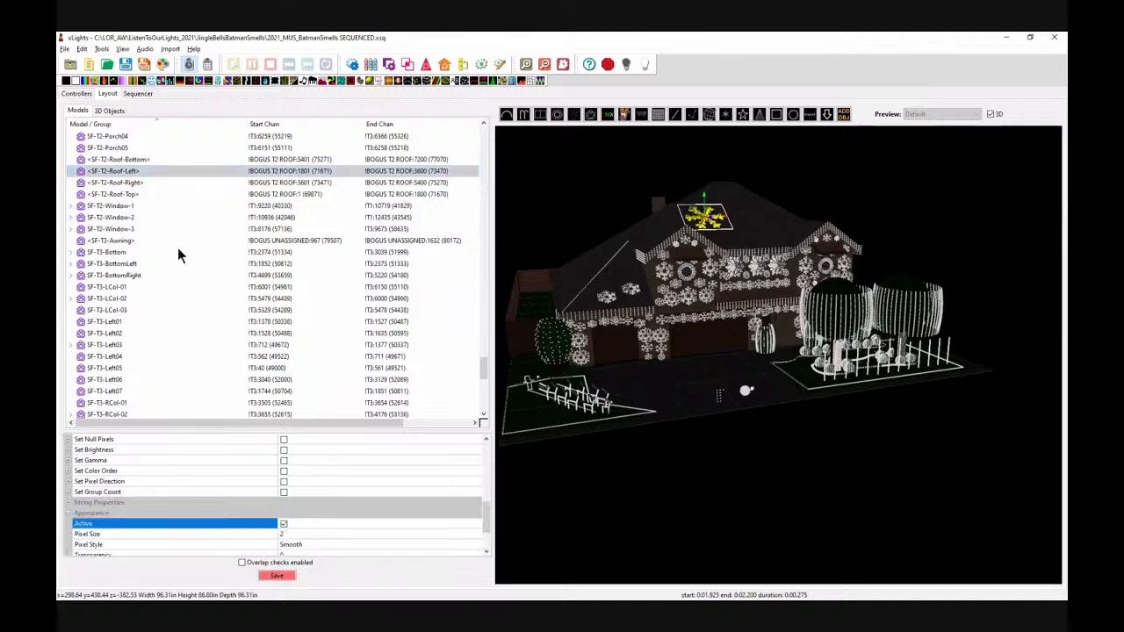
{"action": "left_click", "coordinate": [140, 182]}
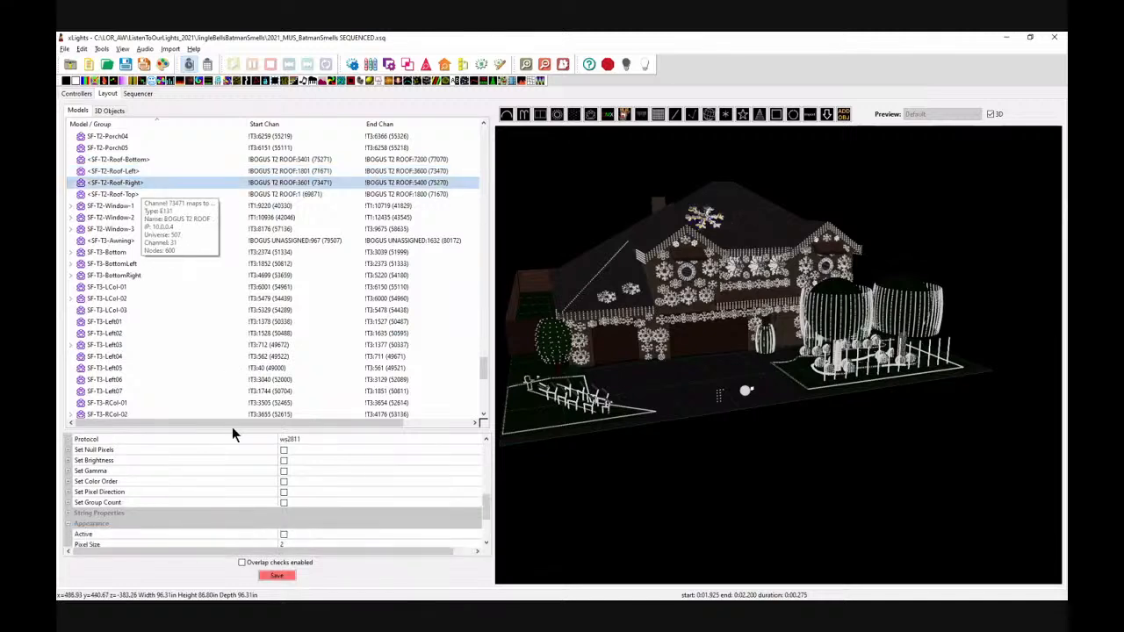
{"action": "left_click", "coordinate": [284, 534]}
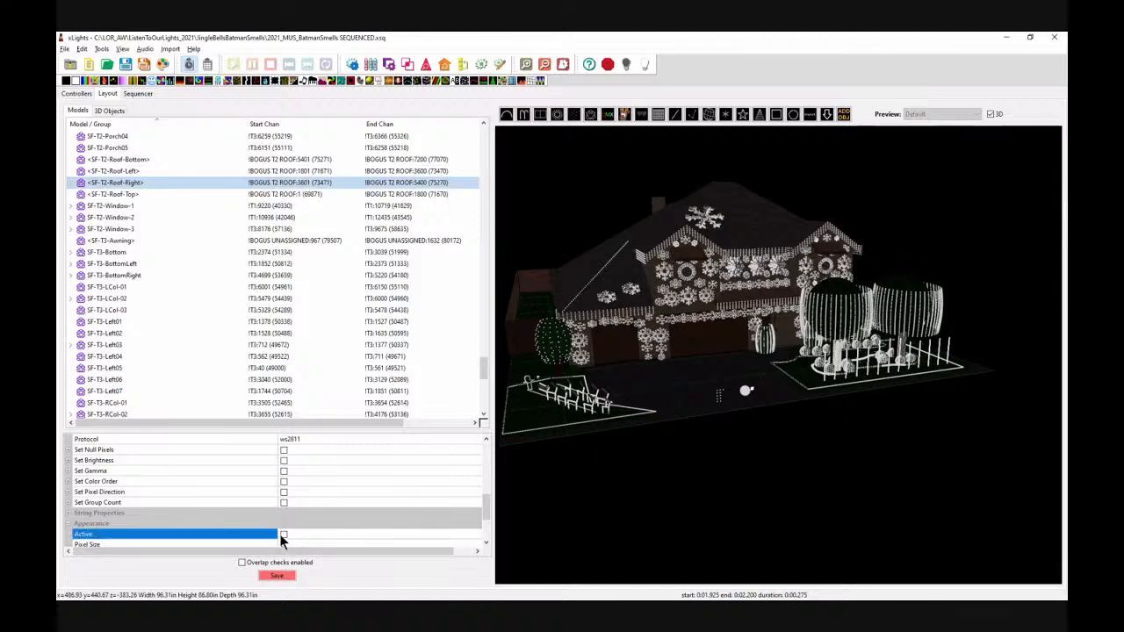
{"action": "left_click", "coordinate": [143, 194]}
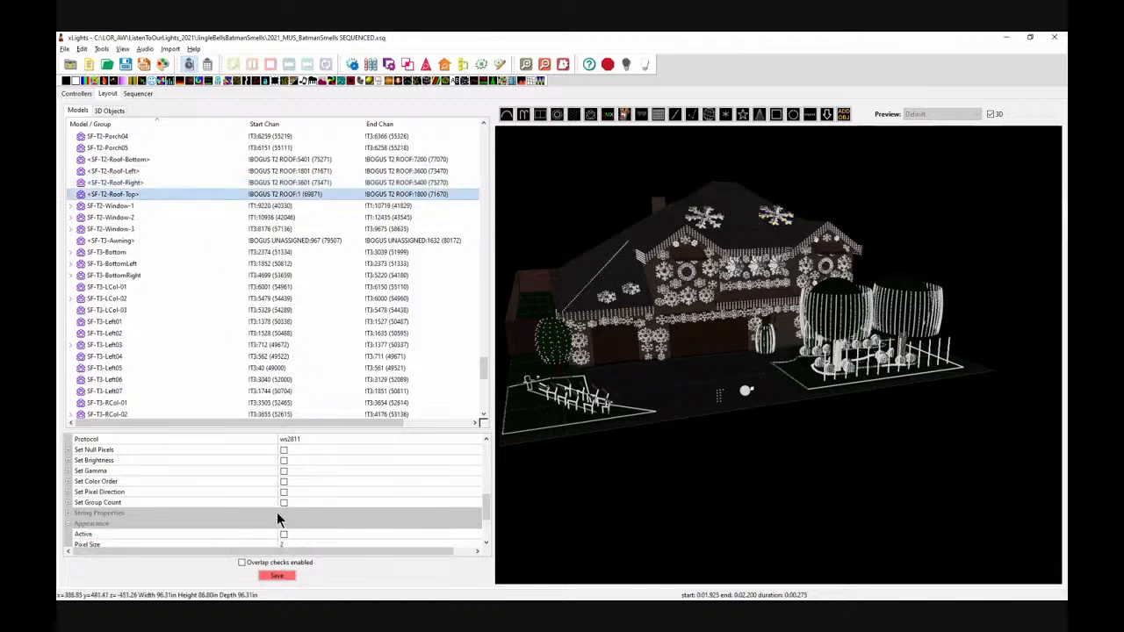
{"action": "left_click", "coordinate": [284, 534]}
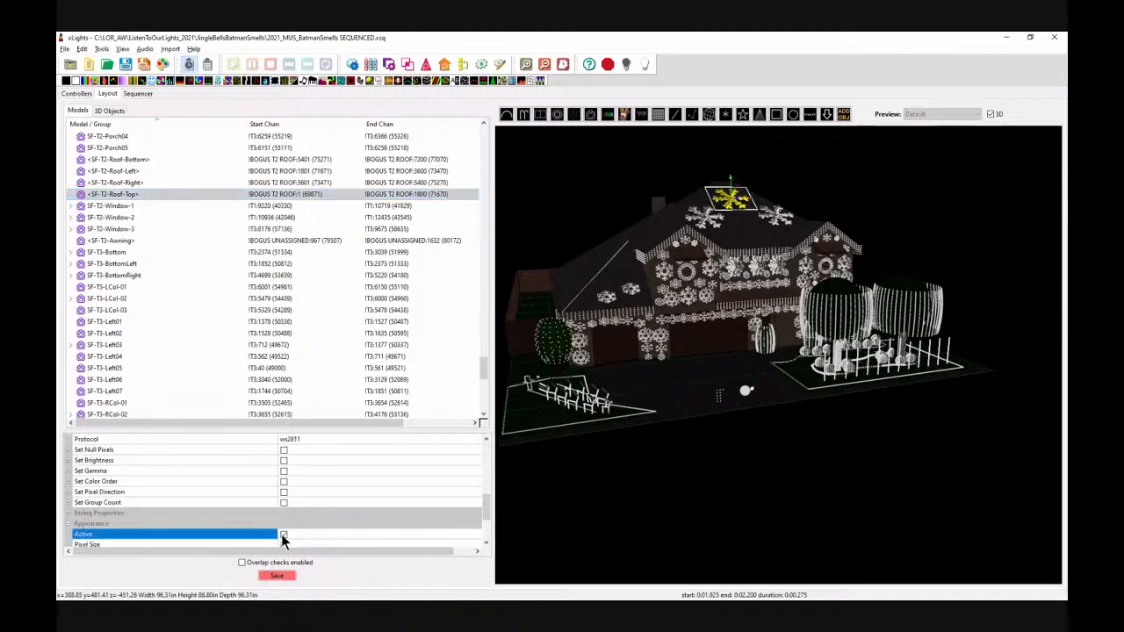
{"action": "left_click", "coordinate": [144, 159]}
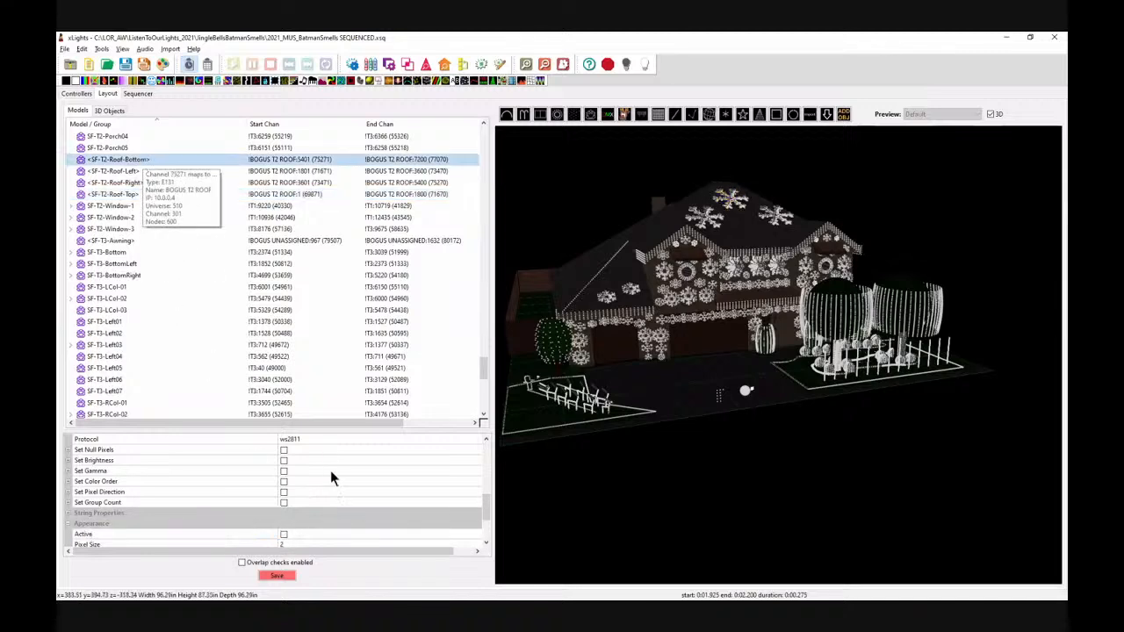
{"action": "left_click", "coordinate": [284, 534]}
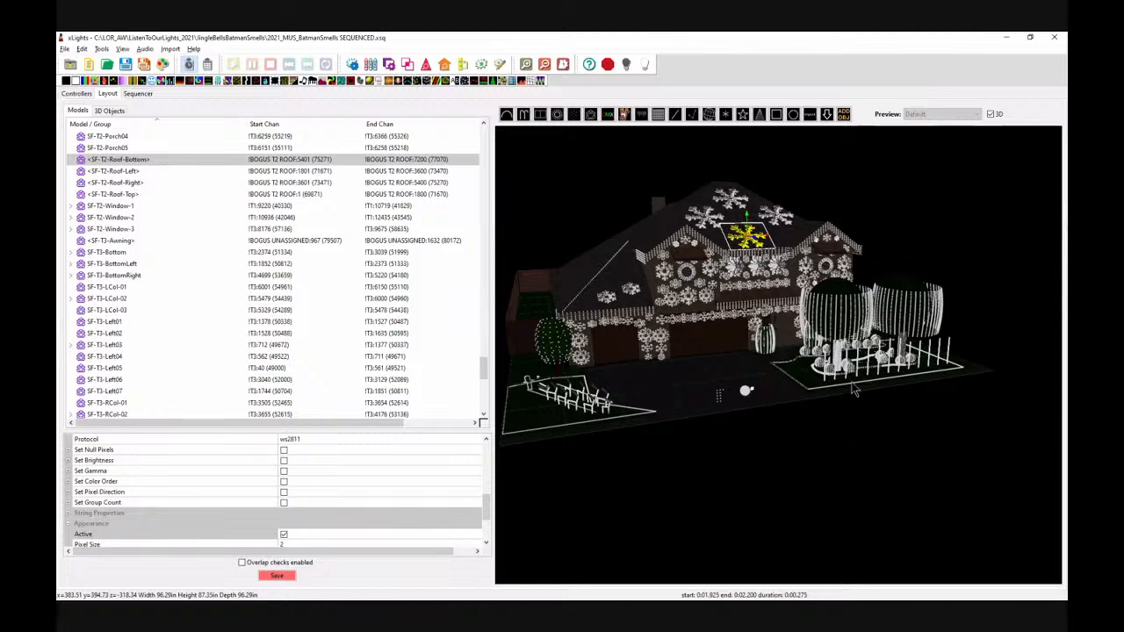
Step: Switch off the Active property again for the Roof-Bottom, Roof-Left, Roof-Right and Roof-Top snowflake models
{"action": "left_click_drag", "start_coordinate": [807, 471], "coordinate": [794, 466]}
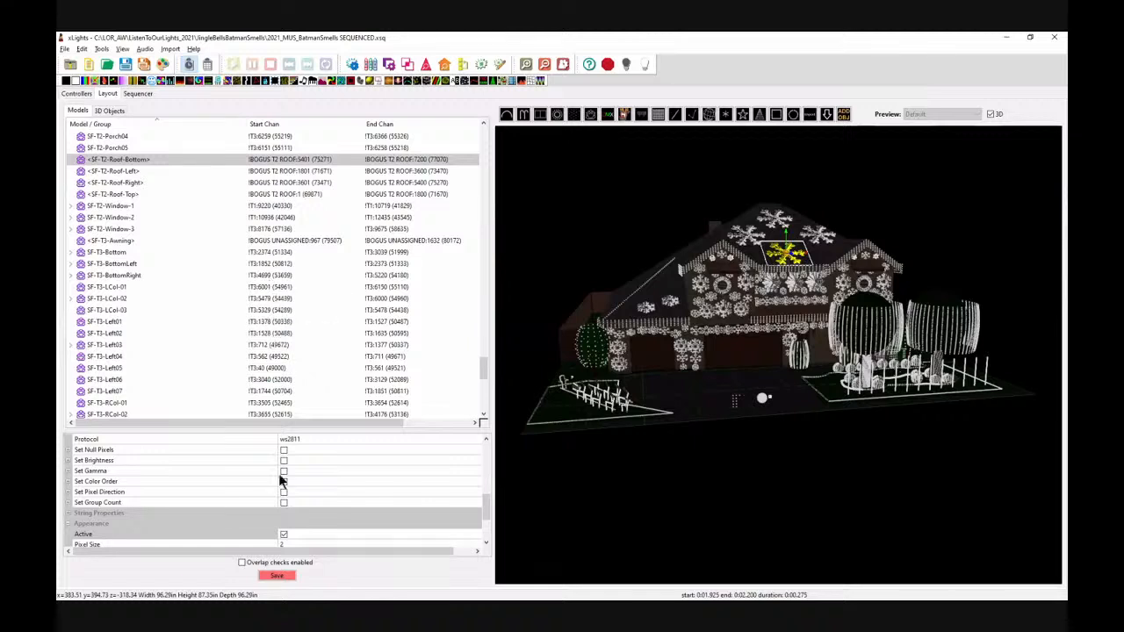
{"action": "left_click", "coordinate": [284, 534]}
{"action": "scroll", "coordinate": [338, 496], "scroll_direction": "down", "scroll_amount": 3}
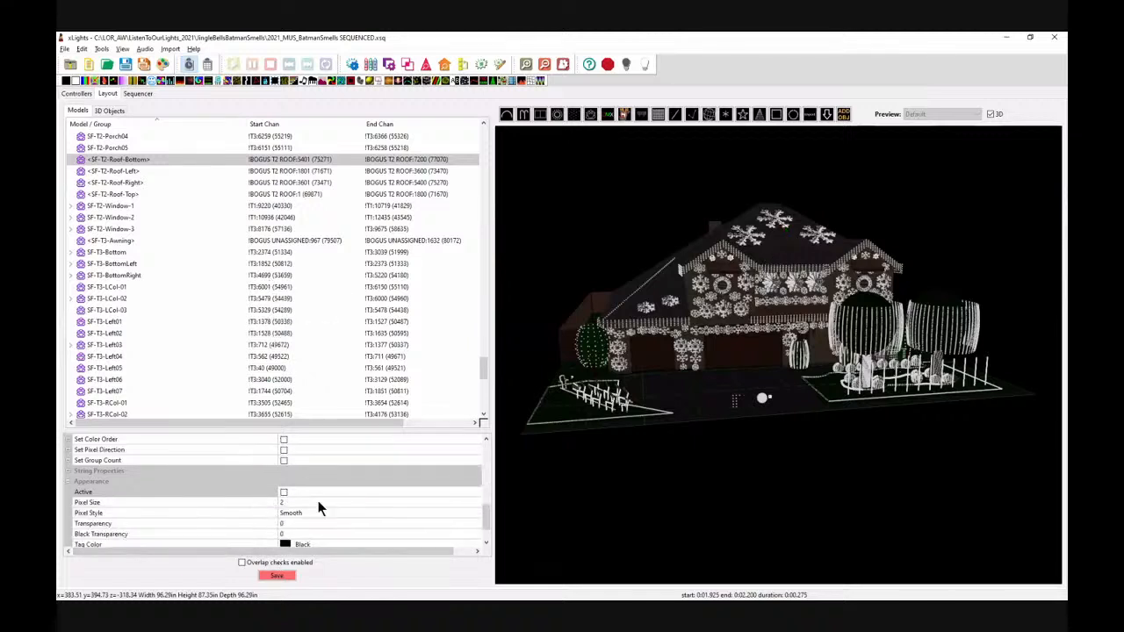
{"action": "left_click", "coordinate": [252, 173]}
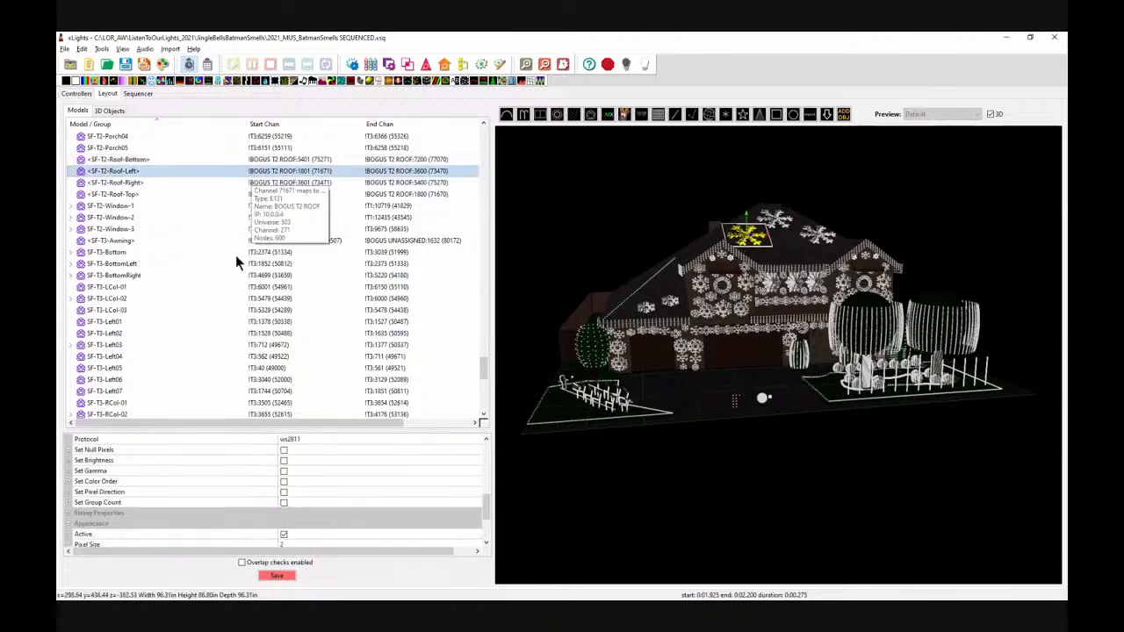
{"action": "left_click", "coordinate": [284, 535]}
{"action": "left_click", "coordinate": [274, 182]}
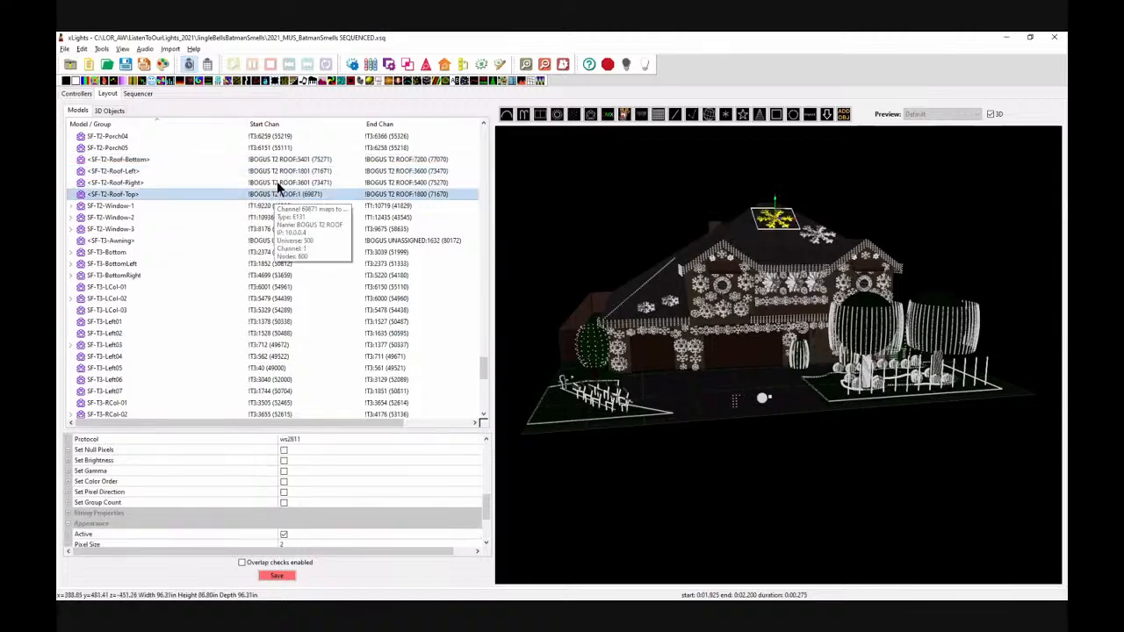
{"action": "left_click", "coordinate": [284, 535]}
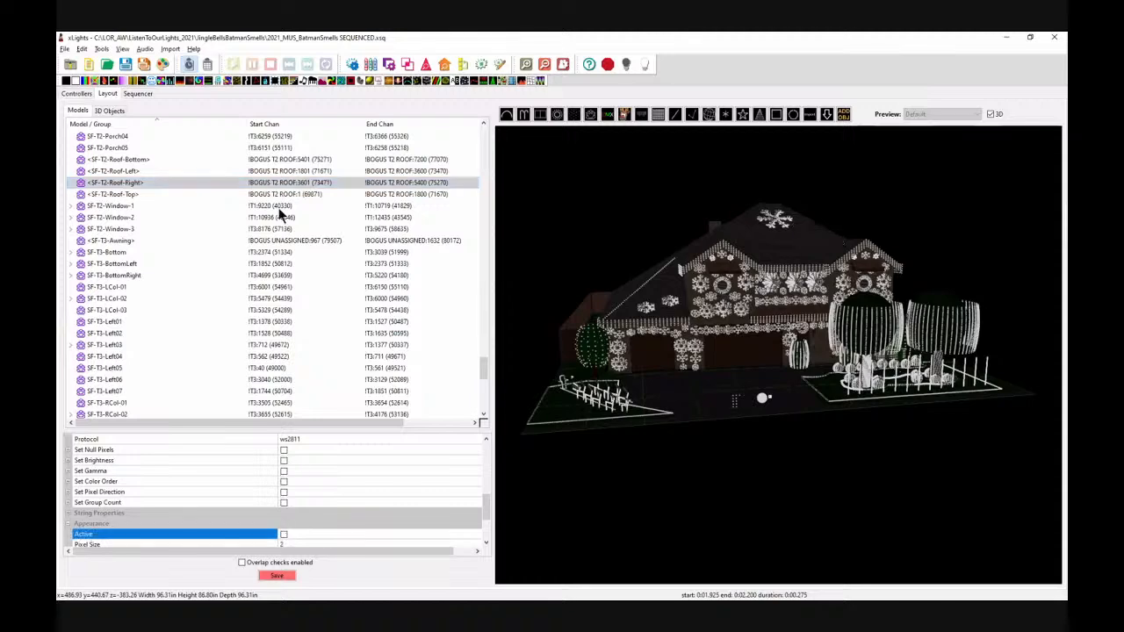
{"action": "left_click", "coordinate": [280, 194]}
{"action": "left_click", "coordinate": [284, 535]}
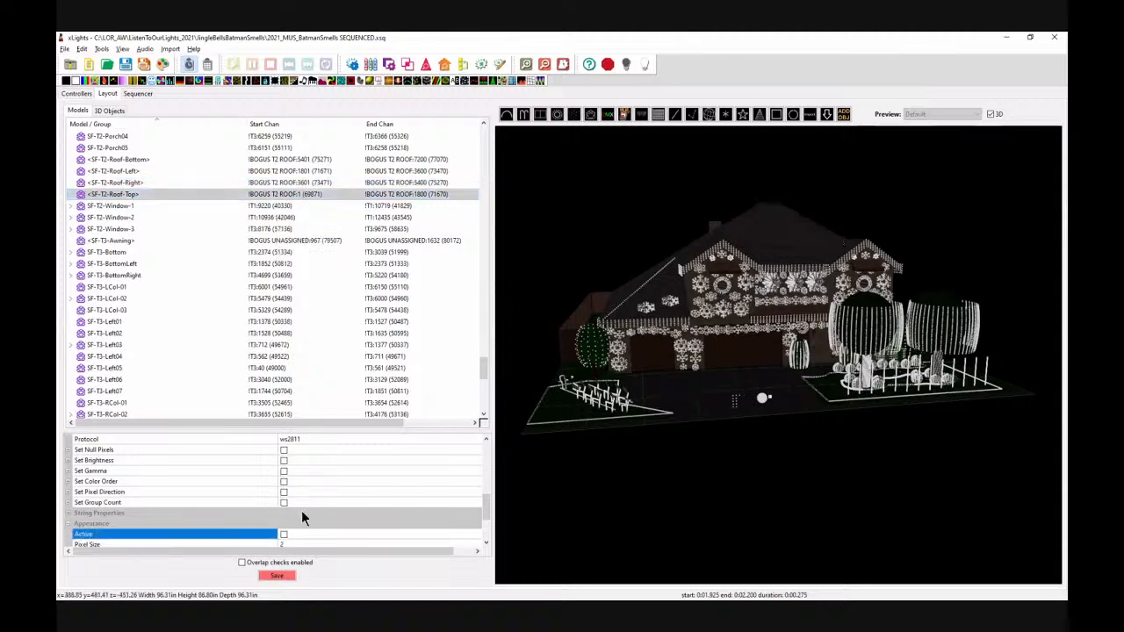
Step: Leave the layout for the Sequencer, saving the model, view and perspective changes, and close the xLights window
{"action": "left_click", "coordinate": [136, 94]}
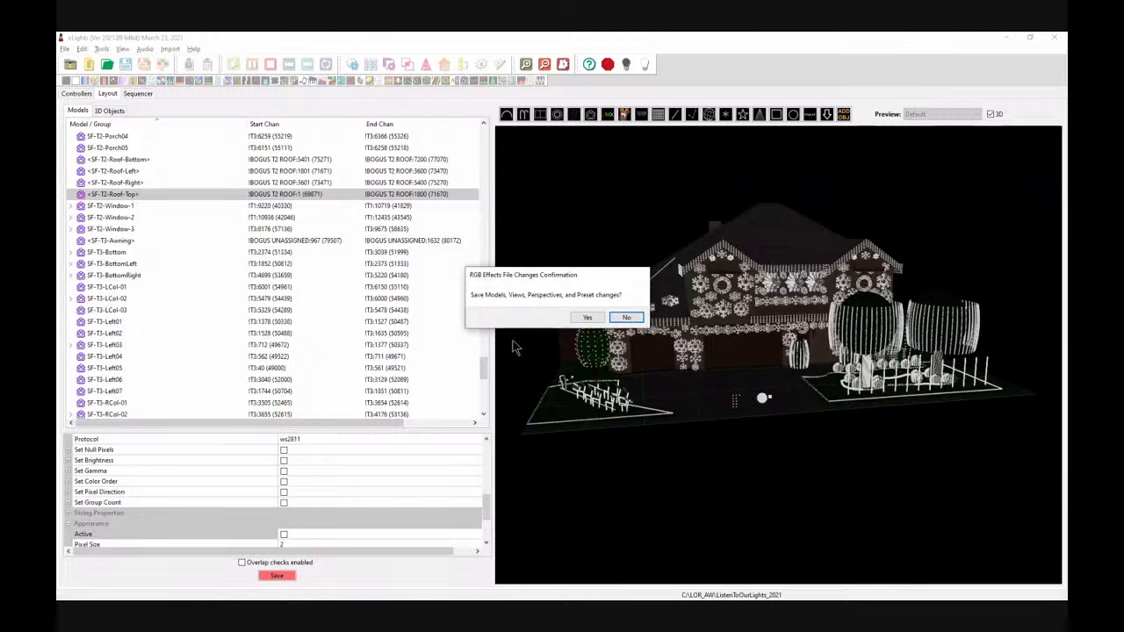
{"action": "left_click", "coordinate": [588, 318]}
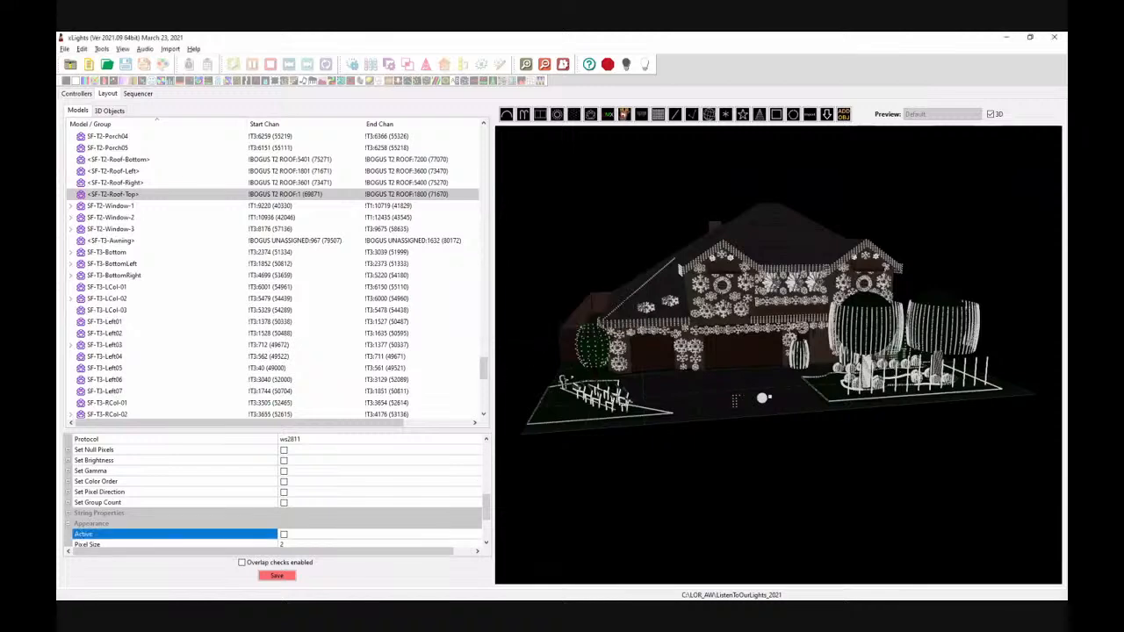
{"action": "left_click", "coordinate": [1054, 39]}
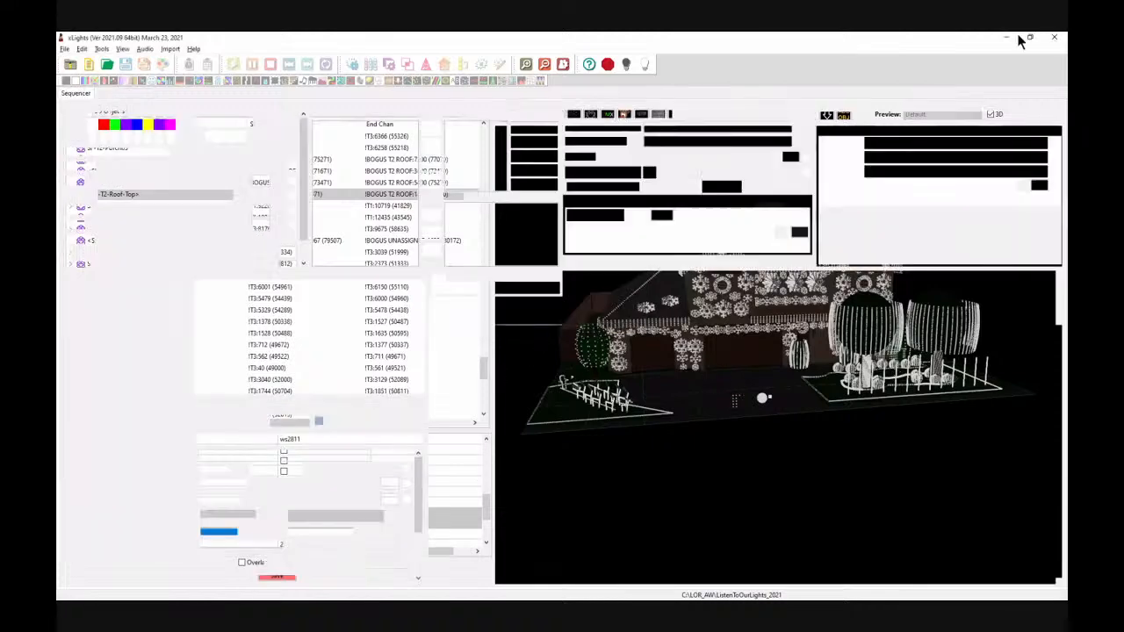